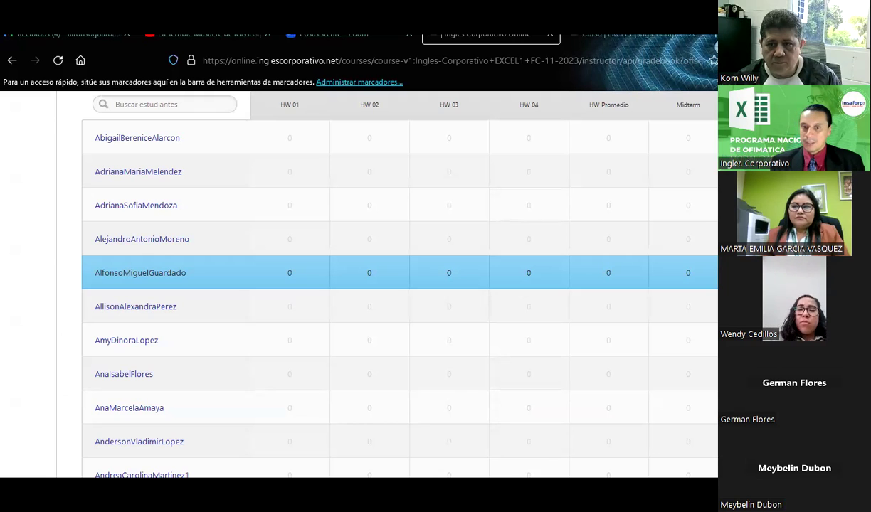
- Highlight a student's row and scroll down through the page-1 grades of the Libro de Calificaciones
{"action": "left_click", "coordinate": [85, 249]}
{"action": "scroll", "coordinate": [39, 240], "scroll_direction": "up", "scroll_amount": 2}
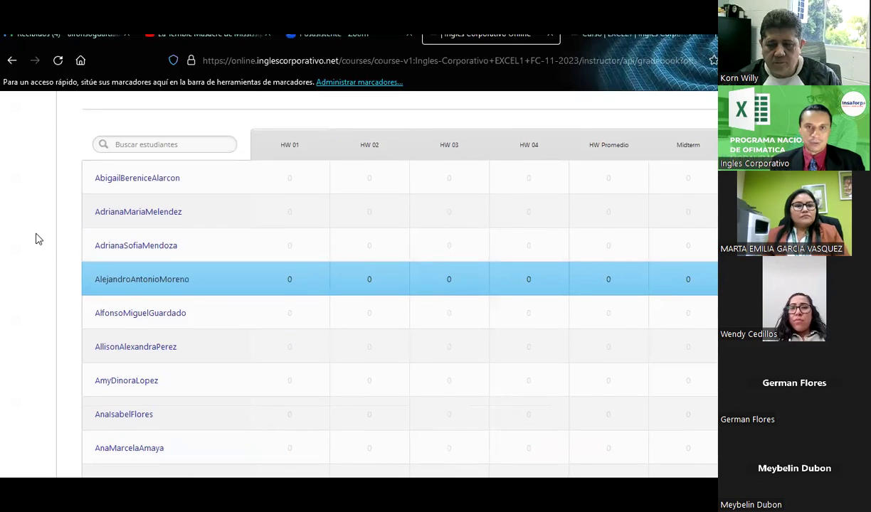
{"action": "scroll", "coordinate": [39, 240], "scroll_direction": "down", "scroll_amount": 2}
{"action": "scroll", "coordinate": [38, 240], "scroll_direction": "down", "scroll_amount": 1}
{"action": "scroll", "coordinate": [39, 240], "scroll_direction": "down", "scroll_amount": 2}
{"action": "scroll", "coordinate": [38, 238], "scroll_direction": "down", "scroll_amount": 1}
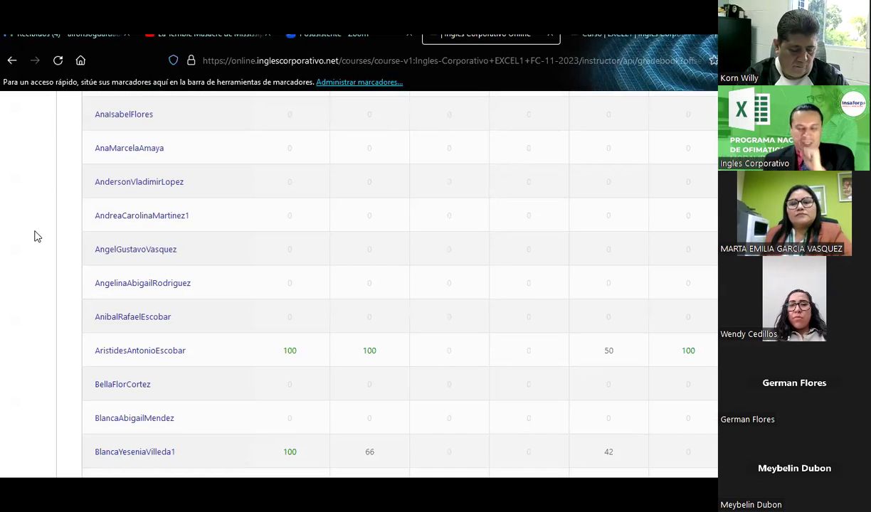
{"action": "scroll", "coordinate": [45, 220], "scroll_direction": "down", "scroll_amount": 1}
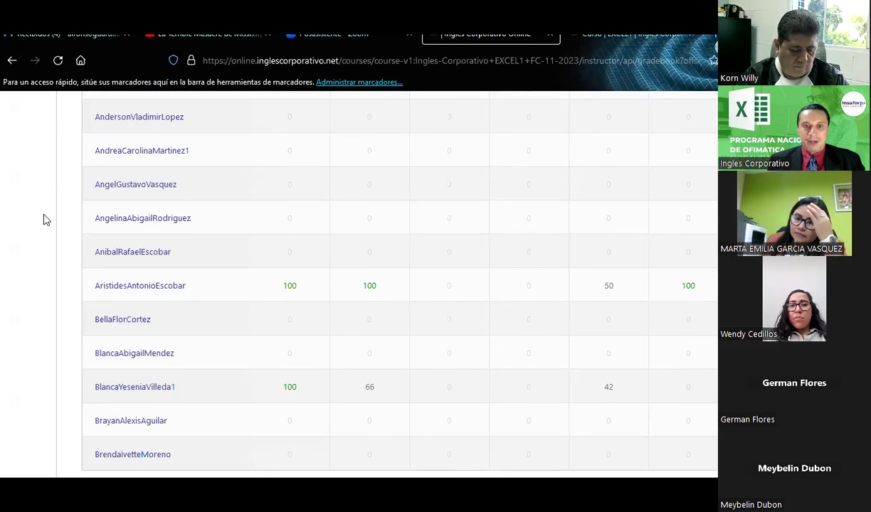
{"action": "scroll", "coordinate": [45, 220], "scroll_direction": "down", "scroll_amount": 1}
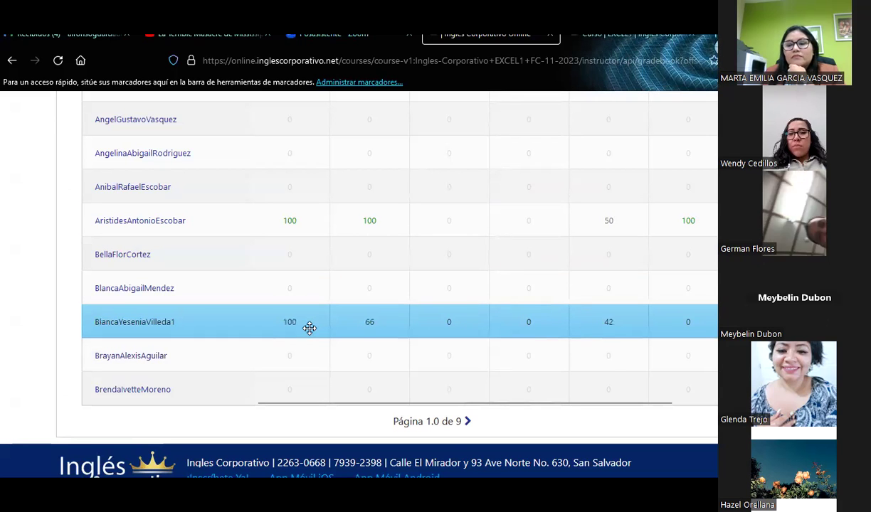
- View a score's tooltip and scroll back over the page-1 grades
{"action": "mouse_move", "coordinate": [310, 327]}
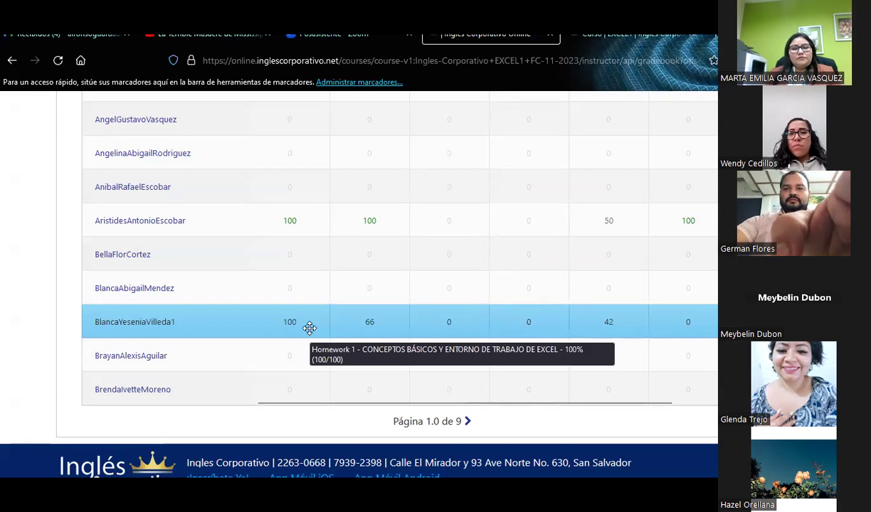
{"action": "scroll", "coordinate": [310, 327], "scroll_direction": "up", "scroll_amount": 2}
{"action": "scroll", "coordinate": [309, 327], "scroll_direction": "up", "scroll_amount": 5}
{"action": "scroll", "coordinate": [309, 328], "scroll_direction": "up", "scroll_amount": 2}
{"action": "scroll", "coordinate": [310, 328], "scroll_direction": "down", "scroll_amount": 3}
{"action": "scroll", "coordinate": [309, 328], "scroll_direction": "down", "scroll_amount": 4}
{"action": "scroll", "coordinate": [309, 328], "scroll_direction": "up", "scroll_amount": 2}
{"action": "scroll", "coordinate": [310, 328], "scroll_direction": "up", "scroll_amount": 5}
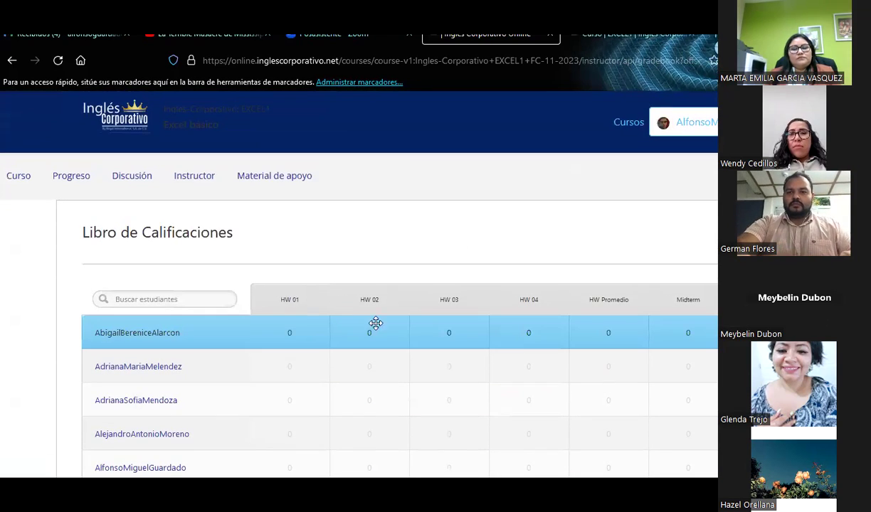
{"action": "scroll", "coordinate": [377, 300], "scroll_direction": "down", "scroll_amount": 5}
{"action": "scroll", "coordinate": [369, 297], "scroll_direction": "down", "scroll_amount": 5}
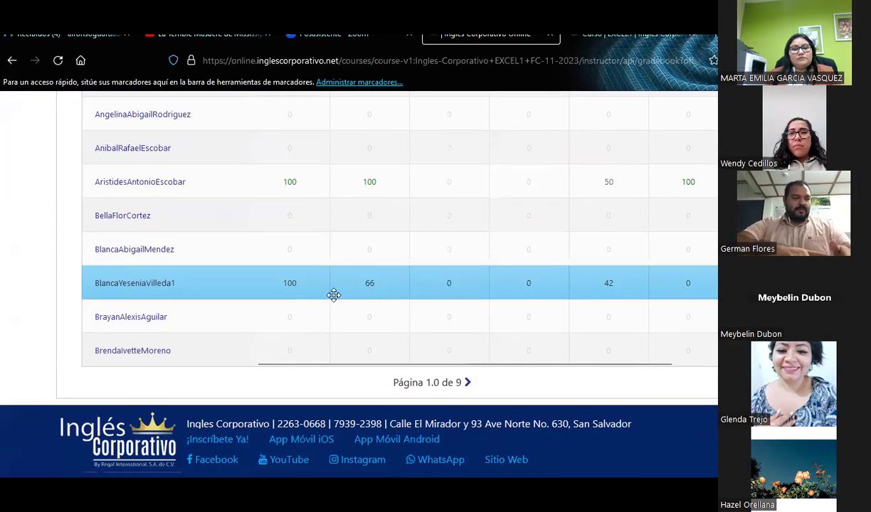
{"action": "mouse_move", "coordinate": [301, 297]}
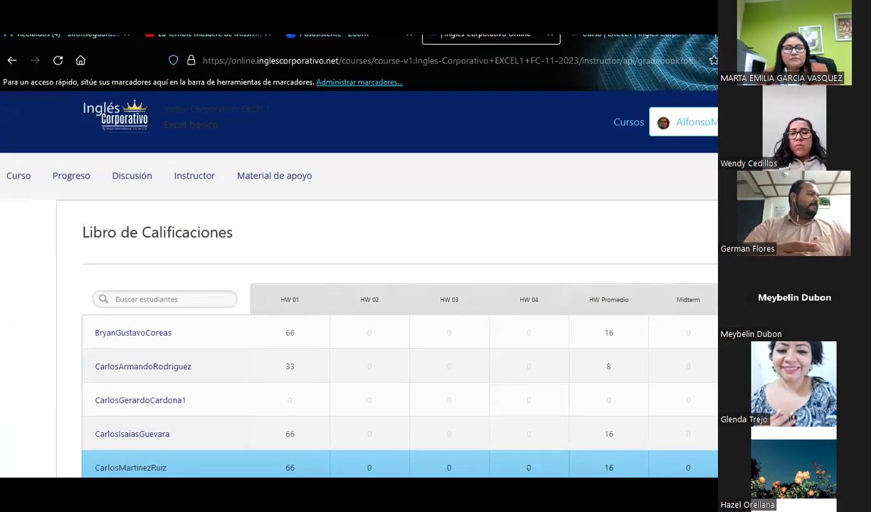
- Highlight another student's row and scroll down the current gradebook page
{"action": "key", "text": "super+a"}
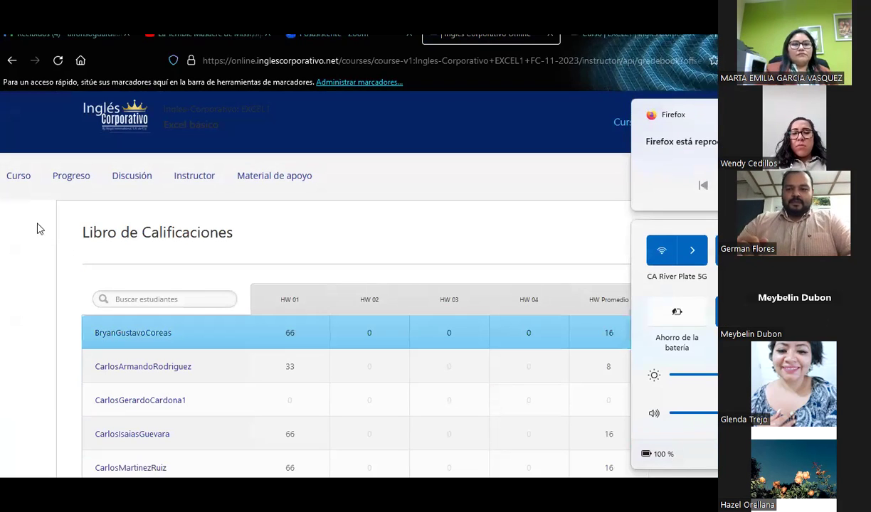
{"action": "left_click", "coordinate": [25, 225]}
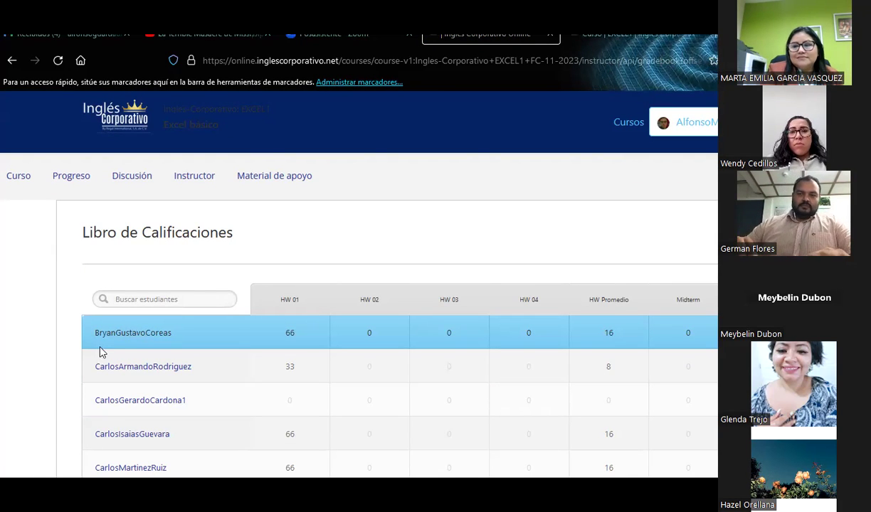
{"action": "scroll", "coordinate": [56, 279], "scroll_direction": "down", "scroll_amount": 2}
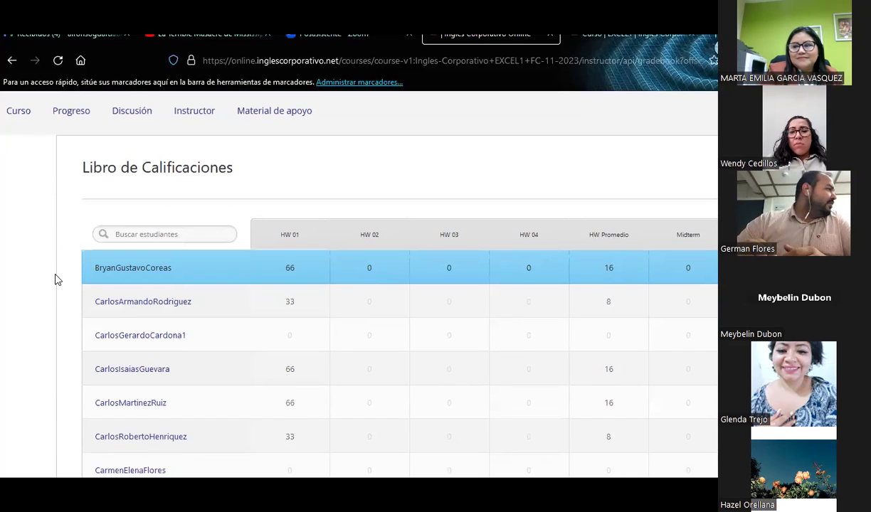
{"action": "scroll", "coordinate": [57, 279], "scroll_direction": "down", "scroll_amount": 2}
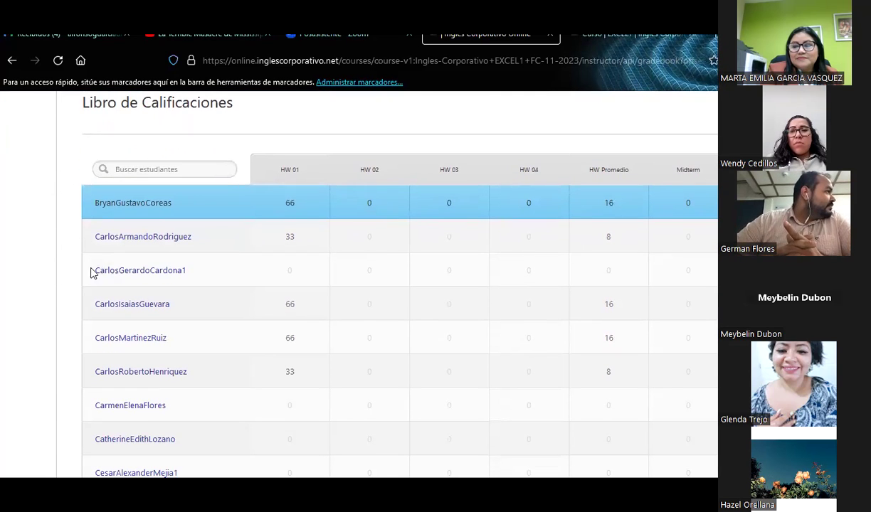
{"action": "left_click", "coordinate": [91, 273]}
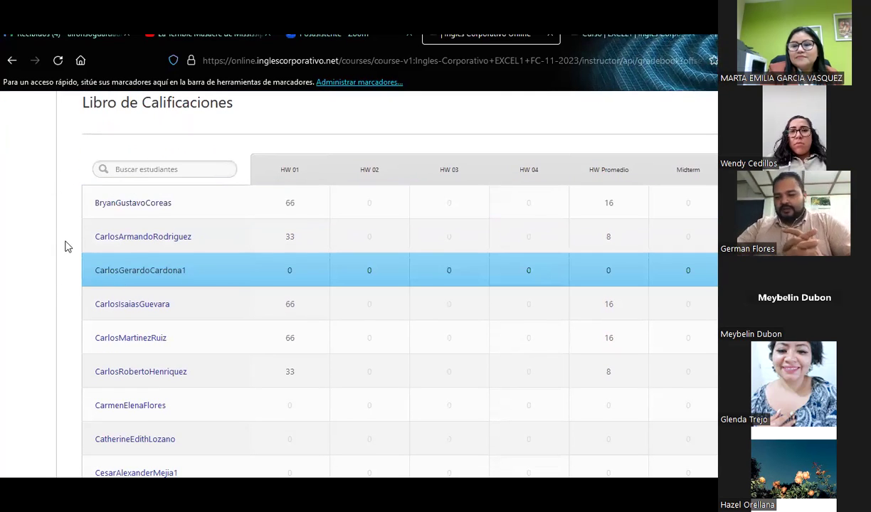
{"action": "scroll", "coordinate": [64, 247], "scroll_direction": "down", "scroll_amount": 2}
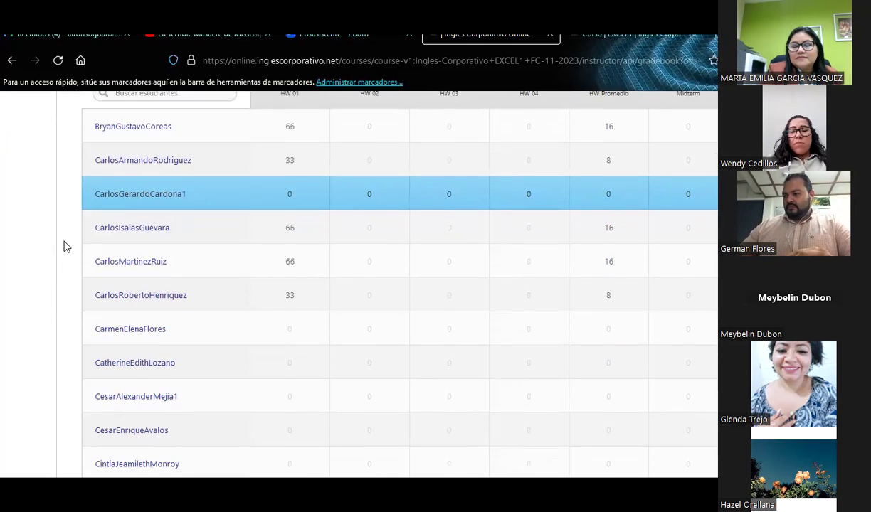
{"action": "scroll", "coordinate": [64, 246], "scroll_direction": "down", "scroll_amount": 1}
{"action": "scroll", "coordinate": [480, 289], "scroll_direction": "down", "scroll_amount": 5}
{"action": "scroll", "coordinate": [480, 288], "scroll_direction": "down", "scroll_amount": 1}
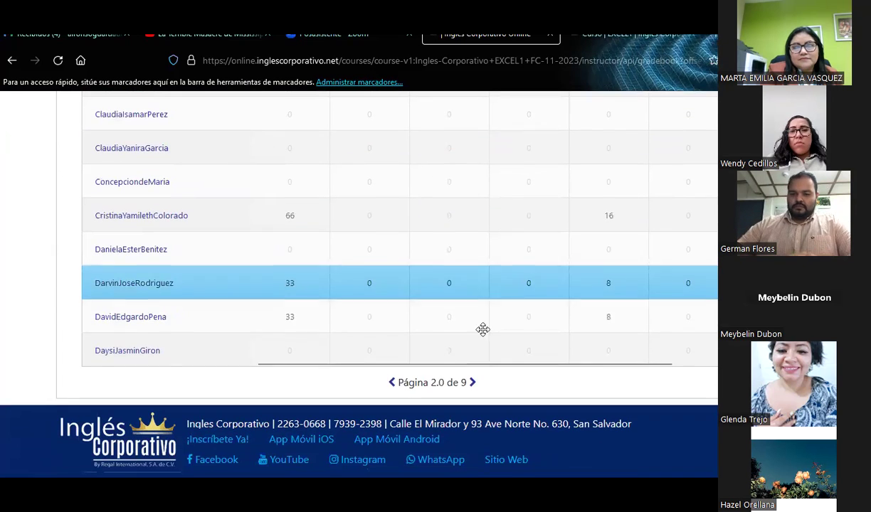
- Advance to page 3 of 9 and scroll through those students' homework and Midterm scores
{"action": "left_click", "coordinate": [473, 385]}
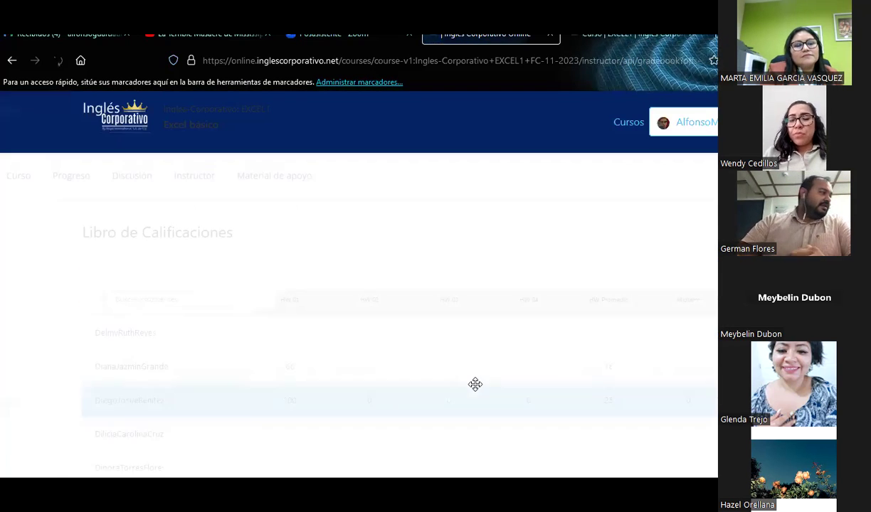
{"action": "scroll", "coordinate": [425, 278], "scroll_direction": "down", "scroll_amount": 2}
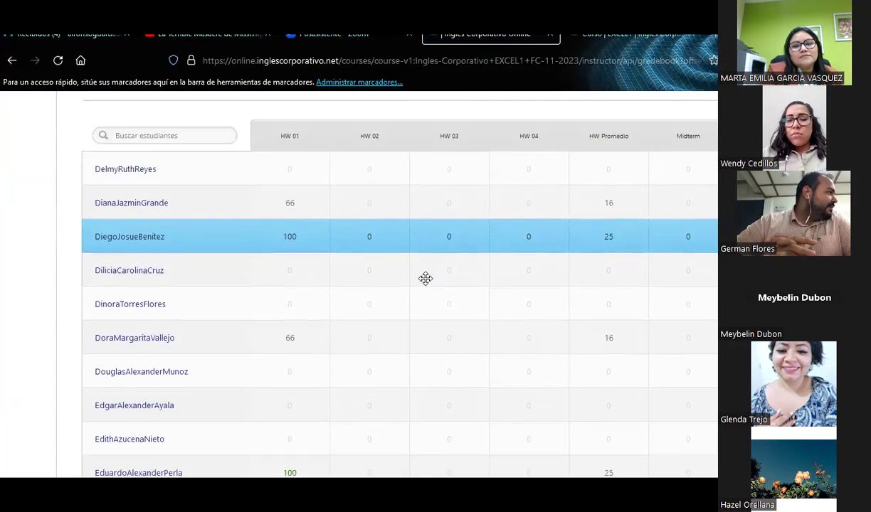
{"action": "scroll", "coordinate": [425, 278], "scroll_direction": "down", "scroll_amount": 2}
{"action": "scroll", "coordinate": [426, 278], "scroll_direction": "down", "scroll_amount": 2}
{"action": "scroll", "coordinate": [425, 278], "scroll_direction": "down", "scroll_amount": 2}
{"action": "scroll", "coordinate": [426, 278], "scroll_direction": "down", "scroll_amount": 2}
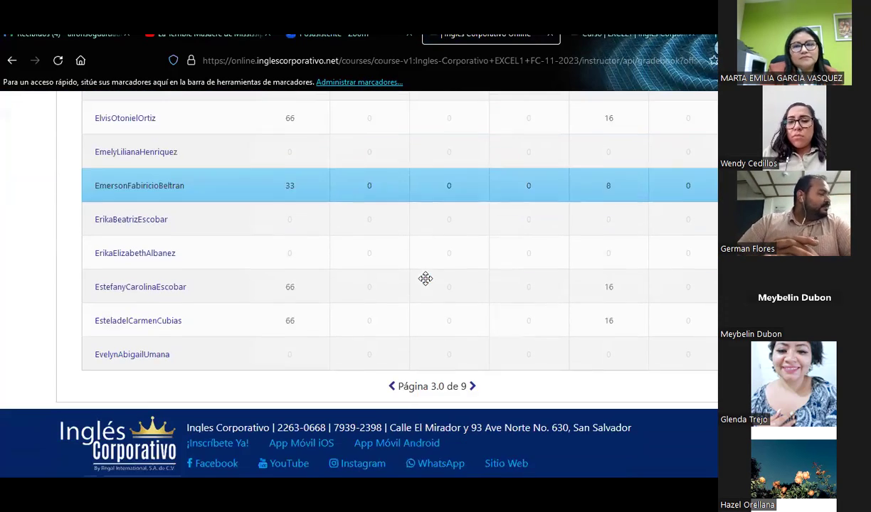
{"action": "scroll", "coordinate": [426, 278], "scroll_direction": "up", "scroll_amount": 2}
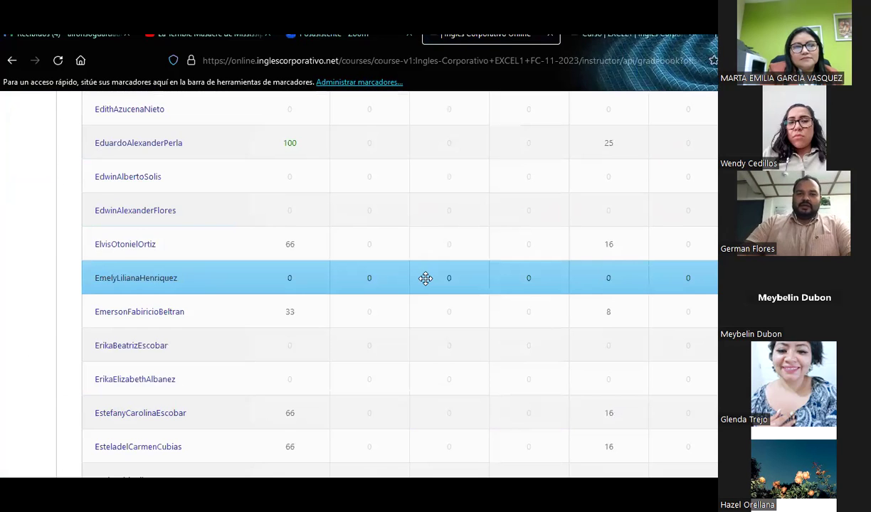
{"action": "scroll", "coordinate": [425, 278], "scroll_direction": "up", "scroll_amount": 1}
{"action": "scroll", "coordinate": [425, 278], "scroll_direction": "up", "scroll_amount": 3}
{"action": "scroll", "coordinate": [425, 278], "scroll_direction": "up", "scroll_amount": 1}
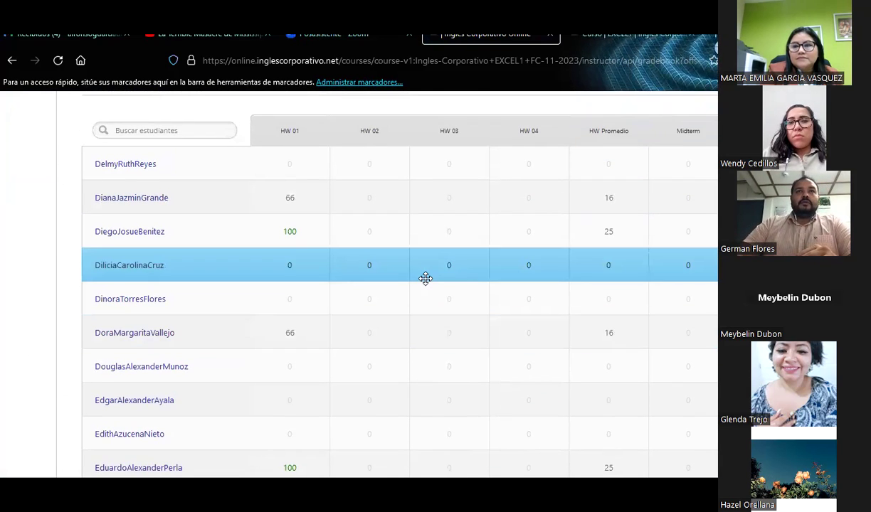
{"action": "scroll", "coordinate": [425, 279], "scroll_direction": "down", "scroll_amount": 2}
{"action": "scroll", "coordinate": [425, 278], "scroll_direction": "down", "scroll_amount": 1}
{"action": "scroll", "coordinate": [425, 278], "scroll_direction": "down", "scroll_amount": 2}
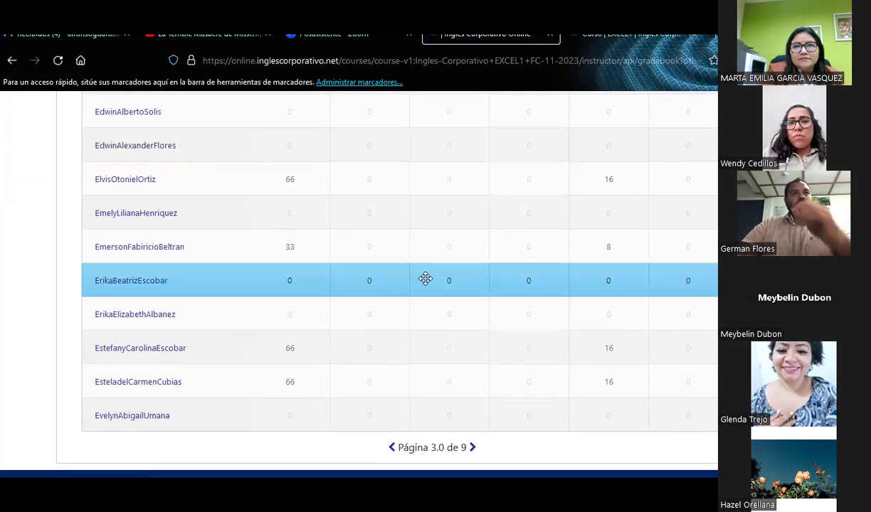
{"action": "scroll", "coordinate": [459, 328], "scroll_direction": "down", "scroll_amount": 1}
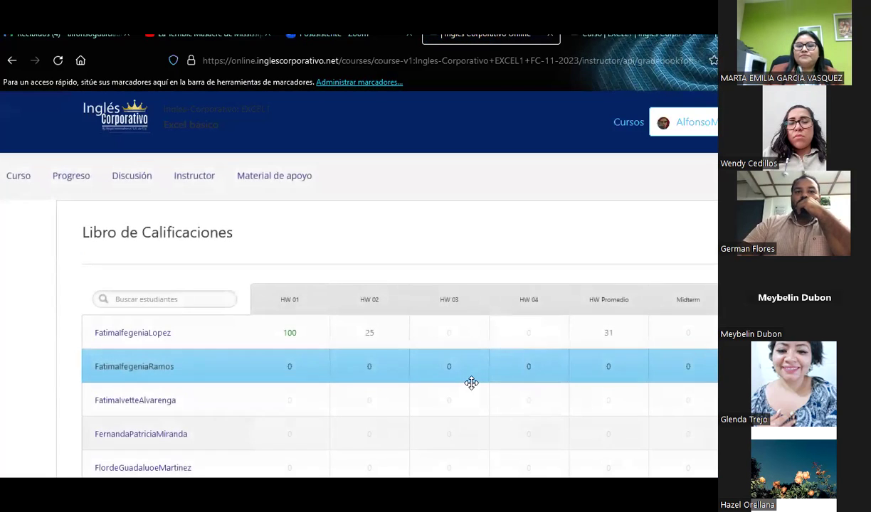
{"action": "scroll", "coordinate": [303, 256], "scroll_direction": "down", "scroll_amount": 3}
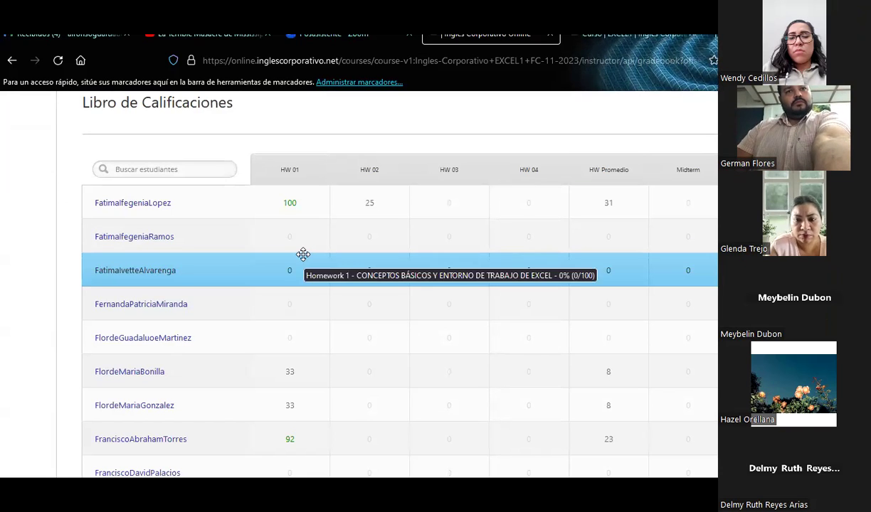
{"action": "scroll", "coordinate": [271, 275], "scroll_direction": "down", "scroll_amount": 3}
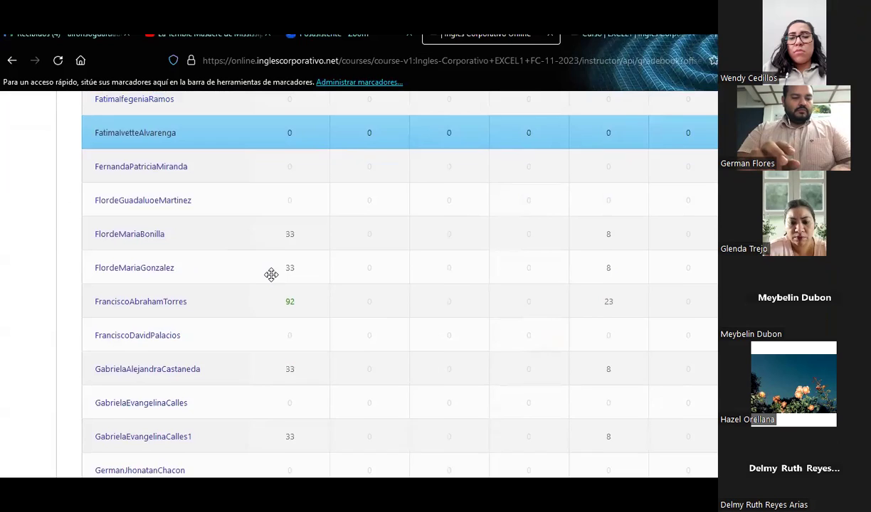
{"action": "scroll", "coordinate": [271, 275], "scroll_direction": "down", "scroll_amount": 4}
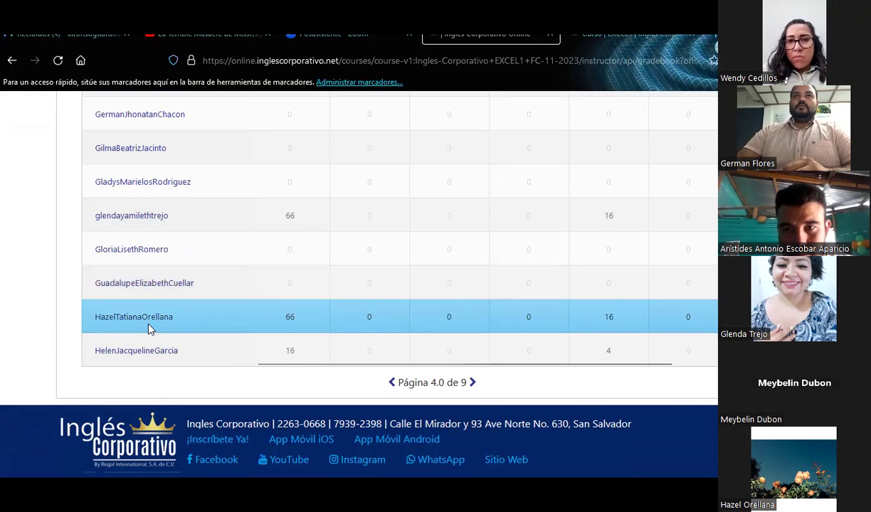
{"action": "scroll", "coordinate": [330, 287], "scroll_direction": "up", "scroll_amount": 2}
{"action": "scroll", "coordinate": [329, 287], "scroll_direction": "up", "scroll_amount": 2}
{"action": "scroll", "coordinate": [330, 287], "scroll_direction": "up", "scroll_amount": 1}
{"action": "scroll", "coordinate": [330, 287], "scroll_direction": "up", "scroll_amount": 1}
{"action": "scroll", "coordinate": [329, 287], "scroll_direction": "up", "scroll_amount": 1}
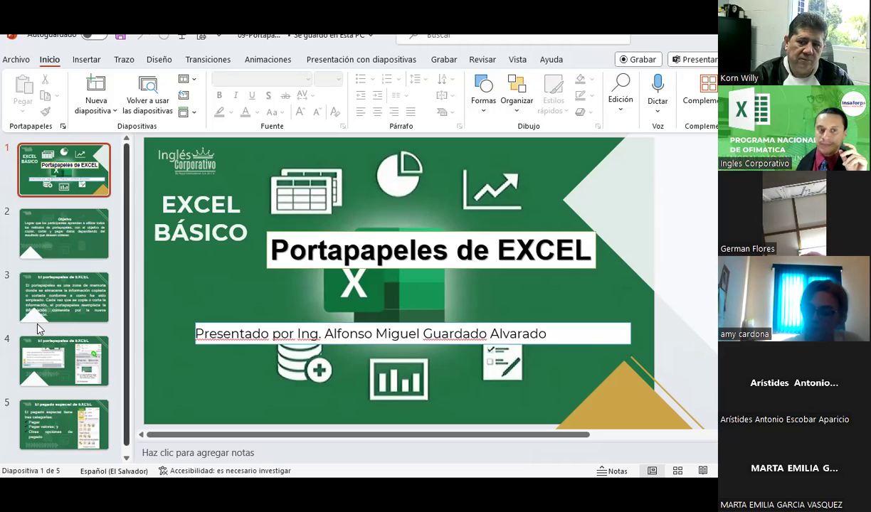
- Show slide 2 'Objetivo' and place the cursor in its objective text
{"action": "left_click", "coordinate": [56, 242]}
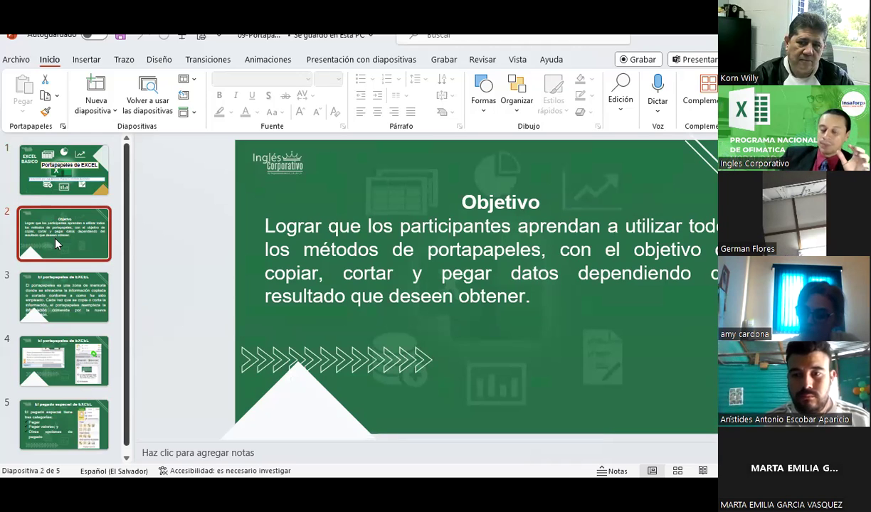
{"action": "key", "text": "alt+Tab"}
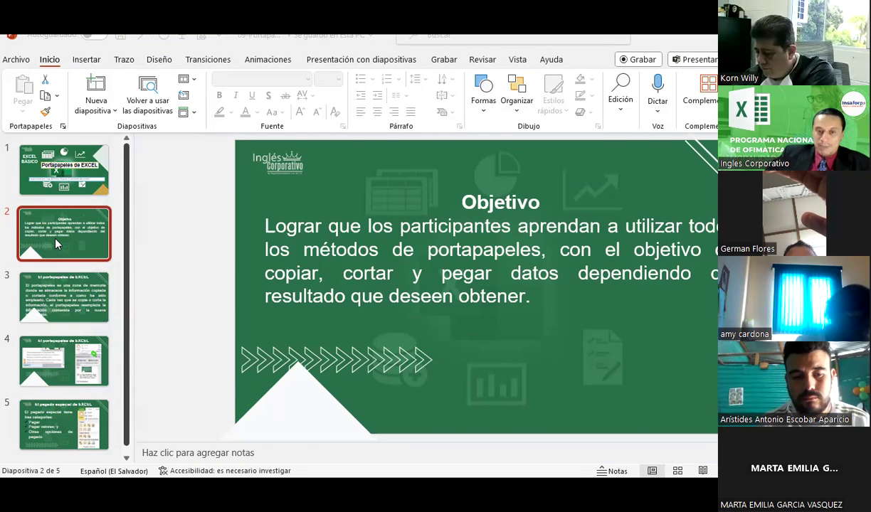
{"action": "key", "text": "alt+Tab"}
{"action": "key", "text": "alt+Tab"}
{"action": "key", "text": "alt+Tab"}
{"action": "key", "text": "alt+Tab"}
{"action": "key", "text": "alt+Tab"}
{"action": "key", "text": "alt+Tab"}
{"action": "key", "text": "alt+Tab"}
{"action": "key", "text": "alt+Tab"}
{"action": "key", "text": "alt+Tab"}
{"action": "key", "text": "alt+Tab"}
{"action": "key", "text": "alt+Tab"}
{"action": "key", "text": "alt+Tab"}
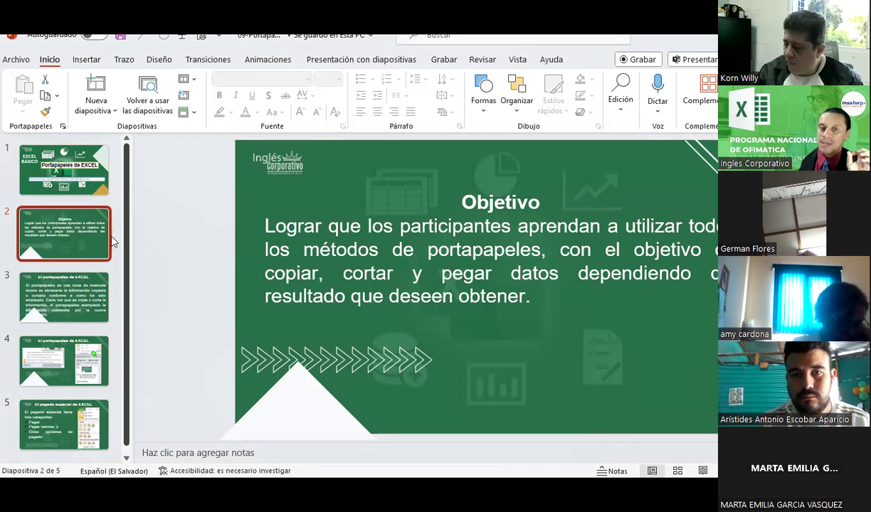
{"action": "left_click", "coordinate": [333, 231]}
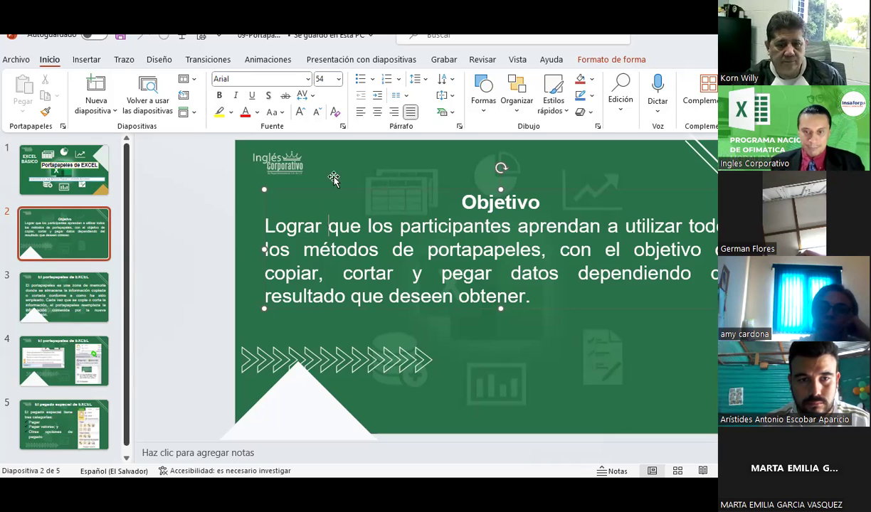
- Switch to the Excel Básico workbook's 'Opción pegar' sheet and scroll back to column A
{"action": "key", "text": "alt+Tab"}
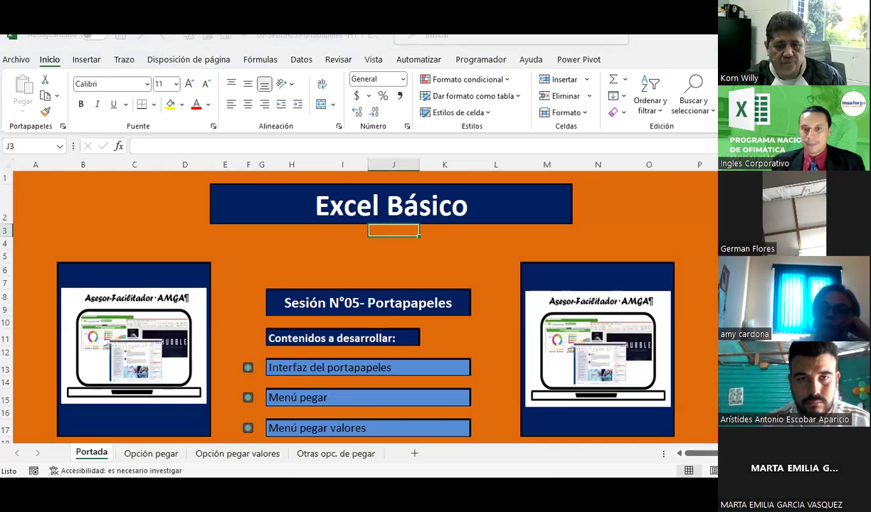
{"action": "left_click", "coordinate": [136, 452]}
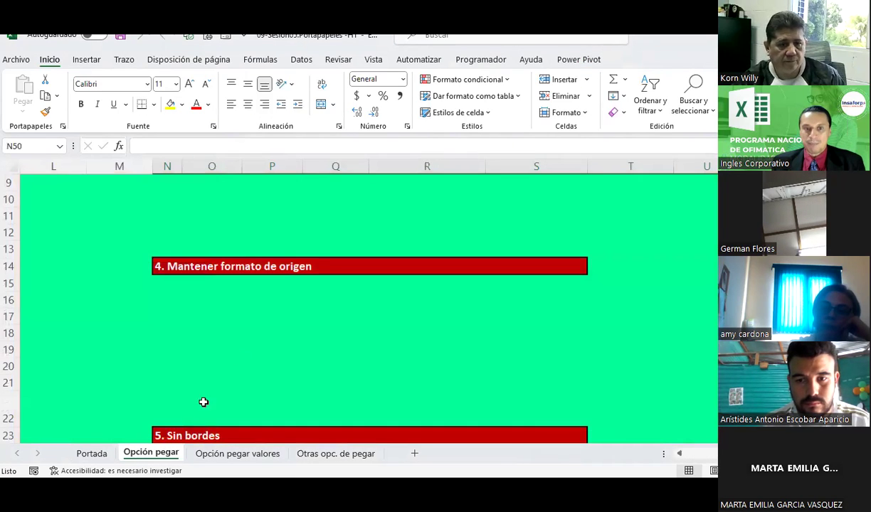
{"action": "scroll", "coordinate": [260, 319], "scroll_direction": "down", "scroll_amount": 1}
{"action": "left_click", "coordinate": [210, 455]}
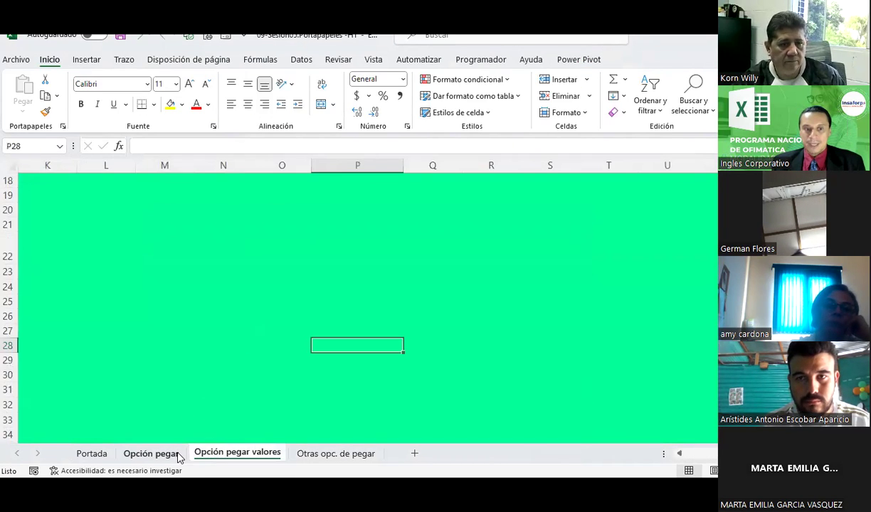
{"action": "left_click", "coordinate": [178, 455]}
{"action": "scroll", "coordinate": [223, 352], "scroll_direction": "up", "scroll_amount": 1}
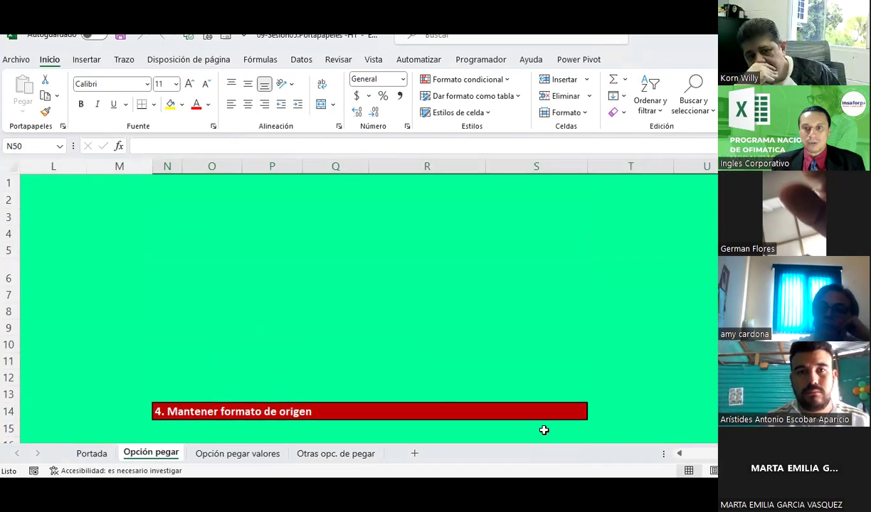
{"action": "left_click_drag", "start_coordinate": [701, 454], "coordinate": [692, 455]}
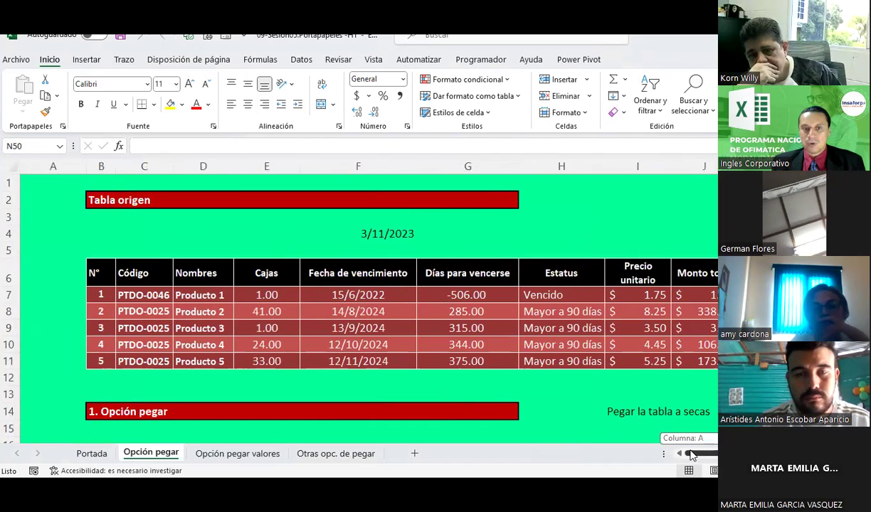
- Inspect the product table: Producto 3's expiry date, the days-to-expiry formula, header and Producto 1 rows
{"action": "left_click", "coordinate": [339, 330]}
{"action": "scroll", "coordinate": [221, 288], "scroll_direction": "down", "scroll_amount": 2}
{"action": "scroll", "coordinate": [221, 287], "scroll_direction": "up", "scroll_amount": 1}
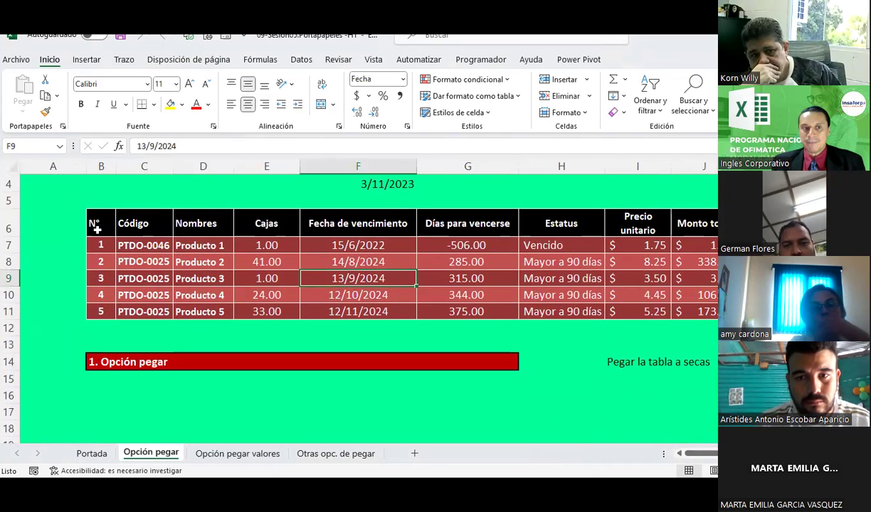
{"action": "left_click", "coordinate": [479, 243]}
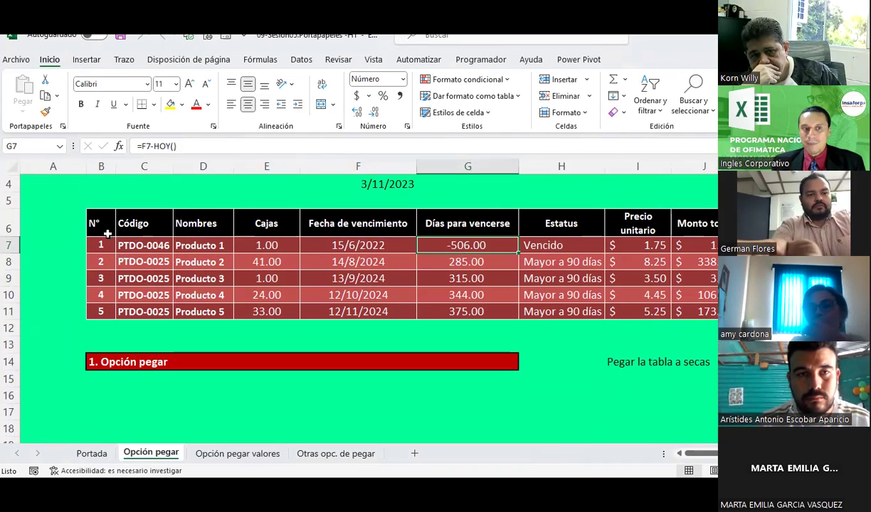
{"action": "left_click_drag", "start_coordinate": [102, 228], "coordinate": [705, 223]}
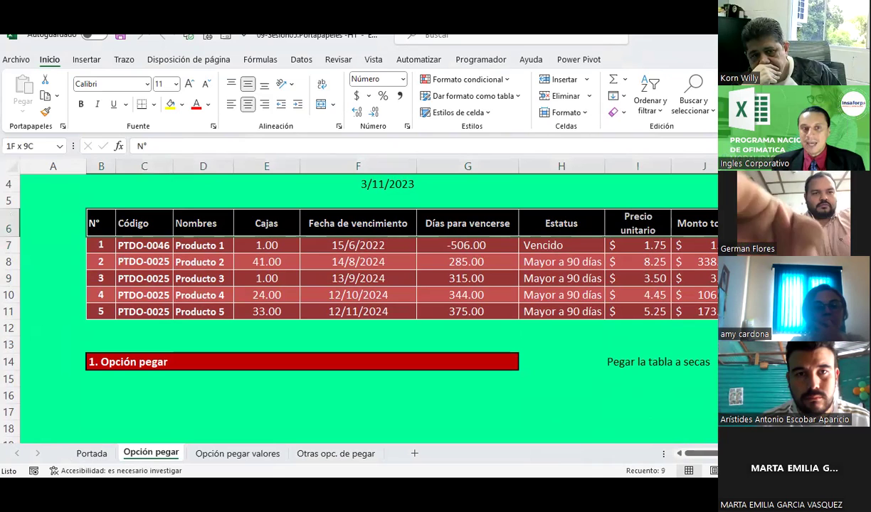
{"action": "left_click_drag", "start_coordinate": [102, 244], "coordinate": [711, 251]}
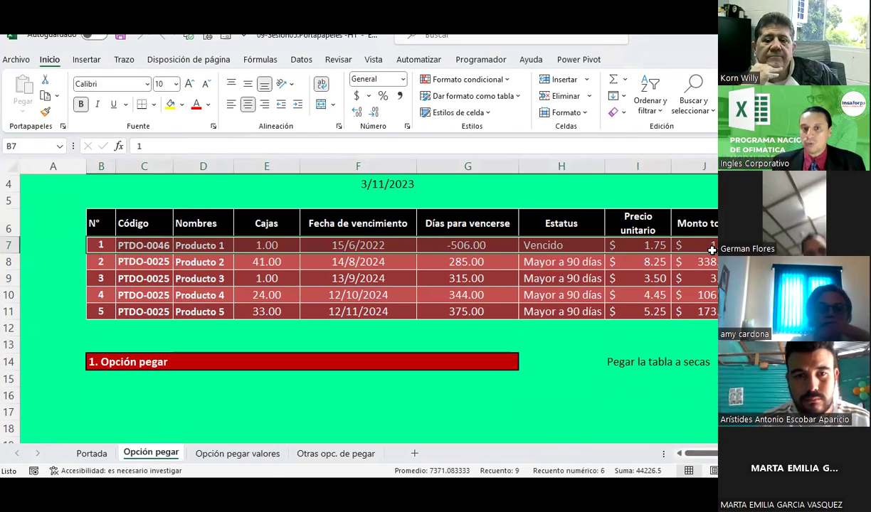
{"action": "left_click", "coordinate": [497, 245]}
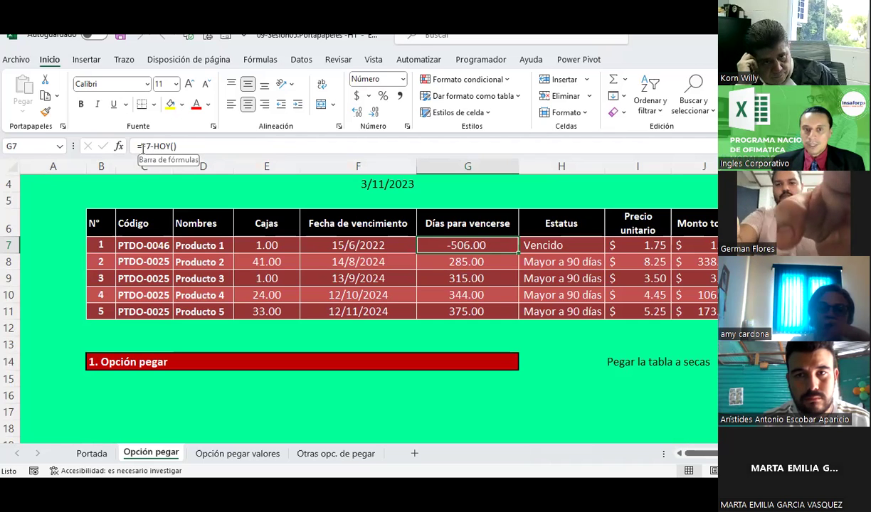
{"action": "left_click", "coordinate": [469, 262]}
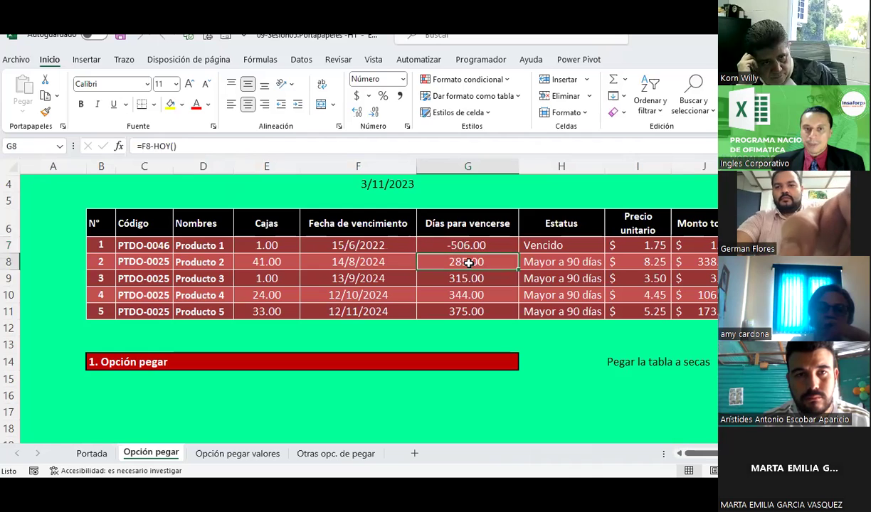
{"action": "left_click", "coordinate": [466, 281]}
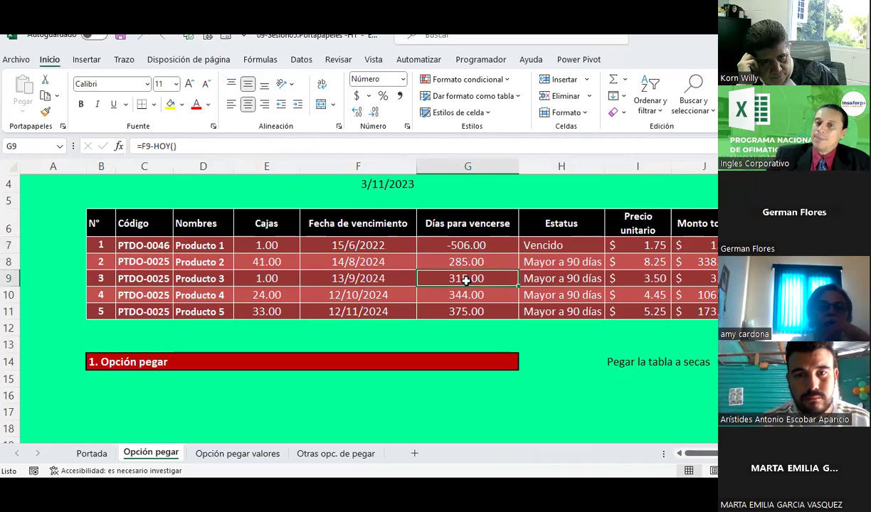
{"action": "left_click", "coordinate": [642, 244]}
{"action": "left_click_drag", "start_coordinate": [642, 244], "coordinate": [640, 311]}
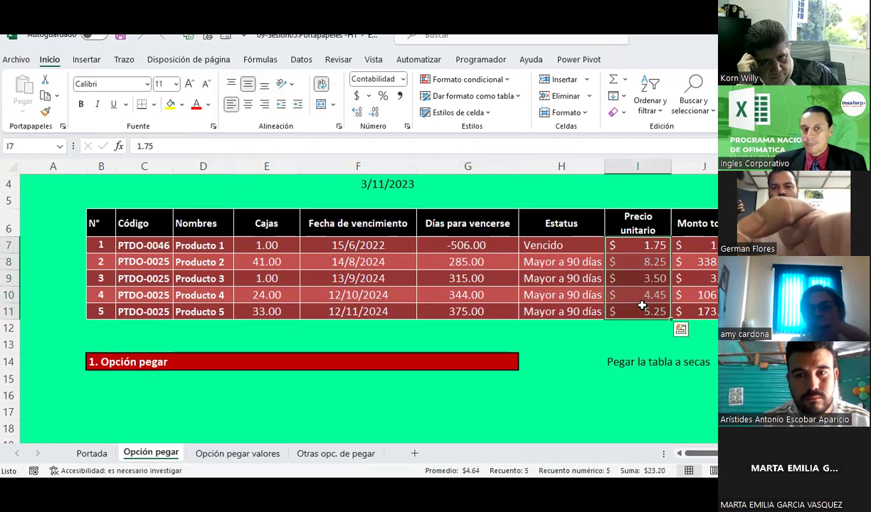
{"action": "left_click", "coordinate": [354, 245]}
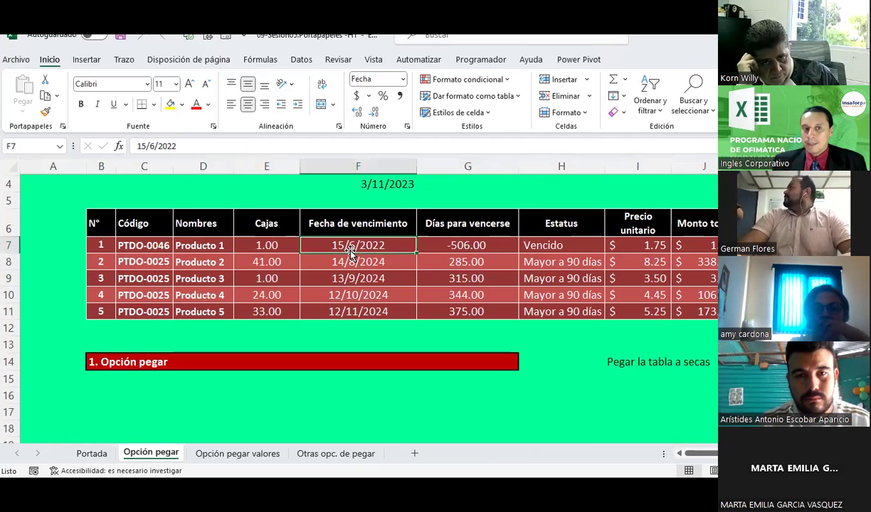
{"action": "left_click", "coordinate": [432, 246]}
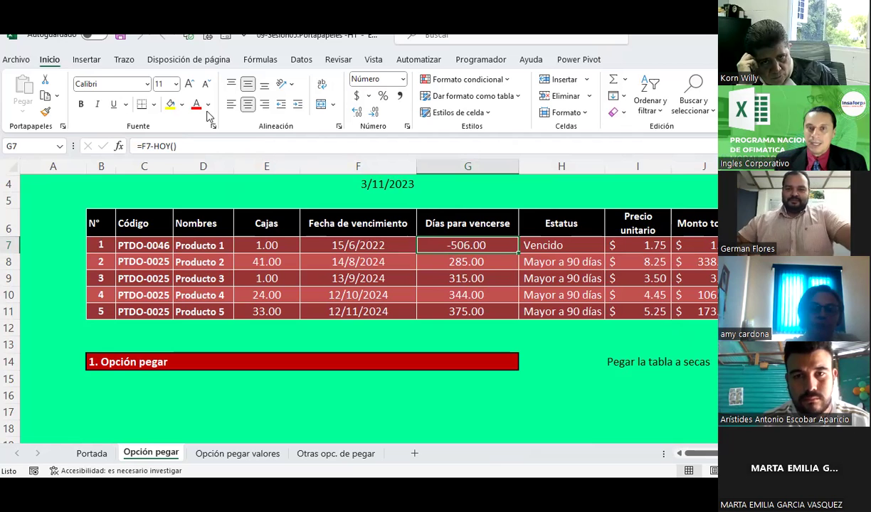
{"action": "left_click", "coordinate": [182, 105]}
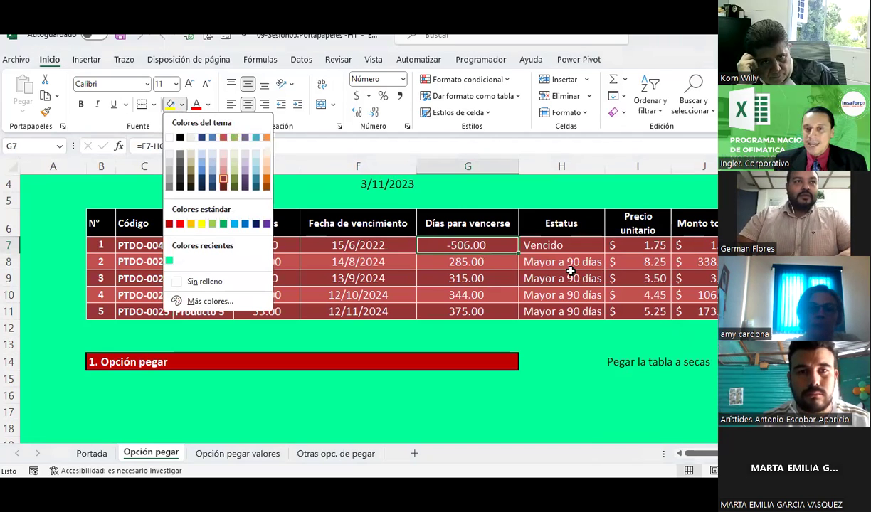
{"action": "left_click", "coordinate": [620, 247]}
{"action": "left_click", "coordinate": [681, 258]}
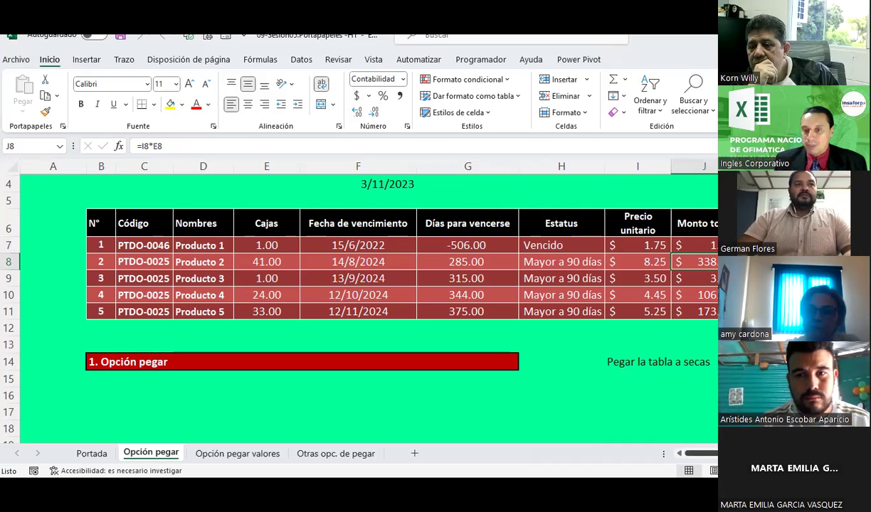
- Fill J7's =I7*E7 down to J11, giving totals 1.75, 338.25, 3.50, 106.80 and 173.25
{"action": "scroll", "coordinate": [356, 264], "scroll_direction": "right", "scroll_amount": 5}
{"action": "left_click", "coordinate": [378, 244]}
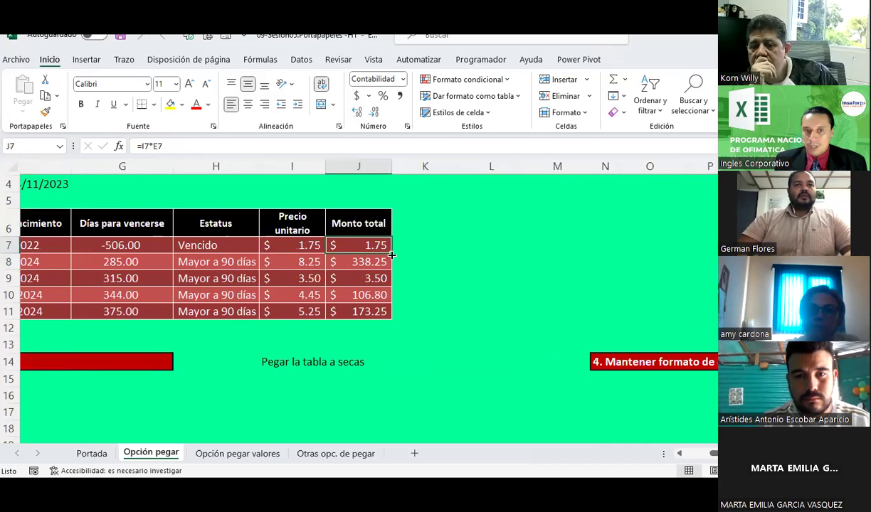
{"action": "left_click_drag", "start_coordinate": [391, 254], "coordinate": [391, 319]}
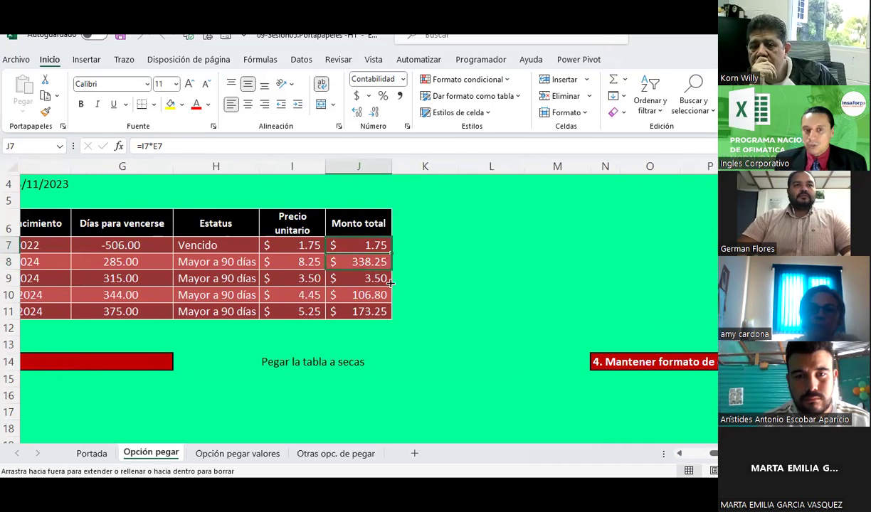
{"action": "left_click", "coordinate": [556, 258]}
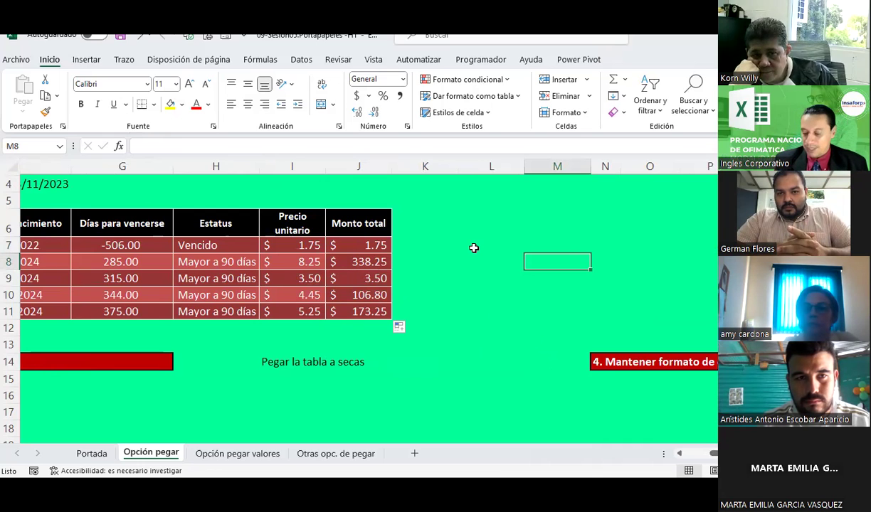
{"action": "left_click", "coordinate": [447, 261]}
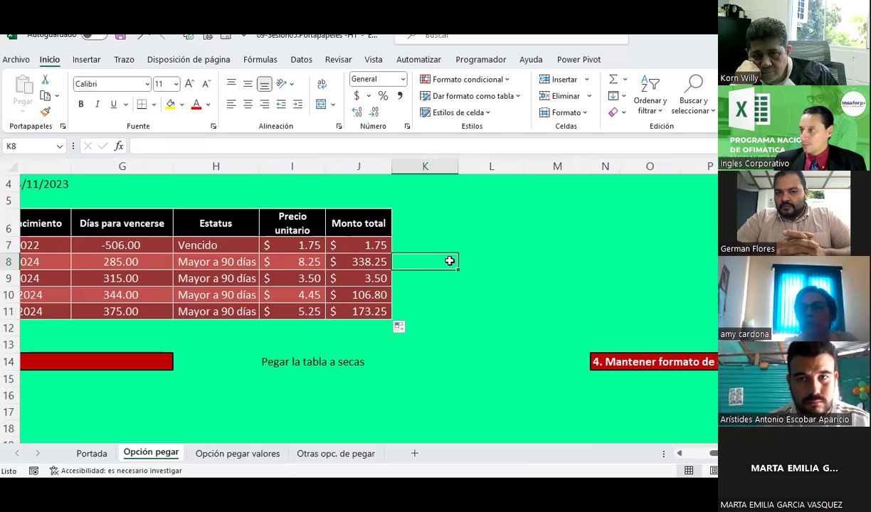
{"action": "scroll", "coordinate": [449, 261], "scroll_direction": "up", "scroll_amount": 1}
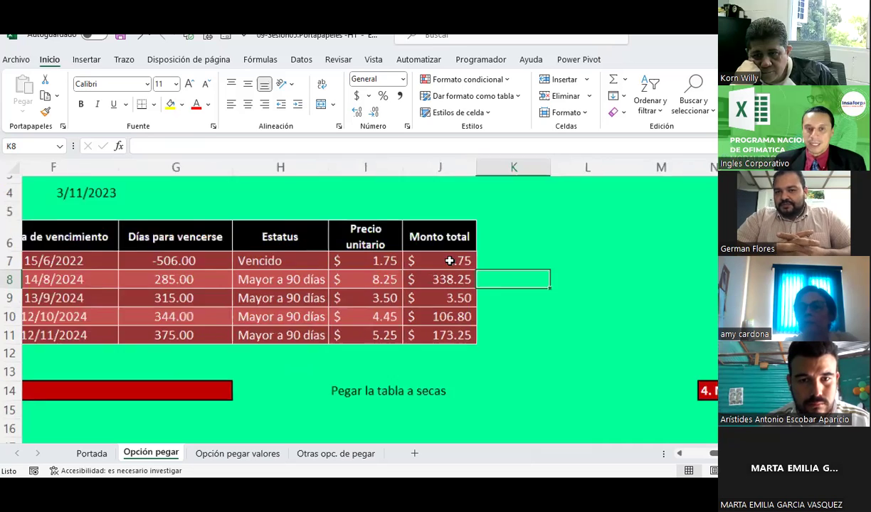
{"action": "scroll", "coordinate": [449, 260], "scroll_direction": "up", "scroll_amount": 2}
{"action": "scroll", "coordinate": [370, 306], "scroll_direction": "left", "scroll_amount": 4}
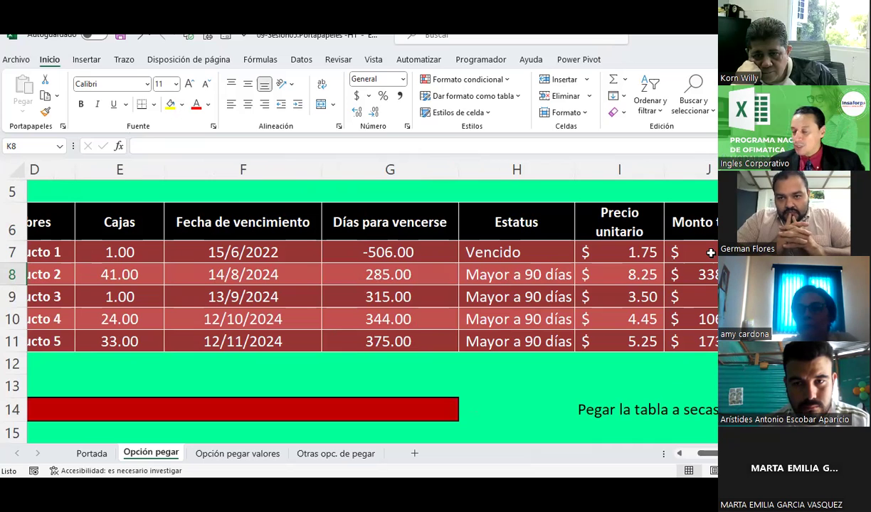
{"action": "left_click", "coordinate": [710, 253]}
{"action": "key", "text": "shift+Down"}
{"action": "key", "text": "shift+Down"}
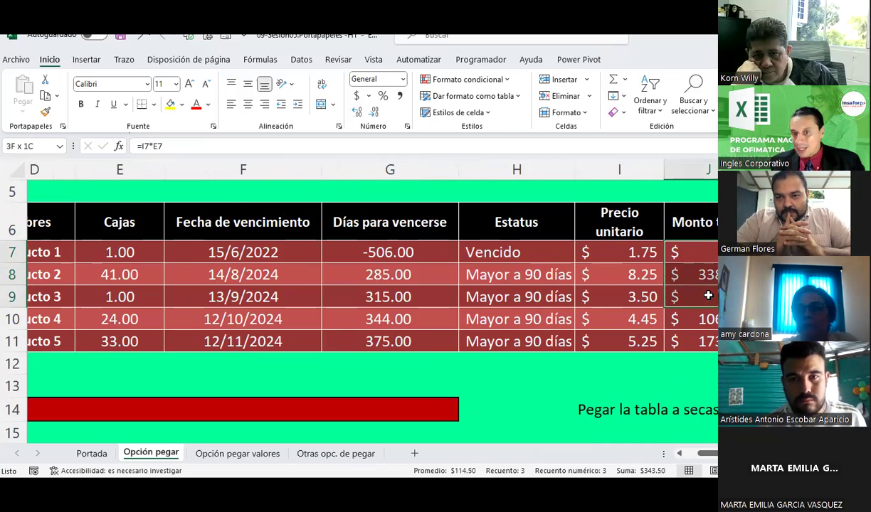
{"action": "left_click", "coordinate": [702, 258]}
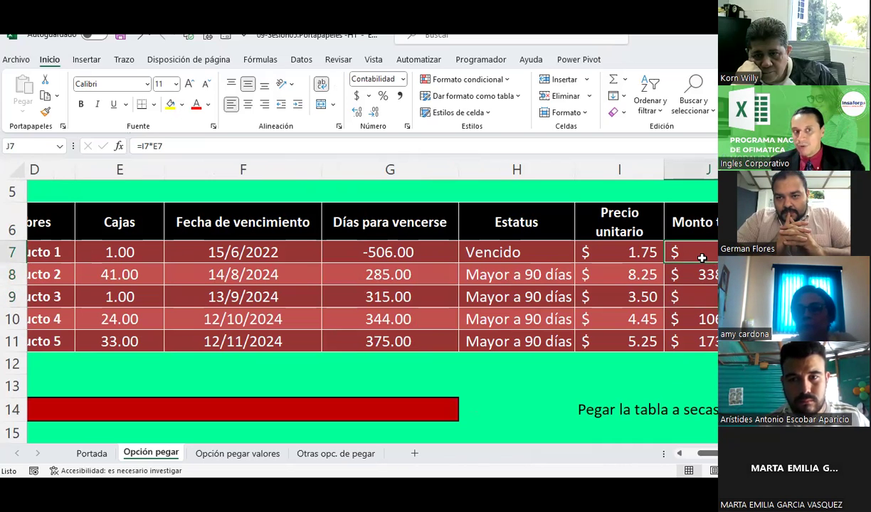
{"action": "left_click", "coordinate": [704, 276]}
{"action": "left_click", "coordinate": [705, 297]}
{"action": "left_click", "coordinate": [708, 319]}
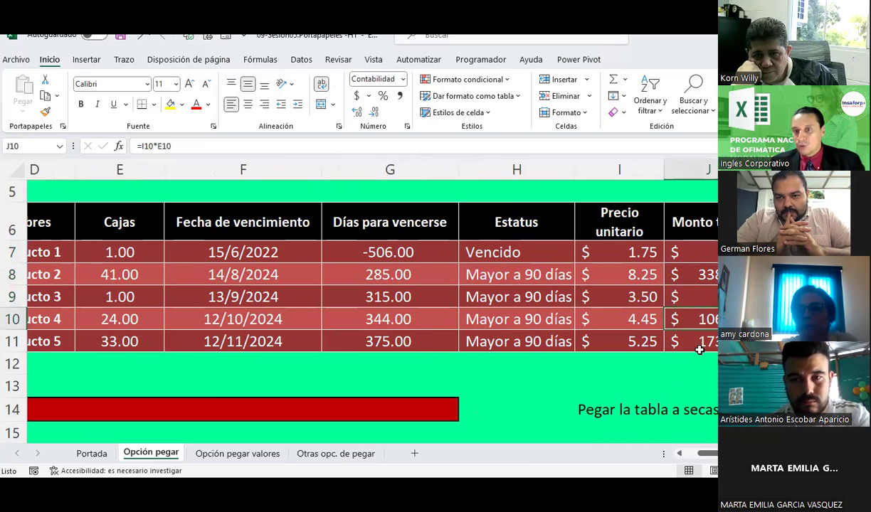
{"action": "left_click", "coordinate": [698, 346]}
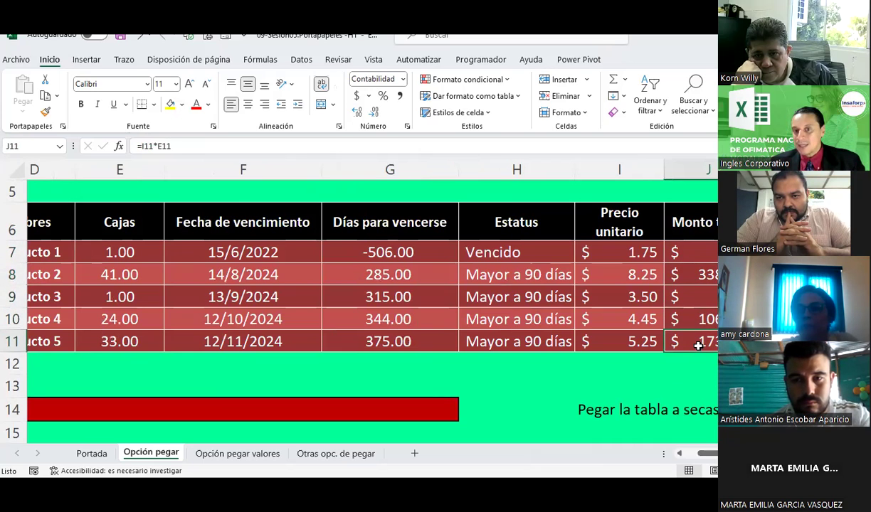
{"action": "left_click", "coordinate": [604, 250]}
{"action": "key", "text": "shift+Down"}
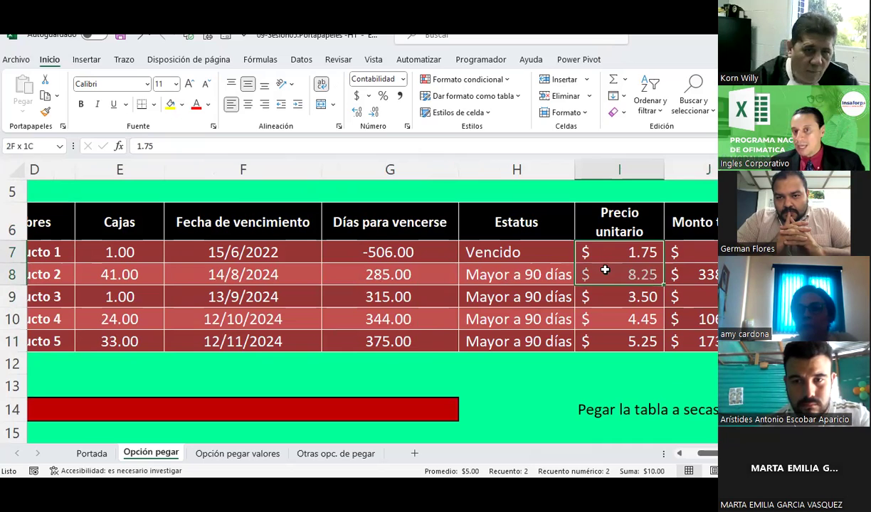
{"action": "left_click", "coordinate": [592, 251]}
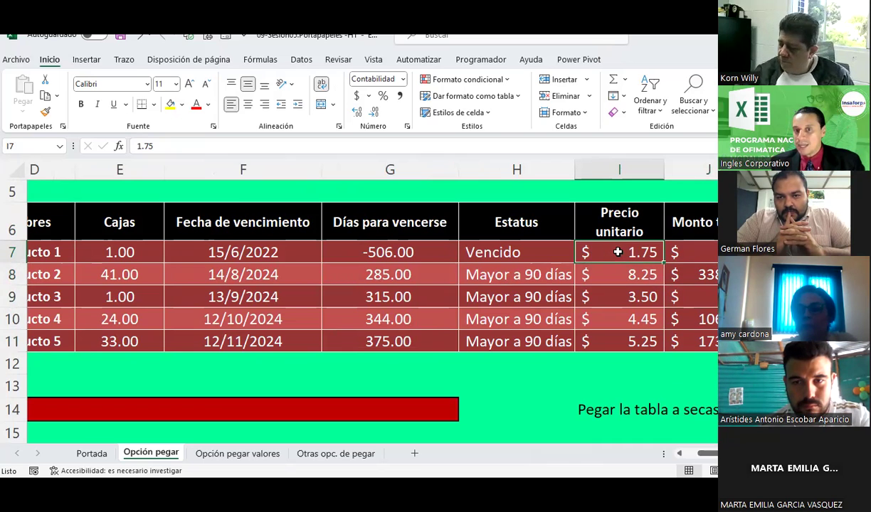
{"action": "left_click", "coordinate": [614, 278]}
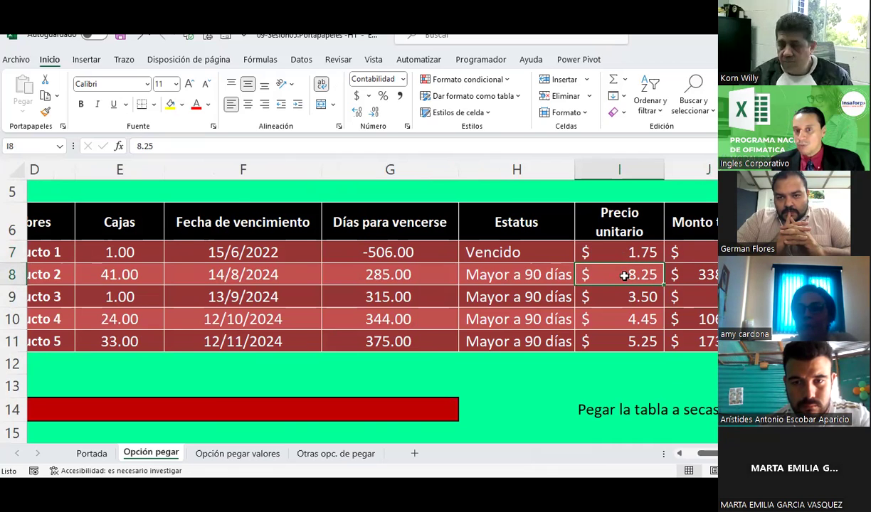
{"action": "left_click", "coordinate": [695, 253]}
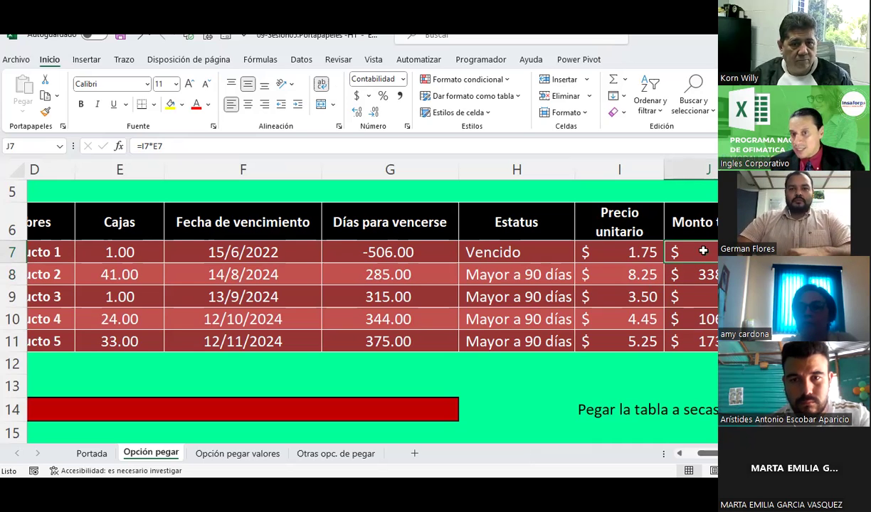
{"action": "left_click_drag", "start_coordinate": [715, 262], "coordinate": [715, 341]}
{"action": "left_click", "coordinate": [740, 319]}
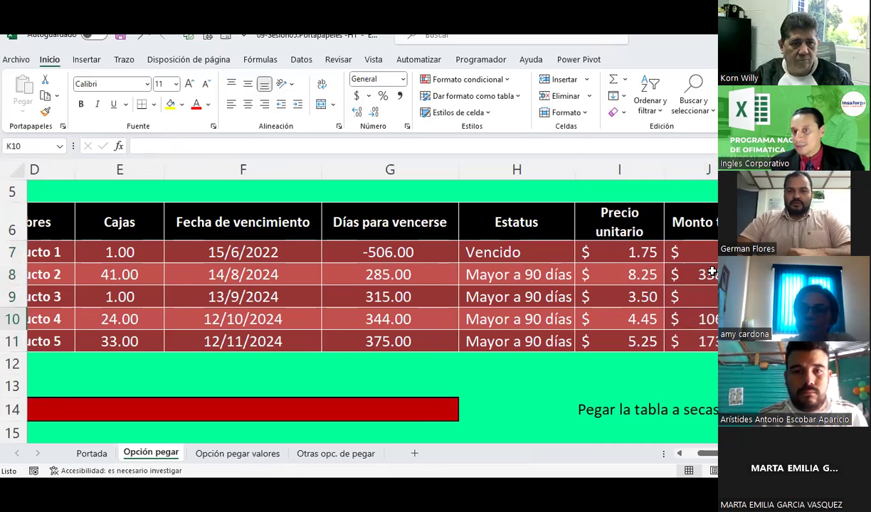
{"action": "left_click", "coordinate": [698, 252]}
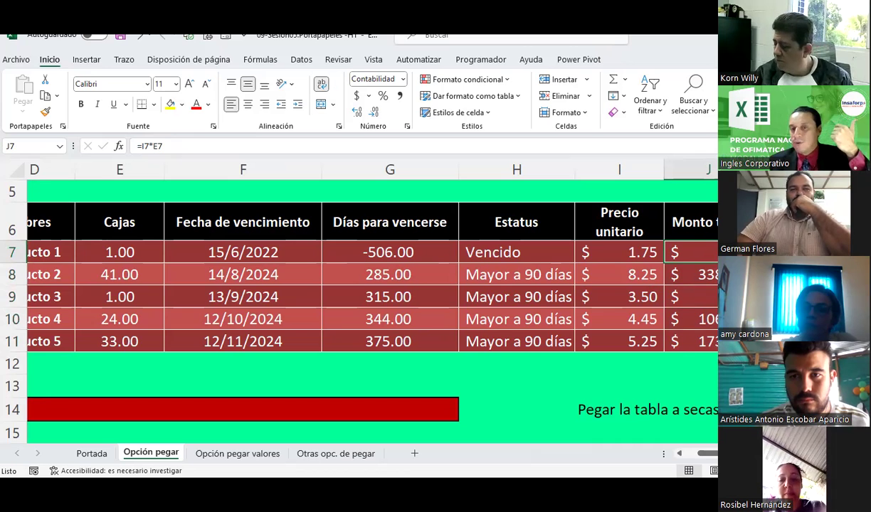
{"action": "left_click", "coordinate": [776, 297]}
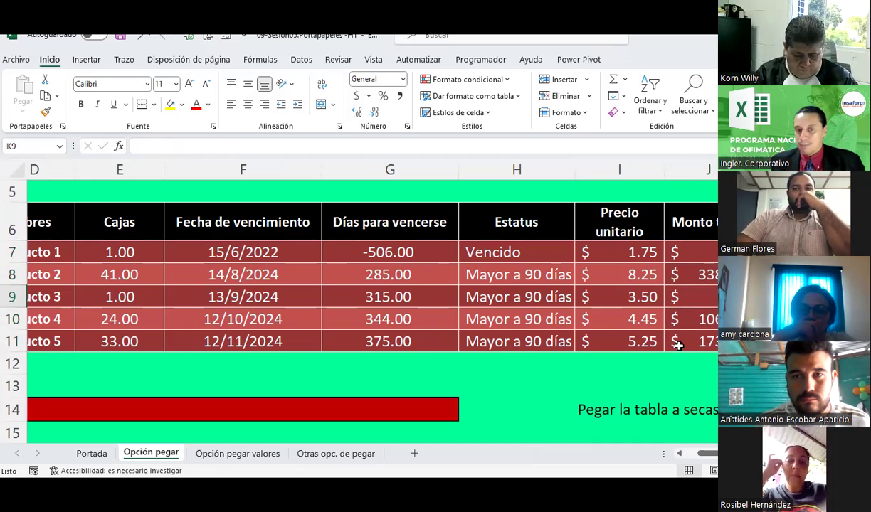
{"action": "left_click", "coordinate": [686, 256]}
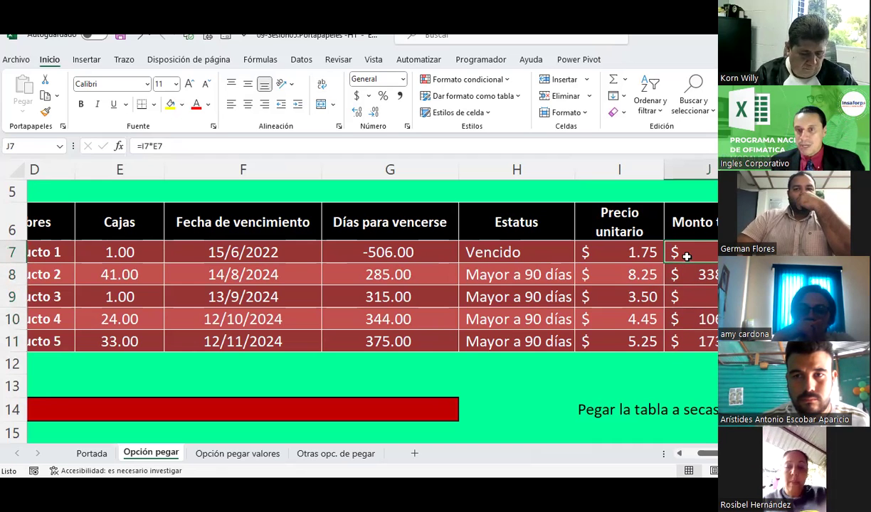
{"action": "left_click", "coordinate": [172, 108]}
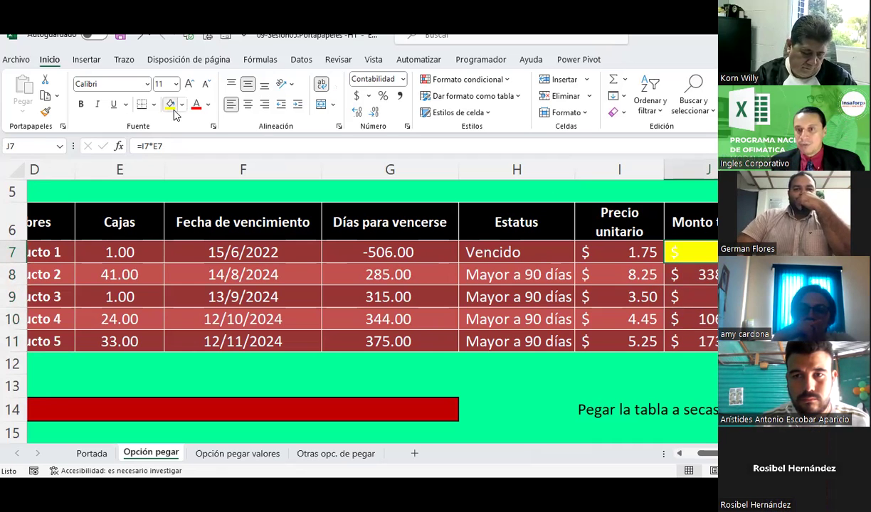
{"action": "left_click", "coordinate": [209, 105]}
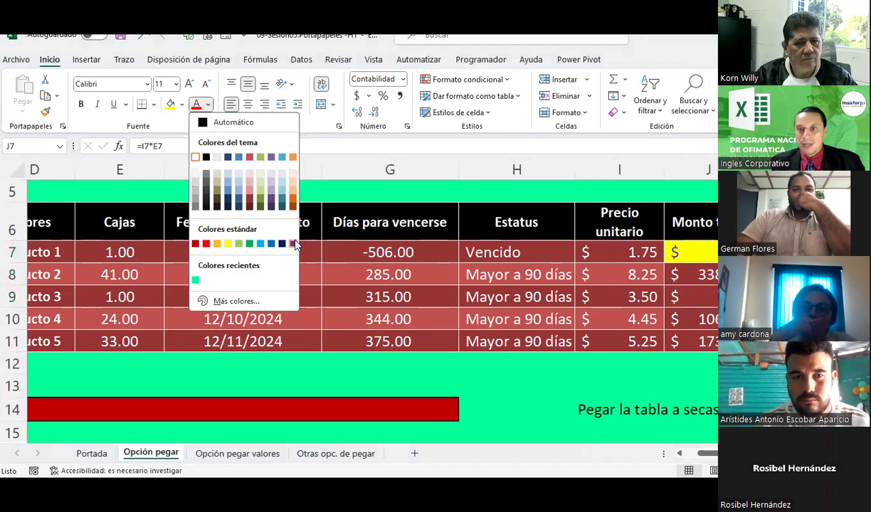
{"action": "left_click", "coordinate": [293, 244]}
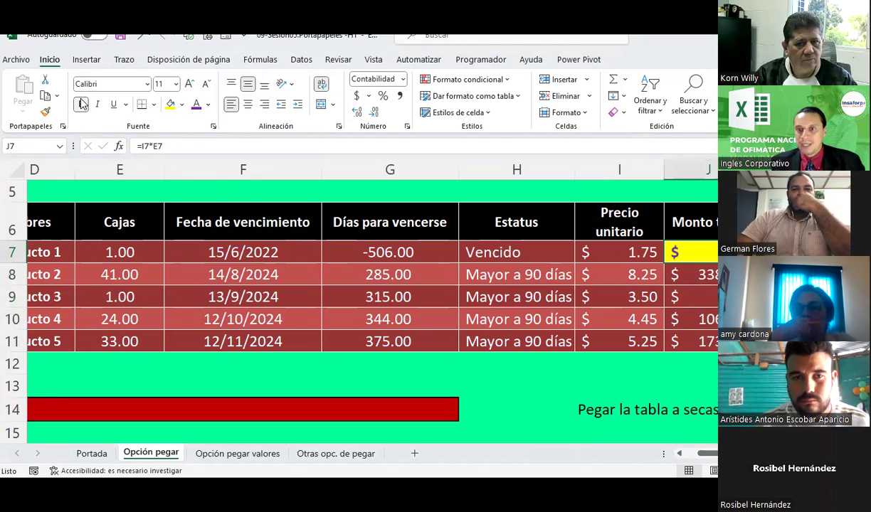
{"action": "left_click", "coordinate": [404, 82]}
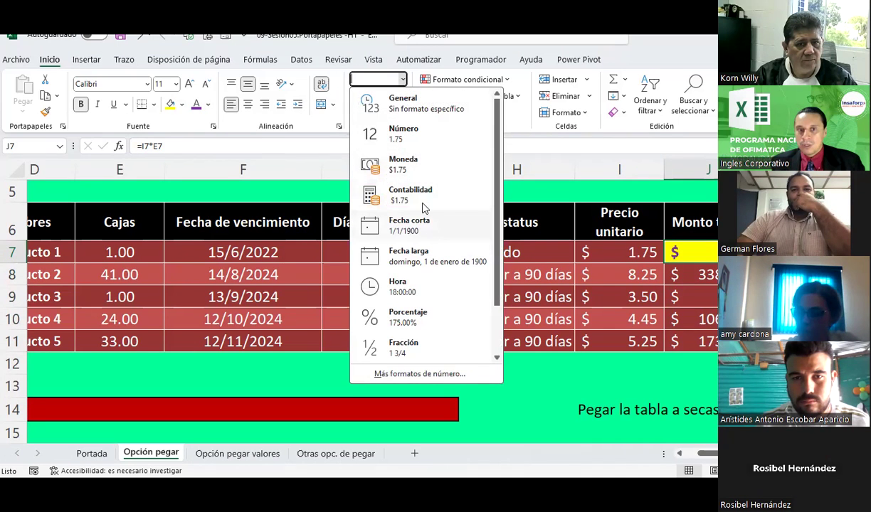
{"action": "left_click", "coordinate": [403, 134]}
{"action": "left_click", "coordinate": [782, 297]}
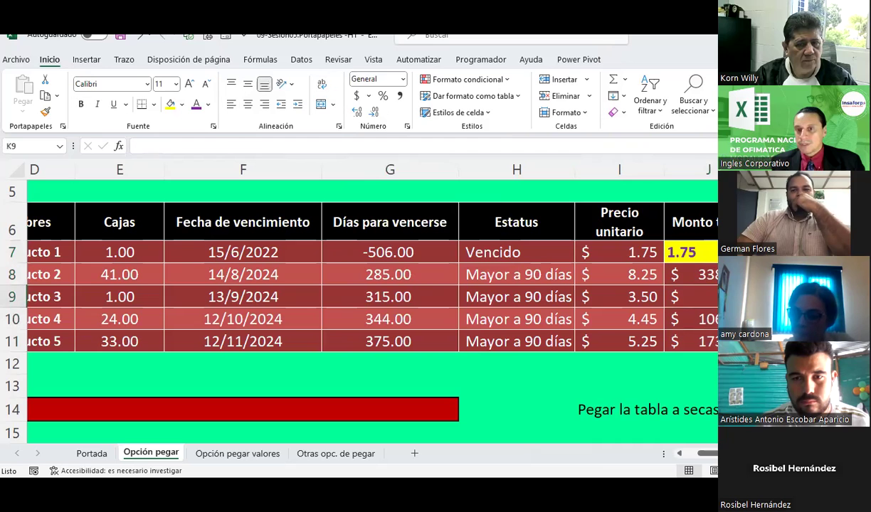
{"action": "left_click", "coordinate": [690, 252]}
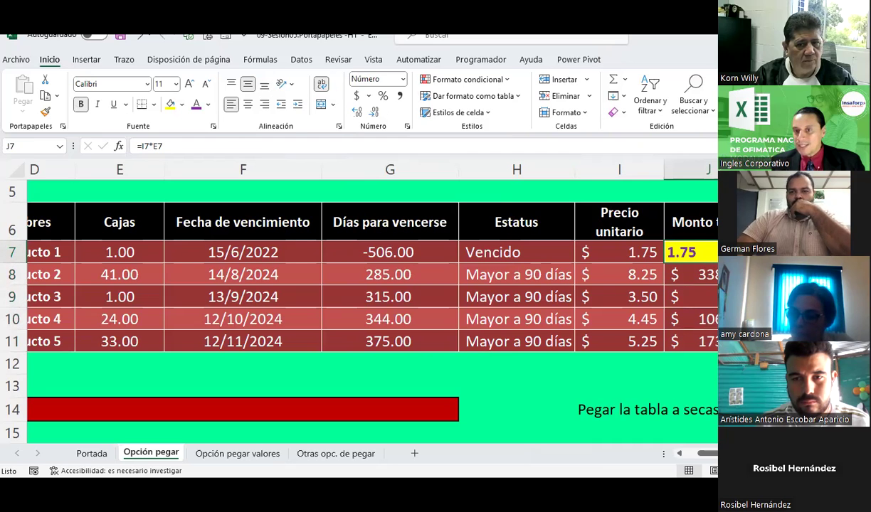
{"action": "left_click_drag", "start_coordinate": [753, 262], "coordinate": [752, 351]}
{"action": "left_click", "coordinate": [783, 296]}
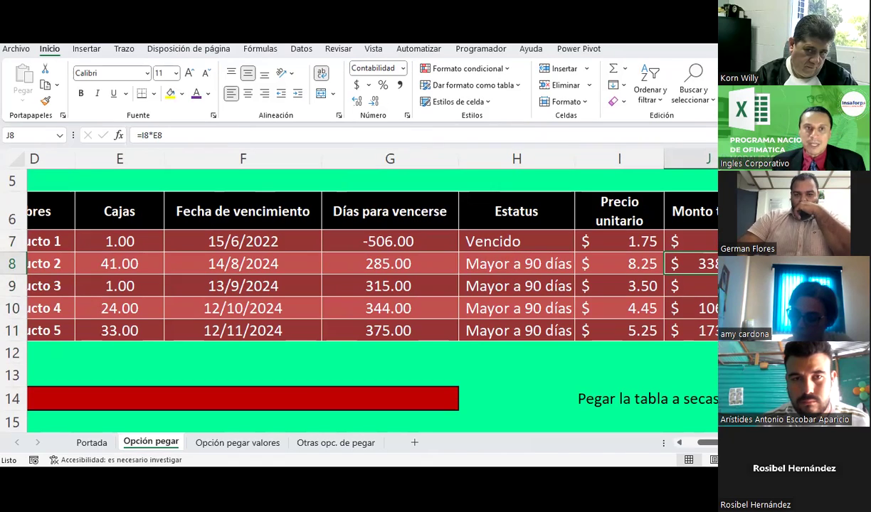
- Restore the undone yellow Número formatting on the amounts J7:J11
{"action": "left_click", "coordinate": [690, 241]}
{"action": "key", "text": "ctrl+shift+1"}
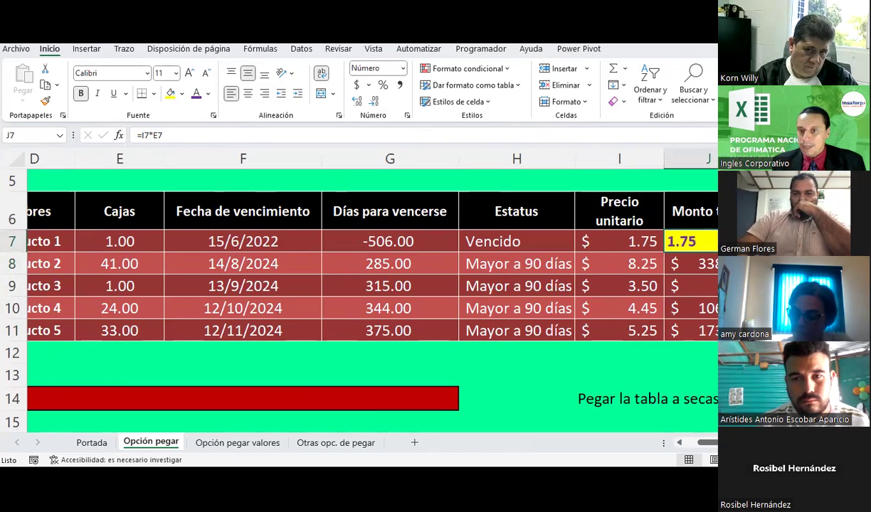
{"action": "key", "text": "shift+Down"}
{"action": "key", "text": "shift+Down"}
{"action": "key", "text": "shift+Down"}
{"action": "key", "text": "ctrl+d"}
{"action": "left_click", "coordinate": [747, 286]}
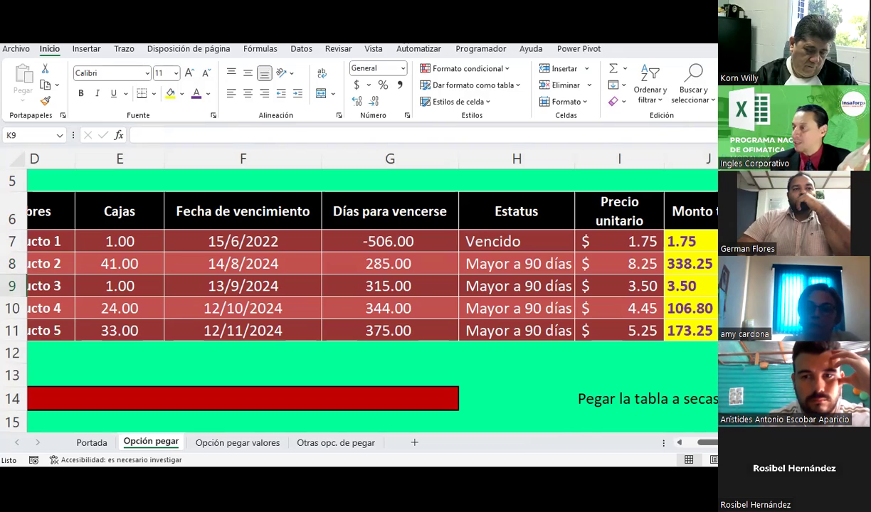
{"action": "key", "text": "Up"}
{"action": "key", "text": "Up"}
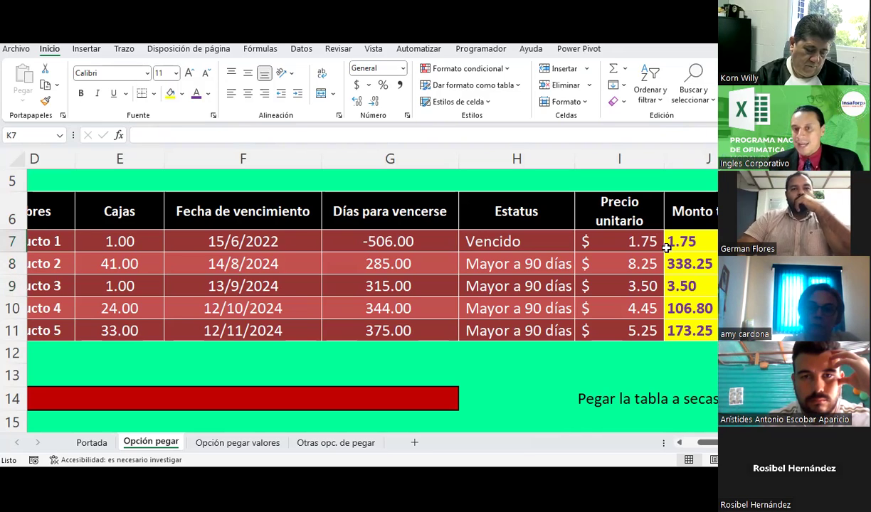
- Copy the I7:I11 price formatting onto J7:J11 with Format Painter
{"action": "left_click_drag", "start_coordinate": [633, 241], "coordinate": [632, 328]}
{"action": "key", "text": "ctrl+c"}
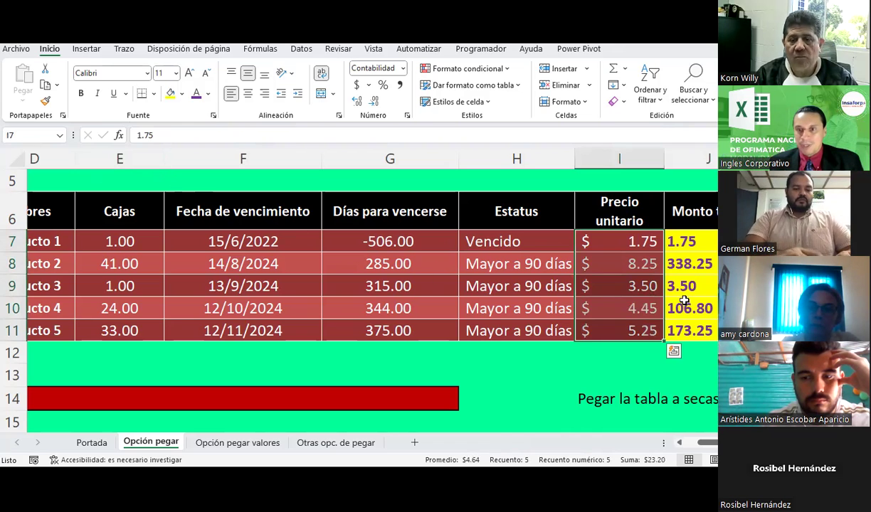
{"action": "left_click", "coordinate": [586, 241]}
{"action": "left_click_drag", "start_coordinate": [586, 241], "coordinate": [600, 332]}
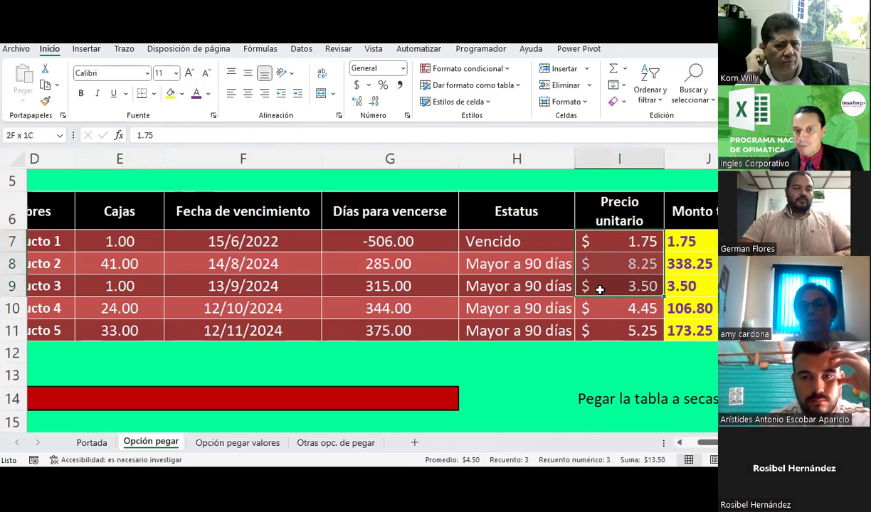
{"action": "key", "text": "ctrl+v"}
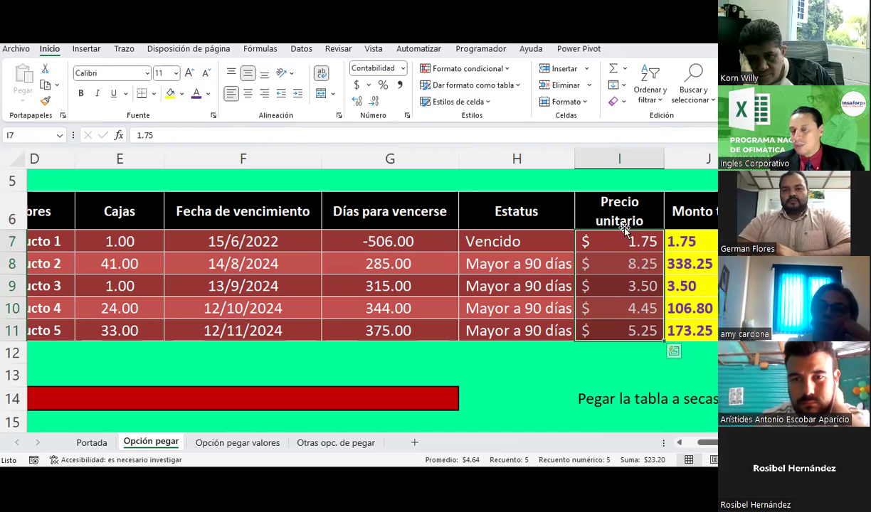
{"action": "key", "text": "Escape"}
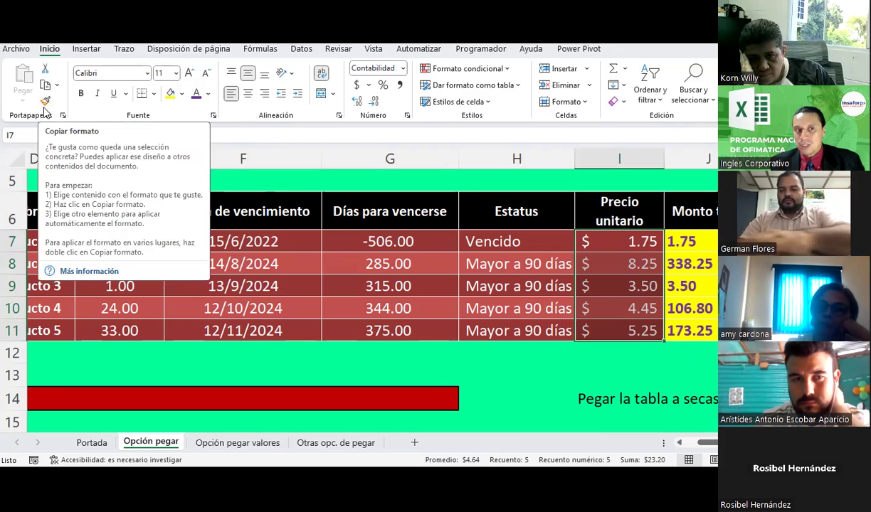
{"action": "left_click", "coordinate": [45, 101]}
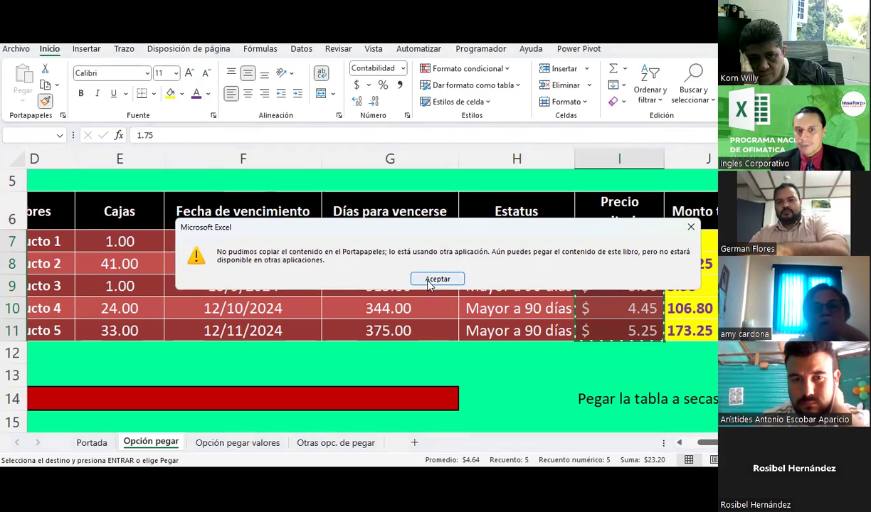
{"action": "left_click", "coordinate": [432, 279]}
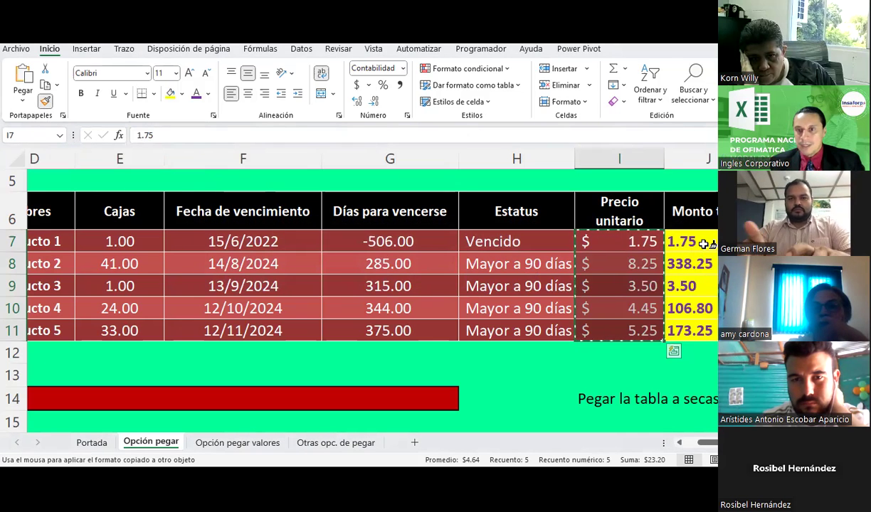
{"action": "left_click_drag", "start_coordinate": [703, 243], "coordinate": [701, 331]}
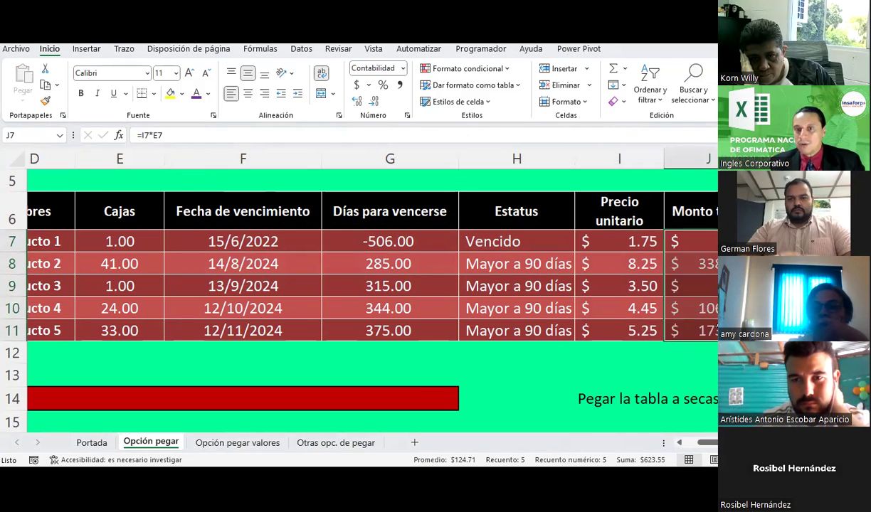
{"action": "key", "text": "Right"}
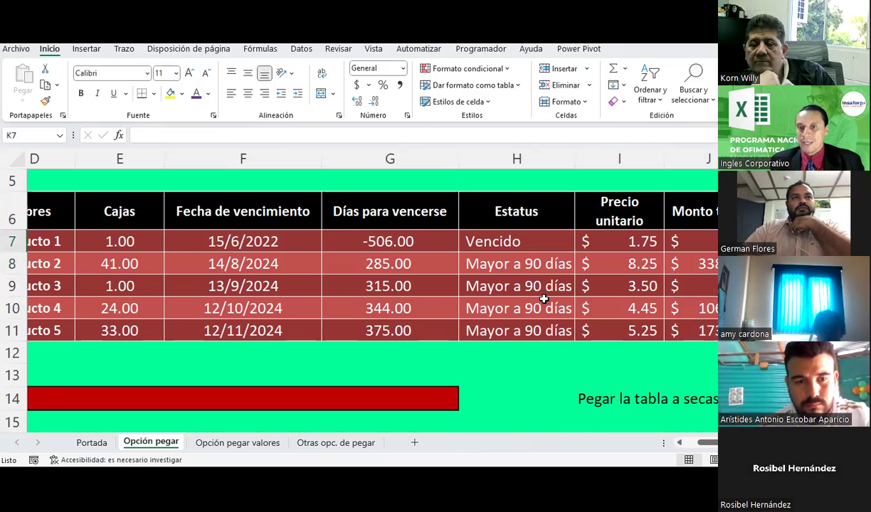
- Check the Monto total formulas in J7 and J8 (=I8*E8)
{"action": "scroll", "coordinate": [676, 409], "scroll_direction": "left", "scroll_amount": 3}
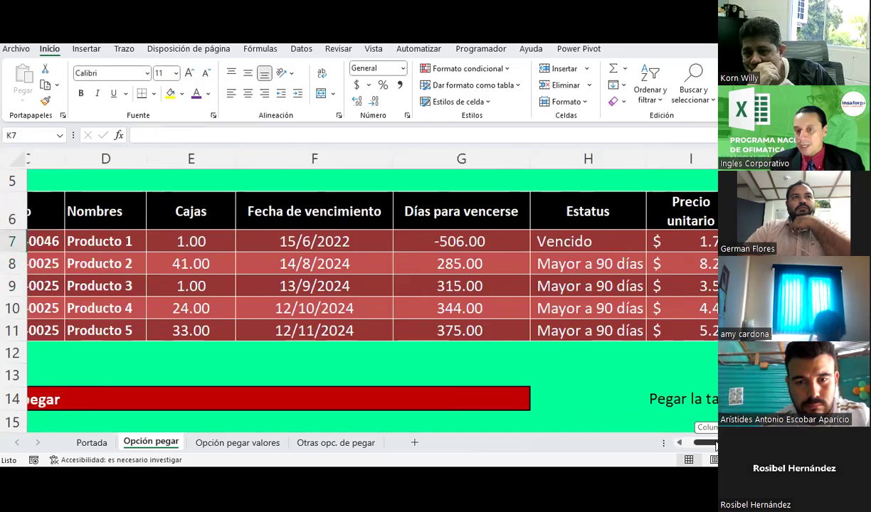
{"action": "scroll", "coordinate": [676, 410], "scroll_direction": "right", "scroll_amount": 3}
{"action": "left_click", "coordinate": [680, 242]}
{"action": "key", "text": "Down"}
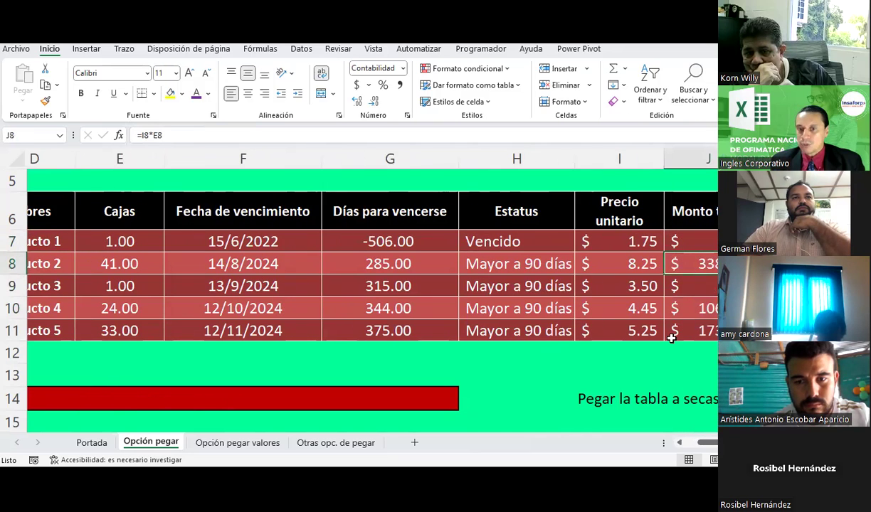
- Return to PowerPoint and show slide 3, 'El portapapeles de EXCEL'
{"action": "key", "text": "alt+Tab"}
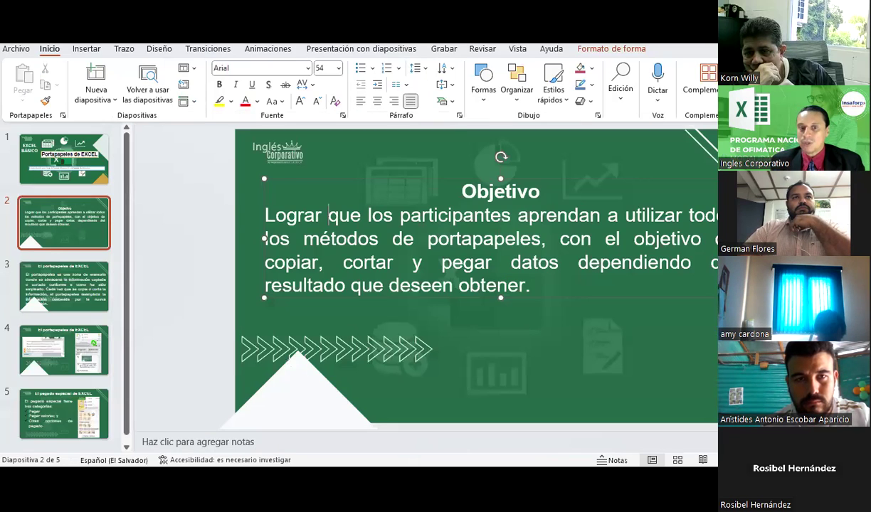
{"action": "left_click", "coordinate": [594, 350]}
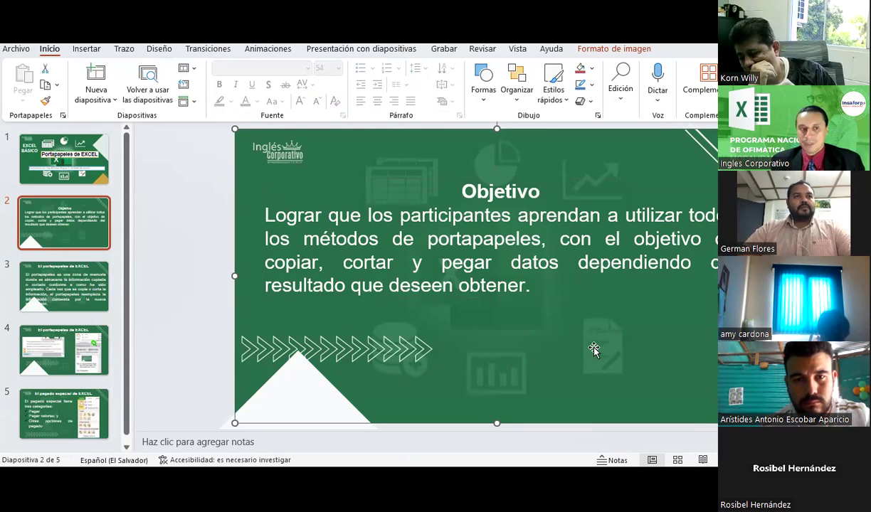
{"action": "left_click", "coordinate": [91, 301]}
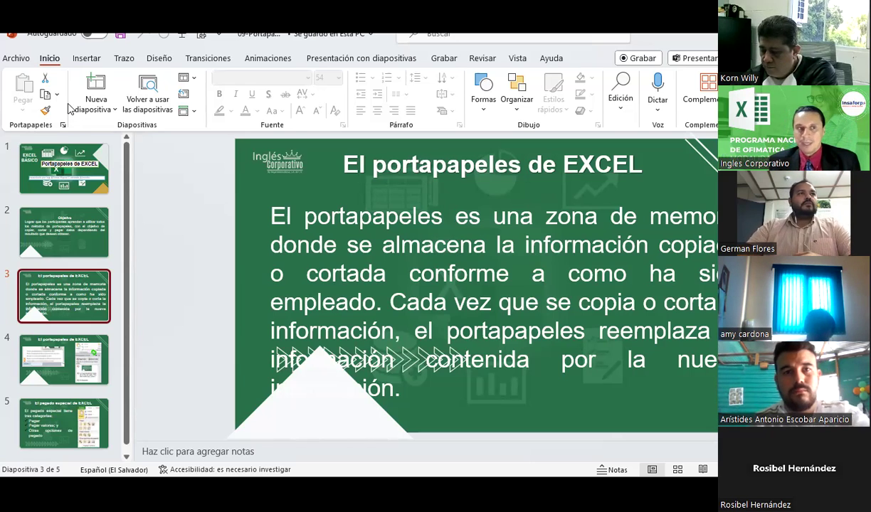
- Show slide 4 on the Office clipboard and open the empty Portapapeles pane
{"action": "left_click", "coordinate": [88, 356]}
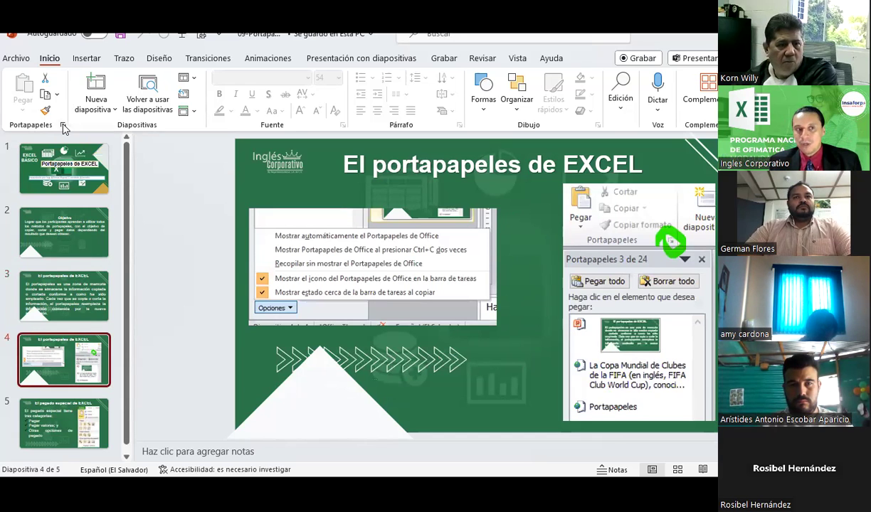
{"action": "left_click", "coordinate": [63, 126]}
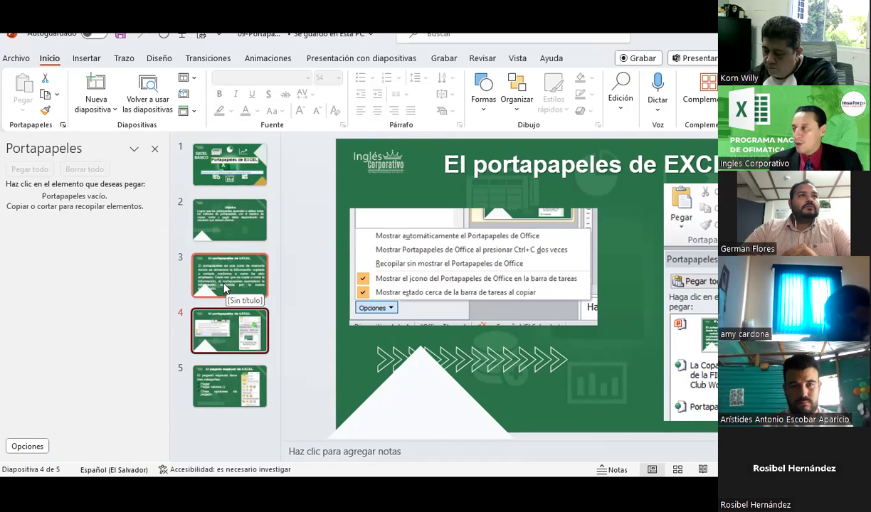
- Close the Portapapeles pane and show slide 5 listing Pegar, Pegar valores and Otras opciones
{"action": "left_click", "coordinate": [158, 153]}
{"action": "left_click", "coordinate": [56, 391]}
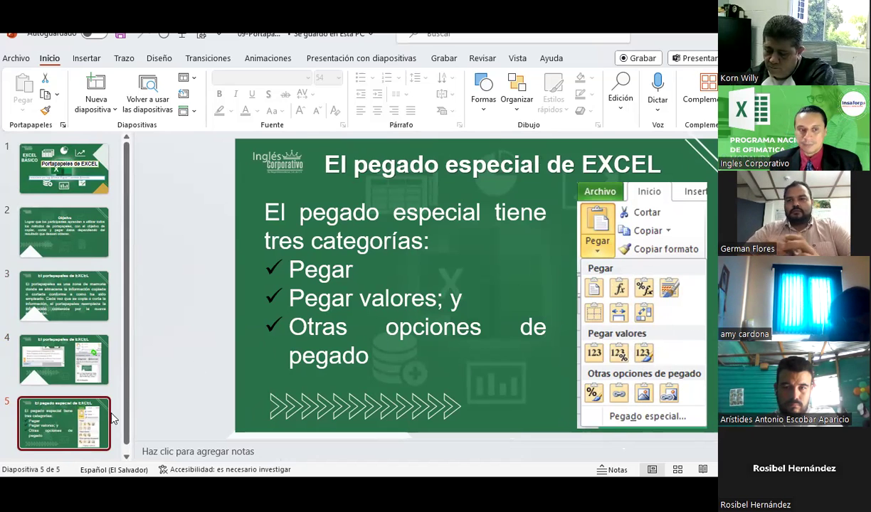
- Save the PowerPoint presentation before going back to Excel's Opción pegar sheet
{"action": "scroll", "coordinate": [77, 377], "scroll_direction": "down", "scroll_amount": 1}
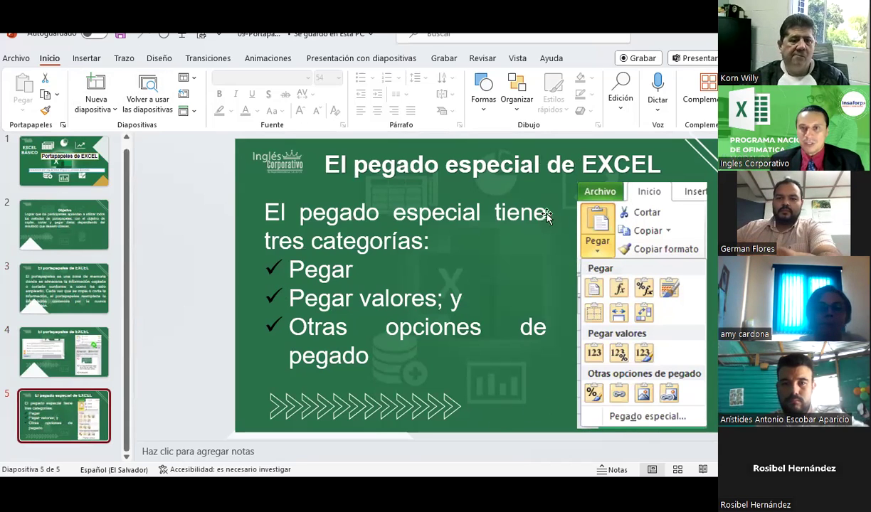
{"action": "left_click", "coordinate": [121, 36]}
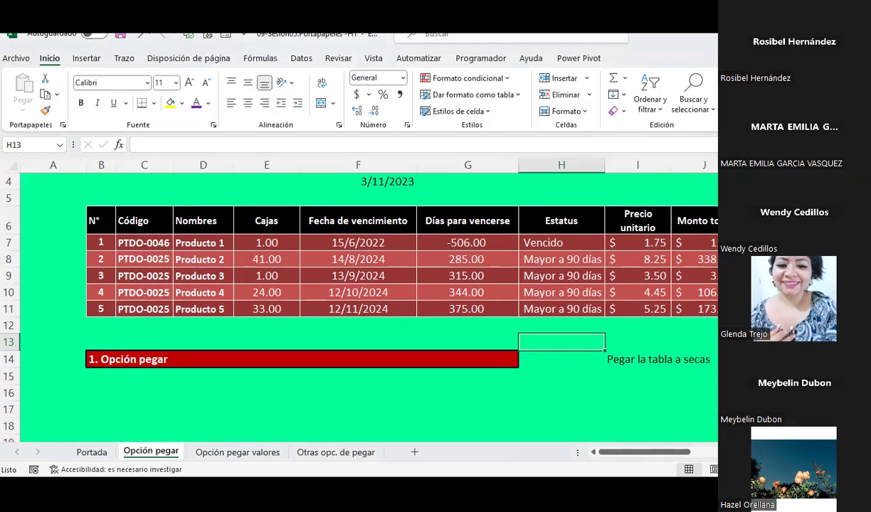
- Insert a blank Hoja1 worksheet and drag its tab to sit after 'Otras opc. de pegar'
{"action": "left_click", "coordinate": [364, 339]}
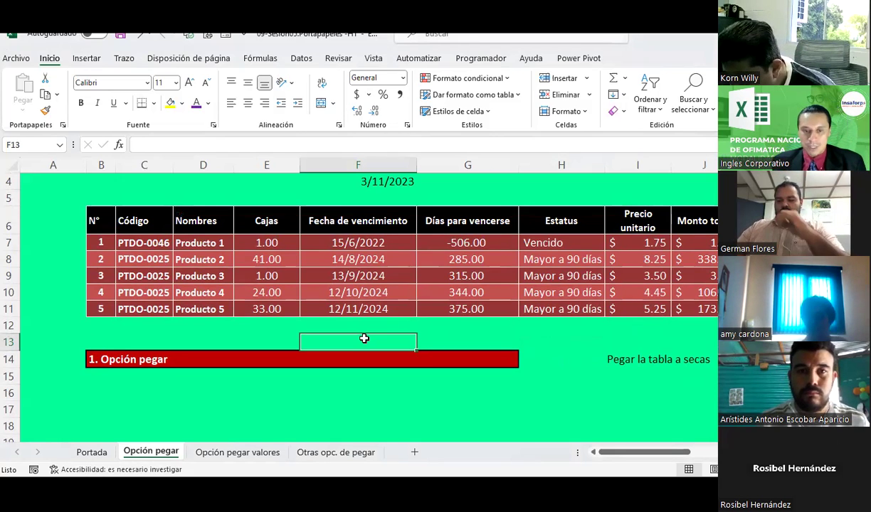
{"action": "left_click", "coordinate": [423, 379]}
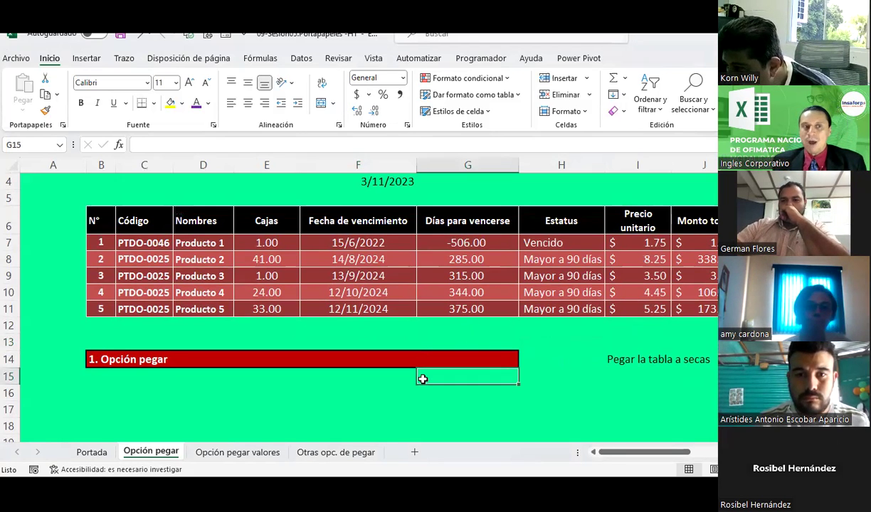
{"action": "left_click", "coordinate": [412, 453]}
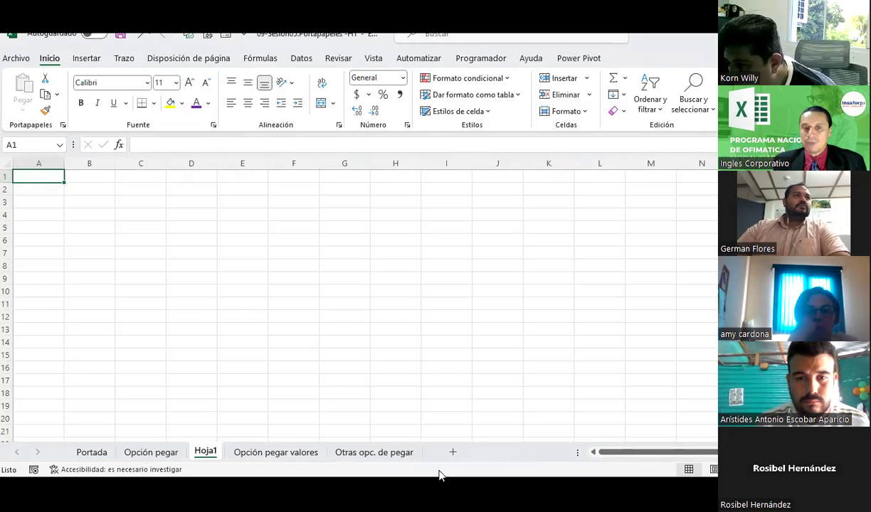
{"action": "left_click_drag", "start_coordinate": [208, 454], "coordinate": [427, 454]}
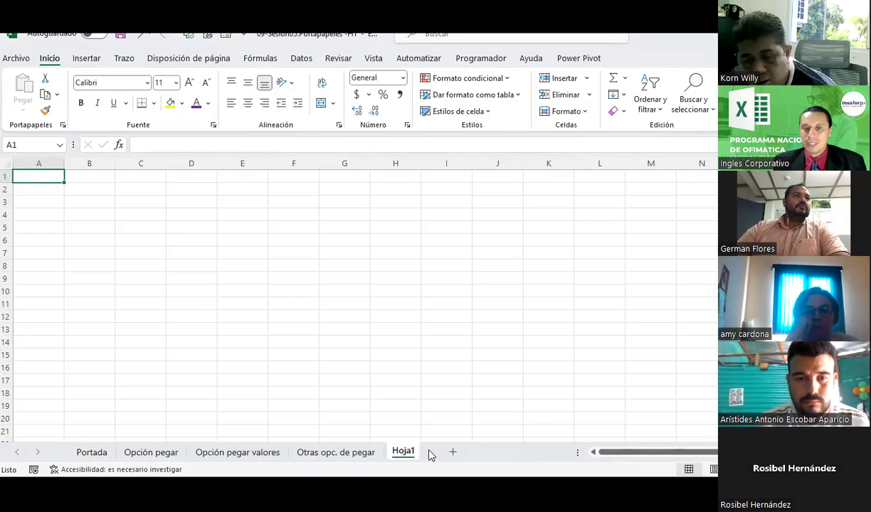
- Select cell C3, then search Google in Firefox for 'Las tics en la educación'
{"action": "left_click", "coordinate": [137, 203]}
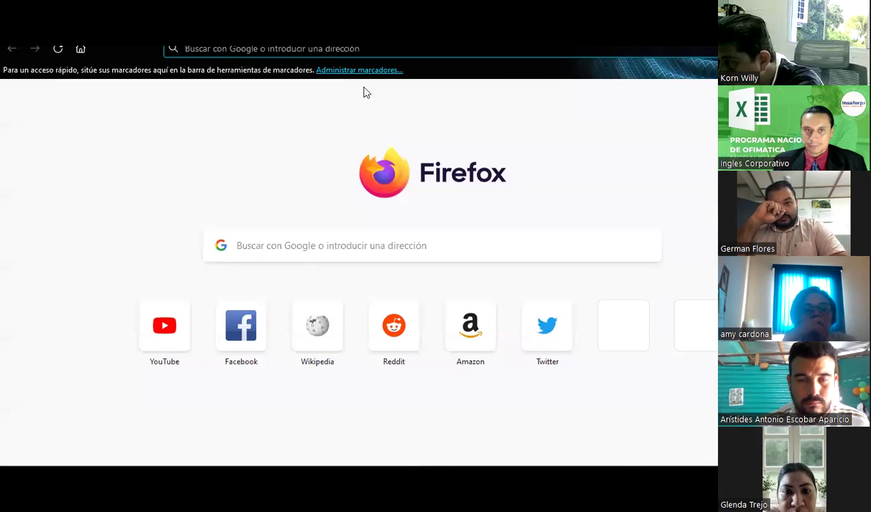
{"action": "left_click", "coordinate": [282, 257]}
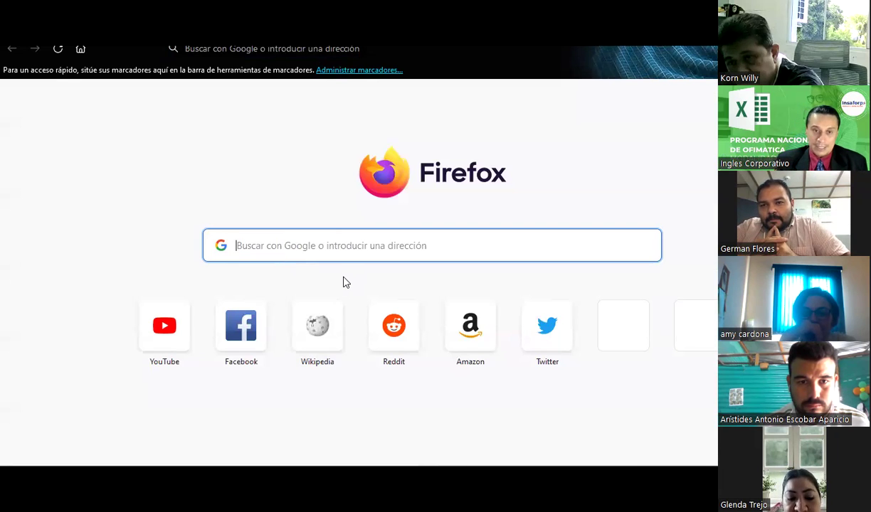
{"action": "type", "text": "Las t"}
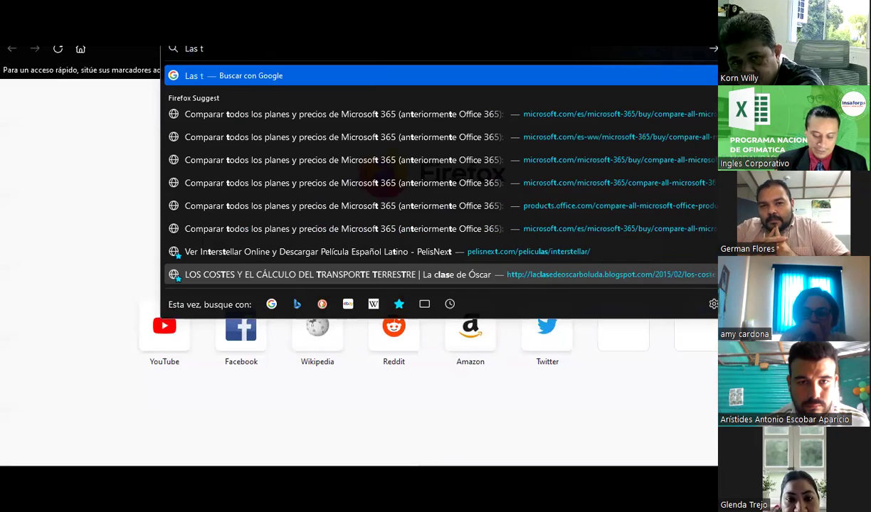
{"action": "type", "text": "ics en"}
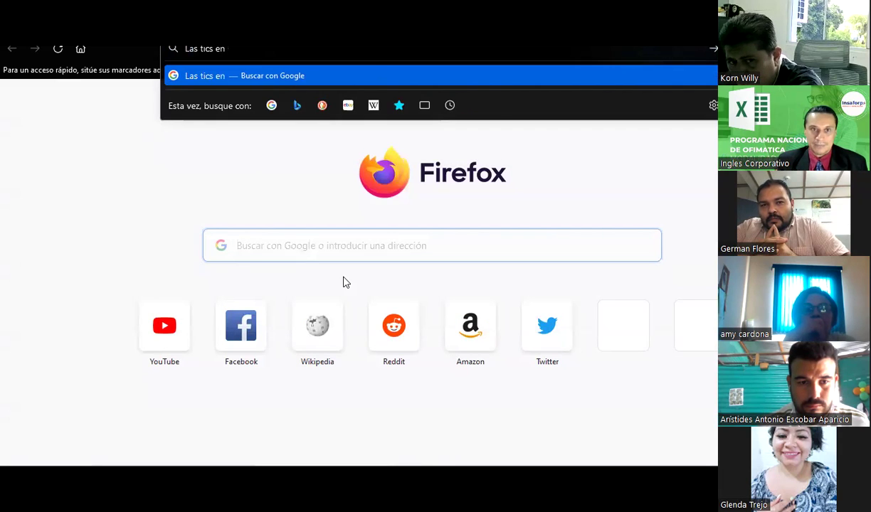
{"action": "type", "text": " la educaci"}
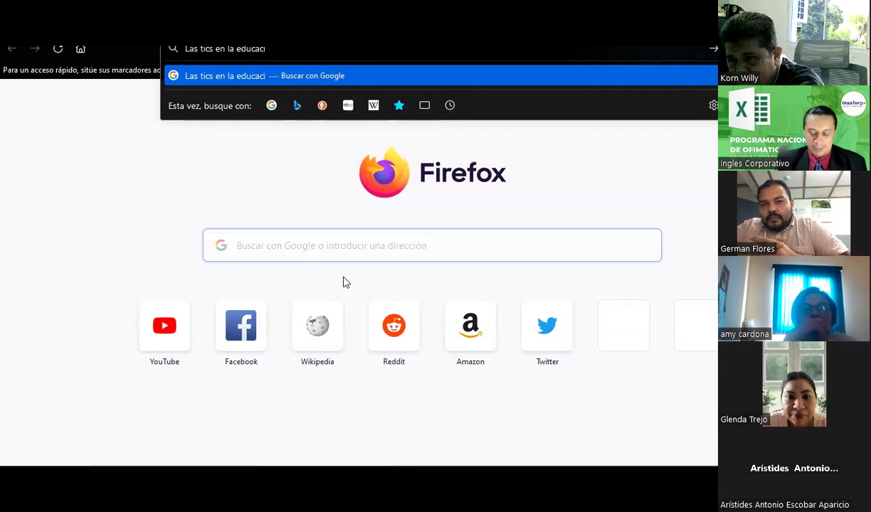
{"action": "type", "text": "ón"}
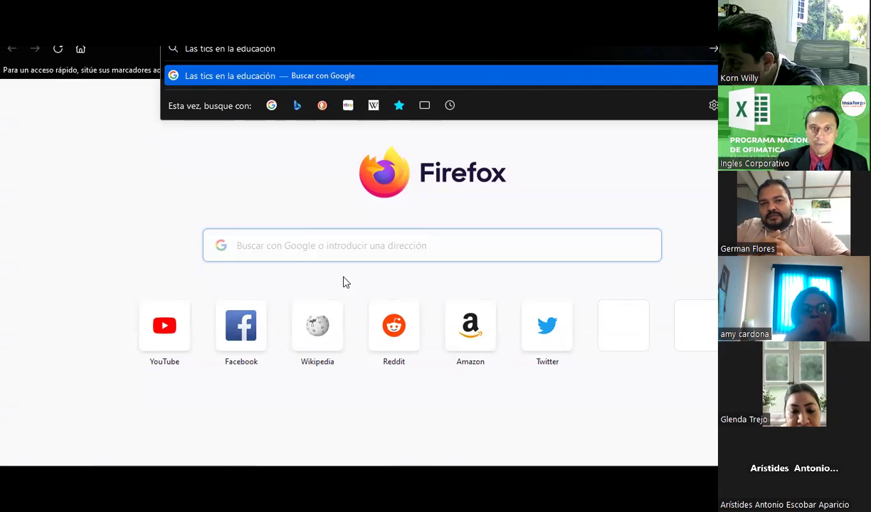
{"action": "key", "text": "Return"}
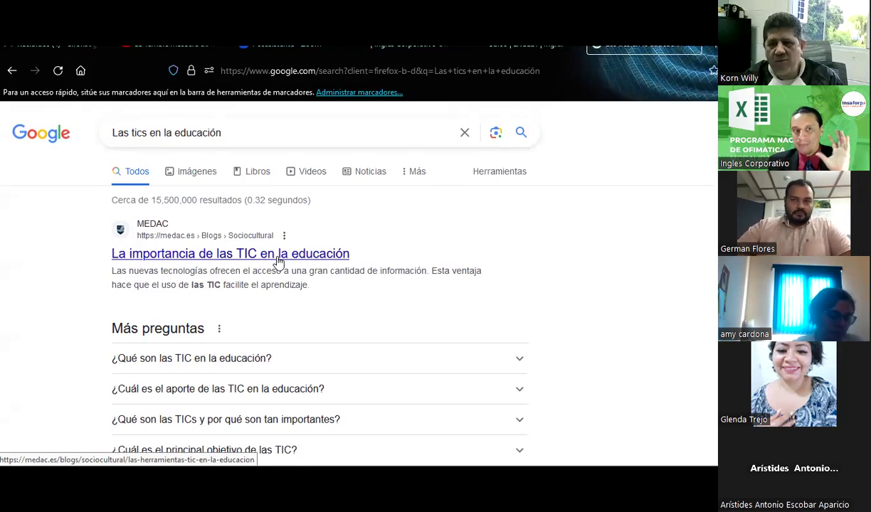
- Open the Educrea article on TICs in education from the Google results
{"action": "left_click", "coordinate": [278, 259]}
{"action": "scroll", "coordinate": [278, 242], "scroll_direction": "down", "scroll_amount": 5}
{"action": "scroll", "coordinate": [277, 242], "scroll_direction": "up", "scroll_amount": 2}
{"action": "left_click", "coordinate": [229, 257]}
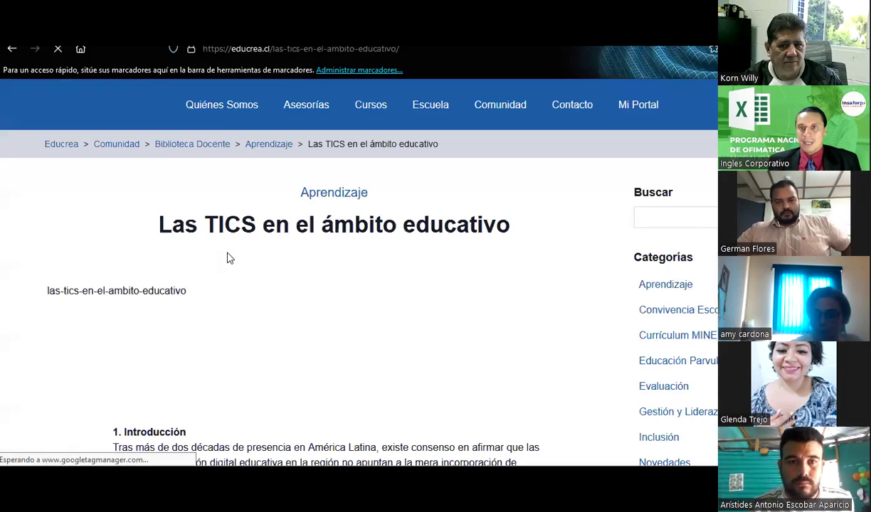
{"action": "scroll", "coordinate": [229, 258], "scroll_direction": "down", "scroll_amount": 2}
{"action": "scroll", "coordinate": [229, 258], "scroll_direction": "down", "scroll_amount": 3}
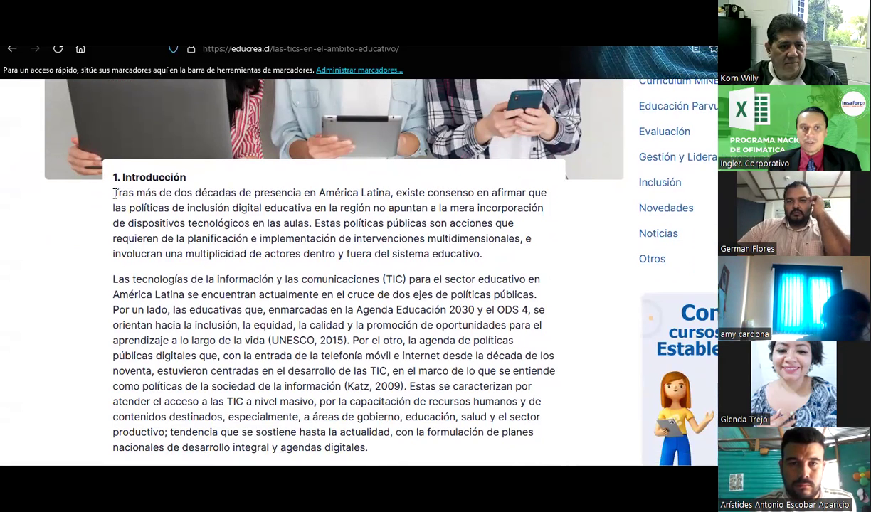
- Paste the article's first Introducción paragraph into cell C3 in Excel
{"action": "left_click_drag", "start_coordinate": [115, 192], "coordinate": [480, 267]}
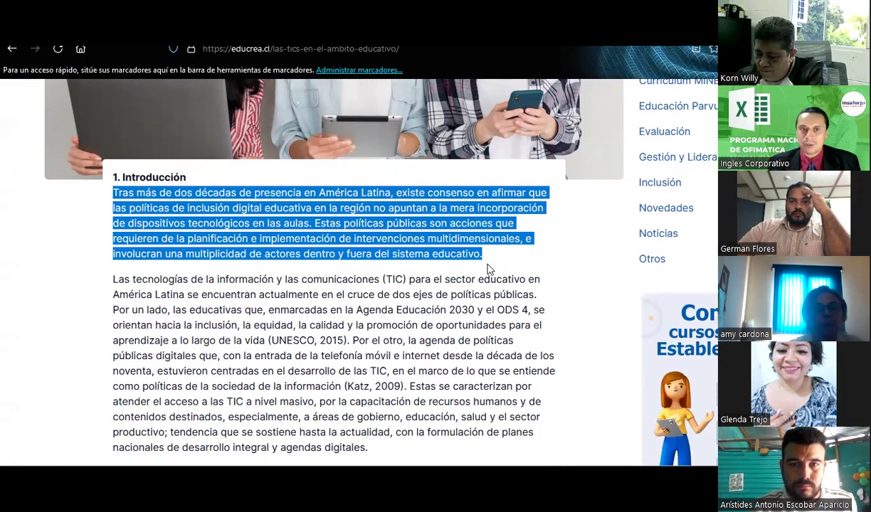
{"action": "key", "text": "alt+Tab"}
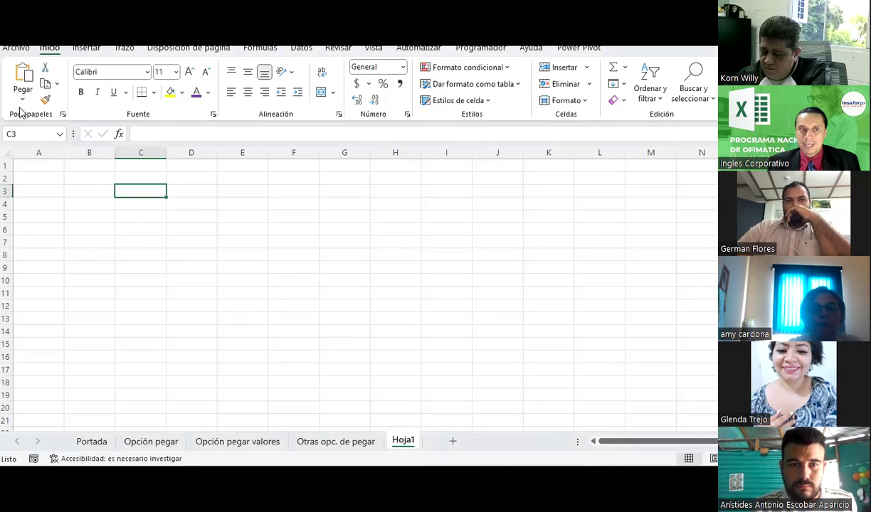
{"action": "left_click", "coordinate": [21, 74]}
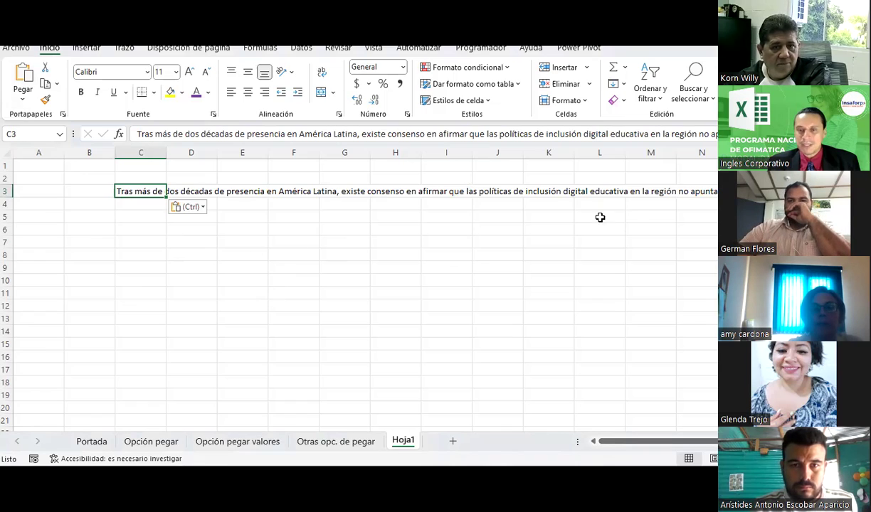
- Copy the Agenda Educación 2030 paragraph and paste it into cell C5
{"action": "key", "text": "alt+Tab"}
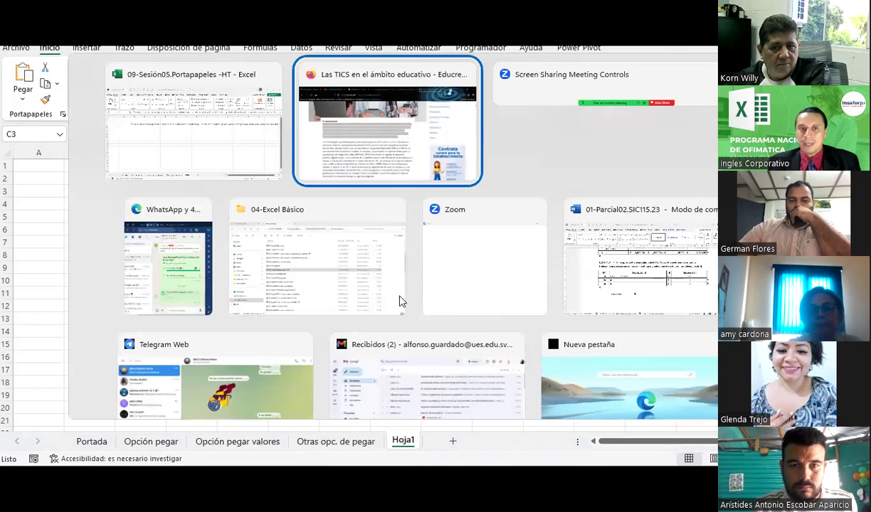
{"action": "scroll", "coordinate": [217, 311], "scroll_direction": "down", "scroll_amount": 5}
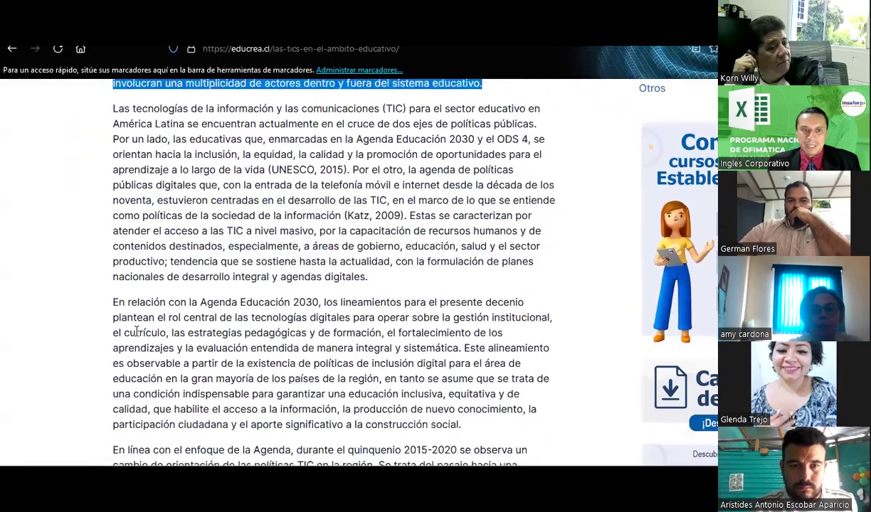
{"action": "left_click_drag", "start_coordinate": [113, 279], "coordinate": [475, 401]}
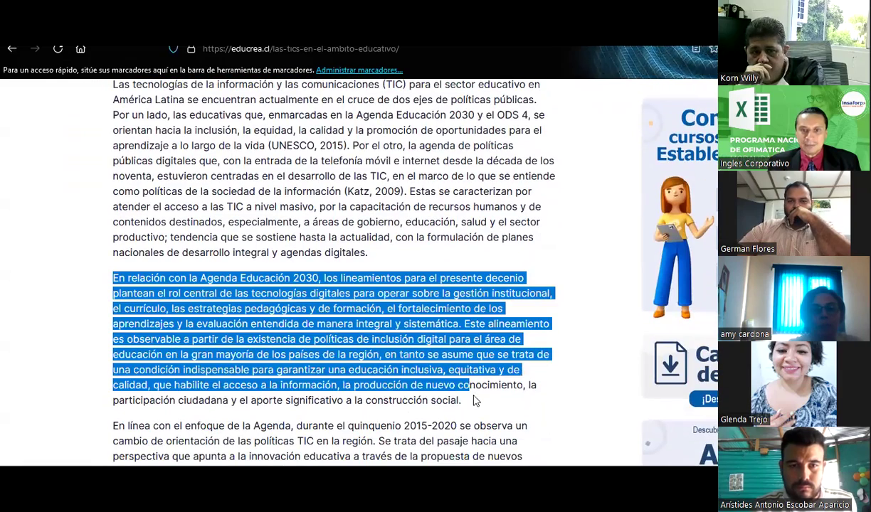
{"action": "key", "text": "ctrl+c"}
{"action": "key", "text": "alt+Tab"}
{"action": "left_click", "coordinate": [125, 216]}
{"action": "key", "text": "ctrl+v"}
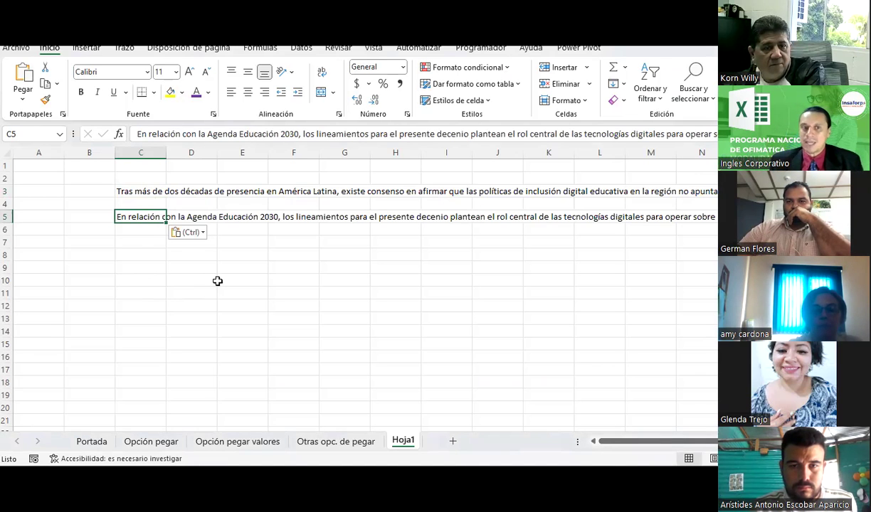
- Check cell C3's text, then scroll the article to 'Tabla 2. Documentos de planificación'
{"action": "left_click", "coordinate": [151, 190]}
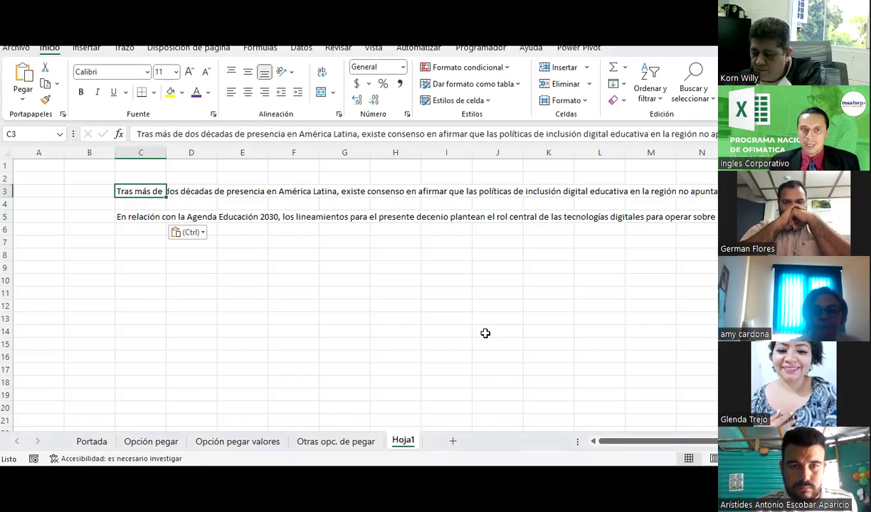
{"action": "key", "text": "alt+Tab"}
{"action": "scroll", "coordinate": [314, 116], "scroll_direction": "down", "scroll_amount": 5}
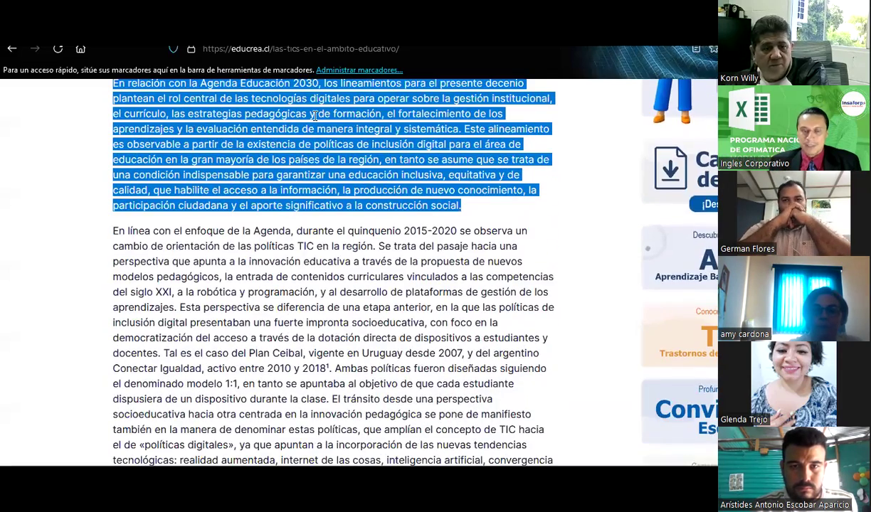
{"action": "left_click", "coordinate": [308, 156]}
{"action": "scroll", "coordinate": [308, 157], "scroll_direction": "down", "scroll_amount": 2}
{"action": "scroll", "coordinate": [308, 157], "scroll_direction": "down", "scroll_amount": 5}
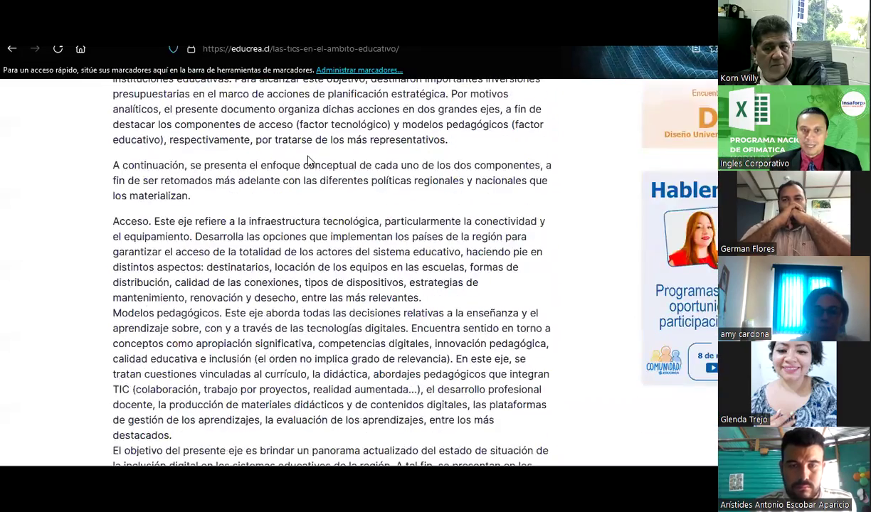
{"action": "scroll", "coordinate": [308, 156], "scroll_direction": "down", "scroll_amount": 5}
{"action": "scroll", "coordinate": [310, 160], "scroll_direction": "down", "scroll_amount": 2}
{"action": "scroll", "coordinate": [310, 161], "scroll_direction": "down", "scroll_amount": 5}
- Scroll to the end of the educrea article, then go back to the Google results
{"action": "scroll", "coordinate": [310, 160], "scroll_direction": "down", "scroll_amount": 5}
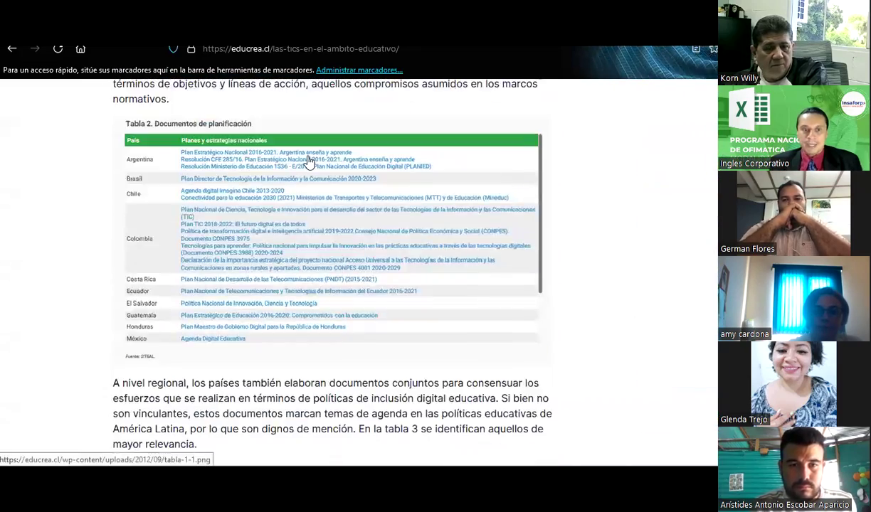
{"action": "scroll", "coordinate": [309, 161], "scroll_direction": "down", "scroll_amount": 5}
{"action": "scroll", "coordinate": [310, 161], "scroll_direction": "down", "scroll_amount": 5}
{"action": "scroll", "coordinate": [310, 161], "scroll_direction": "down", "scroll_amount": 5}
{"action": "scroll", "coordinate": [310, 161], "scroll_direction": "down", "scroll_amount": 5}
{"action": "scroll", "coordinate": [309, 161], "scroll_direction": "down", "scroll_amount": 5}
{"action": "scroll", "coordinate": [308, 156], "scroll_direction": "down", "scroll_amount": 3}
{"action": "scroll", "coordinate": [308, 157], "scroll_direction": "down", "scroll_amount": 5}
{"action": "scroll", "coordinate": [308, 156], "scroll_direction": "down", "scroll_amount": 5}
{"action": "scroll", "coordinate": [310, 161], "scroll_direction": "down", "scroll_amount": 5}
{"action": "scroll", "coordinate": [309, 160], "scroll_direction": "down", "scroll_amount": 5}
{"action": "scroll", "coordinate": [310, 161], "scroll_direction": "down", "scroll_amount": 5}
{"action": "scroll", "coordinate": [310, 161], "scroll_direction": "down", "scroll_amount": 5}
{"action": "scroll", "coordinate": [310, 161], "scroll_direction": "down", "scroll_amount": 5}
{"action": "scroll", "coordinate": [310, 160], "scroll_direction": "down", "scroll_amount": 5}
{"action": "scroll", "coordinate": [309, 161], "scroll_direction": "down", "scroll_amount": 5}
{"action": "scroll", "coordinate": [309, 161], "scroll_direction": "down", "scroll_amount": 10}
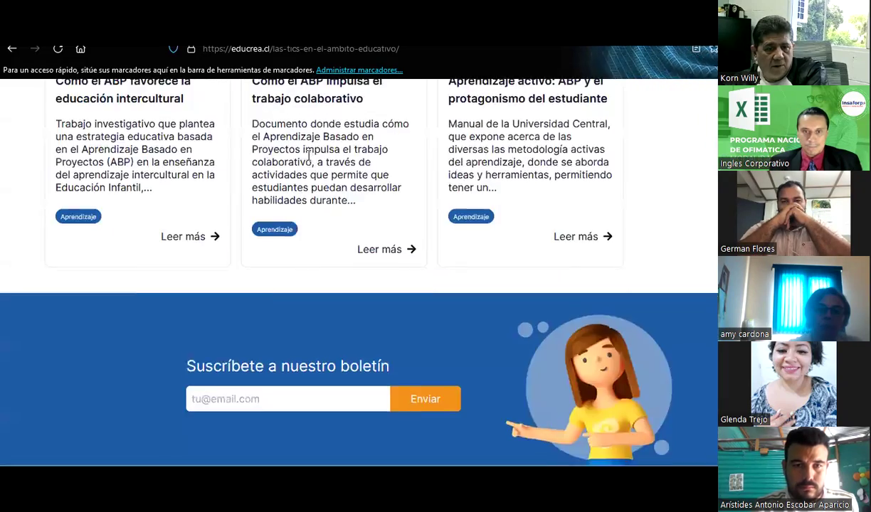
{"action": "scroll", "coordinate": [93, 115], "scroll_direction": "up", "scroll_amount": 5}
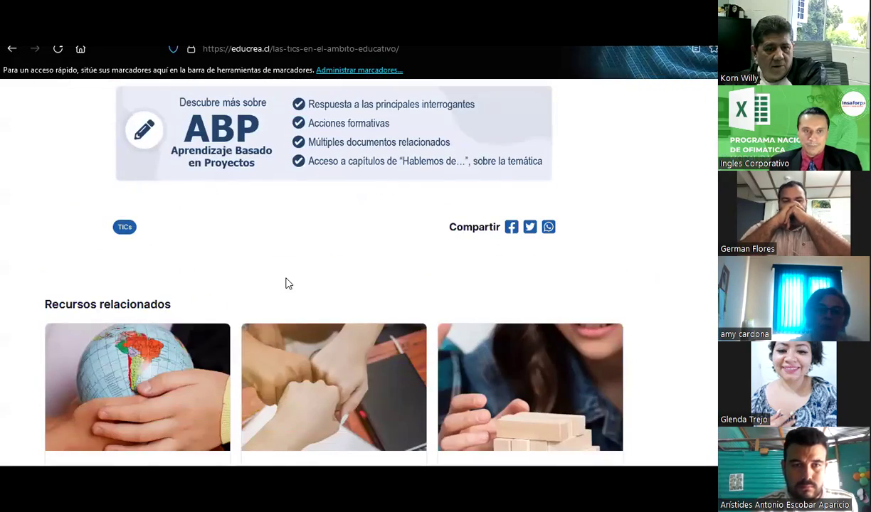
{"action": "left_click", "coordinate": [12, 53]}
{"action": "scroll", "coordinate": [227, 270], "scroll_direction": "down", "scroll_amount": 2}
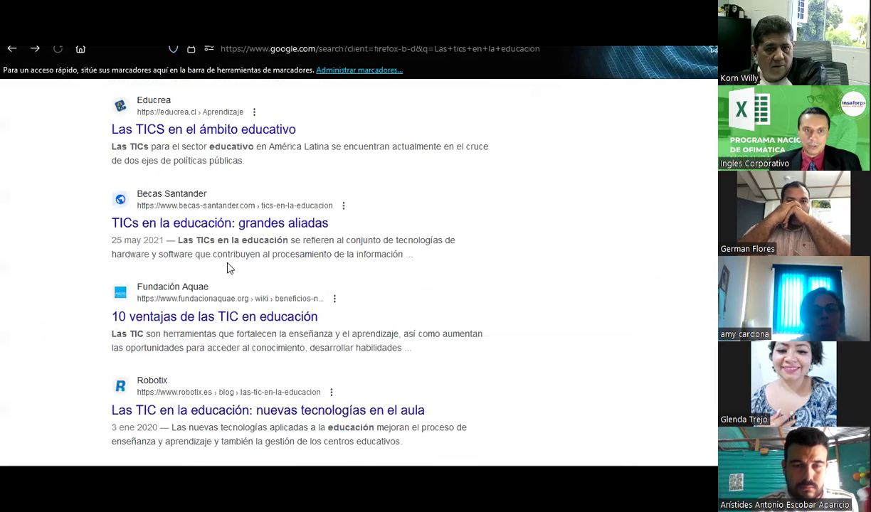
{"action": "scroll", "coordinate": [228, 269], "scroll_direction": "down", "scroll_amount": 1}
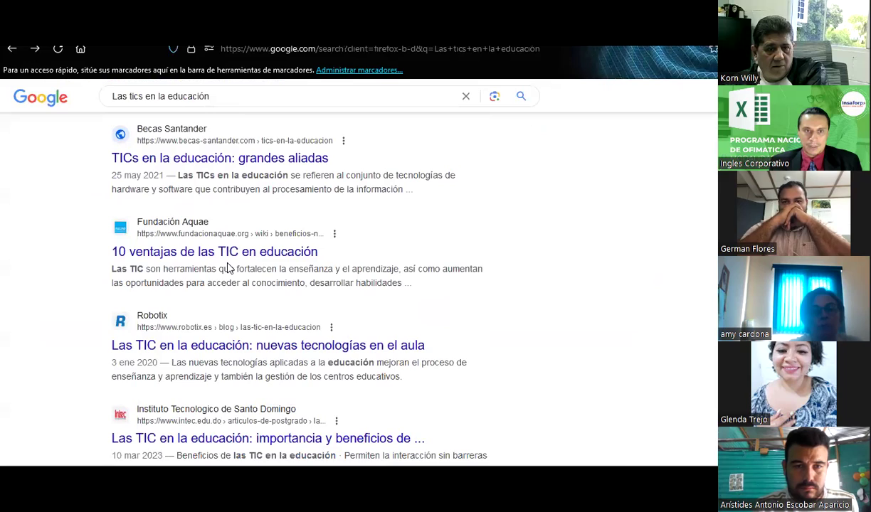
- Open the '10 ventajas de las TIC en educación' article, reject cookies and find the park photo
{"action": "left_click", "coordinate": [232, 261]}
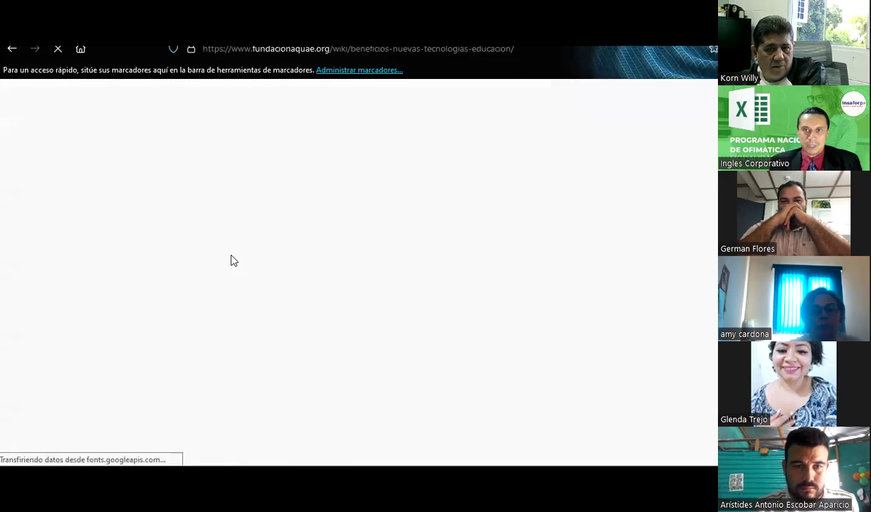
{"action": "scroll", "coordinate": [240, 262], "scroll_direction": "down", "scroll_amount": 3}
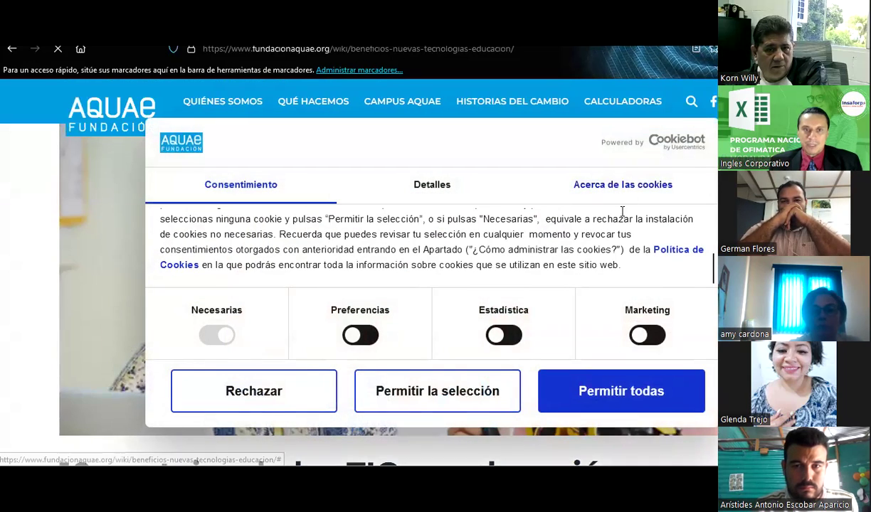
{"action": "left_click", "coordinate": [297, 395]}
{"action": "scroll", "coordinate": [279, 266], "scroll_direction": "down", "scroll_amount": 3}
{"action": "scroll", "coordinate": [279, 267], "scroll_direction": "down", "scroll_amount": 4}
{"action": "scroll", "coordinate": [279, 268], "scroll_direction": "down", "scroll_amount": 4}
{"action": "scroll", "coordinate": [279, 270], "scroll_direction": "down", "scroll_amount": 4}
{"action": "scroll", "coordinate": [280, 272], "scroll_direction": "down", "scroll_amount": 4}
{"action": "scroll", "coordinate": [280, 272], "scroll_direction": "down", "scroll_amount": 5}
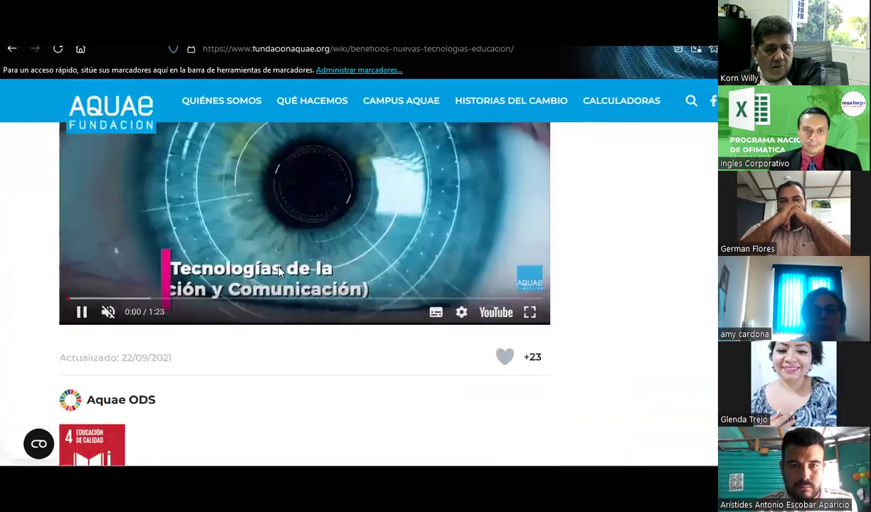
{"action": "scroll", "coordinate": [279, 273], "scroll_direction": "down", "scroll_amount": 5}
{"action": "scroll", "coordinate": [279, 272], "scroll_direction": "down", "scroll_amount": 3}
{"action": "scroll", "coordinate": [279, 272], "scroll_direction": "down", "scroll_amount": 3}
{"action": "scroll", "coordinate": [279, 272], "scroll_direction": "down", "scroll_amount": 5}
{"action": "scroll", "coordinate": [279, 271], "scroll_direction": "down", "scroll_amount": 4}
{"action": "scroll", "coordinate": [279, 272], "scroll_direction": "up", "scroll_amount": 3}
{"action": "scroll", "coordinate": [280, 272], "scroll_direction": "up", "scroll_amount": 1}
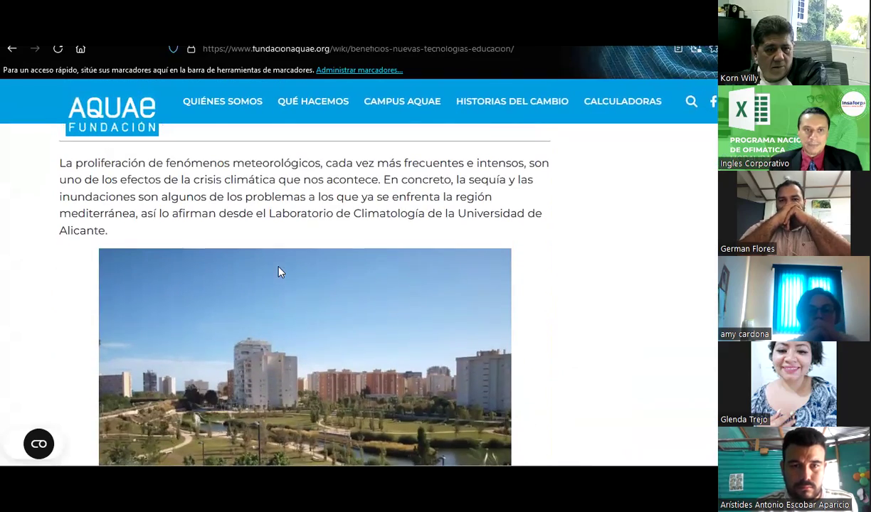
- Copy the park photo and paste it into Excel at cell C9
{"action": "right_click", "coordinate": [282, 296]}
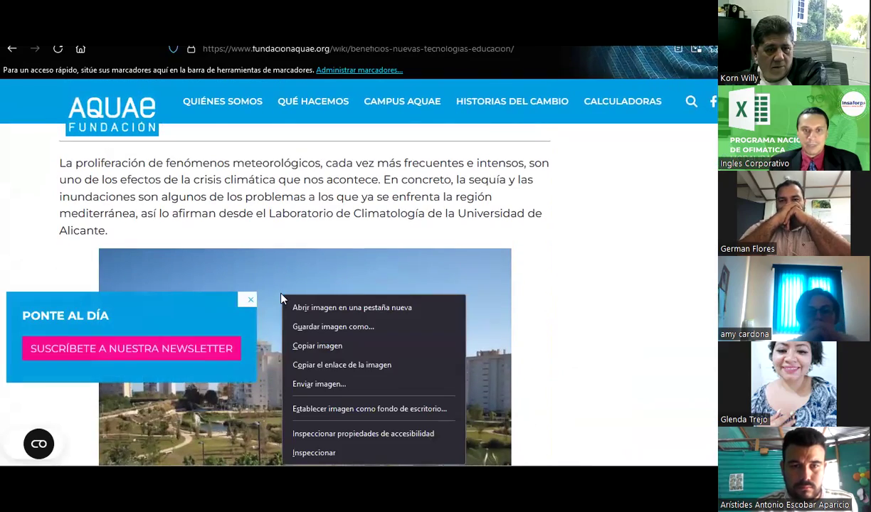
{"action": "left_click", "coordinate": [317, 346]}
{"action": "key", "text": "alt+Tab"}
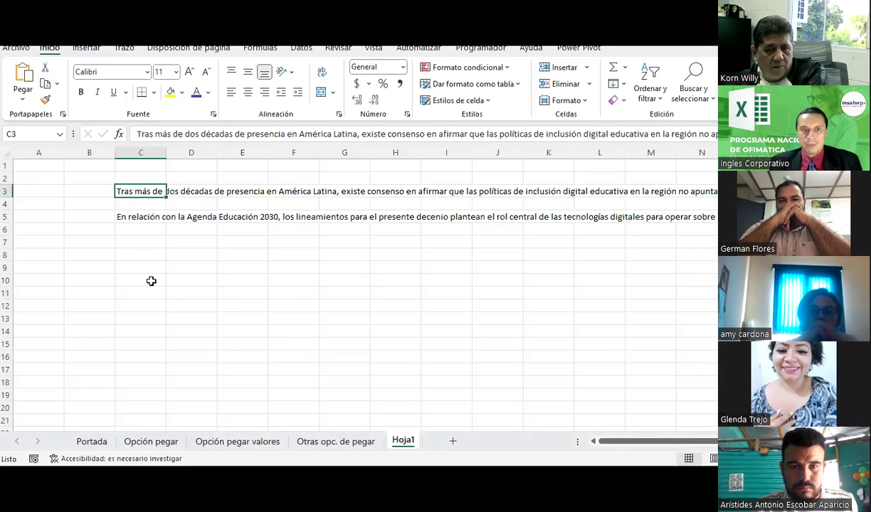
{"action": "left_click", "coordinate": [142, 265]}
{"action": "key", "text": "ctrl+v"}
- Move the park photo up to start at row 7, then deselect it by selecting cell M9
{"action": "left_click", "coordinate": [590, 265]}
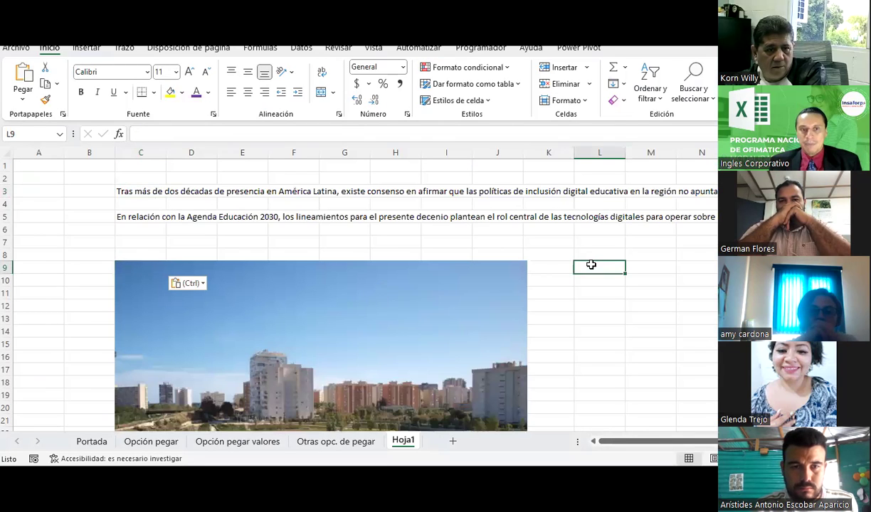
{"action": "left_click_drag", "start_coordinate": [292, 326], "coordinate": [292, 300]}
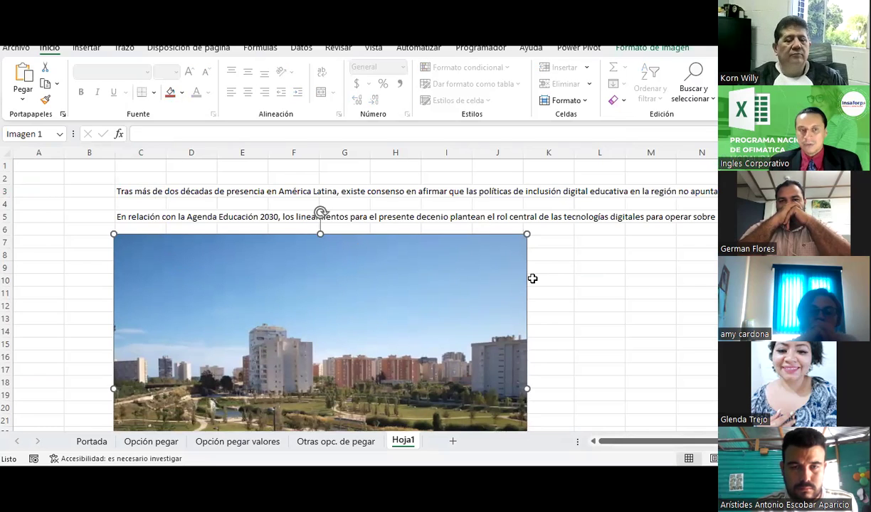
{"action": "left_click", "coordinate": [670, 290]}
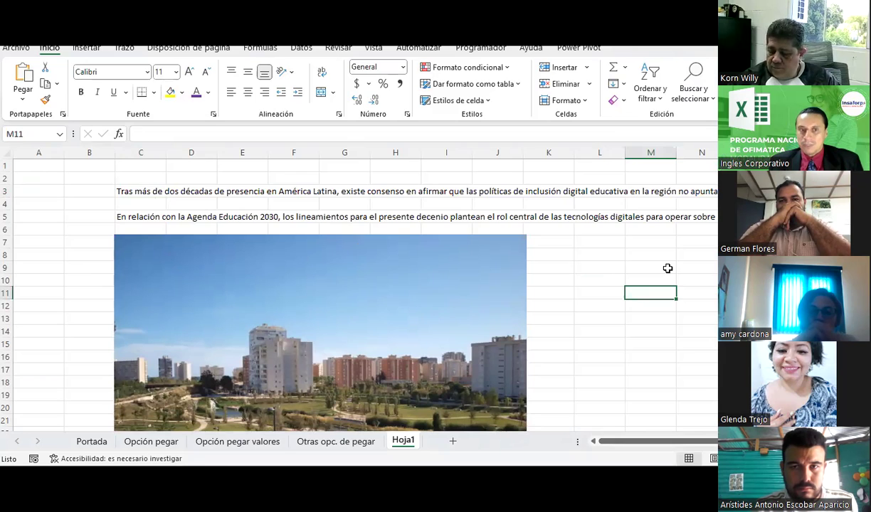
{"action": "key", "text": "alt"}
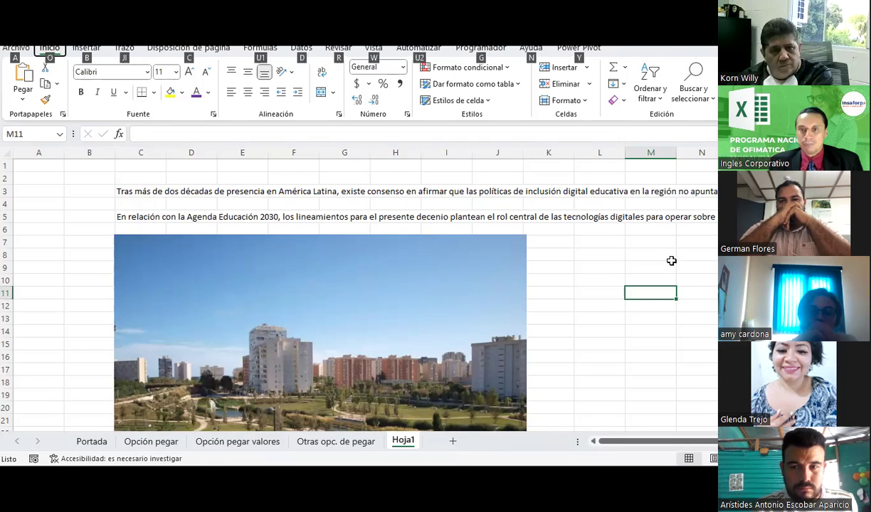
{"action": "left_click", "coordinate": [672, 264]}
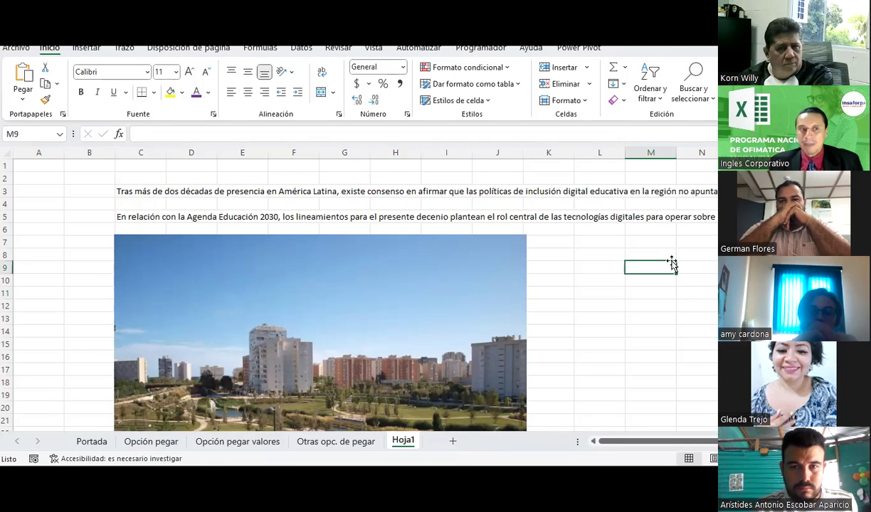
- Open the Portapapeles pane, clear all items with Borrar todo, then select cell B5
{"action": "left_click", "coordinate": [62, 115]}
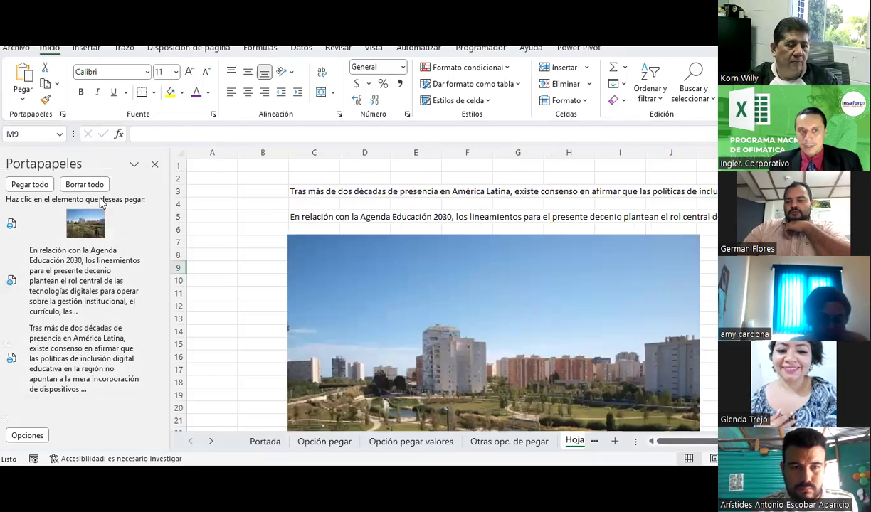
{"action": "left_click", "coordinate": [97, 188]}
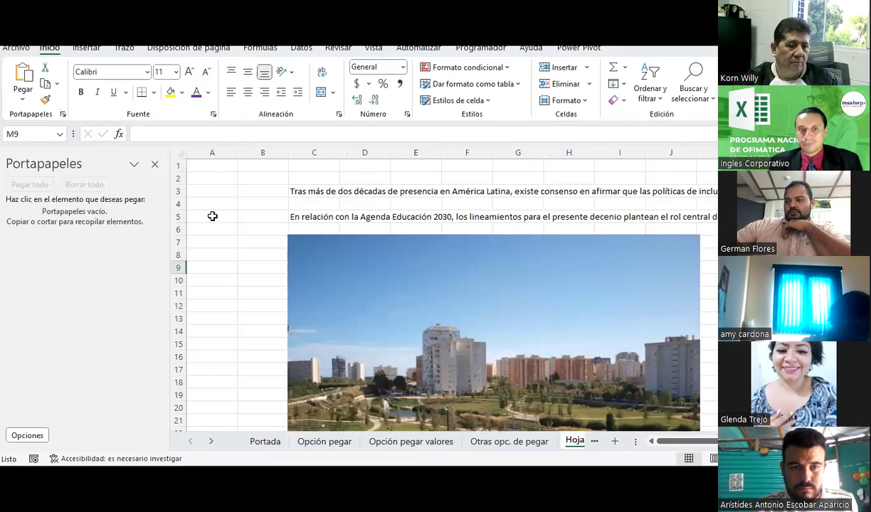
{"action": "left_click", "coordinate": [238, 217]}
- Back in the Aquae article, close the newsletter popup and select the 'Las llamadas TIC' paragraph
{"action": "key", "text": "alt+Tab"}
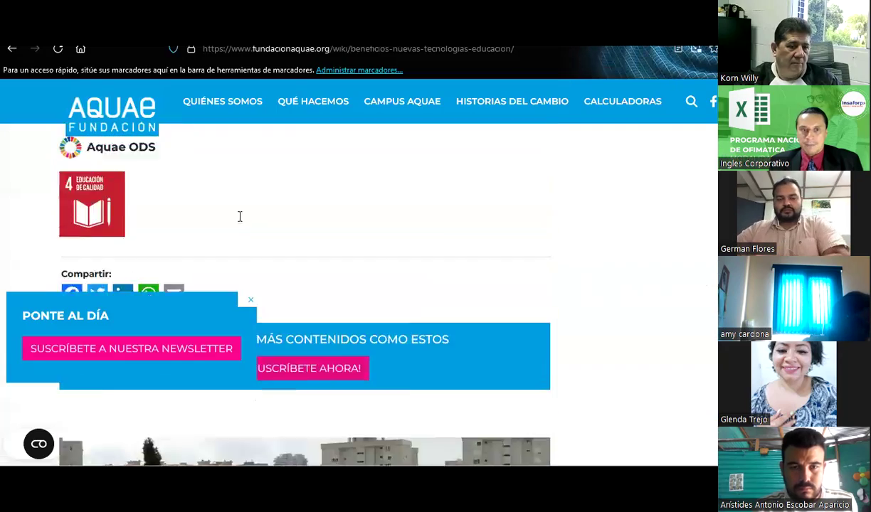
{"action": "scroll", "coordinate": [240, 216], "scroll_direction": "up", "scroll_amount": 10}
{"action": "scroll", "coordinate": [227, 207], "scroll_direction": "up", "scroll_amount": 5}
{"action": "scroll", "coordinate": [228, 207], "scroll_direction": "up", "scroll_amount": 5}
{"action": "left_click", "coordinate": [246, 301]}
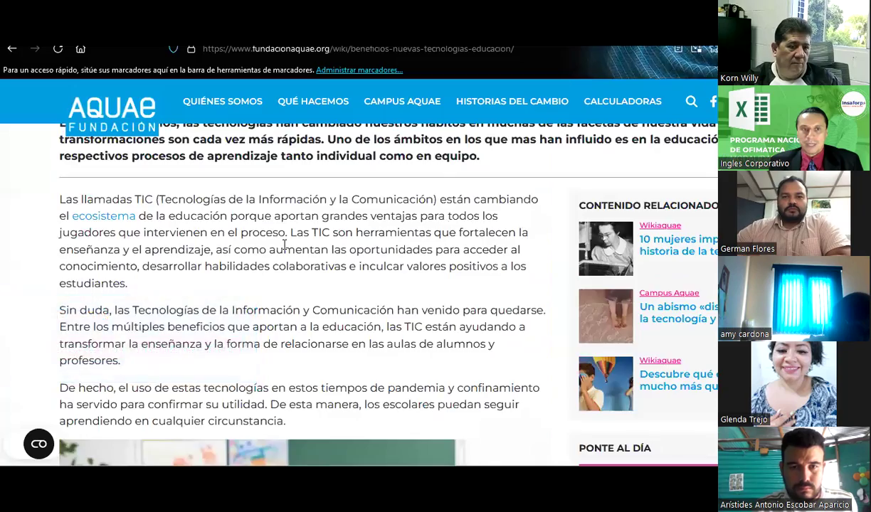
{"action": "scroll", "coordinate": [285, 246], "scroll_direction": "up", "scroll_amount": 5}
{"action": "scroll", "coordinate": [281, 247], "scroll_direction": "down", "scroll_amount": 4}
{"action": "scroll", "coordinate": [283, 248], "scroll_direction": "up", "scroll_amount": 1}
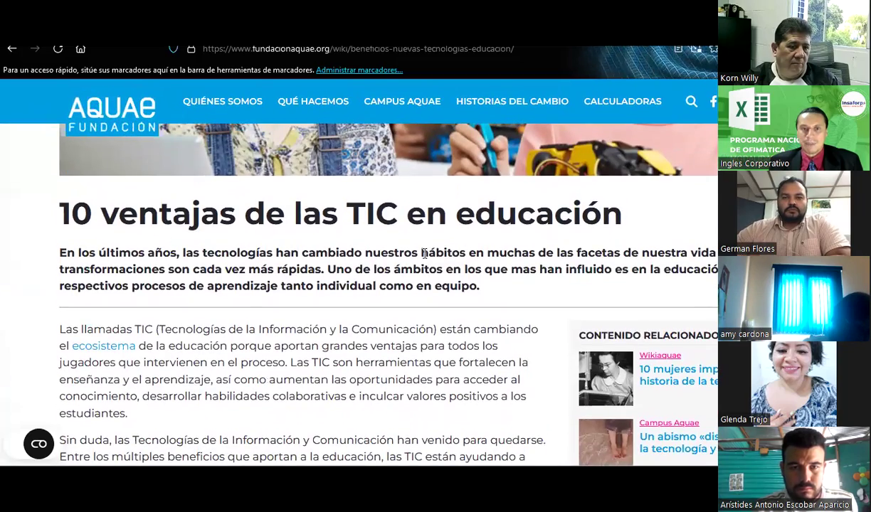
{"action": "scroll", "coordinate": [68, 280], "scroll_direction": "down", "scroll_amount": 2}
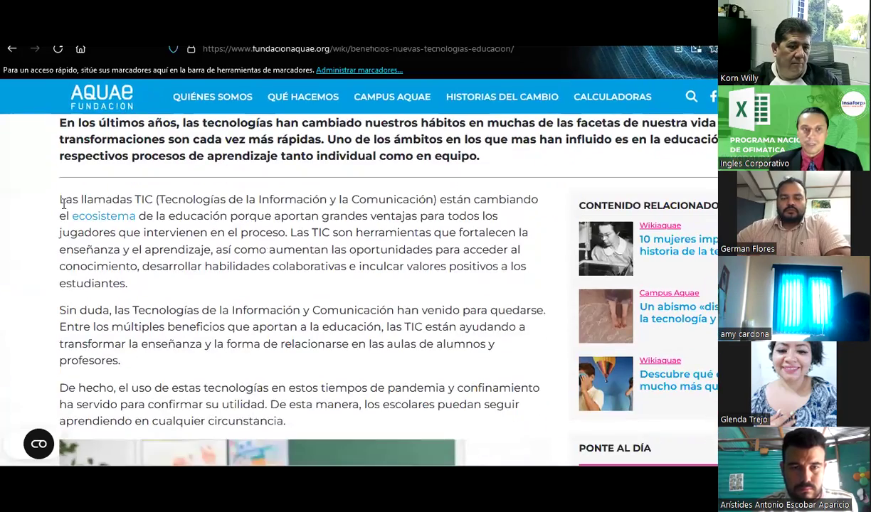
{"action": "left_click_drag", "start_coordinate": [60, 199], "coordinate": [145, 284]}
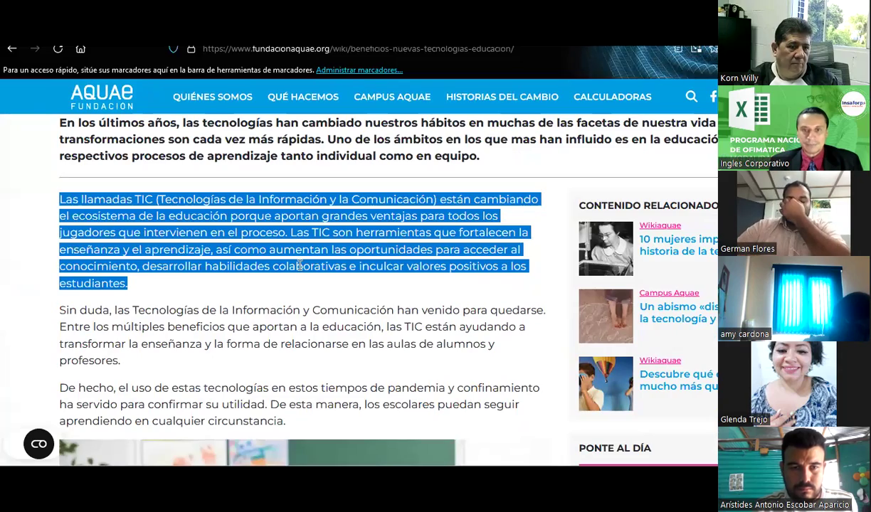
- Copy the text from 'Qué ventajas aportan las TIC a la educación' through item 10
{"action": "scroll", "coordinate": [300, 266], "scroll_direction": "down", "scroll_amount": 3}
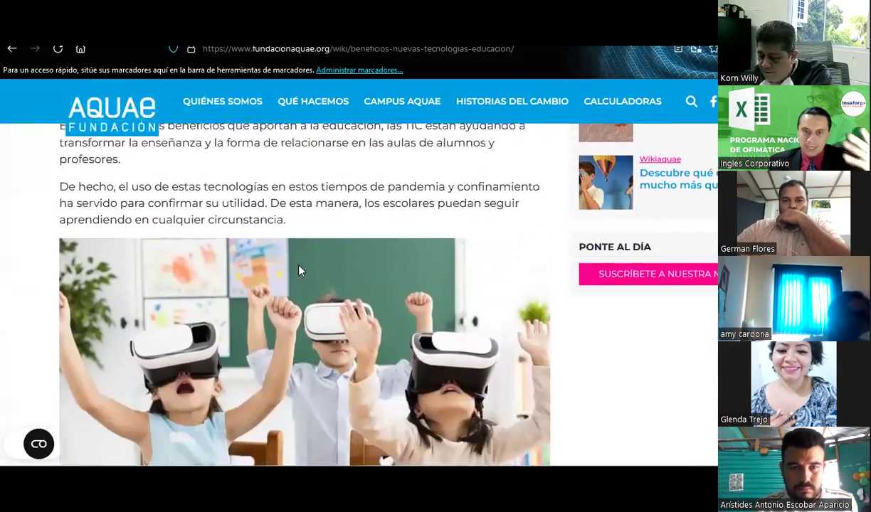
{"action": "scroll", "coordinate": [299, 269], "scroll_direction": "down", "scroll_amount": 3}
{"action": "scroll", "coordinate": [299, 269], "scroll_direction": "down", "scroll_amount": 3}
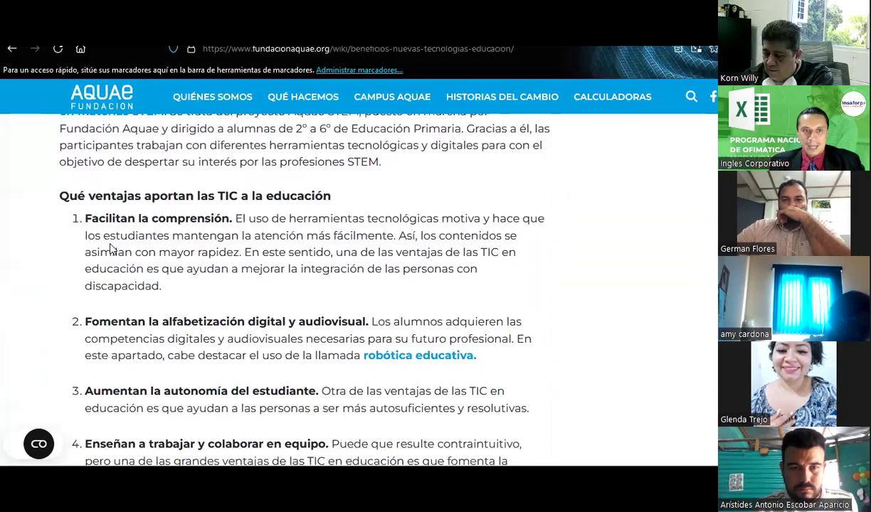
{"action": "scroll", "coordinate": [84, 216], "scroll_direction": "down", "scroll_amount": 1}
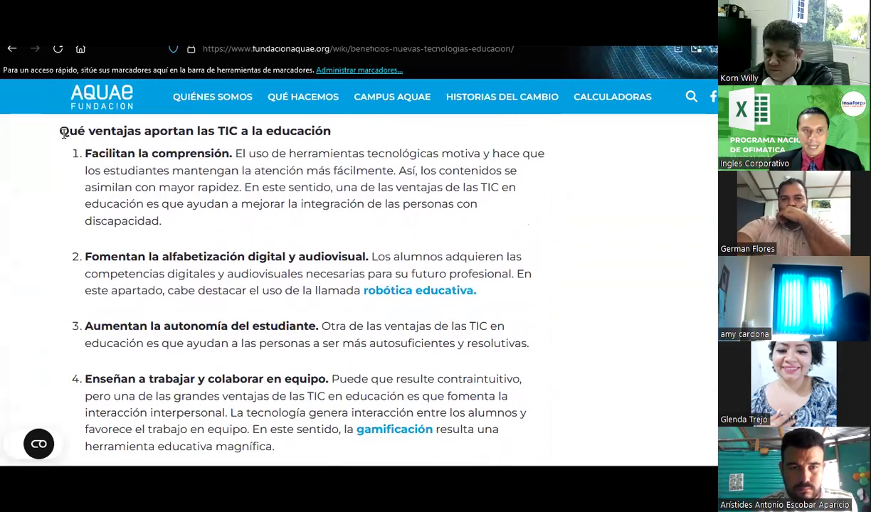
{"action": "mouse_move", "coordinate": [61, 130]}
{"action": "left_mouse_down"}
{"action": "mouse_move", "coordinate": [257, 242]}
{"action": "mouse_move", "coordinate": [262, 262]}
{"action": "mouse_move", "coordinate": [311, 261]}
{"action": "left_mouse_up"}
{"action": "scroll", "coordinate": [262, 263], "scroll_direction": "down", "scroll_amount": 2}
{"action": "scroll", "coordinate": [261, 263], "scroll_direction": "down", "scroll_amount": 2}
{"action": "scroll", "coordinate": [262, 263], "scroll_direction": "down", "scroll_amount": 2}
{"action": "scroll", "coordinate": [263, 263], "scroll_direction": "down", "scroll_amount": 2}
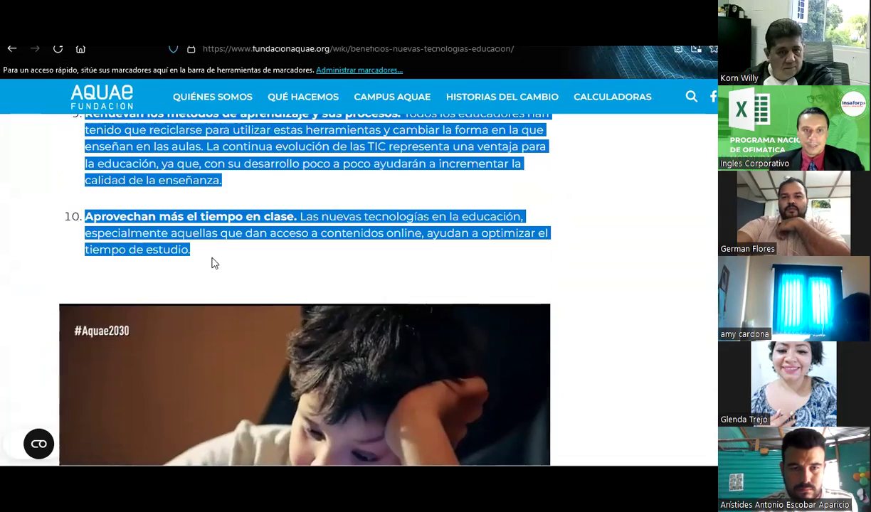
{"action": "scroll", "coordinate": [311, 260], "scroll_direction": "down", "scroll_amount": 3}
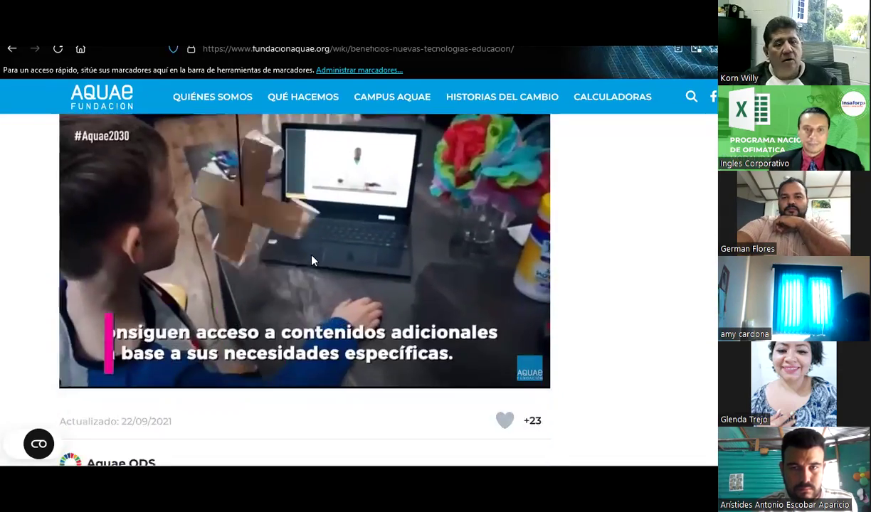
{"action": "scroll", "coordinate": [310, 260], "scroll_direction": "down", "scroll_amount": 2}
{"action": "scroll", "coordinate": [311, 260], "scroll_direction": "down", "scroll_amount": 3}
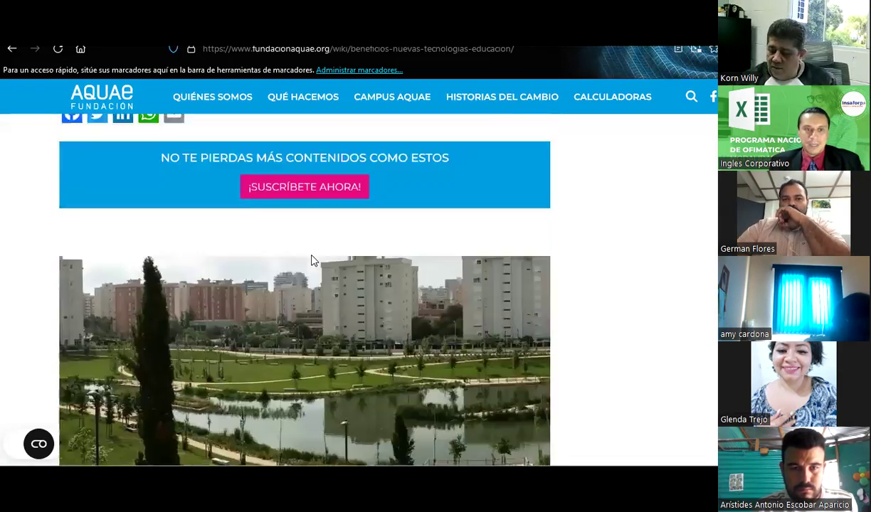
{"action": "scroll", "coordinate": [311, 260], "scroll_direction": "down", "scroll_amount": 2}
{"action": "scroll", "coordinate": [311, 261], "scroll_direction": "down", "scroll_amount": 3}
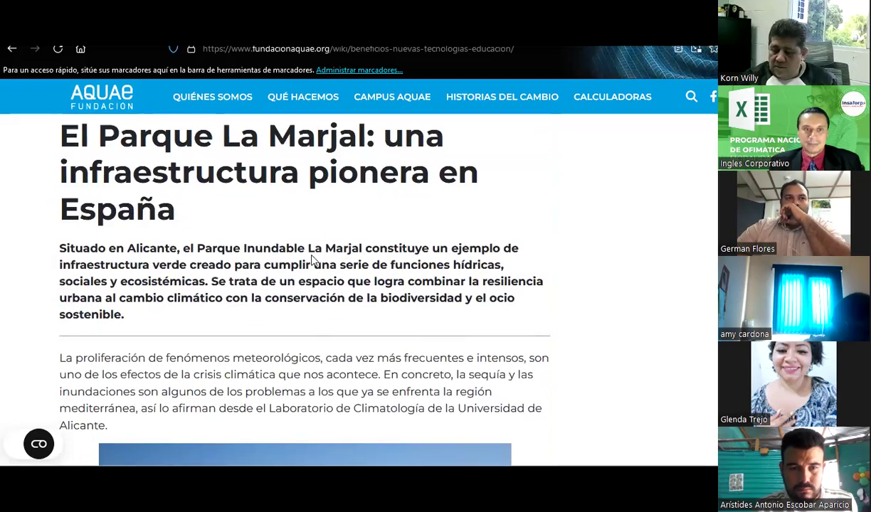
{"action": "scroll", "coordinate": [311, 260], "scroll_direction": "down", "scroll_amount": 2}
{"action": "scroll", "coordinate": [311, 260], "scroll_direction": "down", "scroll_amount": 4}
{"action": "scroll", "coordinate": [311, 260], "scroll_direction": "down", "scroll_amount": 4}
{"action": "scroll", "coordinate": [310, 261], "scroll_direction": "down", "scroll_amount": 1}
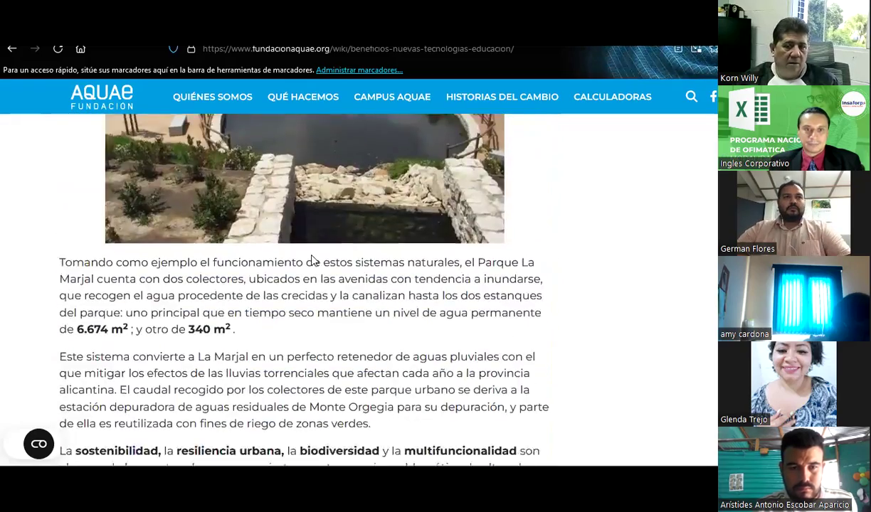
{"action": "scroll", "coordinate": [311, 261], "scroll_direction": "down", "scroll_amount": 4}
{"action": "scroll", "coordinate": [311, 261], "scroll_direction": "down", "scroll_amount": 3}
{"action": "scroll", "coordinate": [311, 260], "scroll_direction": "down", "scroll_amount": 4}
{"action": "scroll", "coordinate": [311, 260], "scroll_direction": "down", "scroll_amount": 3}
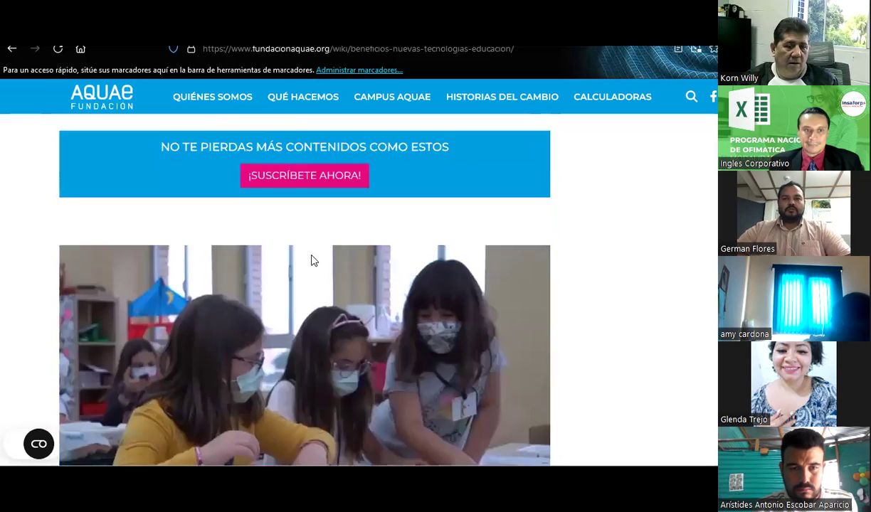
{"action": "scroll", "coordinate": [311, 261], "scroll_direction": "down", "scroll_amount": 1}
{"action": "scroll", "coordinate": [311, 260], "scroll_direction": "down", "scroll_amount": 2}
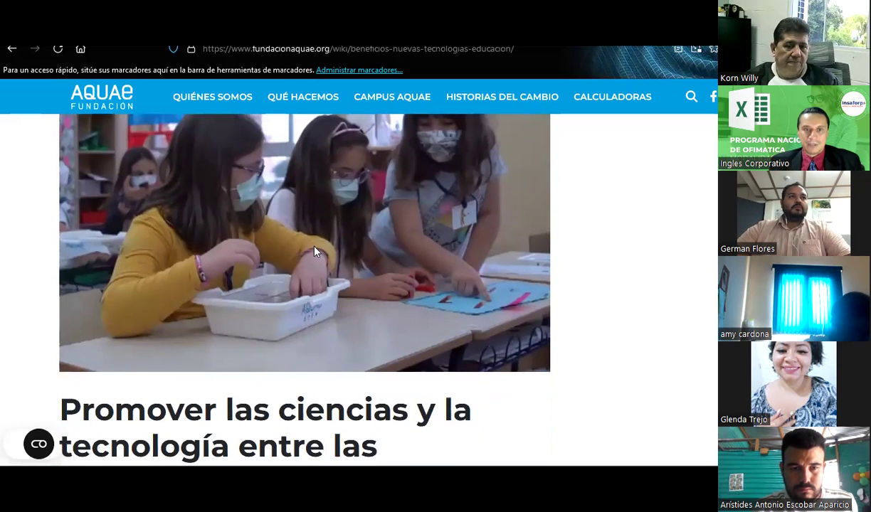
{"action": "right_click", "coordinate": [316, 248]}
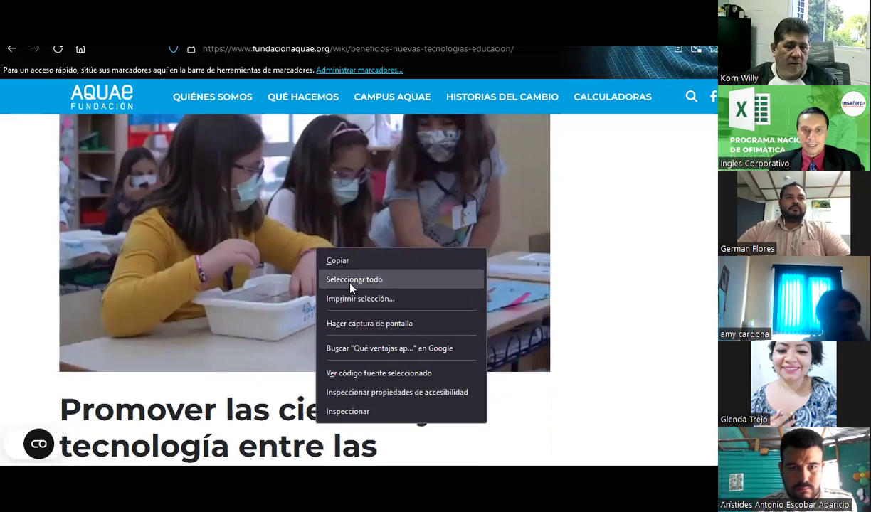
{"action": "left_click", "coordinate": [339, 266]}
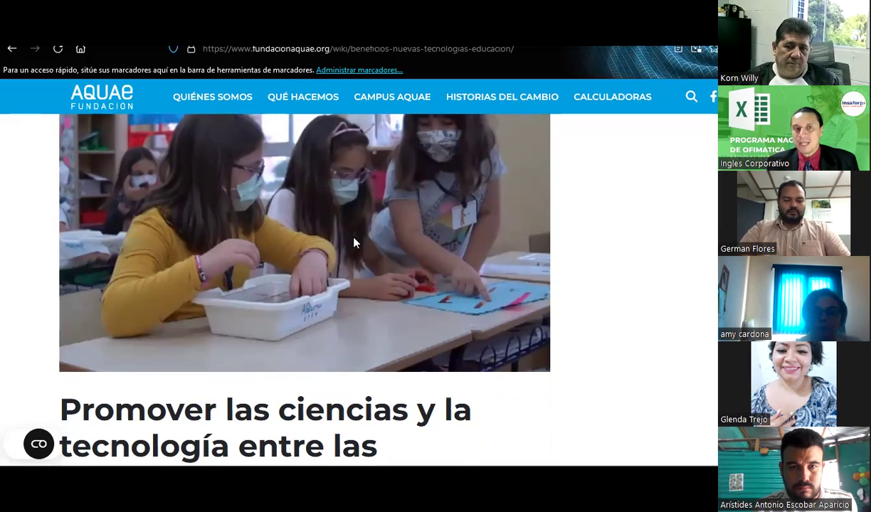
- Copy the selected text from the Aquae article in Firefox once more
{"action": "key", "text": "alt+Tab"}
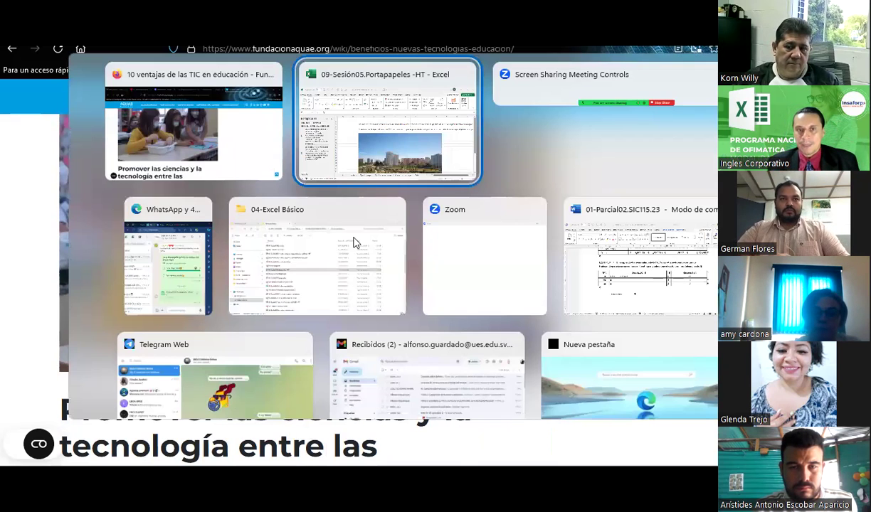
{"action": "scroll", "coordinate": [385, 281], "scroll_direction": "down", "scroll_amount": 3}
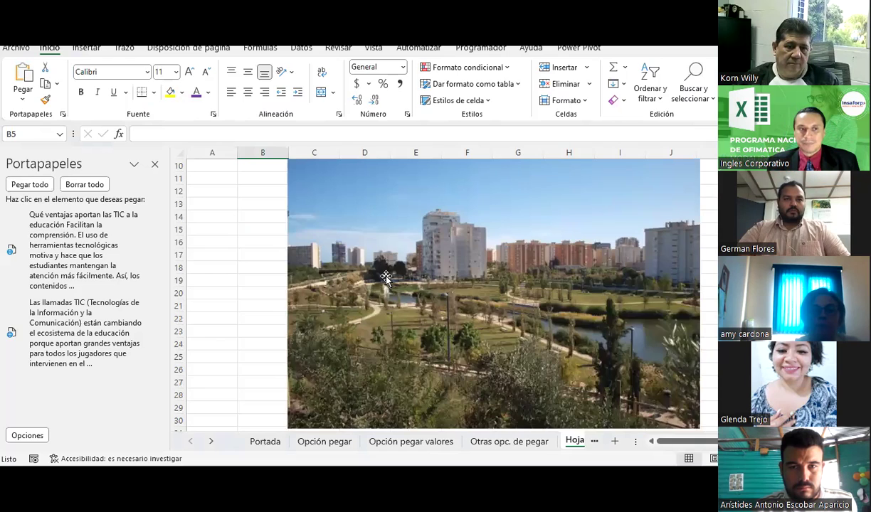
{"action": "scroll", "coordinate": [254, 314], "scroll_direction": "down", "scroll_amount": 2}
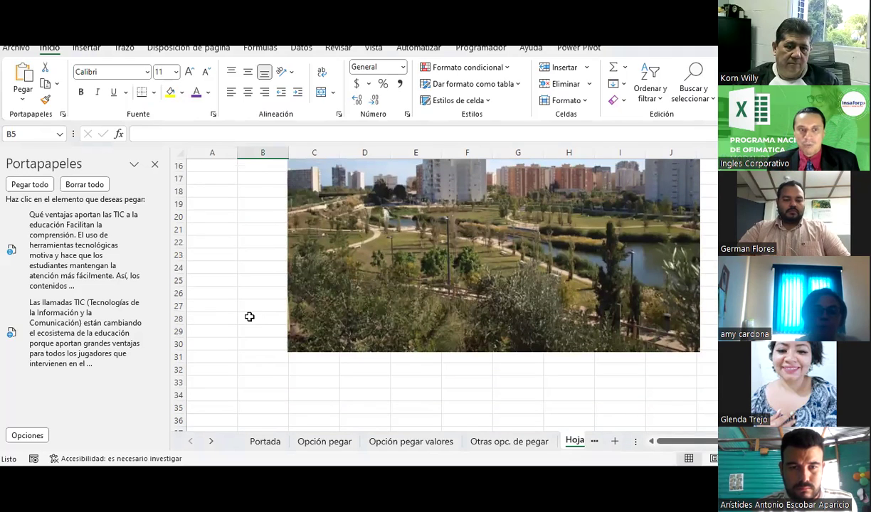
{"action": "key", "text": "alt+Tab"}
{"action": "right_click", "coordinate": [270, 238]}
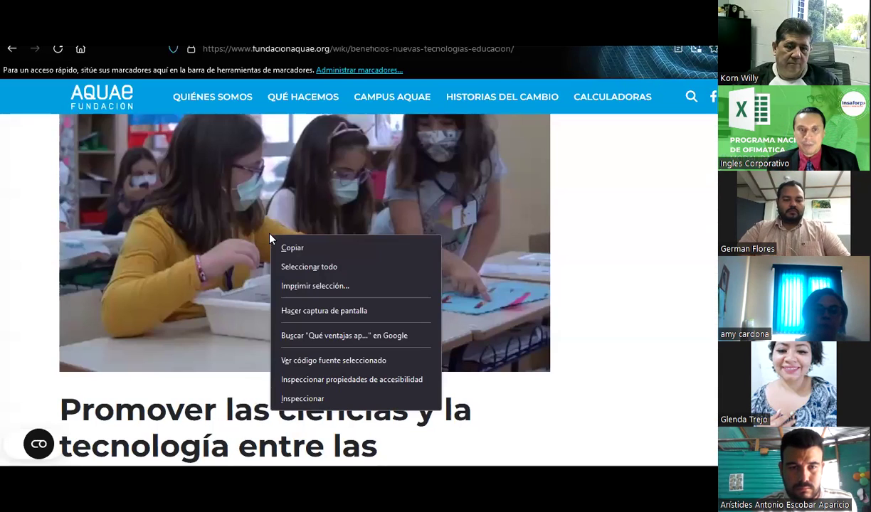
{"action": "right_click", "coordinate": [211, 342]}
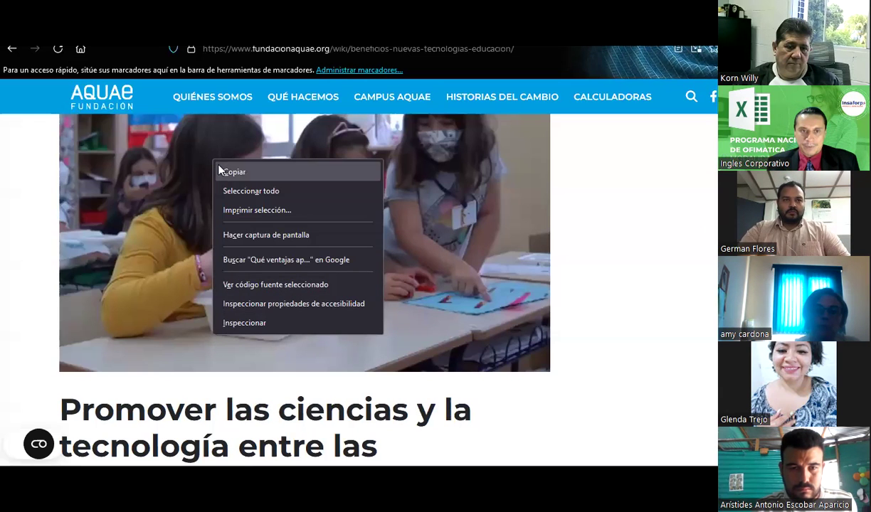
{"action": "left_click", "coordinate": [359, 400]}
- Copy the La Marjal park pond photo from the Aquae article with Copiar imagen
{"action": "scroll", "coordinate": [362, 402], "scroll_direction": "down", "scroll_amount": 5}
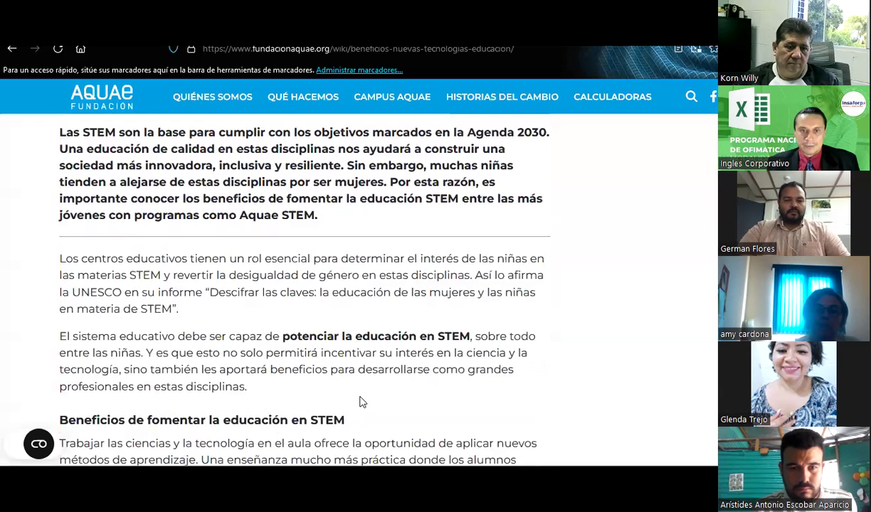
{"action": "scroll", "coordinate": [359, 402], "scroll_direction": "down", "scroll_amount": 5}
{"action": "scroll", "coordinate": [359, 402], "scroll_direction": "down", "scroll_amount": 3}
{"action": "scroll", "coordinate": [359, 398], "scroll_direction": "down", "scroll_amount": 5}
{"action": "scroll", "coordinate": [358, 391], "scroll_direction": "down", "scroll_amount": 5}
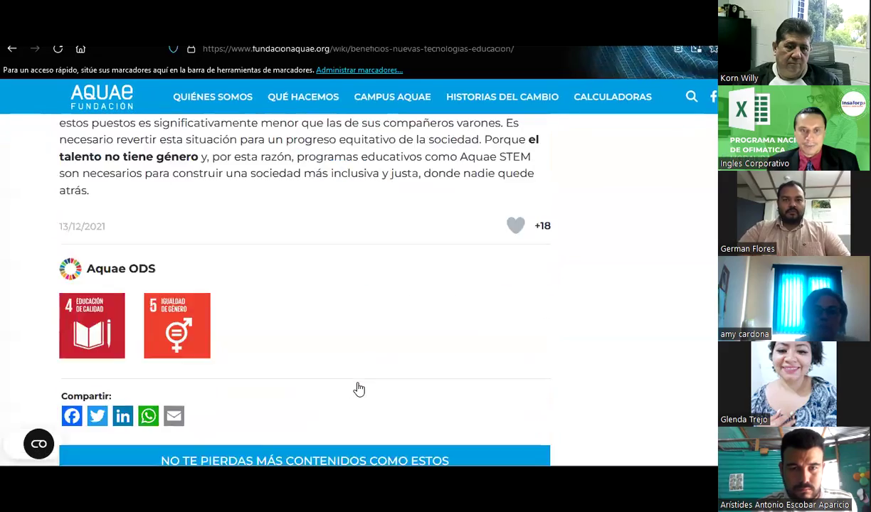
{"action": "scroll", "coordinate": [359, 389], "scroll_direction": "down", "scroll_amount": 4}
{"action": "scroll", "coordinate": [358, 391], "scroll_direction": "up", "scroll_amount": 2}
{"action": "scroll", "coordinate": [358, 388], "scroll_direction": "up", "scroll_amount": 10}
{"action": "scroll", "coordinate": [339, 364], "scroll_direction": "up", "scroll_amount": 5}
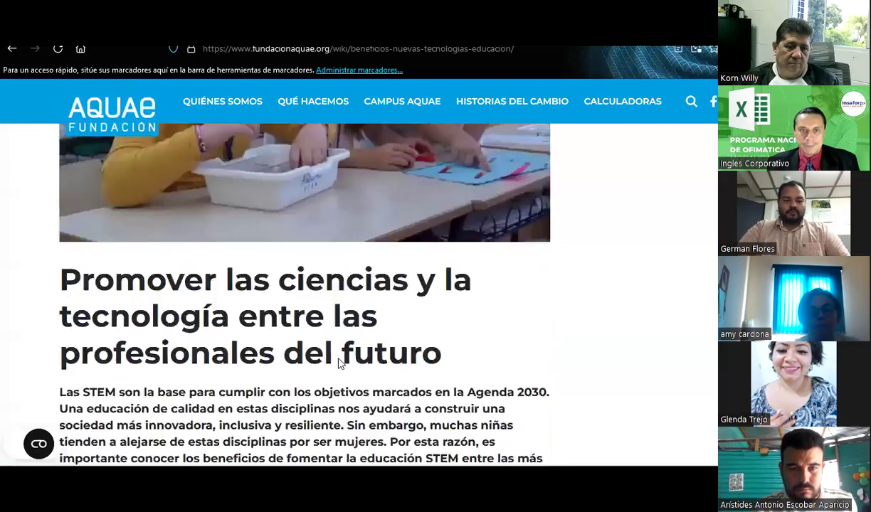
{"action": "scroll", "coordinate": [340, 363], "scroll_direction": "up", "scroll_amount": 10}
{"action": "scroll", "coordinate": [339, 364], "scroll_direction": "up", "scroll_amount": 5}
{"action": "scroll", "coordinate": [340, 363], "scroll_direction": "up", "scroll_amount": 5}
{"action": "scroll", "coordinate": [339, 364], "scroll_direction": "up", "scroll_amount": 5}
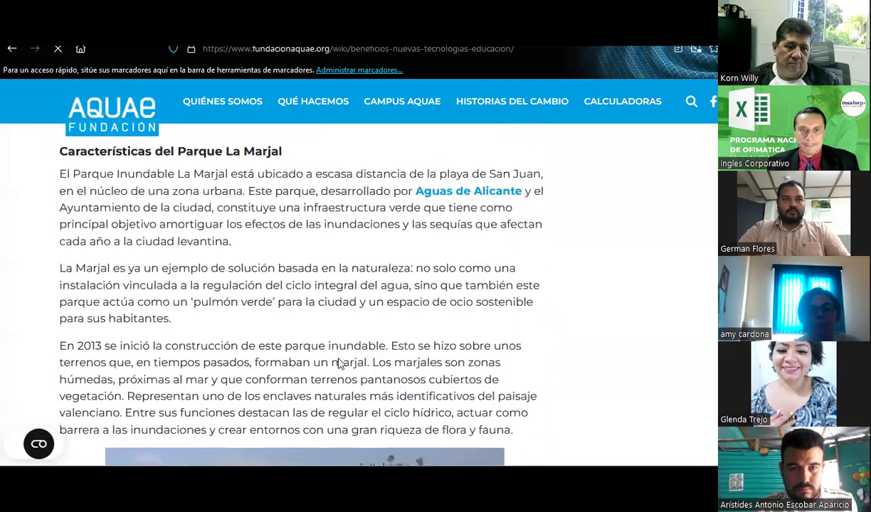
{"action": "scroll", "coordinate": [340, 364], "scroll_direction": "down", "scroll_amount": 5}
{"action": "right_click", "coordinate": [322, 310]}
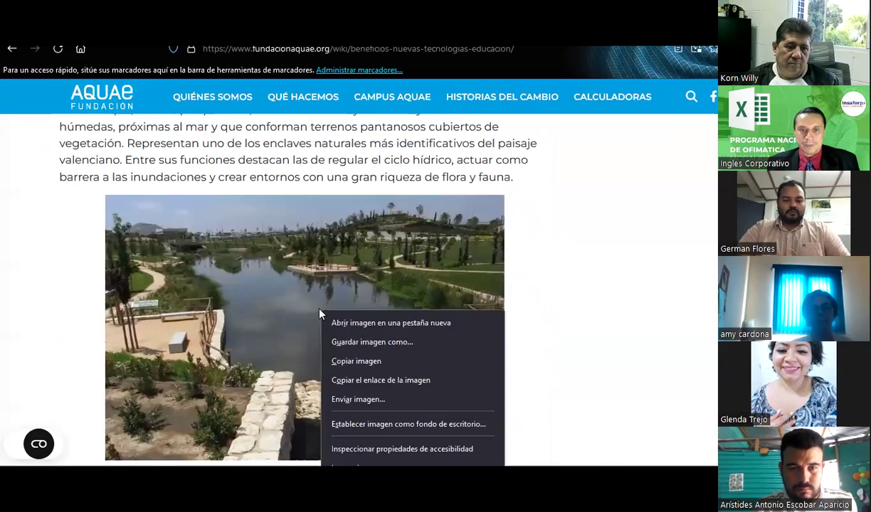
{"action": "left_click", "coordinate": [354, 363]}
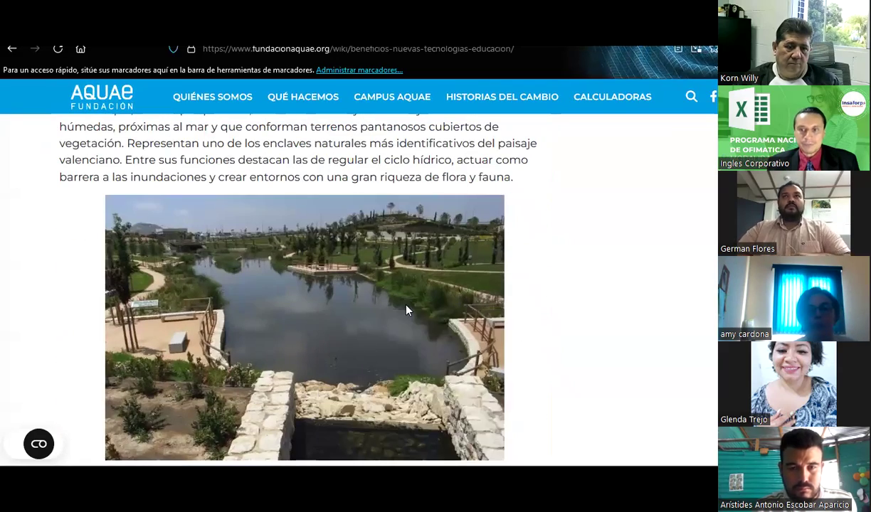
{"action": "key", "text": "alt+Tab"}
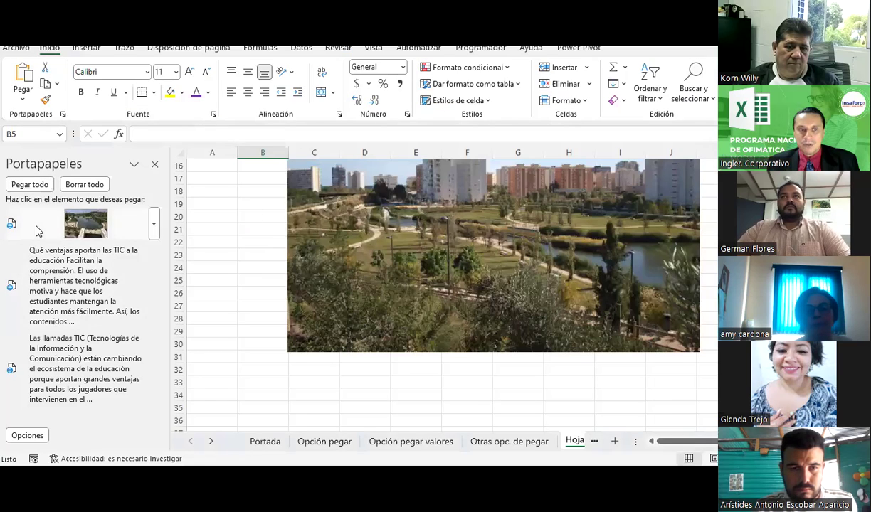
- Paste the 'Las llamadas TIC' paragraph from the Portapapeles pane into cell C34
{"action": "left_click", "coordinate": [332, 394]}
{"action": "scroll", "coordinate": [332, 388], "scroll_direction": "down", "scroll_amount": 2}
{"action": "scroll", "coordinate": [333, 377], "scroll_direction": "down", "scroll_amount": 2}
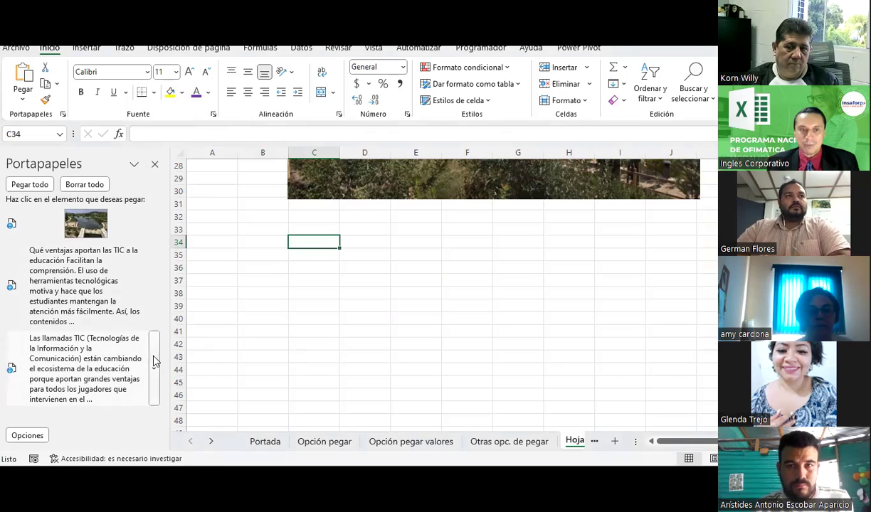
{"action": "left_click", "coordinate": [153, 366]}
{"action": "left_click", "coordinate": [126, 417]}
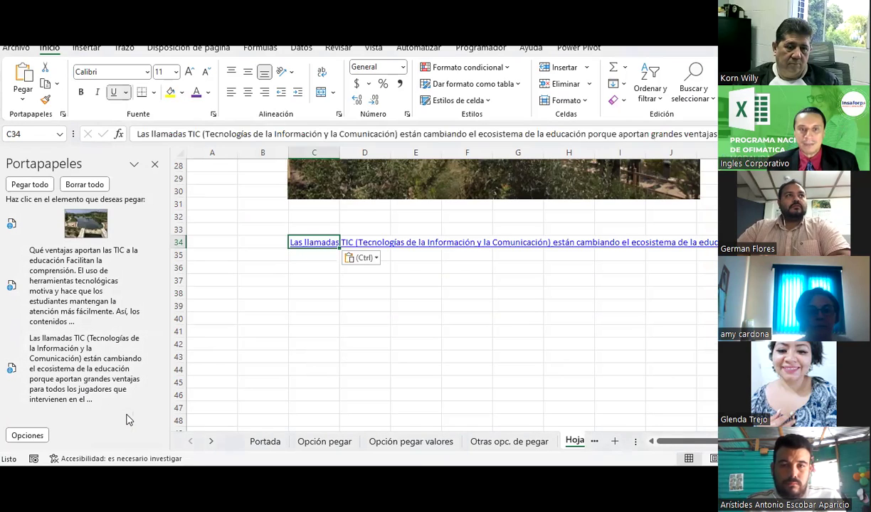
{"action": "left_click", "coordinate": [321, 296]}
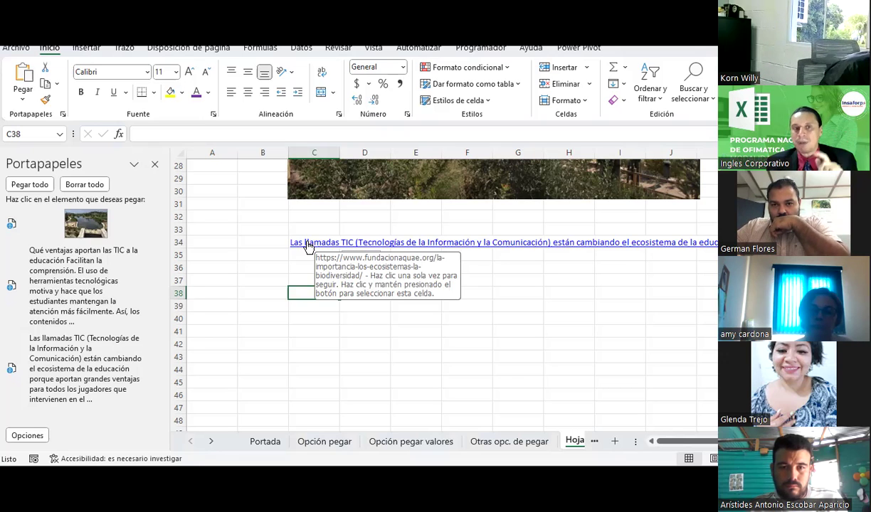
- Make the 'Las llamadas TIC' text in C34 plain by choosing Quitar hipervínculo
{"action": "right_click", "coordinate": [309, 246]}
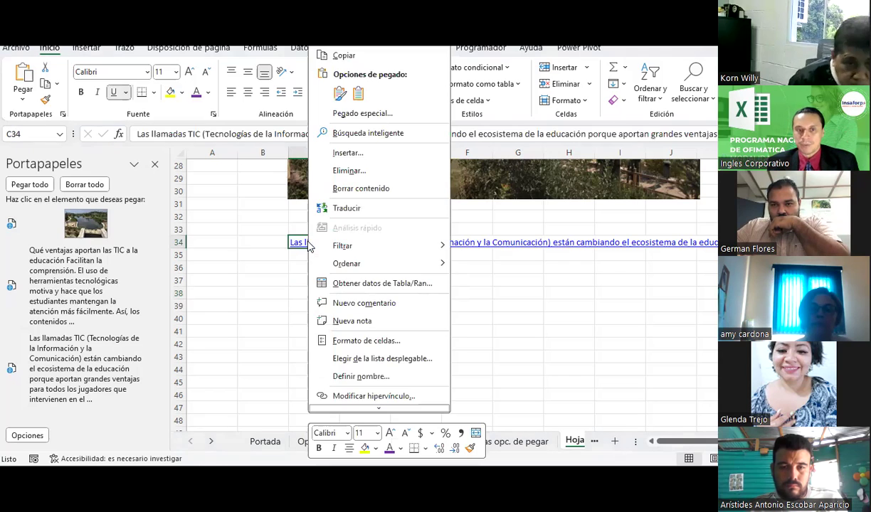
{"action": "left_click", "coordinate": [353, 396]}
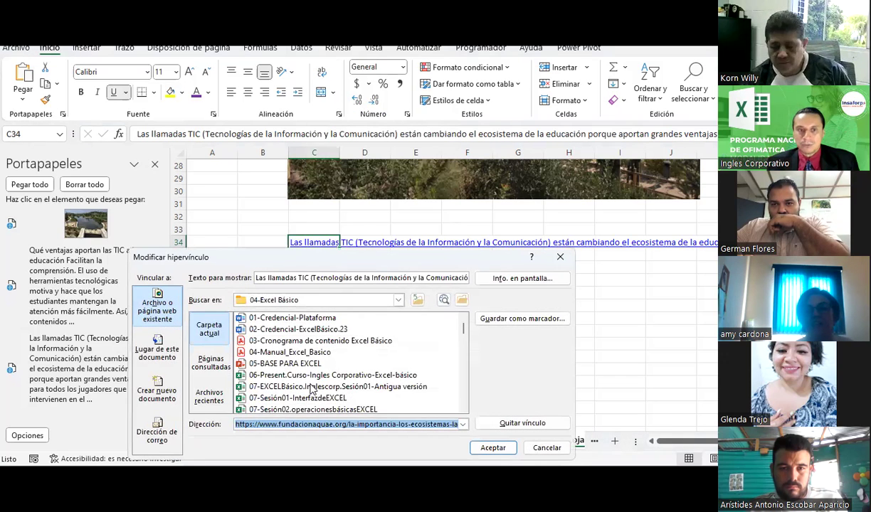
{"action": "key", "text": "Delete"}
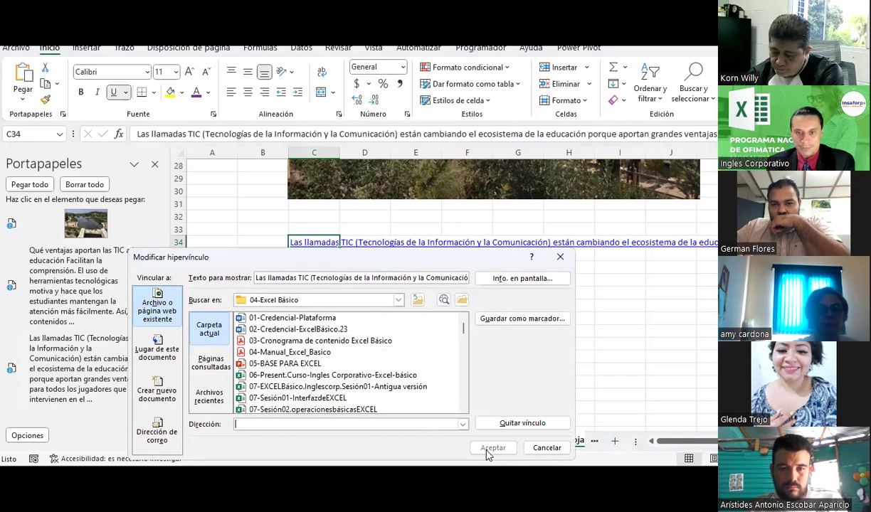
{"action": "left_click", "coordinate": [547, 447]}
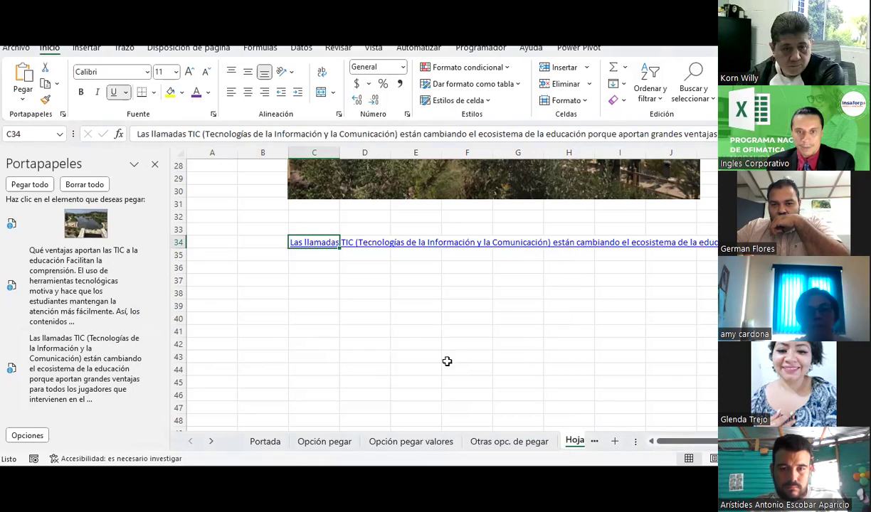
{"action": "right_click", "coordinate": [324, 251]}
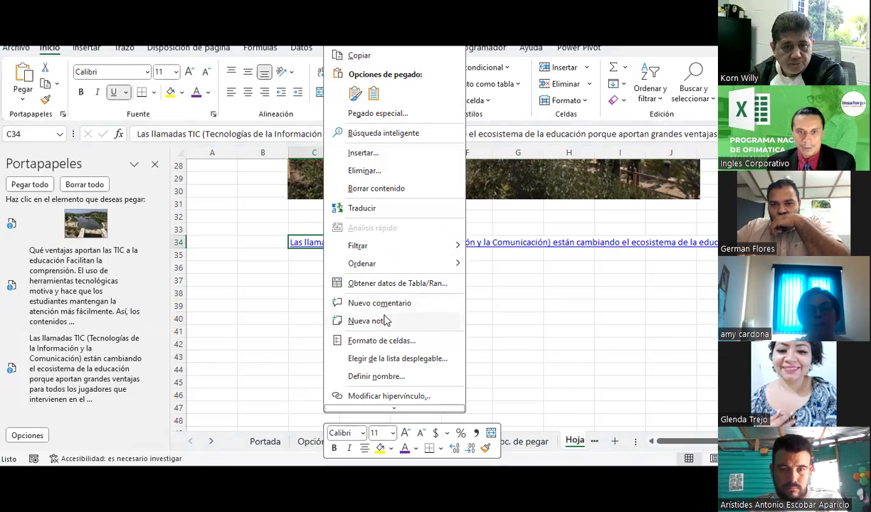
{"action": "scroll", "coordinate": [405, 384], "scroll_direction": "down", "scroll_amount": 2}
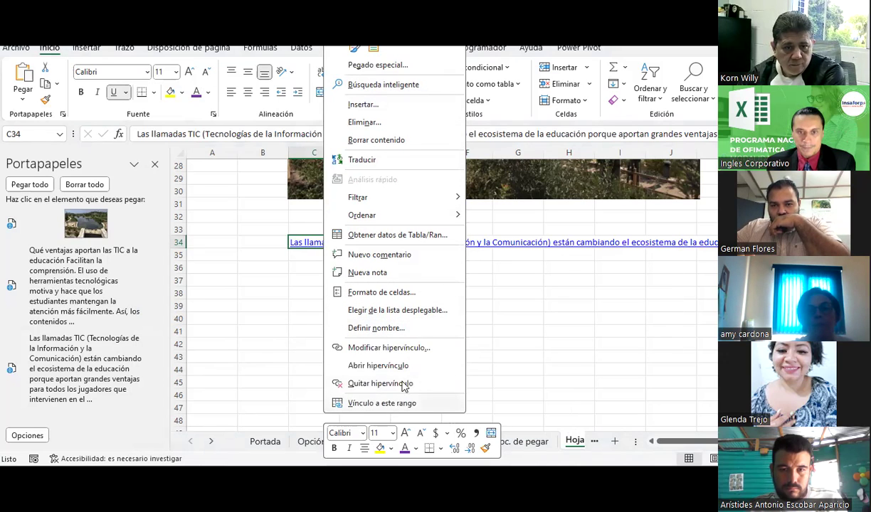
{"action": "left_click", "coordinate": [391, 385]}
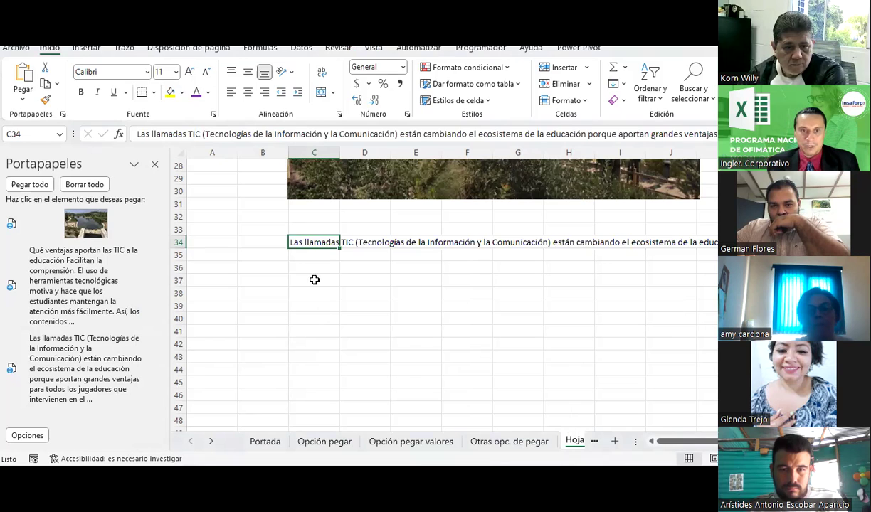
{"action": "left_click", "coordinate": [313, 279]}
- Paste the 'Qué ventajas aportan las TIC a la educación' list into C37
{"action": "left_click", "coordinate": [153, 285]}
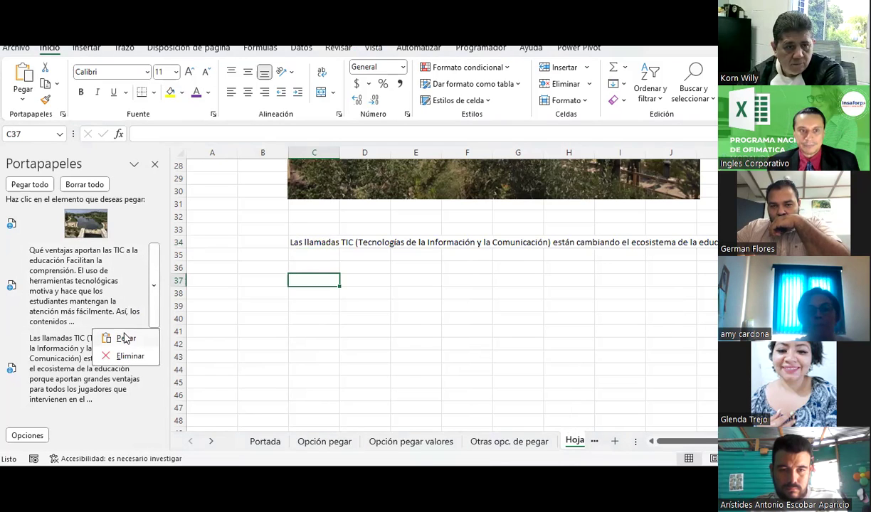
{"action": "left_click", "coordinate": [122, 333]}
{"action": "scroll", "coordinate": [355, 326], "scroll_direction": "down", "scroll_amount": 2}
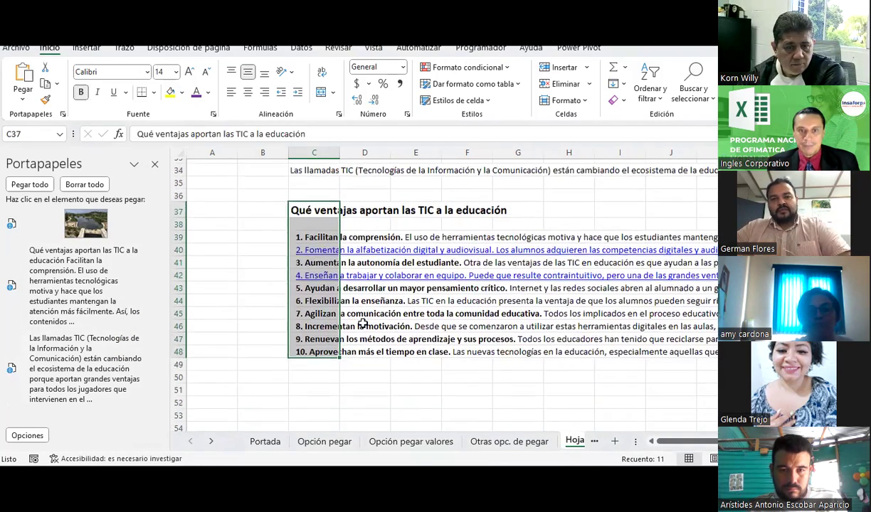
{"action": "left_click", "coordinate": [415, 372]}
{"action": "left_click_drag", "start_coordinate": [322, 227], "coordinate": [320, 344]}
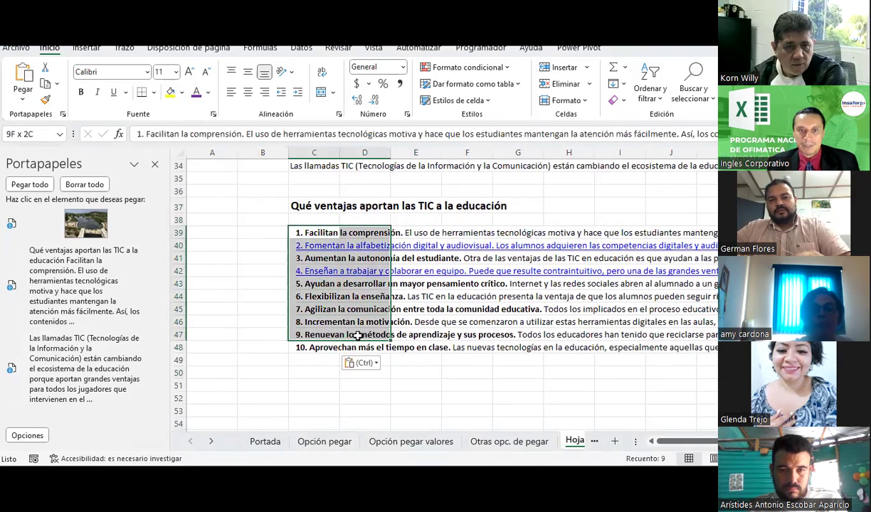
{"action": "left_click", "coordinate": [255, 244]}
- Remove the hyperlinks from list items 2 and 4 in C40 and C42
{"action": "right_click", "coordinate": [308, 247]}
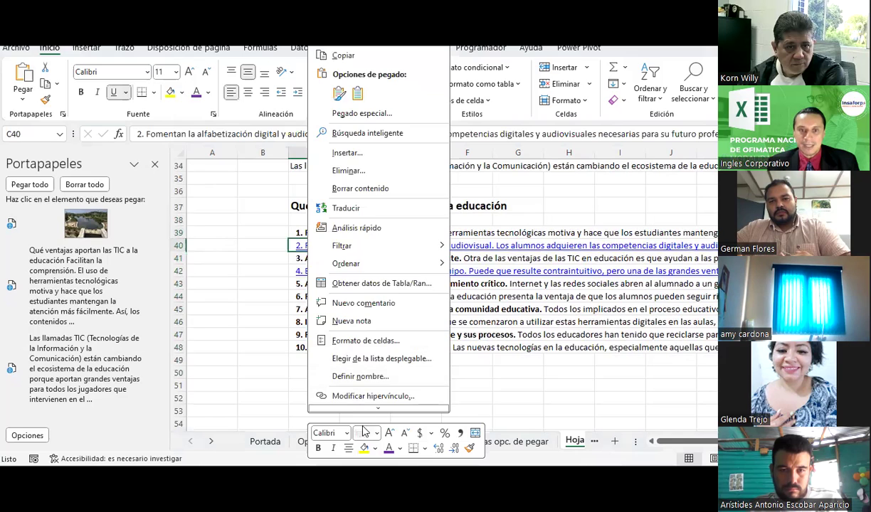
{"action": "left_click", "coordinate": [361, 384]}
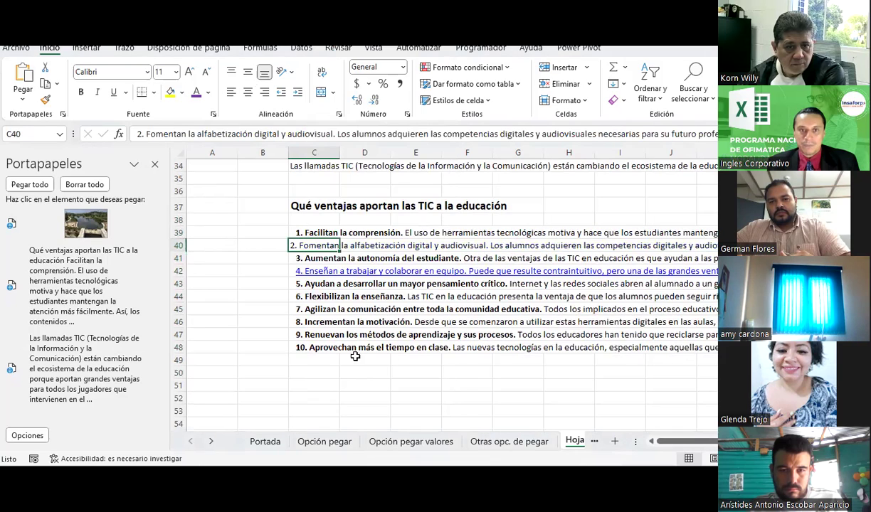
{"action": "right_click", "coordinate": [324, 276]}
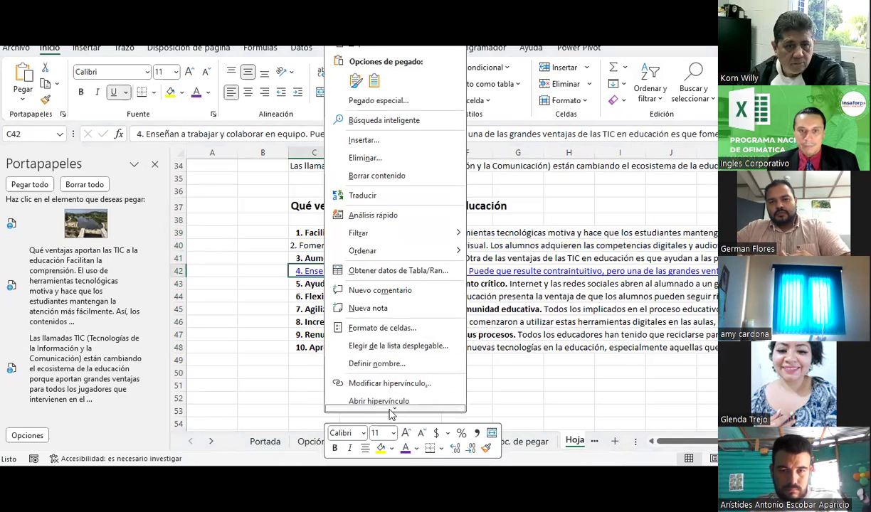
{"action": "left_click", "coordinate": [365, 383]}
- Left-align the ten numbered items in C39:C48
{"action": "left_click", "coordinate": [329, 348]}
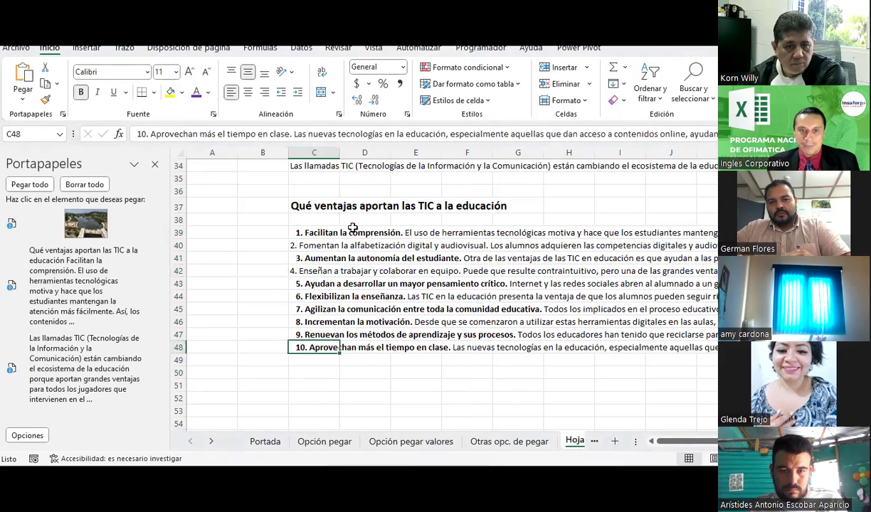
{"action": "left_click_drag", "start_coordinate": [311, 232], "coordinate": [329, 347]}
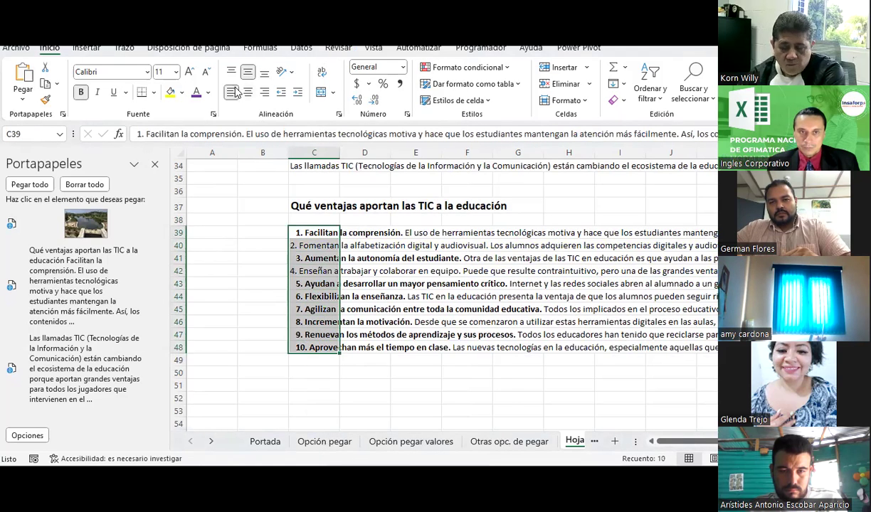
{"action": "left_click", "coordinate": [232, 97]}
{"action": "left_click", "coordinate": [211, 309]}
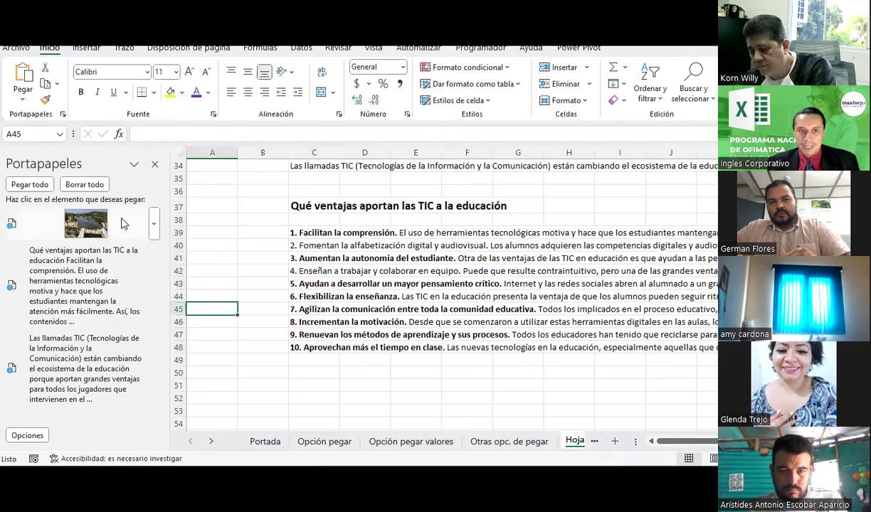
- Paste the La Marjal park photo from the Portapapeles pane and drag it into position
{"action": "left_click", "coordinate": [155, 221]}
{"action": "left_click", "coordinate": [121, 249]}
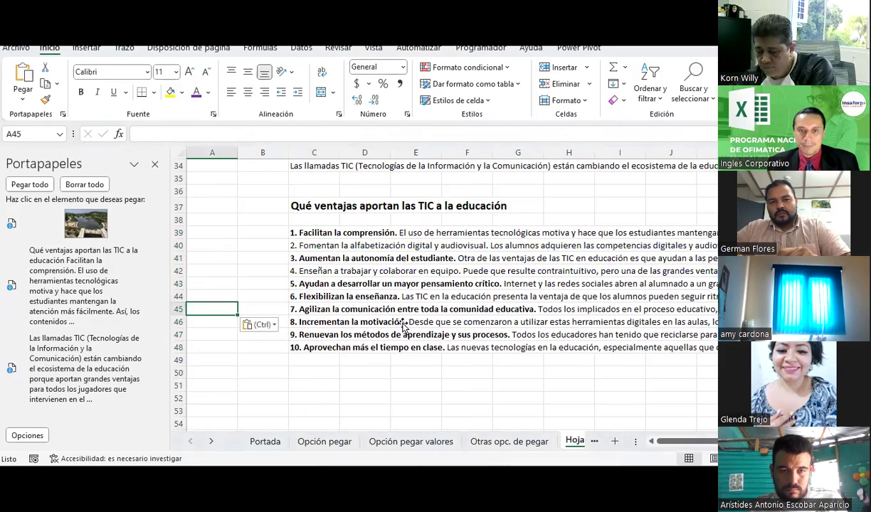
{"action": "left_click_drag", "start_coordinate": [402, 325], "coordinate": [419, 291]}
{"action": "scroll", "coordinate": [420, 288], "scroll_direction": "up", "scroll_amount": 5}
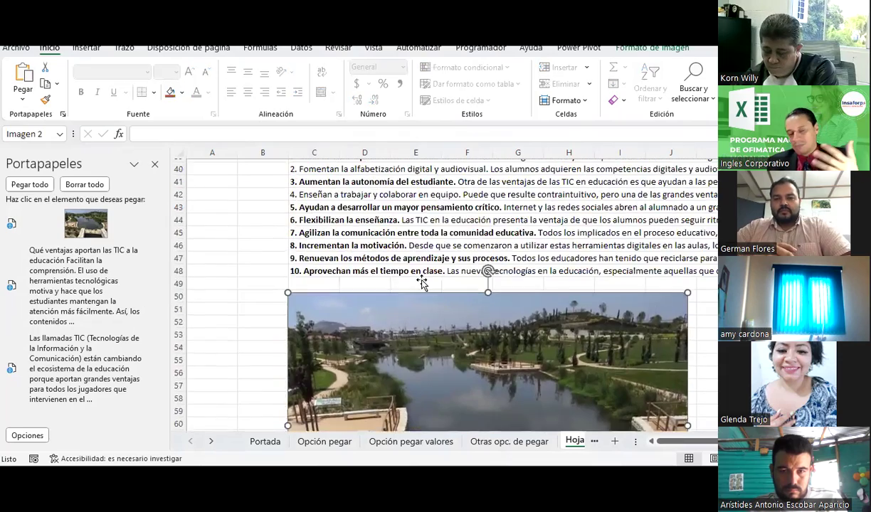
{"action": "scroll", "coordinate": [421, 282], "scroll_direction": "up", "scroll_amount": 3}
{"action": "scroll", "coordinate": [422, 283], "scroll_direction": "up", "scroll_amount": 3}
{"action": "scroll", "coordinate": [422, 282], "scroll_direction": "up", "scroll_amount": 3}
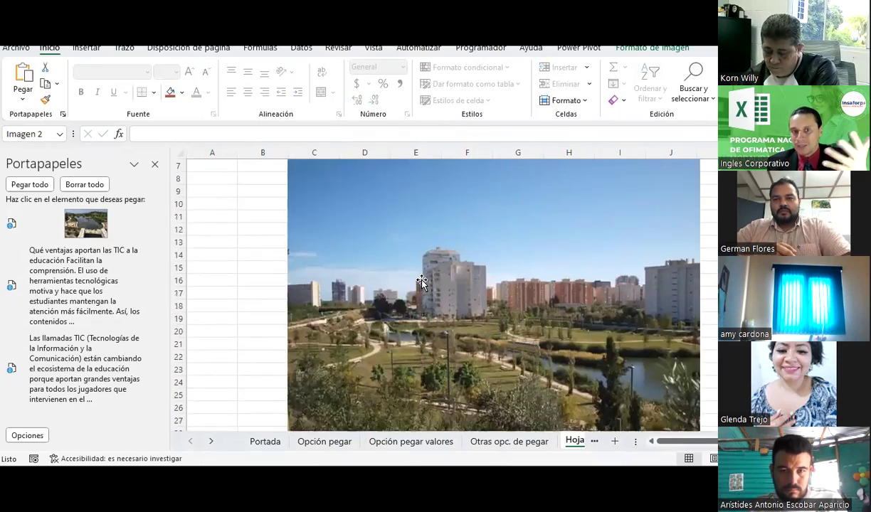
{"action": "scroll", "coordinate": [421, 282], "scroll_direction": "up", "scroll_amount": 1}
{"action": "scroll", "coordinate": [421, 282], "scroll_direction": "down", "scroll_amount": 7}
{"action": "scroll", "coordinate": [422, 283], "scroll_direction": "down", "scroll_amount": 3}
{"action": "scroll", "coordinate": [297, 240], "scroll_direction": "up", "scroll_amount": 1}
- Check cells C34 and C39, then shrink the park photo to about three-quarters size
{"action": "left_click", "coordinate": [292, 240]}
{"action": "scroll", "coordinate": [311, 274], "scroll_direction": "down", "scroll_amount": 2}
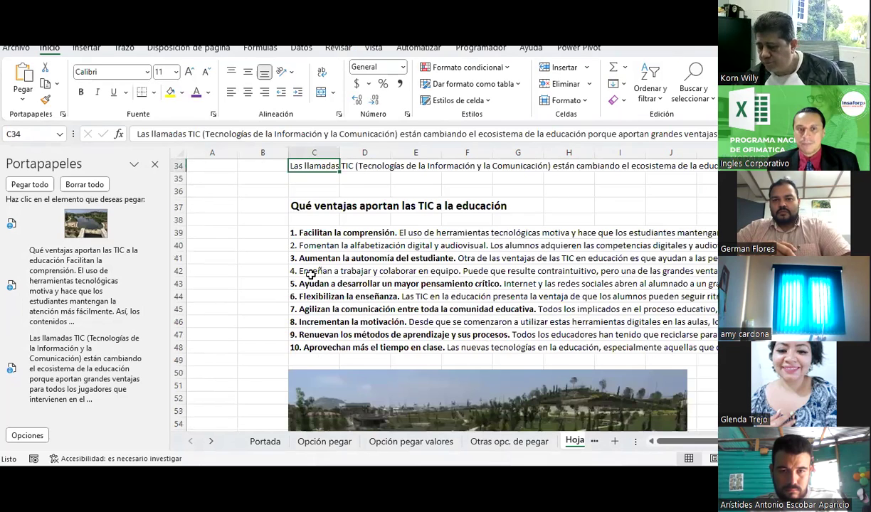
{"action": "left_click", "coordinate": [298, 227]}
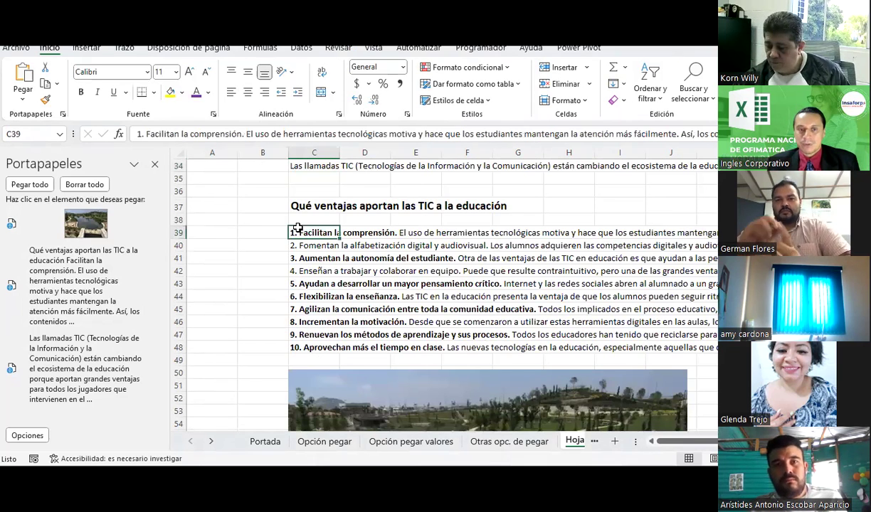
{"action": "scroll", "coordinate": [297, 228], "scroll_direction": "down", "scroll_amount": 4}
{"action": "left_click", "coordinate": [369, 269]}
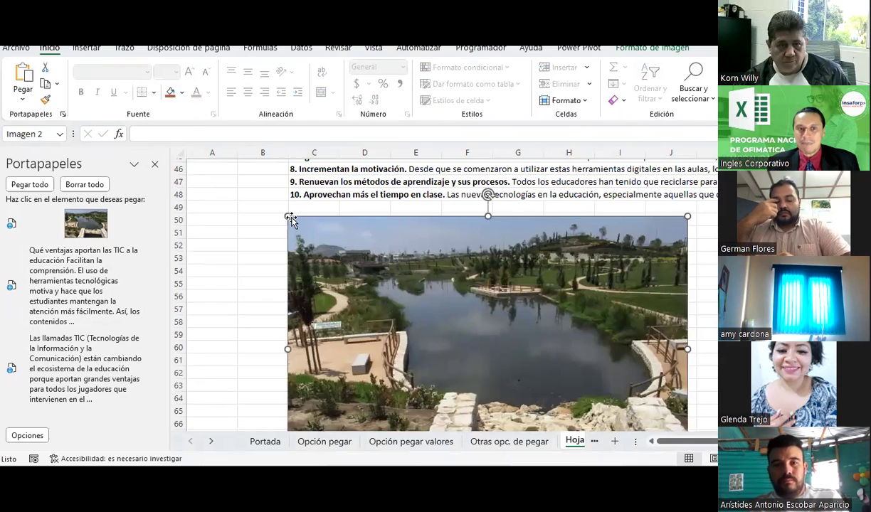
{"action": "key", "text": "ctrl+z"}
{"action": "key", "text": "ctrl+z"}
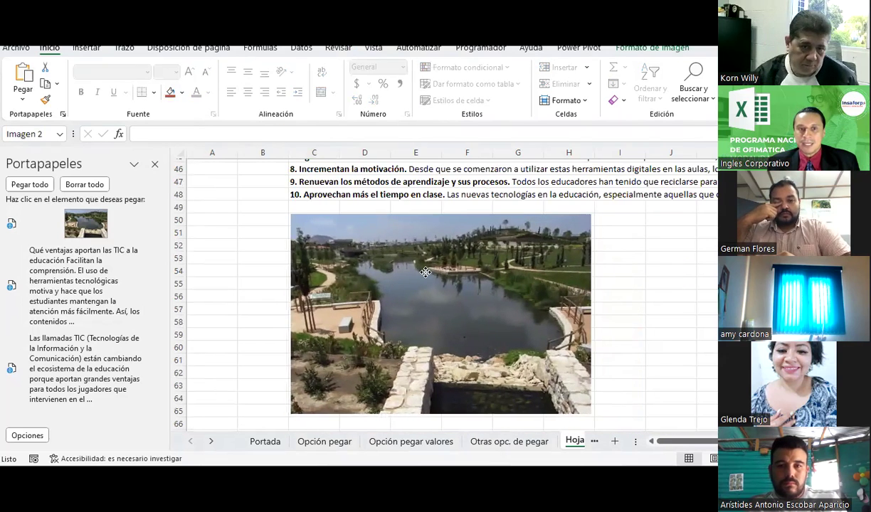
{"action": "mouse_move", "coordinate": [131, 227]}
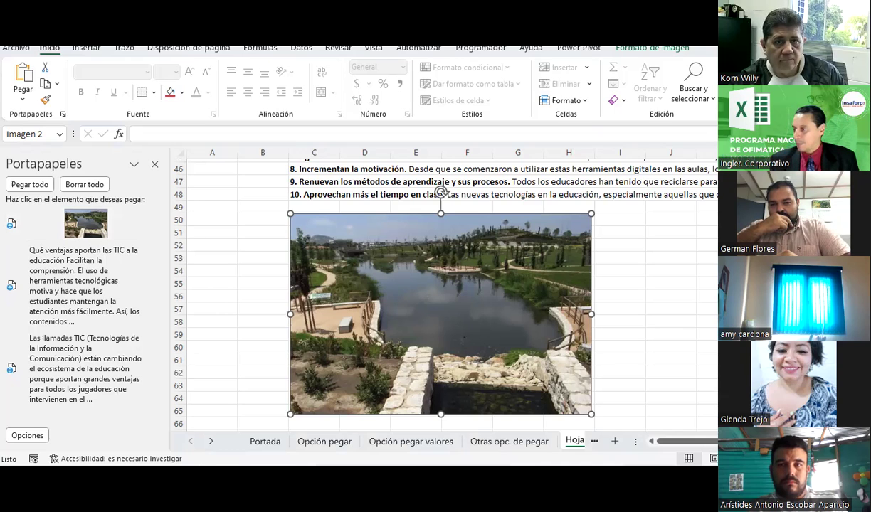
{"action": "left_click", "coordinate": [661, 283]}
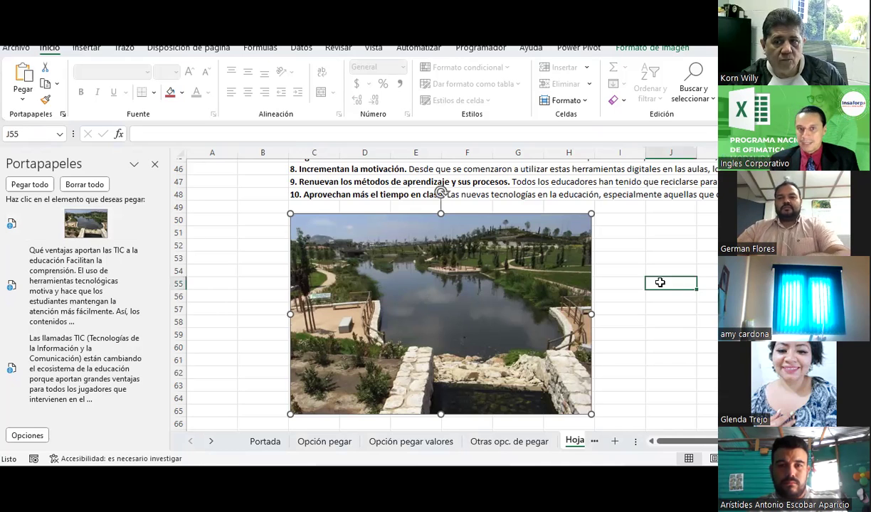
{"action": "scroll", "coordinate": [269, 247], "scroll_direction": "up", "scroll_amount": 3}
{"action": "scroll", "coordinate": [269, 247], "scroll_direction": "up", "scroll_amount": 2}
{"action": "scroll", "coordinate": [269, 247], "scroll_direction": "up", "scroll_amount": 1}
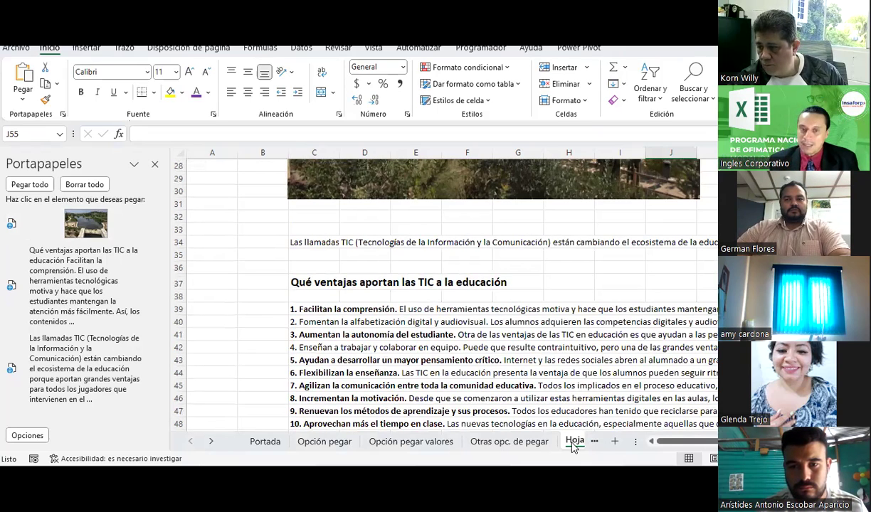
{"action": "left_click", "coordinate": [331, 269]}
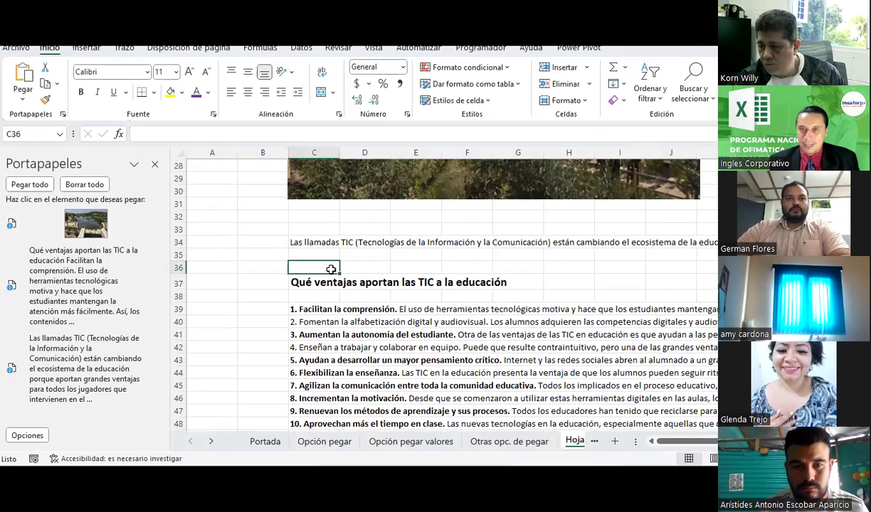
{"action": "scroll", "coordinate": [346, 270], "scroll_direction": "up", "scroll_amount": 2}
{"action": "scroll", "coordinate": [345, 275], "scroll_direction": "down", "scroll_amount": 2}
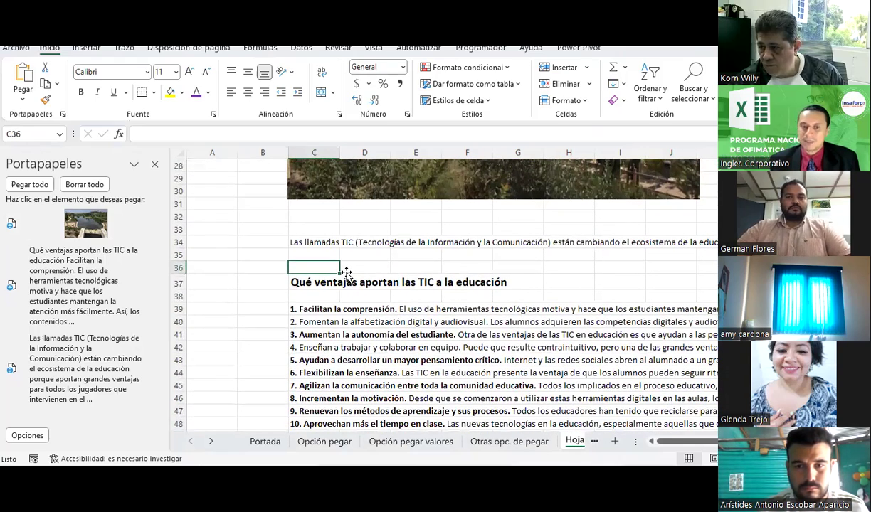
{"action": "scroll", "coordinate": [346, 274], "scroll_direction": "down", "scroll_amount": 1}
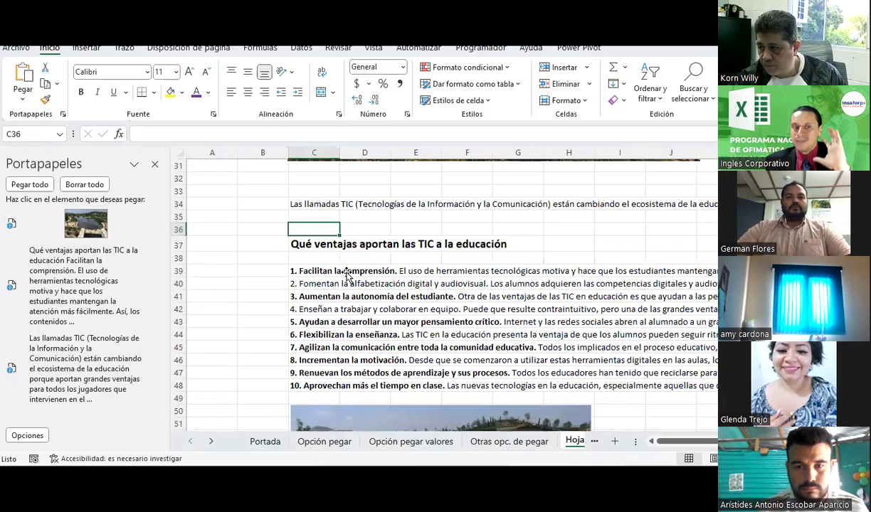
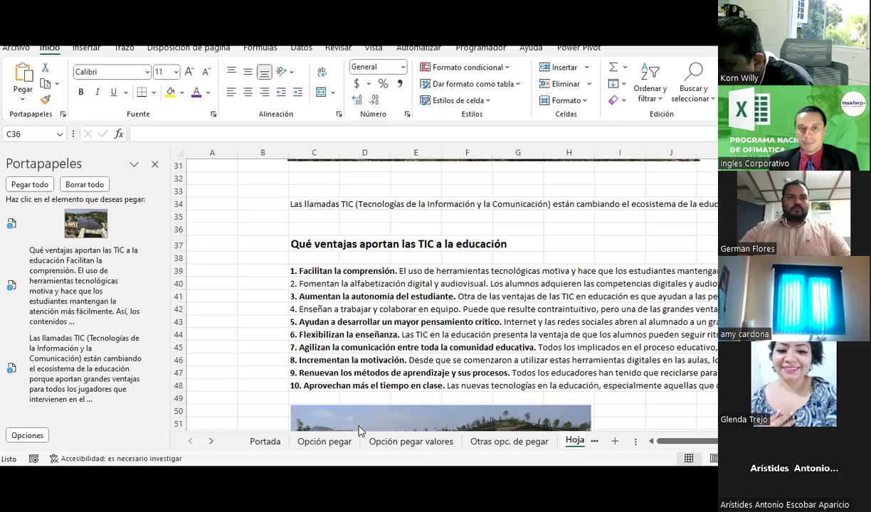
- Select cell B33 and then the numbered list text in C39 on Hoja1
{"action": "left_click", "coordinate": [259, 193]}
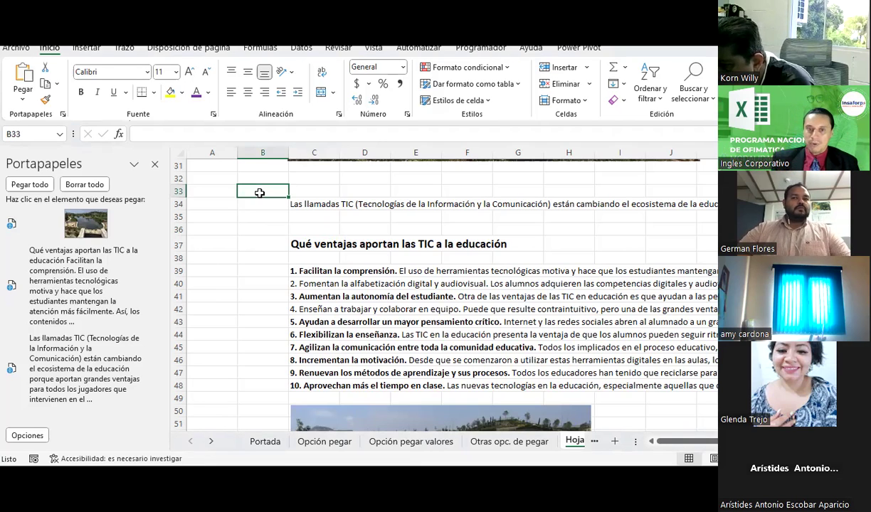
{"action": "left_click", "coordinate": [336, 272]}
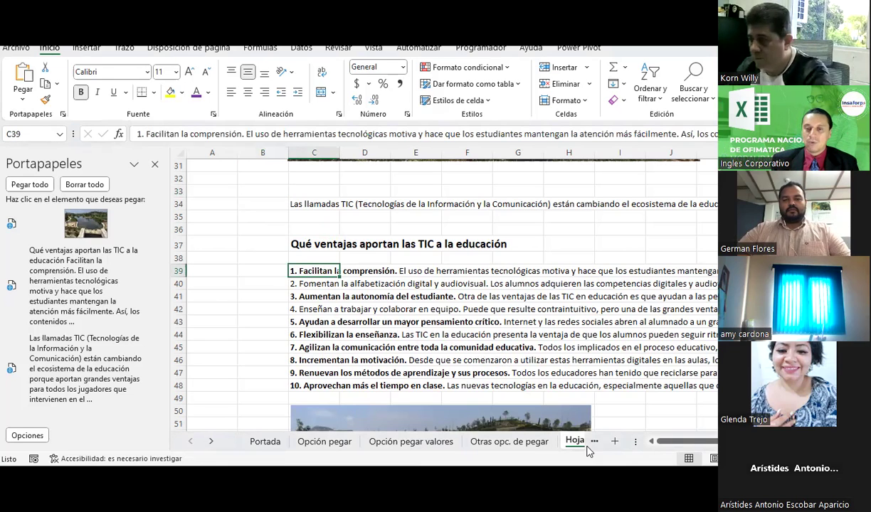
{"action": "left_click", "coordinate": [672, 439]}
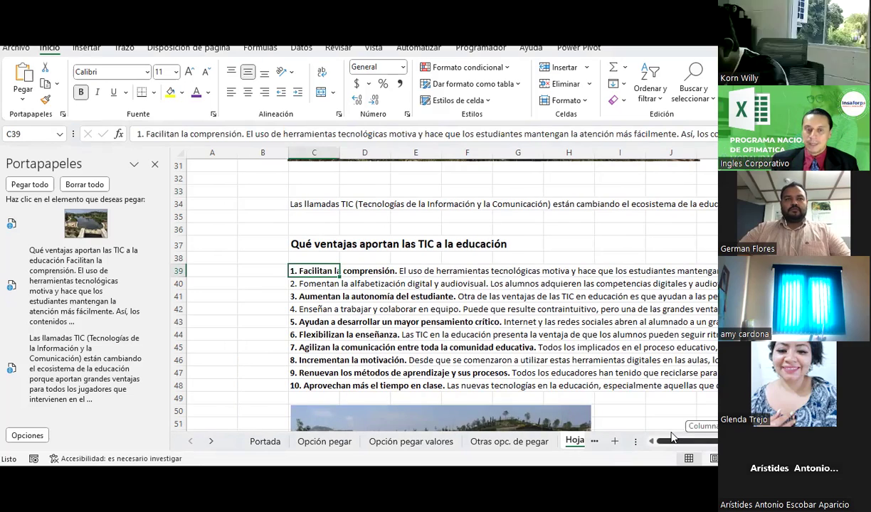
{"action": "scroll", "coordinate": [445, 244], "scroll_direction": "down", "scroll_amount": 4}
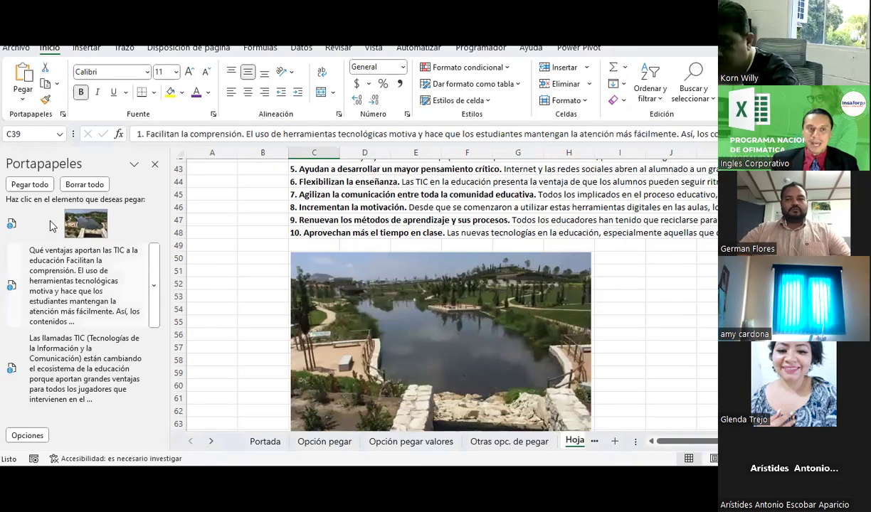
- Clear every saved clipboard item with Borrar todo and close the Portapapeles pane
{"action": "left_click", "coordinate": [80, 189]}
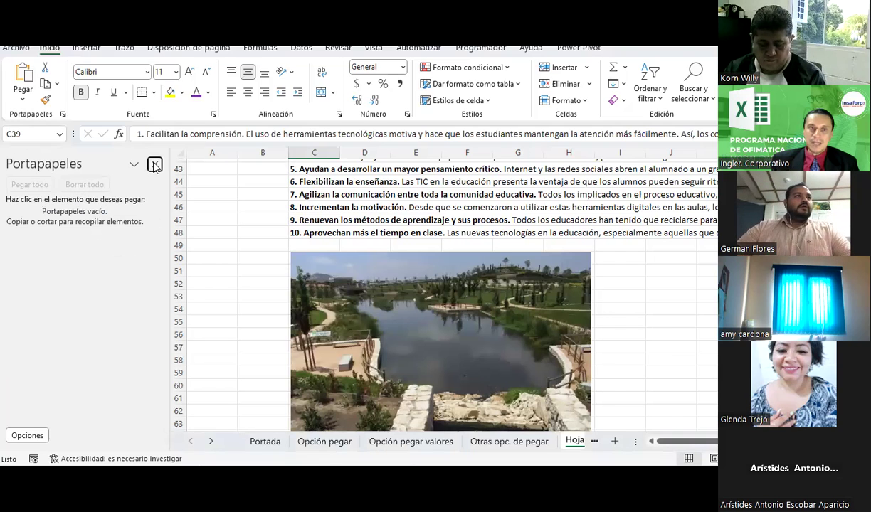
{"action": "left_click", "coordinate": [154, 166]}
{"action": "left_click", "coordinate": [62, 115]}
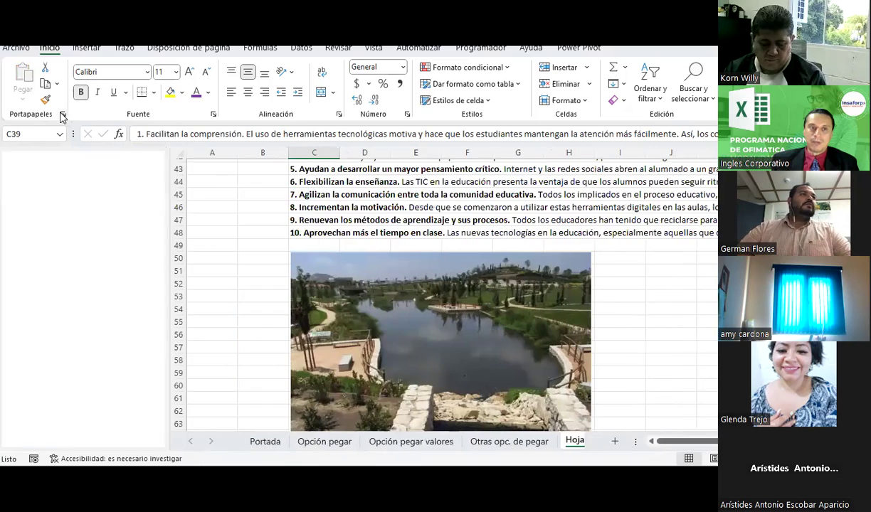
{"action": "left_click", "coordinate": [154, 165]}
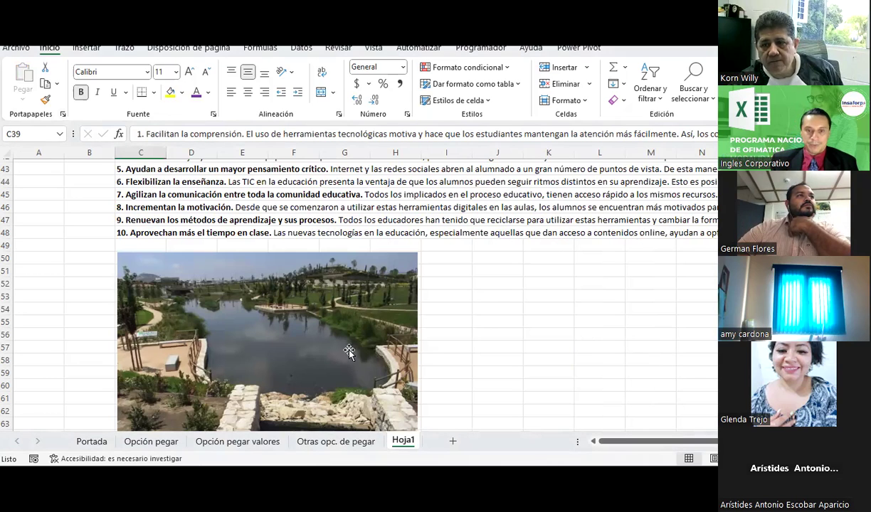
- Switch to the Opción pegar sheet and scroll to its product table
{"action": "left_click", "coordinate": [137, 441]}
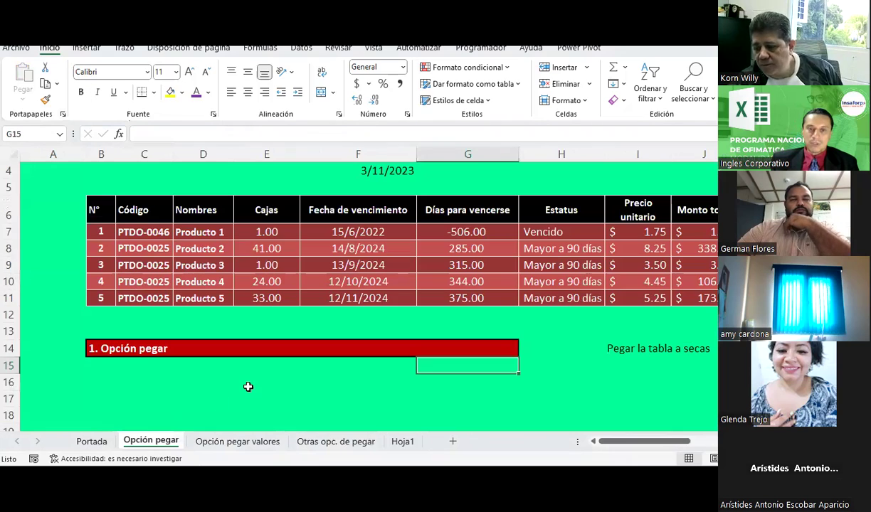
{"action": "scroll", "coordinate": [253, 352], "scroll_direction": "up", "scroll_amount": 1}
{"action": "scroll", "coordinate": [253, 352], "scroll_direction": "down", "scroll_amount": 3}
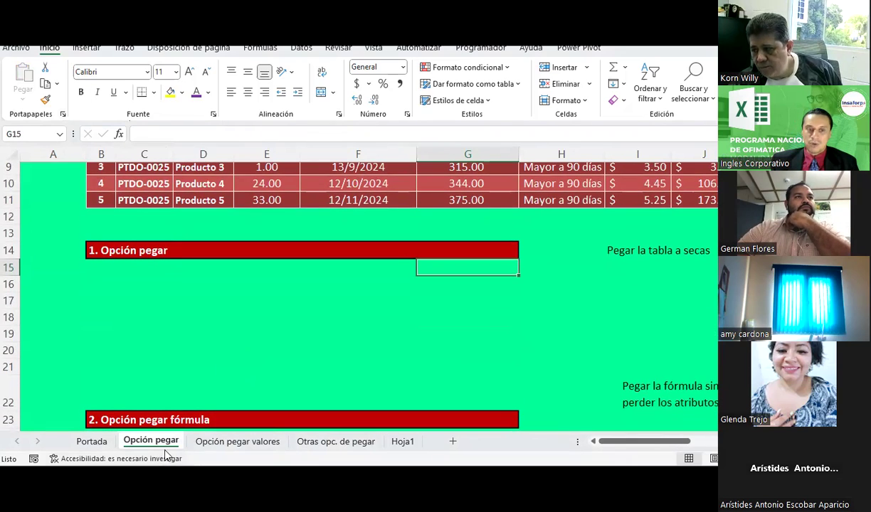
{"action": "scroll", "coordinate": [402, 319], "scroll_direction": "up", "scroll_amount": 2}
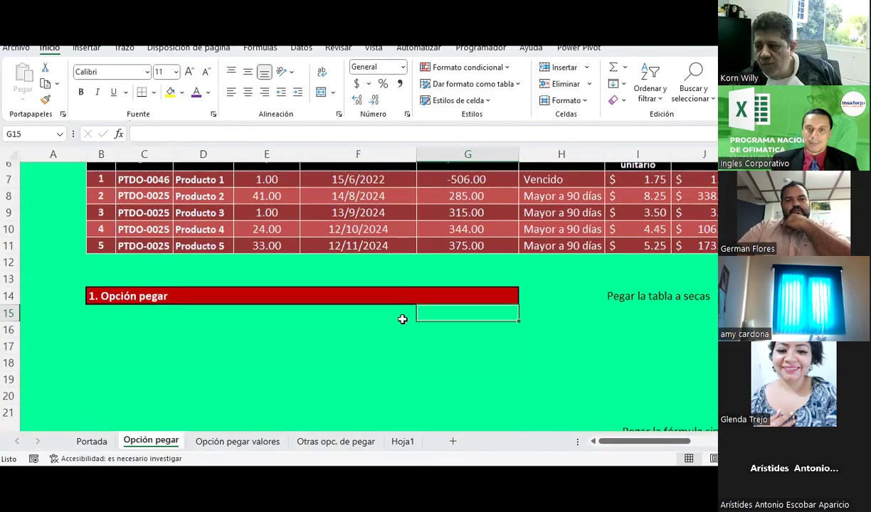
{"action": "scroll", "coordinate": [402, 319], "scroll_direction": "up", "scroll_amount": 1}
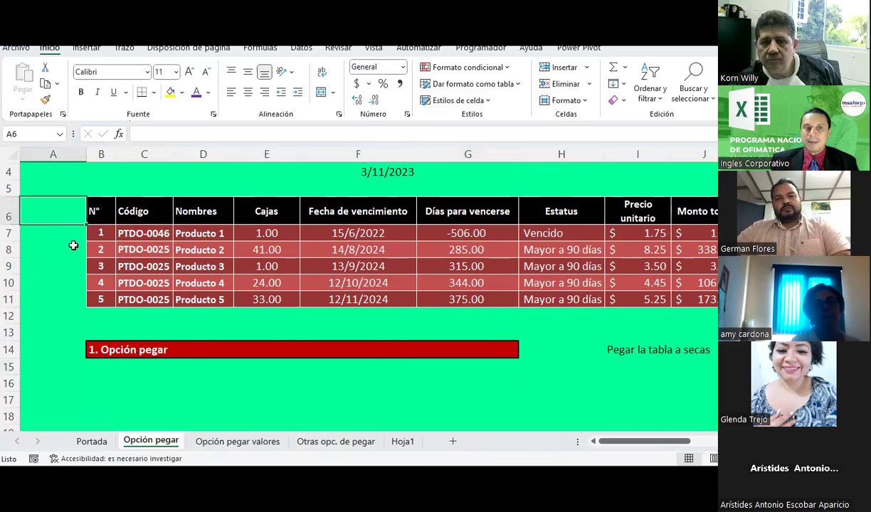
- Select the product table from the N° header in B6 through J11
{"action": "left_click_drag", "start_coordinate": [93, 212], "coordinate": [699, 300]}
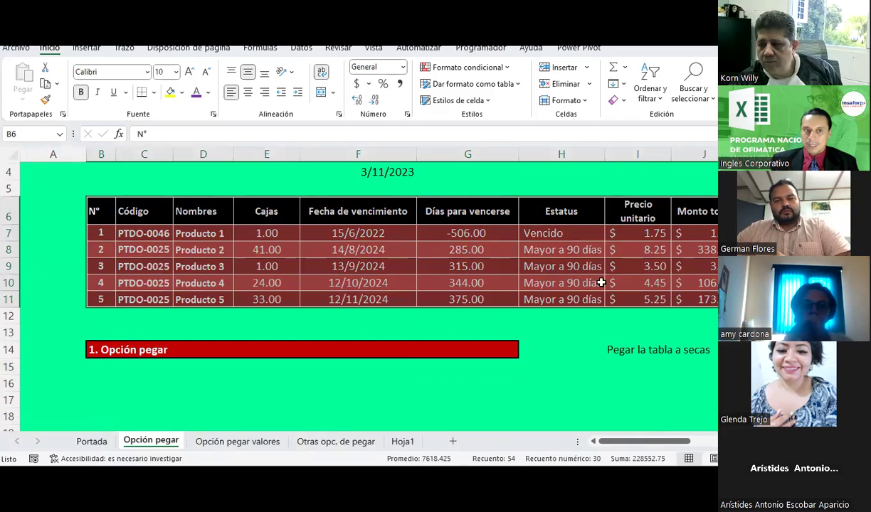
{"action": "left_click", "coordinate": [94, 208]}
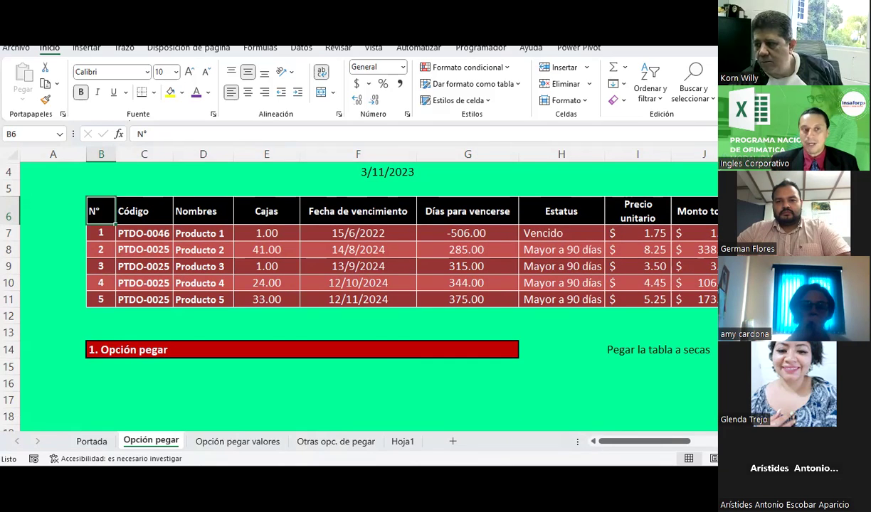
{"action": "left_click_drag", "start_coordinate": [101, 211], "coordinate": [683, 211]}
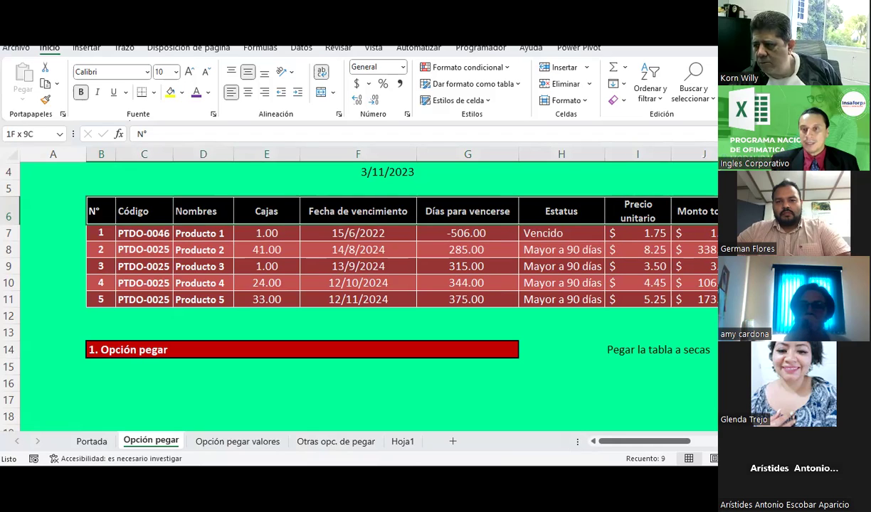
{"action": "left_click_drag", "start_coordinate": [683, 211], "coordinate": [683, 300]}
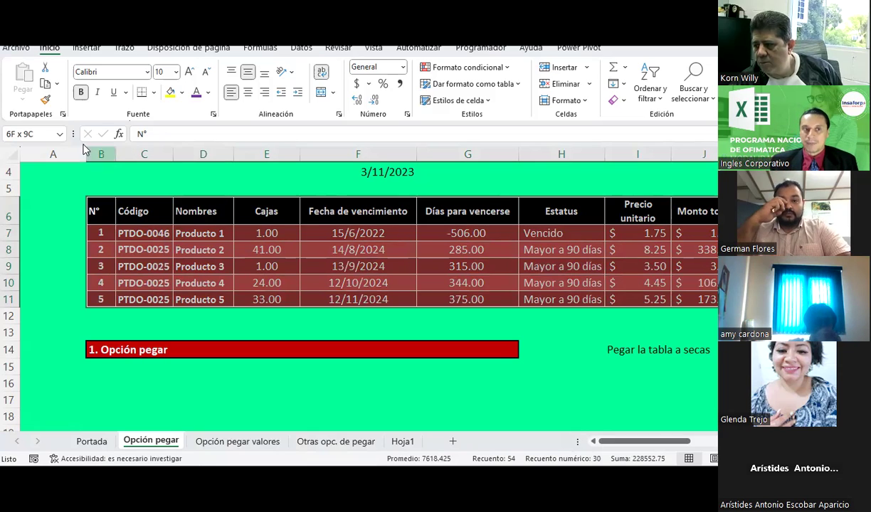
- Copy the product table and paste it at B16 with Pegar, keeping its original formatting
{"action": "left_click", "coordinate": [47, 88]}
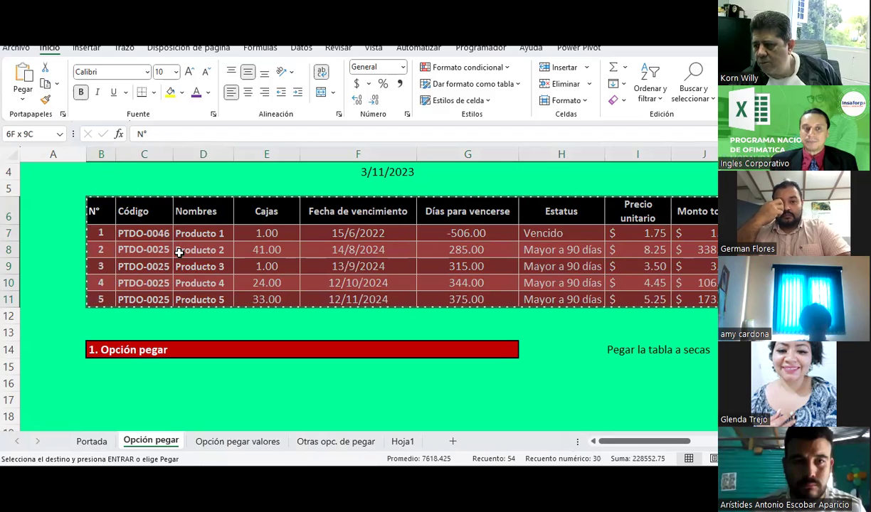
{"action": "scroll", "coordinate": [179, 253], "scroll_direction": "down", "scroll_amount": 3}
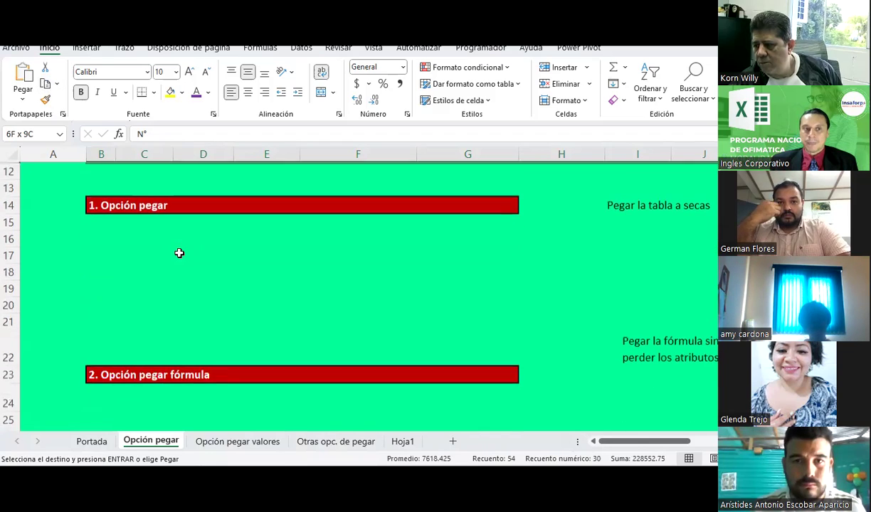
{"action": "left_click", "coordinate": [95, 233]}
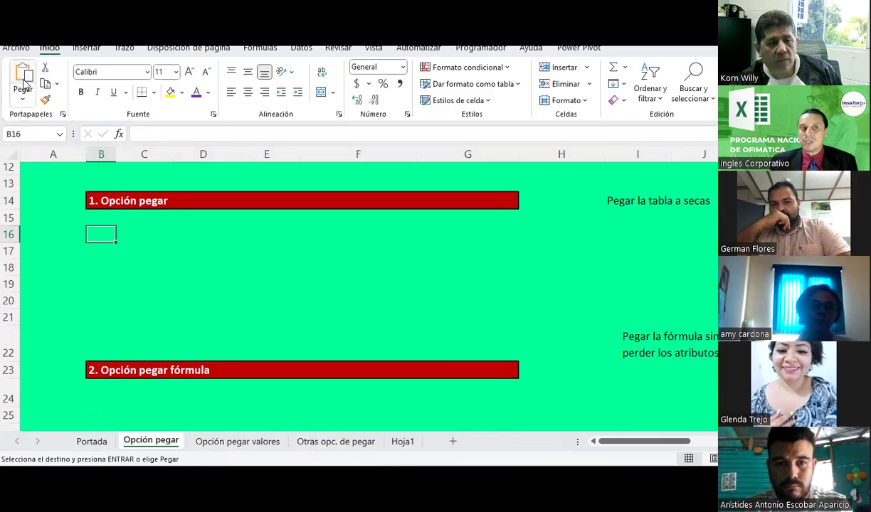
{"action": "right_click", "coordinate": [90, 232]}
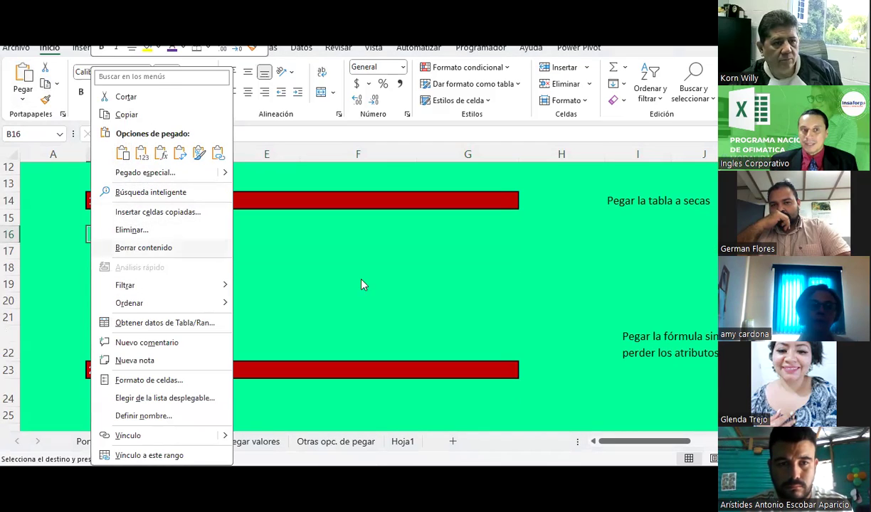
{"action": "key", "text": "Escape"}
{"action": "left_click", "coordinate": [25, 101]}
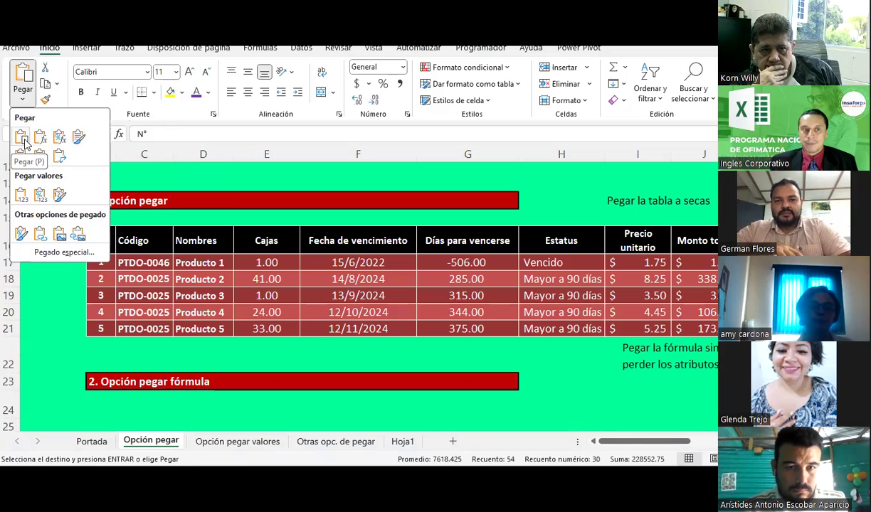
{"action": "left_click", "coordinate": [22, 139]}
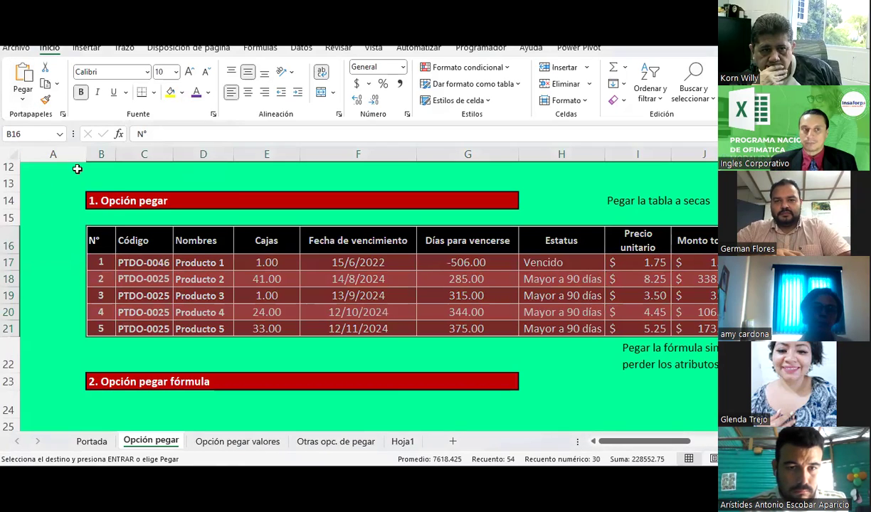
{"action": "left_click", "coordinate": [23, 100]}
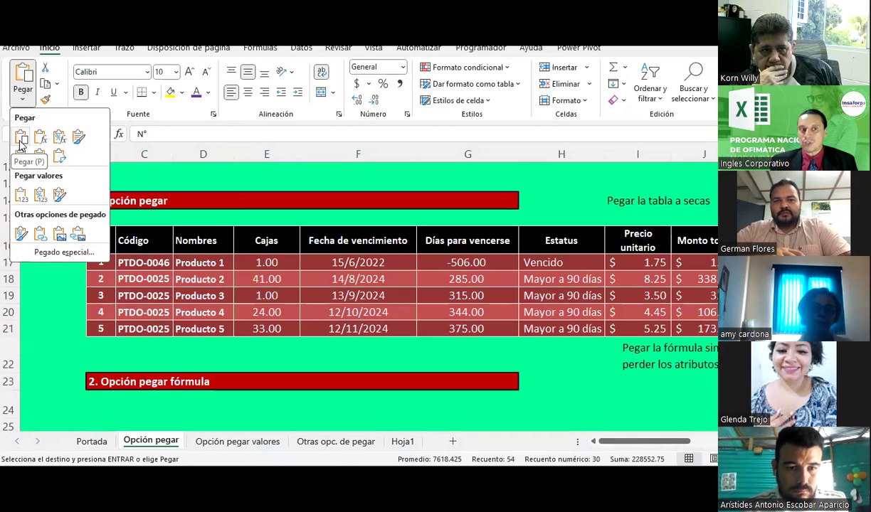
{"action": "left_click", "coordinate": [20, 145]}
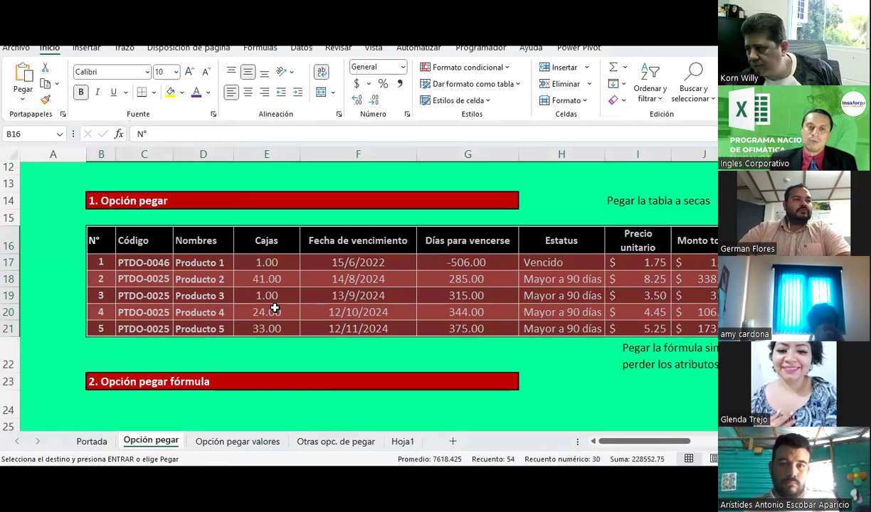
{"action": "left_click", "coordinate": [274, 308]}
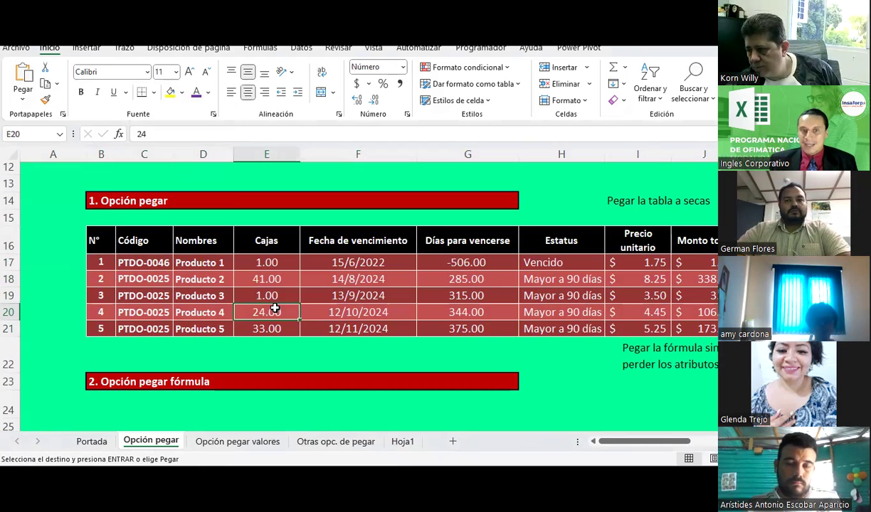
{"action": "scroll", "coordinate": [274, 308], "scroll_direction": "up", "scroll_amount": 2}
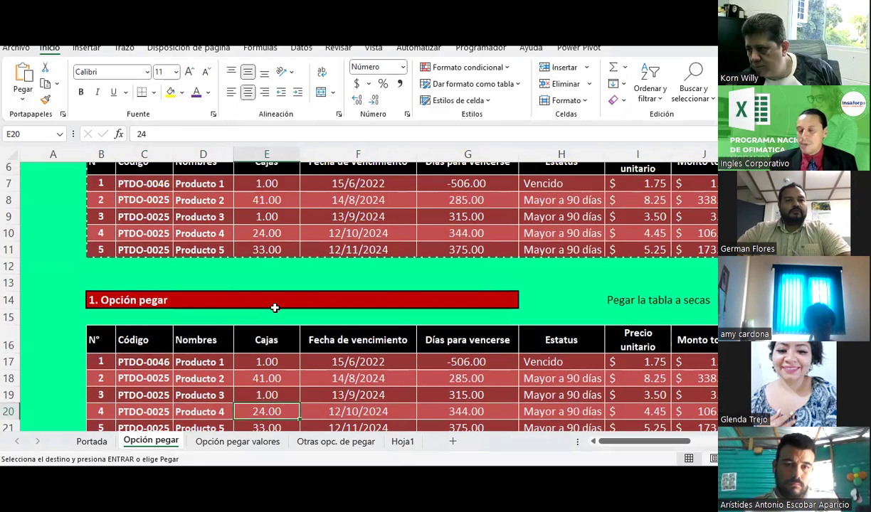
{"action": "scroll", "coordinate": [259, 281], "scroll_direction": "down", "scroll_amount": 1}
{"action": "left_click", "coordinate": [681, 310]}
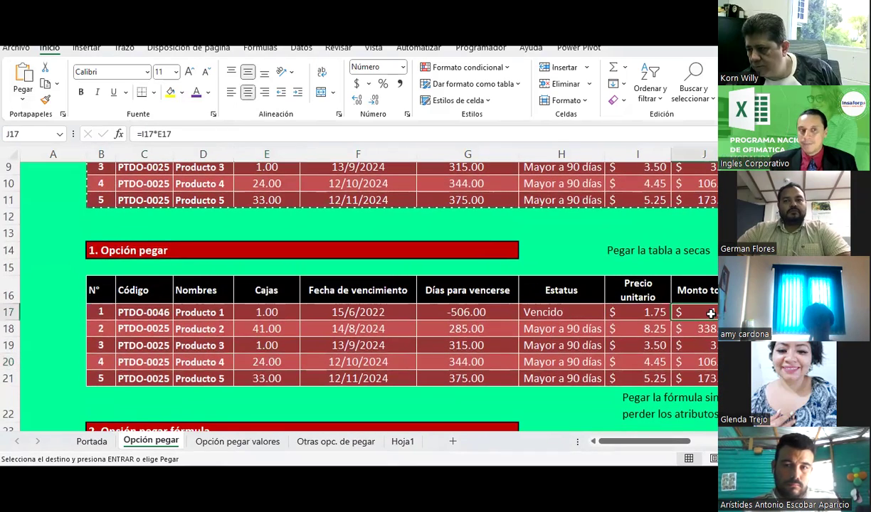
{"action": "scroll", "coordinate": [641, 249], "scroll_direction": "up", "scroll_amount": 2}
{"action": "scroll", "coordinate": [662, 245], "scroll_direction": "down", "scroll_amount": 3}
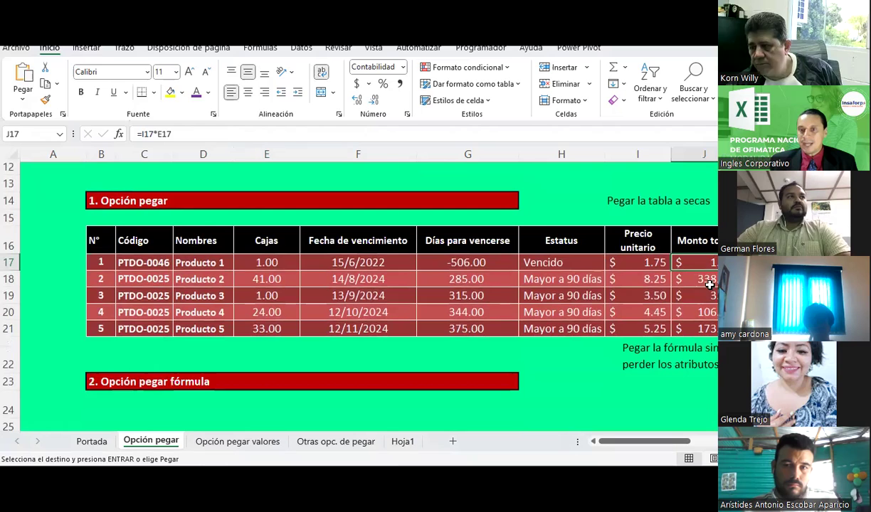
{"action": "triple_click", "coordinate": [161, 134]}
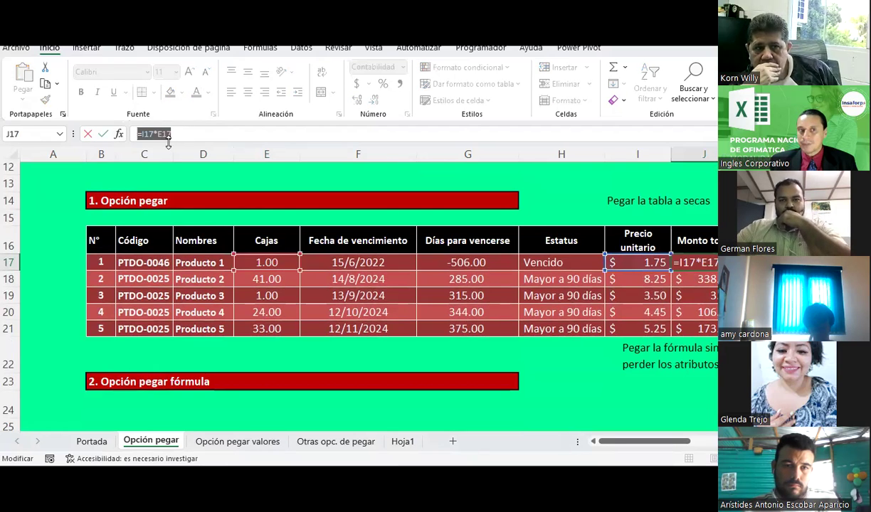
{"action": "key", "text": "Escape"}
{"action": "mouse_move", "coordinate": [95, 241]}
{"action": "left_mouse_down"}
{"action": "mouse_move", "coordinate": [713, 337]}
{"action": "mouse_move", "coordinate": [711, 321]}
{"action": "left_mouse_up"}
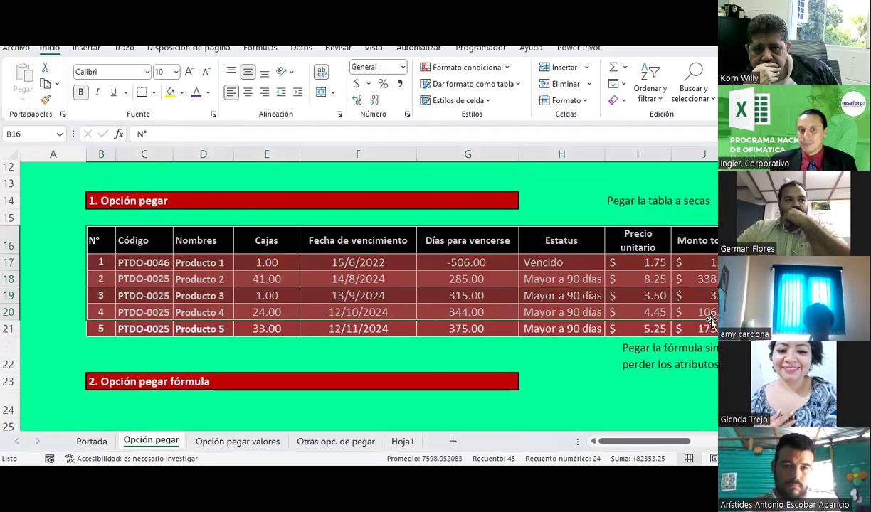
{"action": "left_click", "coordinate": [342, 281]}
{"action": "left_click", "coordinate": [438, 275]}
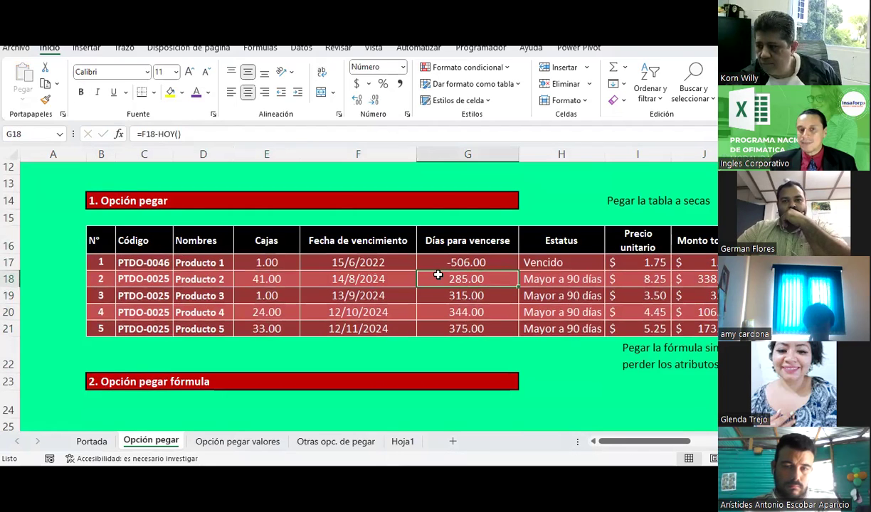
{"action": "left_click", "coordinate": [483, 259]}
{"action": "left_click", "coordinate": [440, 242]}
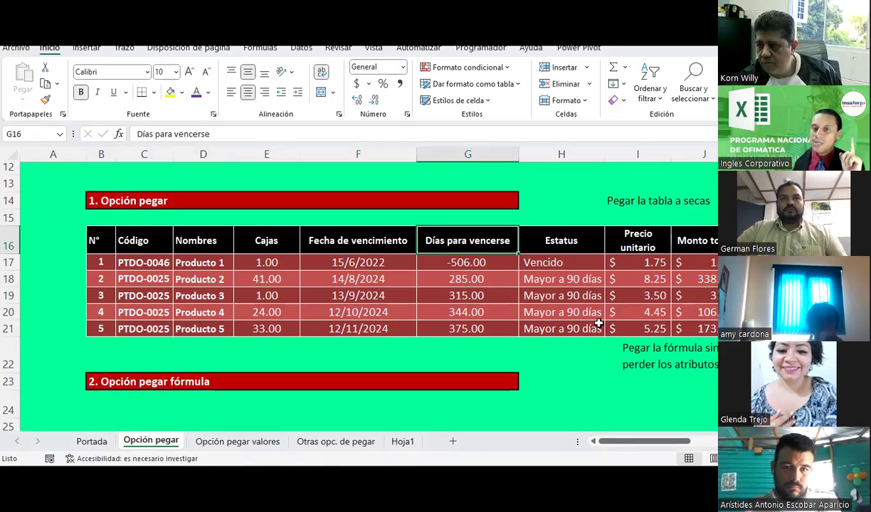
{"action": "left_click", "coordinate": [704, 263]}
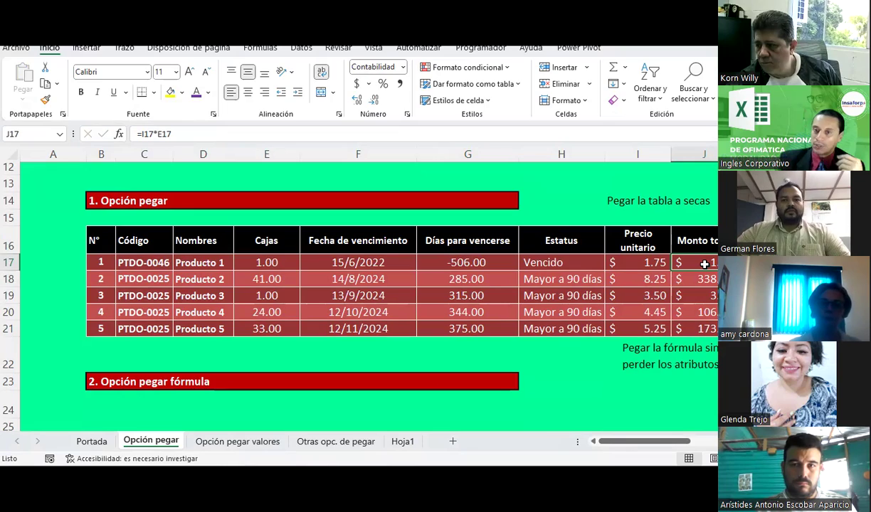
{"action": "scroll", "coordinate": [704, 264], "scroll_direction": "up", "scroll_amount": 1}
{"action": "scroll", "coordinate": [704, 264], "scroll_direction": "up", "scroll_amount": 2}
{"action": "scroll", "coordinate": [705, 264], "scroll_direction": "up", "scroll_amount": 1}
{"action": "scroll", "coordinate": [704, 264], "scroll_direction": "down", "scroll_amount": 2}
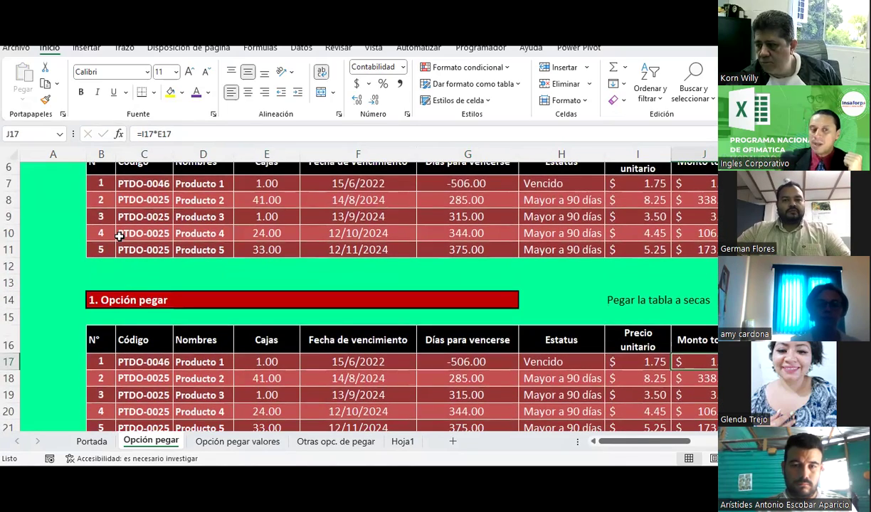
{"action": "scroll", "coordinate": [119, 236], "scroll_direction": "up", "scroll_amount": 2}
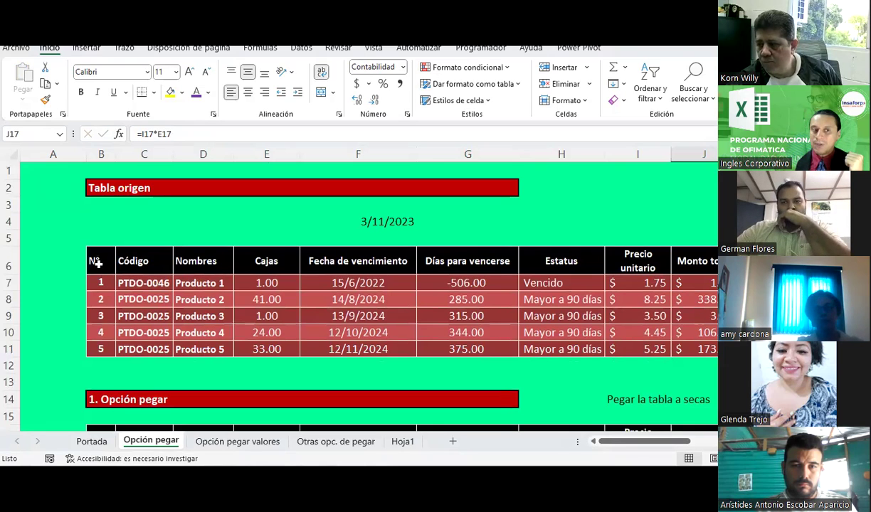
- Select the source table B6:J11, from the N° header to the Producto 5 row
{"action": "left_click_drag", "start_coordinate": [97, 262], "coordinate": [700, 348]}
{"action": "left_click", "coordinate": [98, 261]}
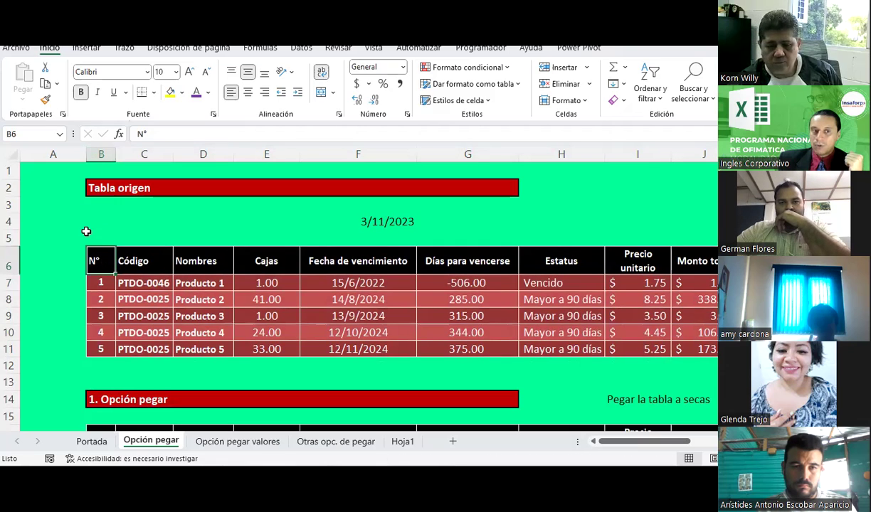
{"action": "scroll", "coordinate": [114, 270], "scroll_direction": "down", "scroll_amount": 3}
{"action": "left_click", "coordinate": [93, 289]}
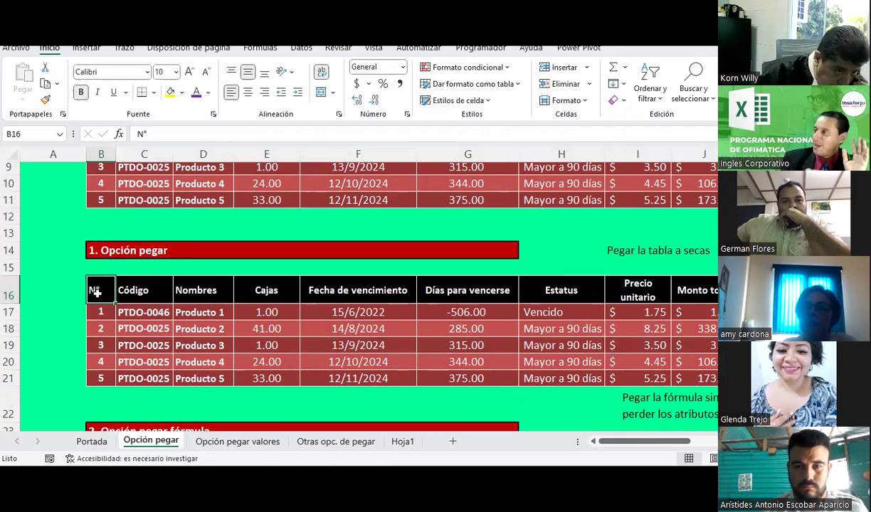
{"action": "scroll", "coordinate": [171, 253], "scroll_direction": "up", "scroll_amount": 2}
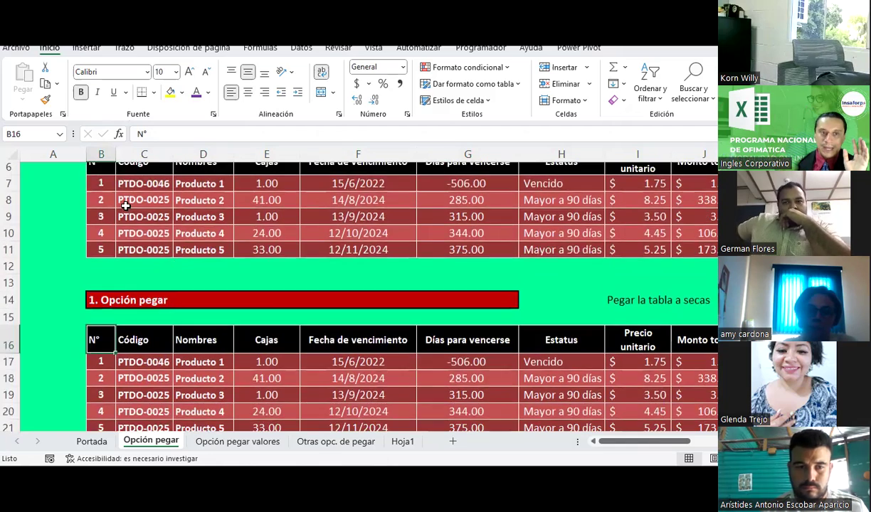
{"action": "left_click_drag", "start_coordinate": [100, 212], "coordinate": [206, 250]}
{"action": "left_click_drag", "start_coordinate": [445, 292], "coordinate": [694, 288]}
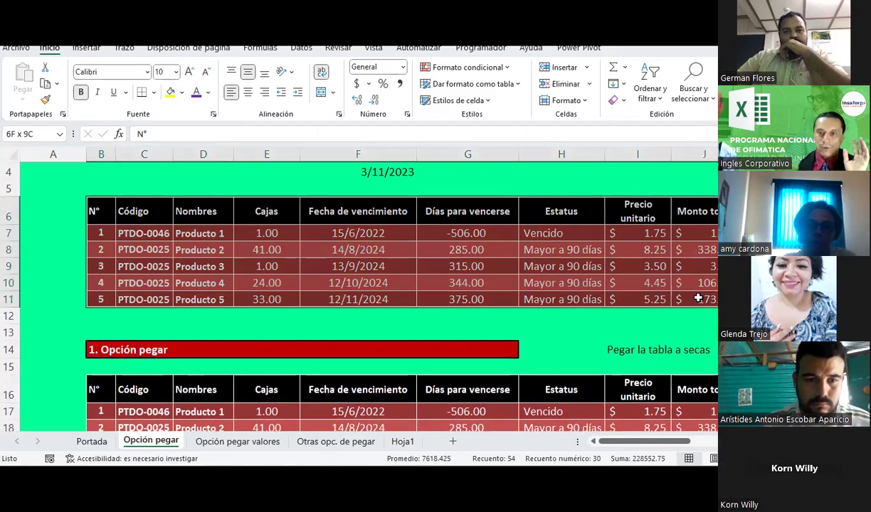
- Copy the source table and review the Pegar dropdown options without pasting anything
{"action": "left_click", "coordinate": [48, 86]}
{"action": "left_click", "coordinate": [22, 99]}
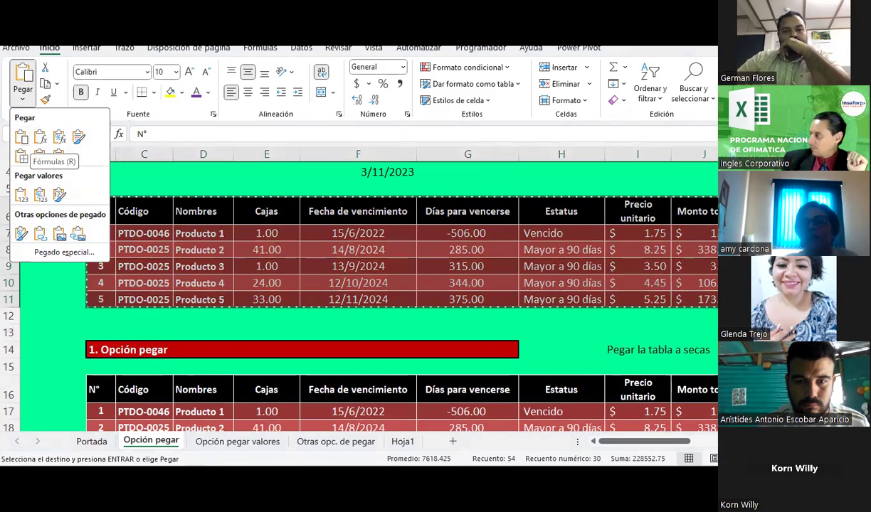
{"action": "key", "text": "Escape"}
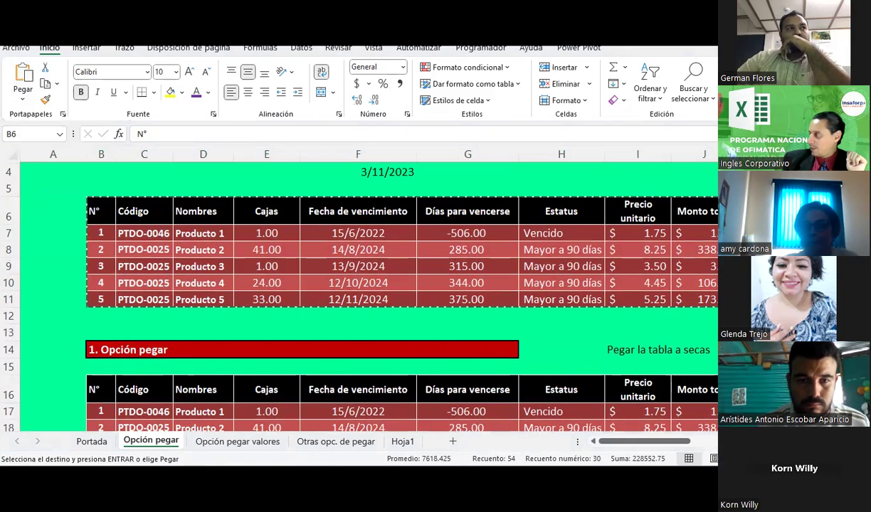
{"action": "left_click", "coordinate": [22, 99]}
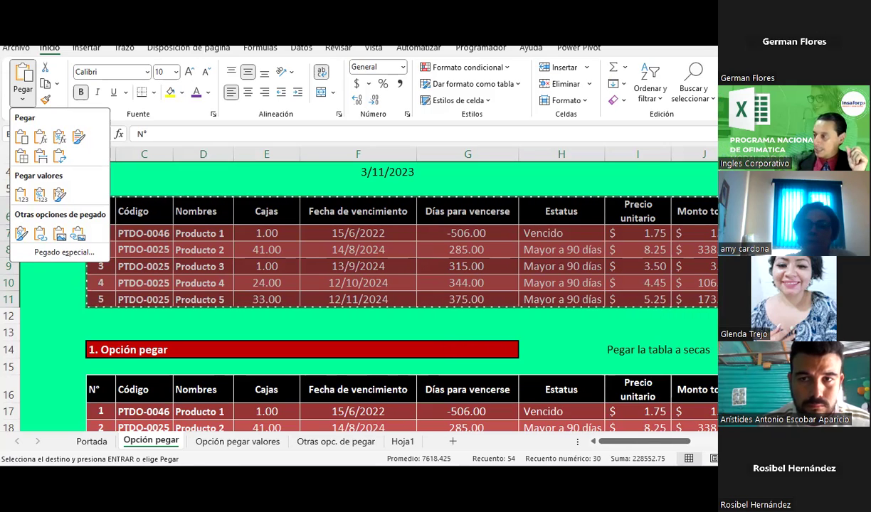
{"action": "key", "text": "Escape"}
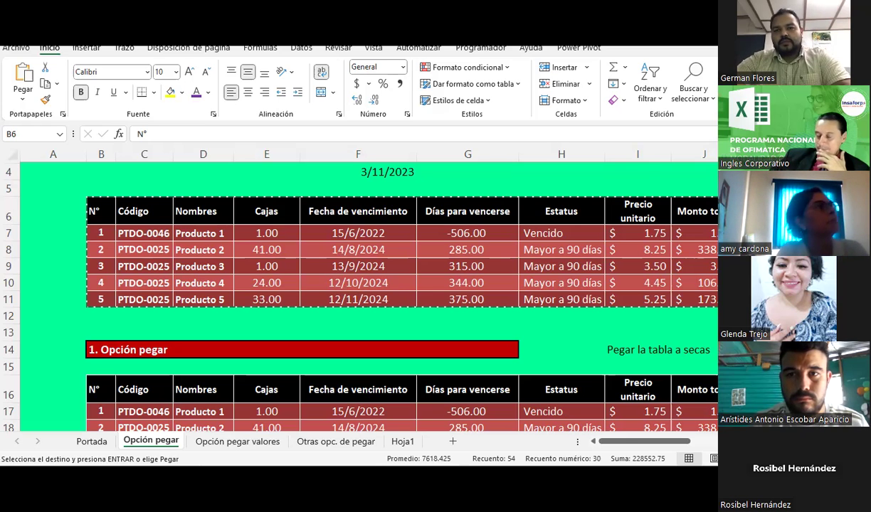
{"action": "left_click", "coordinate": [22, 99]}
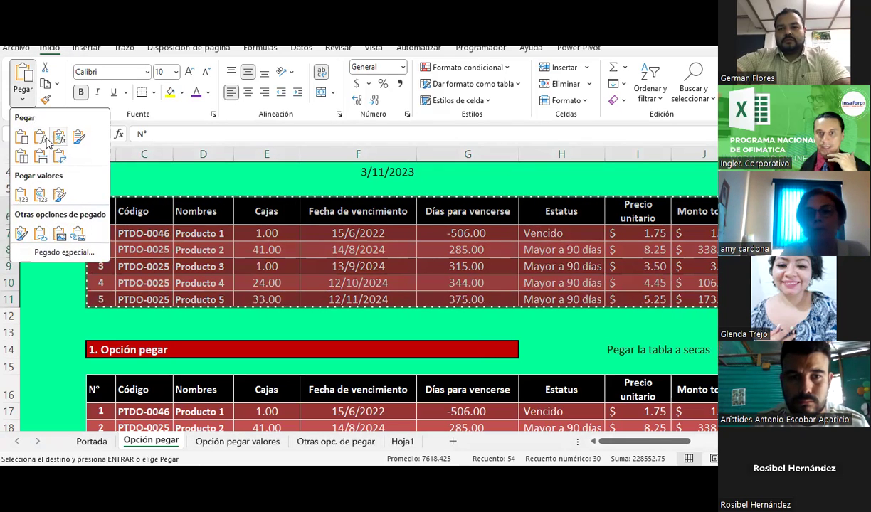
{"action": "key", "text": "Escape"}
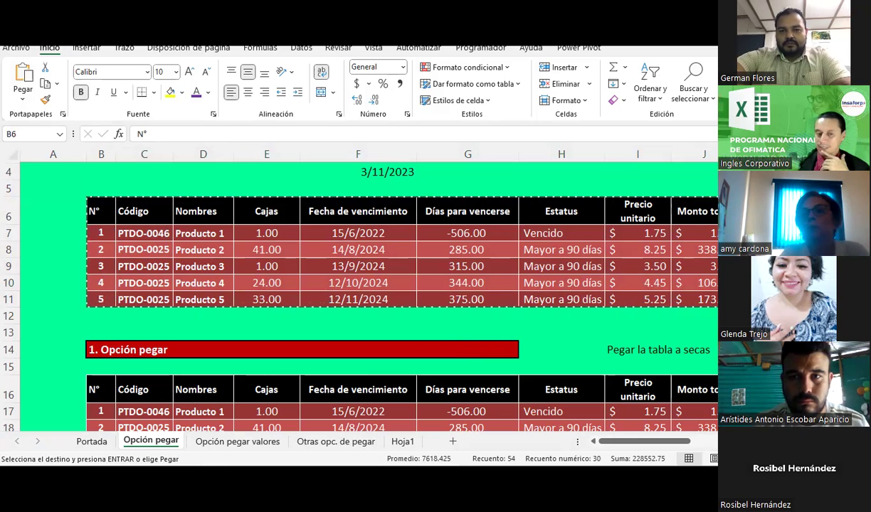
{"action": "left_click_drag", "start_coordinate": [100, 212], "coordinate": [704, 313]}
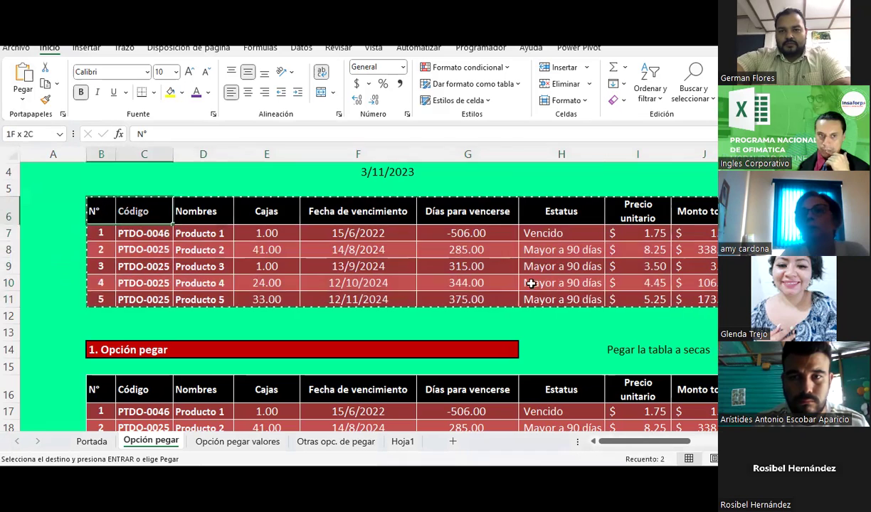
{"action": "left_click_drag", "start_coordinate": [706, 64], "coordinate": [706, 64]}
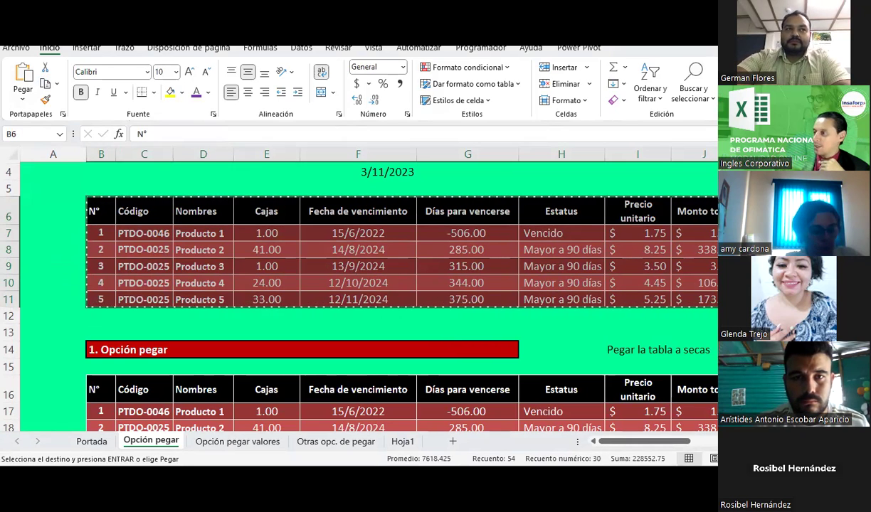
{"action": "left_click", "coordinate": [248, 264]}
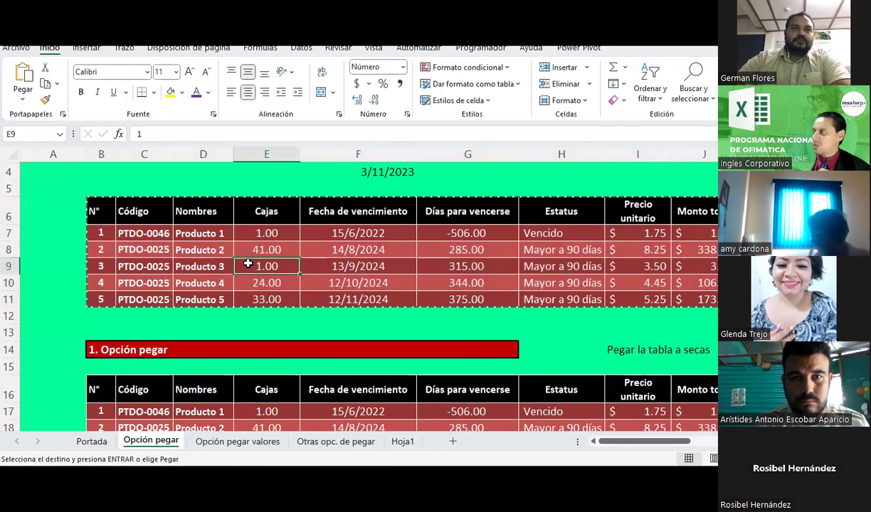
{"action": "left_click_drag", "start_coordinate": [98, 213], "coordinate": [700, 303]}
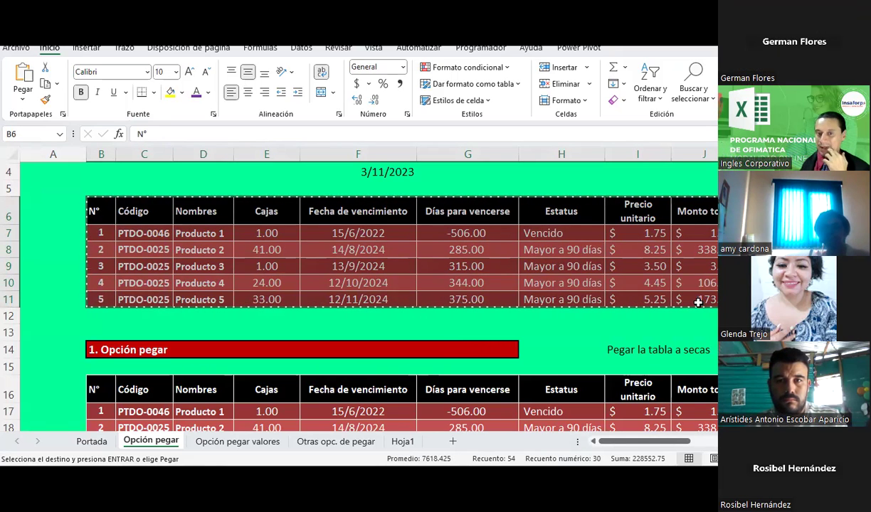
{"action": "scroll", "coordinate": [321, 217], "scroll_direction": "down", "scroll_amount": 2}
{"action": "scroll", "coordinate": [320, 219], "scroll_direction": "up", "scroll_amount": 3}
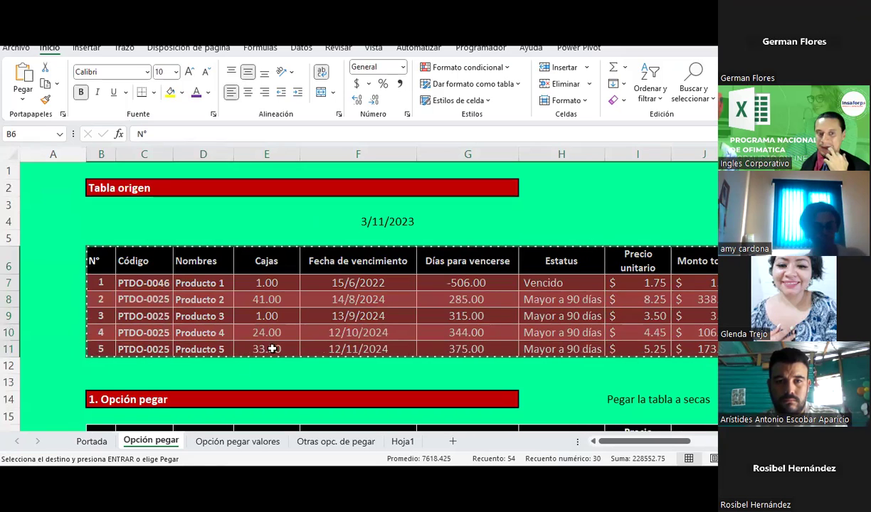
{"action": "scroll", "coordinate": [175, 259], "scroll_direction": "down", "scroll_amount": 4}
{"action": "scroll", "coordinate": [175, 259], "scroll_direction": "down", "scroll_amount": 1}
{"action": "scroll", "coordinate": [175, 259], "scroll_direction": "up", "scroll_amount": 2}
{"action": "scroll", "coordinate": [151, 287], "scroll_direction": "up", "scroll_amount": 1}
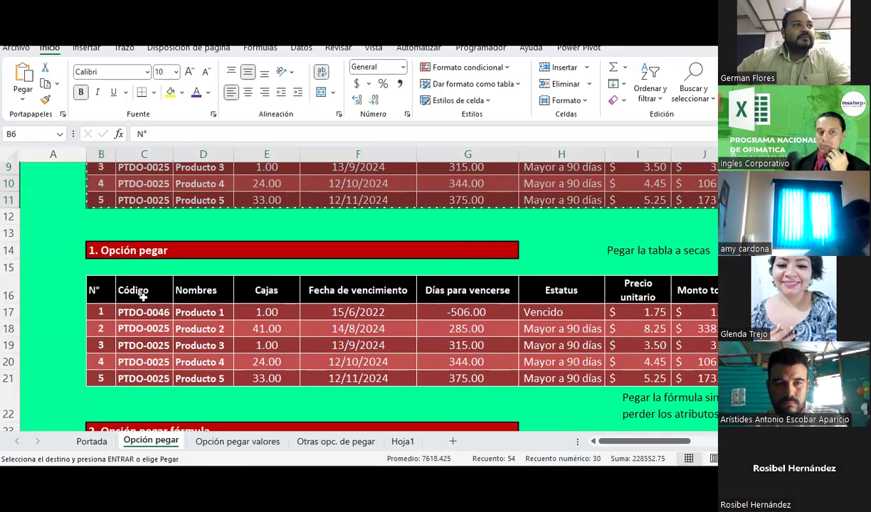
{"action": "left_click", "coordinate": [98, 291]}
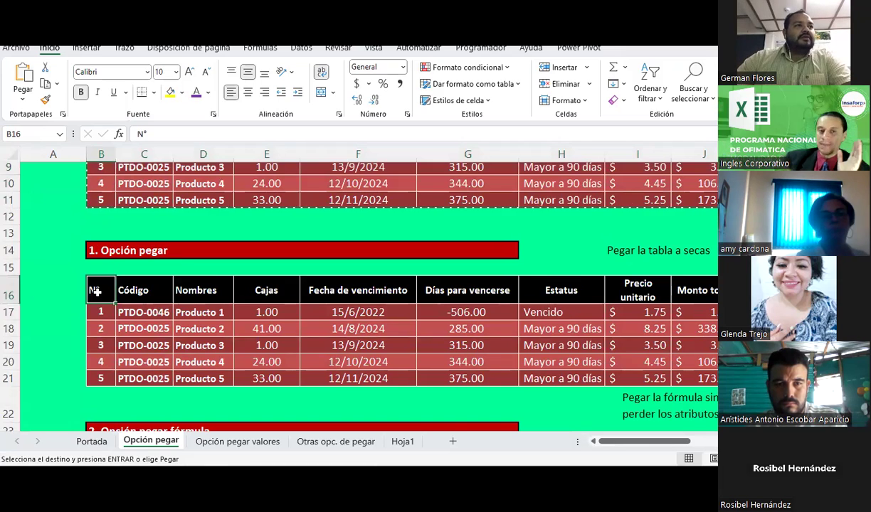
{"action": "scroll", "coordinate": [120, 279], "scroll_direction": "down", "scroll_amount": 2}
{"action": "scroll", "coordinate": [121, 278], "scroll_direction": "down", "scroll_amount": 2}
{"action": "scroll", "coordinate": [120, 278], "scroll_direction": "down", "scroll_amount": 1}
{"action": "scroll", "coordinate": [120, 277], "scroll_direction": "up", "scroll_amount": 1}
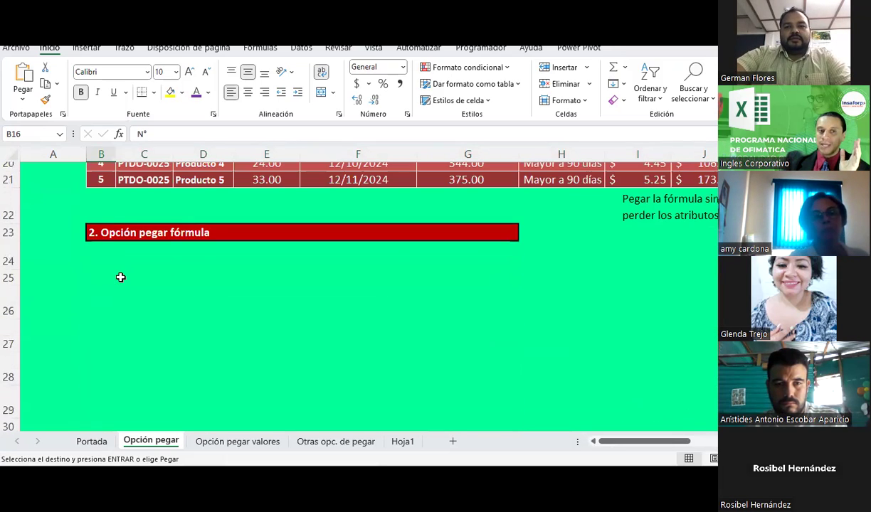
- Reselect the Tabla origen table B6:J11 to copy it again
{"action": "left_click_drag", "start_coordinate": [100, 278], "coordinate": [700, 423]}
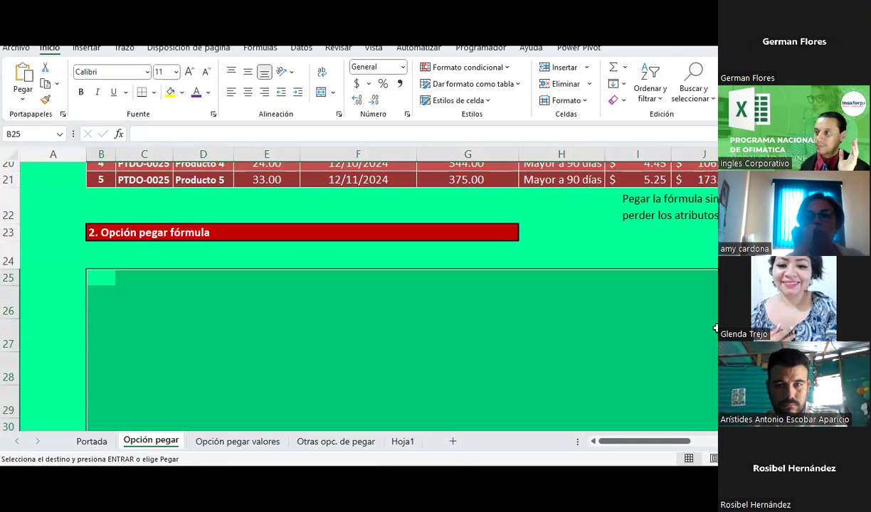
{"action": "scroll", "coordinate": [498, 321], "scroll_direction": "down", "scroll_amount": 1}
{"action": "scroll", "coordinate": [355, 306], "scroll_direction": "up", "scroll_amount": 1}
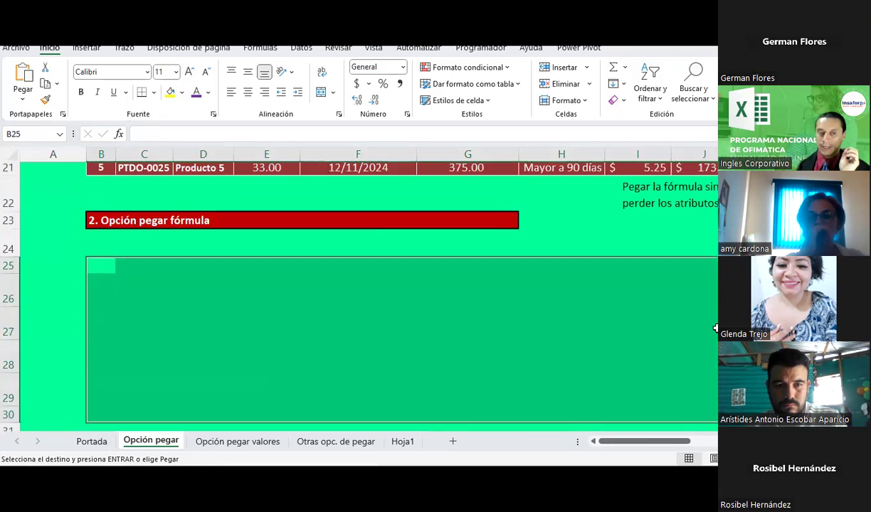
{"action": "scroll", "coordinate": [179, 298], "scroll_direction": "up", "scroll_amount": 1}
{"action": "scroll", "coordinate": [180, 297], "scroll_direction": "up", "scroll_amount": 1}
{"action": "scroll", "coordinate": [179, 297], "scroll_direction": "up", "scroll_amount": 2}
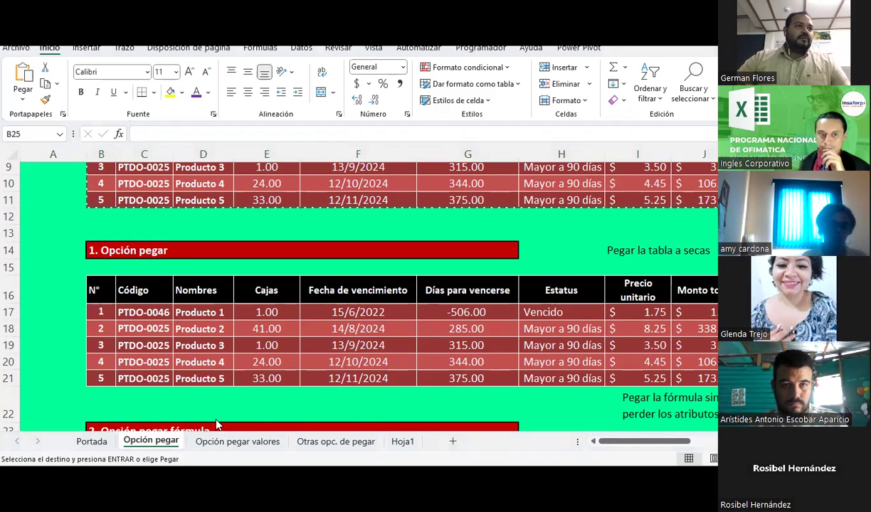
{"action": "scroll", "coordinate": [187, 292], "scroll_direction": "up", "scroll_amount": 3}
{"action": "left_click", "coordinate": [191, 292]}
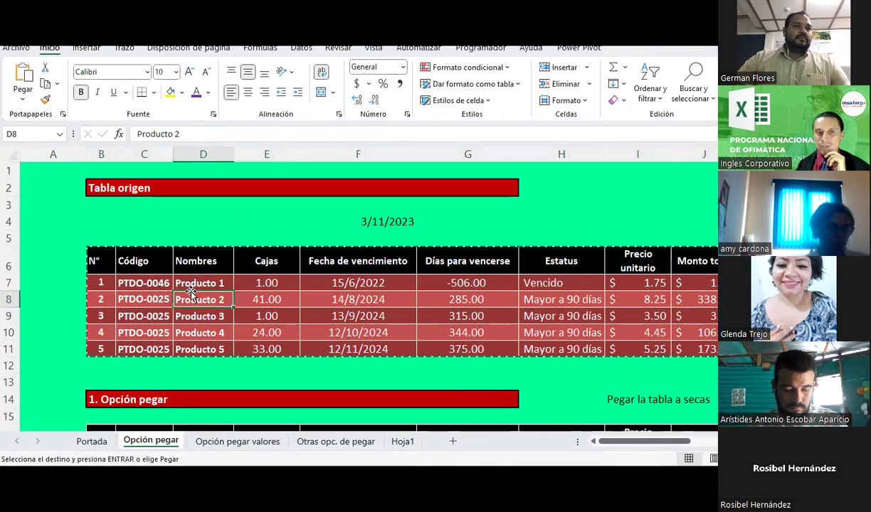
{"action": "left_click_drag", "start_coordinate": [93, 258], "coordinate": [683, 351]}
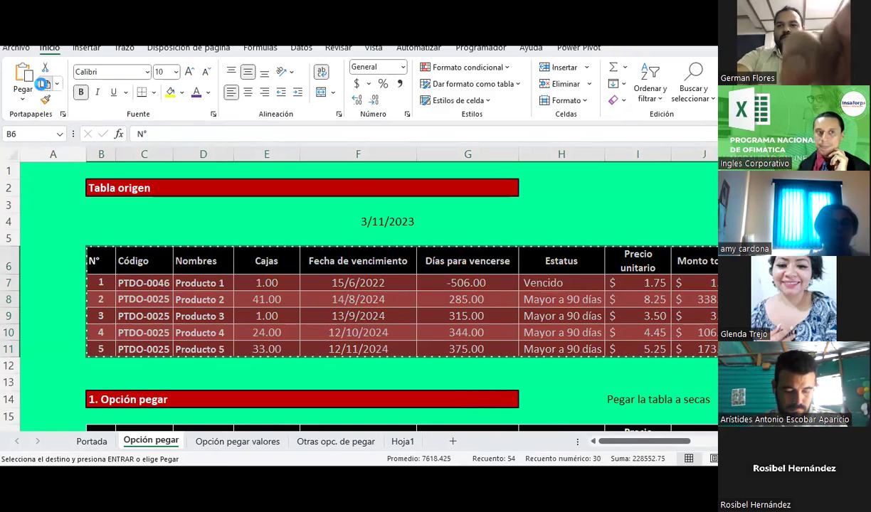
- Select cell B25 beneath the 2. Opción pegar fórmula heading
{"action": "scroll", "coordinate": [156, 269], "scroll_direction": "down", "scroll_amount": 4}
{"action": "scroll", "coordinate": [156, 270], "scroll_direction": "down", "scroll_amount": 2}
{"action": "scroll", "coordinate": [156, 268], "scroll_direction": "down", "scroll_amount": 1}
{"action": "scroll", "coordinate": [155, 268], "scroll_direction": "up", "scroll_amount": 1}
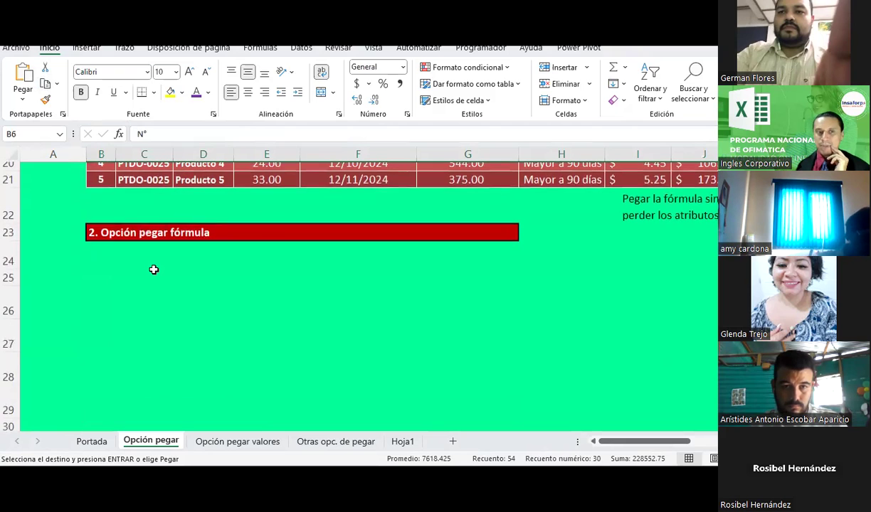
{"action": "left_click", "coordinate": [101, 278]}
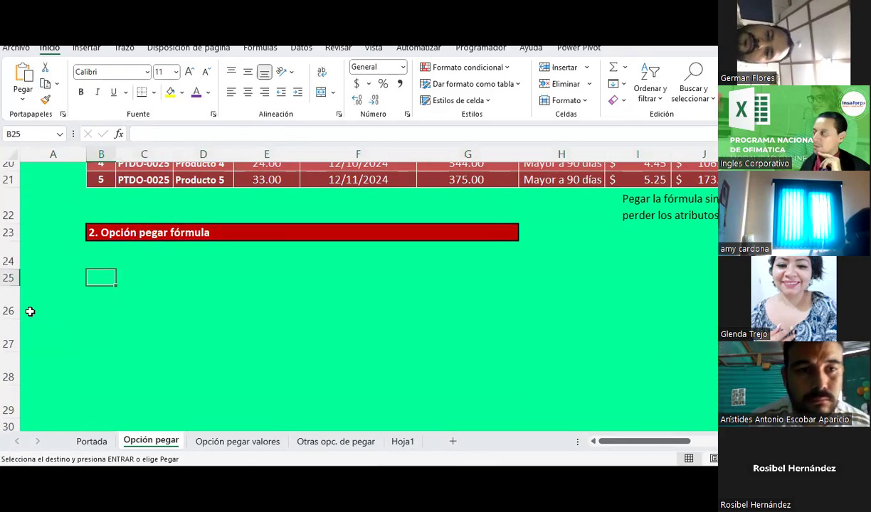
- Paste only the formulas at B25 and inspect the days-to-expiry and expiry date columns
{"action": "left_click", "coordinate": [28, 99]}
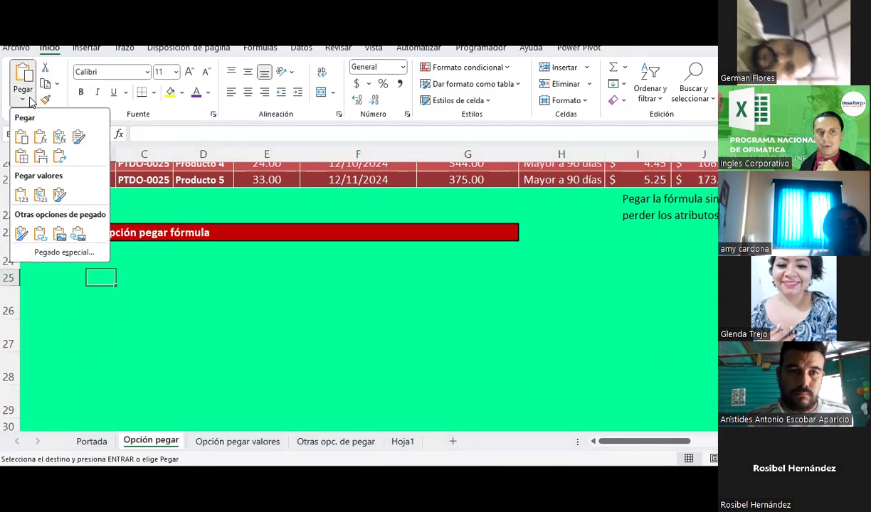
{"action": "left_click", "coordinate": [40, 143]}
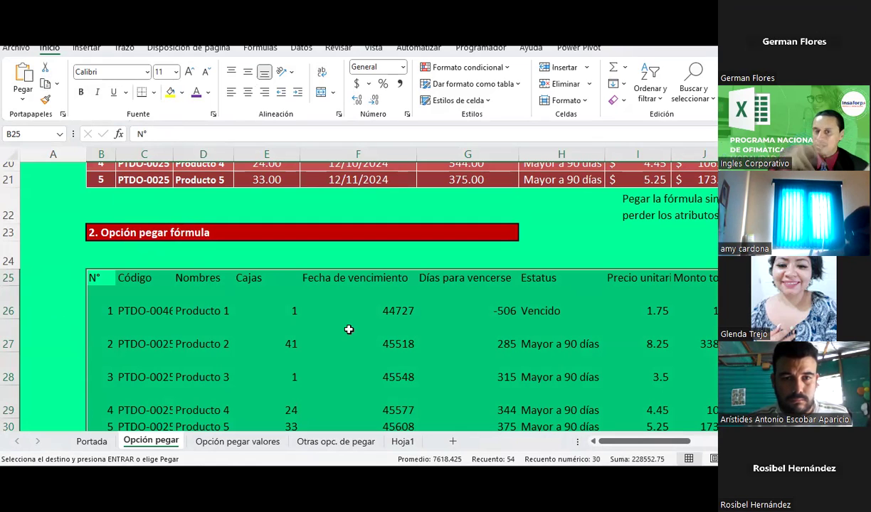
{"action": "scroll", "coordinate": [349, 330], "scroll_direction": "down", "scroll_amount": 2}
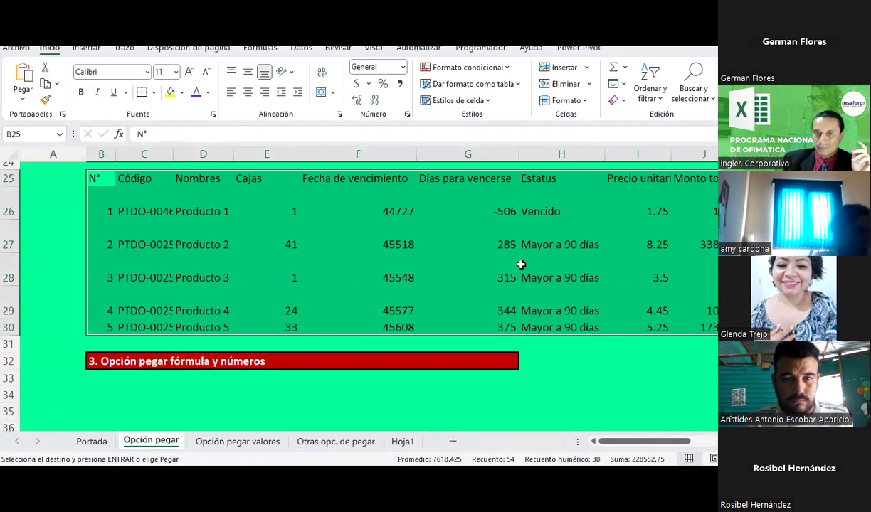
{"action": "left_click", "coordinate": [507, 213]}
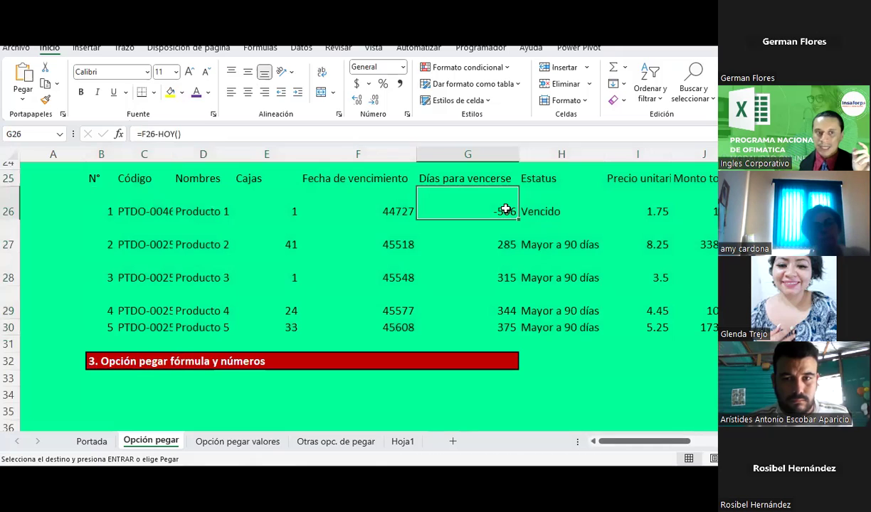
{"action": "left_click", "coordinate": [504, 244]}
{"action": "left_click", "coordinate": [502, 279]}
{"action": "left_click_drag", "start_coordinate": [393, 210], "coordinate": [412, 335]}
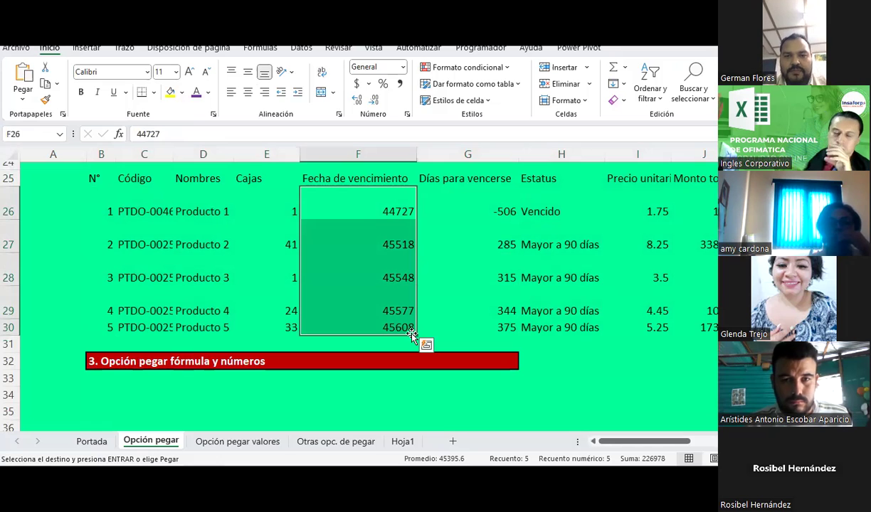
- Compare the pasted product codes and names with the formatted codes in section 1
{"action": "left_click", "coordinate": [127, 208]}
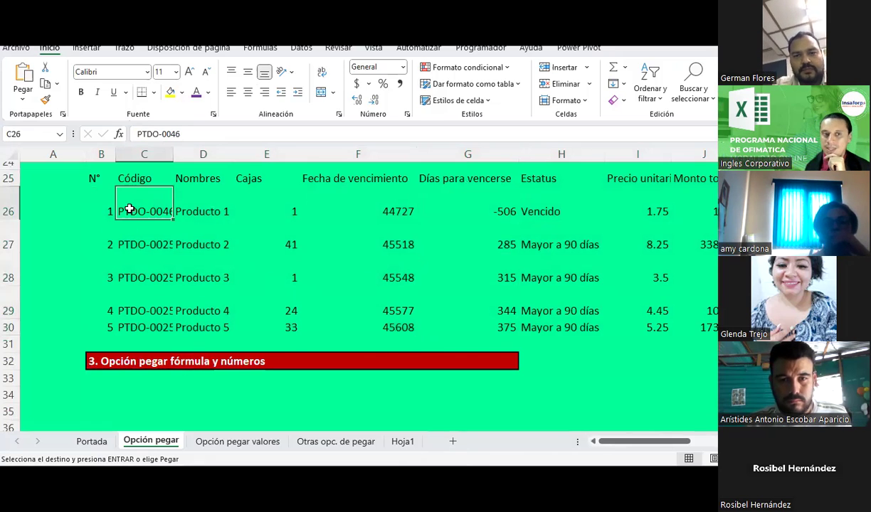
{"action": "left_click", "coordinate": [209, 211]}
{"action": "key", "text": "Down"}
{"action": "key", "text": "Down"}
{"action": "scroll", "coordinate": [180, 253], "scroll_direction": "up", "scroll_amount": 3}
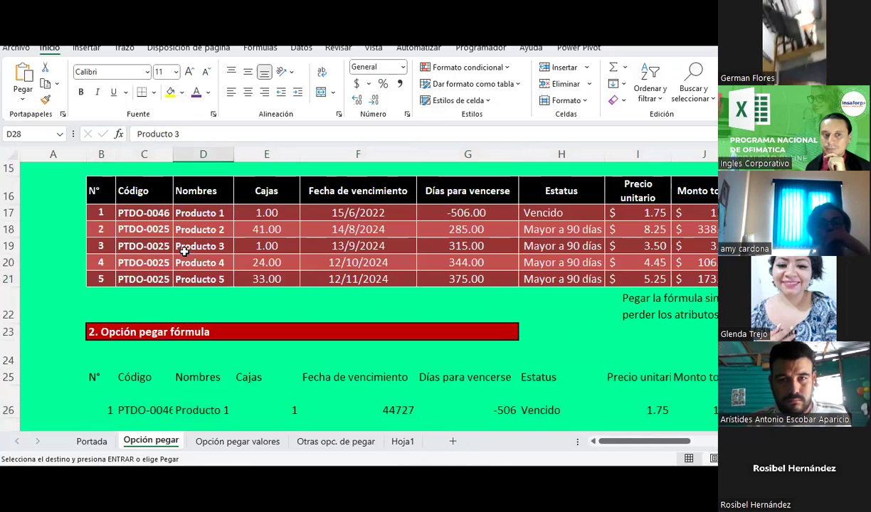
{"action": "scroll", "coordinate": [180, 254], "scroll_direction": "down", "scroll_amount": 2}
{"action": "left_click", "coordinate": [151, 311]}
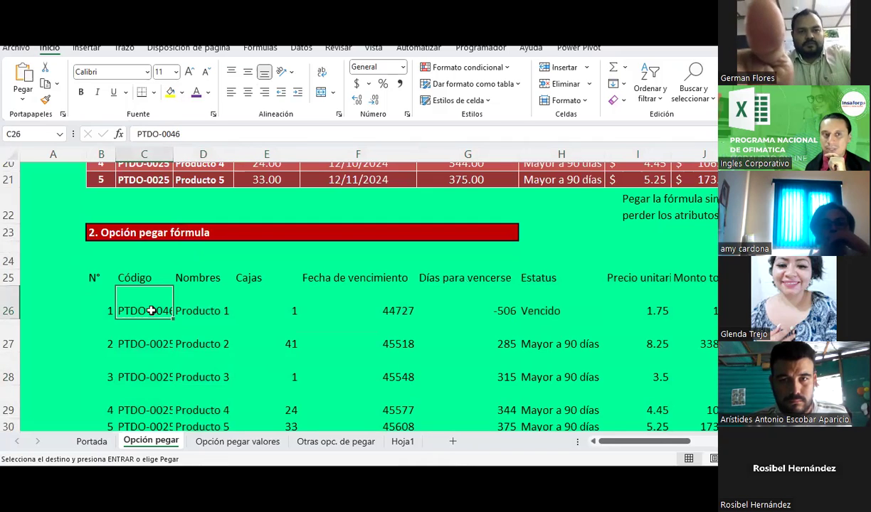
{"action": "left_click", "coordinate": [143, 180]}
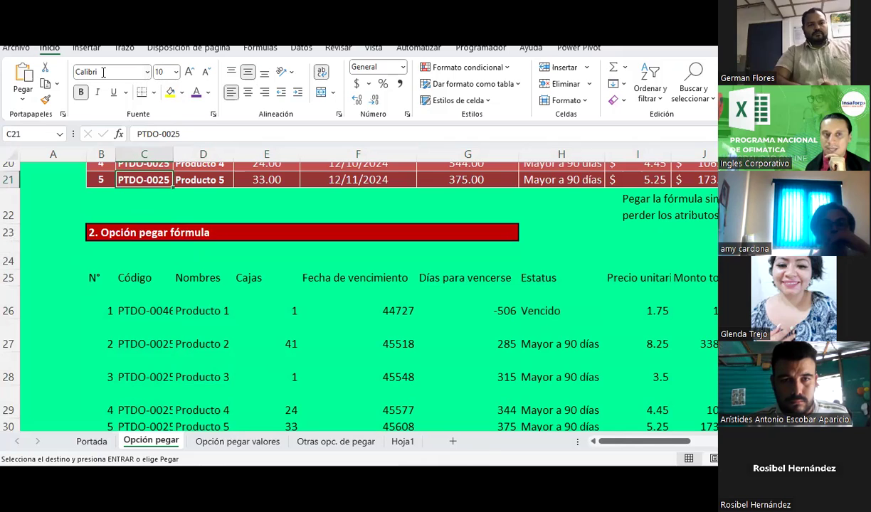
{"action": "left_click", "coordinate": [146, 311]}
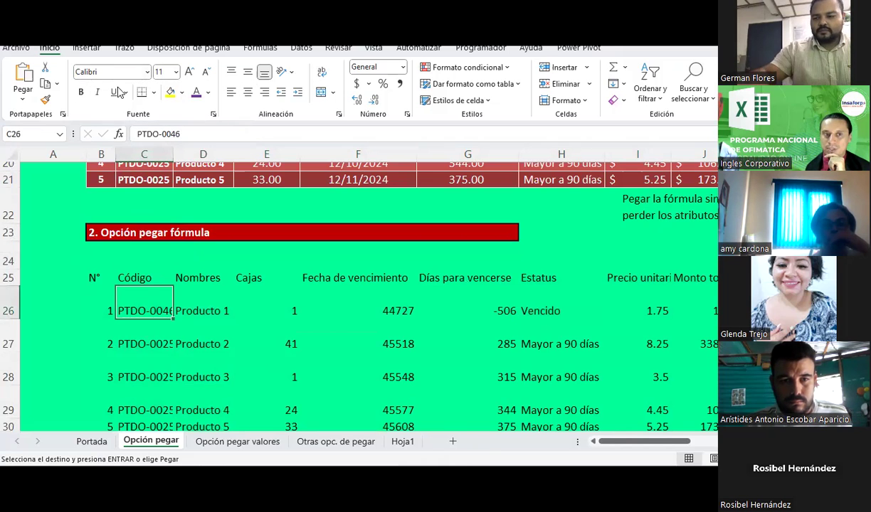
- Check the total formulas in J26 through J30, then undo the formulas-only paste
{"action": "left_click", "coordinate": [715, 308]}
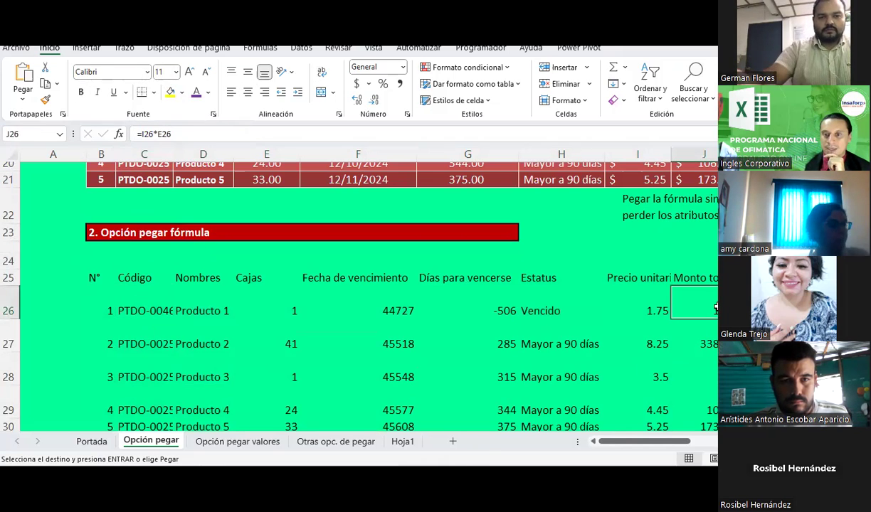
{"action": "left_click", "coordinate": [684, 333]}
{"action": "left_click", "coordinate": [682, 365]}
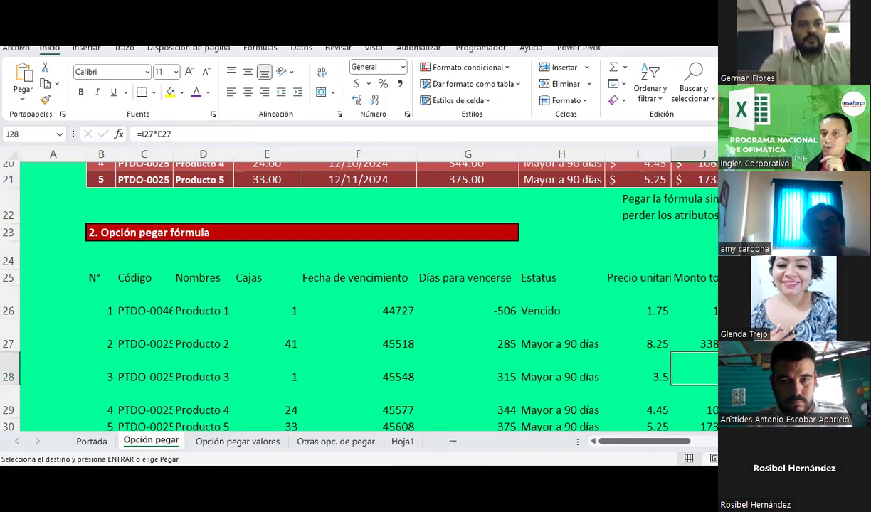
{"action": "scroll", "coordinate": [685, 386], "scroll_direction": "down", "scroll_amount": 1}
{"action": "left_click", "coordinate": [687, 341]}
{"action": "left_click", "coordinate": [687, 358]}
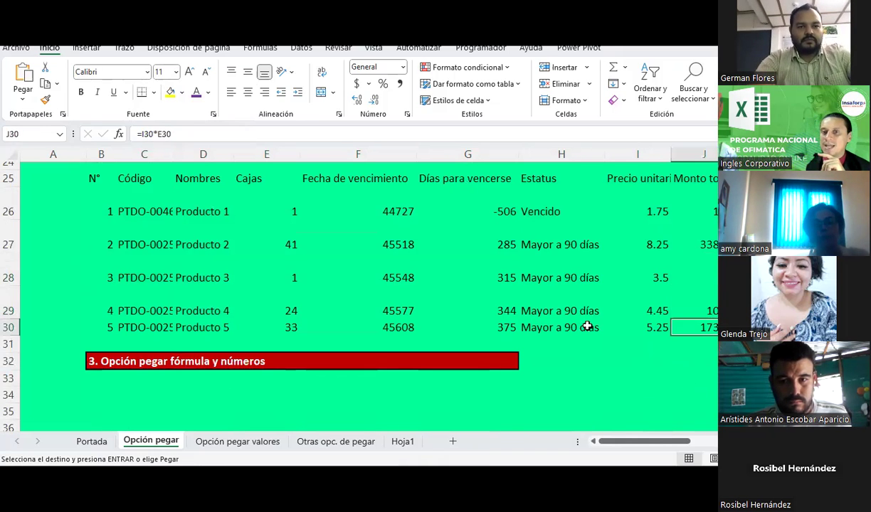
{"action": "scroll", "coordinate": [238, 326], "scroll_direction": "up", "scroll_amount": 1}
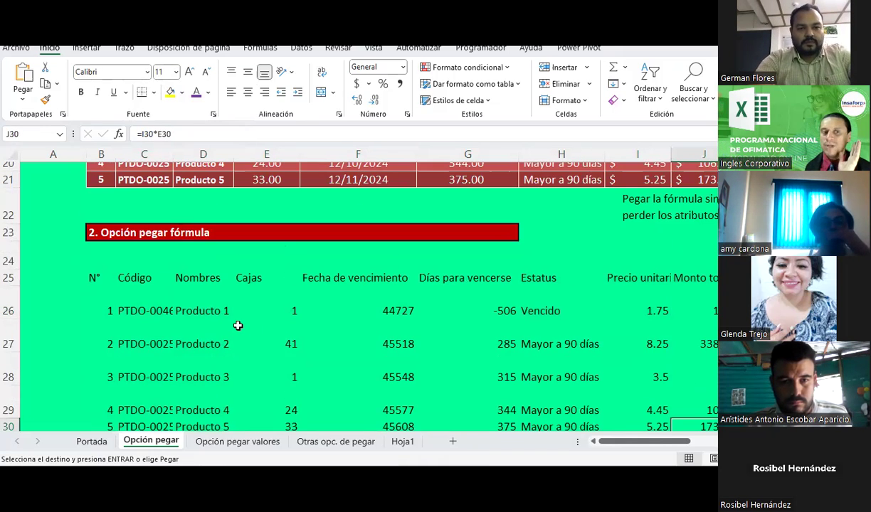
{"action": "scroll", "coordinate": [238, 326], "scroll_direction": "down", "scroll_amount": 1}
{"action": "key", "text": "ctrl+z"}
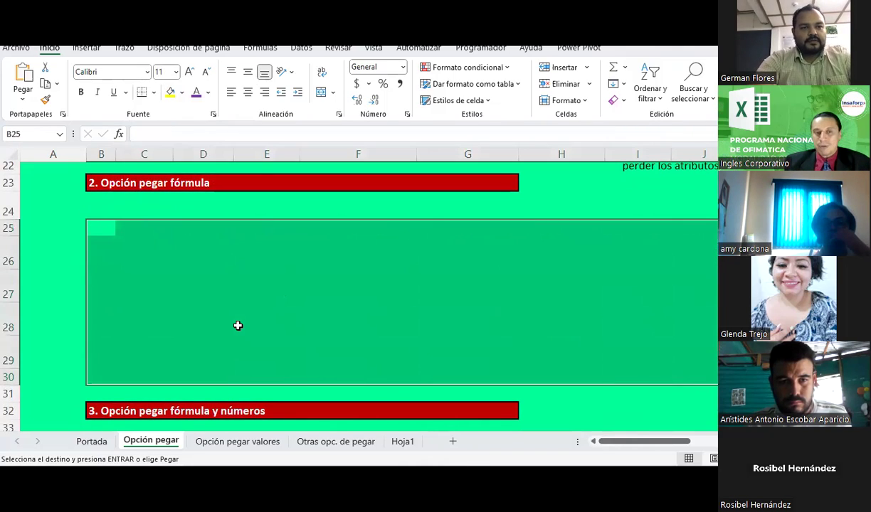
- Paste the Tabla origen table at B25 keeping its source formatting
{"action": "scroll", "coordinate": [238, 326], "scroll_direction": "up", "scroll_amount": 5}
{"action": "scroll", "coordinate": [217, 306], "scroll_direction": "up", "scroll_amount": 2}
{"action": "left_click_drag", "start_coordinate": [100, 260], "coordinate": [701, 348]}
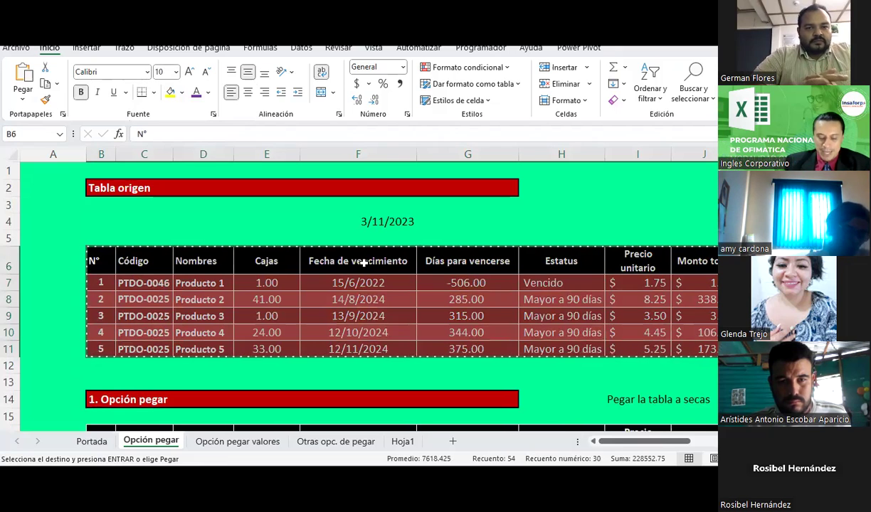
{"action": "scroll", "coordinate": [363, 262], "scroll_direction": "down", "scroll_amount": 5}
{"action": "scroll", "coordinate": [68, 305], "scroll_direction": "down", "scroll_amount": 1}
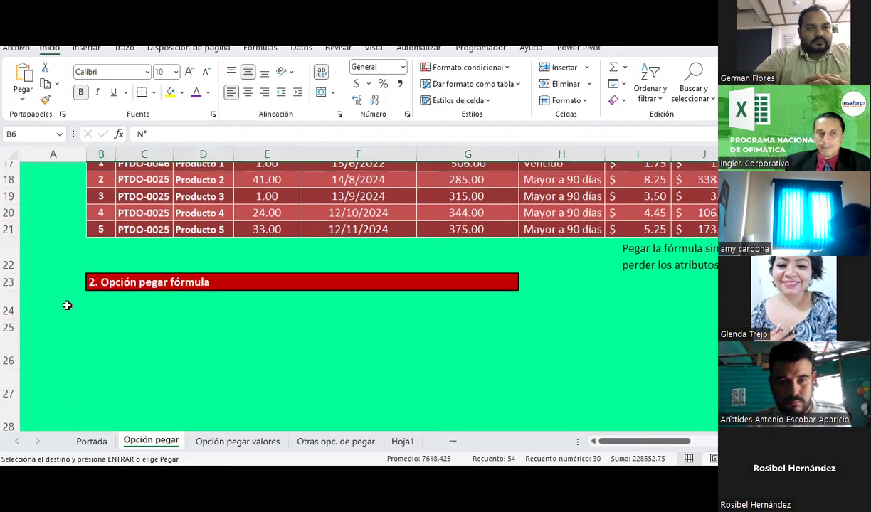
{"action": "left_click", "coordinate": [101, 328]}
{"action": "left_click", "coordinate": [23, 99]}
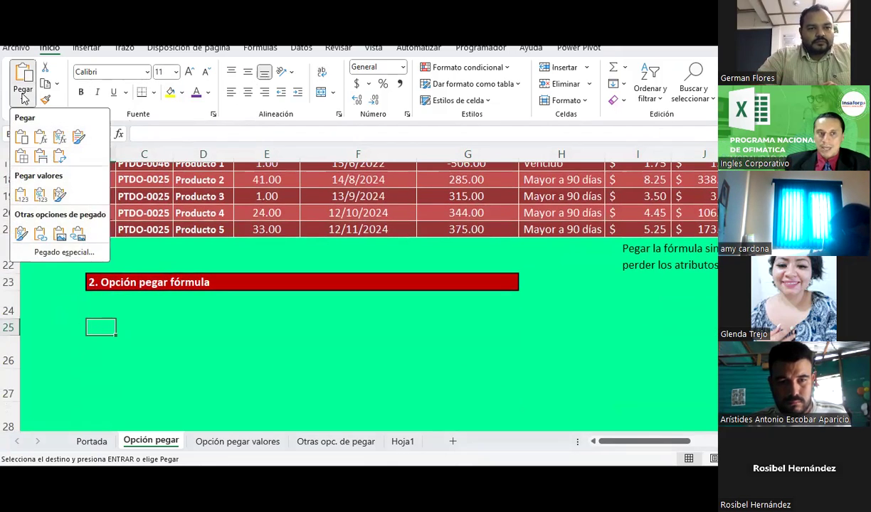
{"action": "left_click", "coordinate": [25, 147]}
- Delete the pasted Monto total values in J26:J30
{"action": "scroll", "coordinate": [579, 377], "scroll_direction": "down", "scroll_amount": 2}
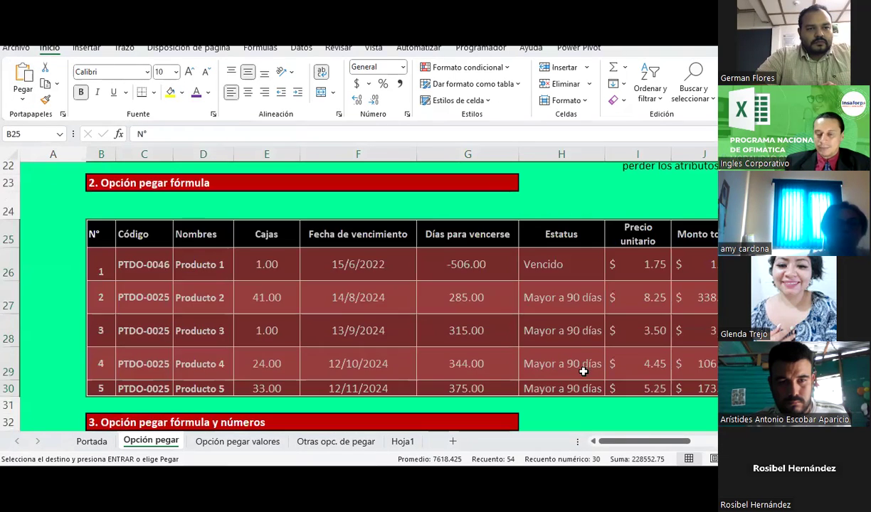
{"action": "left_click", "coordinate": [593, 348]}
{"action": "left_click", "coordinate": [712, 267]}
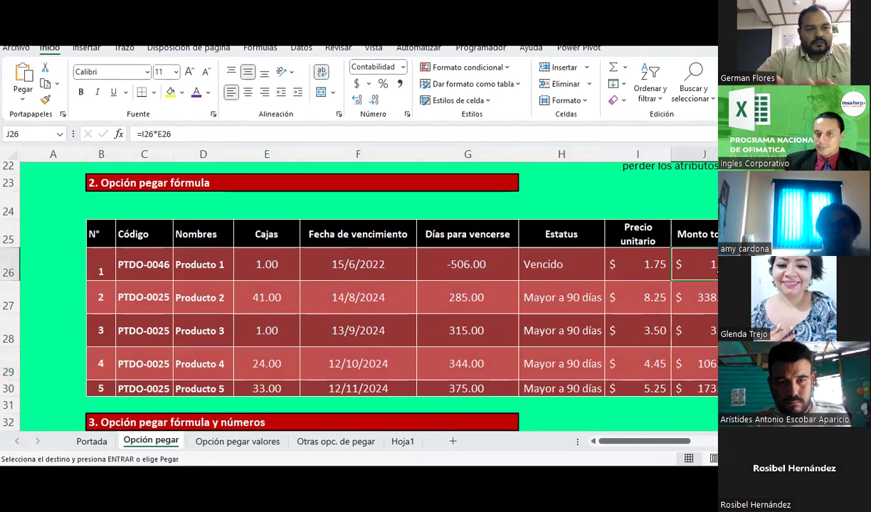
{"action": "left_click_drag", "start_coordinate": [708, 265], "coordinate": [707, 389]}
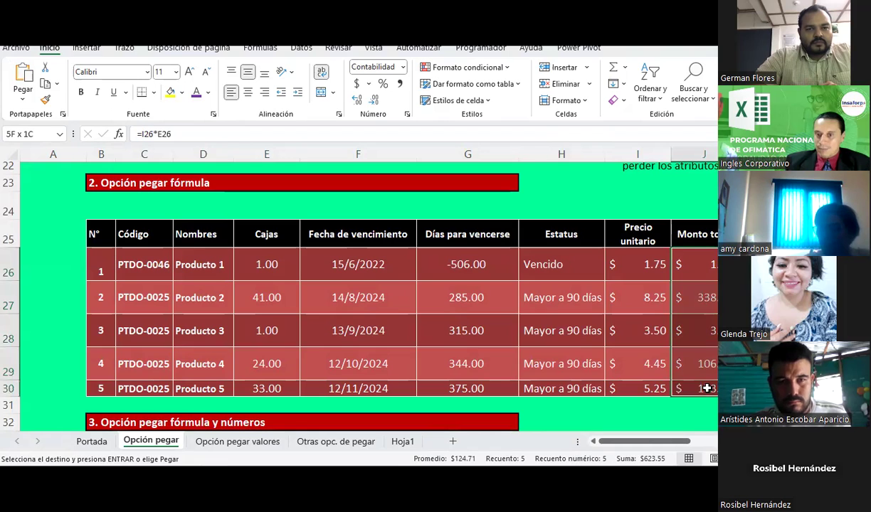
{"action": "key", "text": "Delete"}
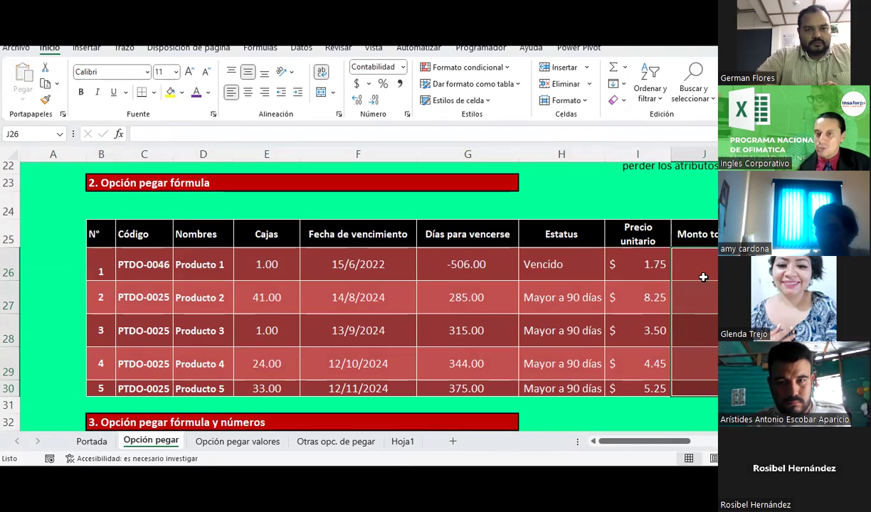
{"action": "left_click", "coordinate": [703, 277]}
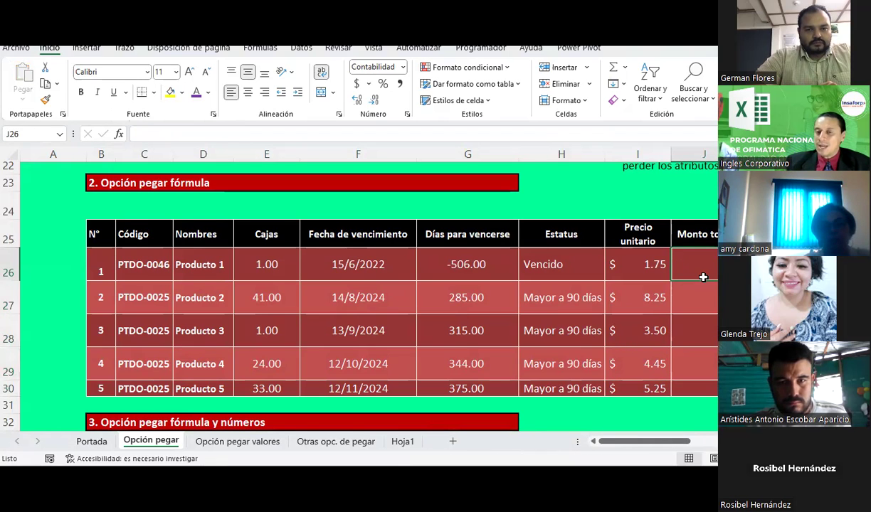
- Enter =I26*E26 in J26 to compute Producto 1's total from unit price and boxes
{"action": "scroll", "coordinate": [703, 278], "scroll_direction": "up", "scroll_amount": 1}
{"action": "scroll", "coordinate": [703, 278], "scroll_direction": "down", "scroll_amount": 2}
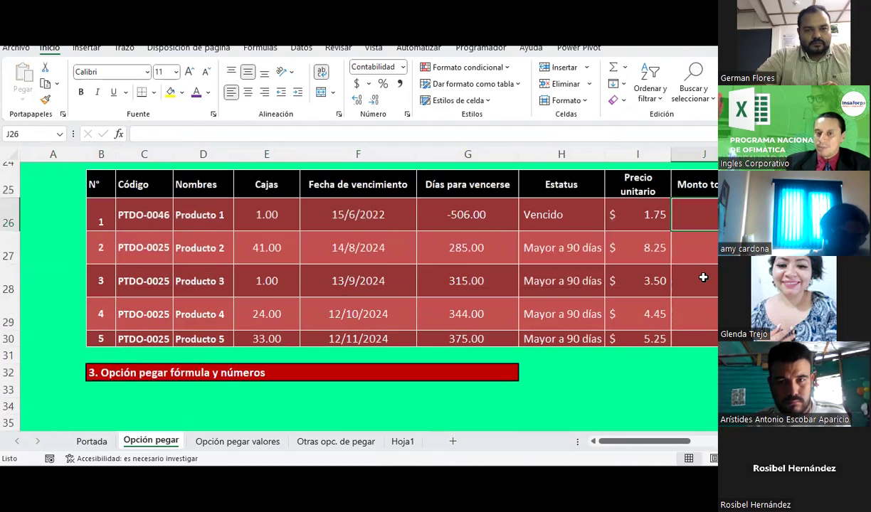
{"action": "scroll", "coordinate": [703, 277], "scroll_direction": "up", "scroll_amount": 1}
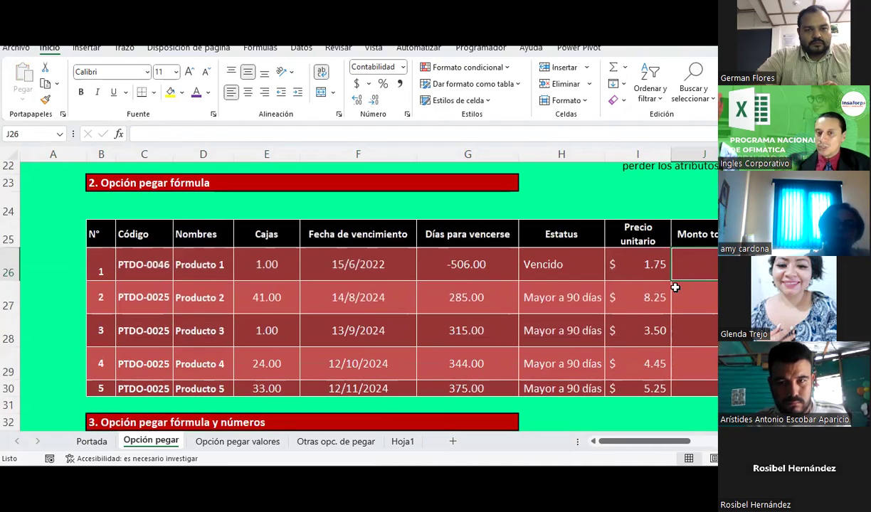
{"action": "left_click", "coordinate": [659, 268]}
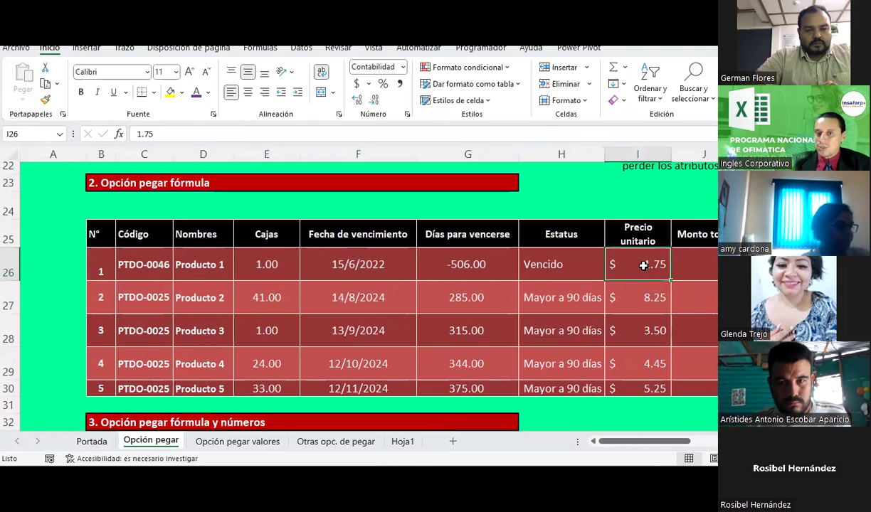
{"action": "left_click", "coordinate": [247, 254]}
{"action": "left_click", "coordinate": [683, 255]}
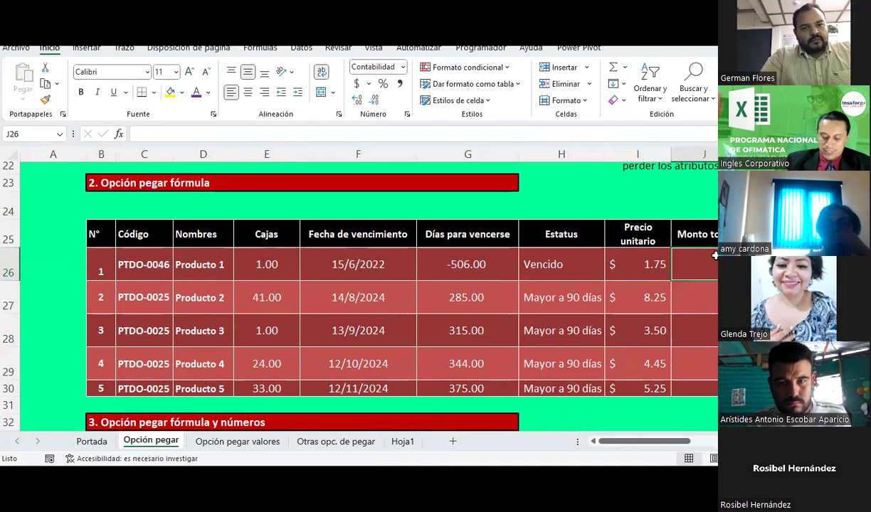
{"action": "type", "text": "="}
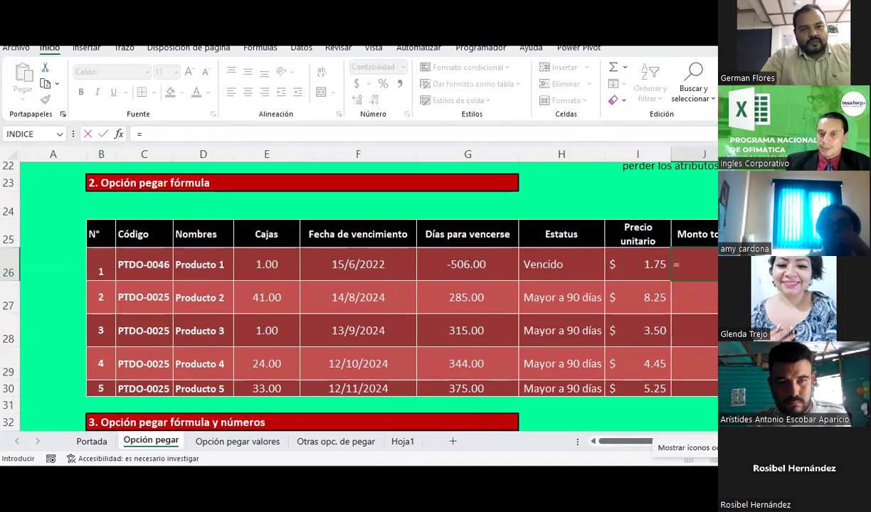
{"action": "left_click", "coordinate": [636, 267]}
{"action": "type", "text": "*"}
{"action": "left_click", "coordinate": [254, 260]}
{"action": "key", "text": "Return"}
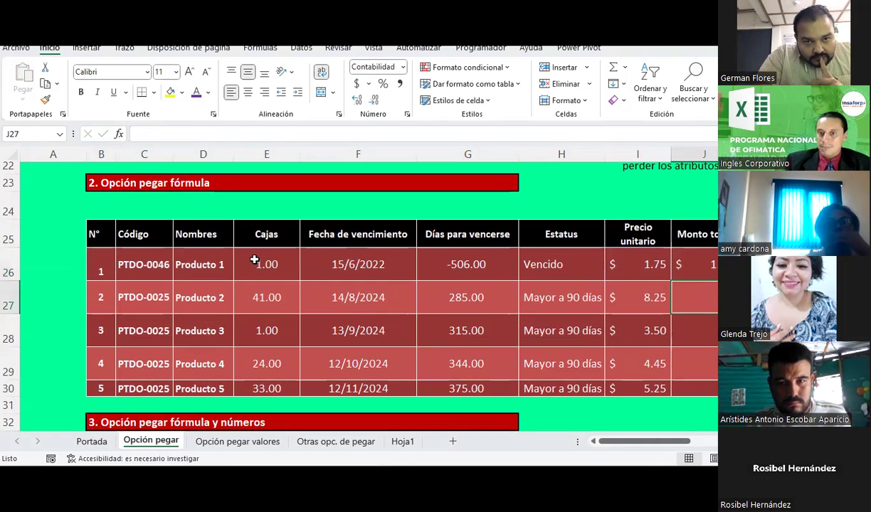
- Compare with section 1's total formula and check rows 25–30 of the pasted table
{"action": "scroll", "coordinate": [696, 265], "scroll_direction": "up", "scroll_amount": 5}
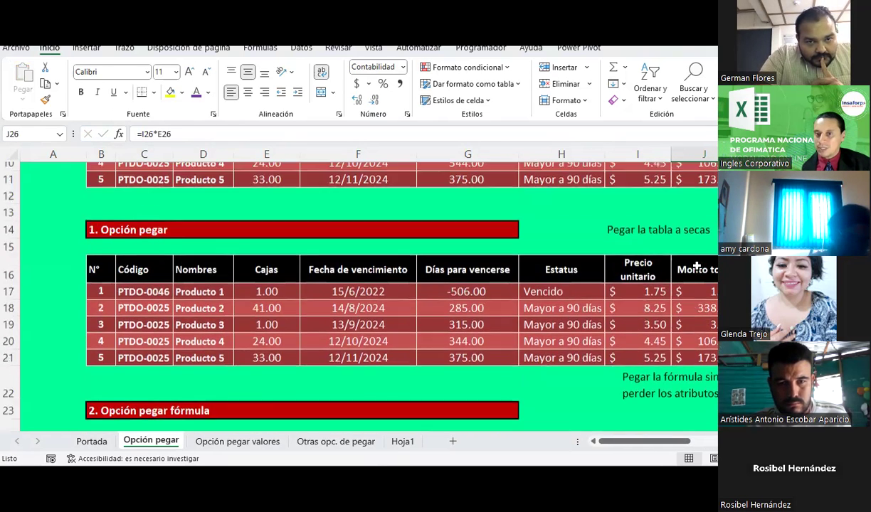
{"action": "scroll", "coordinate": [694, 311], "scroll_direction": "up", "scroll_amount": 1}
{"action": "left_click", "coordinate": [693, 310]}
{"action": "scroll", "coordinate": [694, 311], "scroll_direction": "down", "scroll_amount": 5}
{"action": "scroll", "coordinate": [694, 311], "scroll_direction": "down", "scroll_amount": 1}
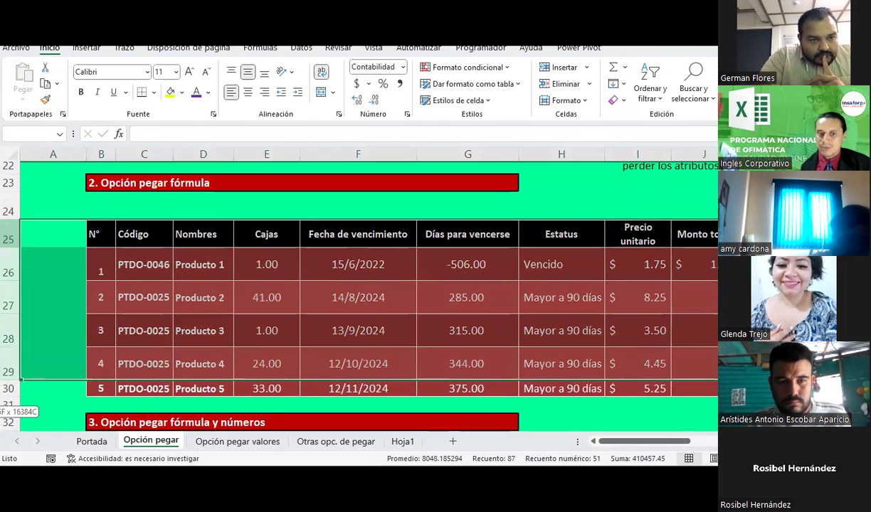
{"action": "left_click_drag", "start_coordinate": [9, 237], "coordinate": [9, 389]}
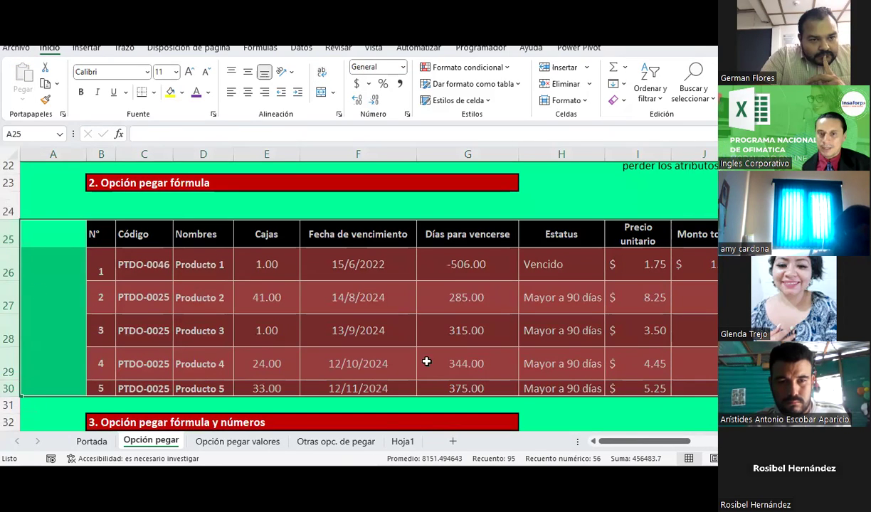
{"action": "left_click_drag", "start_coordinate": [637, 439], "coordinate": [651, 439]}
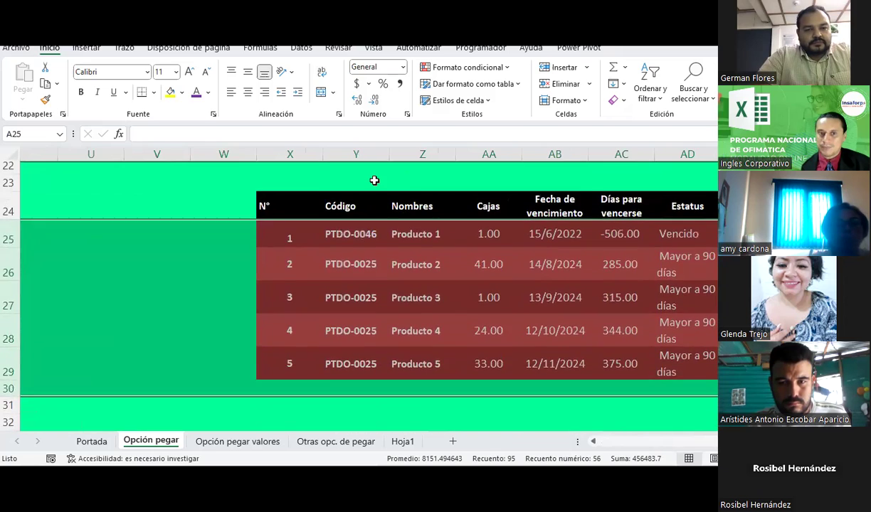
{"action": "left_click", "coordinate": [373, 182]}
- Delete columns X onward that hold the stray copy of the table
{"action": "scroll", "coordinate": [373, 285], "scroll_direction": "down", "scroll_amount": 4}
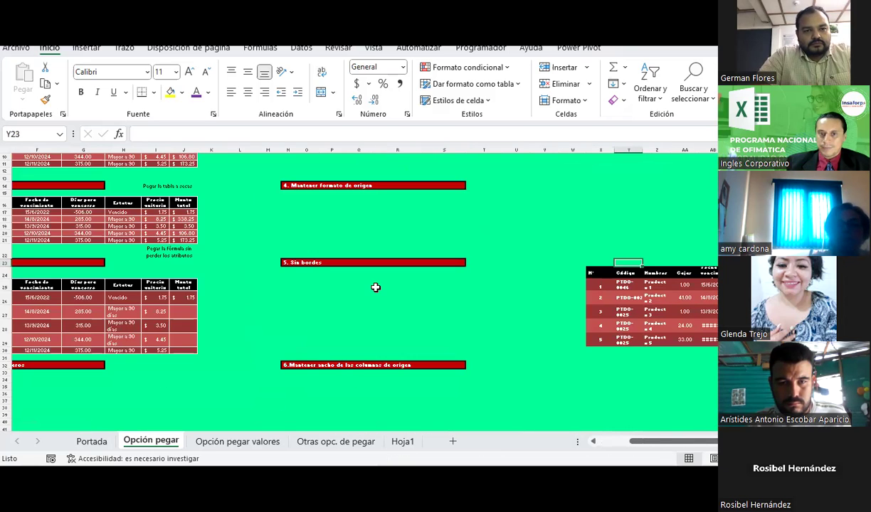
{"action": "left_click_drag", "start_coordinate": [599, 149], "coordinate": [715, 148]}
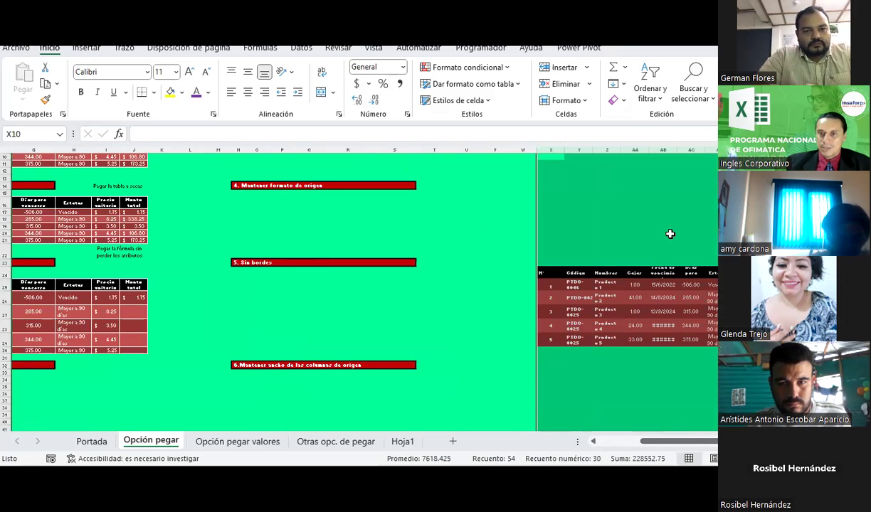
{"action": "right_click", "coordinate": [670, 233]}
{"action": "left_click", "coordinate": [677, 348]}
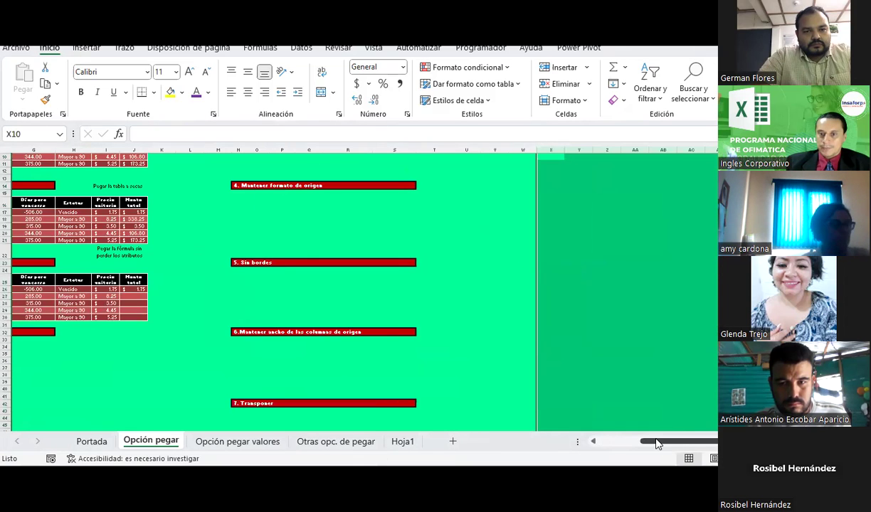
- Scroll back left so the pasted table's Monto total column shows $1.75 for Producto 1
{"action": "left_click_drag", "start_coordinate": [656, 444], "coordinate": [626, 444]}
{"action": "scroll", "coordinate": [199, 297], "scroll_direction": "up", "scroll_amount": 4}
{"action": "left_click", "coordinate": [610, 442]}
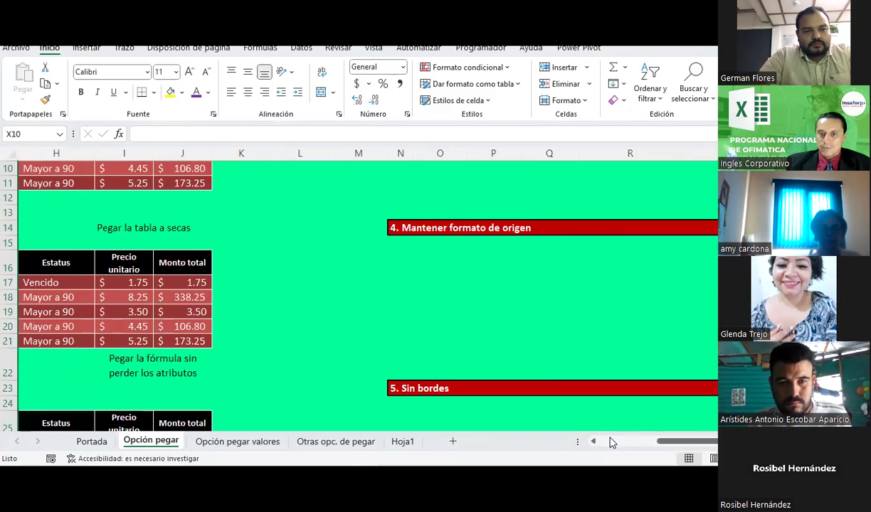
{"action": "left_click", "coordinate": [610, 442]}
{"action": "scroll", "coordinate": [560, 311], "scroll_direction": "down", "scroll_amount": 5}
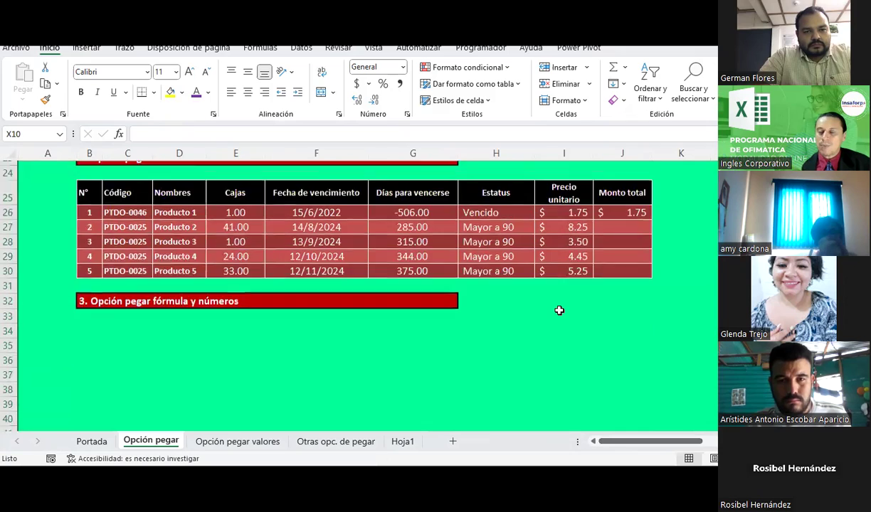
{"action": "scroll", "coordinate": [560, 310], "scroll_direction": "up", "scroll_amount": 3, "text": "ctrl"}
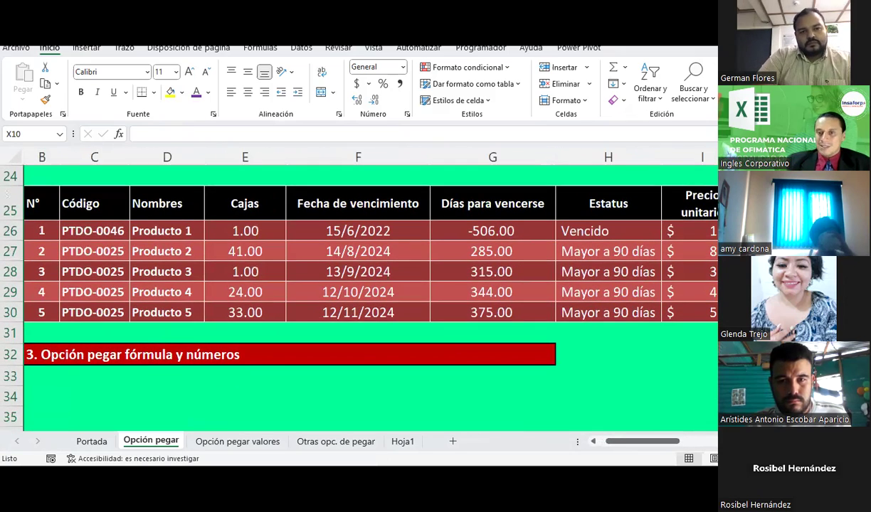
{"action": "left_click_drag", "start_coordinate": [674, 442], "coordinate": [704, 441]}
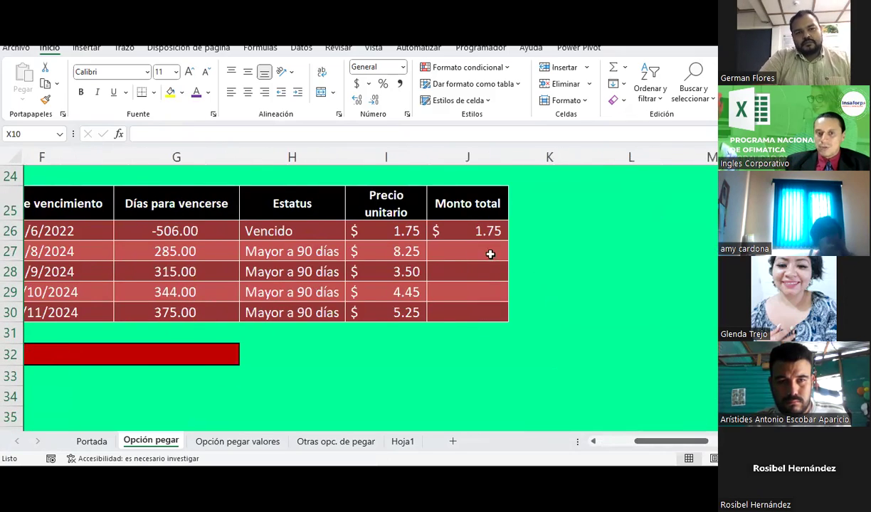
- Fill =I26*E26 from J26 down to J30, checking totals $338.25, $3.50, $106.80 and $173.25
{"action": "left_click", "coordinate": [486, 231]}
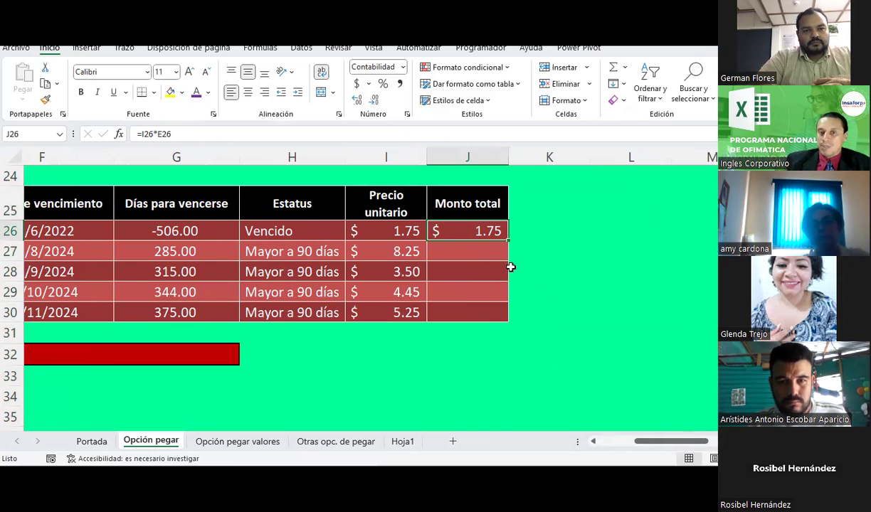
{"action": "double_click", "coordinate": [510, 242]}
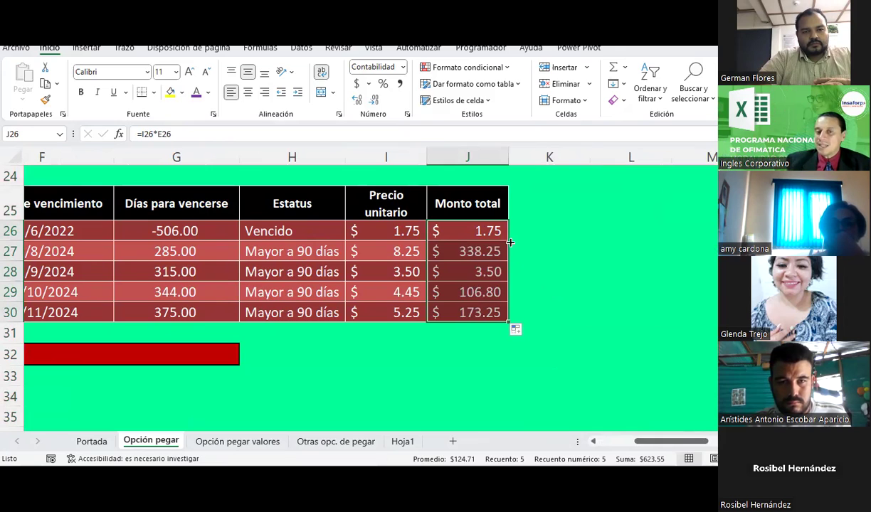
{"action": "left_click", "coordinate": [540, 265]}
{"action": "left_click", "coordinate": [461, 249]}
{"action": "left_click", "coordinate": [443, 272]}
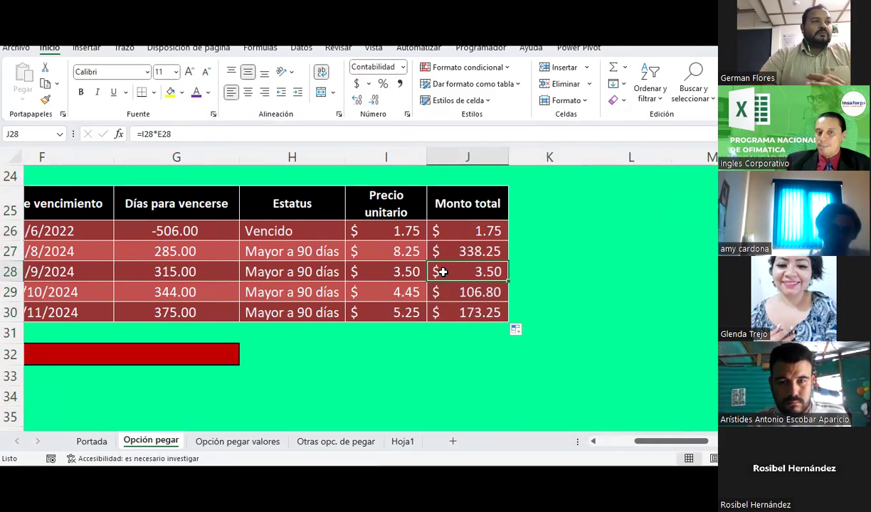
{"action": "left_click", "coordinate": [447, 288]}
{"action": "left_click", "coordinate": [453, 312]}
{"action": "left_click", "coordinate": [404, 244]}
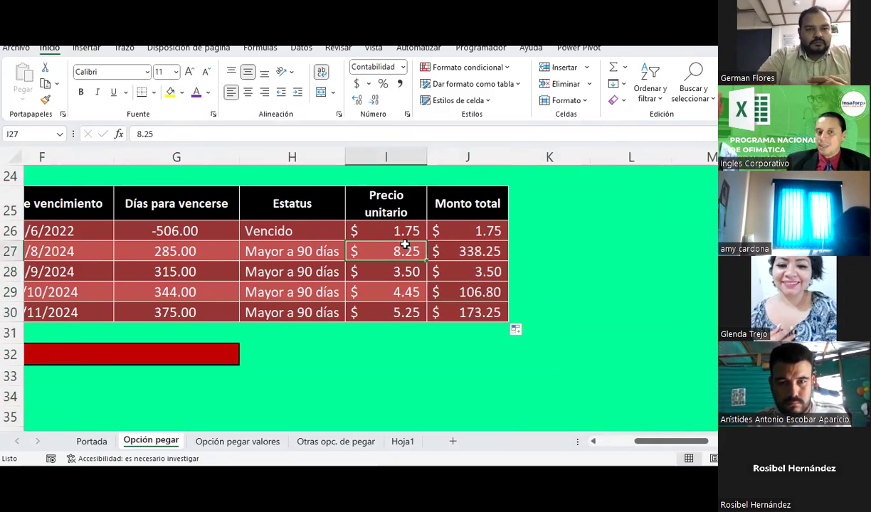
{"action": "left_click", "coordinate": [396, 293]}
{"action": "left_click", "coordinate": [380, 246]}
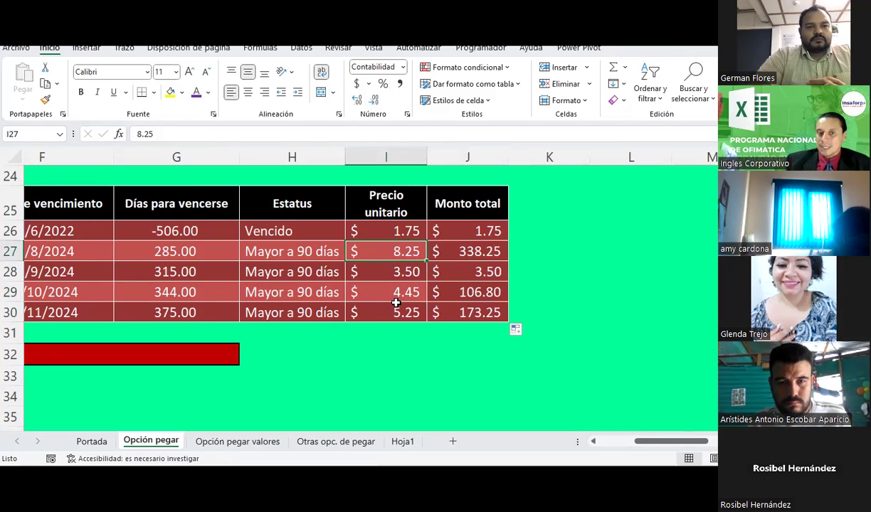
- Apply the unit price formatting from I26:I30 to the totals J26:J30 with Copiar formato
{"action": "left_click", "coordinate": [47, 99]}
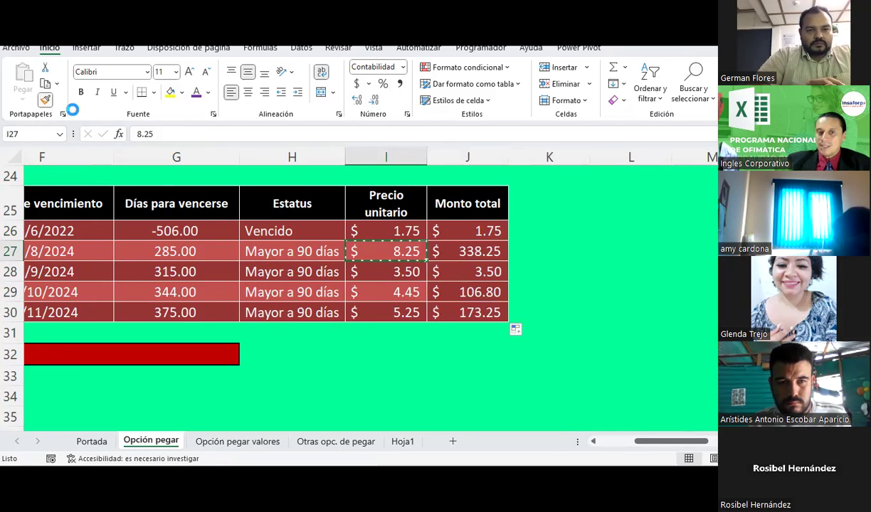
{"action": "left_click", "coordinate": [461, 249]}
{"action": "left_click", "coordinate": [590, 285]}
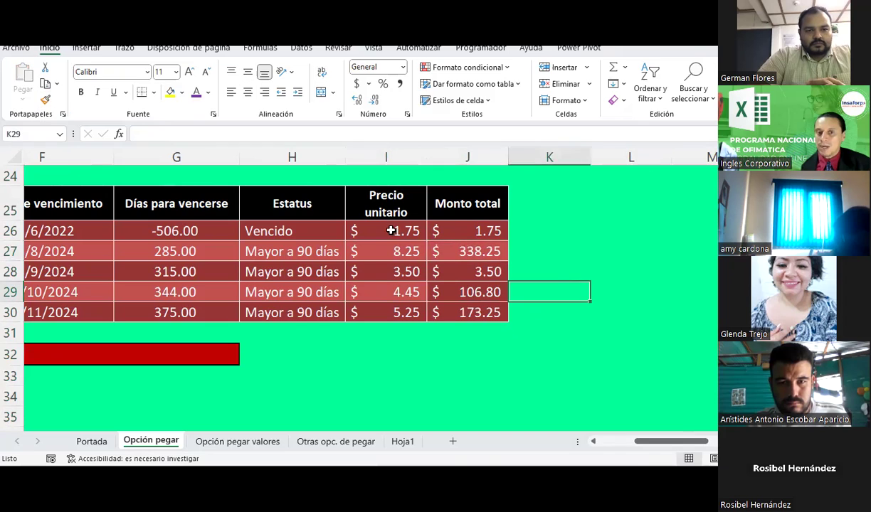
{"action": "left_click_drag", "start_coordinate": [395, 231], "coordinate": [399, 313]}
{"action": "left_click", "coordinate": [47, 102]}
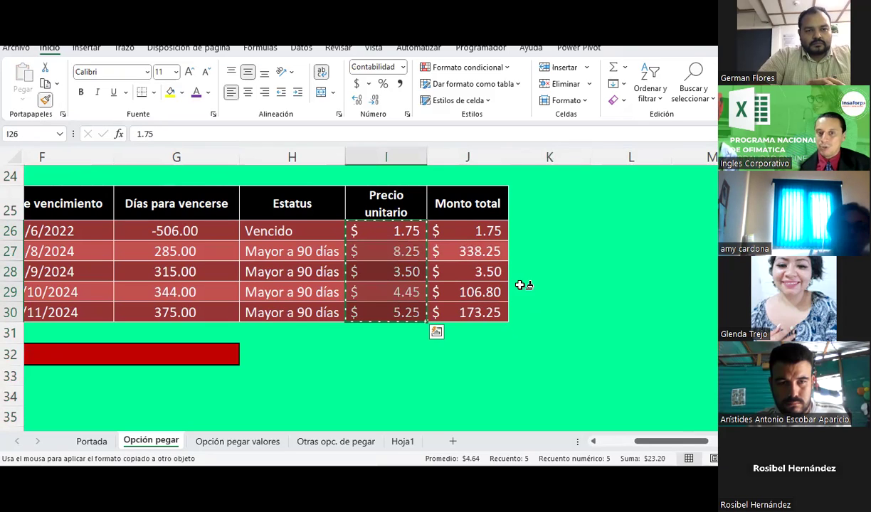
{"action": "left_click_drag", "start_coordinate": [496, 231], "coordinate": [491, 313]}
{"action": "left_click", "coordinate": [636, 293]}
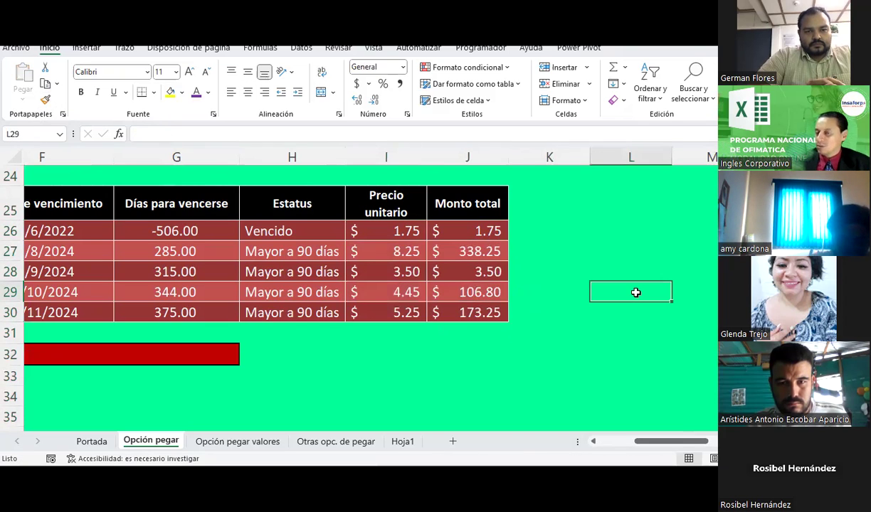
- Undo the formatting and the filled-down totals, leaving only J26's $1.75
{"action": "key", "text": "ctrl+z"}
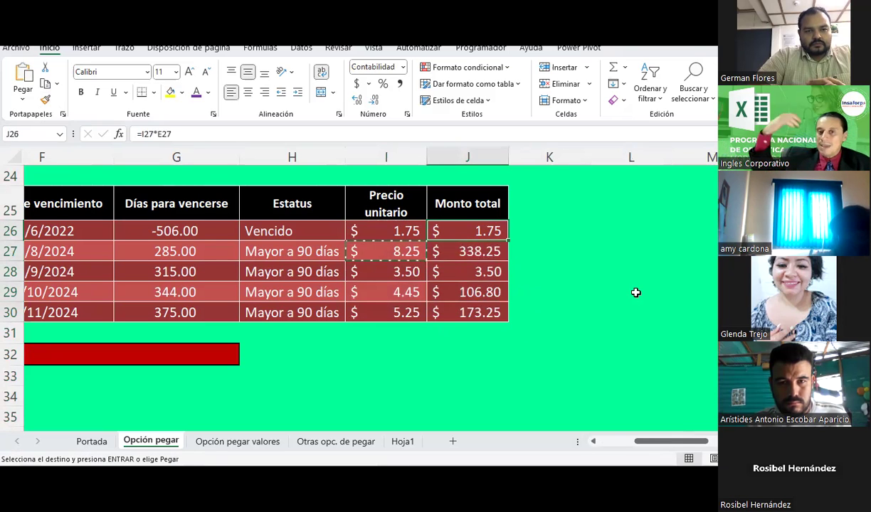
{"action": "key", "text": "ctrl+z"}
{"action": "left_click", "coordinate": [636, 293]}
{"action": "key", "text": "Escape"}
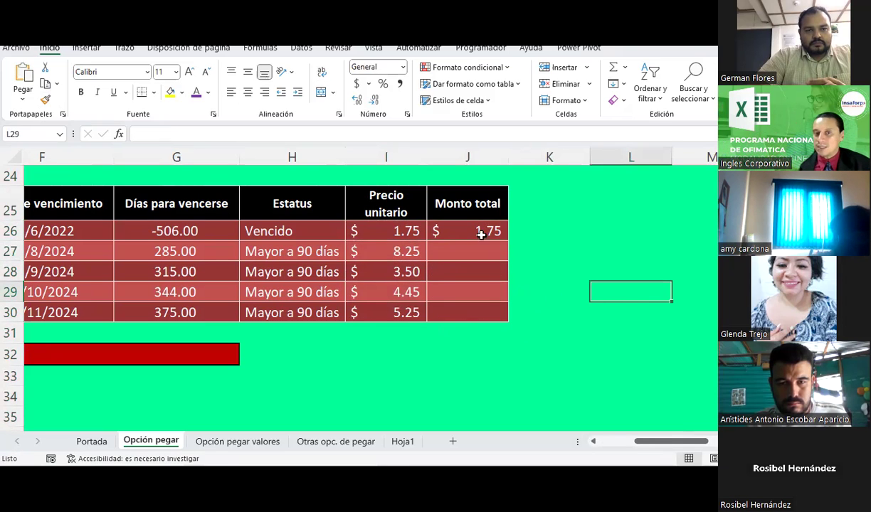
{"action": "left_click", "coordinate": [479, 231]}
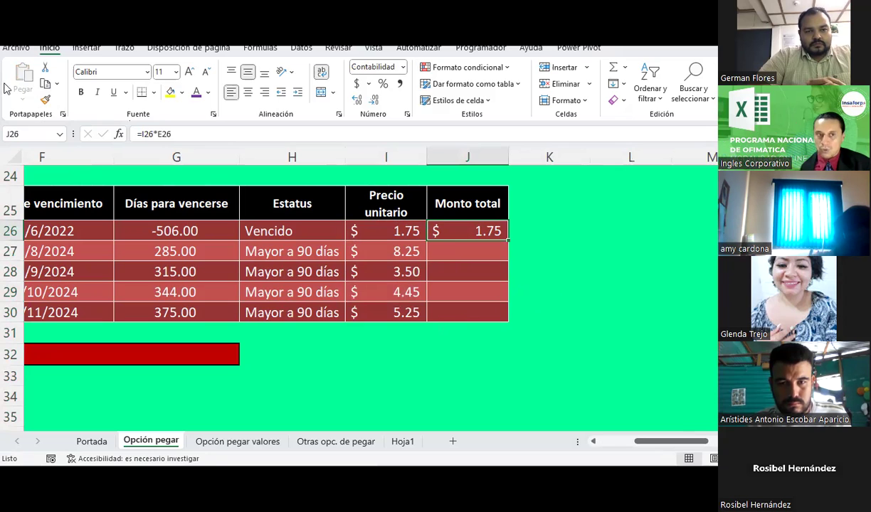
- Copy J26 and paste it into J27:J30 using Pegar > Fórmulas
{"action": "left_click", "coordinate": [46, 86]}
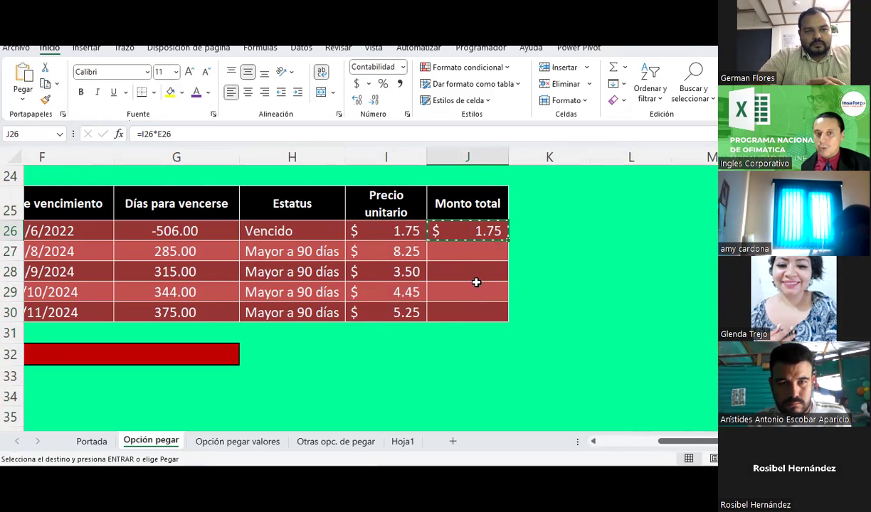
{"action": "left_click_drag", "start_coordinate": [473, 253], "coordinate": [471, 304]}
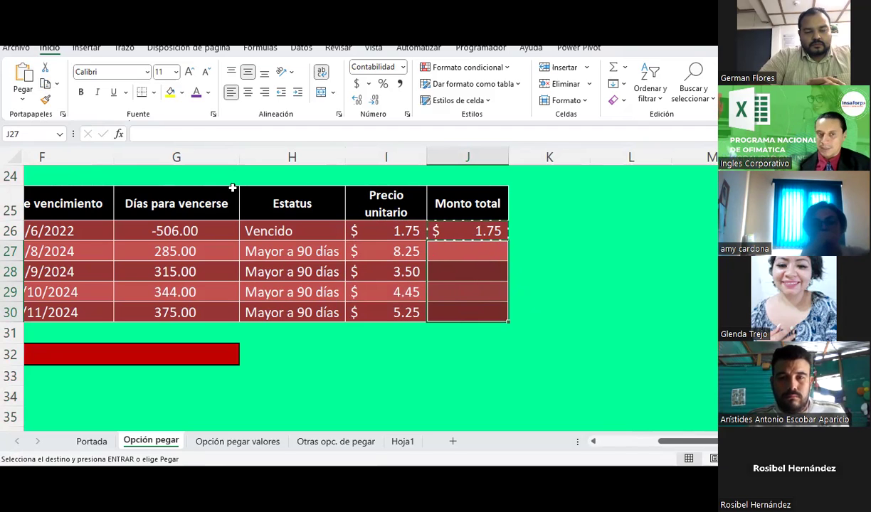
{"action": "left_click", "coordinate": [23, 100]}
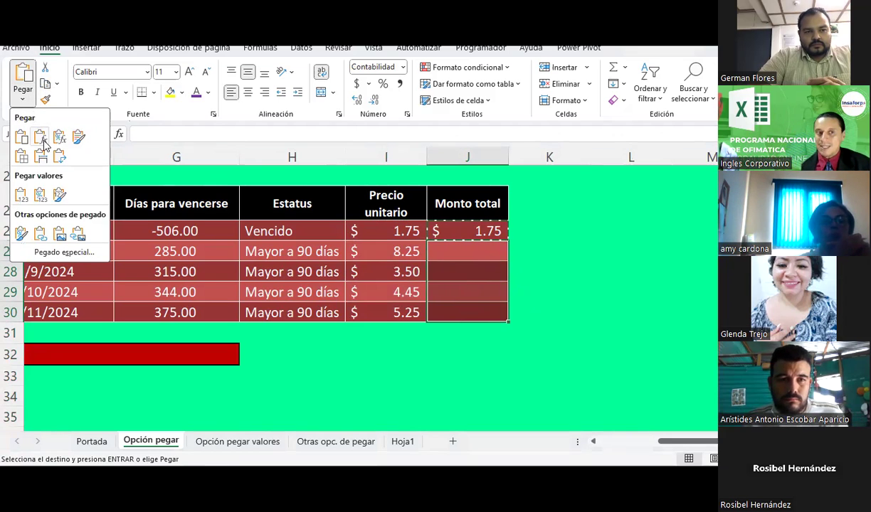
{"action": "left_click", "coordinate": [43, 143]}
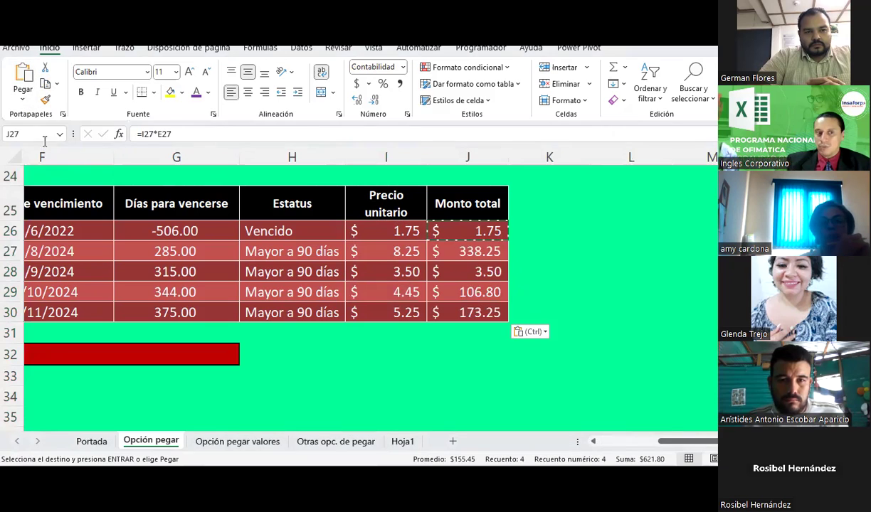
{"action": "left_click", "coordinate": [25, 96]}
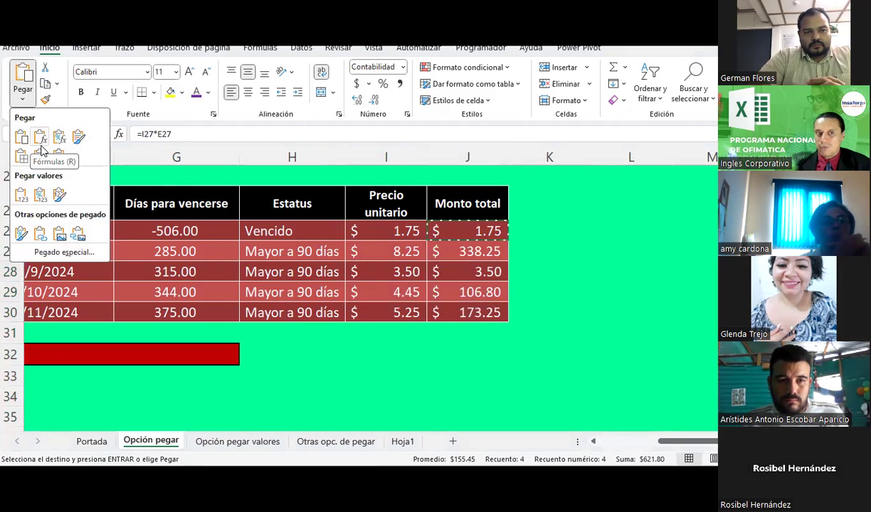
{"action": "left_click", "coordinate": [40, 155]}
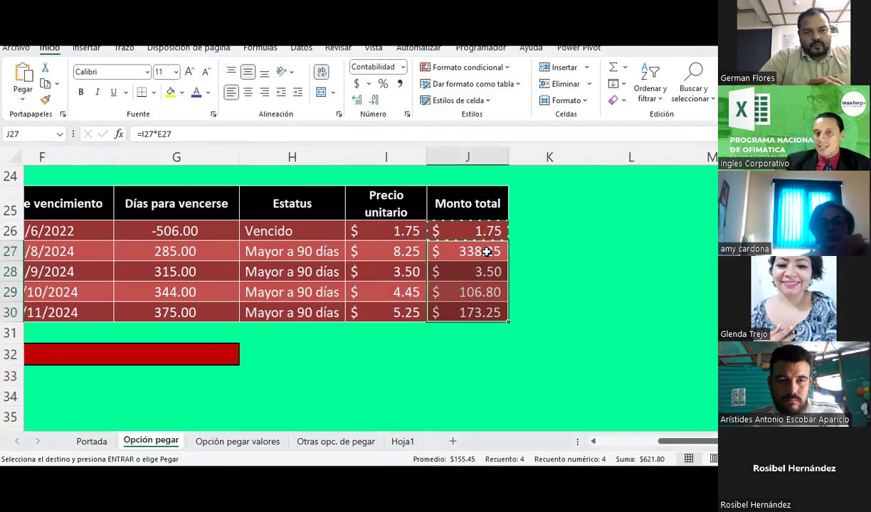
{"action": "key", "text": "Escape"}
{"action": "left_click", "coordinate": [571, 284]}
- Check the pasted total formulas in J26 through J30, ending with =I30*E30
{"action": "left_click", "coordinate": [478, 230]}
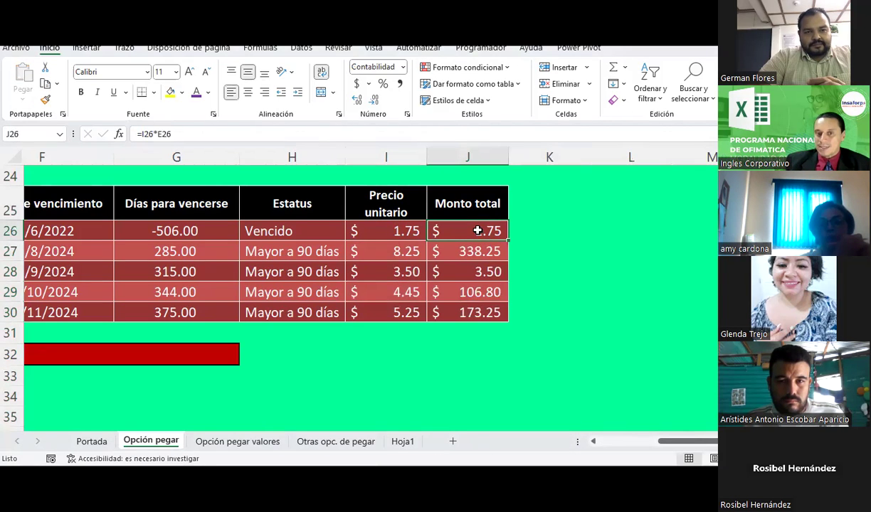
{"action": "left_click", "coordinate": [475, 251]}
{"action": "left_click", "coordinate": [481, 271]}
{"action": "left_click", "coordinate": [481, 293]}
{"action": "left_click", "coordinate": [480, 314]}
{"action": "left_click", "coordinate": [481, 291]}
{"action": "left_click", "coordinate": [475, 271]}
{"action": "left_click", "coordinate": [476, 251]}
{"action": "left_click", "coordinate": [471, 229]}
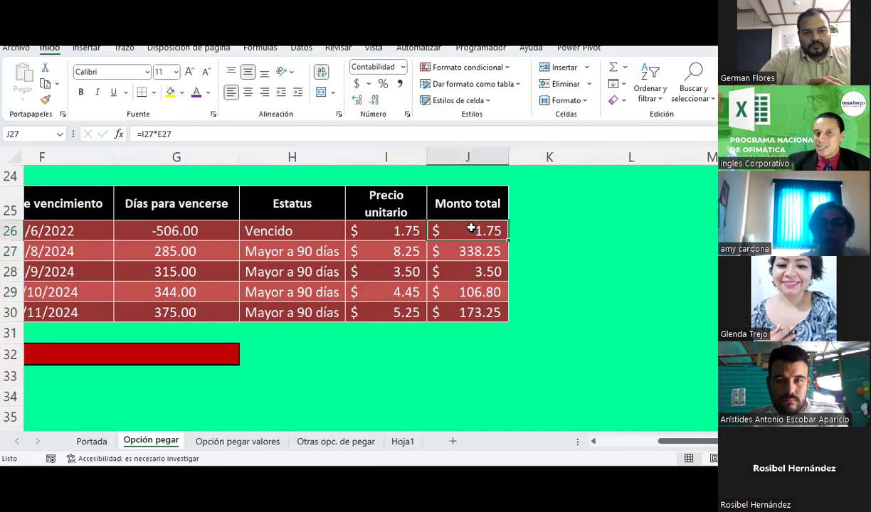
{"action": "left_click", "coordinate": [469, 252]}
{"action": "left_click", "coordinate": [471, 271]}
{"action": "left_click", "coordinate": [471, 291]}
- Scroll left and down to rows 31–44 under the '3. Opción pegar fórmula y números' heading
{"action": "left_click", "coordinate": [471, 307]}
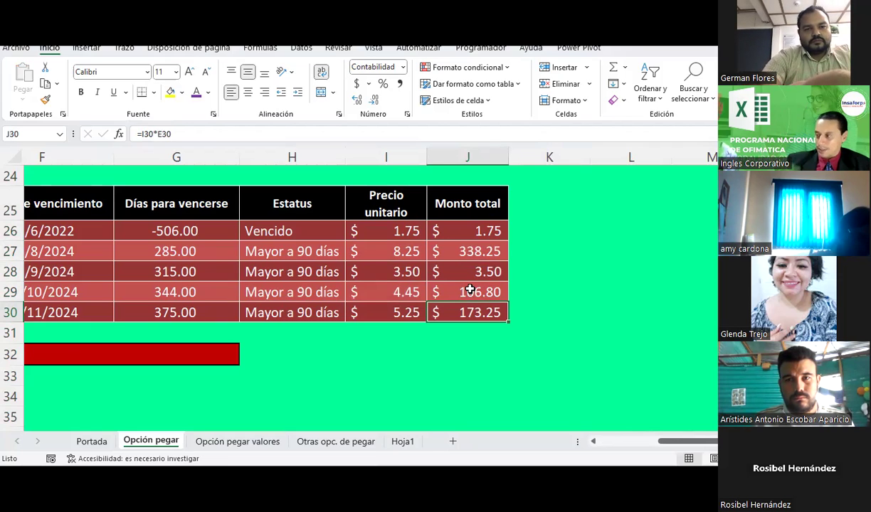
{"action": "left_click", "coordinate": [574, 286]}
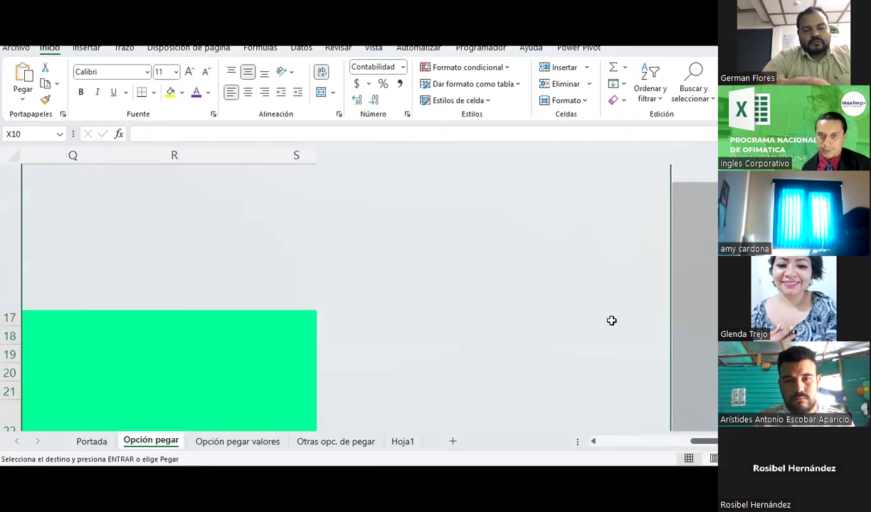
{"action": "scroll", "coordinate": [447, 335], "scroll_direction": "left", "scroll_amount": 8}
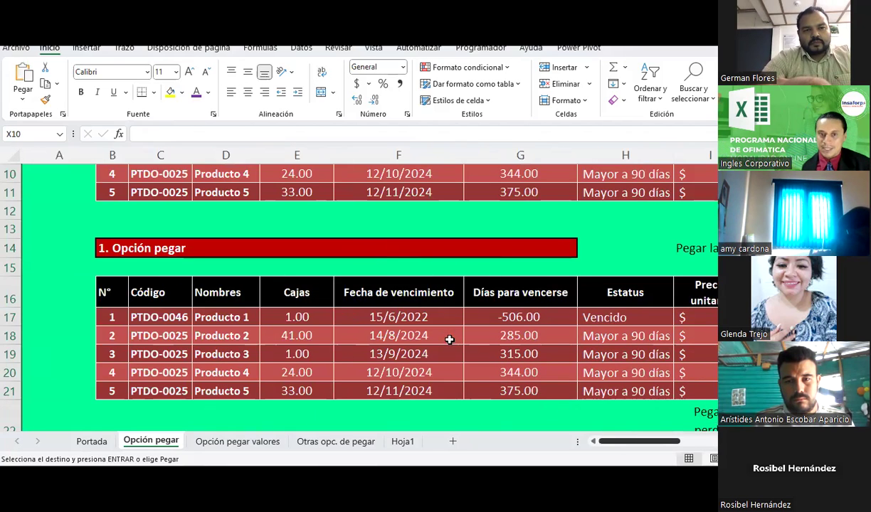
{"action": "scroll", "coordinate": [349, 370], "scroll_direction": "down", "scroll_amount": 2}
{"action": "scroll", "coordinate": [350, 370], "scroll_direction": "down", "scroll_amount": 4}
- Paint plain green formatting from an empty cell over the section 2 area B24:J30
{"action": "scroll", "coordinate": [340, 364], "scroll_direction": "down", "scroll_amount": 1}
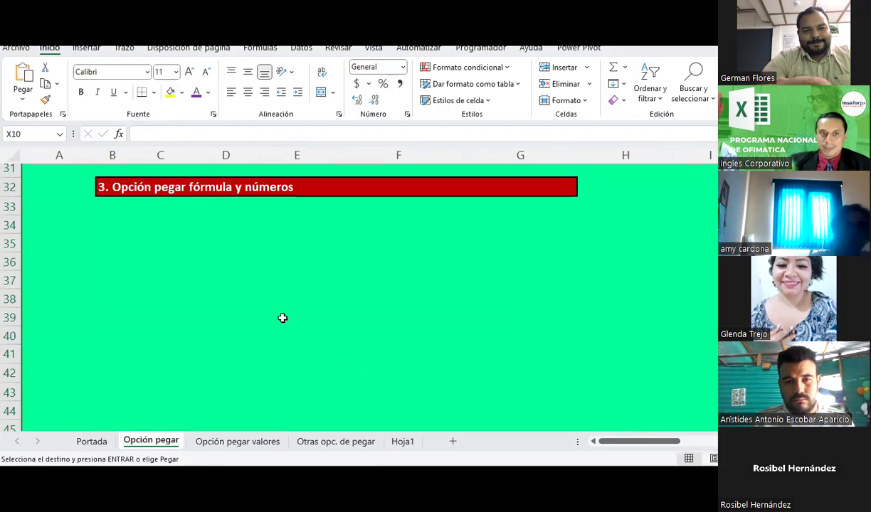
{"action": "scroll", "coordinate": [281, 317], "scroll_direction": "up", "scroll_amount": 2}
{"action": "scroll", "coordinate": [281, 317], "scroll_direction": "up", "scroll_amount": 1}
{"action": "scroll", "coordinate": [282, 317], "scroll_direction": "up", "scroll_amount": 1}
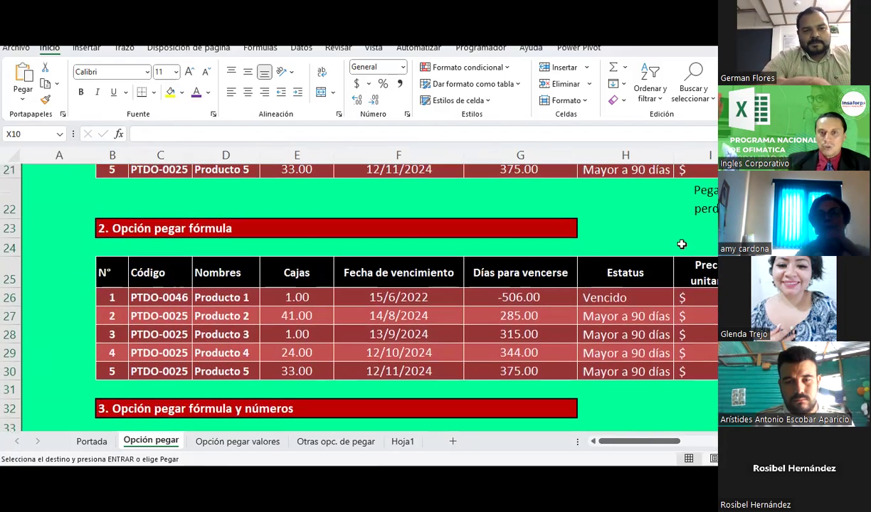
{"action": "left_click", "coordinate": [631, 201]}
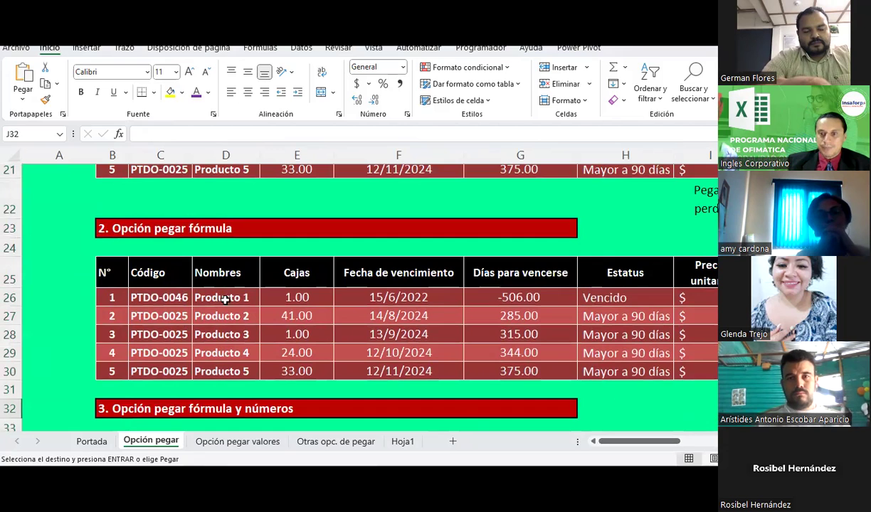
{"action": "left_click", "coordinate": [44, 99]}
{"action": "left_click_drag", "start_coordinate": [103, 249], "coordinate": [708, 373]}
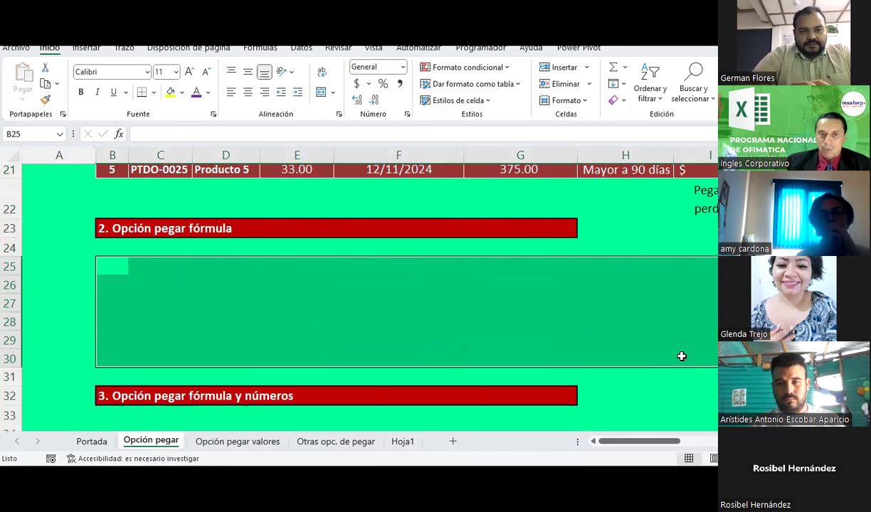
- Select the section 1 product table B16:J21 and copy it
{"action": "scroll", "coordinate": [247, 256], "scroll_direction": "up", "scroll_amount": 5}
{"action": "scroll", "coordinate": [247, 256], "scroll_direction": "down", "scroll_amount": 3}
{"action": "left_click_drag", "start_coordinate": [103, 235], "coordinate": [573, 351]}
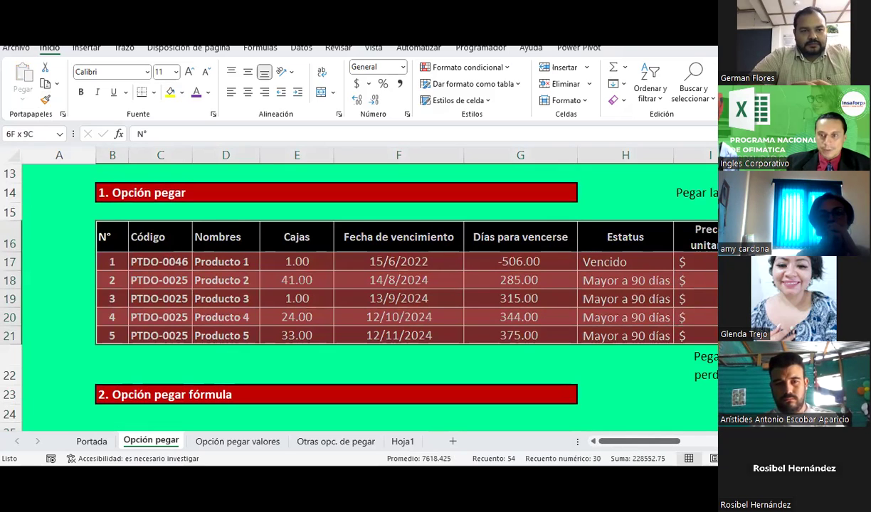
{"action": "key", "text": "ctrl+c"}
- Try a values-only paste at B25, then undo it
{"action": "scroll", "coordinate": [151, 278], "scroll_direction": "down", "scroll_amount": 3}
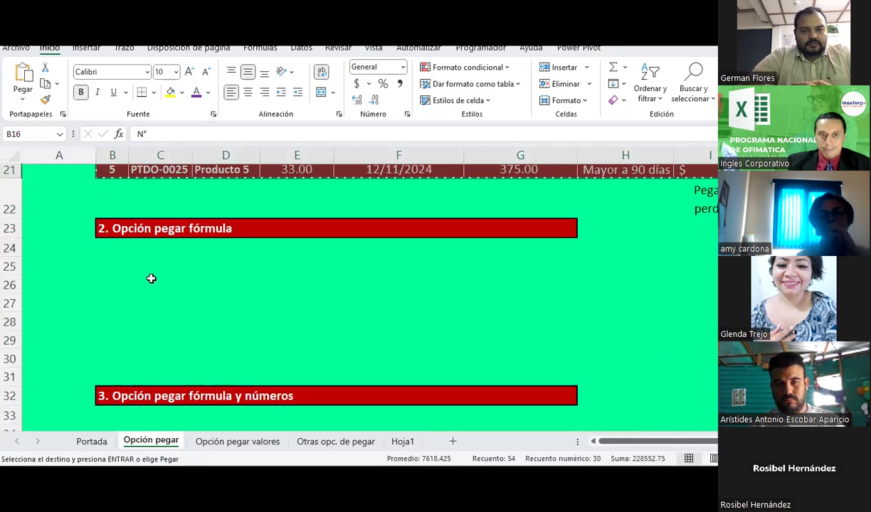
{"action": "left_click", "coordinate": [109, 268]}
{"action": "left_click", "coordinate": [23, 100]}
{"action": "left_click", "coordinate": [32, 78]}
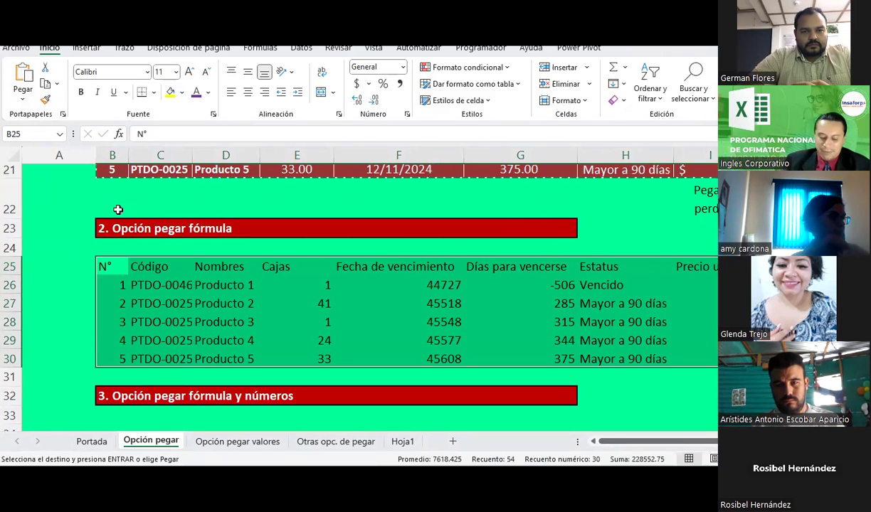
{"action": "key", "text": "ctrl+z"}
- Reselect the section 1 product table and copy it again
{"action": "left_click", "coordinate": [242, 333]}
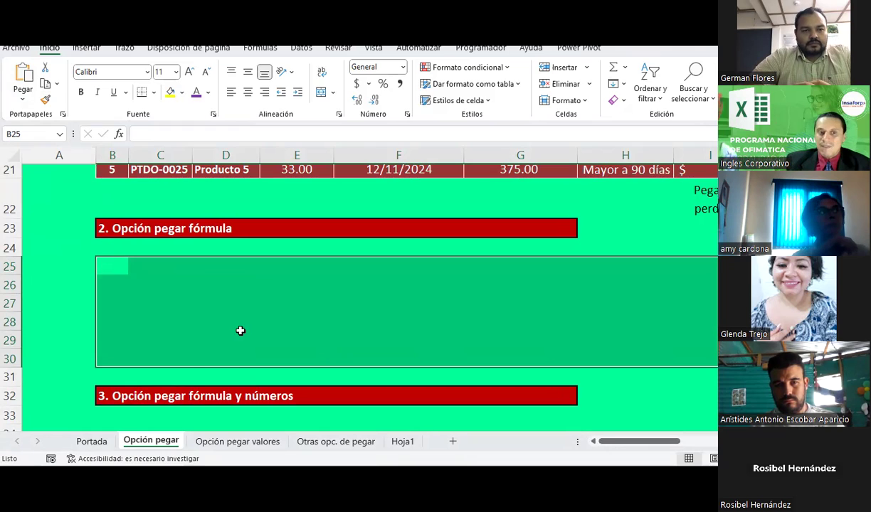
{"action": "scroll", "coordinate": [243, 324], "scroll_direction": "up", "scroll_amount": 2}
{"action": "scroll", "coordinate": [242, 325], "scroll_direction": "up", "scroll_amount": 1}
{"action": "left_click_drag", "start_coordinate": [106, 237], "coordinate": [715, 336]}
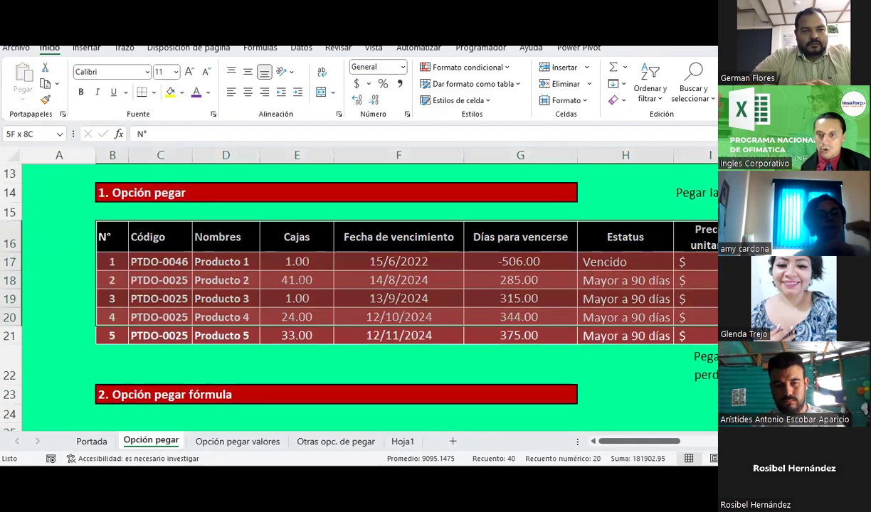
{"action": "key", "text": "ctrl+c"}
{"action": "scroll", "coordinate": [643, 338], "scroll_direction": "down", "scroll_amount": 3}
- Paste the section 1 table at B25 and clear its Monto total cells
{"action": "scroll", "coordinate": [123, 215], "scroll_direction": "down", "scroll_amount": 1}
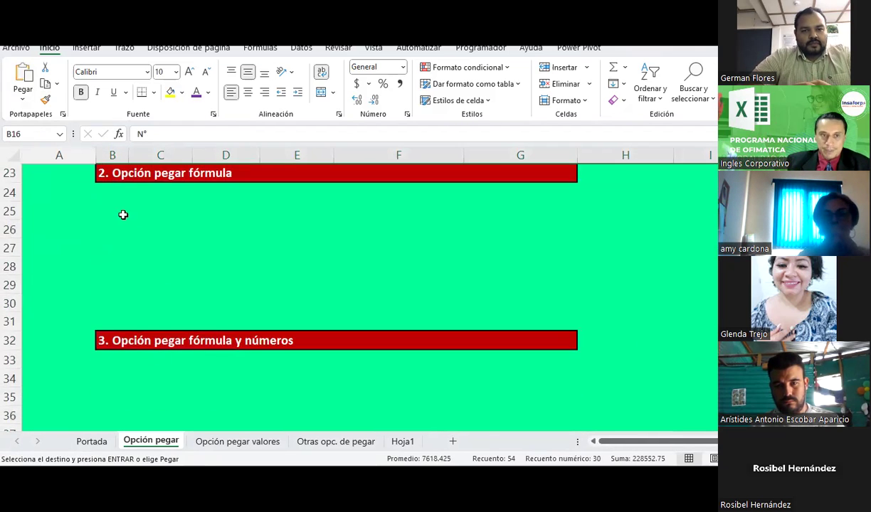
{"action": "left_click", "coordinate": [116, 210]}
{"action": "key", "text": "ctrl+v"}
{"action": "left_click", "coordinate": [704, 296]}
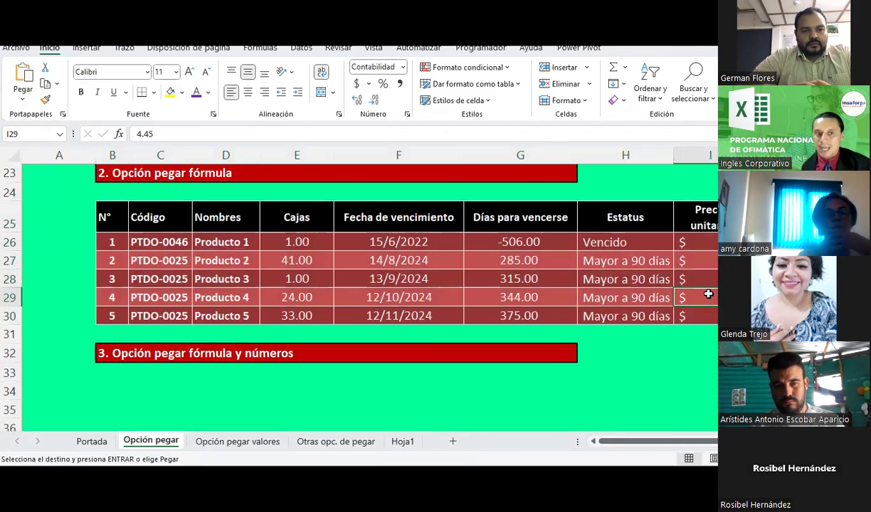
{"action": "left_click_drag", "start_coordinate": [696, 242], "coordinate": [695, 316]}
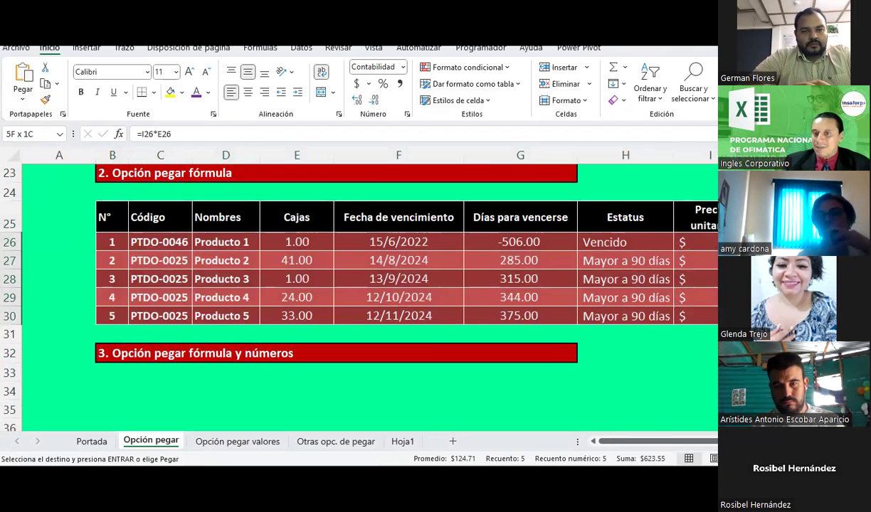
{"action": "key", "text": "Delete"}
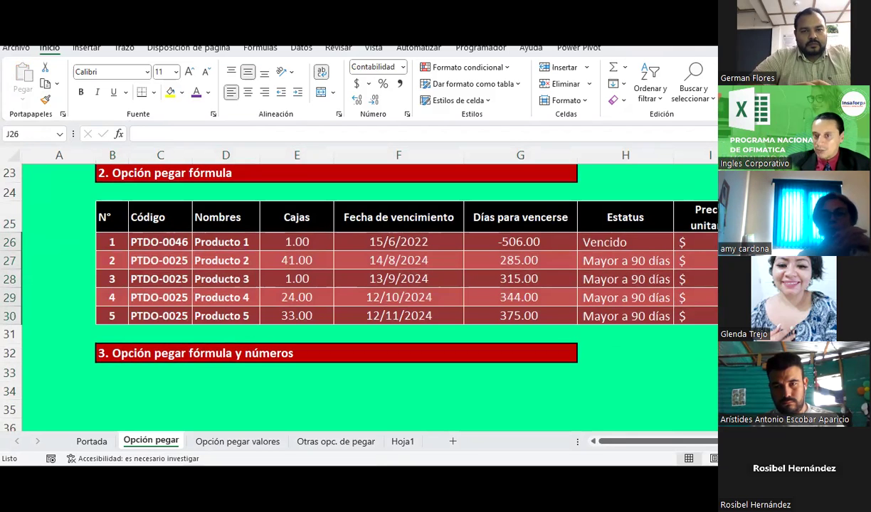
- Undo the totals clearing and the table paste, emptying section 2 again
{"action": "mouse_move", "coordinate": [658, 441]}
{"action": "left_mouse_down"}
{"action": "mouse_move", "coordinate": [685, 441]}
{"action": "mouse_move", "coordinate": [624, 372]}
{"action": "left_mouse_up"}
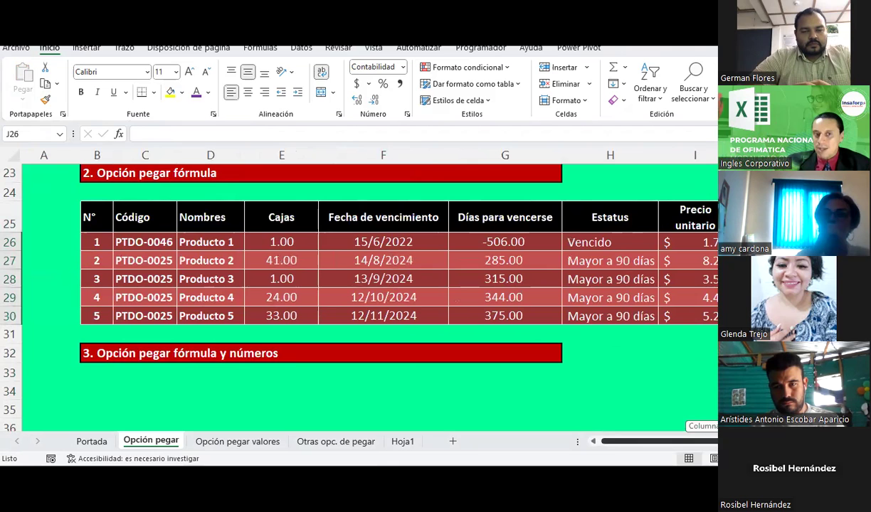
{"action": "left_click", "coordinate": [84, 220]}
{"action": "key", "text": "ctrl+a"}
{"action": "key", "text": "ctrl+c"}
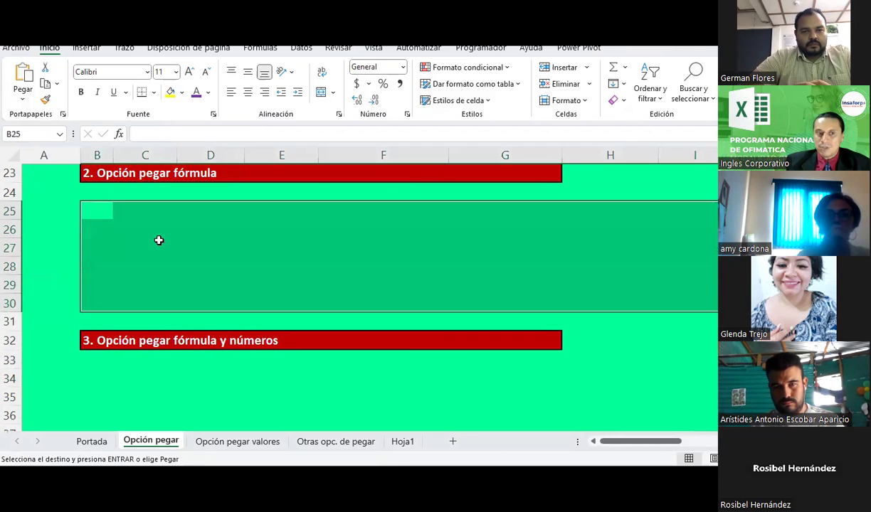
{"action": "scroll", "coordinate": [159, 241], "scroll_direction": "up", "scroll_amount": 2}
{"action": "scroll", "coordinate": [159, 240], "scroll_direction": "up", "scroll_amount": 2}
{"action": "scroll", "coordinate": [160, 246], "scroll_direction": "down", "scroll_amount": 4}
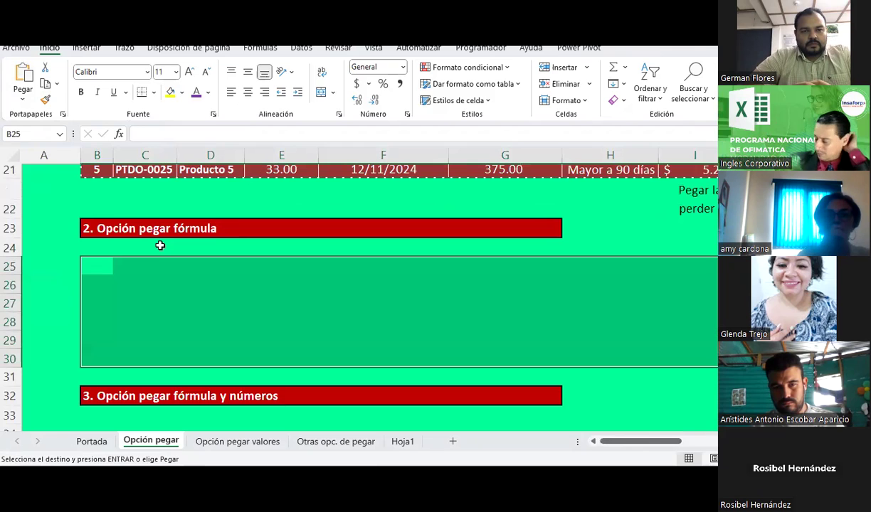
- Paste the table keeping its original formatting, then delete the Monto total cells J26:J30
{"action": "left_click", "coordinate": [24, 103]}
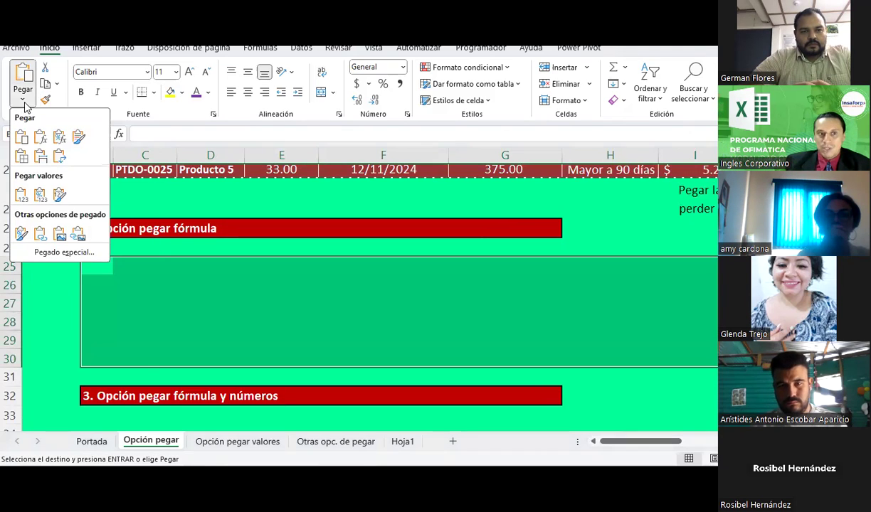
{"action": "left_click", "coordinate": [21, 137]}
{"action": "left_click", "coordinate": [609, 276]}
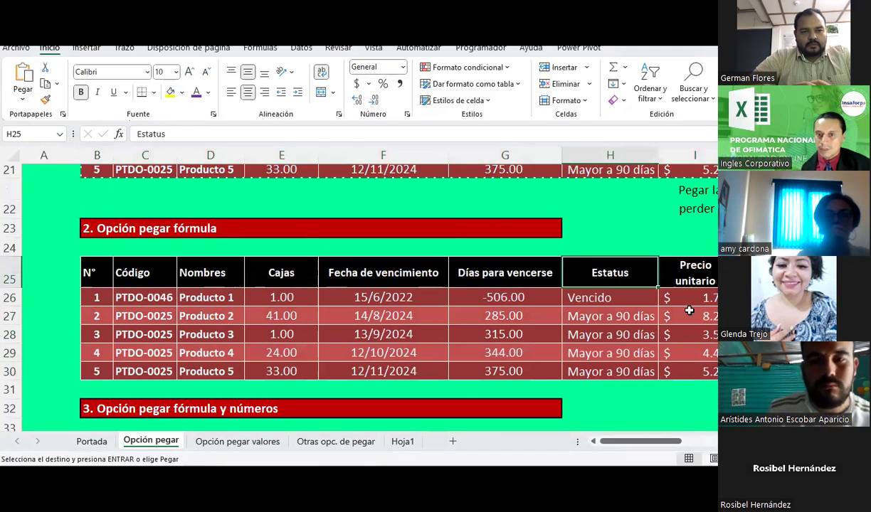
{"action": "left_click_drag", "start_coordinate": [740, 298], "coordinate": [740, 371]}
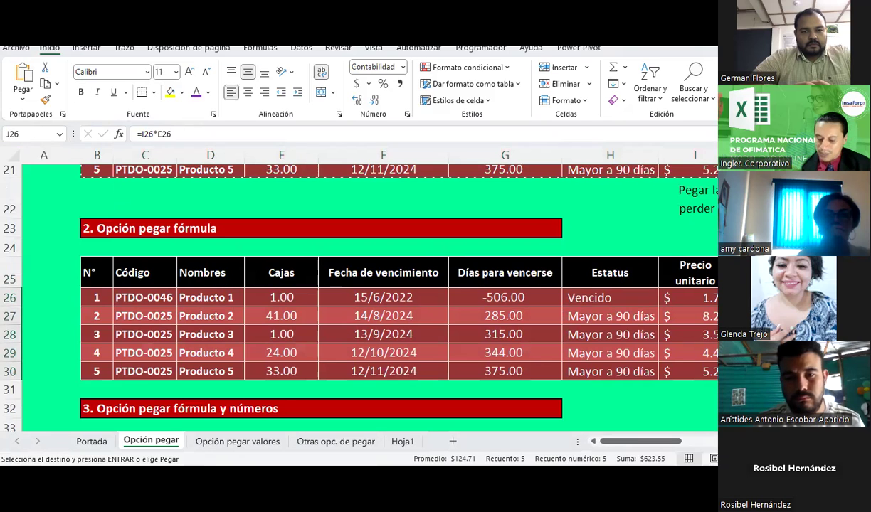
{"action": "key", "text": "Delete"}
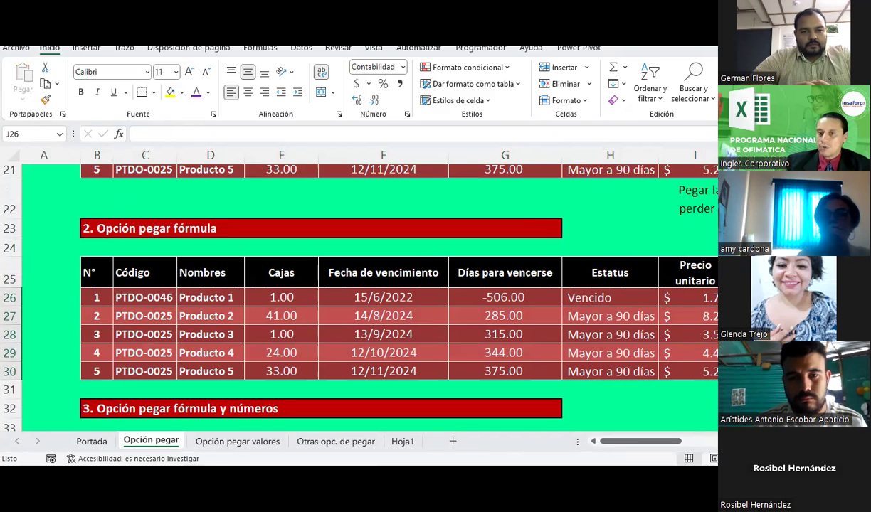
{"action": "left_click_drag", "start_coordinate": [672, 441], "coordinate": [688, 441]}
{"action": "left_click", "coordinate": [689, 352]}
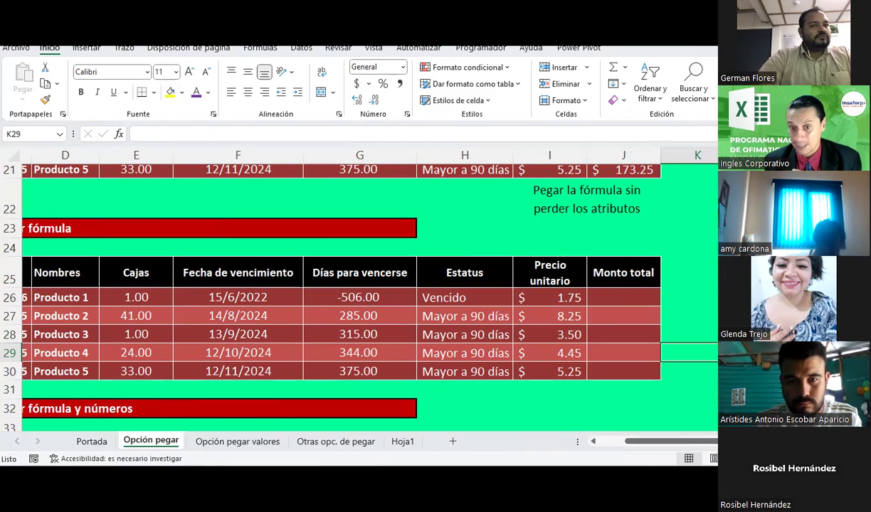
{"action": "key", "text": "Up"}
{"action": "key", "text": "Up"}
{"action": "key", "text": "Up"}
{"action": "key", "text": "Right"}
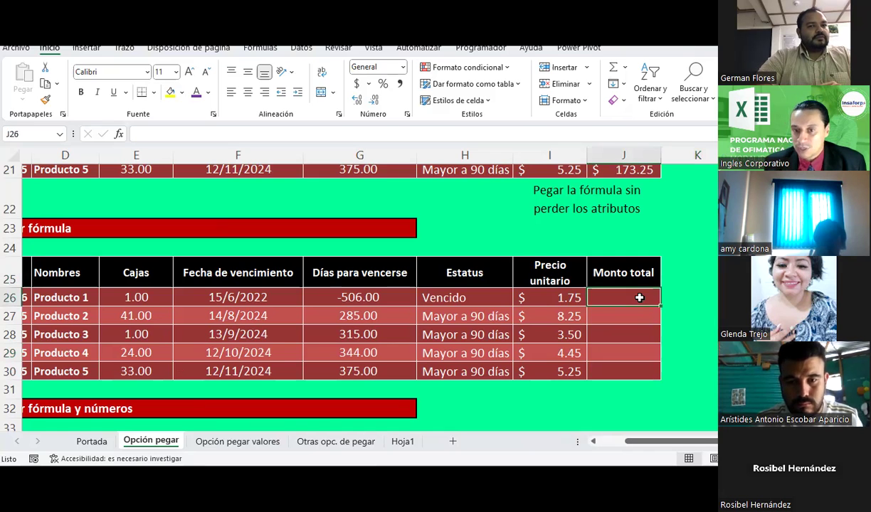
{"action": "left_click_drag", "start_coordinate": [639, 297], "coordinate": [640, 371]}
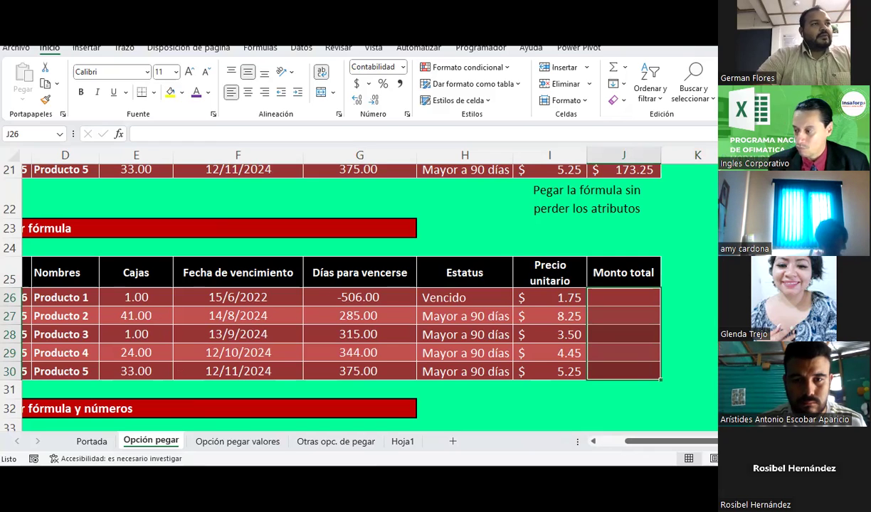
{"action": "left_click", "coordinate": [772, 334]}
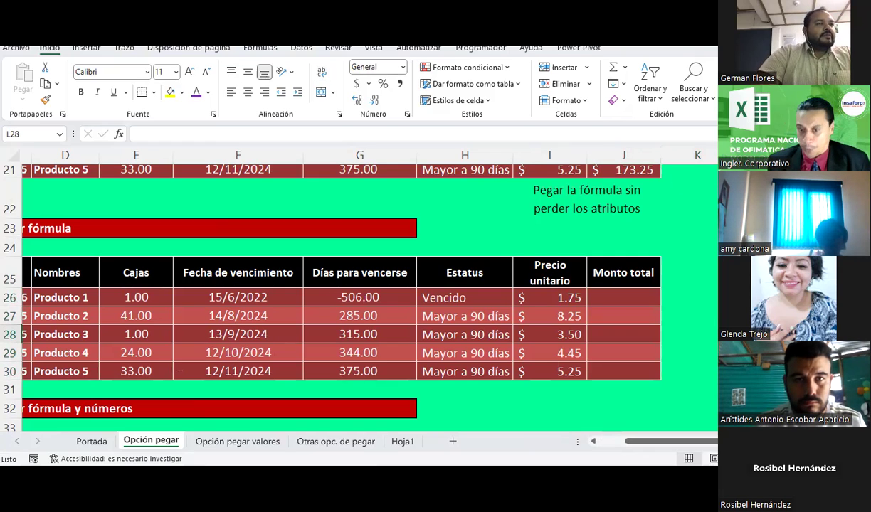
{"action": "left_click", "coordinate": [616, 297]}
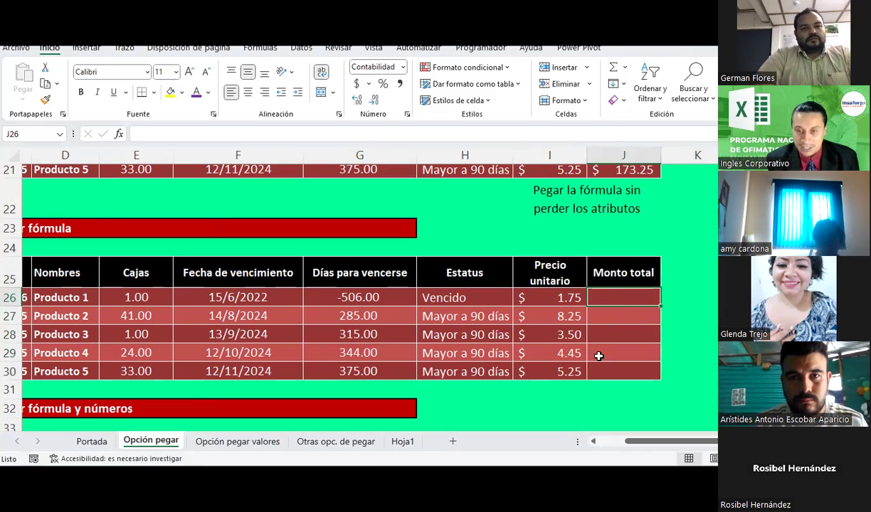
- Enter =I26*E26 in J26, giving Producto 1 a Monto total of $1.75
{"action": "type", "text": "="}
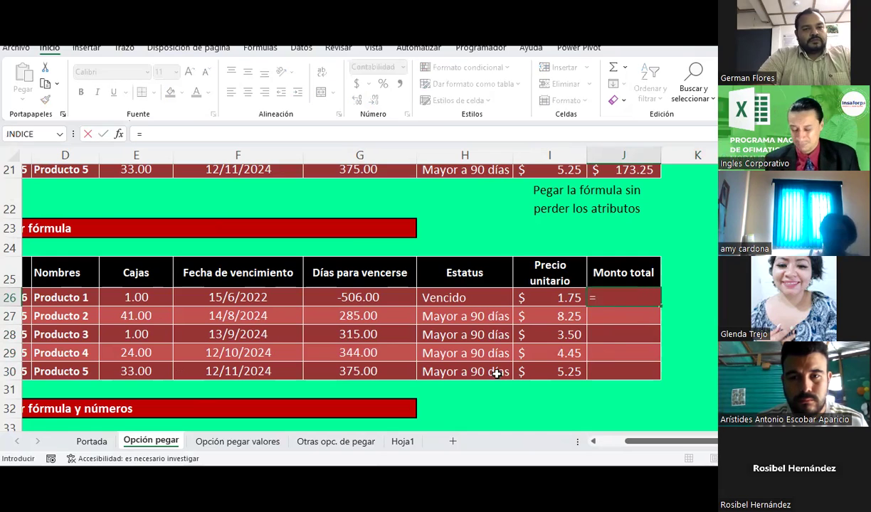
{"action": "left_click", "coordinate": [561, 297]}
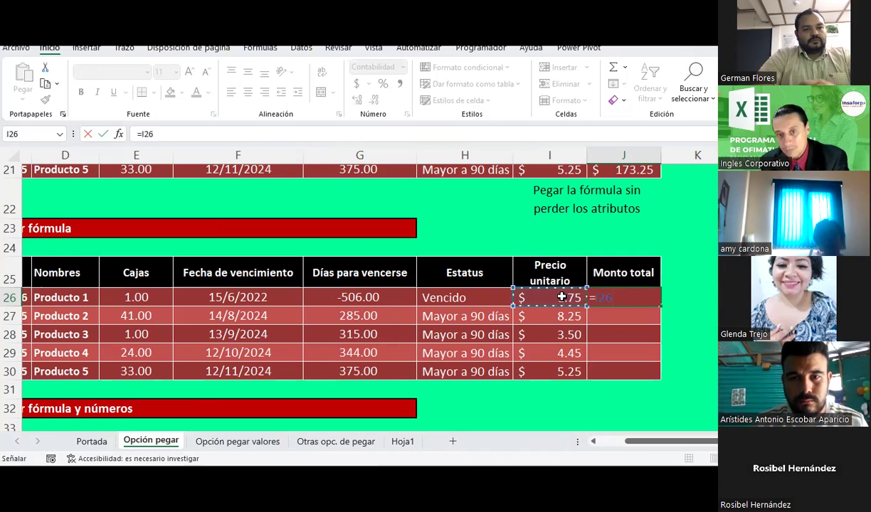
{"action": "type", "text": "*"}
{"action": "left_click", "coordinate": [138, 300]}
{"action": "key", "text": "Return"}
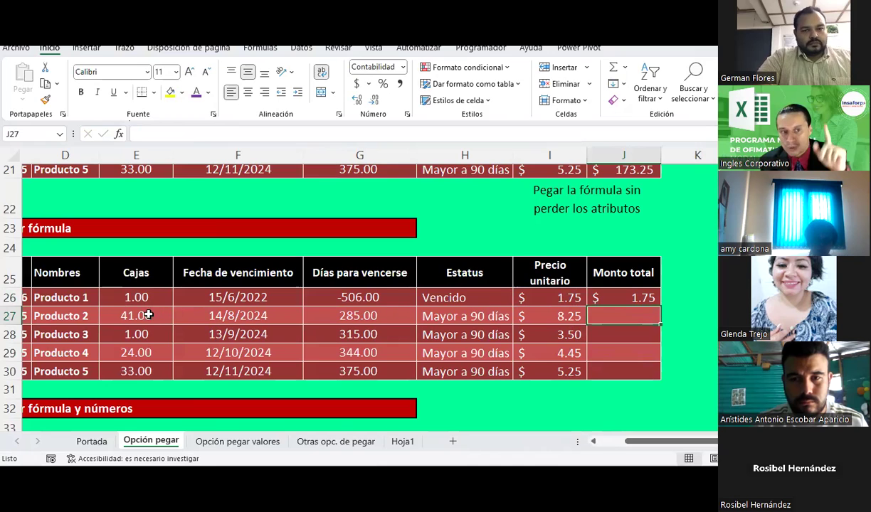
{"action": "left_click", "coordinate": [143, 298]}
{"action": "left_click", "coordinate": [634, 301]}
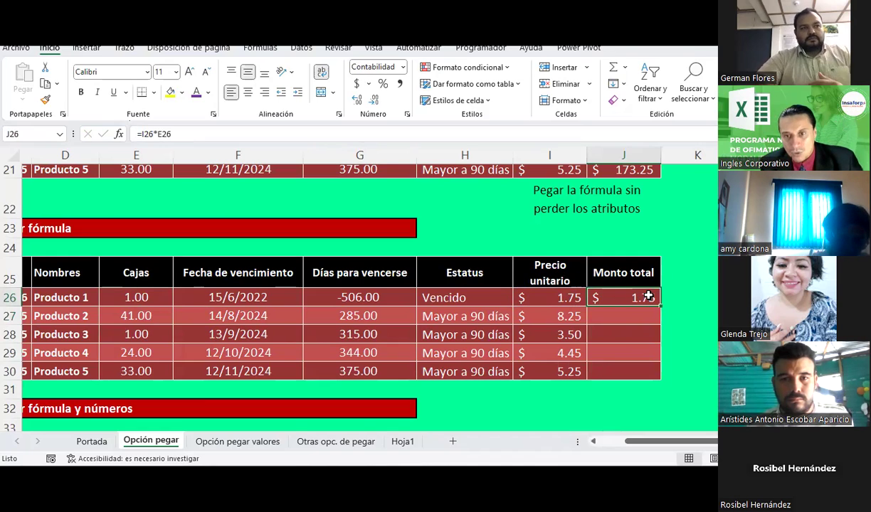
- Copy J26 and paste only its formula into J27:J30
{"action": "key", "text": "ctrl+c"}
{"action": "right_click", "coordinate": [649, 297]}
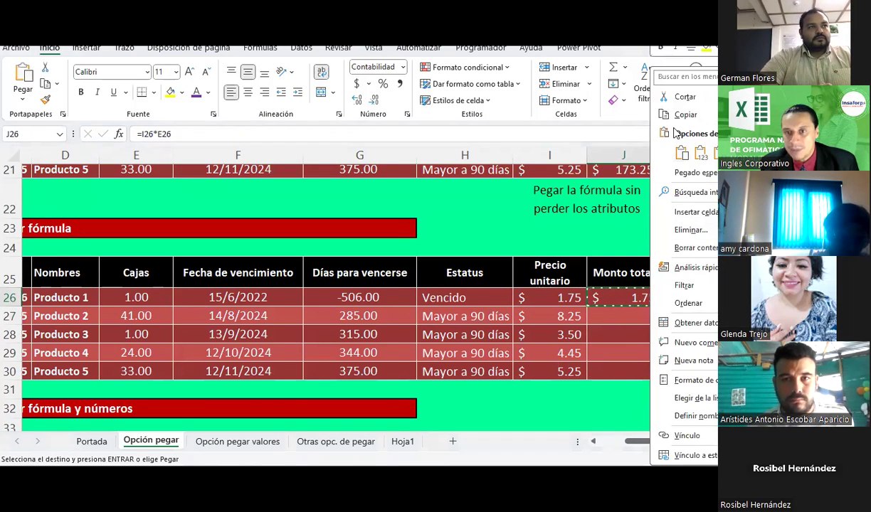
{"action": "left_click", "coordinate": [647, 299]}
{"action": "left_click_drag", "start_coordinate": [643, 313], "coordinate": [635, 373]}
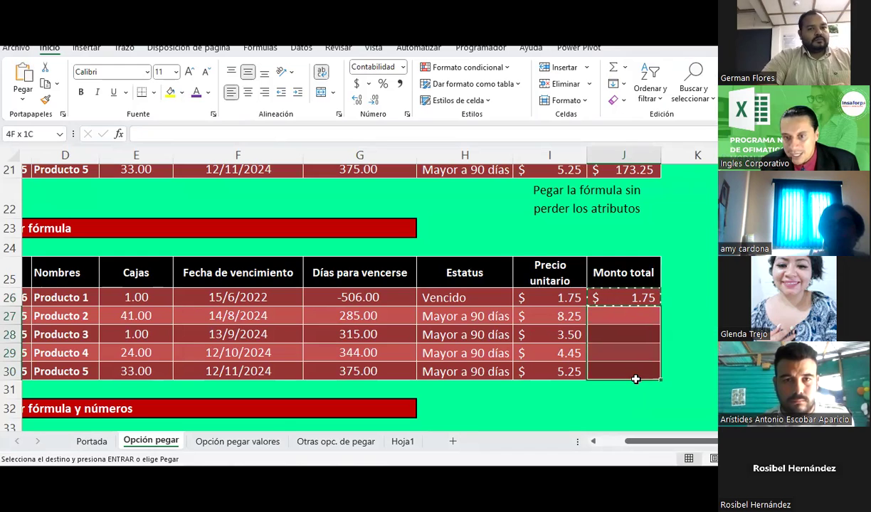
{"action": "left_click", "coordinate": [24, 103]}
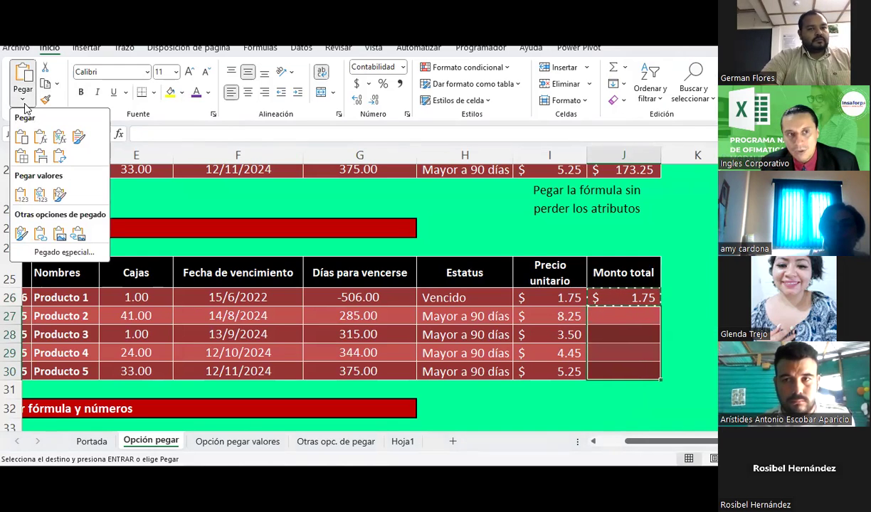
{"action": "left_click", "coordinate": [41, 140]}
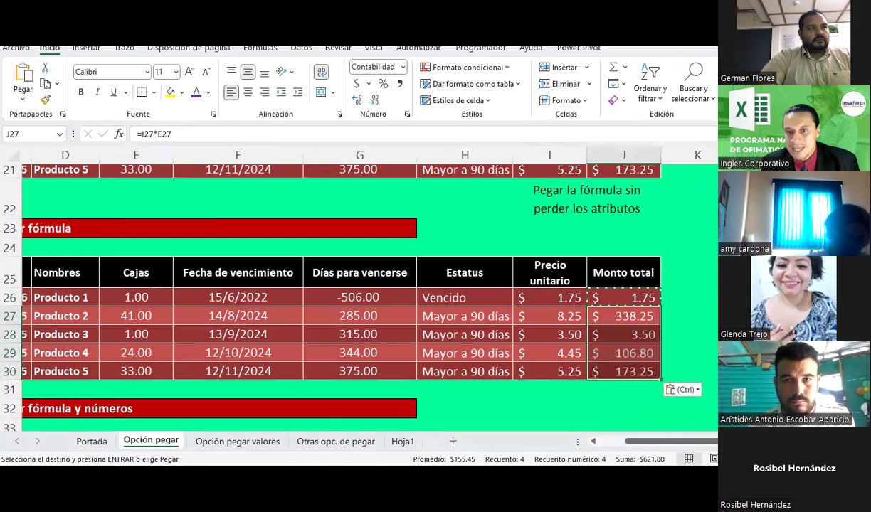
{"action": "left_click", "coordinate": [688, 271]}
- Check the pasted total formulas in J27 through J30
{"action": "left_click", "coordinate": [638, 317]}
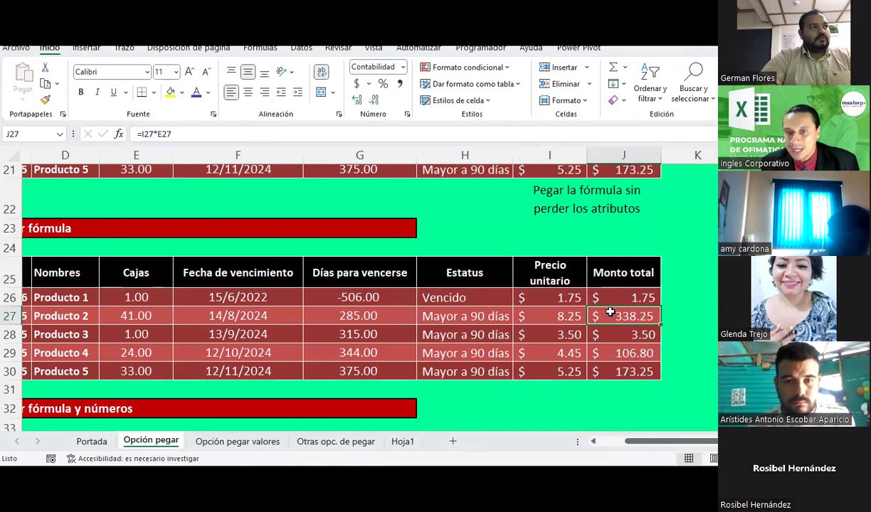
{"action": "left_click", "coordinate": [620, 334]}
{"action": "left_click", "coordinate": [619, 353]}
{"action": "left_click", "coordinate": [618, 370]}
{"action": "left_click", "coordinate": [615, 348]}
{"action": "left_click", "coordinate": [613, 334]}
{"action": "left_click", "coordinate": [612, 316]}
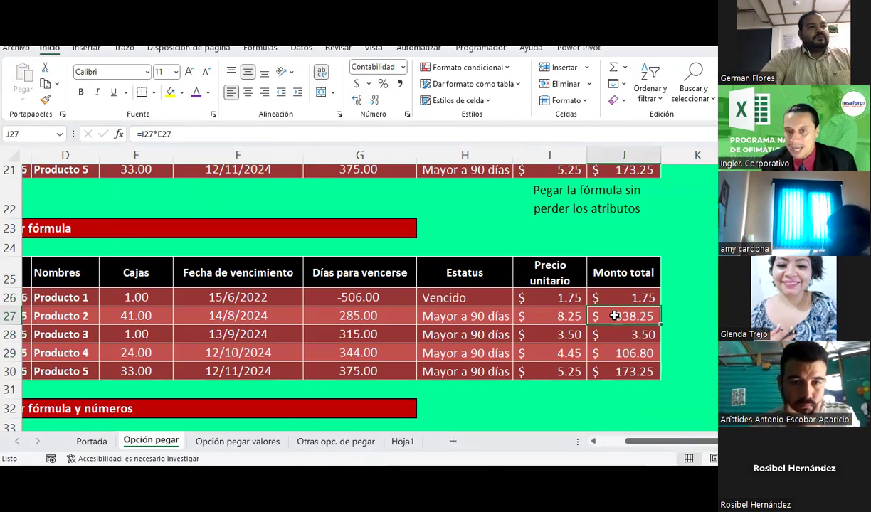
- Delete the pasted totals from J27:J30, keeping J26's formula copied
{"action": "key", "text": "Up"}
{"action": "key", "text": "ctrl+c"}
{"action": "key", "text": "Down"}
{"action": "key", "text": "Delete"}
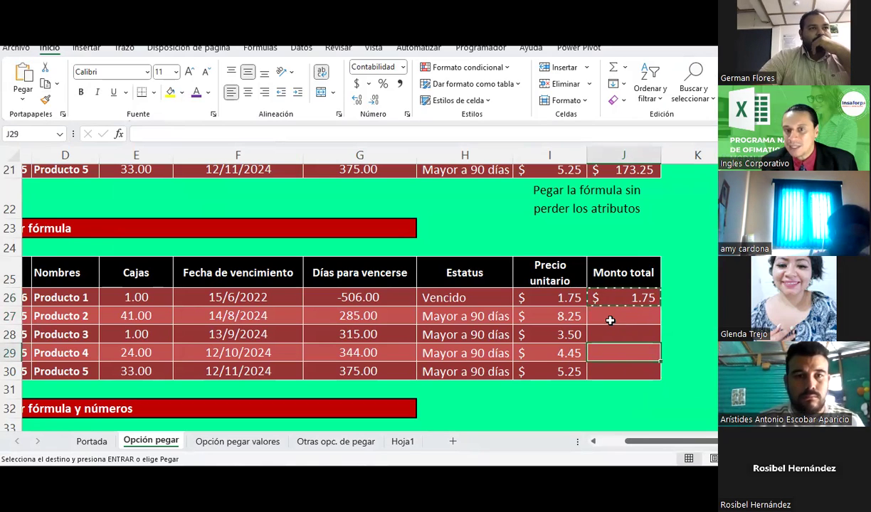
- Paste the J26 formula into J27:J30 via Pegar > Fórmulas, showing 338.25, 3.50, 106.80, 173.25
{"action": "left_click", "coordinate": [403, 68]}
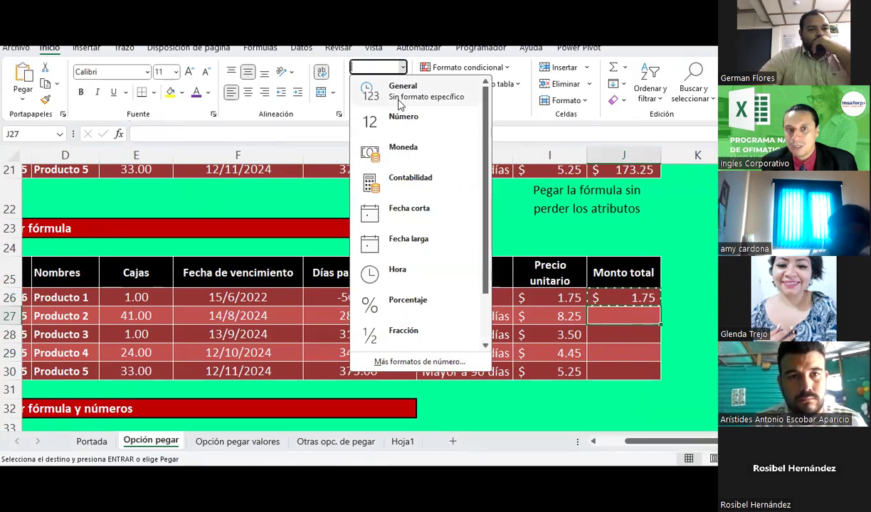
{"action": "left_click", "coordinate": [640, 313]}
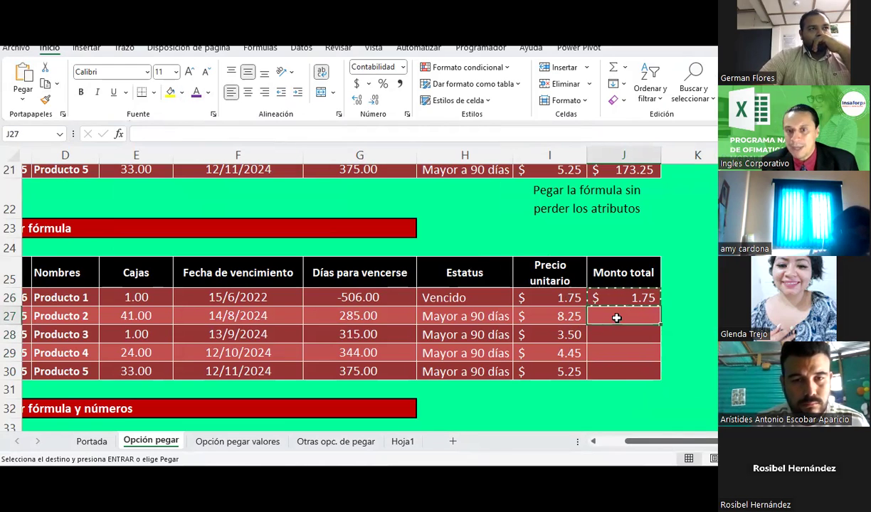
{"action": "left_click_drag", "start_coordinate": [616, 318], "coordinate": [624, 374]}
{"action": "left_click", "coordinate": [27, 97]}
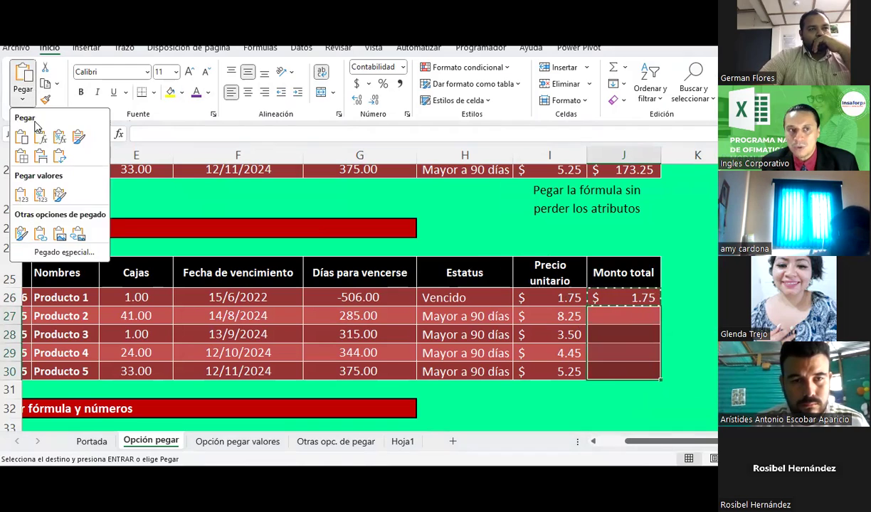
{"action": "left_click", "coordinate": [44, 138]}
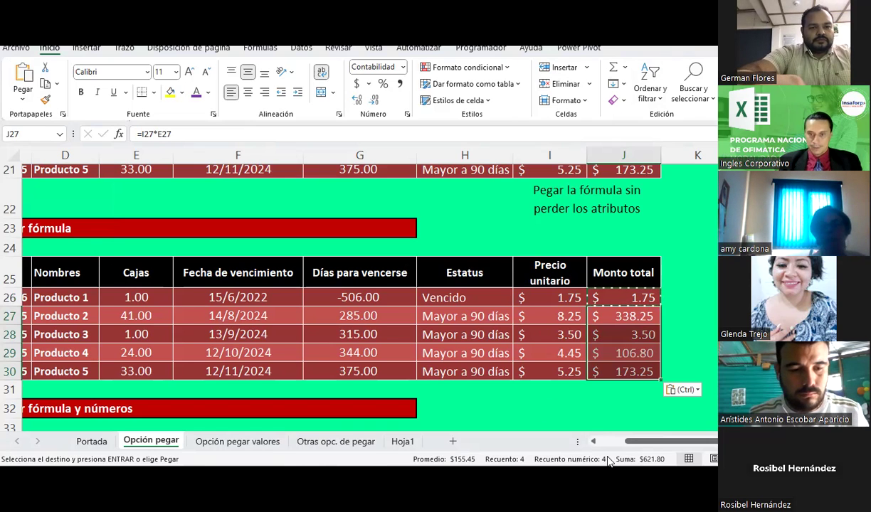
- Move down to section 3 and select B34 as the paste target
{"action": "scroll", "coordinate": [454, 335], "scroll_direction": "left", "scroll_amount": 3}
{"action": "scroll", "coordinate": [221, 314], "scroll_direction": "down", "scroll_amount": 2}
{"action": "scroll", "coordinate": [222, 314], "scroll_direction": "down", "scroll_amount": 2}
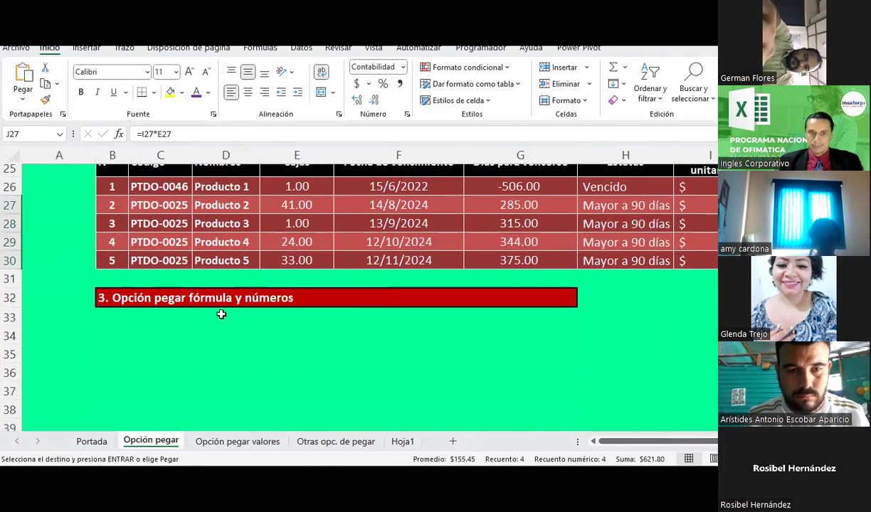
{"action": "left_click", "coordinate": [111, 325]}
{"action": "left_click", "coordinate": [102, 341]}
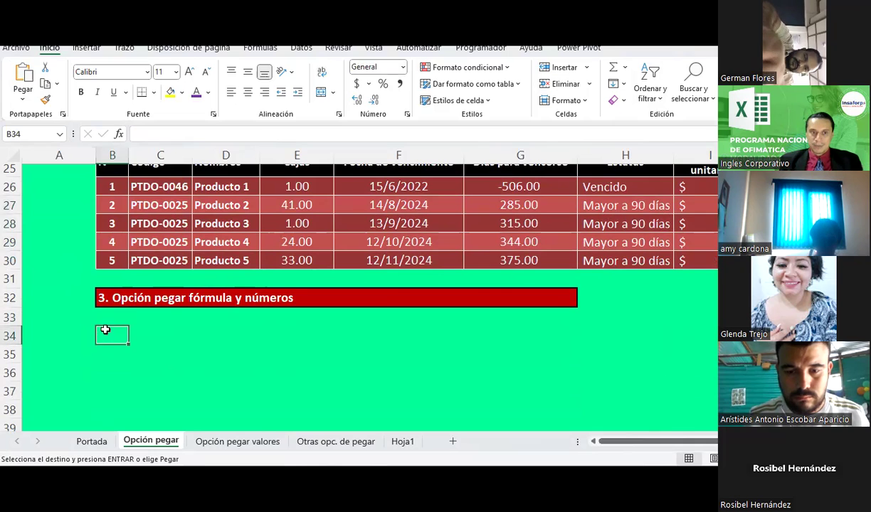
{"action": "left_click", "coordinate": [23, 100]}
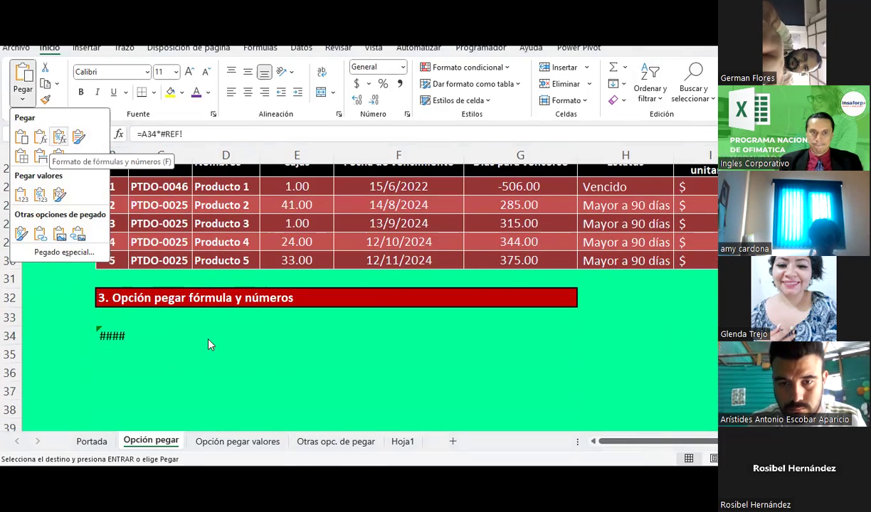
{"action": "key", "text": "Escape"}
- Copy the section 2 table B25:J30 and paste it at B34 as Formato de fórmulas y números
{"action": "scroll", "coordinate": [213, 320], "scroll_direction": "up", "scroll_amount": 1}
{"action": "left_click_drag", "start_coordinate": [112, 273], "coordinate": [716, 371]}
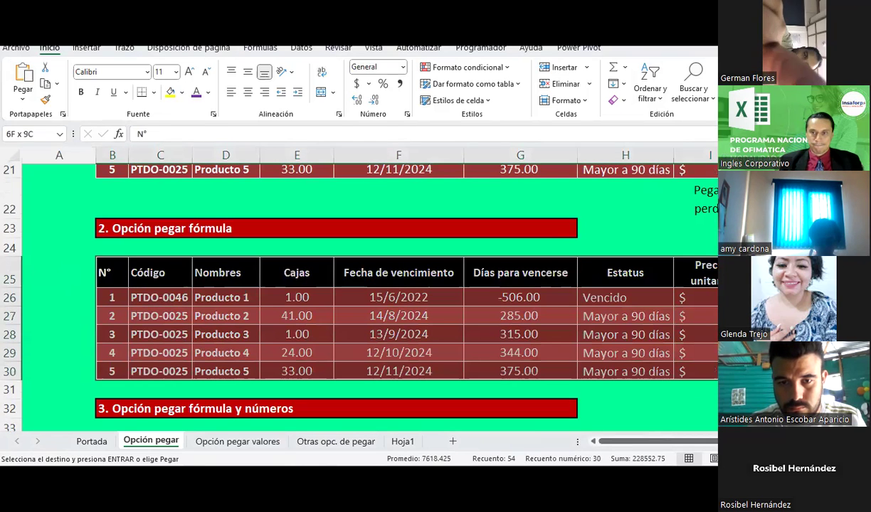
{"action": "scroll", "coordinate": [121, 327], "scroll_direction": "down", "scroll_amount": 2}
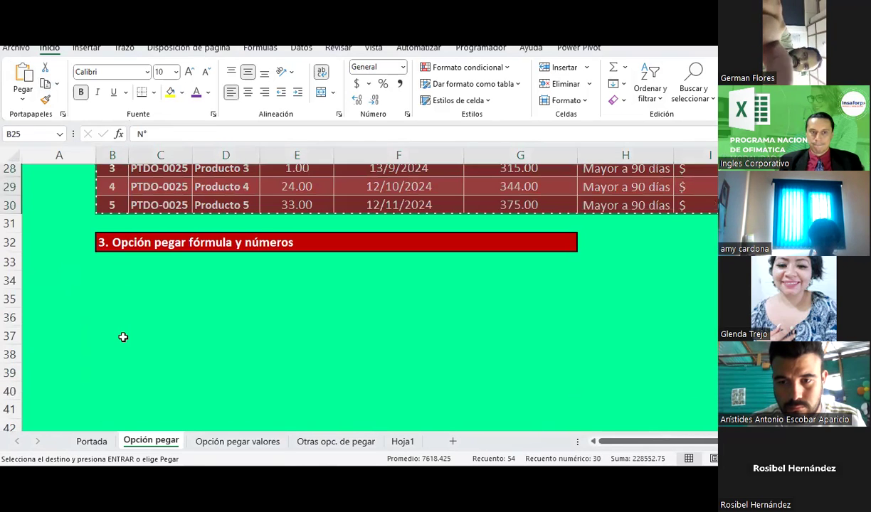
{"action": "left_click", "coordinate": [111, 280]}
{"action": "left_click", "coordinate": [22, 100]}
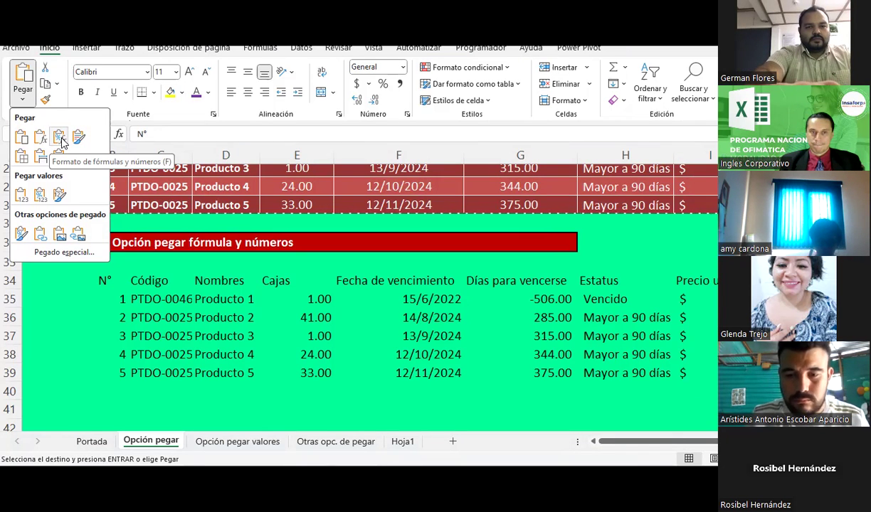
{"action": "left_click", "coordinate": [59, 137]}
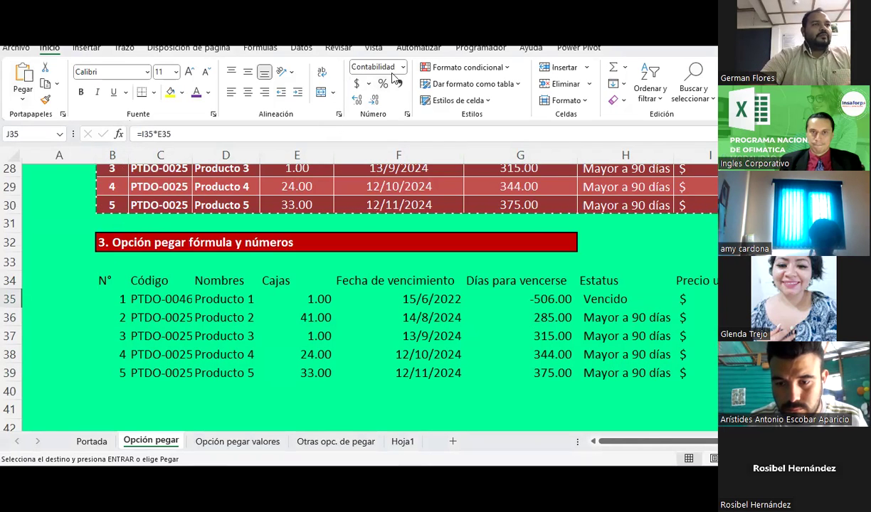
- Give J35 the Número format and paste its formula with number formats into the totals below
{"action": "left_click_drag", "start_coordinate": [783, 317], "coordinate": [782, 372]}
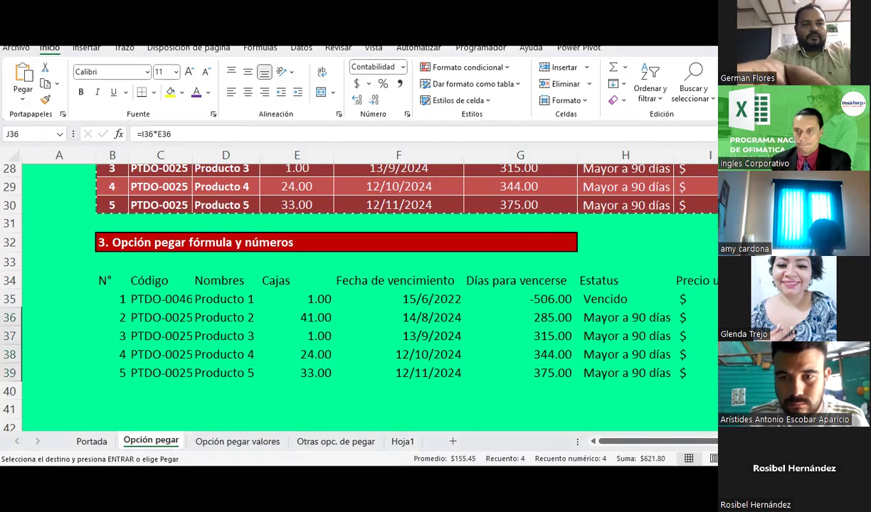
{"action": "left_click", "coordinate": [783, 298]}
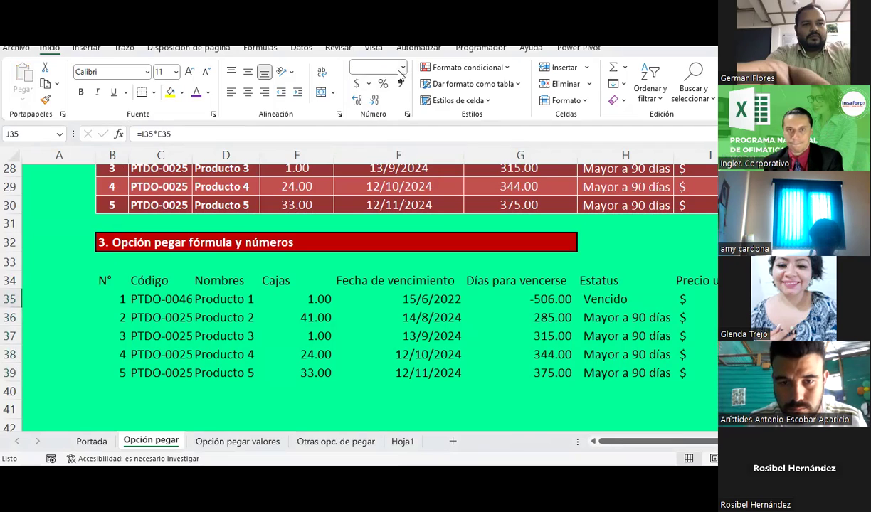
{"action": "left_click", "coordinate": [404, 67]}
{"action": "left_click", "coordinate": [403, 121]}
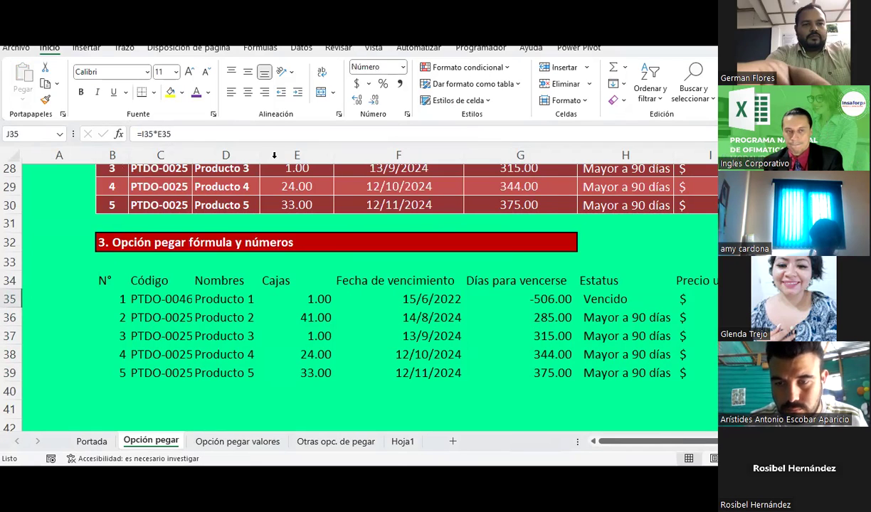
{"action": "left_click", "coordinate": [45, 82]}
{"action": "left_click_drag", "start_coordinate": [782, 317], "coordinate": [783, 354]}
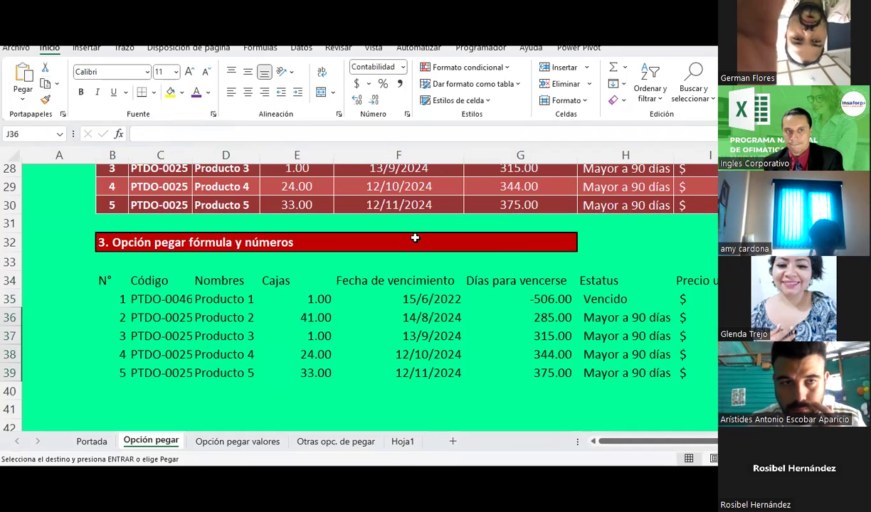
{"action": "left_click", "coordinate": [23, 96]}
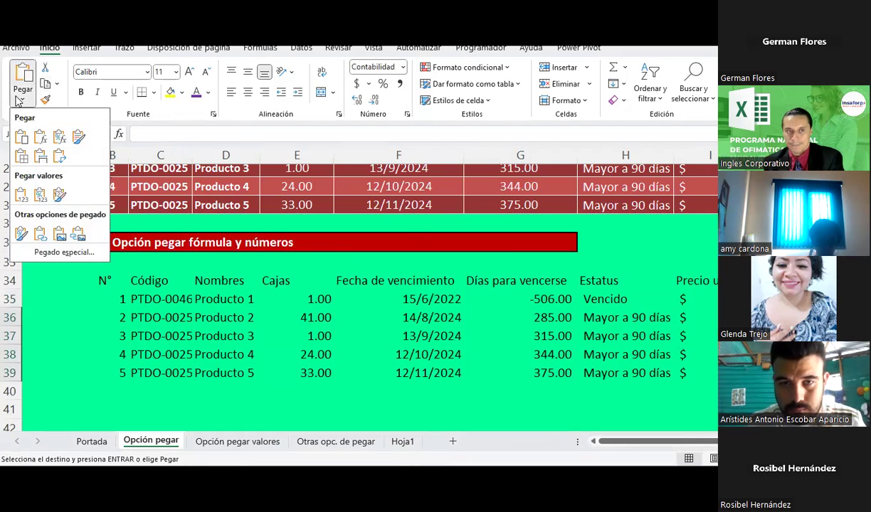
{"action": "left_click", "coordinate": [62, 142]}
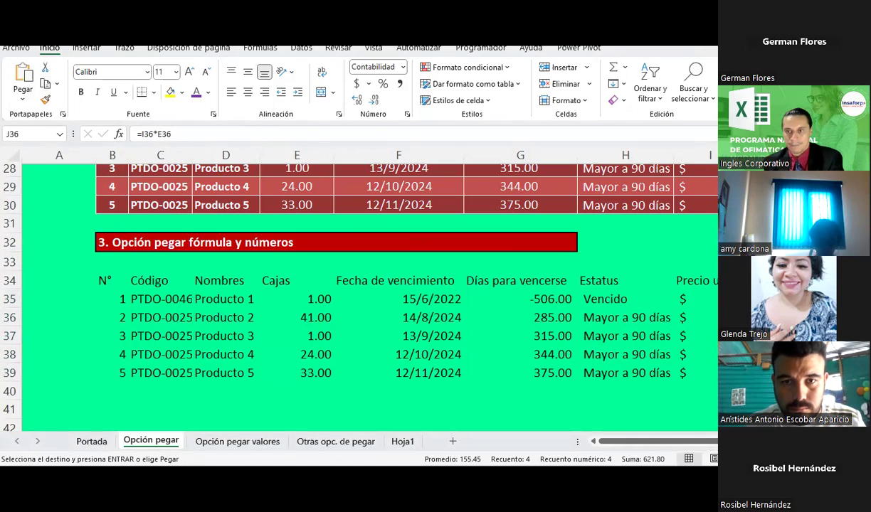
- Reset J36:J39 to General format and give J35 the Contabilidad format
{"action": "left_click_drag", "start_coordinate": [782, 318], "coordinate": [783, 373]}
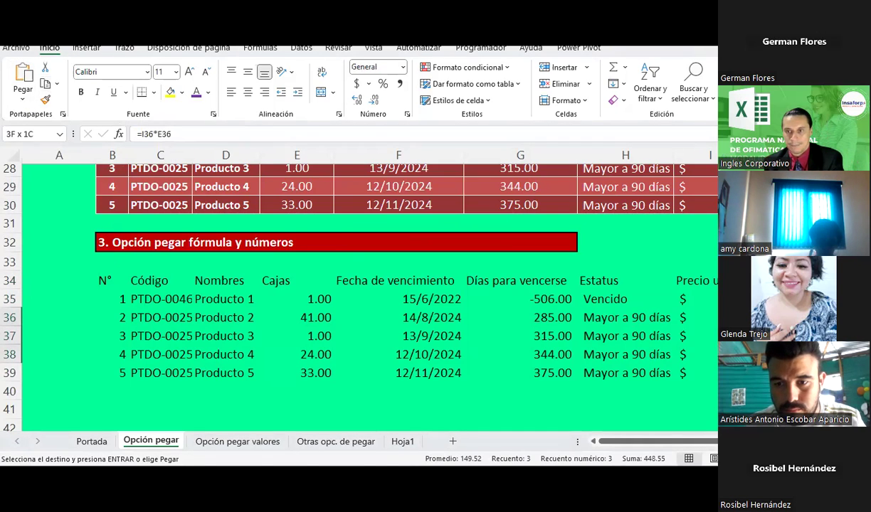
{"action": "left_click", "coordinate": [405, 66]}
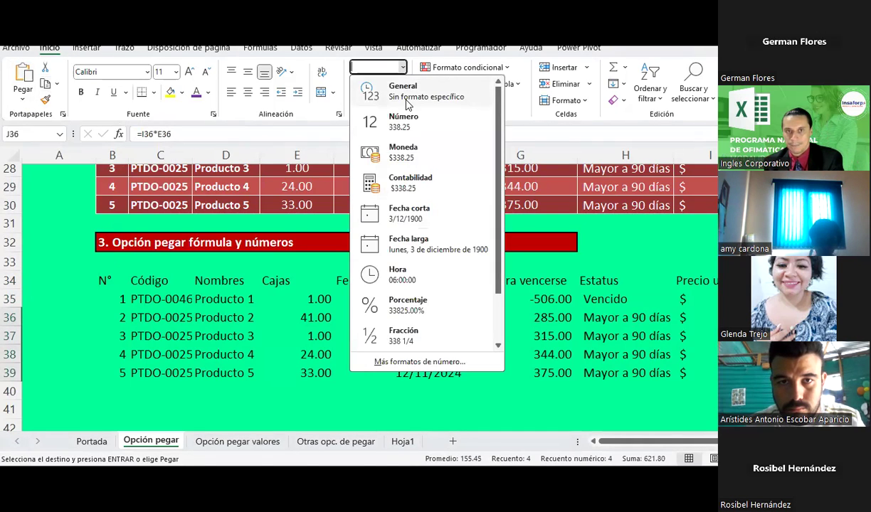
{"action": "left_click", "coordinate": [399, 88]}
{"action": "key", "text": "Up"}
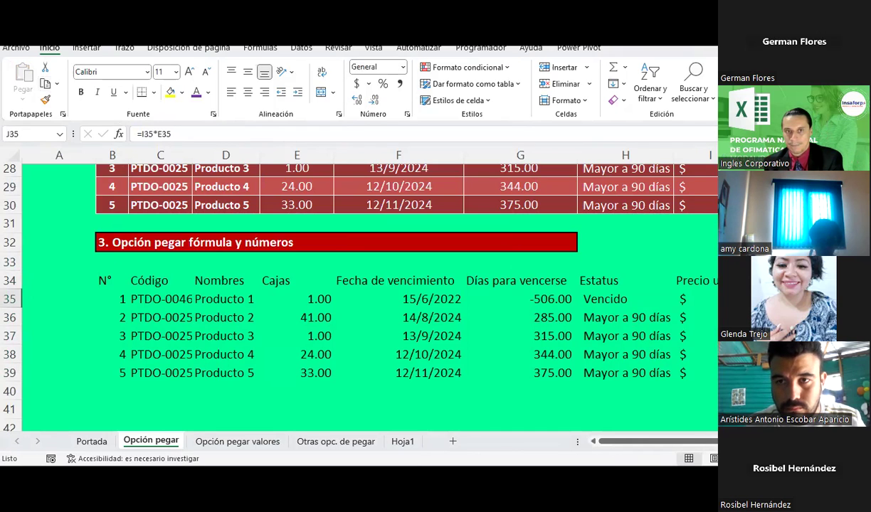
{"action": "left_click", "coordinate": [403, 67]}
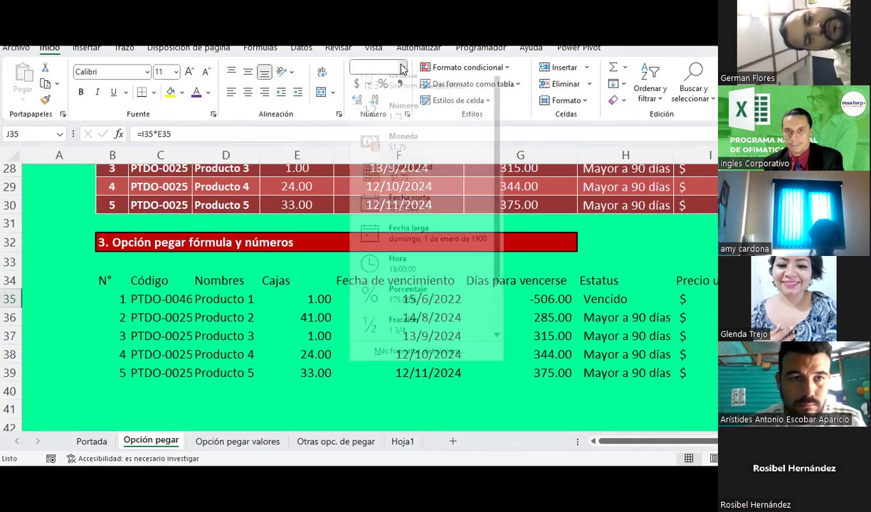
{"action": "left_click", "coordinate": [402, 185]}
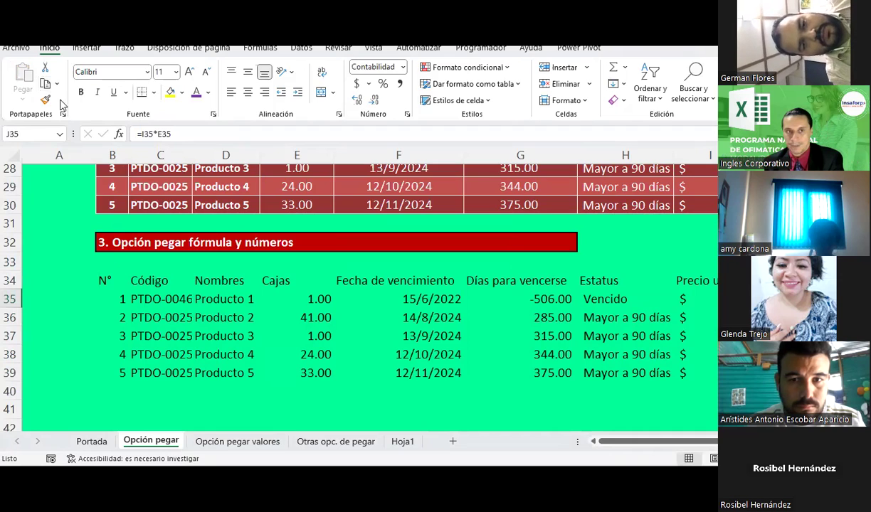
- Paste J35's formula with its Contabilidad number format into J36:J39
{"action": "left_click", "coordinate": [44, 85]}
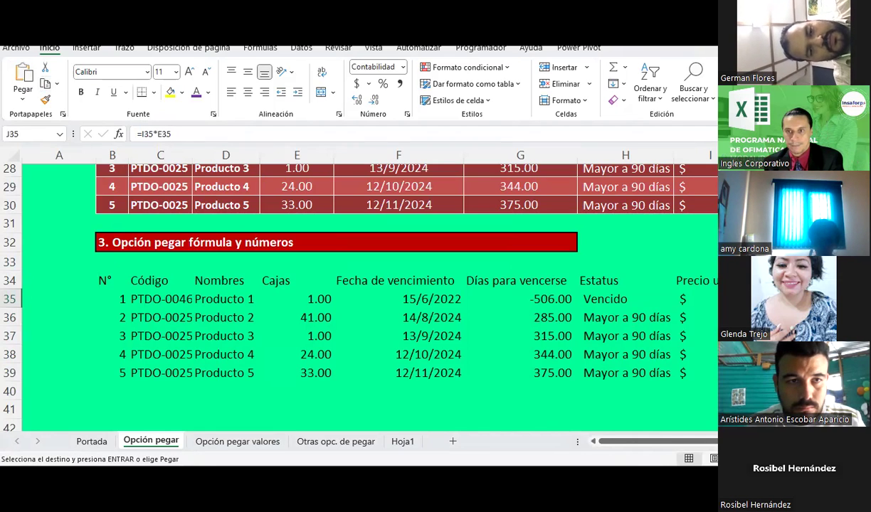
{"action": "left_click_drag", "start_coordinate": [733, 318], "coordinate": [733, 372]}
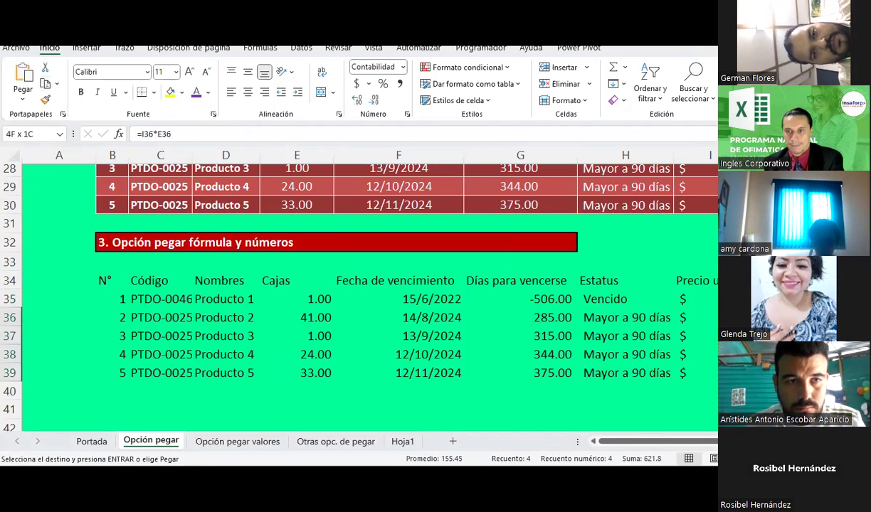
{"action": "left_click", "coordinate": [23, 99]}
{"action": "left_click", "coordinate": [58, 137]}
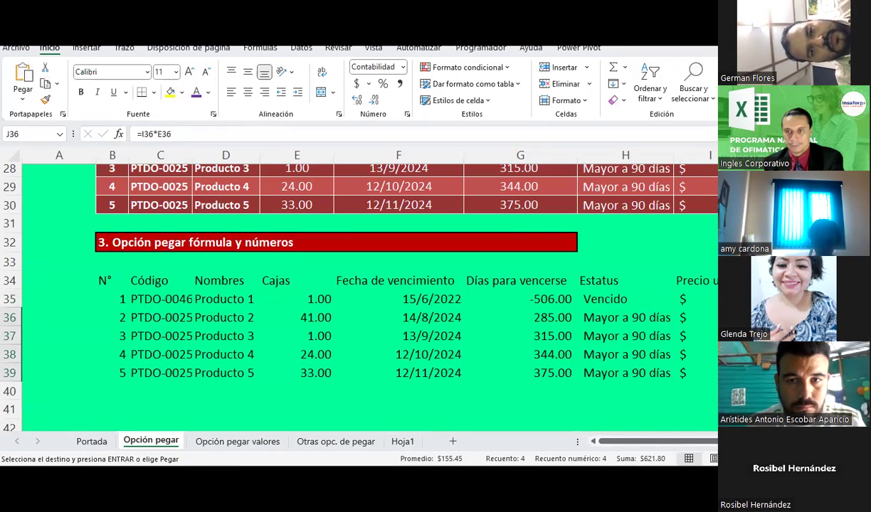
{"action": "left_click_drag", "start_coordinate": [754, 318], "coordinate": [755, 372]}
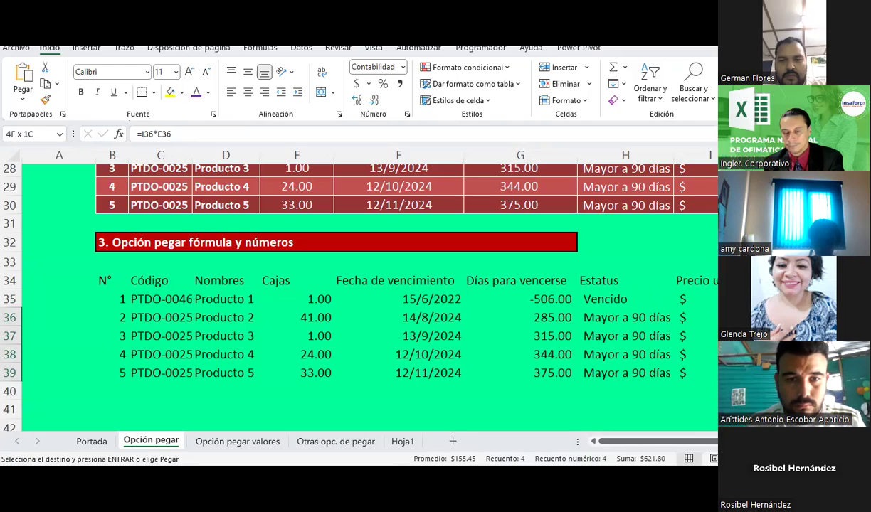
{"action": "key", "text": "Escape"}
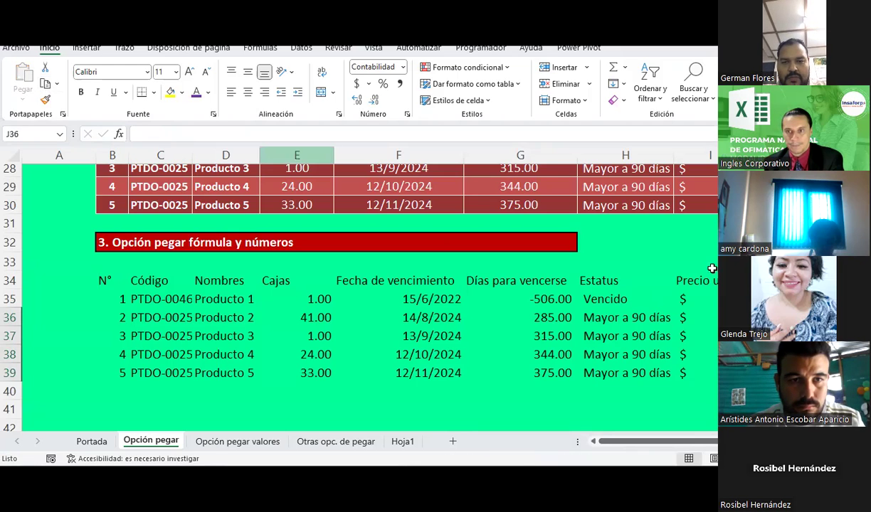
- Paste only J35's total formula into J36:J39 and check the next row's result
{"action": "key", "text": "Up"}
{"action": "left_click", "coordinate": [44, 86]}
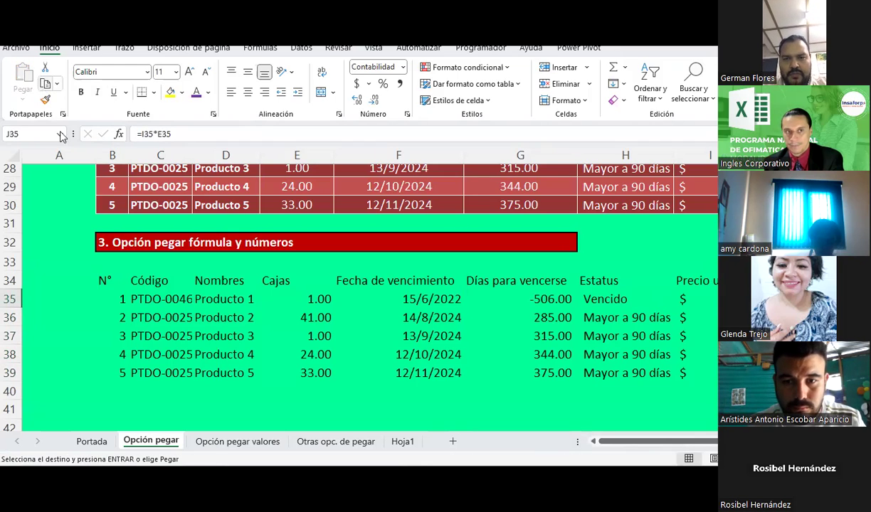
{"action": "left_click_drag", "start_coordinate": [755, 317], "coordinate": [754, 373]}
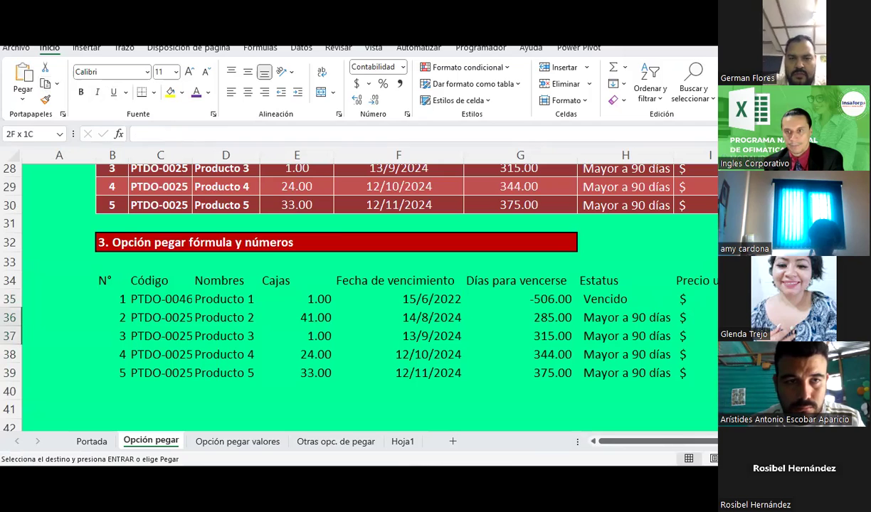
{"action": "left_click", "coordinate": [23, 100]}
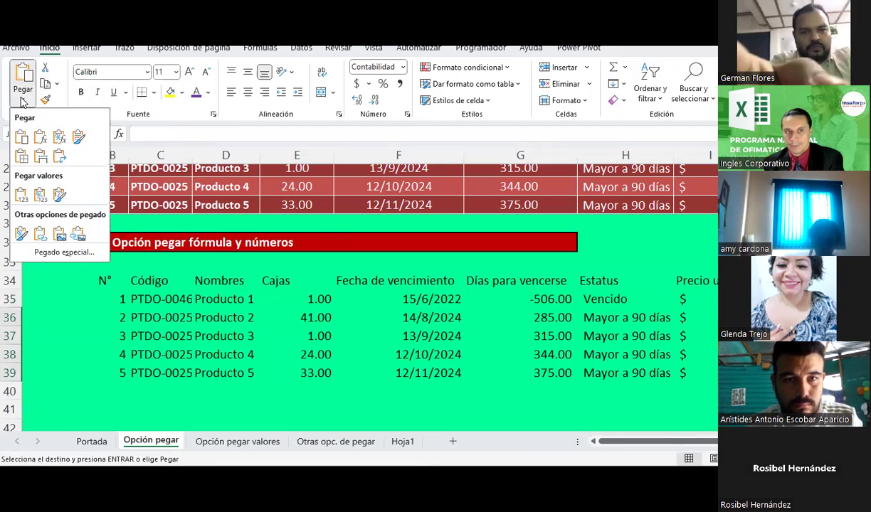
{"action": "left_click", "coordinate": [41, 138]}
{"action": "key", "text": "Down"}
- Delete the contents of B34:I39 under the section 3 heading, leaving it empty
{"action": "left_click", "coordinate": [487, 298]}
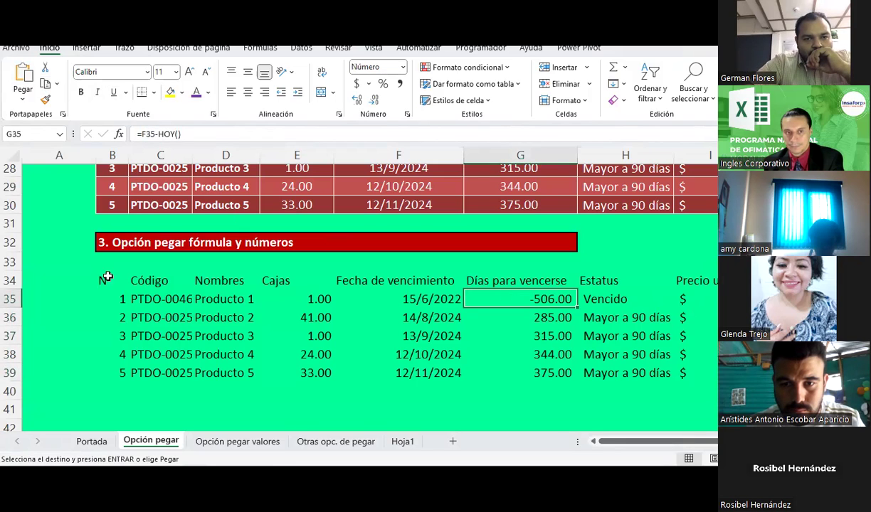
{"action": "left_click_drag", "start_coordinate": [103, 276], "coordinate": [687, 366]}
{"action": "key", "text": "Delete"}
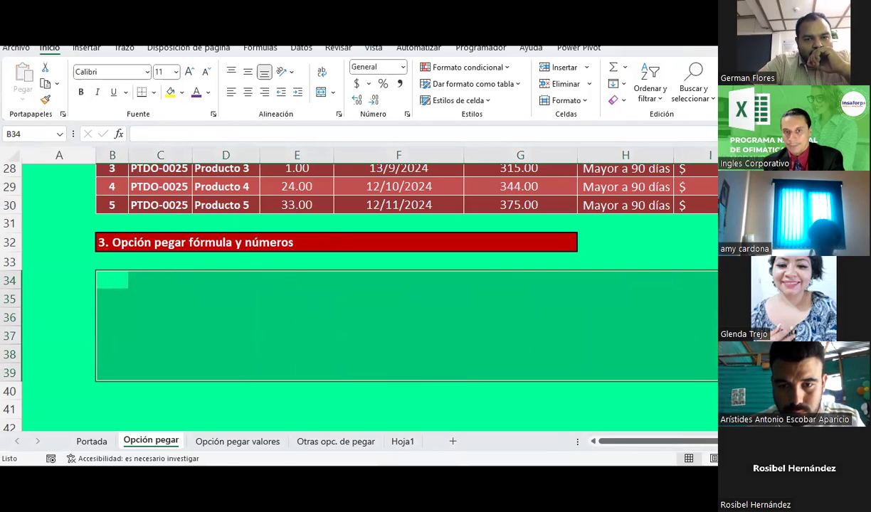
{"action": "left_click_drag", "start_coordinate": [696, 335], "coordinate": [696, 353]}
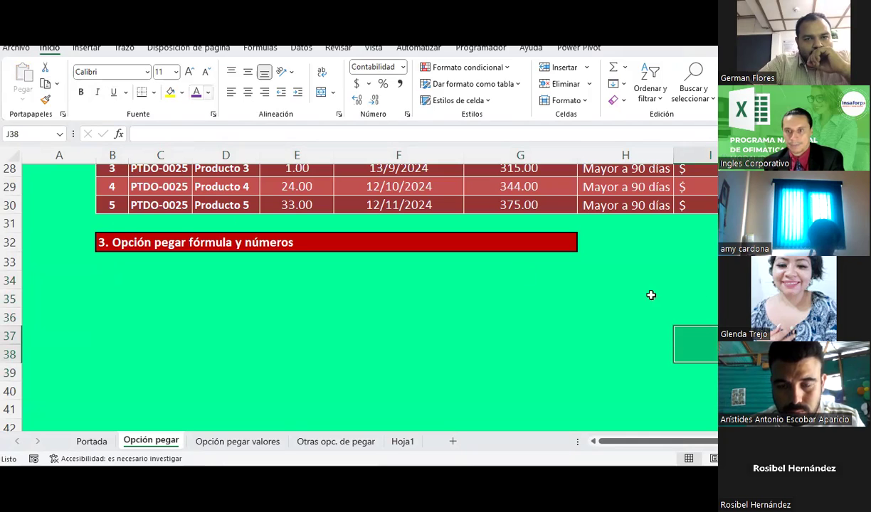
{"action": "left_click", "coordinate": [681, 299]}
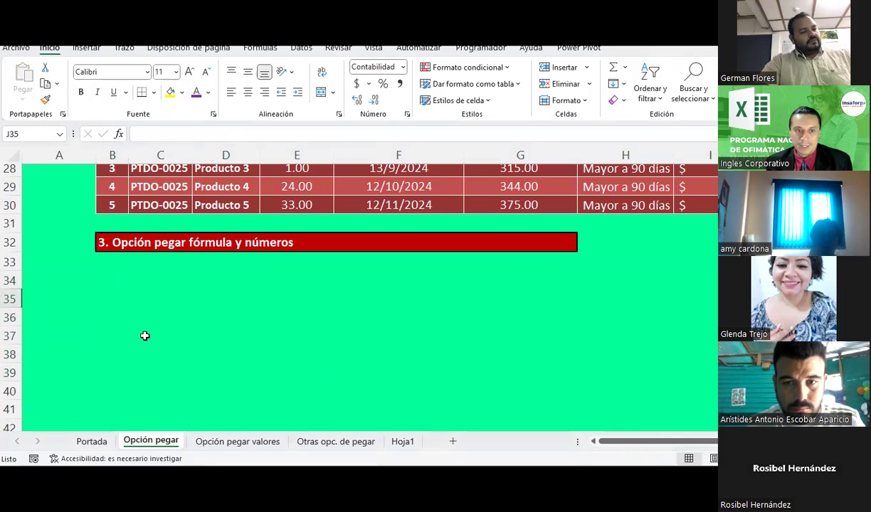
{"action": "scroll", "coordinate": [144, 335], "scroll_direction": "up", "scroll_amount": 2}
{"action": "scroll", "coordinate": [137, 325], "scroll_direction": "up", "scroll_amount": 3}
- Compare the Opción pegar valores sheet against the Opción pegar sheet
{"action": "scroll", "coordinate": [139, 326], "scroll_direction": "down", "scroll_amount": 3}
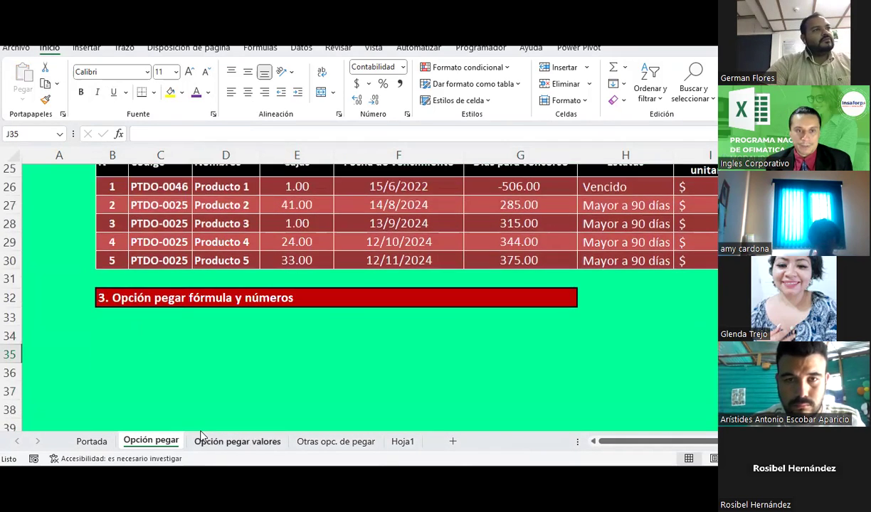
{"action": "left_click", "coordinate": [199, 440]}
{"action": "scroll", "coordinate": [162, 324], "scroll_direction": "up", "scroll_amount": 6}
{"action": "left_click_drag", "start_coordinate": [649, 443], "coordinate": [622, 442]}
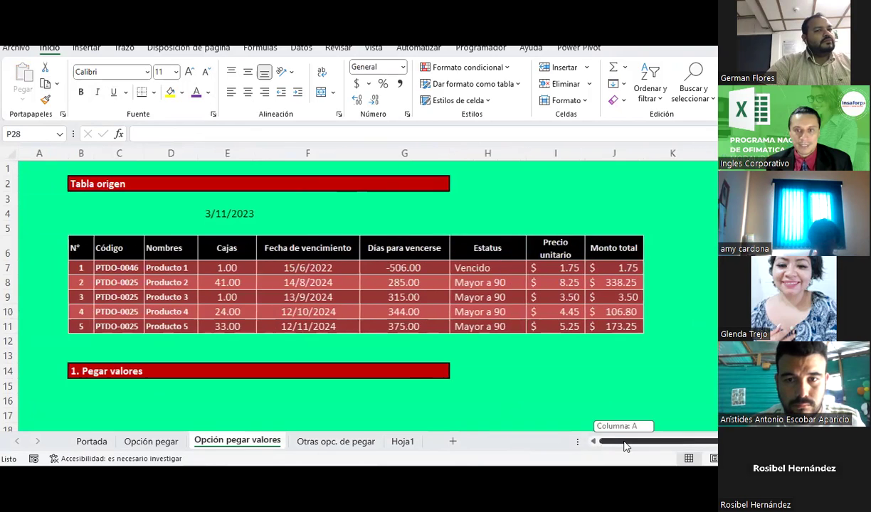
{"action": "scroll", "coordinate": [197, 366], "scroll_direction": "down", "scroll_amount": 6}
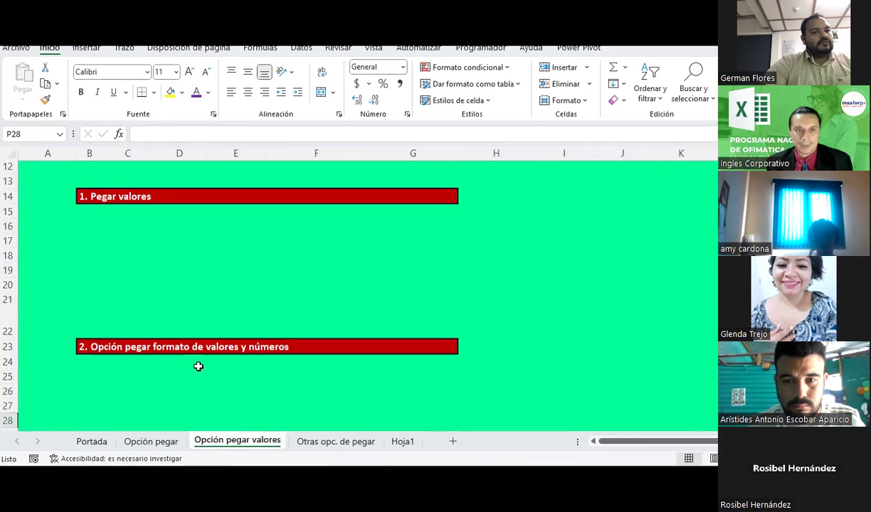
{"action": "left_click", "coordinate": [149, 439]}
{"action": "scroll", "coordinate": [152, 343], "scroll_direction": "up", "scroll_amount": 6}
{"action": "scroll", "coordinate": [152, 343], "scroll_direction": "up", "scroll_amount": 2}
{"action": "scroll", "coordinate": [152, 343], "scroll_direction": "down", "scroll_amount": 4}
{"action": "scroll", "coordinate": [152, 344], "scroll_direction": "down", "scroll_amount": 3}
{"action": "scroll", "coordinate": [152, 345], "scroll_direction": "down", "scroll_amount": 1}
{"action": "scroll", "coordinate": [152, 344], "scroll_direction": "down", "scroll_amount": 1}
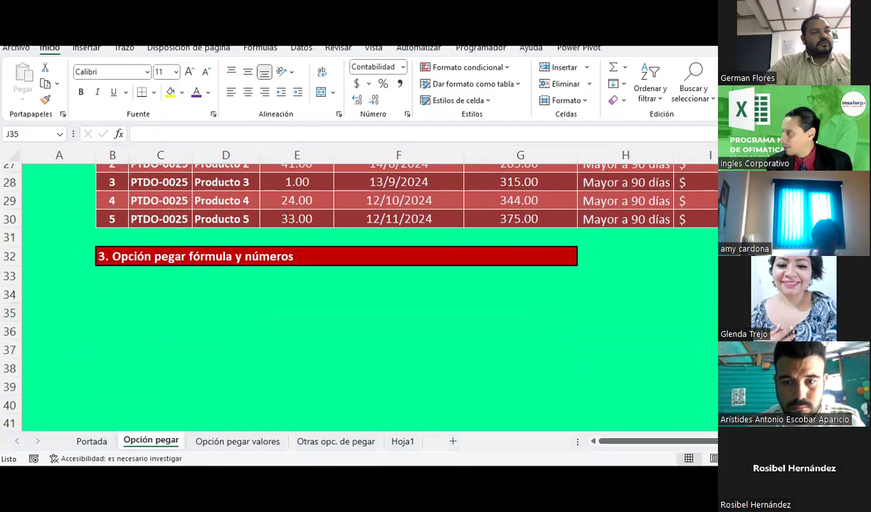
{"action": "scroll", "coordinate": [285, 305], "scroll_direction": "up", "scroll_amount": 4}
{"action": "scroll", "coordinate": [273, 304], "scroll_direction": "up", "scroll_amount": 1}
{"action": "scroll", "coordinate": [273, 313], "scroll_direction": "down", "scroll_amount": 3}
- Look through the Opción pegar valores and Otras opc. de pegar sheets, then return to Opción pegar
{"action": "left_click", "coordinate": [240, 442]}
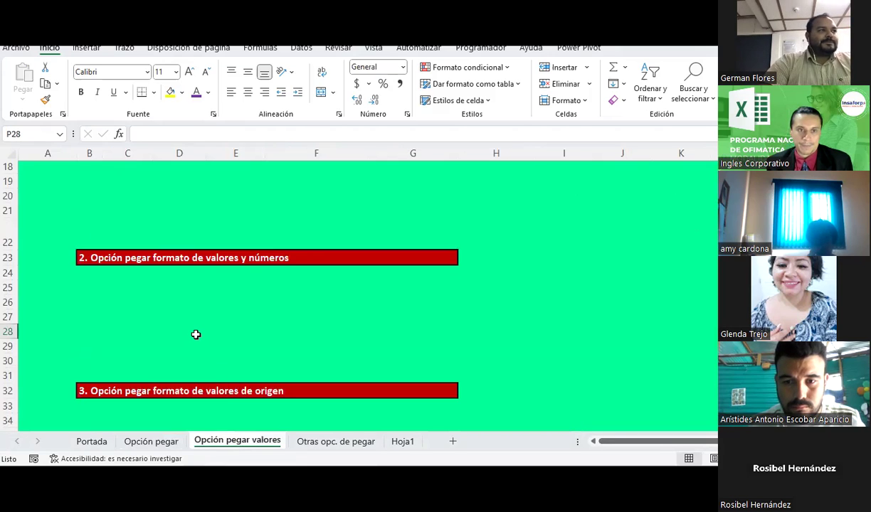
{"action": "scroll", "coordinate": [195, 334], "scroll_direction": "up", "scroll_amount": 2}
{"action": "scroll", "coordinate": [195, 334], "scroll_direction": "up", "scroll_amount": 2}
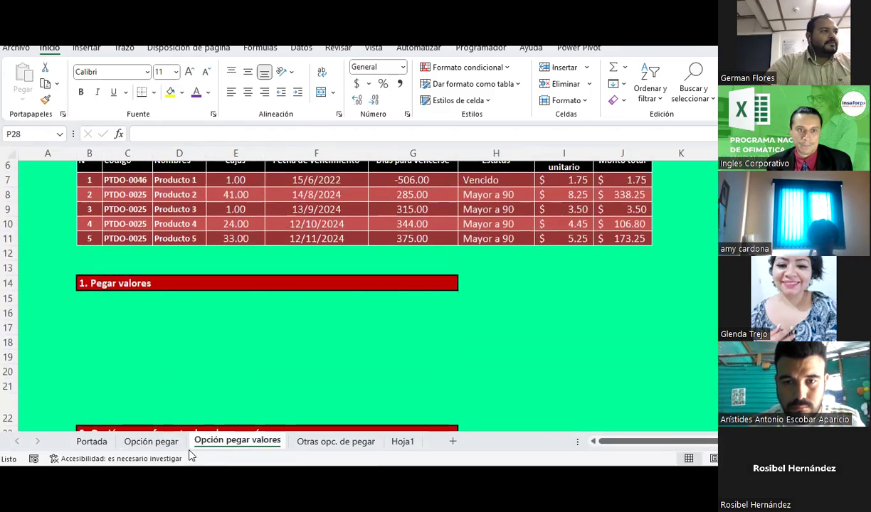
{"action": "left_click", "coordinate": [150, 442]}
{"action": "left_click_drag", "start_coordinate": [651, 442], "coordinate": [683, 441]}
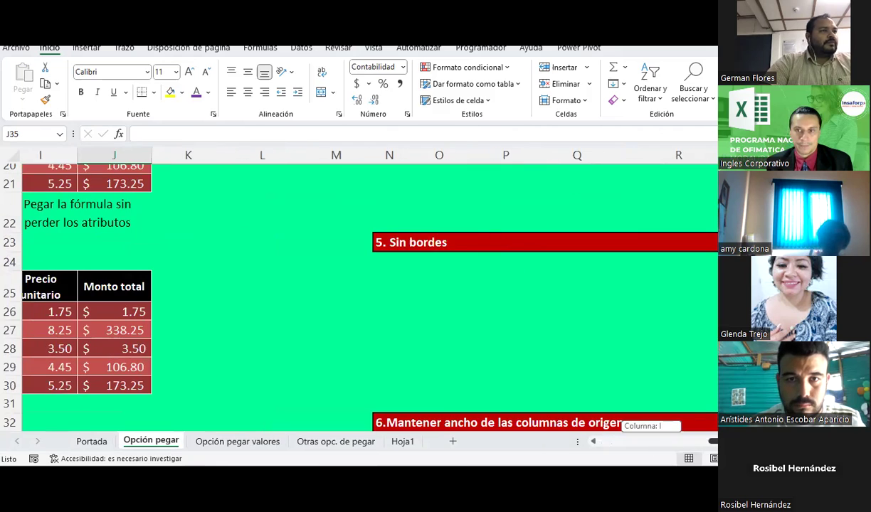
{"action": "scroll", "coordinate": [579, 287], "scroll_direction": "down", "scroll_amount": 3}
{"action": "scroll", "coordinate": [571, 281], "scroll_direction": "down", "scroll_amount": 1}
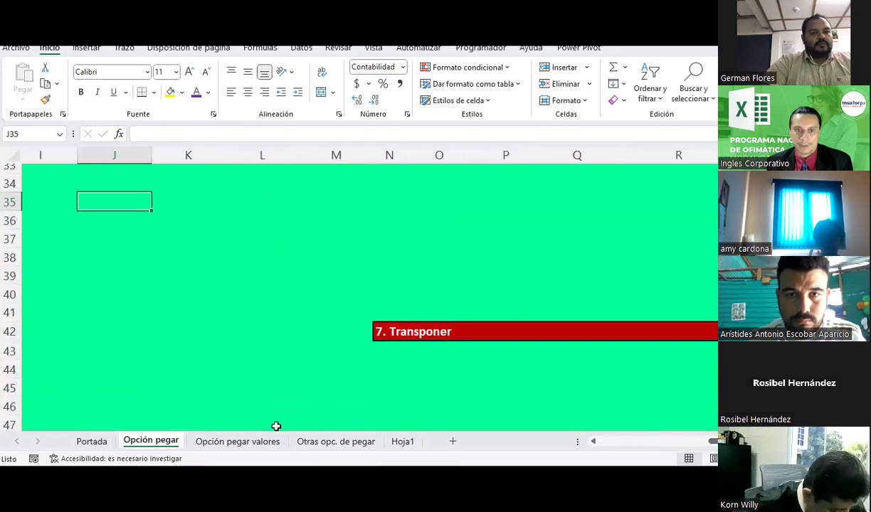
{"action": "left_click", "coordinate": [302, 443]}
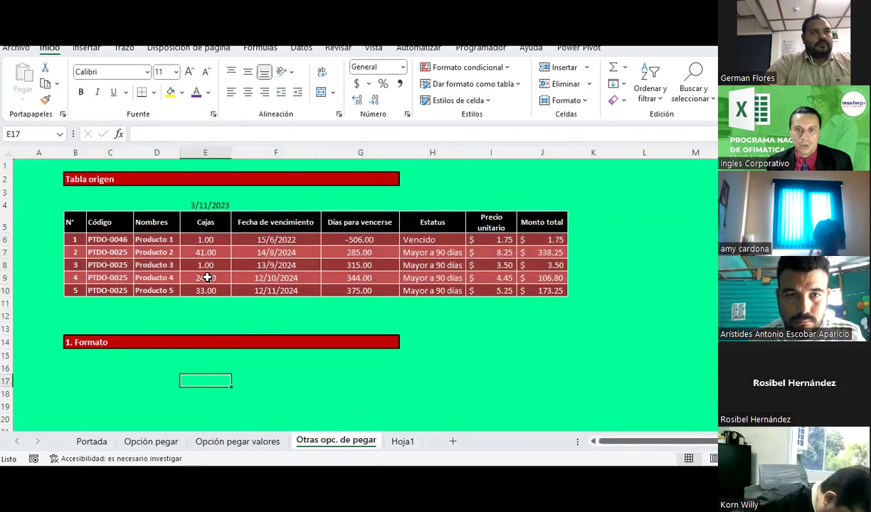
{"action": "scroll", "coordinate": [313, 370], "scroll_direction": "down", "scroll_amount": 1}
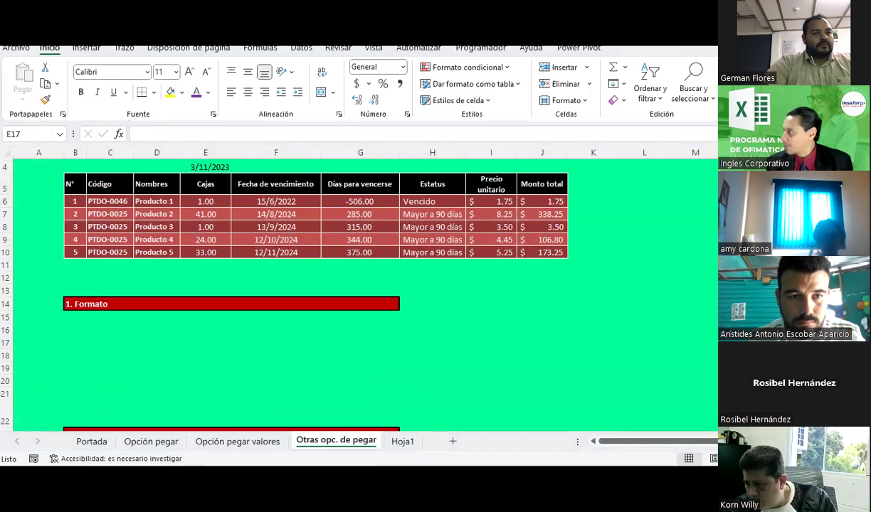
{"action": "left_click", "coordinate": [150, 443]}
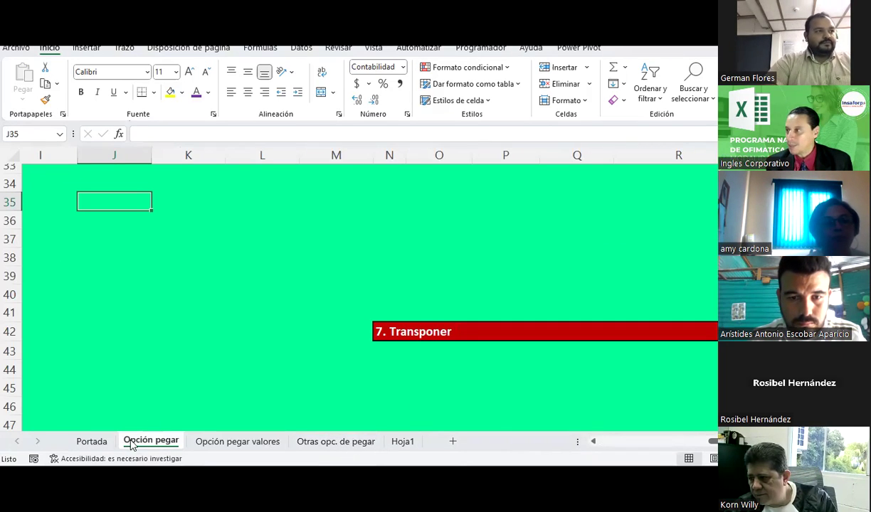
- Select the section 2 product table B25:J30 on the Opción pegar sheet
{"action": "left_click", "coordinate": [616, 442]}
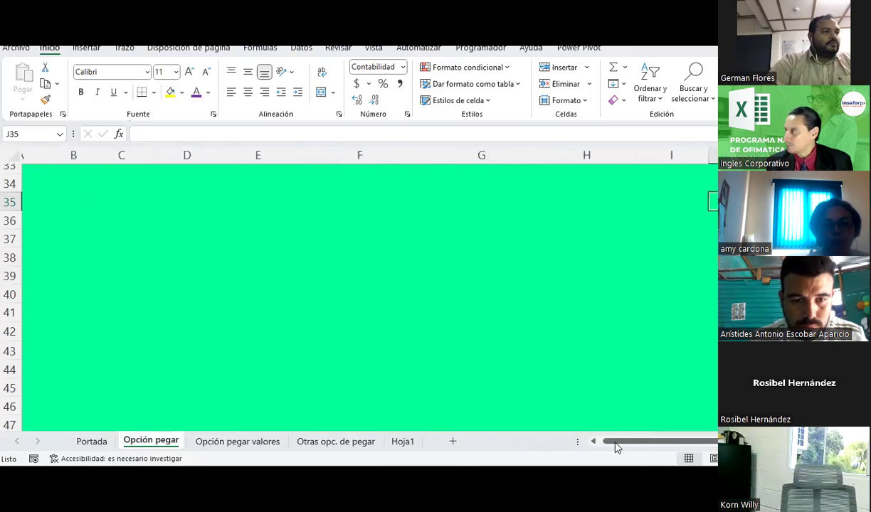
{"action": "left_click_drag", "start_coordinate": [616, 447], "coordinate": [610, 447]}
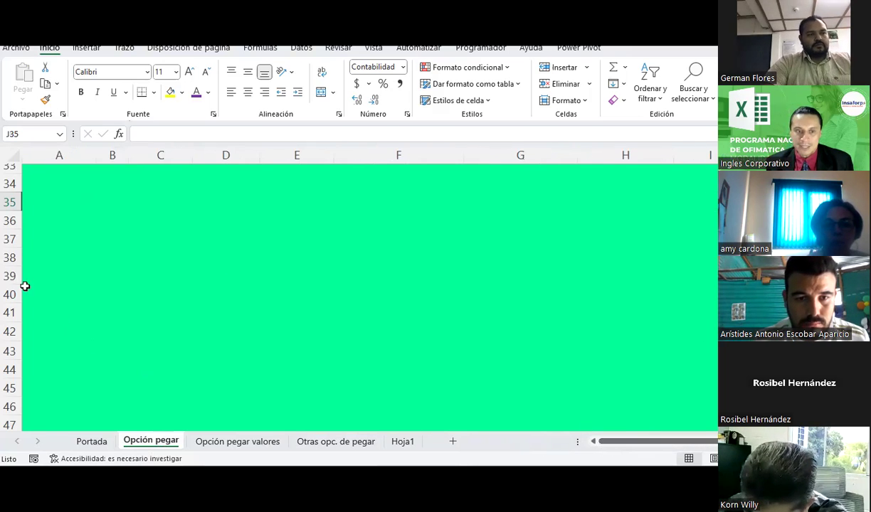
{"action": "scroll", "coordinate": [197, 276], "scroll_direction": "up", "scroll_amount": 5}
{"action": "scroll", "coordinate": [206, 281], "scroll_direction": "down", "scroll_amount": 2}
{"action": "scroll", "coordinate": [206, 282], "scroll_direction": "down", "scroll_amount": 2}
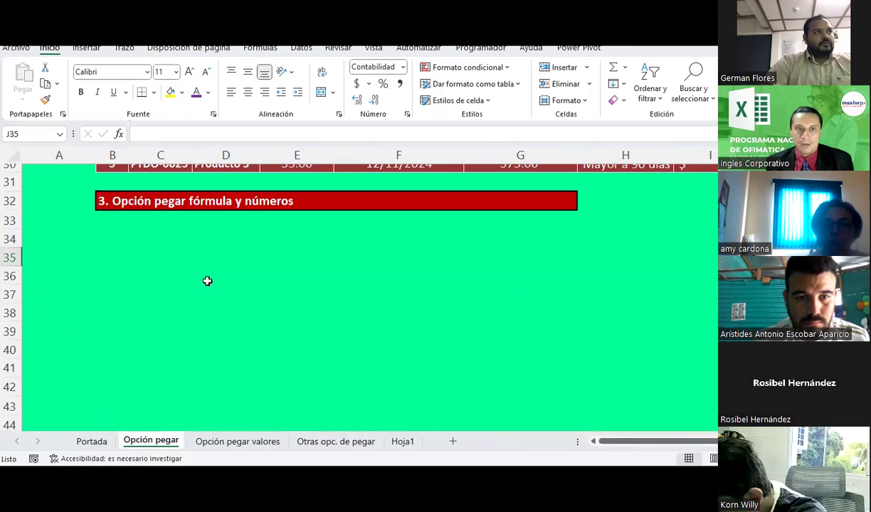
{"action": "scroll", "coordinate": [445, 309], "scroll_direction": "up", "scroll_amount": 2}
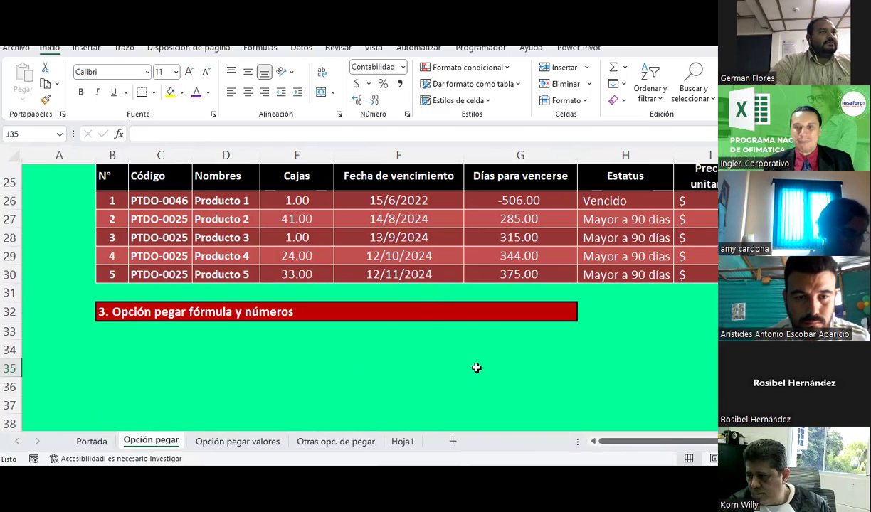
{"action": "mouse_move", "coordinate": [661, 442]}
{"action": "left_mouse_down"}
{"action": "mouse_move", "coordinate": [701, 442]}
{"action": "mouse_move", "coordinate": [577, 446]}
{"action": "left_mouse_up"}
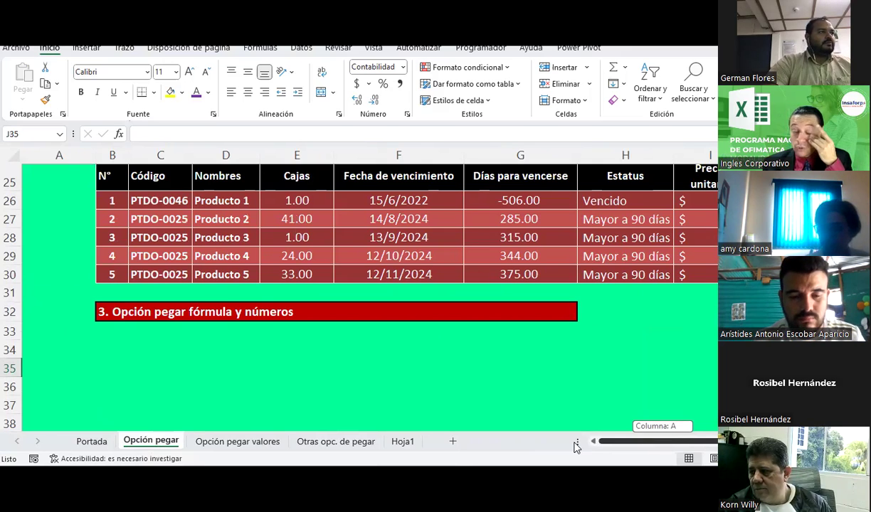
{"action": "scroll", "coordinate": [368, 278], "scroll_direction": "up", "scroll_amount": 1}
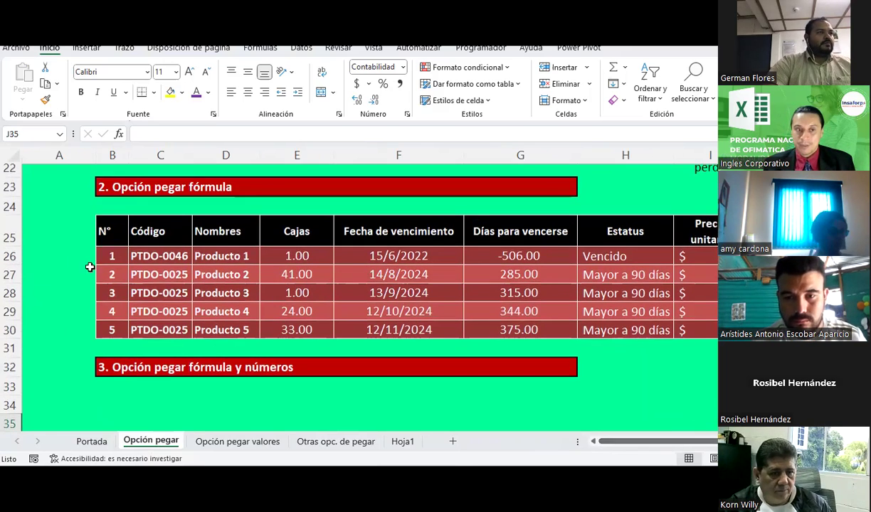
{"action": "mouse_move", "coordinate": [104, 231]}
{"action": "left_mouse_down"}
{"action": "mouse_move", "coordinate": [356, 258]}
{"action": "mouse_move", "coordinate": [711, 330]}
{"action": "left_mouse_up"}
- Copy the section 2 table and paste it at B34 with formulas and number formats
{"action": "key", "text": "ctrl+c"}
{"action": "scroll", "coordinate": [330, 279], "scroll_direction": "down", "scroll_amount": 3}
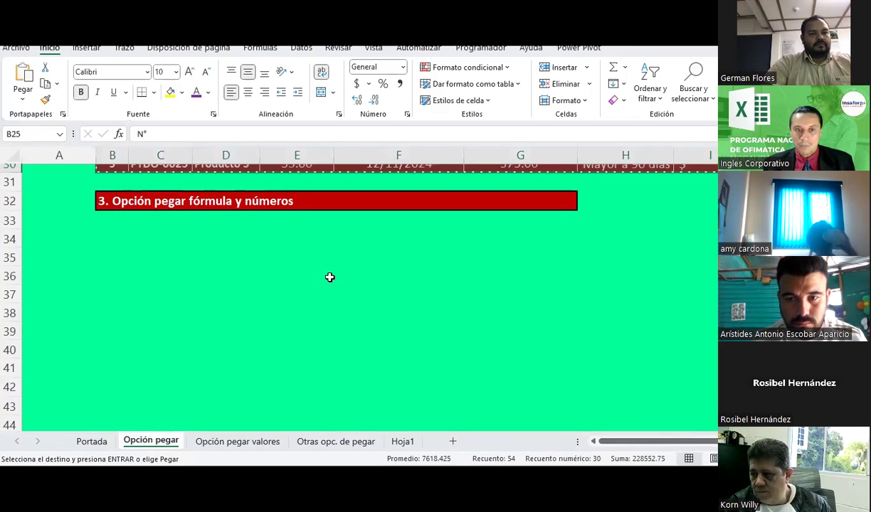
{"action": "left_click", "coordinate": [104, 236]}
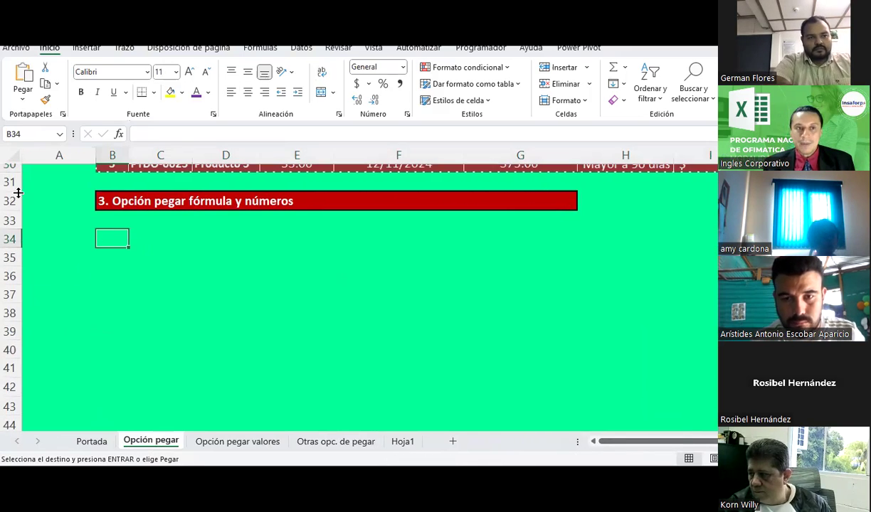
{"action": "left_click", "coordinate": [23, 101]}
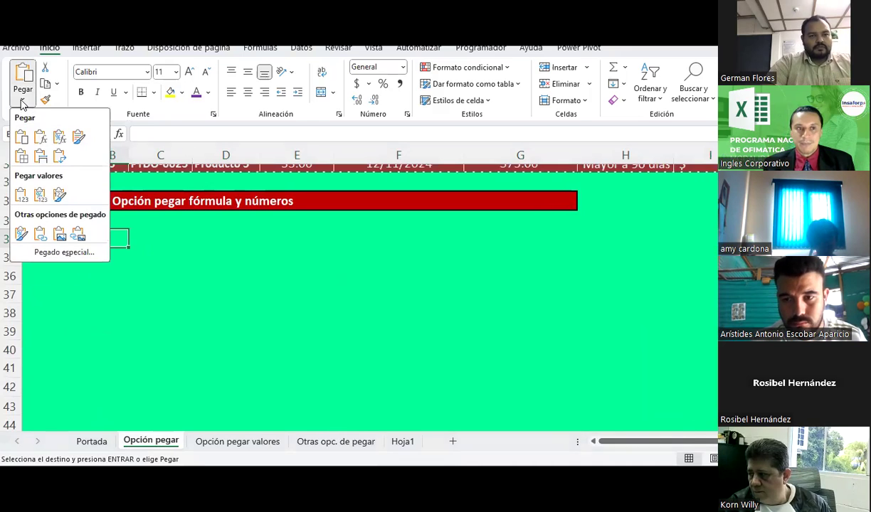
{"action": "left_click", "coordinate": [59, 141]}
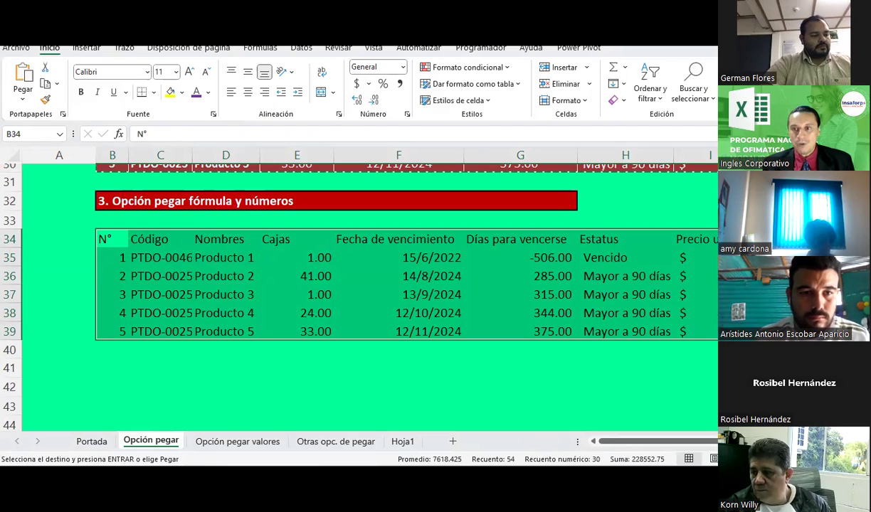
- Inspect the pasted total formulas in column J and the expiry dates in column F
{"action": "left_click", "coordinate": [776, 276]}
{"action": "left_click", "coordinate": [776, 294]}
{"action": "left_click", "coordinate": [775, 313]}
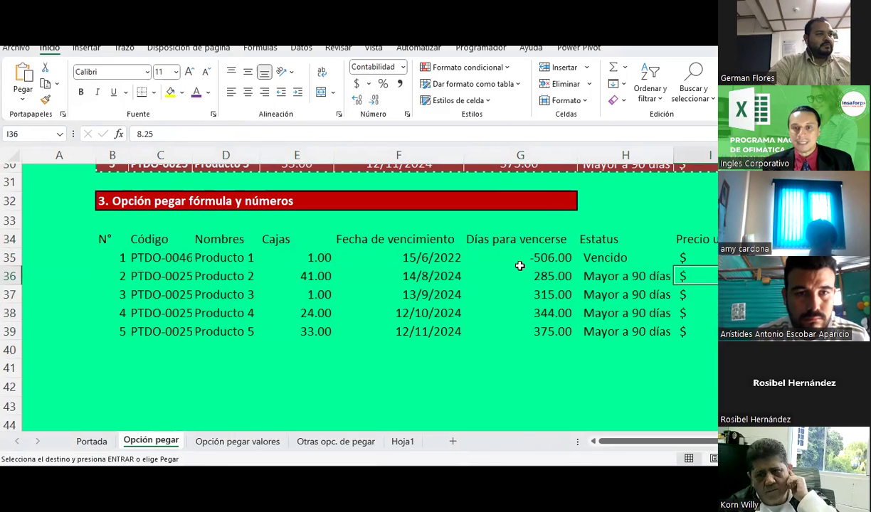
{"action": "left_click", "coordinate": [424, 256]}
{"action": "left_click", "coordinate": [414, 317]}
{"action": "left_click", "coordinate": [400, 299]}
{"action": "left_click", "coordinate": [420, 315]}
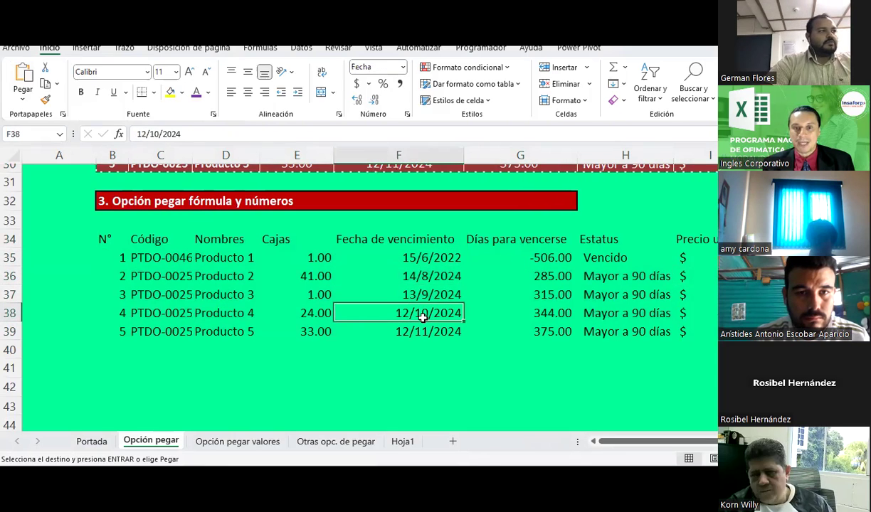
- Undo the paste, try another paste option, and undo it again so section 3 is empty
{"action": "key", "text": "ctrl+z"}
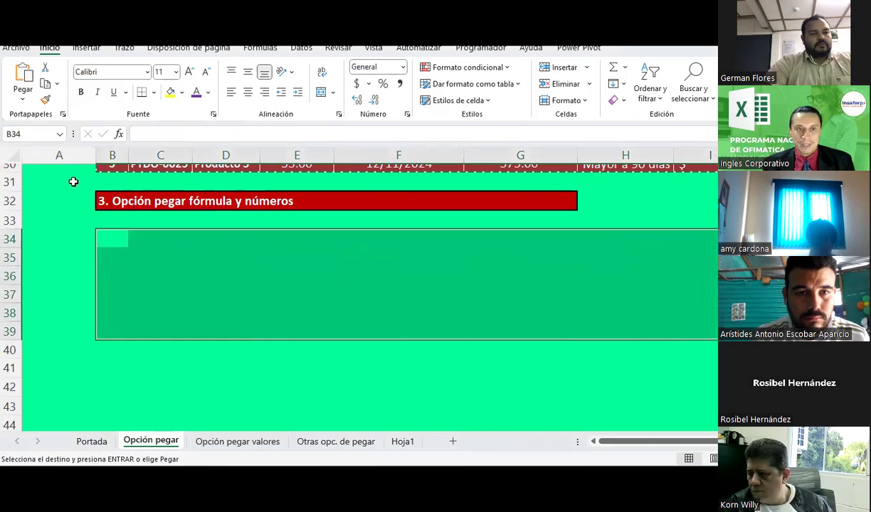
{"action": "left_click", "coordinate": [23, 99]}
{"action": "left_click", "coordinate": [42, 139]}
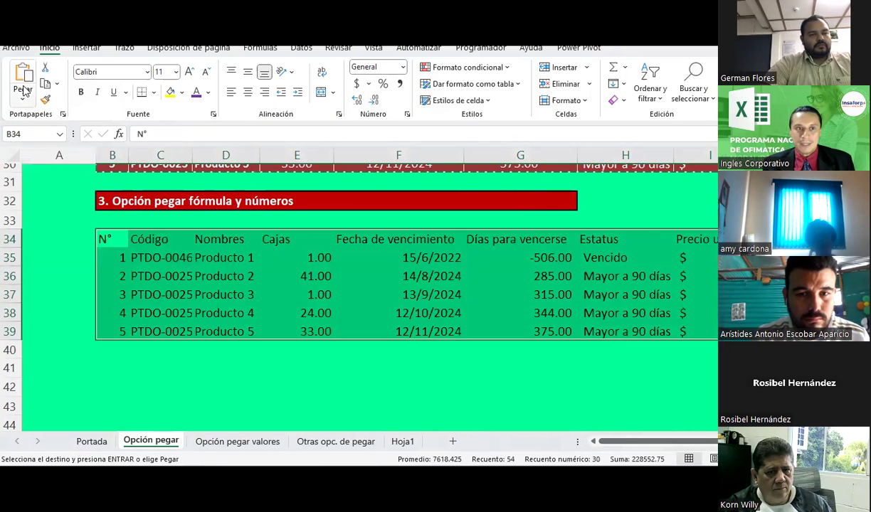
{"action": "key", "text": "ctrl+z"}
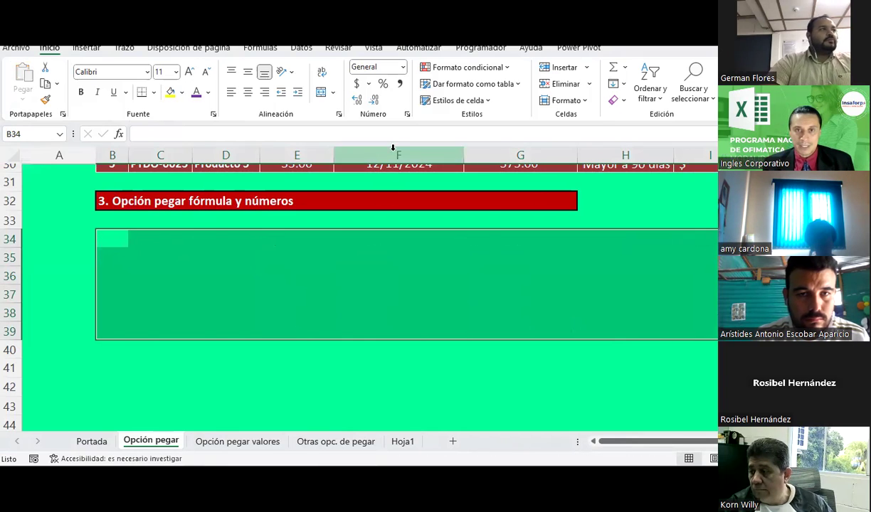
{"action": "left_click", "coordinate": [402, 67]}
{"action": "left_click", "coordinate": [403, 90]}
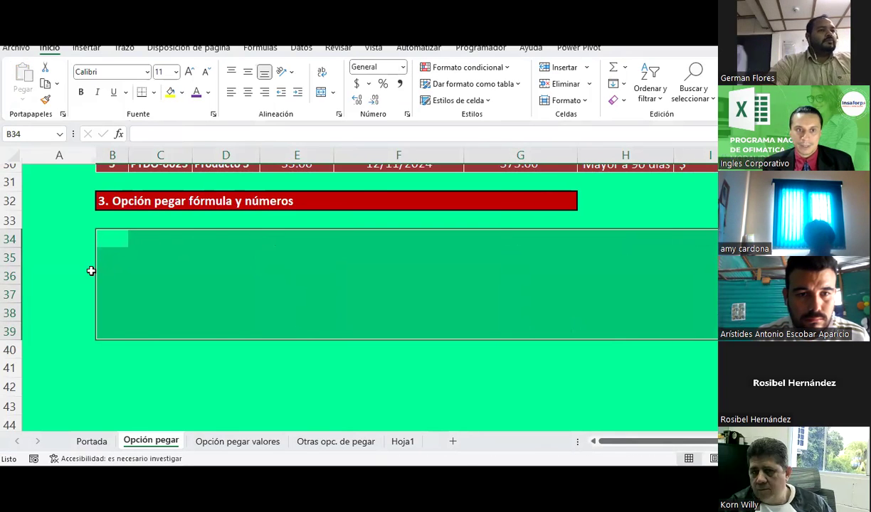
{"action": "scroll", "coordinate": [194, 267], "scroll_direction": "up", "scroll_amount": 3}
- Copy B25:I30 and paste it at B34 with full formatting, then undo that paste
{"action": "left_click_drag", "start_coordinate": [127, 289], "coordinate": [704, 329]}
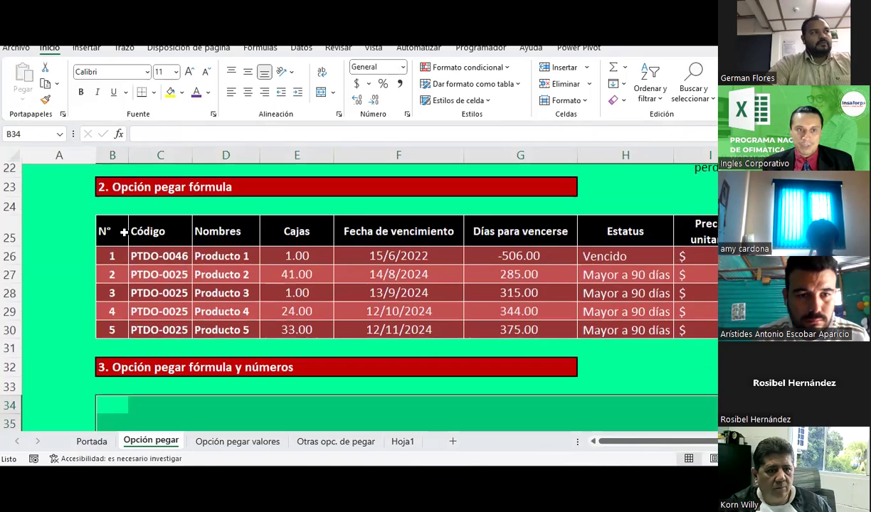
{"action": "key", "text": "ctrl+c"}
{"action": "scroll", "coordinate": [229, 346], "scroll_direction": "down", "scroll_amount": 2}
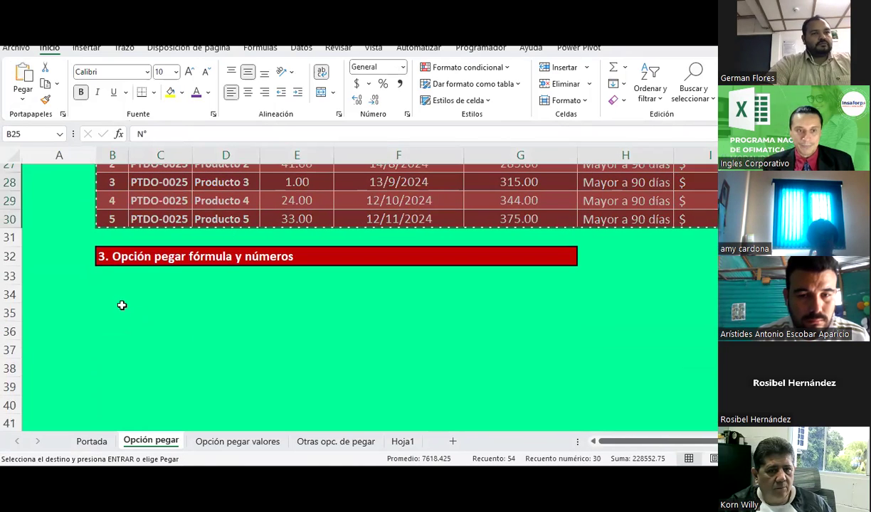
{"action": "left_click", "coordinate": [111, 294]}
{"action": "left_click", "coordinate": [22, 74]}
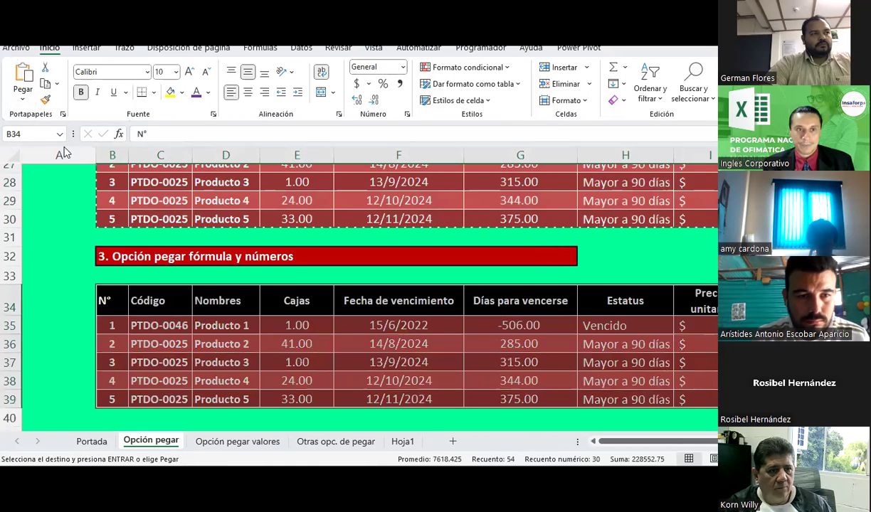
{"action": "key", "text": "ctrl+z"}
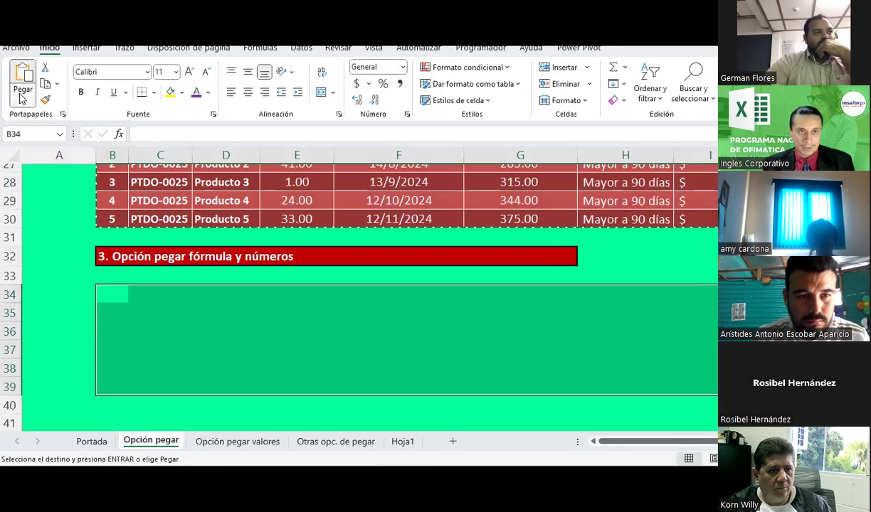
- Paste only the formulas at B34, inspect the expiry dates and unit prices, then undo
{"action": "left_click", "coordinate": [23, 99]}
{"action": "left_click", "coordinate": [40, 141]}
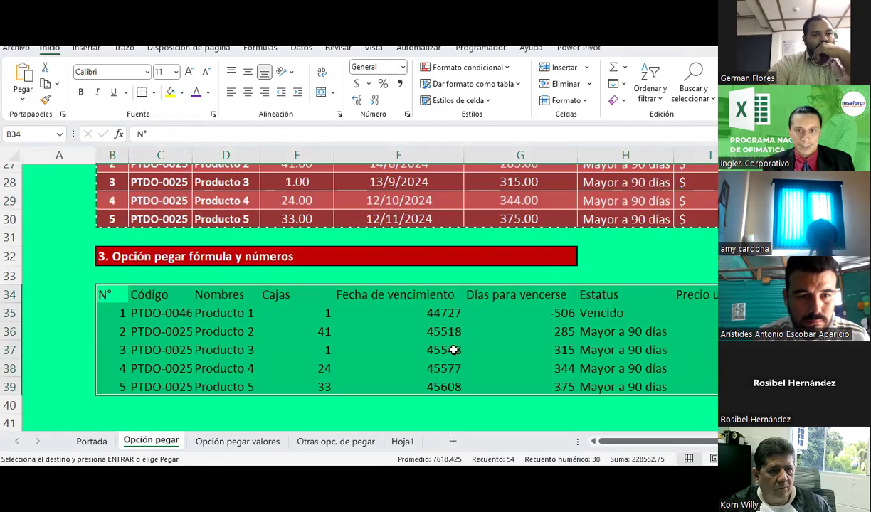
{"action": "left_click_drag", "start_coordinate": [446, 313], "coordinate": [447, 387]}
{"action": "left_click_drag", "start_coordinate": [426, 308], "coordinate": [423, 387]}
{"action": "left_click_drag", "start_coordinate": [697, 313], "coordinate": [698, 387]}
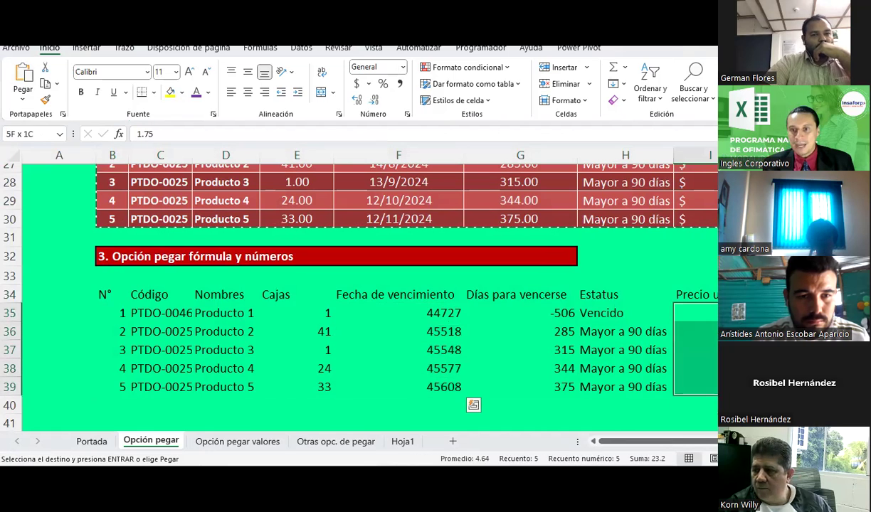
{"action": "left_click_drag", "start_coordinate": [698, 332], "coordinate": [698, 350]}
{"action": "key", "text": "ctrl+z"}
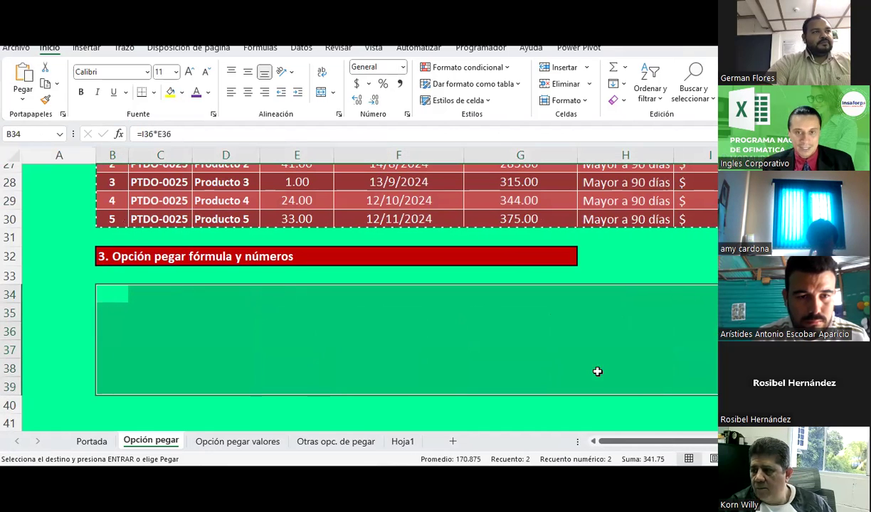
- Paste with Formato de fórmulas y números and review the dates, prices and totals in B34:J39
{"action": "left_click", "coordinate": [20, 94]}
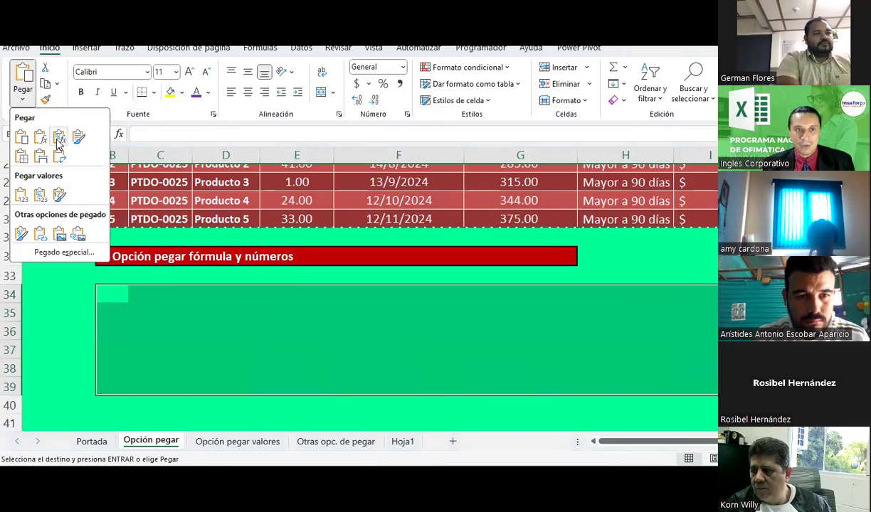
{"action": "left_click", "coordinate": [59, 136]}
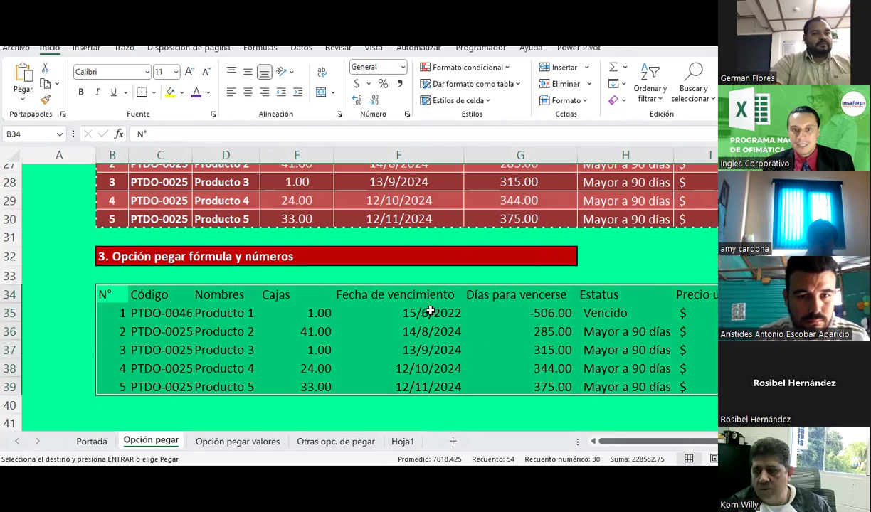
{"action": "left_click_drag", "start_coordinate": [425, 313], "coordinate": [439, 384]}
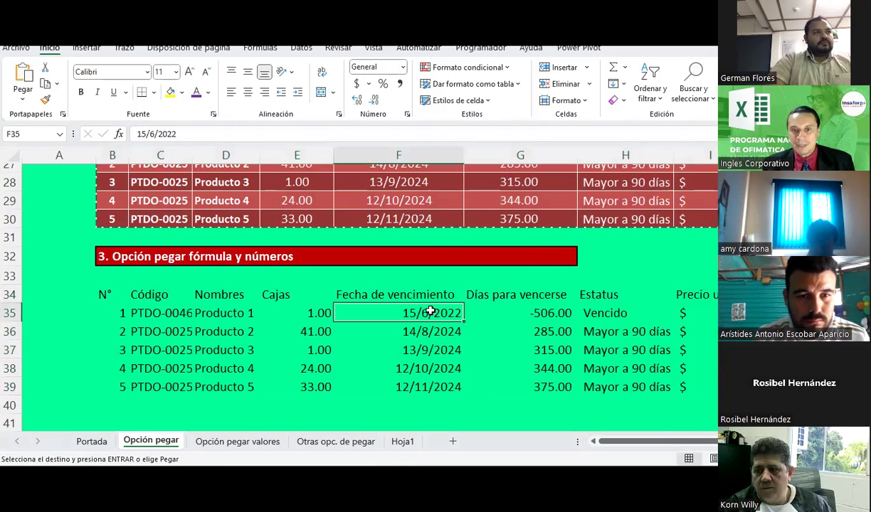
{"action": "left_click", "coordinate": [694, 314]}
{"action": "mouse_move", "coordinate": [694, 332]}
{"action": "left_mouse_down"}
{"action": "mouse_move", "coordinate": [694, 350]}
{"action": "mouse_move", "coordinate": [711, 313]}
{"action": "left_mouse_up"}
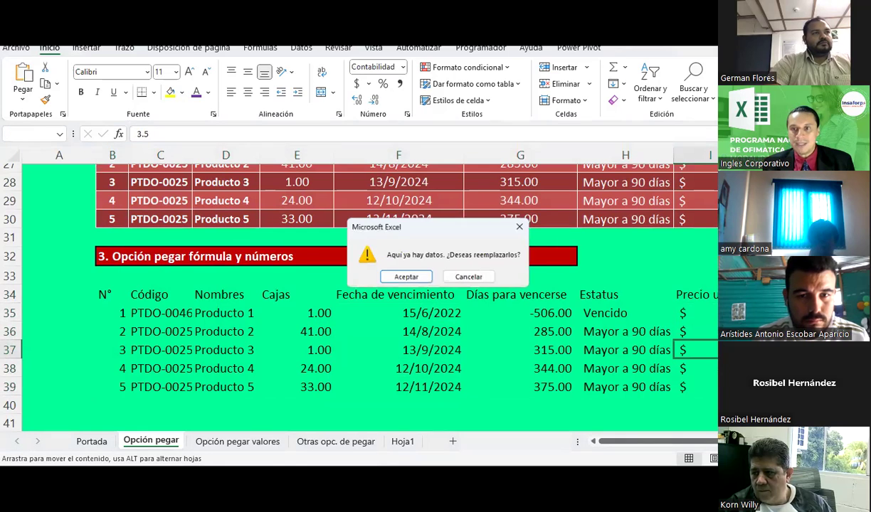
{"action": "key", "text": "Escape"}
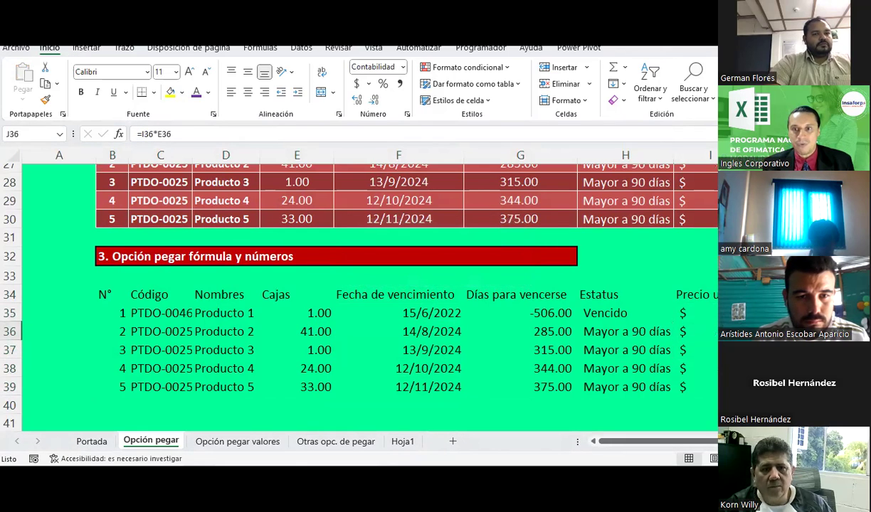
{"action": "key", "text": "Down"}
{"action": "left_click_drag", "start_coordinate": [100, 301], "coordinate": [715, 387]}
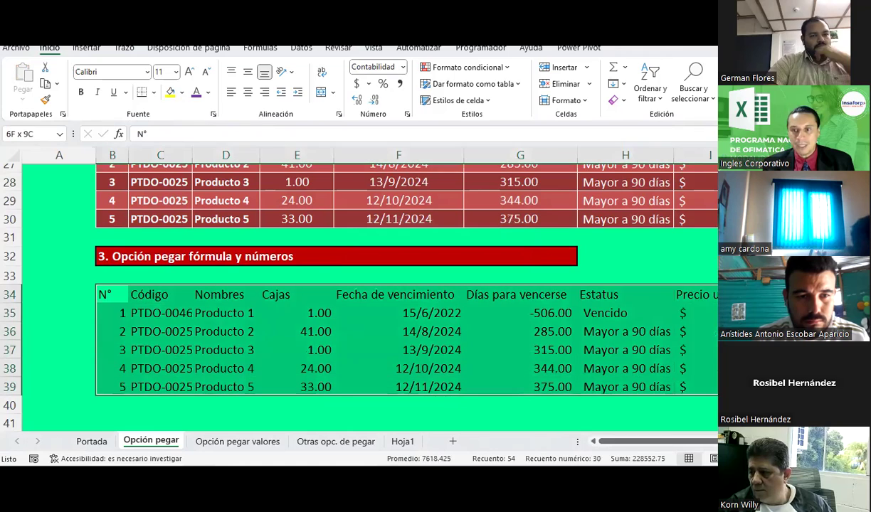
- Centre the B34:J39 contents and check the expiry dates in F35:F39
{"action": "left_click", "coordinate": [247, 93]}
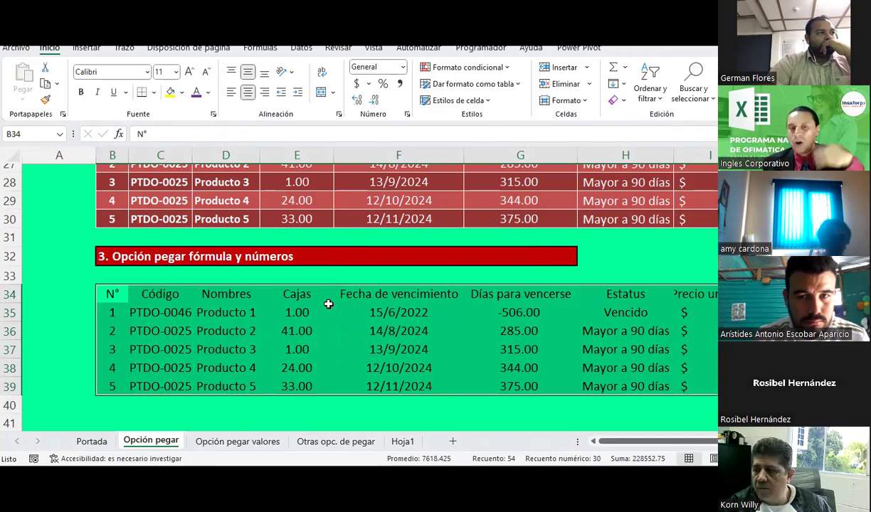
{"action": "left_click", "coordinate": [344, 325]}
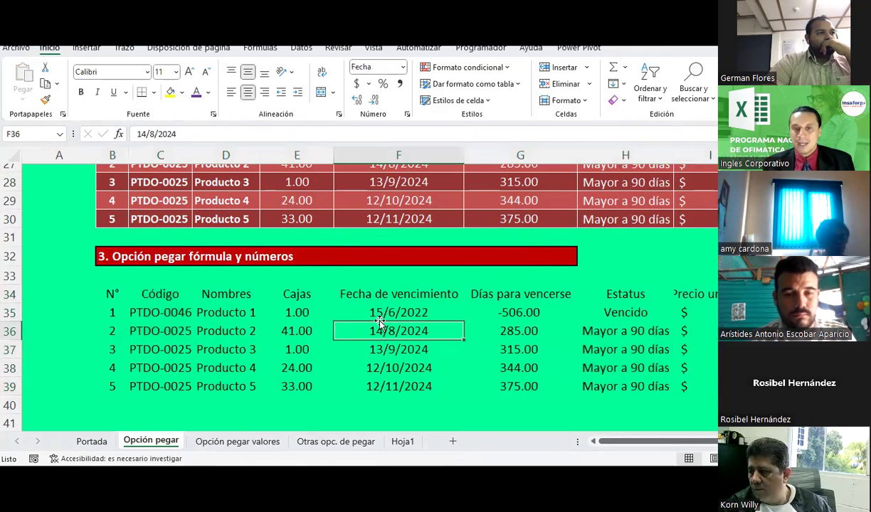
{"action": "scroll", "coordinate": [467, 262], "scroll_direction": "up", "scroll_amount": 1}
{"action": "scroll", "coordinate": [388, 321], "scroll_direction": "down", "scroll_amount": 2}
{"action": "left_click", "coordinate": [388, 255]}
{"action": "left_click", "coordinate": [386, 288]}
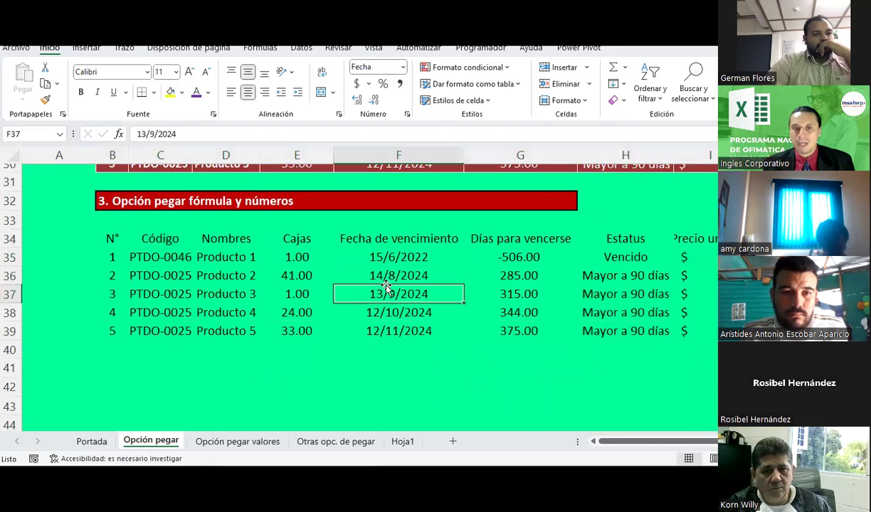
{"action": "left_click", "coordinate": [388, 333]}
{"action": "left_click", "coordinate": [186, 350]}
{"action": "left_click", "coordinate": [123, 241]}
- Clear B34:I39 and copy the section 2 table again
{"action": "left_click_drag", "start_coordinate": [125, 242], "coordinate": [683, 332]}
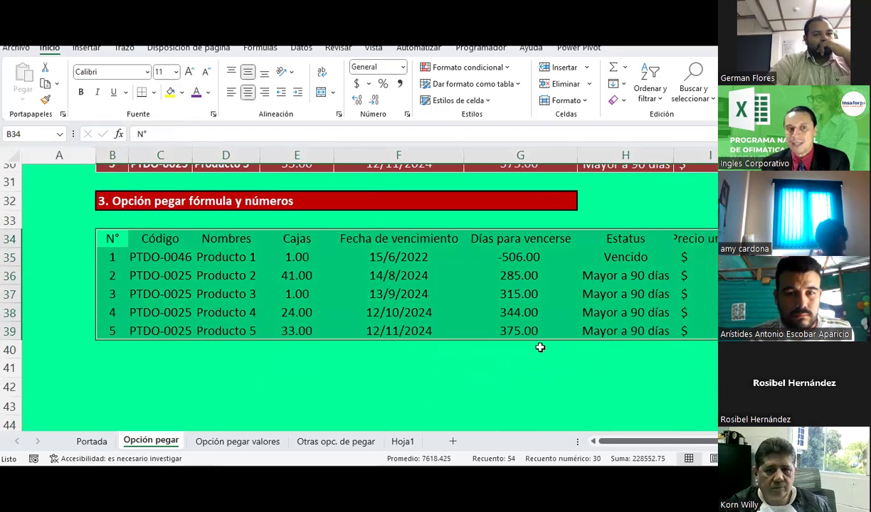
{"action": "key", "text": "Delete"}
{"action": "scroll", "coordinate": [317, 298], "scroll_direction": "up", "scroll_amount": 2}
{"action": "left_click_drag", "start_coordinate": [128, 184], "coordinate": [701, 279]}
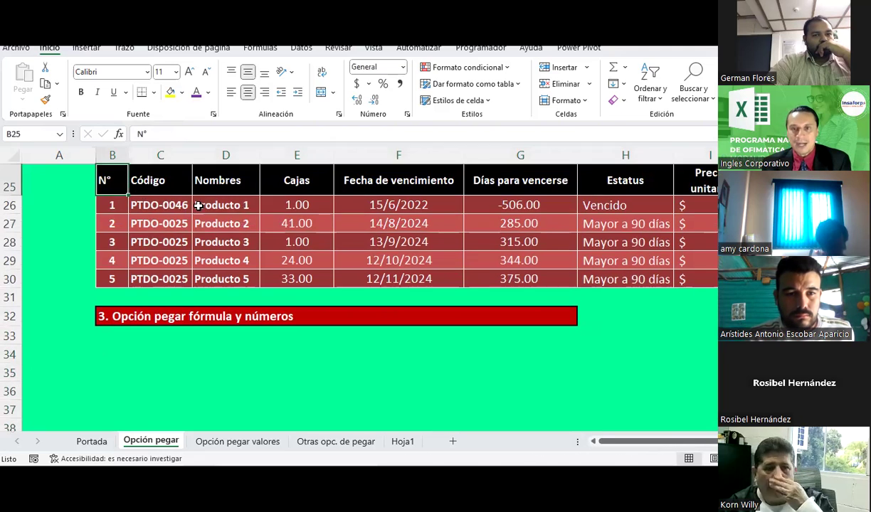
{"action": "key", "text": "ctrl+c"}
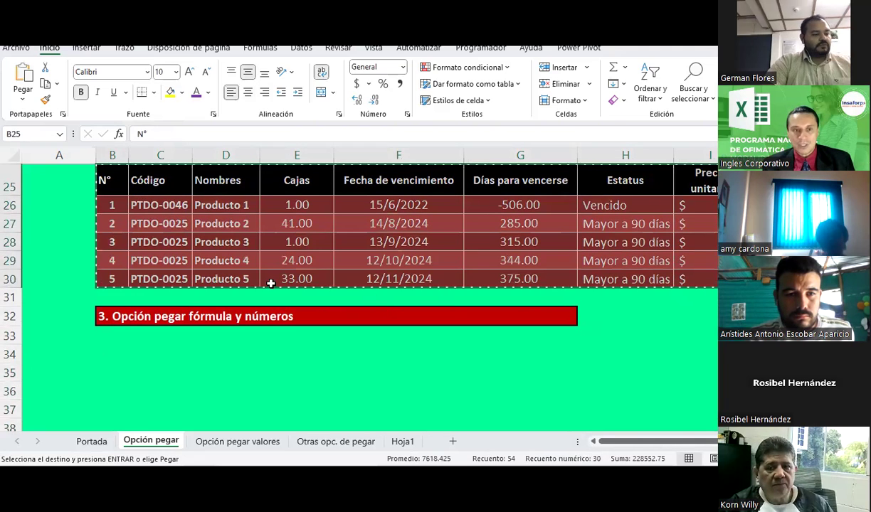
- Paste the copied table at B34 as Formato de fórmulas y números
{"action": "scroll", "coordinate": [104, 261], "scroll_direction": "down", "scroll_amount": 2}
{"action": "left_click", "coordinate": [104, 245]}
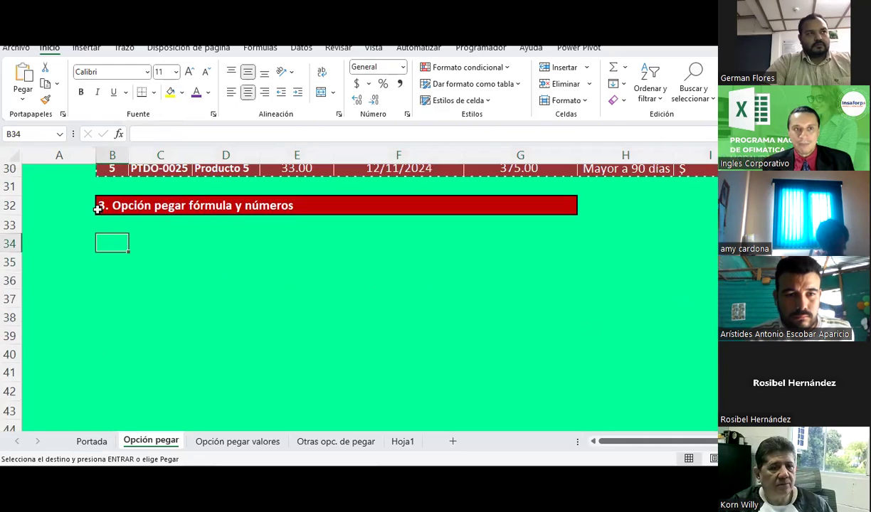
{"action": "left_click", "coordinate": [22, 96]}
{"action": "left_click", "coordinate": [63, 141]}
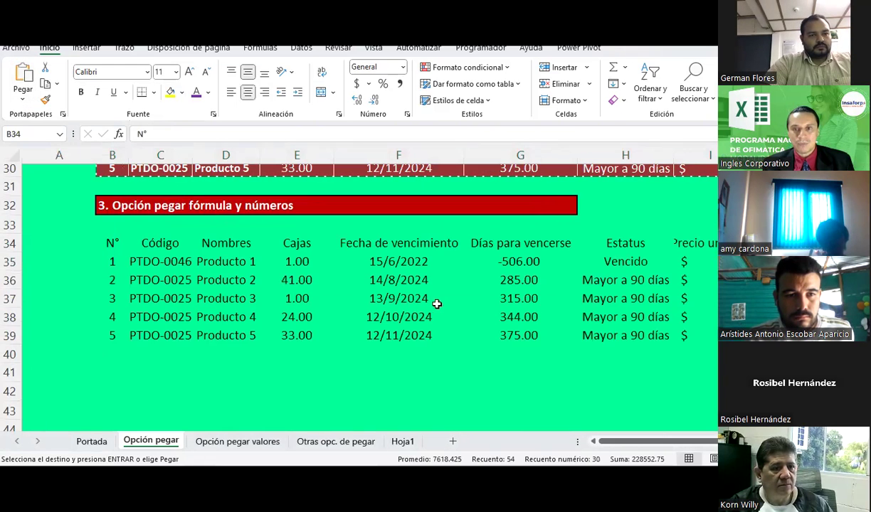
{"action": "left_click", "coordinate": [20, 100]}
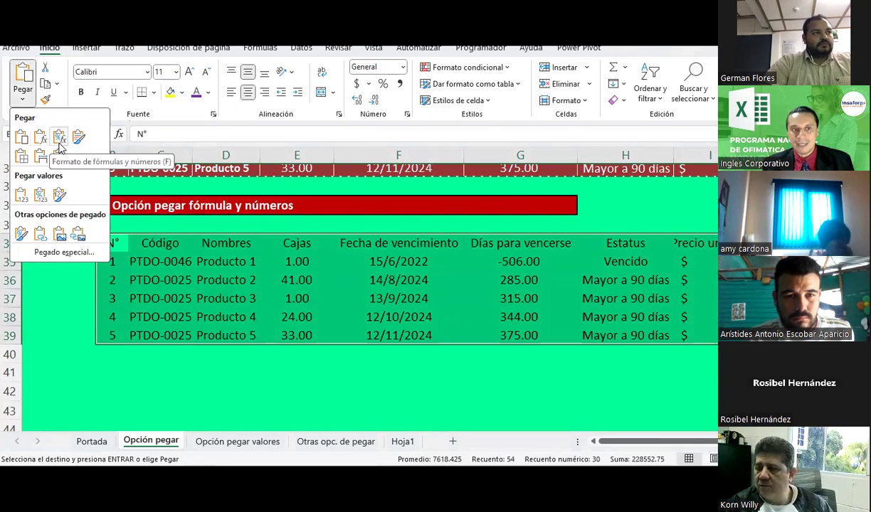
{"action": "left_click", "coordinate": [304, 333]}
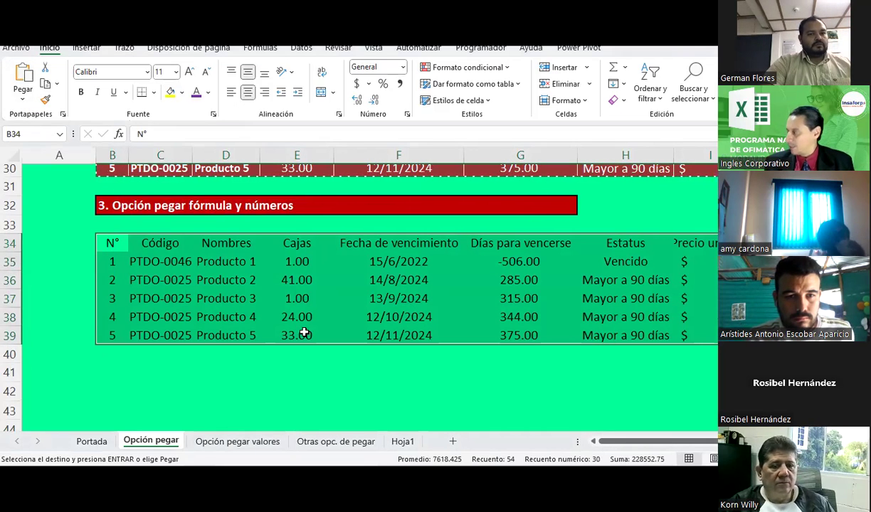
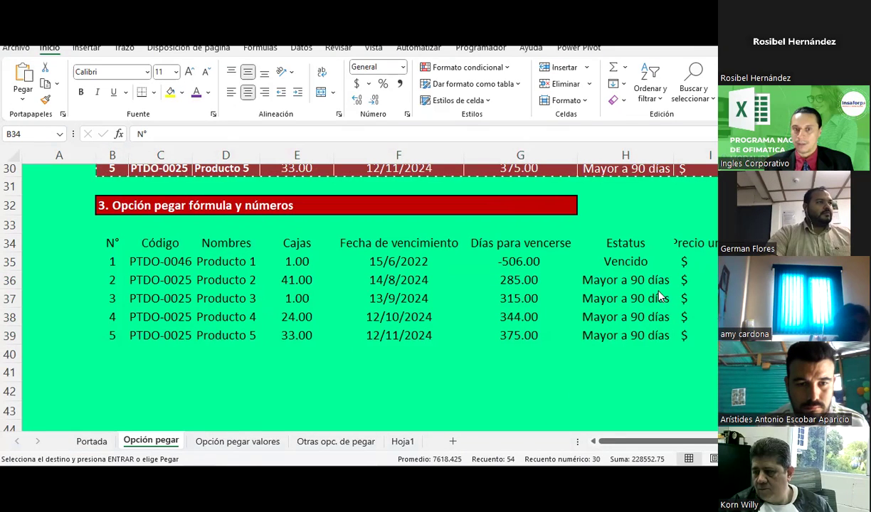
- Preview the paste options for the section 3 range and dismiss them without pasting
{"action": "left_click", "coordinate": [23, 97]}
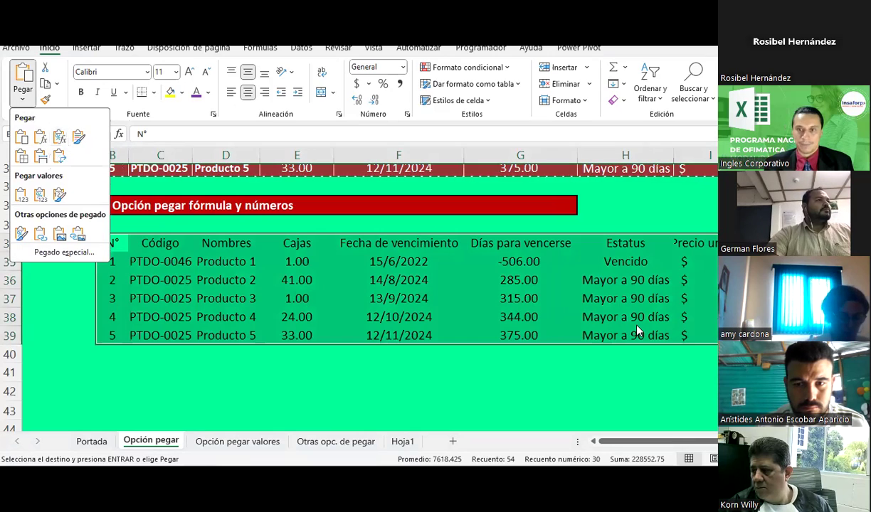
{"action": "key", "text": "Escape"}
{"action": "scroll", "coordinate": [636, 323], "scroll_direction": "up", "scroll_amount": 2}
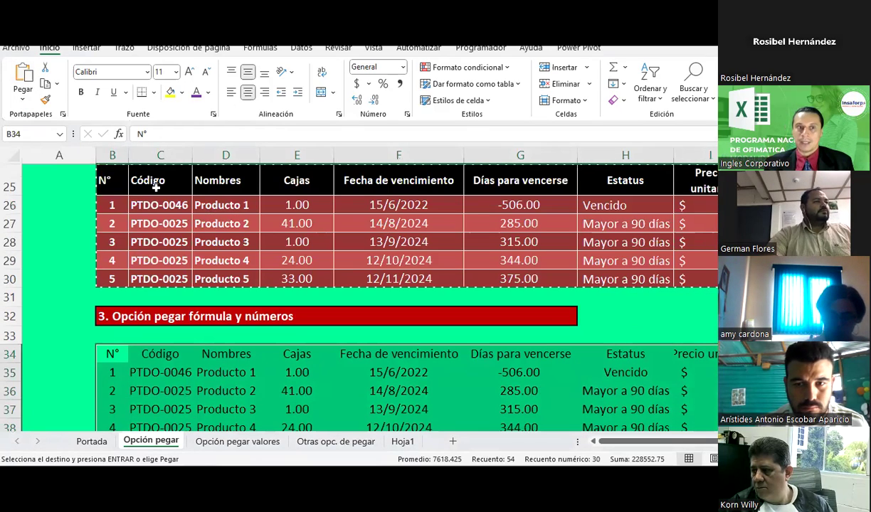
{"action": "left_click", "coordinate": [23, 96]}
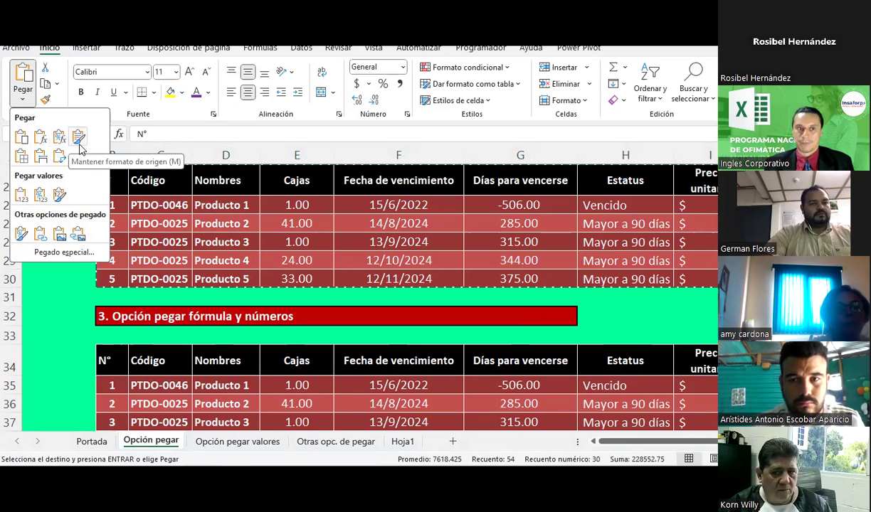
{"action": "key", "text": "Escape"}
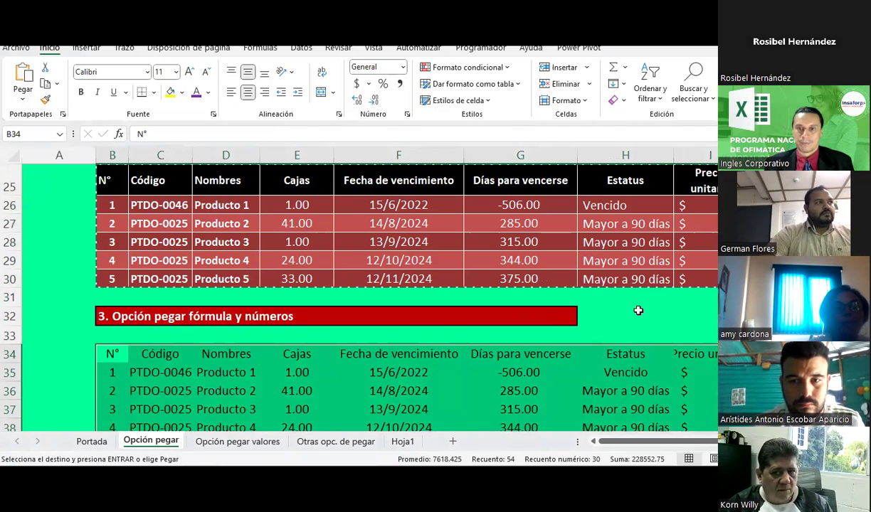
- Deselect the section 3 table and check one of its Estatus cells
{"action": "left_click", "coordinate": [638, 310]}
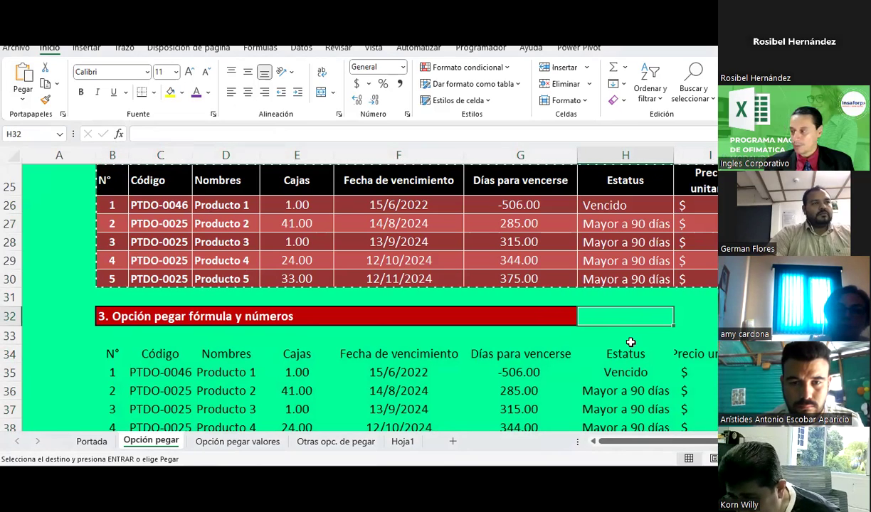
{"action": "scroll", "coordinate": [630, 342], "scroll_direction": "down", "scroll_amount": 2}
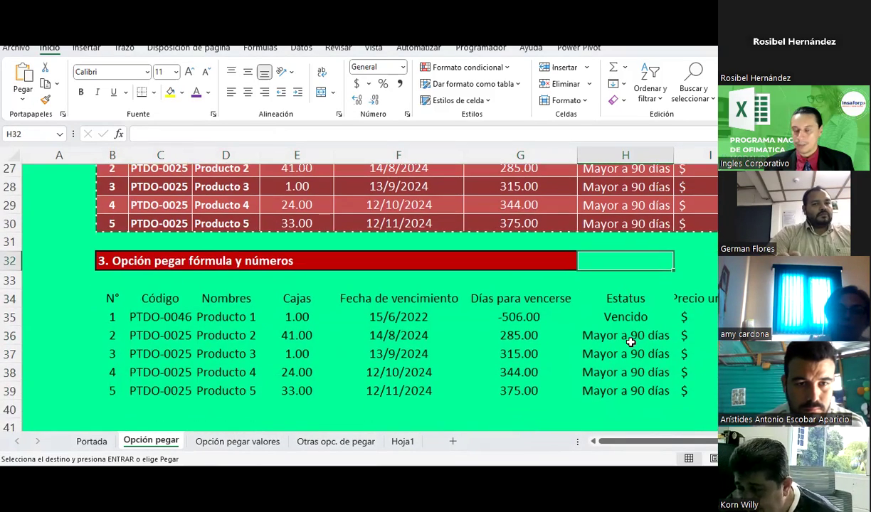
{"action": "left_click", "coordinate": [631, 343]}
{"action": "scroll", "coordinate": [631, 342], "scroll_direction": "up", "scroll_amount": 2}
{"action": "scroll", "coordinate": [630, 343], "scroll_direction": "up", "scroll_amount": 1}
{"action": "scroll", "coordinate": [630, 344], "scroll_direction": "down", "scroll_amount": 1}
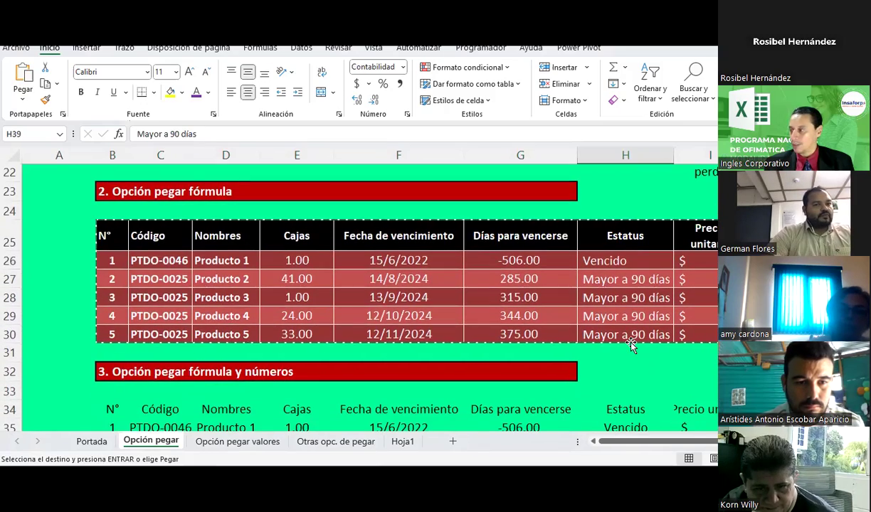
{"action": "scroll", "coordinate": [630, 344], "scroll_direction": "down", "scroll_amount": 1}
- Cancel the pending copy and clear the Monto total cells J27:J30 for products 2 to 5
{"action": "left_click", "coordinate": [694, 316]}
{"action": "key", "text": "Escape"}
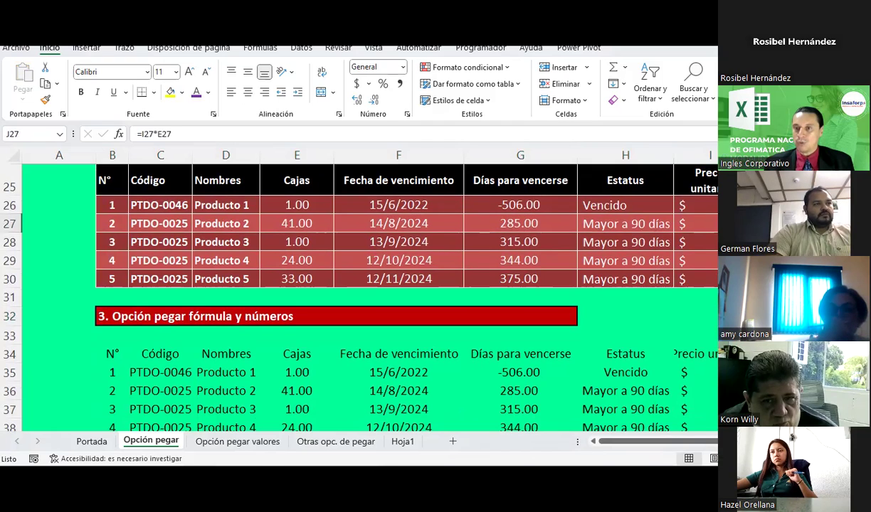
{"action": "left_click_drag", "start_coordinate": [754, 223], "coordinate": [754, 279]}
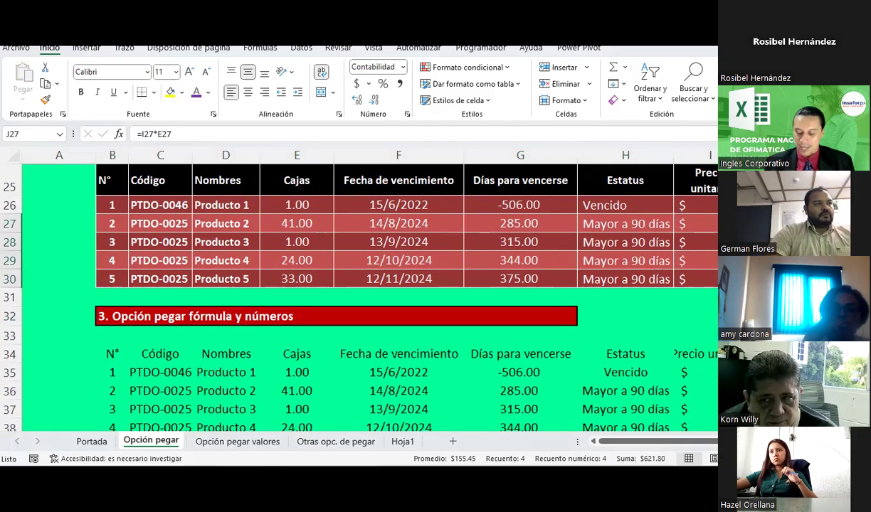
{"action": "key", "text": "Delete"}
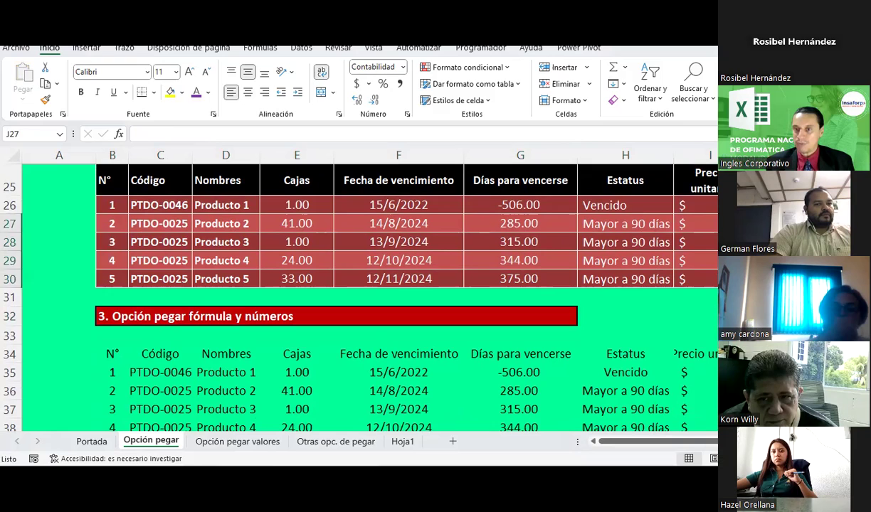
{"action": "key", "text": "Down"}
{"action": "key", "text": "Down"}
{"action": "key", "text": "Down"}
{"action": "key", "text": "Up"}
{"action": "key", "text": "Up"}
{"action": "key", "text": "Up"}
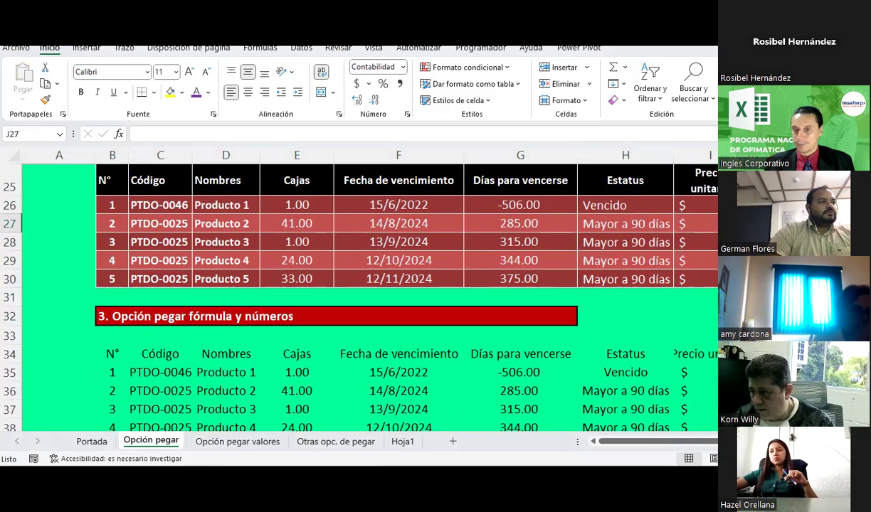
- Select cell N16 under the '4. Mantener formato de origen' heading
{"action": "left_click_drag", "start_coordinate": [626, 442], "coordinate": [712, 441]}
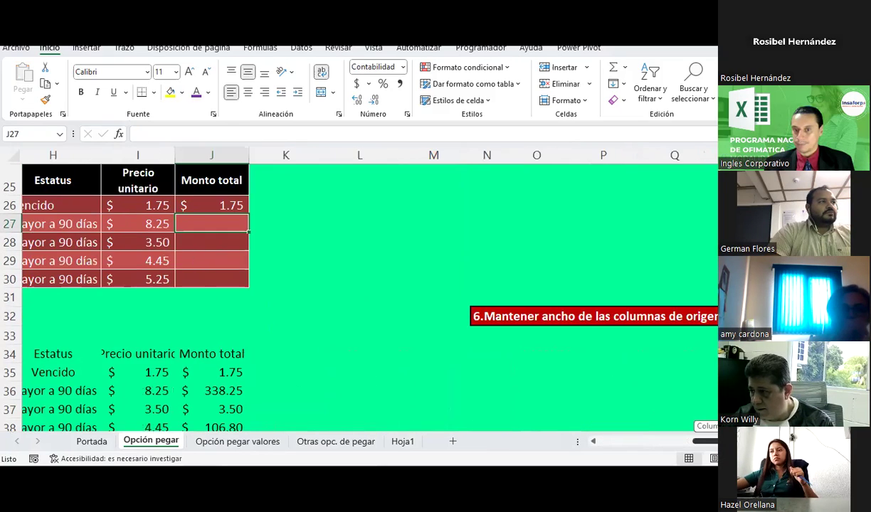
{"action": "scroll", "coordinate": [669, 315], "scroll_direction": "up", "scroll_amount": 2}
{"action": "scroll", "coordinate": [669, 315], "scroll_direction": "up", "scroll_amount": 4}
{"action": "scroll", "coordinate": [668, 315], "scroll_direction": "up", "scroll_amount": 2}
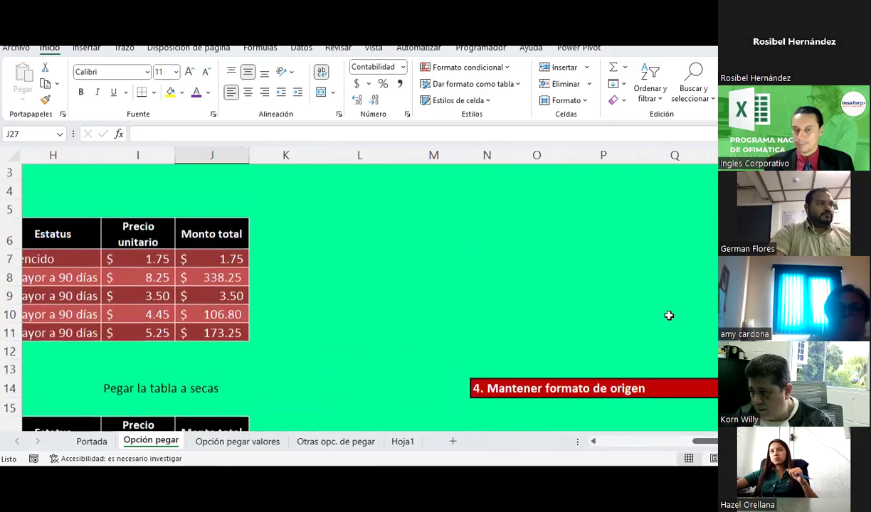
{"action": "scroll", "coordinate": [669, 315], "scroll_direction": "down", "scroll_amount": 3}
{"action": "scroll", "coordinate": [669, 315], "scroll_direction": "up", "scroll_amount": 1}
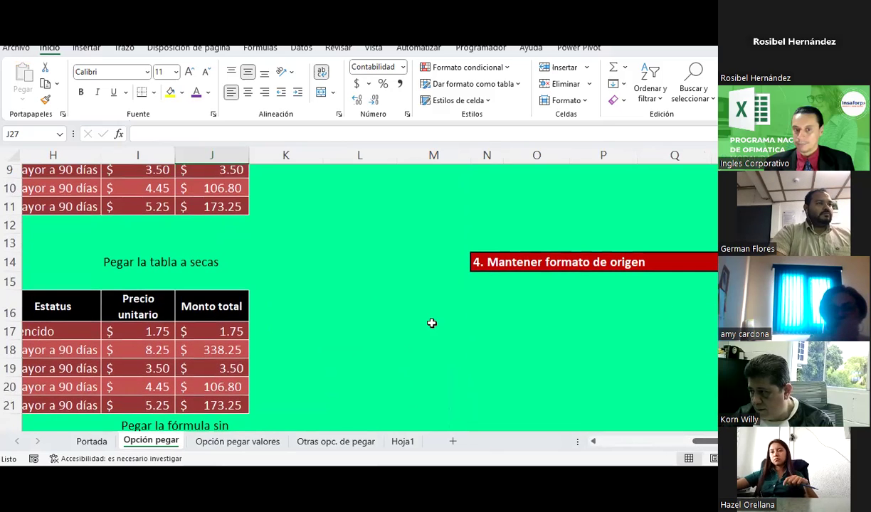
{"action": "left_click", "coordinate": [493, 299]}
{"action": "mouse_move", "coordinate": [698, 443]}
{"action": "left_mouse_down"}
{"action": "mouse_move", "coordinate": [656, 439]}
{"action": "mouse_move", "coordinate": [673, 435]}
{"action": "left_mouse_up"}
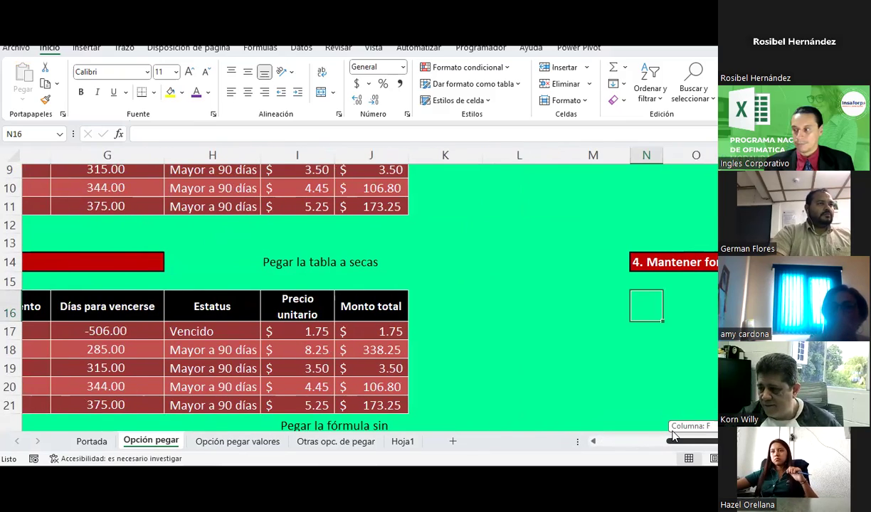
{"action": "left_click_drag", "start_coordinate": [674, 436], "coordinate": [611, 437]}
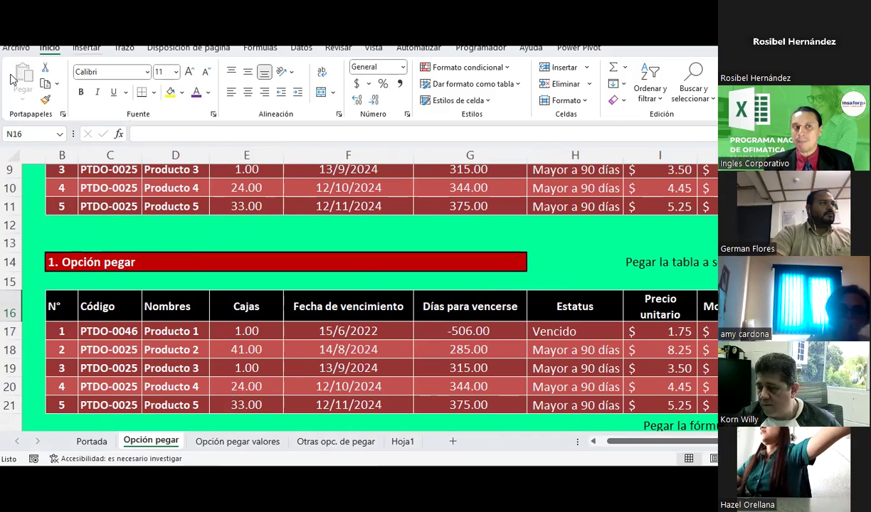
{"action": "mouse_move", "coordinate": [712, 441]}
{"action": "left_mouse_down"}
{"action": "mouse_move", "coordinate": [735, 441]}
{"action": "mouse_move", "coordinate": [713, 441]}
{"action": "mouse_move", "coordinate": [726, 441]}
{"action": "left_mouse_up"}
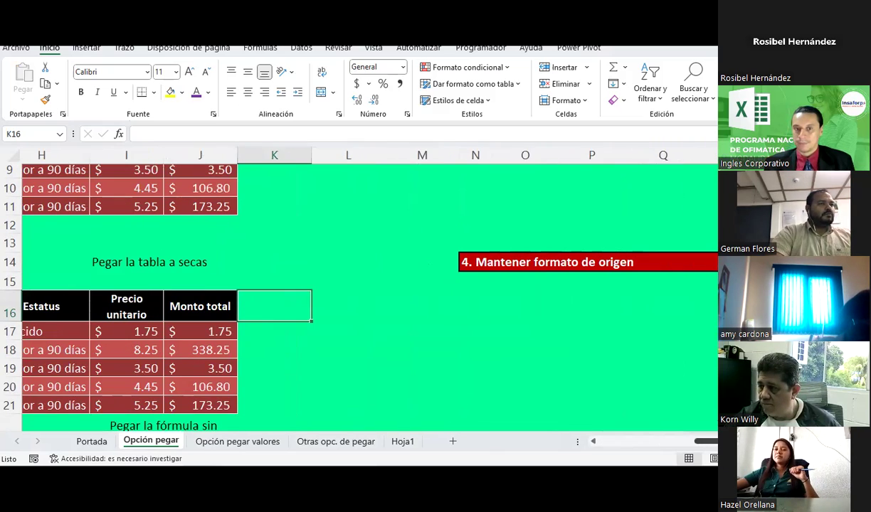
{"action": "left_click", "coordinate": [468, 299]}
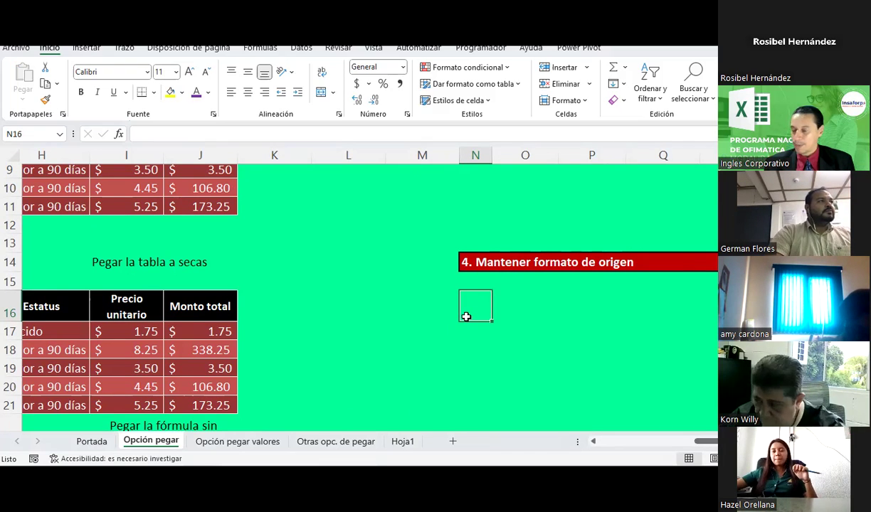
- Scroll back up to bring the Tabla origen product table into view
{"action": "left_click", "coordinate": [604, 441]}
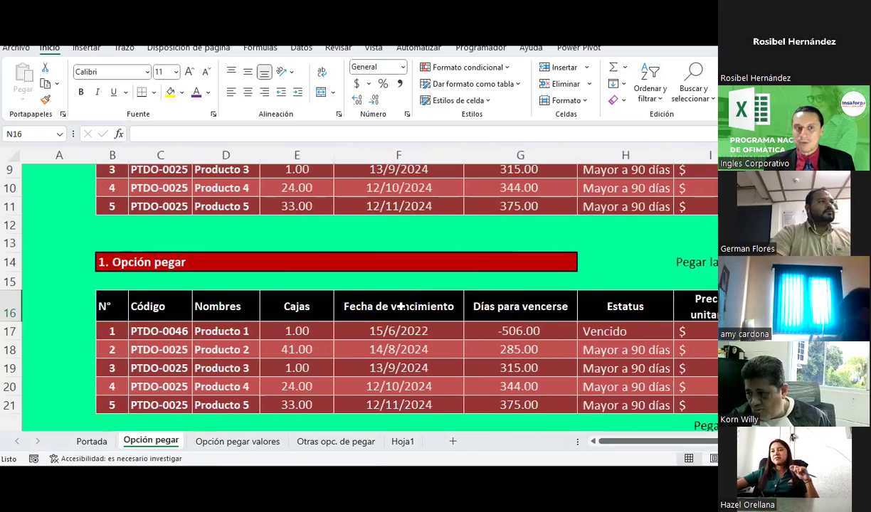
{"action": "scroll", "coordinate": [401, 306], "scroll_direction": "up", "scroll_amount": 3}
{"action": "scroll", "coordinate": [295, 293], "scroll_direction": "down", "scroll_amount": 2}
{"action": "scroll", "coordinate": [294, 293], "scroll_direction": "up", "scroll_amount": 1}
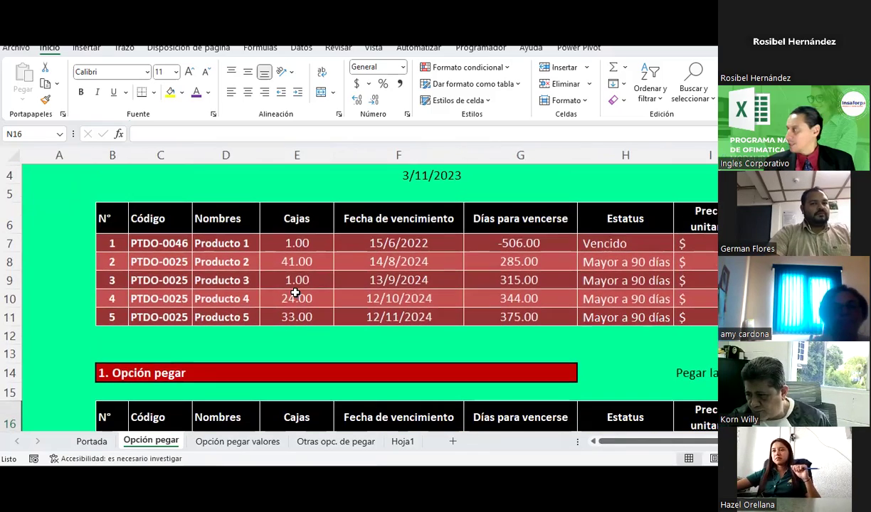
- Copy the Tabla origen table and paste it at N16 with Mantener formato de origen
{"action": "left_click_drag", "start_coordinate": [105, 219], "coordinate": [715, 318]}
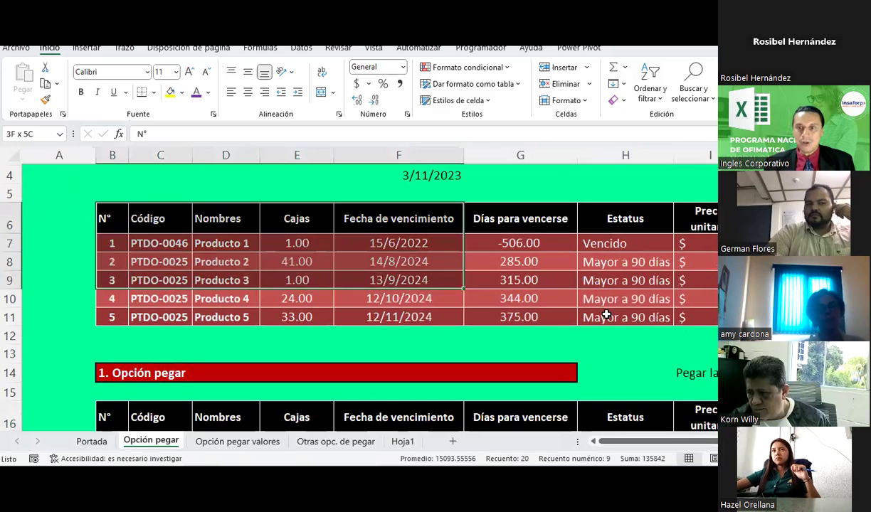
{"action": "scroll", "coordinate": [402, 285], "scroll_direction": "up", "scroll_amount": 3}
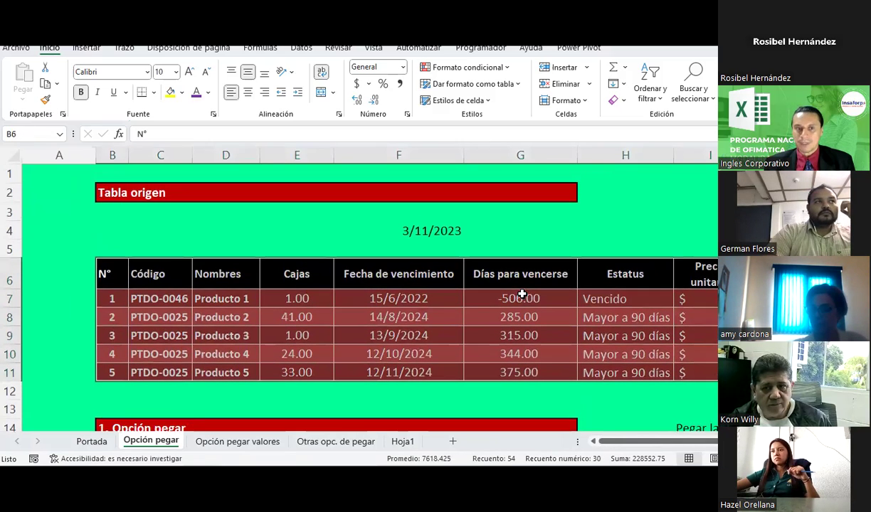
{"action": "left_click", "coordinate": [44, 86]}
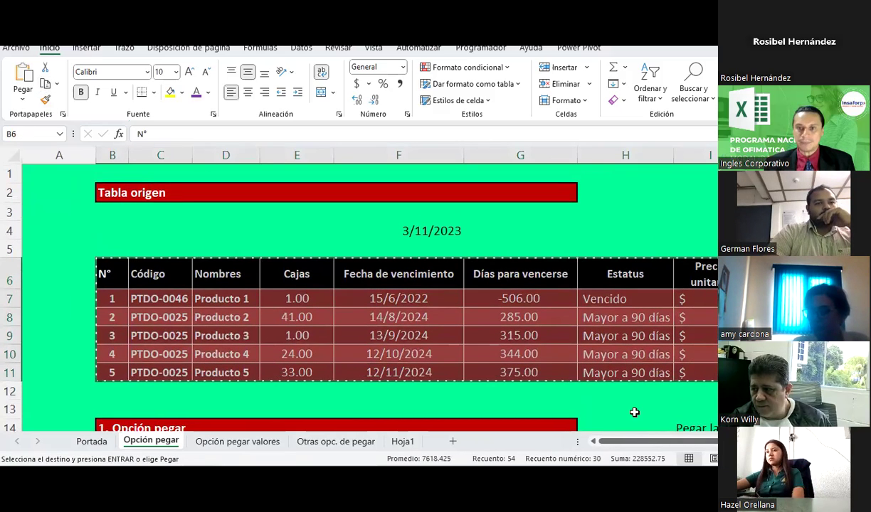
{"action": "scroll", "coordinate": [632, 412], "scroll_direction": "right", "scroll_amount": 5}
{"action": "scroll", "coordinate": [646, 339], "scroll_direction": "down", "scroll_amount": 2}
{"action": "scroll", "coordinate": [646, 339], "scroll_direction": "down", "scroll_amount": 2}
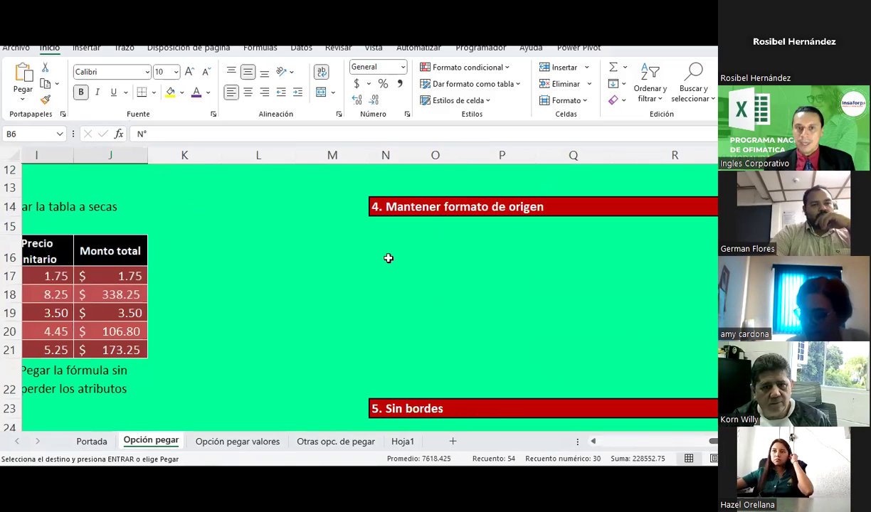
{"action": "left_click", "coordinate": [386, 246]}
{"action": "left_click", "coordinate": [22, 91]}
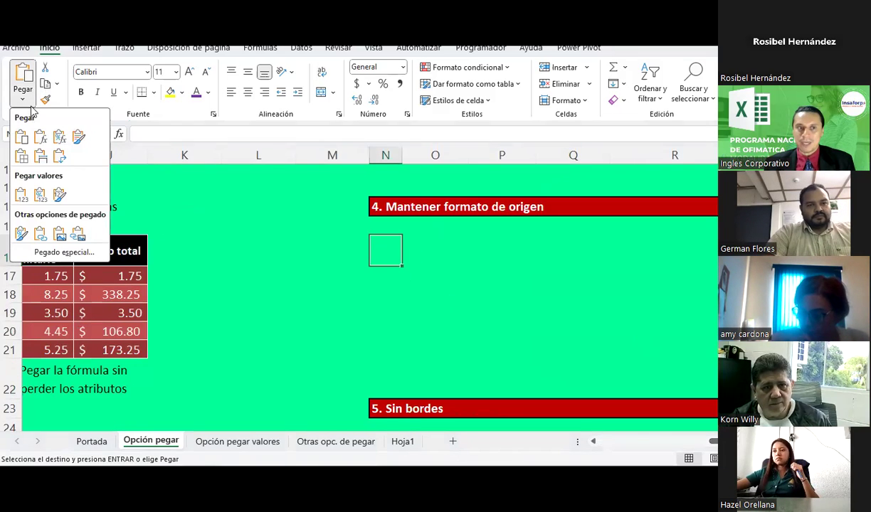
{"action": "left_click", "coordinate": [79, 139]}
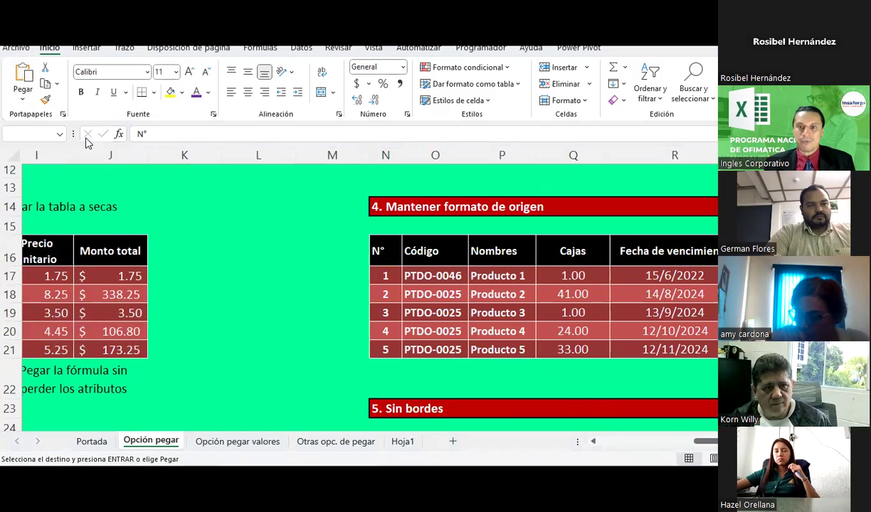
{"action": "scroll", "coordinate": [370, 299], "scroll_direction": "right", "scroll_amount": 3}
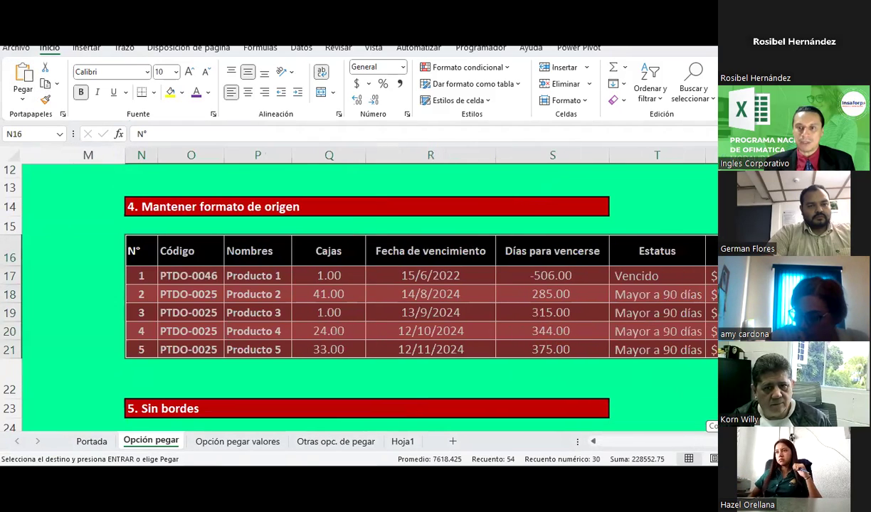
{"action": "left_click", "coordinate": [754, 276]}
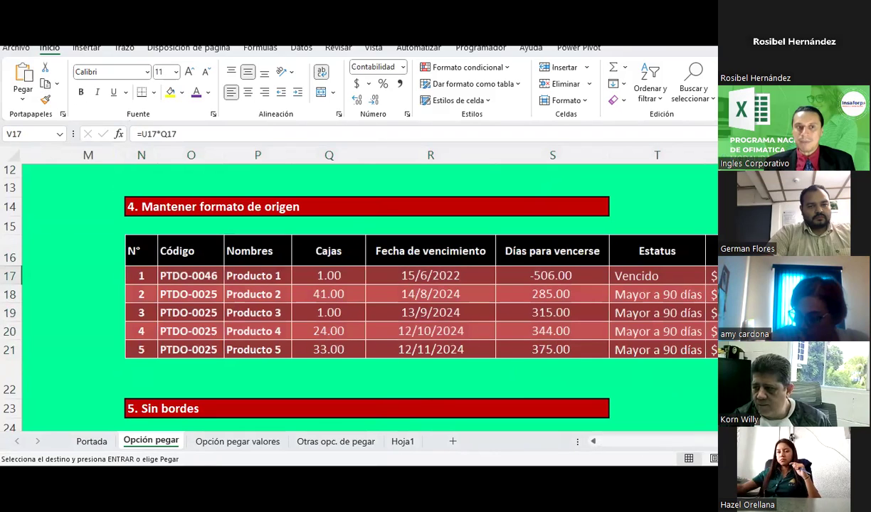
{"action": "key", "text": "Down"}
{"action": "key", "text": "Down"}
{"action": "key", "text": "Down"}
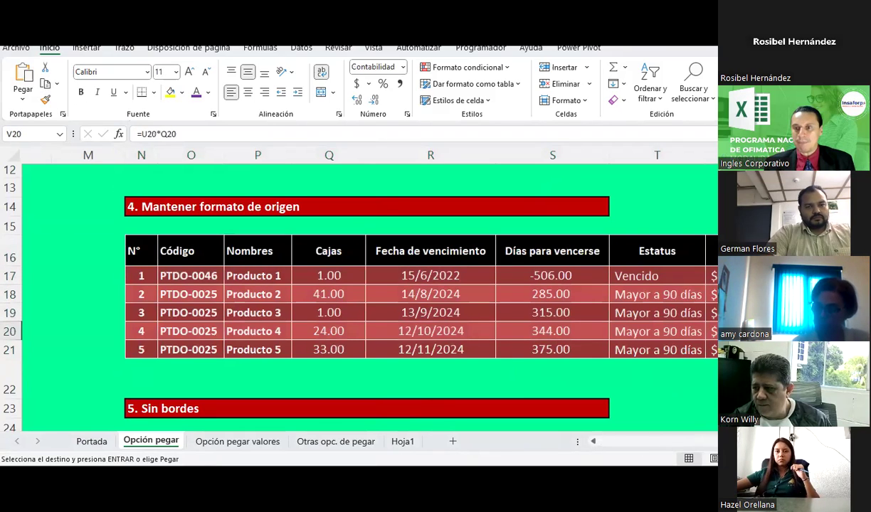
{"action": "key", "text": "Down"}
{"action": "key", "text": "Left"}
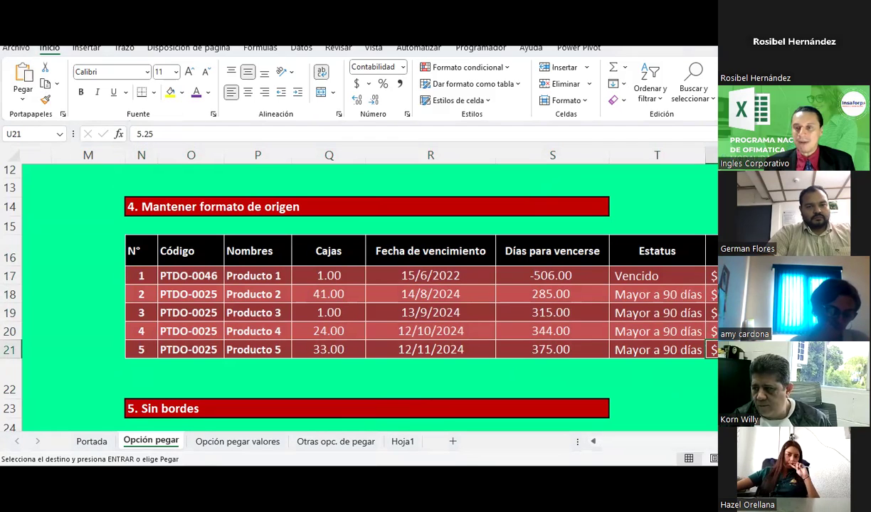
{"action": "left_click", "coordinate": [256, 294]}
{"action": "left_click", "coordinate": [143, 278]}
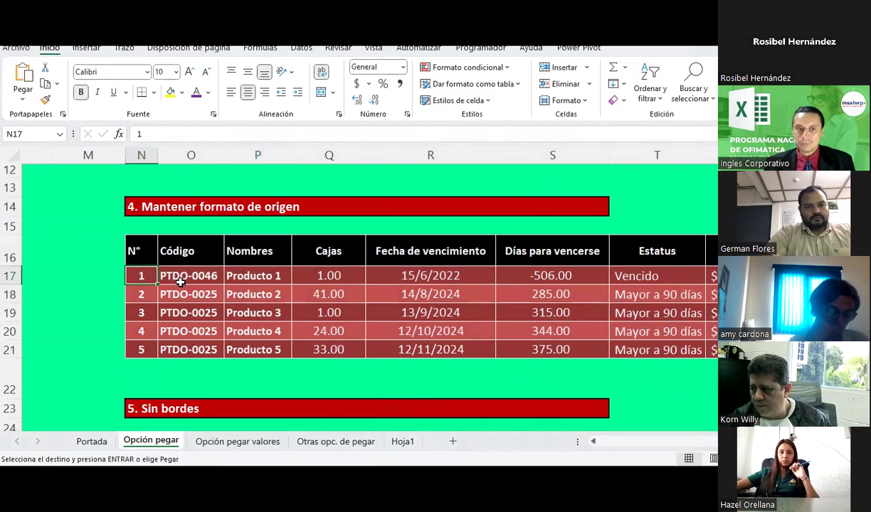
{"action": "left_click", "coordinate": [191, 299]}
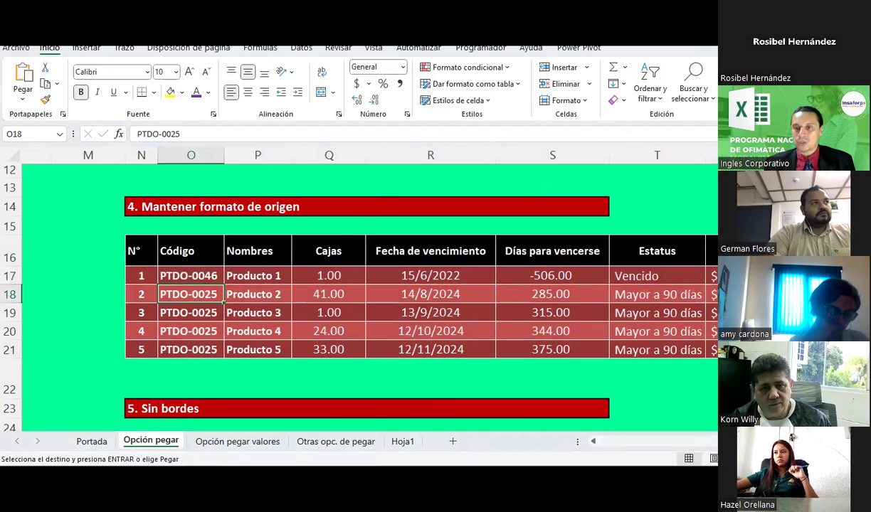
{"action": "key", "text": "Right"}
{"action": "key", "text": "Right"}
{"action": "key", "text": "Right"}
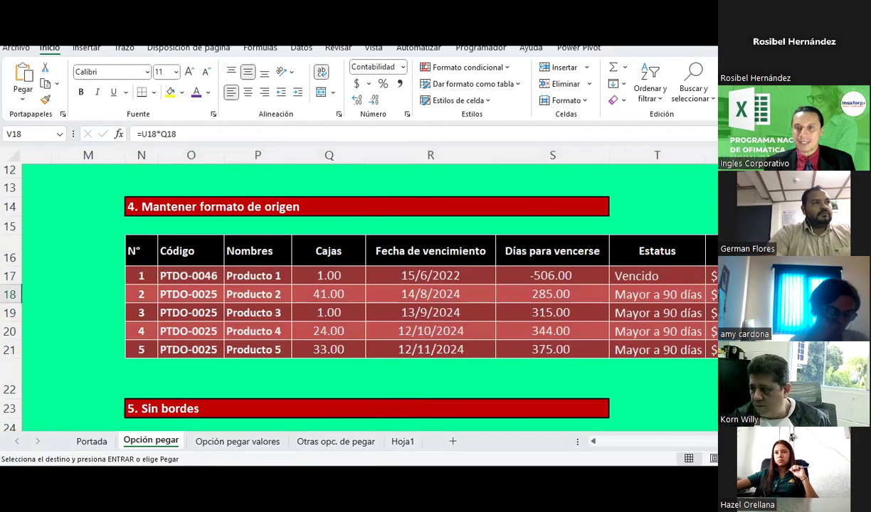
{"action": "key", "text": "Up"}
{"action": "key", "text": "Down"}
{"action": "key", "text": "Down"}
{"action": "key", "text": "Down"}
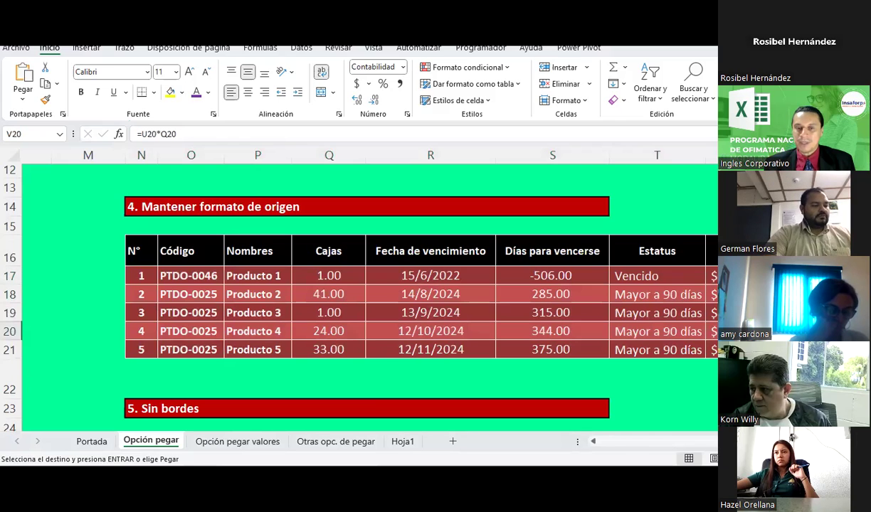
{"action": "scroll", "coordinate": [633, 259], "scroll_direction": "right", "scroll_amount": 1}
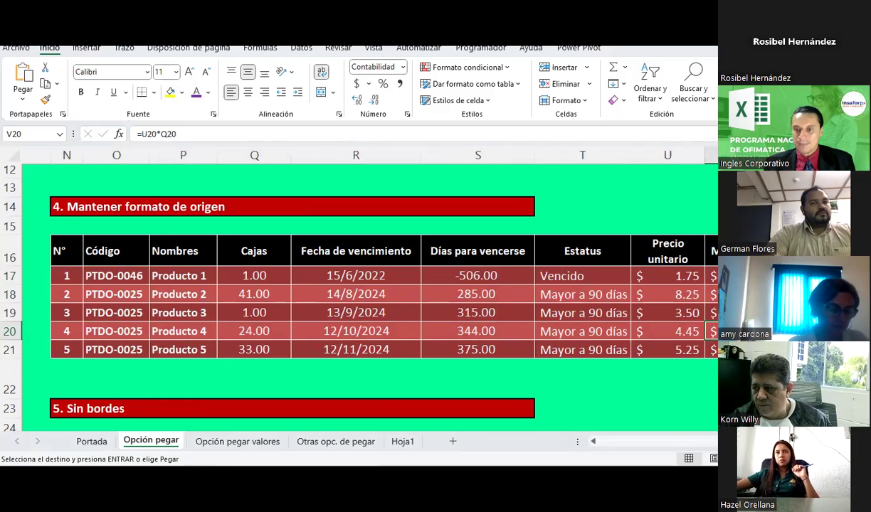
{"action": "scroll", "coordinate": [355, 299], "scroll_direction": "left", "scroll_amount": 1}
{"action": "scroll", "coordinate": [356, 299], "scroll_direction": "left", "scroll_amount": 2}
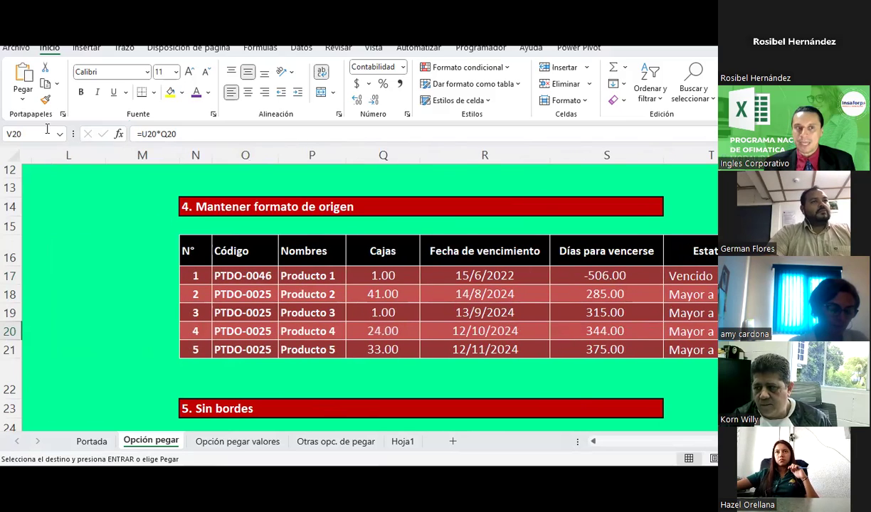
{"action": "left_click", "coordinate": [23, 96]}
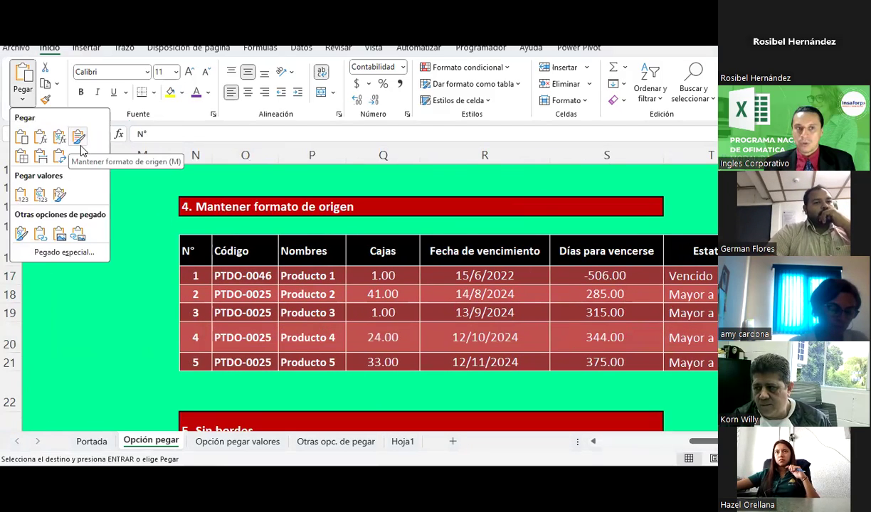
{"action": "left_click", "coordinate": [489, 379]}
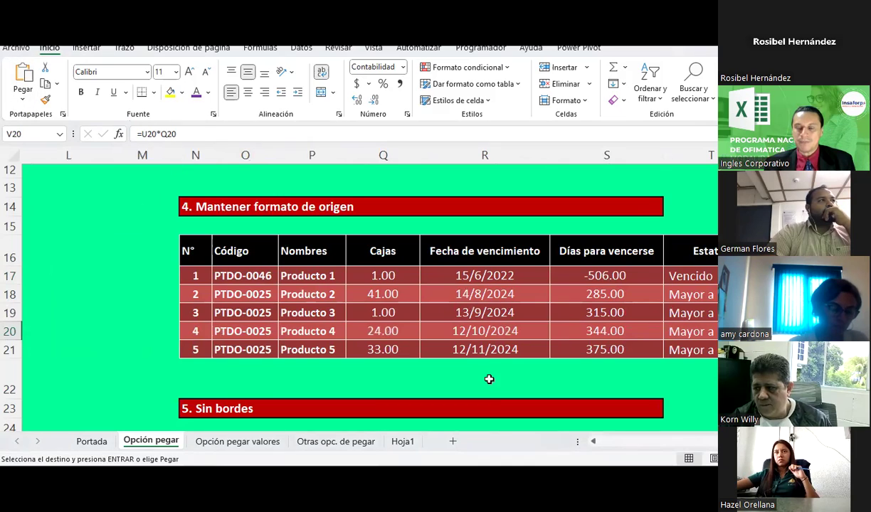
{"action": "scroll", "coordinate": [465, 348], "scroll_direction": "down", "scroll_amount": 2}
{"action": "scroll", "coordinate": [464, 348], "scroll_direction": "up", "scroll_amount": 1}
{"action": "scroll", "coordinate": [465, 348], "scroll_direction": "up", "scroll_amount": 1}
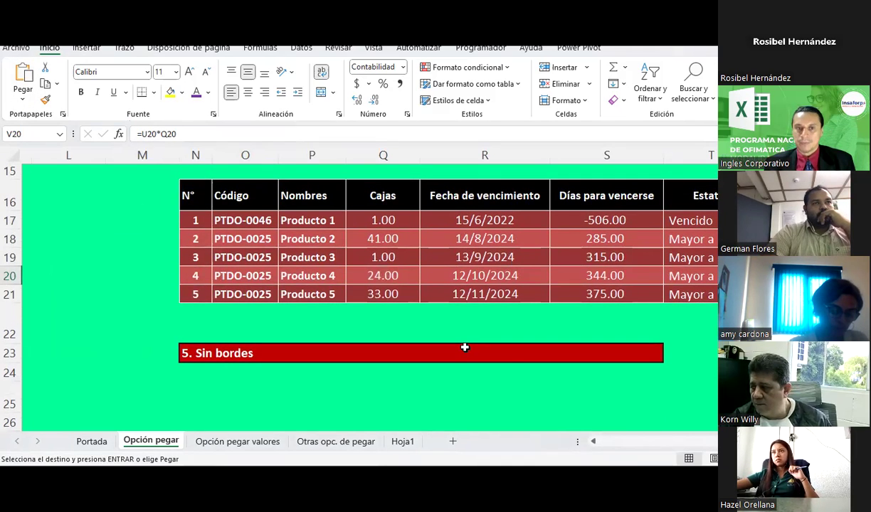
{"action": "scroll", "coordinate": [465, 348], "scroll_direction": "down", "scroll_amount": 3}
{"action": "scroll", "coordinate": [465, 348], "scroll_direction": "up", "scroll_amount": 1}
{"action": "scroll", "coordinate": [464, 348], "scroll_direction": "up", "scroll_amount": 2}
{"action": "scroll", "coordinate": [465, 348], "scroll_direction": "down", "scroll_amount": 4}
{"action": "scroll", "coordinate": [465, 348], "scroll_direction": "down", "scroll_amount": 1}
{"action": "scroll", "coordinate": [465, 348], "scroll_direction": "down", "scroll_amount": 3}
{"action": "scroll", "coordinate": [464, 348], "scroll_direction": "up", "scroll_amount": 3}
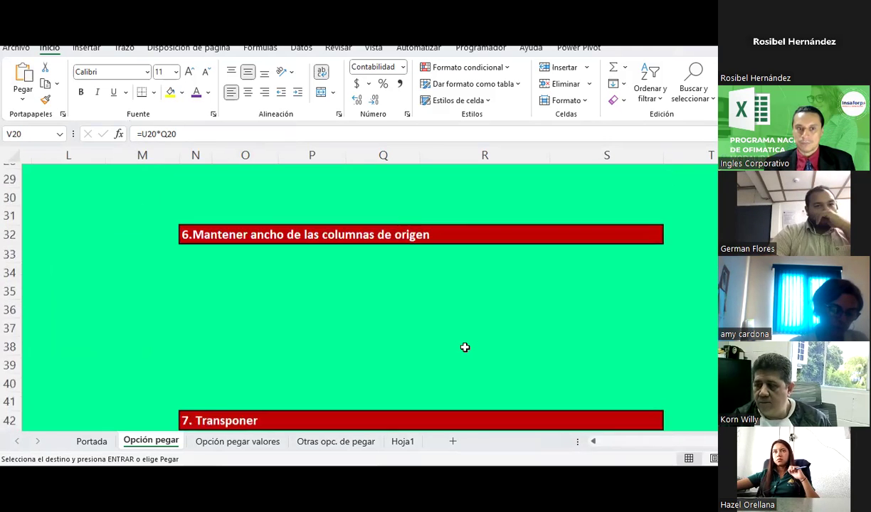
{"action": "scroll", "coordinate": [465, 348], "scroll_direction": "up", "scroll_amount": 2}
{"action": "scroll", "coordinate": [465, 348], "scroll_direction": "up", "scroll_amount": 1}
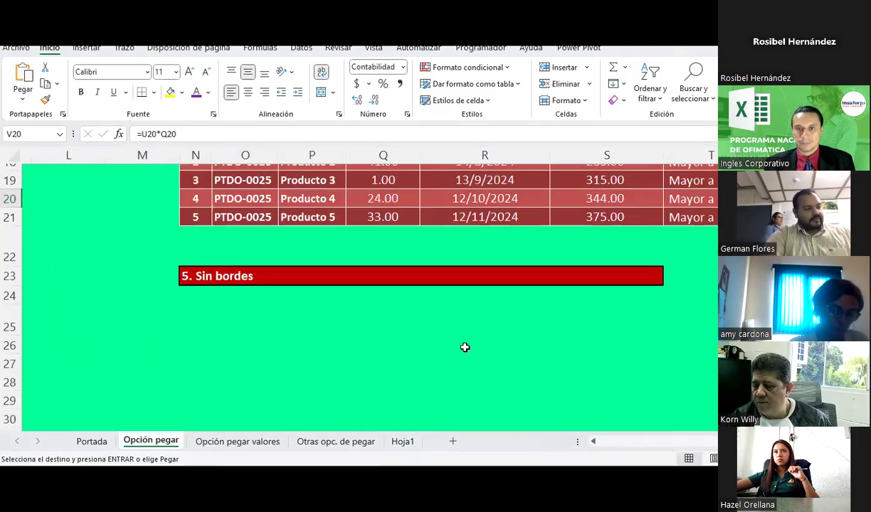
{"action": "scroll", "coordinate": [465, 348], "scroll_direction": "up", "scroll_amount": 2}
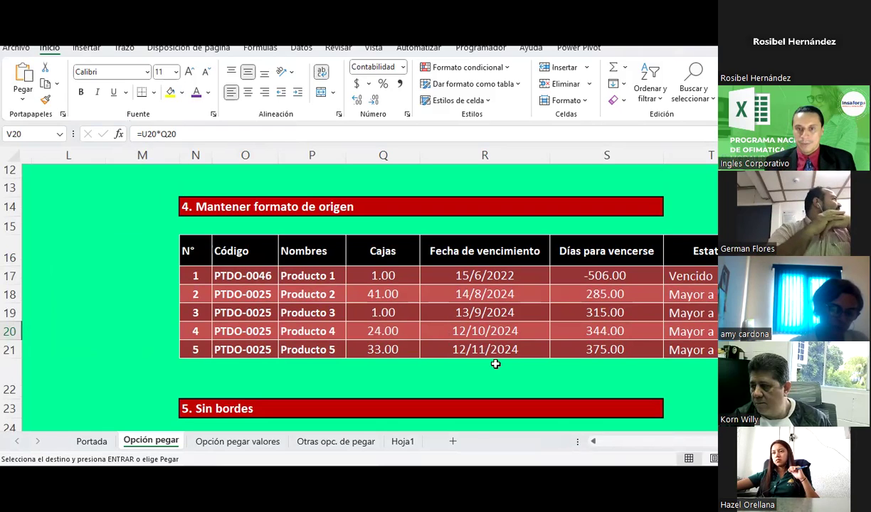
{"action": "scroll", "coordinate": [370, 291], "scroll_direction": "right", "scroll_amount": 1}
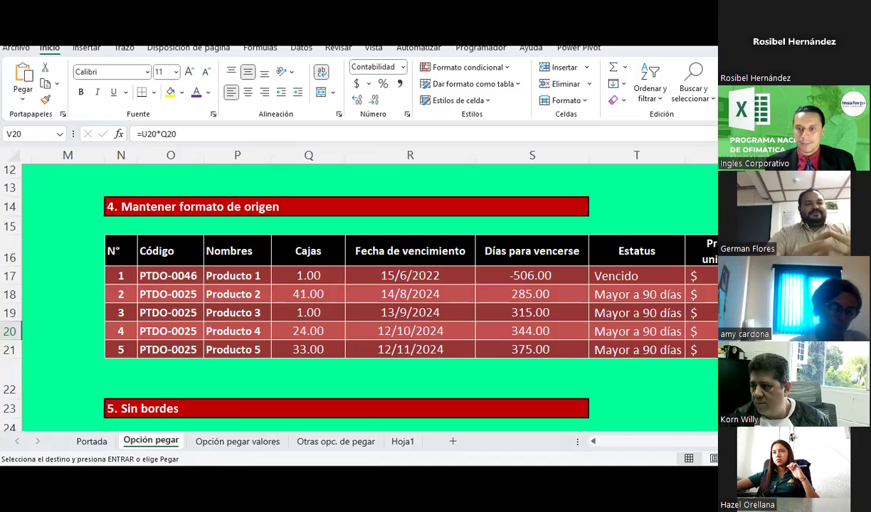
- Select the source product table from the N° header and bring up paste options at N25 under Sin bordes
{"action": "left_click_drag", "start_coordinate": [683, 441], "coordinate": [614, 441]}
{"action": "scroll", "coordinate": [286, 283], "scroll_direction": "up", "scroll_amount": 4}
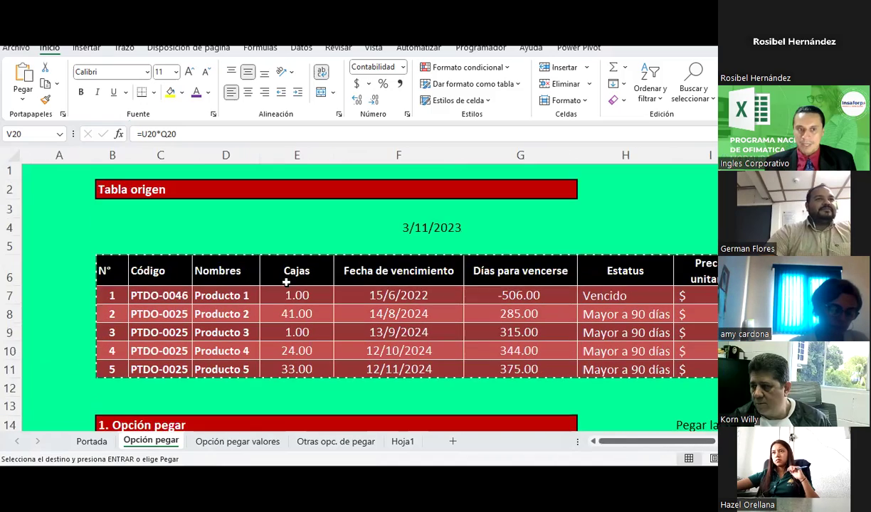
{"action": "left_click_drag", "start_coordinate": [104, 270], "coordinate": [715, 373]}
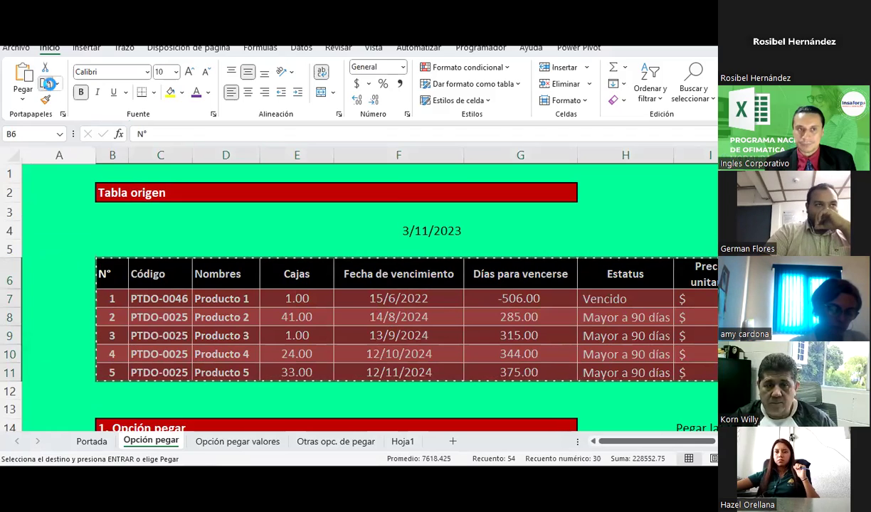
{"action": "scroll", "coordinate": [676, 382], "scroll_direction": "right", "scroll_amount": 5}
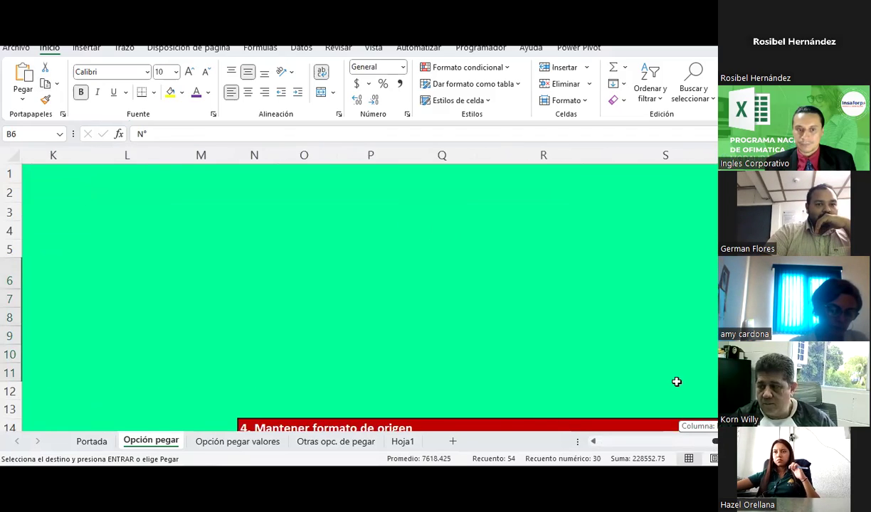
{"action": "scroll", "coordinate": [523, 307], "scroll_direction": "left", "scroll_amount": 2}
{"action": "scroll", "coordinate": [523, 307], "scroll_direction": "down", "scroll_amount": 3}
{"action": "scroll", "coordinate": [523, 307], "scroll_direction": "down", "scroll_amount": 3}
{"action": "scroll", "coordinate": [524, 309], "scroll_direction": "down", "scroll_amount": 2}
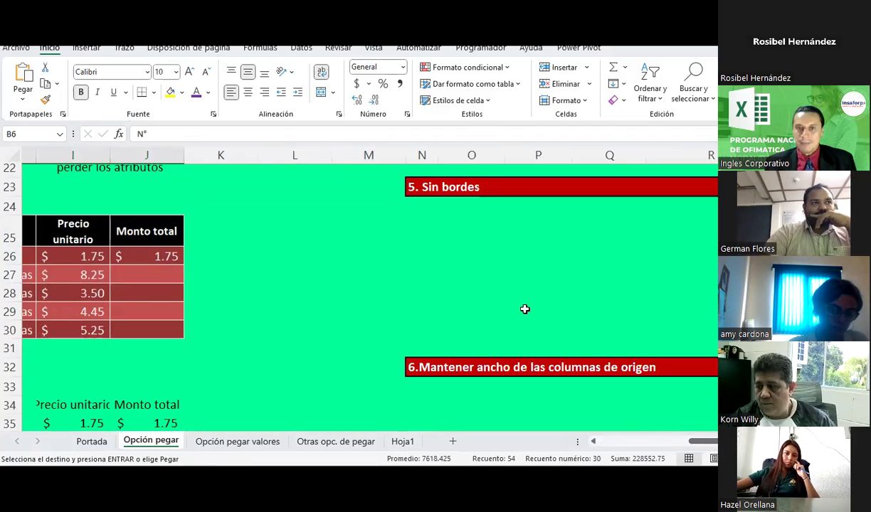
{"action": "scroll", "coordinate": [524, 308], "scroll_direction": "up", "scroll_amount": 1}
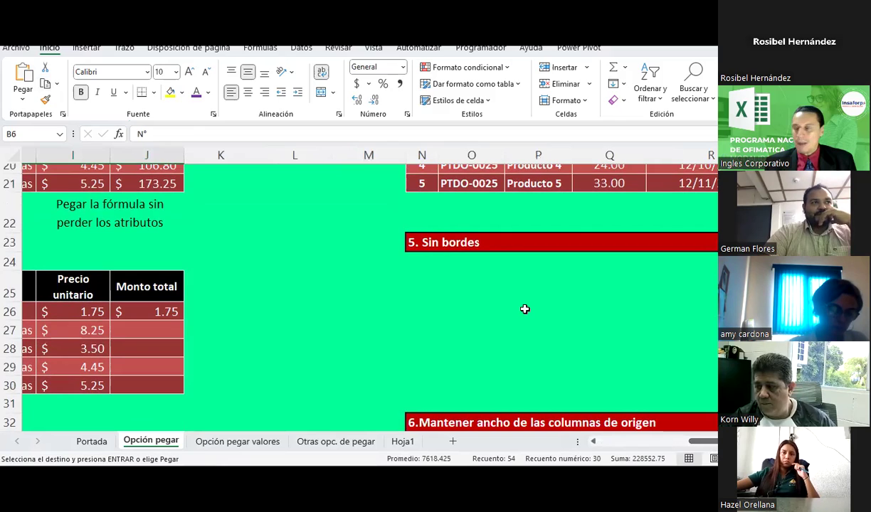
{"action": "left_click", "coordinate": [418, 282]}
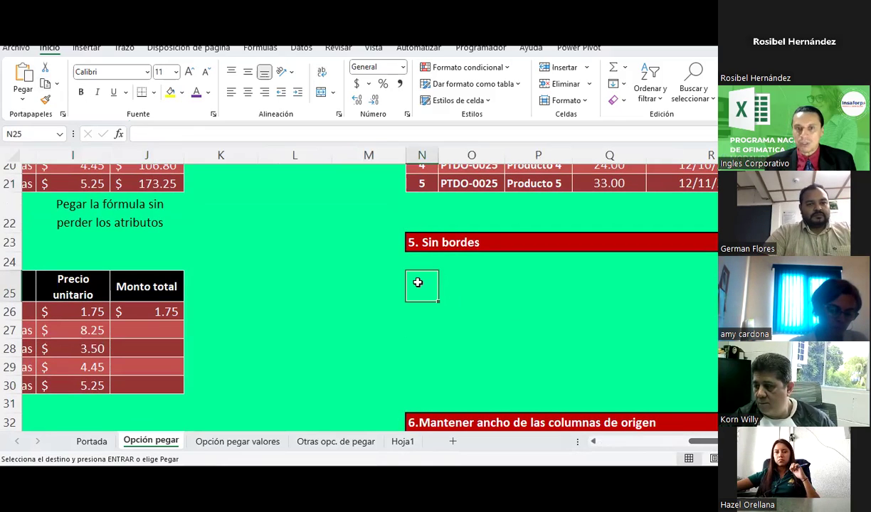
{"action": "left_click", "coordinate": [33, 100]}
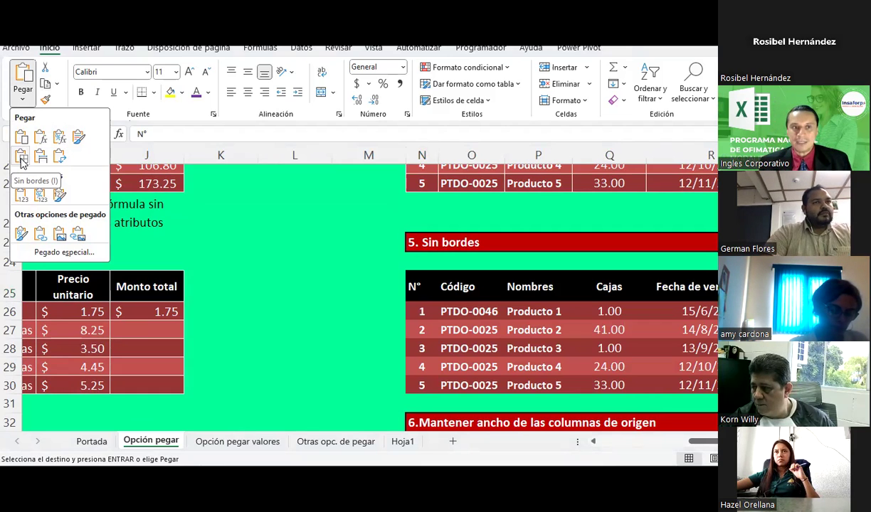
{"action": "left_click", "coordinate": [21, 162]}
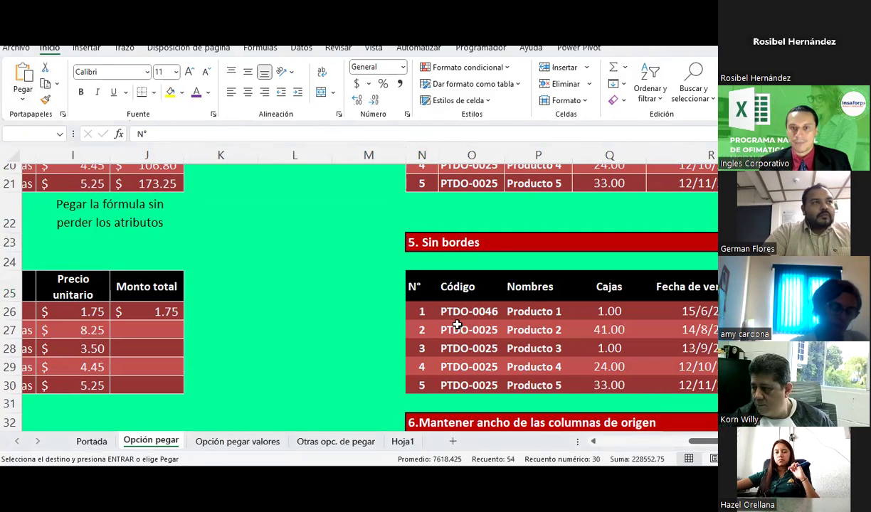
{"action": "left_click", "coordinate": [531, 313]}
{"action": "left_click_drag", "start_coordinate": [693, 441], "coordinate": [713, 442]}
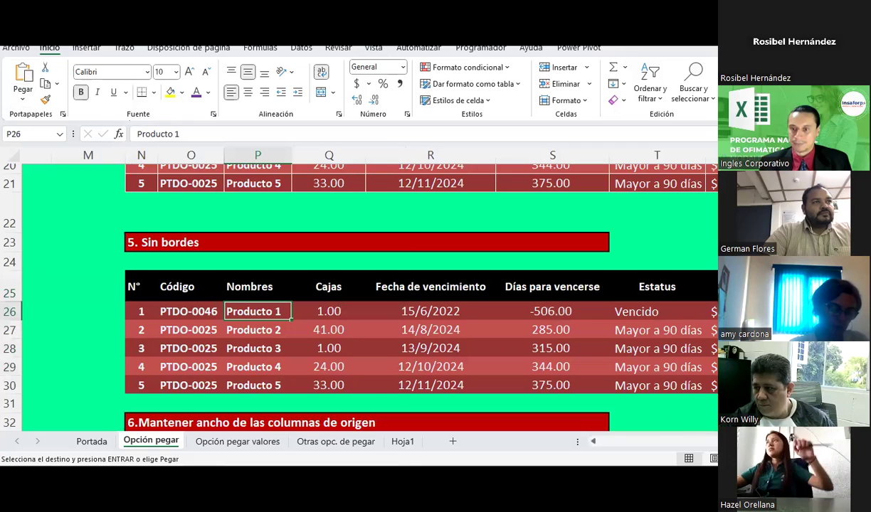
{"action": "scroll", "coordinate": [469, 293], "scroll_direction": "right", "scroll_amount": 1}
{"action": "scroll", "coordinate": [469, 293], "scroll_direction": "up", "scroll_amount": 2}
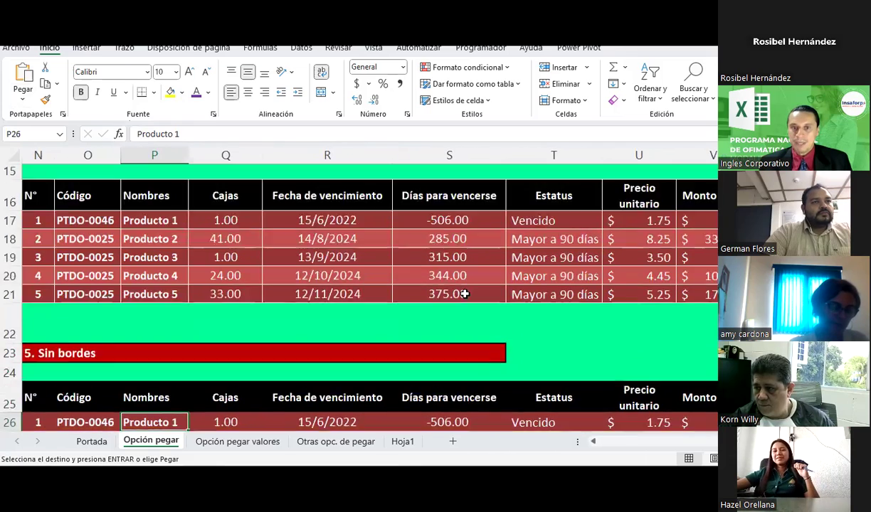
{"action": "left_click", "coordinate": [441, 251]}
{"action": "scroll", "coordinate": [447, 255], "scroll_direction": "down", "scroll_amount": 1}
{"action": "scroll", "coordinate": [447, 255], "scroll_direction": "down", "scroll_amount": 1}
{"action": "left_click", "coordinate": [701, 311]}
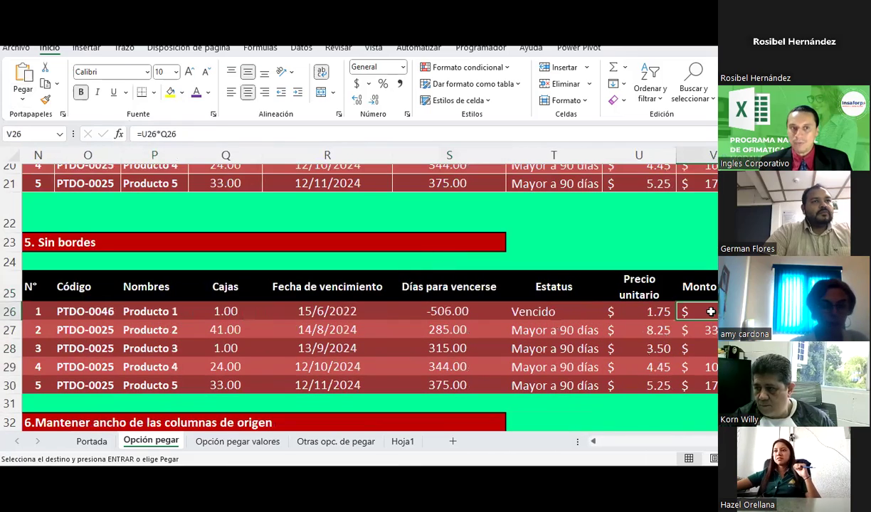
{"action": "left_click", "coordinate": [573, 342]}
{"action": "left_click", "coordinate": [298, 330]}
{"action": "scroll", "coordinate": [335, 324], "scroll_direction": "up", "scroll_amount": 2}
{"action": "scroll", "coordinate": [593, 384], "scroll_direction": "down", "scroll_amount": 2}
{"action": "scroll", "coordinate": [593, 384], "scroll_direction": "down", "scroll_amount": 1}
{"action": "left_click_drag", "start_coordinate": [694, 233], "coordinate": [10, 323]}
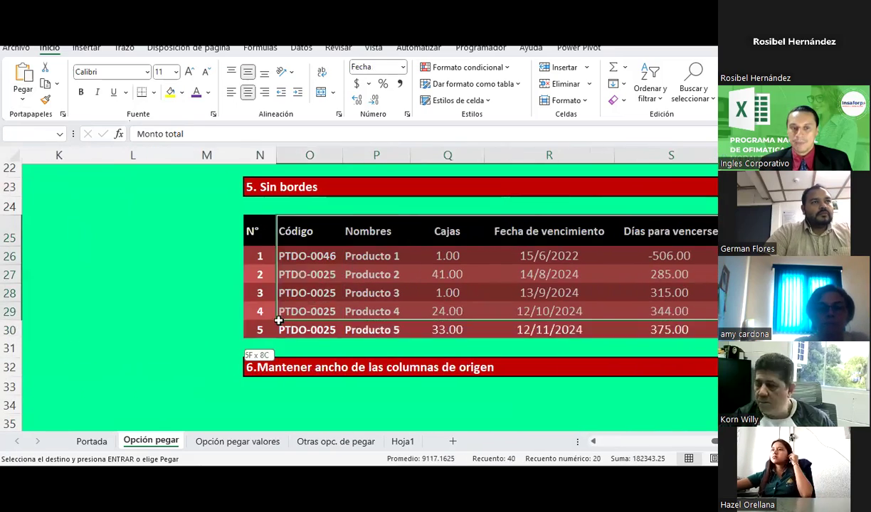
{"action": "left_click_drag", "start_coordinate": [11, 323], "coordinate": [268, 321]}
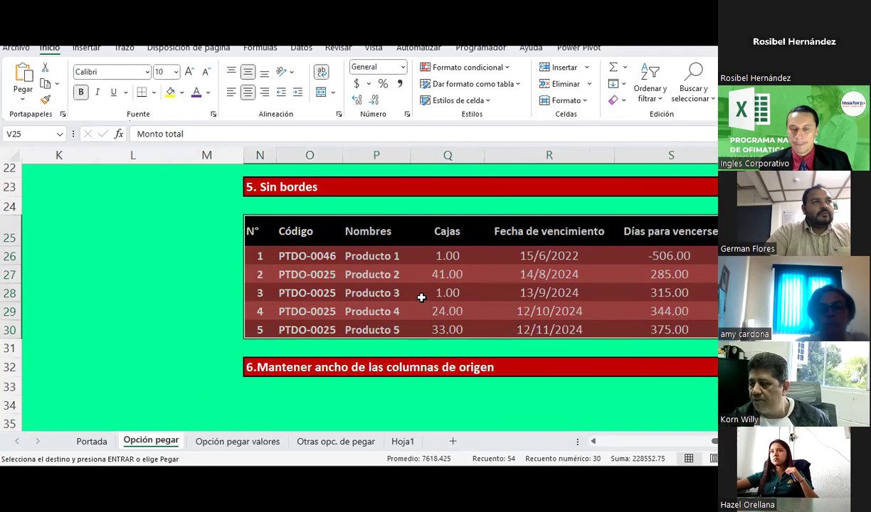
{"action": "scroll", "coordinate": [421, 298], "scroll_direction": "down", "scroll_amount": 3}
{"action": "scroll", "coordinate": [422, 297], "scroll_direction": "up", "scroll_amount": 2}
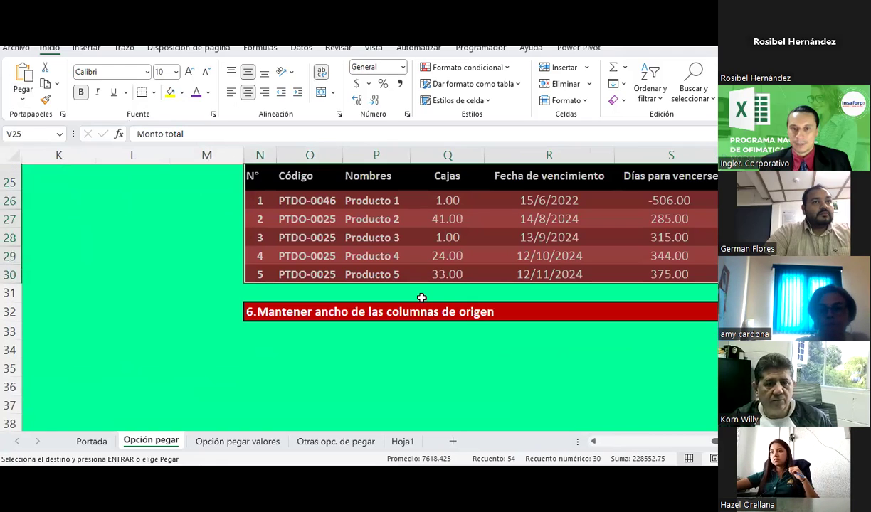
{"action": "left_click", "coordinate": [422, 292]}
{"action": "scroll", "coordinate": [423, 292], "scroll_direction": "up", "scroll_amount": 2}
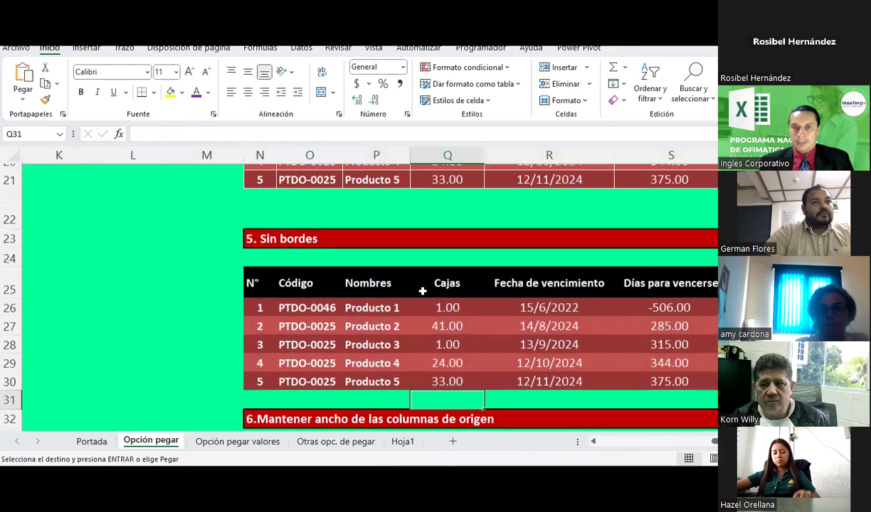
{"action": "scroll", "coordinate": [423, 292], "scroll_direction": "right", "scroll_amount": 1}
{"action": "scroll", "coordinate": [370, 292], "scroll_direction": "right", "scroll_amount": 1}
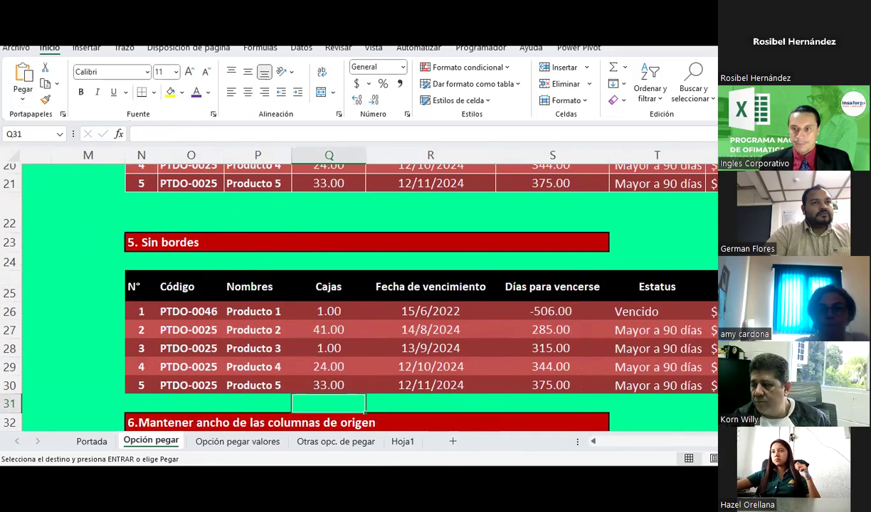
{"action": "scroll", "coordinate": [370, 292], "scroll_direction": "right", "scroll_amount": 1}
{"action": "key", "text": "ctrl+v"}
{"action": "scroll", "coordinate": [370, 291], "scroll_direction": "right", "scroll_amount": 5}
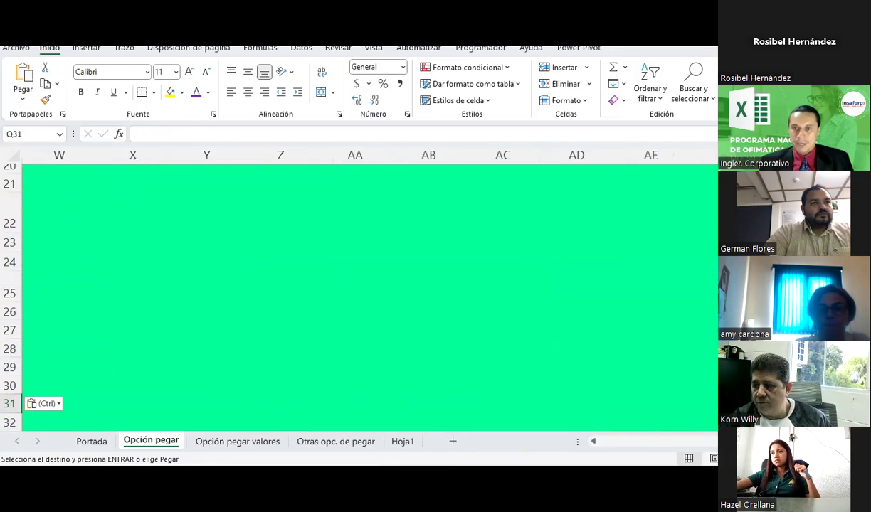
{"action": "scroll", "coordinate": [534, 303], "scroll_direction": "left", "scroll_amount": 5}
{"action": "scroll", "coordinate": [535, 302], "scroll_direction": "left", "scroll_amount": 2}
{"action": "scroll", "coordinate": [535, 303], "scroll_direction": "right", "scroll_amount": 1}
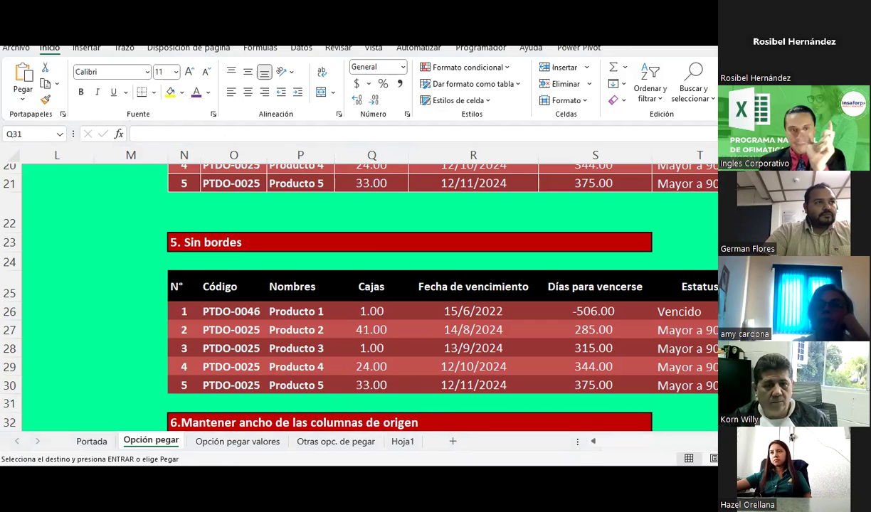
{"action": "left_click", "coordinate": [284, 287]}
{"action": "left_click_drag", "start_coordinate": [334, 153], "coordinate": [316, 153]}
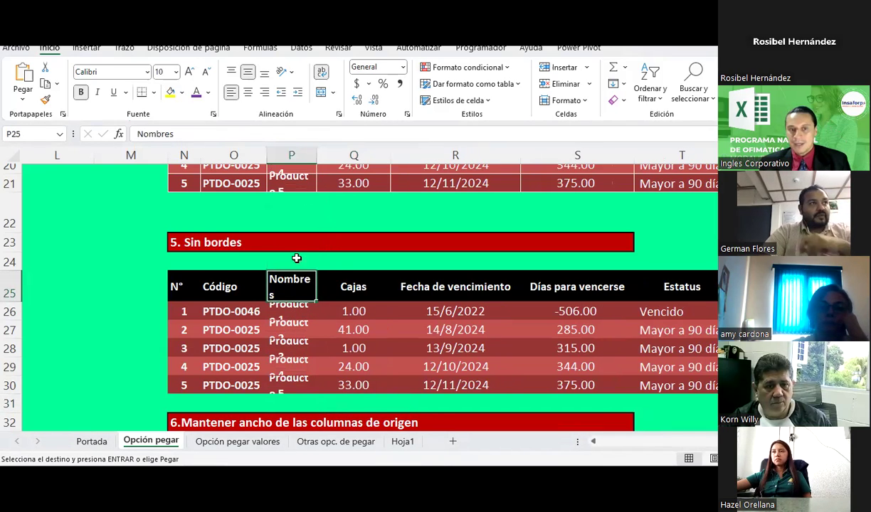
{"action": "double_click", "coordinate": [317, 156]}
{"action": "left_click", "coordinate": [290, 312]}
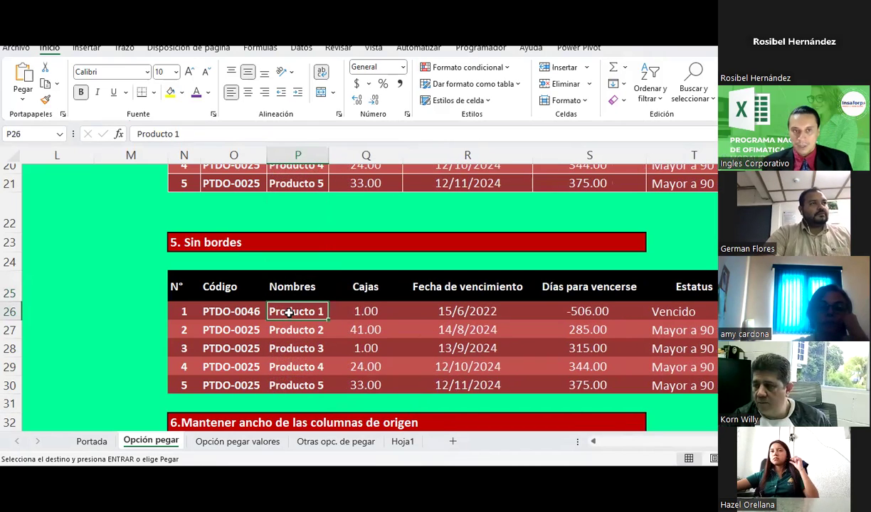
{"action": "scroll", "coordinate": [290, 312], "scroll_direction": "up", "scroll_amount": 3}
{"action": "scroll", "coordinate": [243, 296], "scroll_direction": "down", "scroll_amount": 2}
{"action": "left_click", "coordinate": [173, 193]}
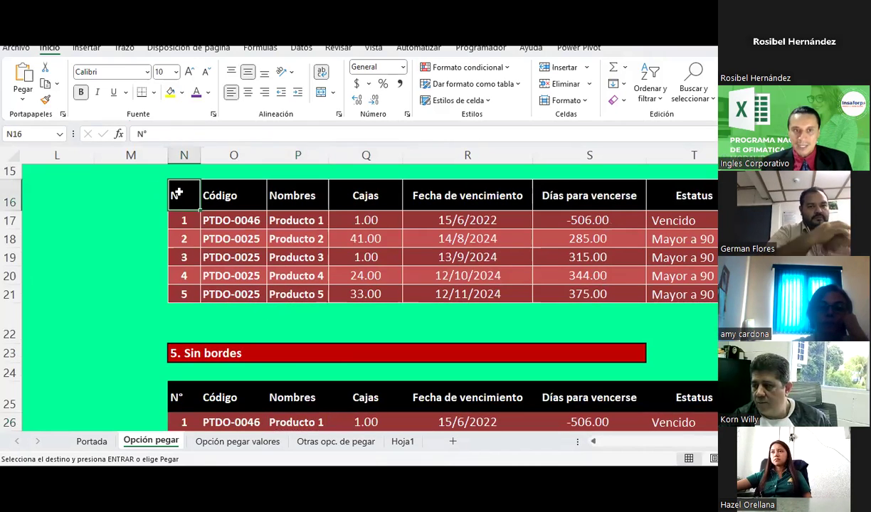
{"action": "scroll", "coordinate": [192, 306], "scroll_direction": "down", "scroll_amount": 2}
{"action": "left_click", "coordinate": [187, 285]}
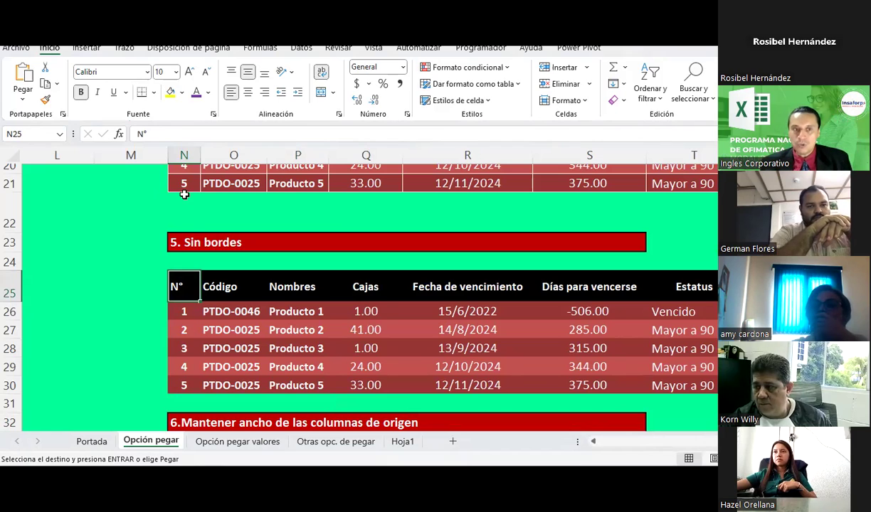
{"action": "scroll", "coordinate": [183, 296], "scroll_direction": "down", "scroll_amount": 1}
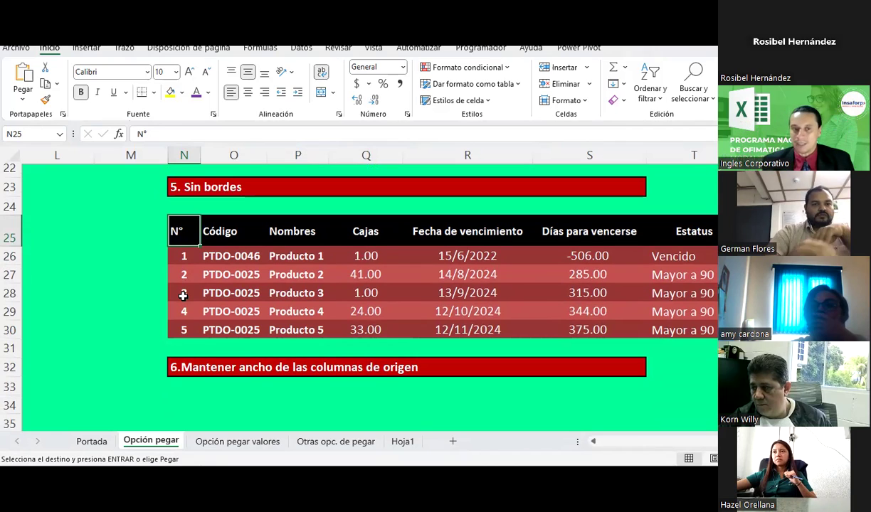
{"action": "scroll", "coordinate": [183, 295], "scroll_direction": "up", "scroll_amount": 1}
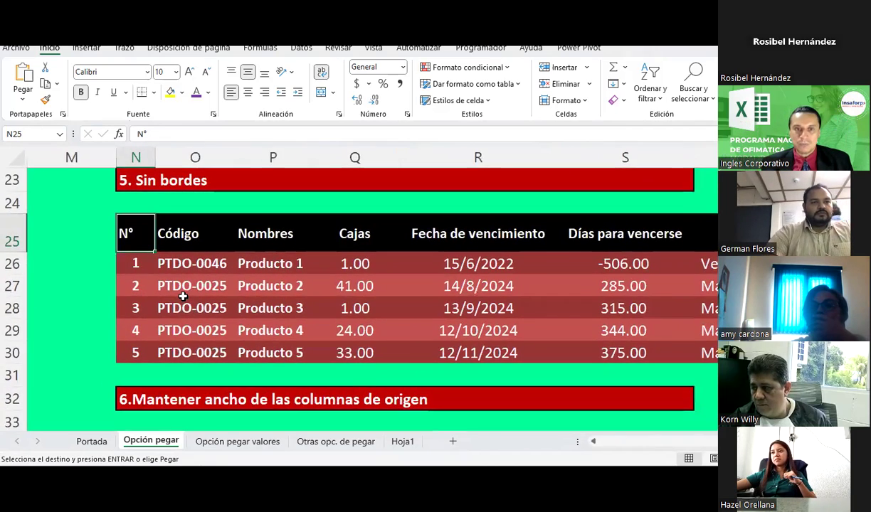
{"action": "scroll", "coordinate": [183, 296], "scroll_direction": "down", "scroll_amount": 1}
{"action": "scroll", "coordinate": [183, 296], "scroll_direction": "down", "scroll_amount": 2}
{"action": "scroll", "coordinate": [182, 296], "scroll_direction": "up", "scroll_amount": 2}
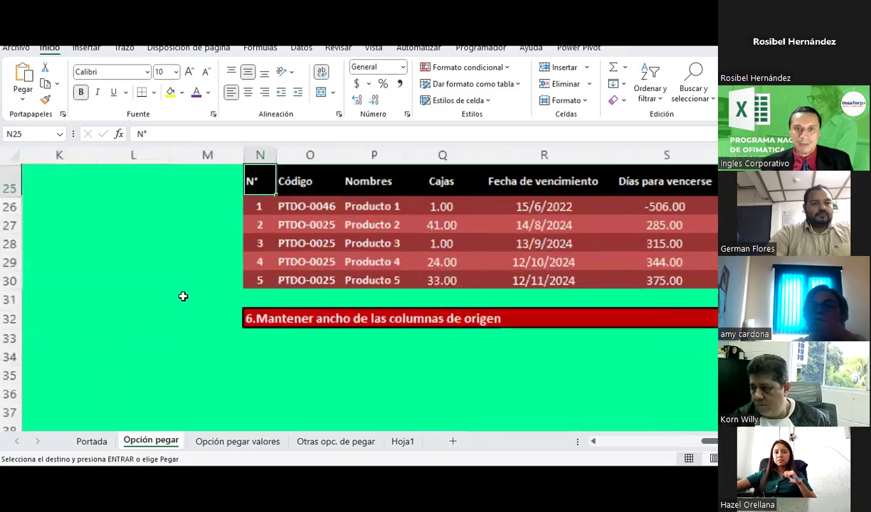
{"action": "scroll", "coordinate": [183, 296], "scroll_direction": "up", "scroll_amount": 1}
{"action": "scroll", "coordinate": [183, 296], "scroll_direction": "up", "scroll_amount": 1}
{"action": "scroll", "coordinate": [183, 296], "scroll_direction": "down", "scroll_amount": 1}
{"action": "scroll", "coordinate": [183, 296], "scroll_direction": "down", "scroll_amount": 1}
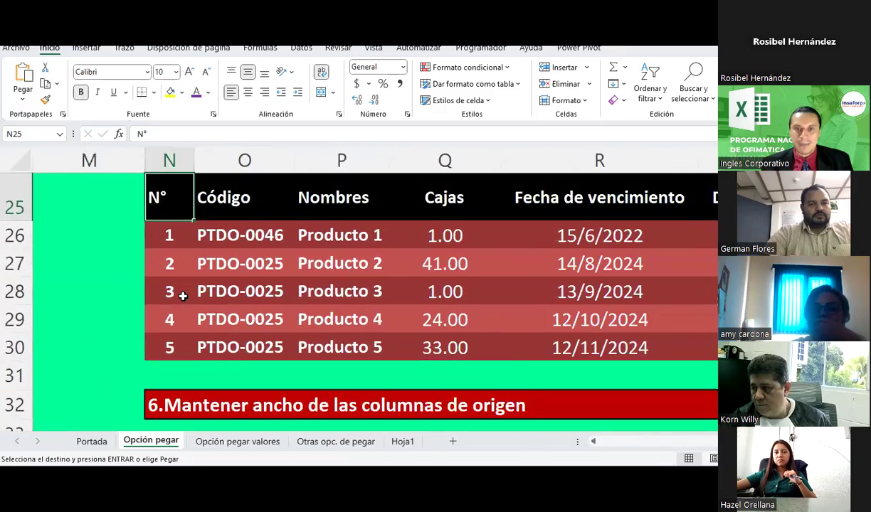
{"action": "scroll", "coordinate": [183, 296], "scroll_direction": "down", "scroll_amount": 1}
{"action": "scroll", "coordinate": [183, 296], "scroll_direction": "down", "scroll_amount": 1}
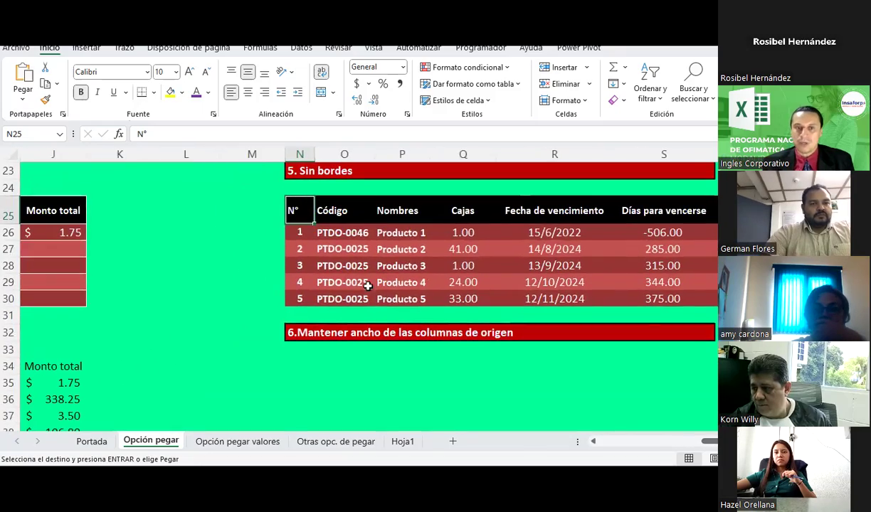
{"action": "mouse_move", "coordinate": [637, 444]}
{"action": "left_mouse_down"}
{"action": "mouse_move", "coordinate": [688, 446]}
{"action": "mouse_move", "coordinate": [630, 447]}
{"action": "left_mouse_up"}
- Paste the source product table at N34 with Mantener ancho de columnas de origen
{"action": "scroll", "coordinate": [259, 274], "scroll_direction": "up", "scroll_amount": 5}
{"action": "scroll", "coordinate": [170, 271], "scroll_direction": "up", "scroll_amount": 2}
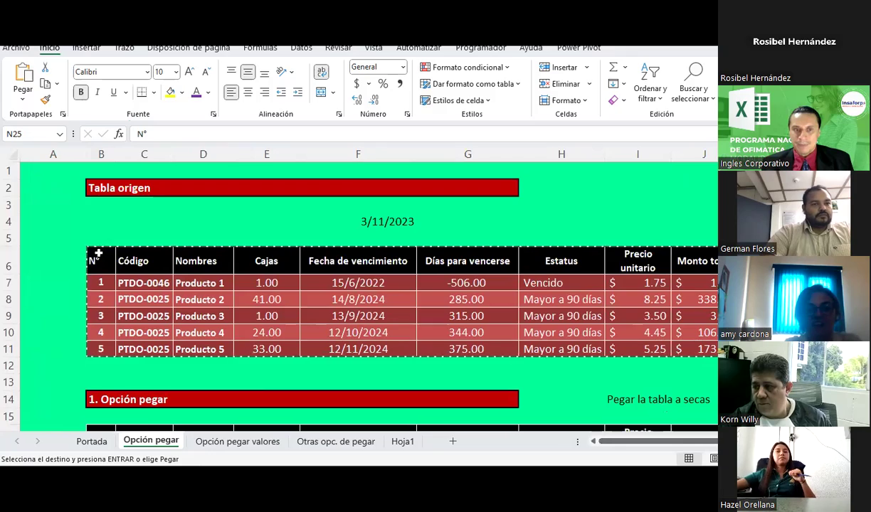
{"action": "left_click_drag", "start_coordinate": [93, 256], "coordinate": [680, 343]}
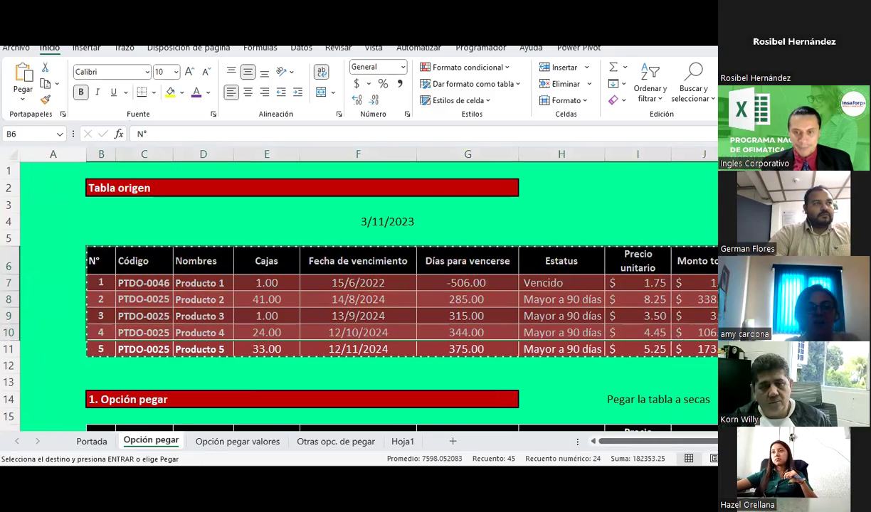
{"action": "scroll", "coordinate": [679, 342], "scroll_direction": "down", "scroll_amount": 2}
{"action": "scroll", "coordinate": [563, 305], "scroll_direction": "right", "scroll_amount": 5}
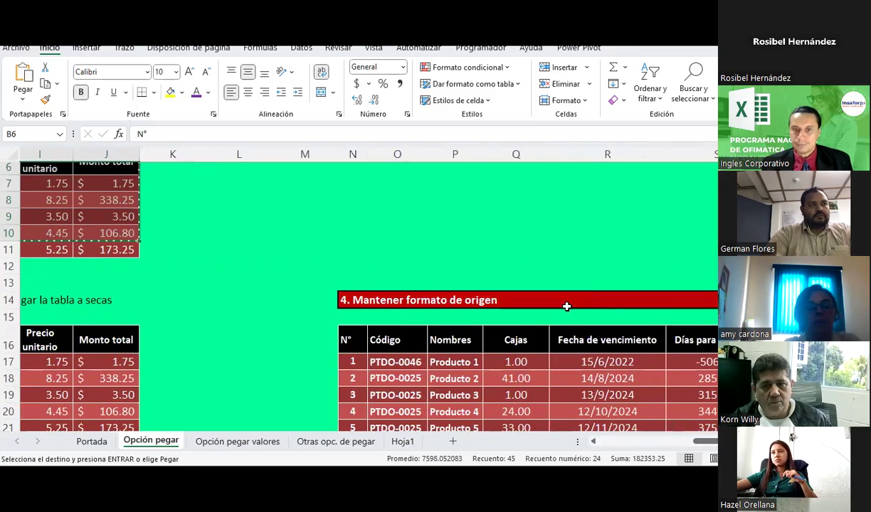
{"action": "scroll", "coordinate": [569, 295], "scroll_direction": "down", "scroll_amount": 8}
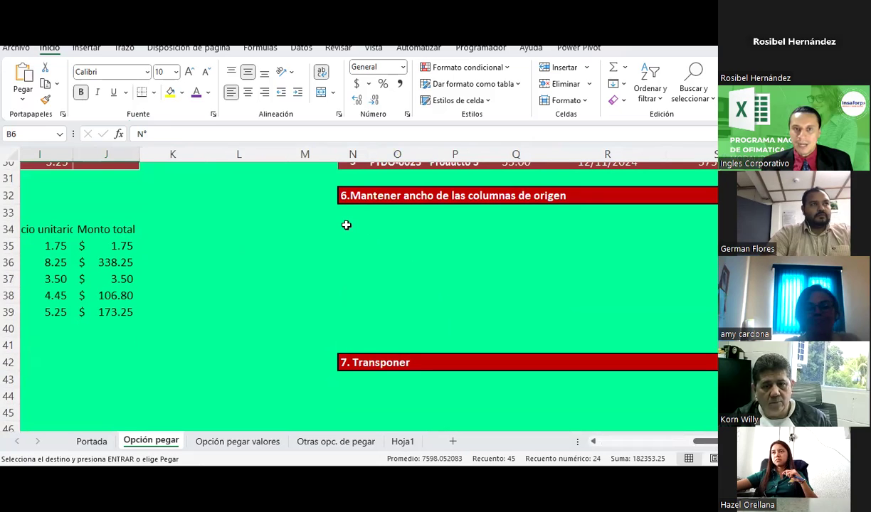
{"action": "left_click", "coordinate": [350, 233]}
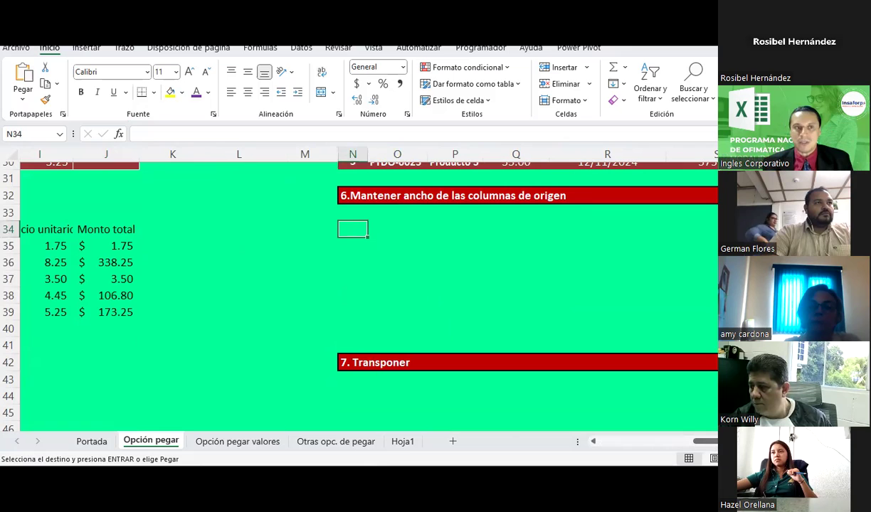
{"action": "left_click", "coordinate": [13, 100]}
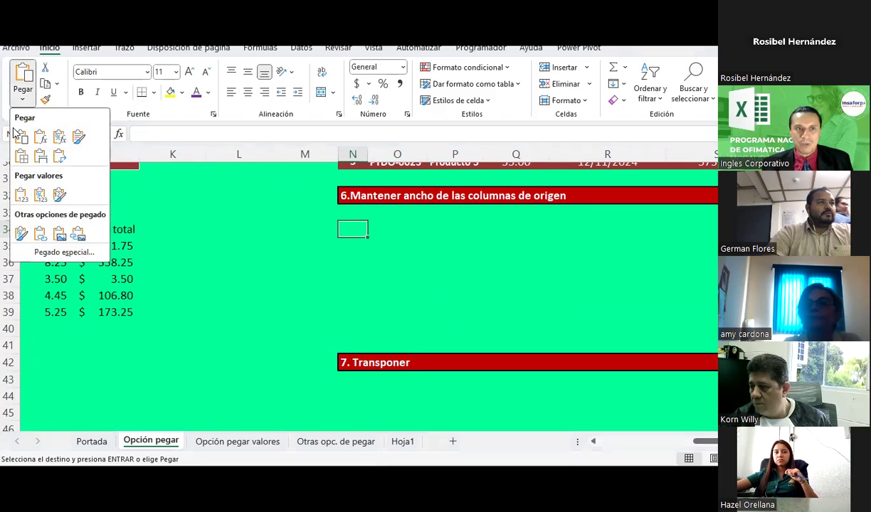
{"action": "left_click", "coordinate": [39, 163]}
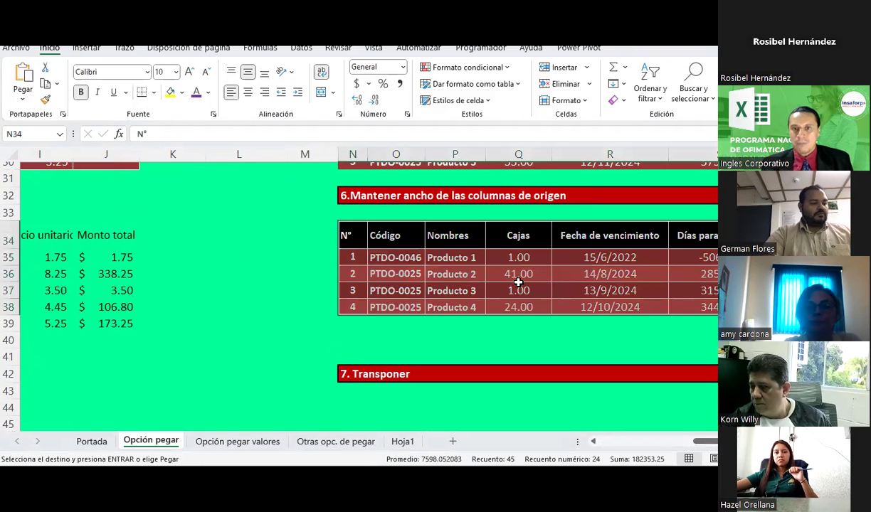
- Check a value in the newly pasted section 6 table
{"action": "left_click", "coordinate": [519, 282]}
{"action": "scroll", "coordinate": [395, 181], "scroll_direction": "up", "scroll_amount": 3}
{"action": "scroll", "coordinate": [406, 254], "scroll_direction": "up", "scroll_amount": 1}
{"action": "scroll", "coordinate": [406, 254], "scroll_direction": "down", "scroll_amount": 1}
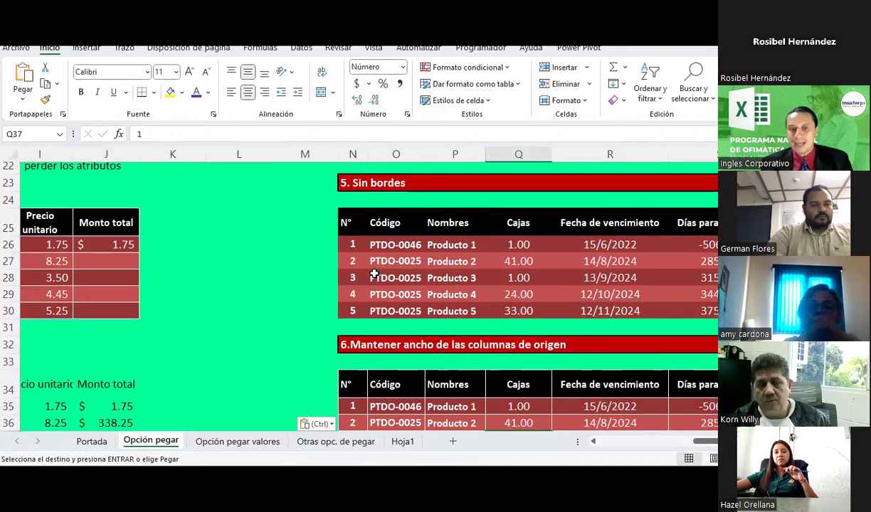
- On a new sheet, paste the copied table at C3 and inspect its wrapped Estatus cells
{"action": "left_click", "coordinate": [454, 442]}
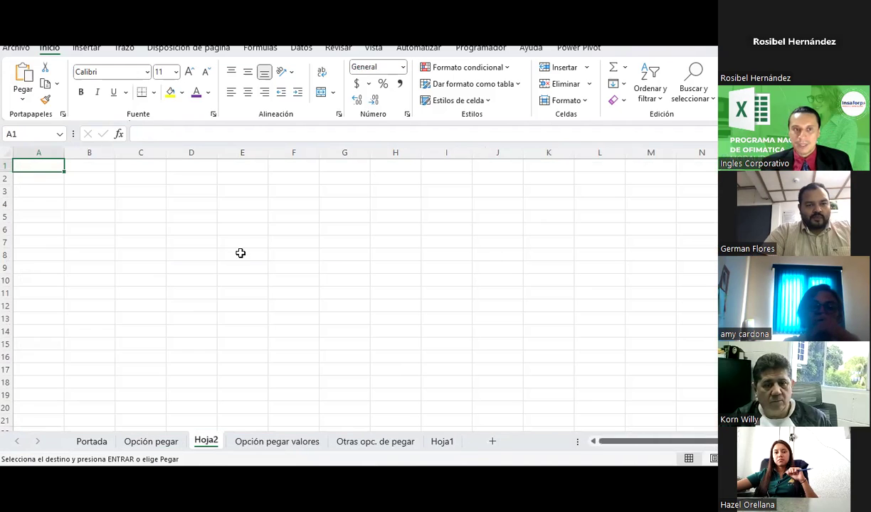
{"action": "left_click", "coordinate": [139, 196]}
{"action": "left_click", "coordinate": [19, 76]}
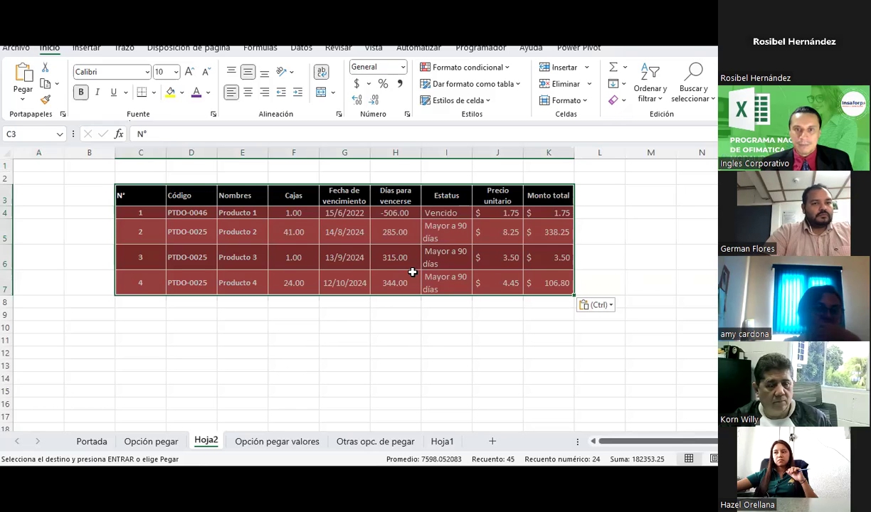
{"action": "left_click", "coordinate": [443, 258]}
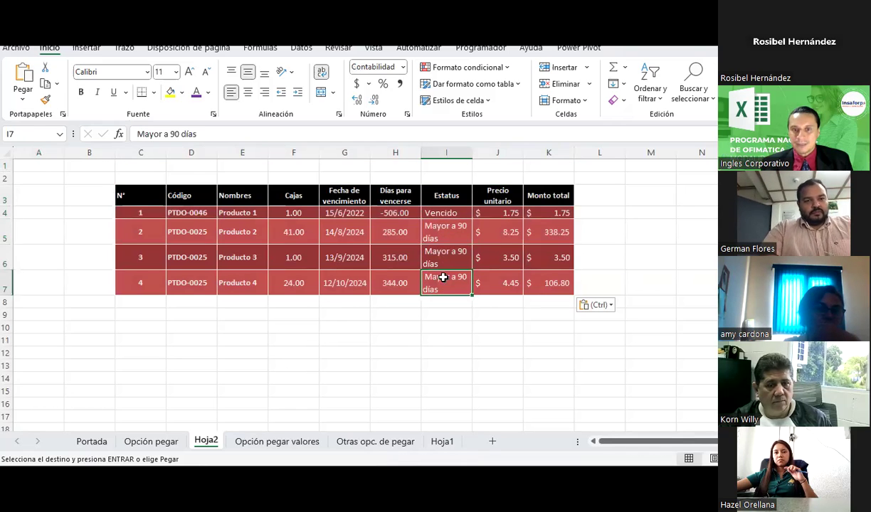
{"action": "left_click", "coordinate": [438, 236]}
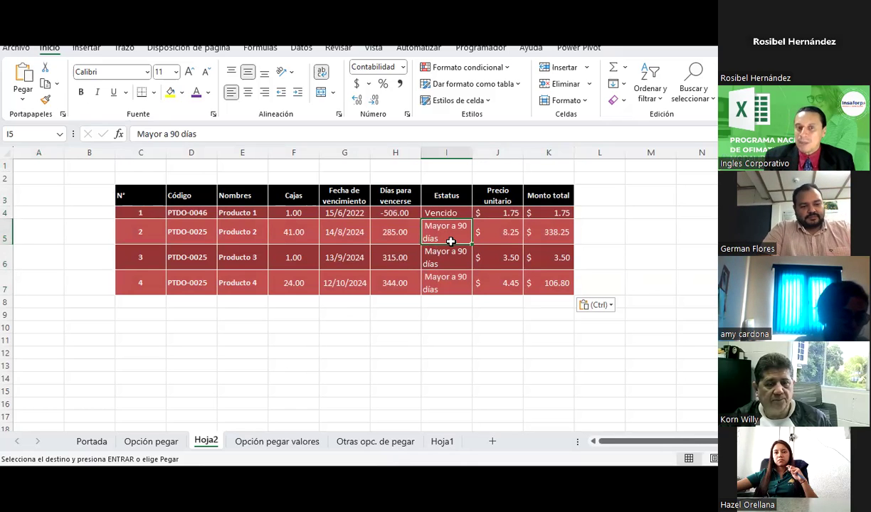
- Undo, then repaste at C3 with formatting and with the source column widths
{"action": "key", "text": "ctrl+z"}
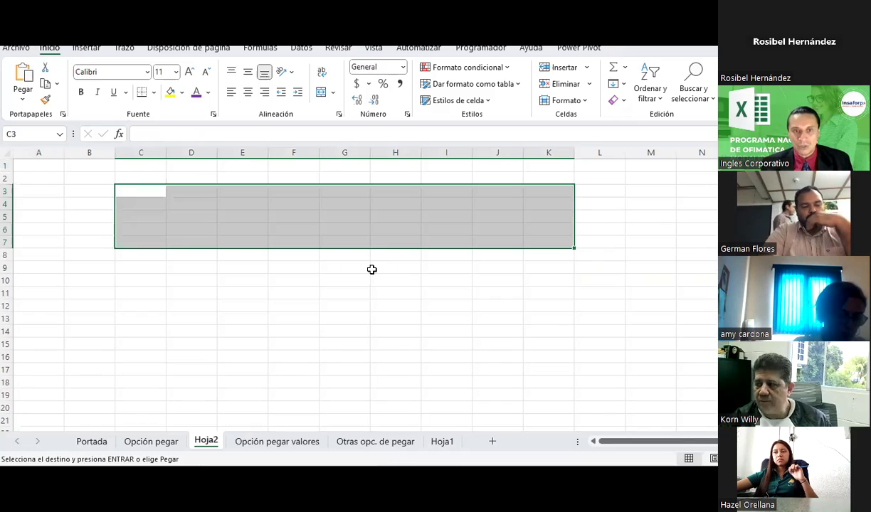
{"action": "left_click", "coordinate": [127, 189]}
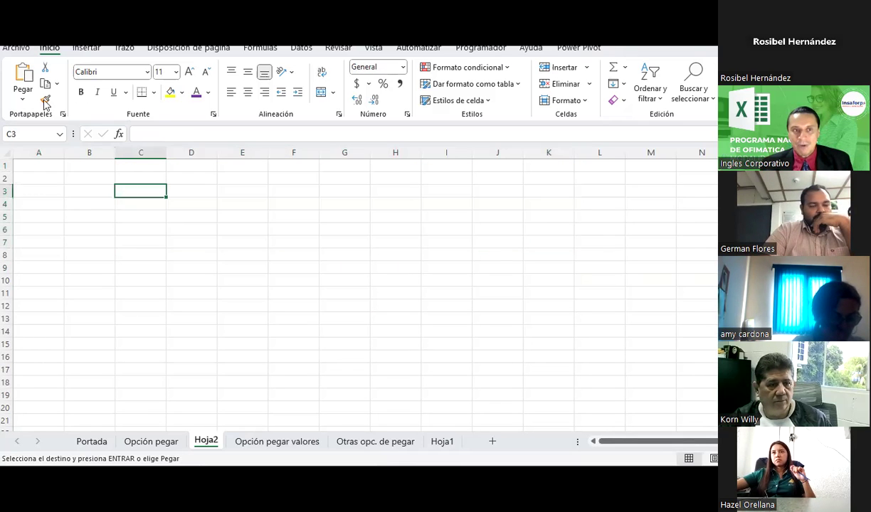
{"action": "left_click", "coordinate": [31, 94]}
{"action": "left_click", "coordinate": [21, 136]}
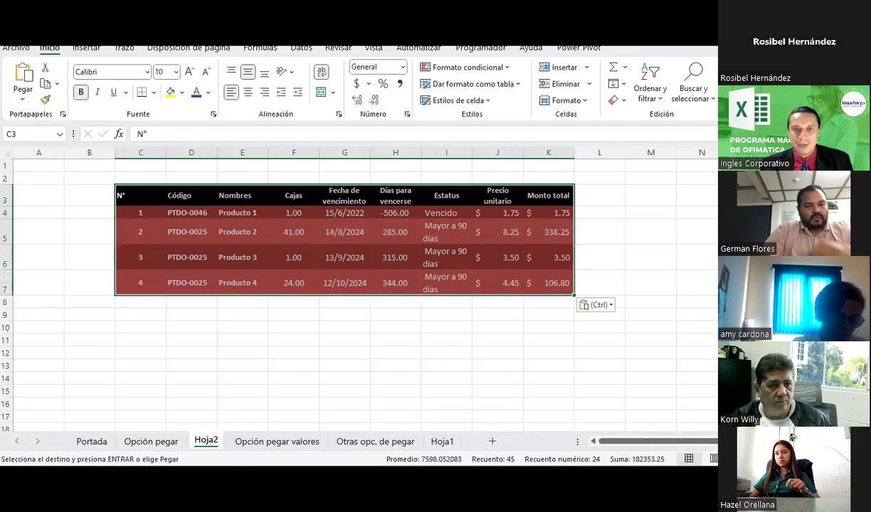
{"action": "left_click", "coordinate": [22, 97]}
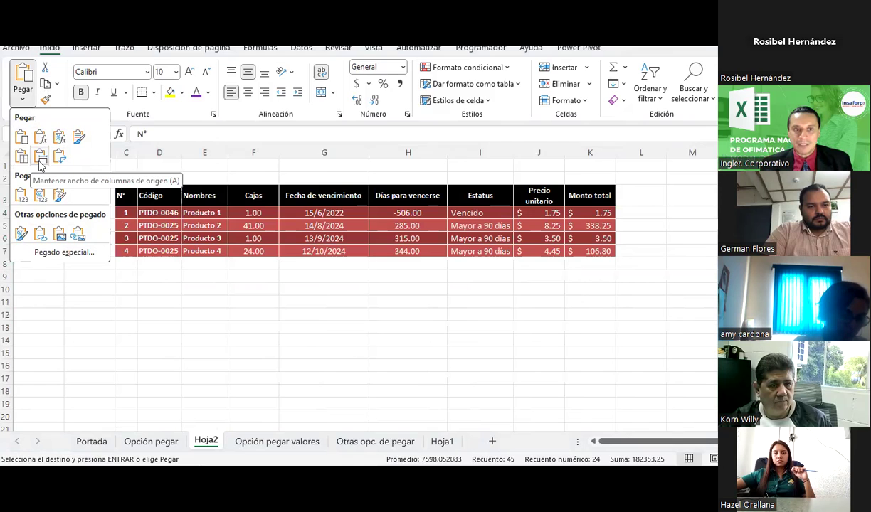
{"action": "left_click", "coordinate": [40, 164]}
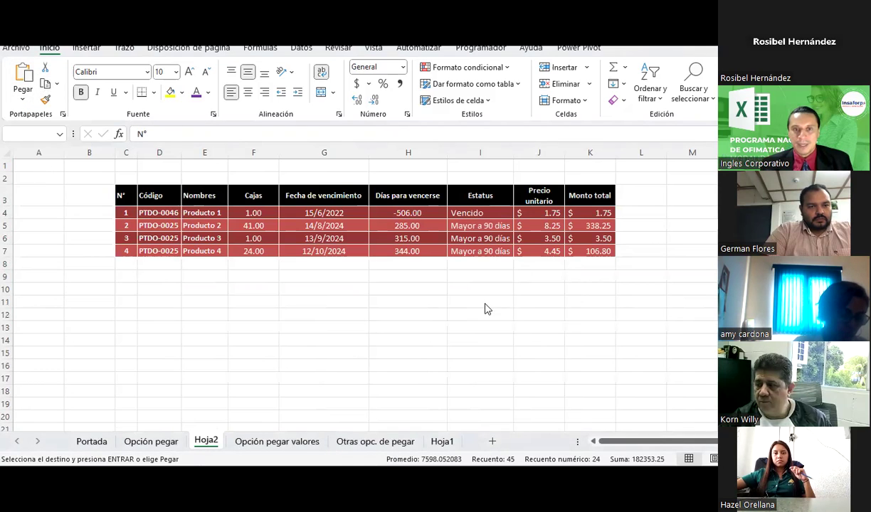
- Undo the width change and paste, then repaste the table with formatting at C3
{"action": "left_click", "coordinate": [486, 301]}
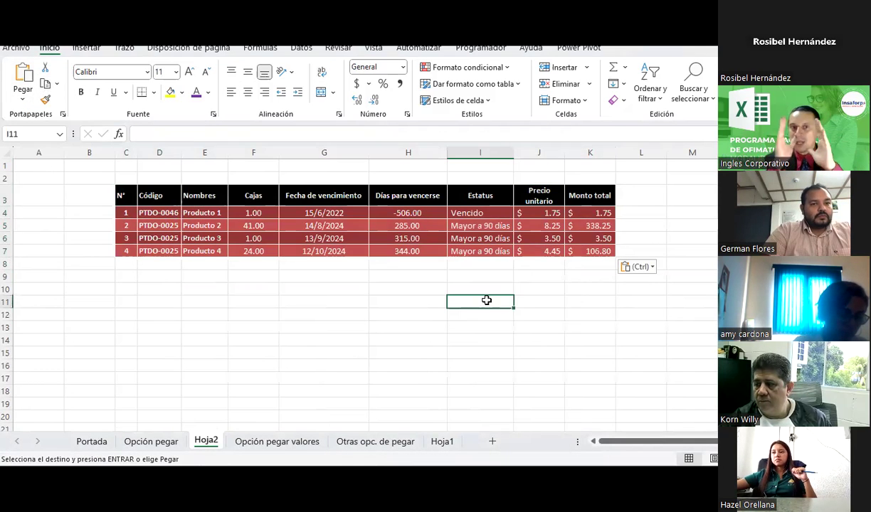
{"action": "key", "text": "ctrl+z"}
{"action": "key", "text": "ctrl+z"}
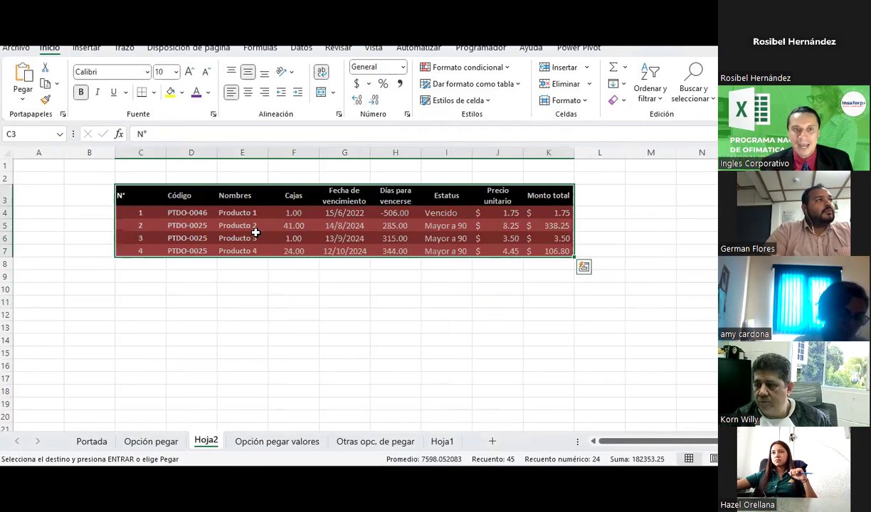
{"action": "key", "text": "ctrl+z"}
{"action": "left_click", "coordinate": [21, 74]}
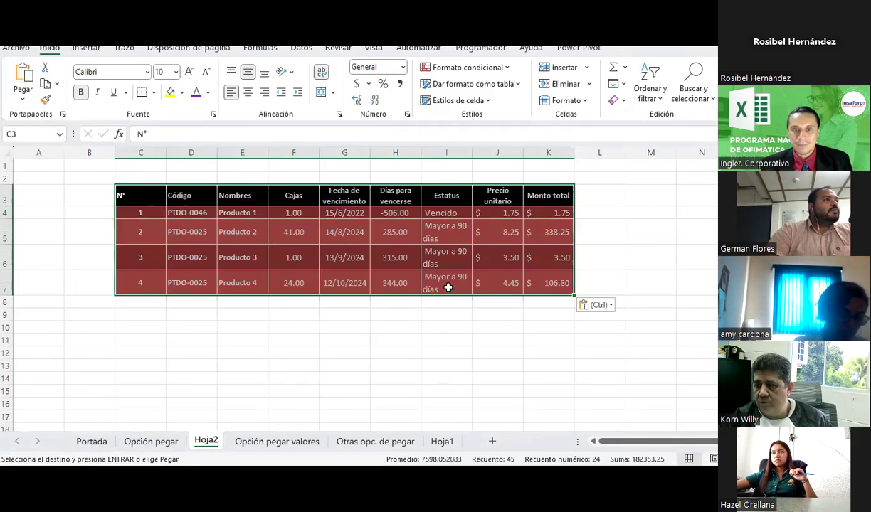
{"action": "left_click", "coordinate": [451, 226]}
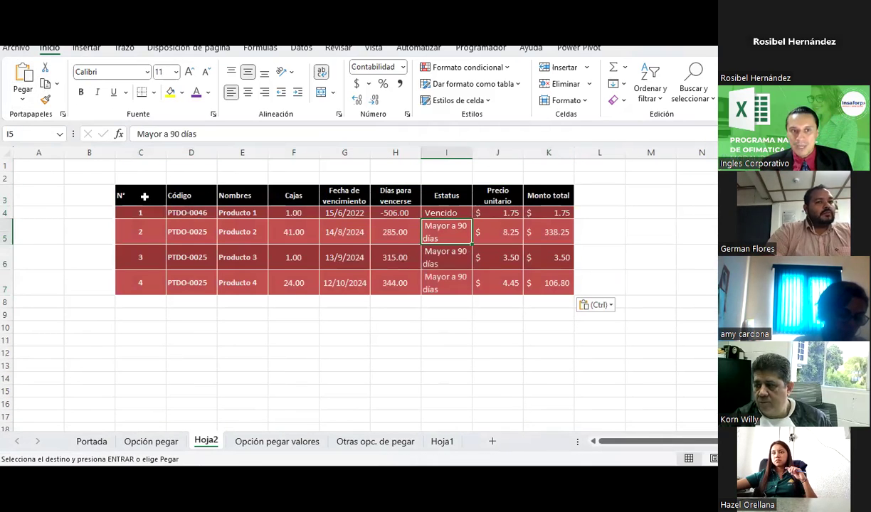
- Compare the N°, Estatus, Código, Nombres and Cajas column widths of the pasted table
{"action": "left_click_drag", "start_coordinate": [144, 196], "coordinate": [142, 283]}
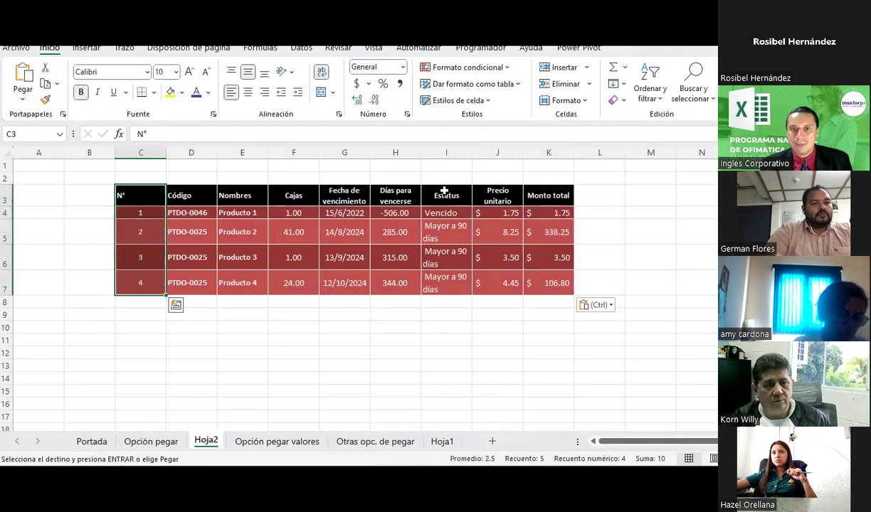
{"action": "left_click_drag", "start_coordinate": [445, 191], "coordinate": [450, 282]}
{"action": "left_click_drag", "start_coordinate": [179, 195], "coordinate": [197, 278]}
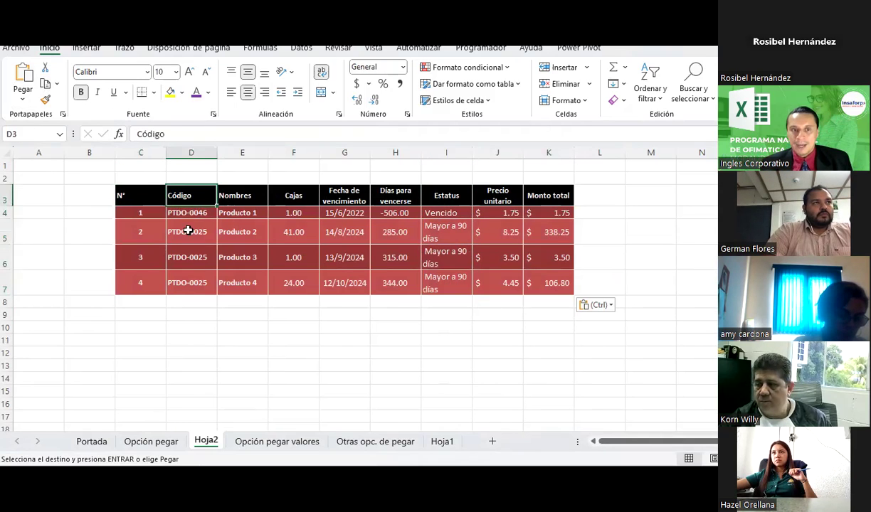
{"action": "left_click_drag", "start_coordinate": [239, 195], "coordinate": [249, 291]}
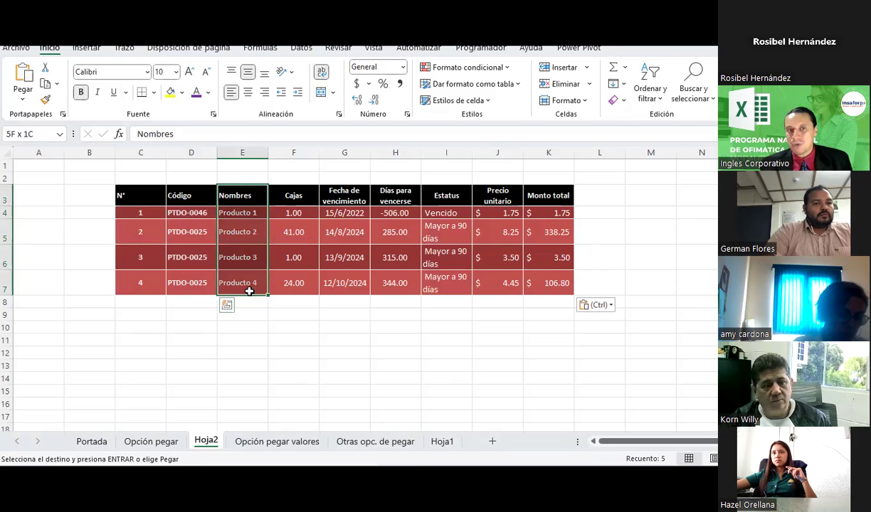
{"action": "left_click_drag", "start_coordinate": [300, 191], "coordinate": [295, 284]}
{"action": "left_click_drag", "start_coordinate": [266, 152], "coordinate": [317, 152]}
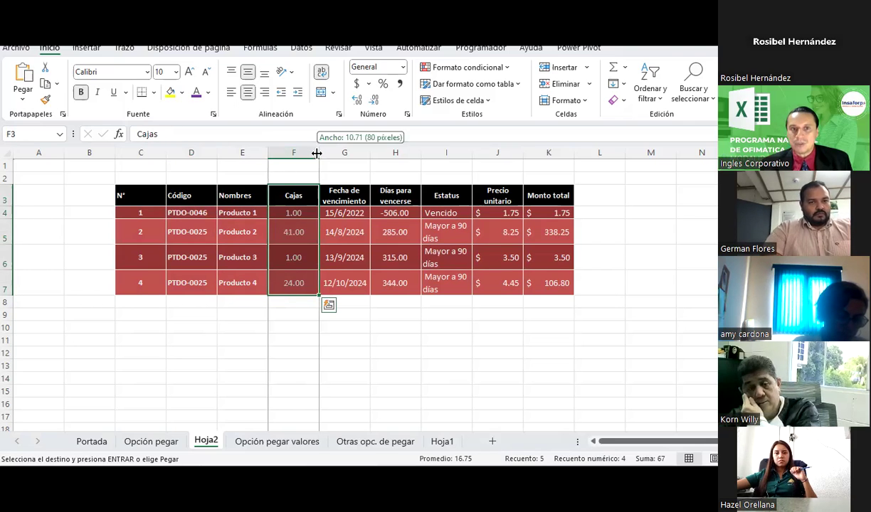
{"action": "mouse_move", "coordinate": [147, 194]}
{"action": "left_mouse_down"}
{"action": "mouse_move", "coordinate": [560, 205]}
{"action": "mouse_move", "coordinate": [560, 285]}
{"action": "left_mouse_up"}
- Repaste keeping source column widths and return to the Opción pegar sheet
{"action": "left_click", "coordinate": [23, 98]}
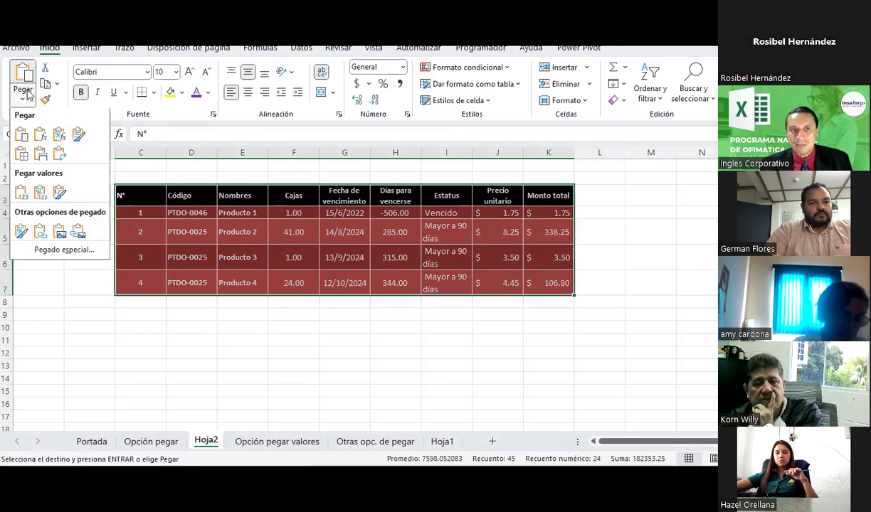
{"action": "left_click", "coordinate": [47, 162]}
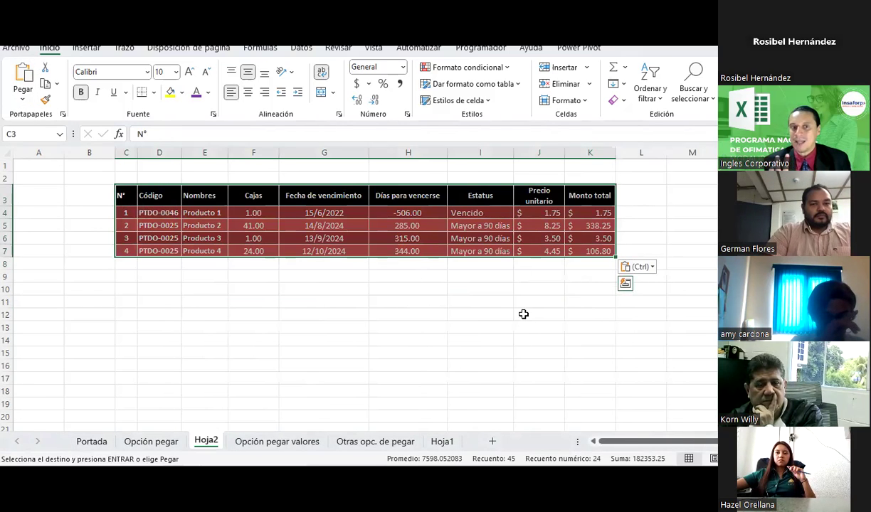
{"action": "left_click", "coordinate": [161, 441]}
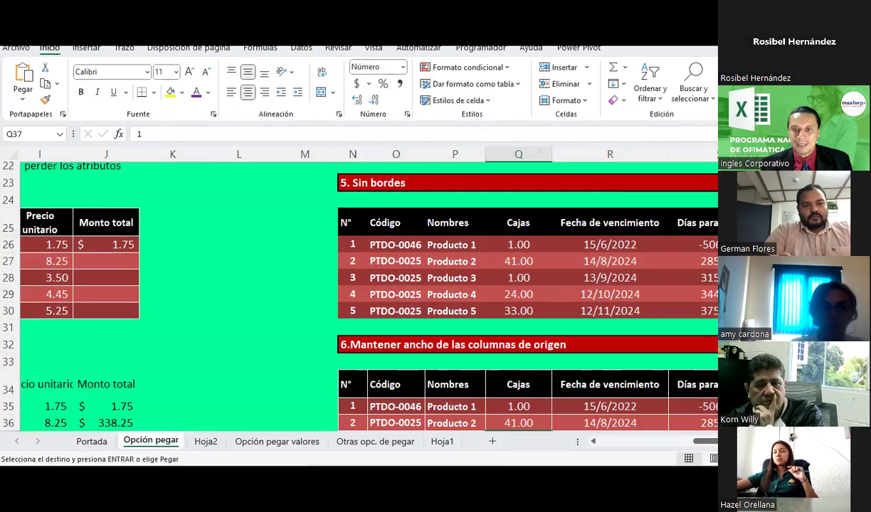
{"action": "left_click", "coordinate": [637, 443]}
{"action": "scroll", "coordinate": [496, 356], "scroll_direction": "up", "scroll_amount": 4}
{"action": "scroll", "coordinate": [261, 210], "scroll_direction": "up", "scroll_amount": 2}
{"action": "scroll", "coordinate": [262, 210], "scroll_direction": "up", "scroll_amount": 1}
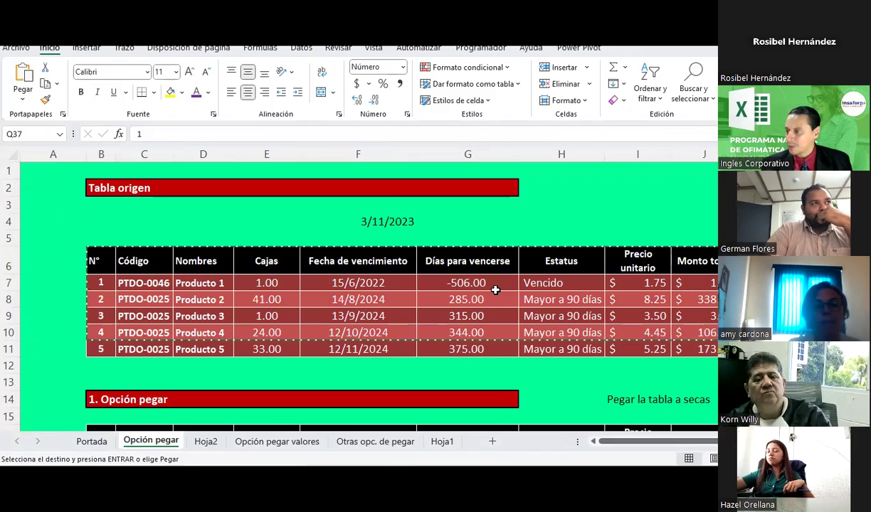
{"action": "left_click_drag", "start_coordinate": [701, 442], "coordinate": [709, 441]}
{"action": "scroll", "coordinate": [671, 324], "scroll_direction": "down", "scroll_amount": 2}
{"action": "scroll", "coordinate": [398, 311], "scroll_direction": "down", "scroll_amount": 5}
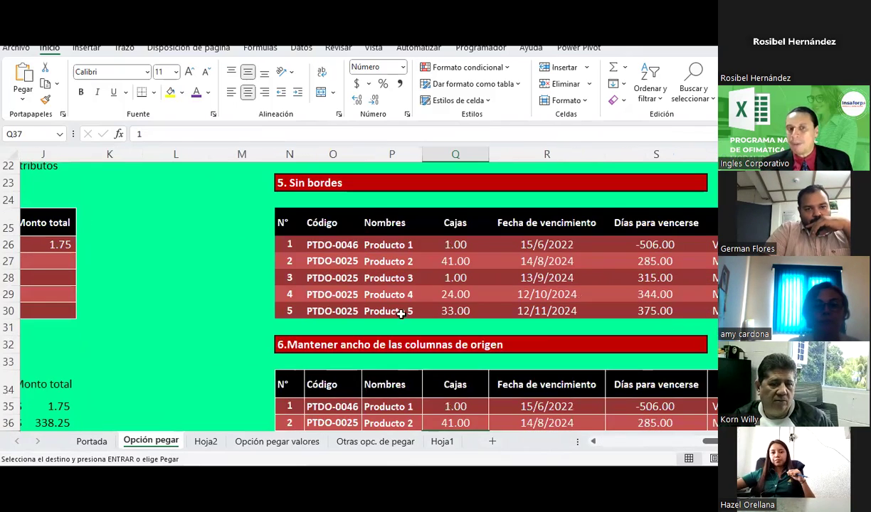
{"action": "scroll", "coordinate": [275, 286], "scroll_direction": "down", "scroll_amount": 2}
{"action": "scroll", "coordinate": [275, 286], "scroll_direction": "down", "scroll_amount": 1}
{"action": "left_click", "coordinate": [282, 234]}
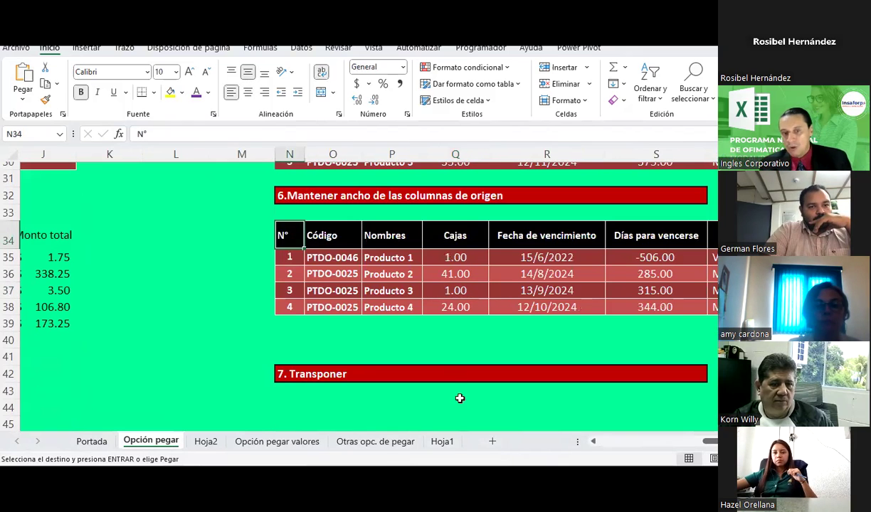
{"action": "left_click", "coordinate": [442, 442]}
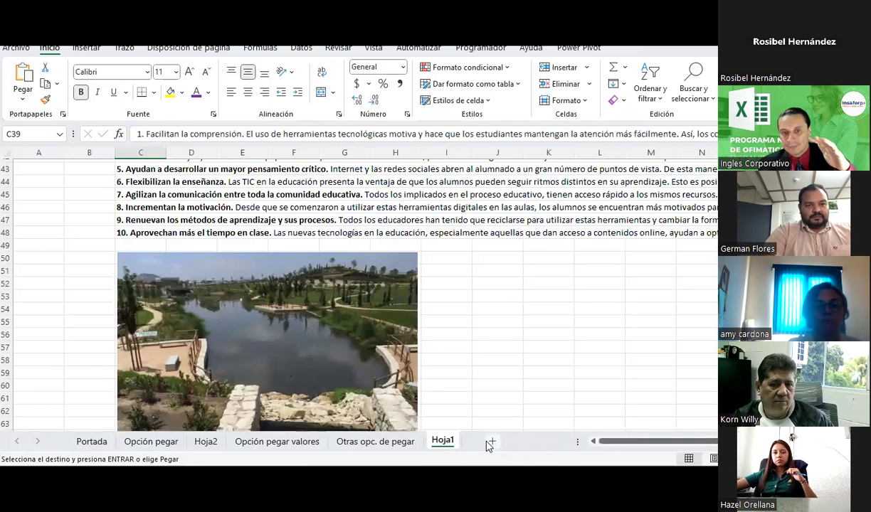
{"action": "left_click", "coordinate": [205, 442]}
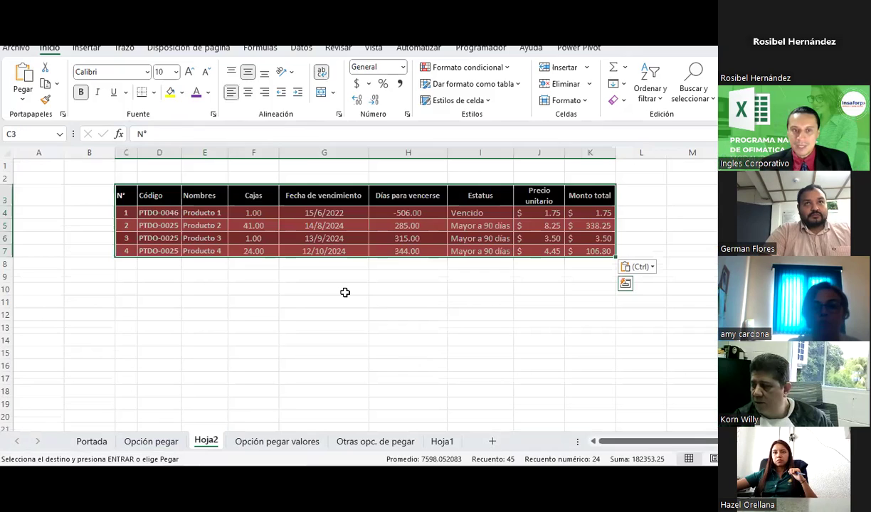
{"action": "left_click", "coordinate": [345, 292]}
{"action": "key", "text": "Escape"}
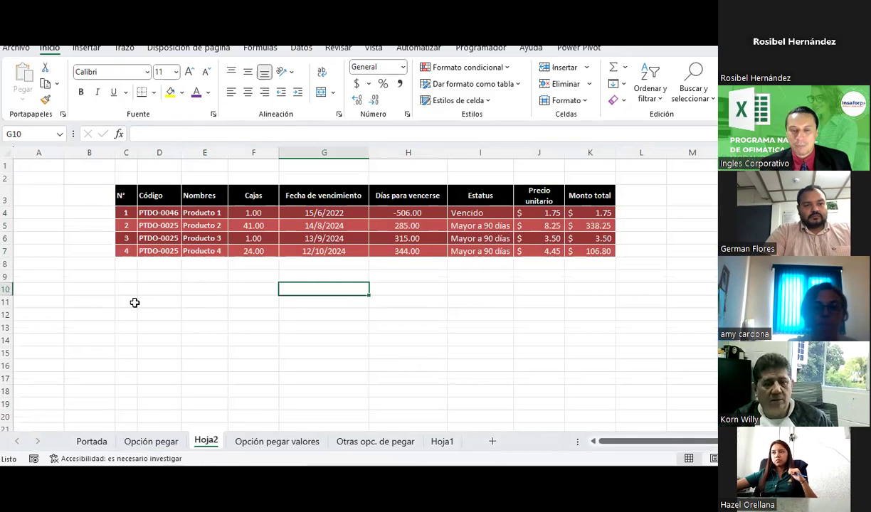
{"action": "left_click_drag", "start_coordinate": [473, 213], "coordinate": [476, 250]}
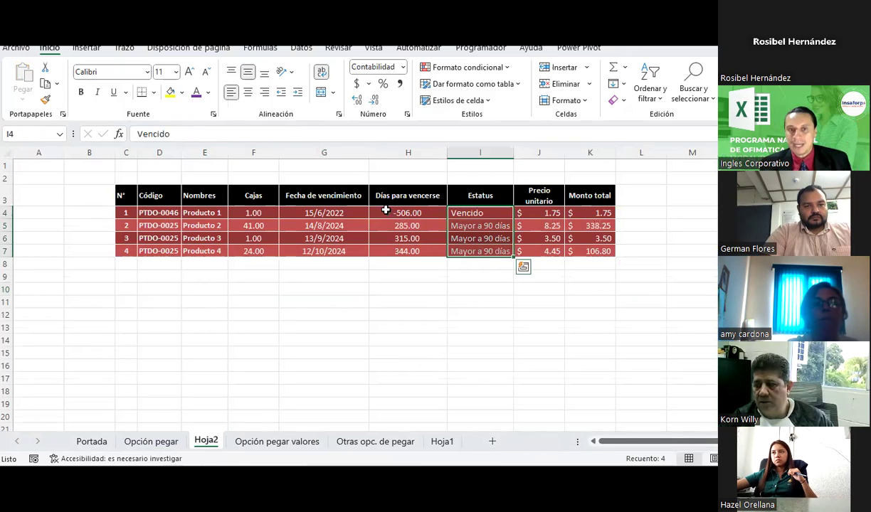
{"action": "left_click_drag", "start_coordinate": [408, 213], "coordinate": [408, 251]}
{"action": "mouse_move", "coordinate": [324, 212]}
{"action": "left_mouse_down"}
{"action": "mouse_move", "coordinate": [349, 251]}
{"action": "mouse_move", "coordinate": [324, 251]}
{"action": "left_mouse_up"}
{"action": "left_click_drag", "start_coordinate": [253, 213], "coordinate": [254, 252]}
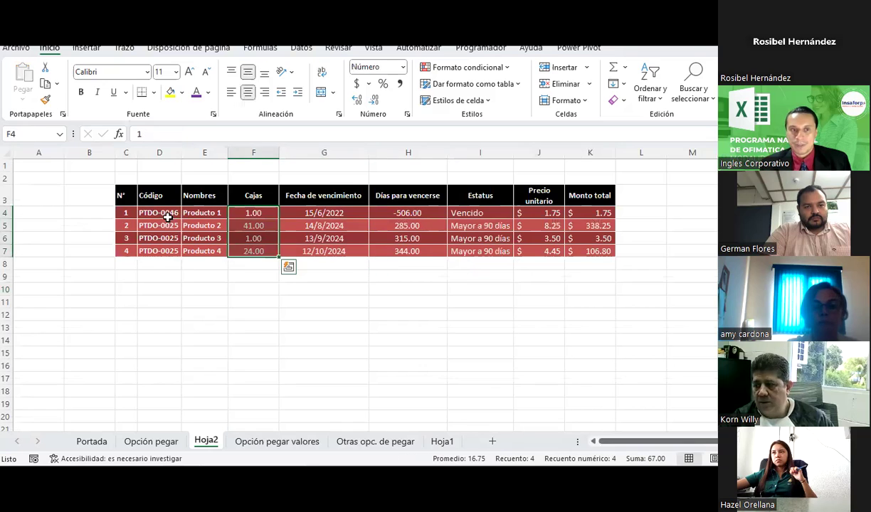
{"action": "left_click", "coordinate": [158, 444]}
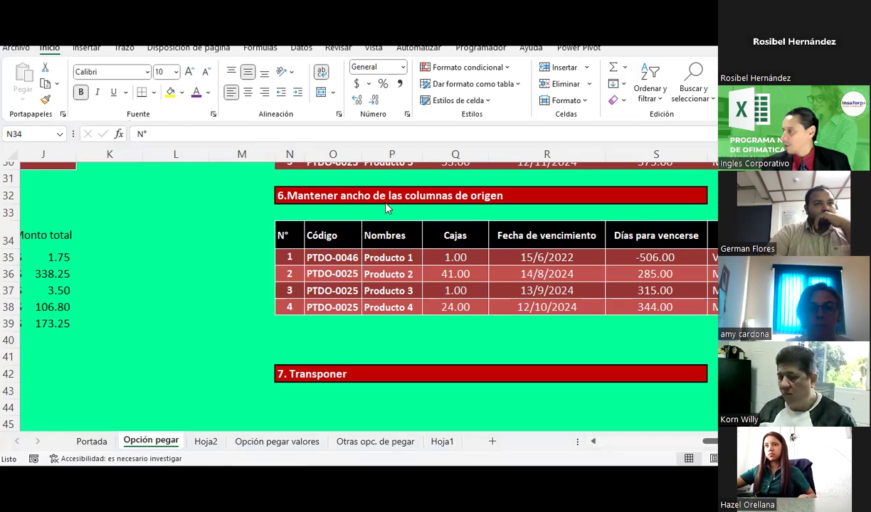
- Copy part of the section 6 table, paste formulas and number formats, and inspect the S37 formula
{"action": "mouse_move", "coordinate": [288, 235]}
{"action": "left_mouse_down"}
{"action": "mouse_move", "coordinate": [708, 264]}
{"action": "mouse_move", "coordinate": [692, 306]}
{"action": "left_mouse_up"}
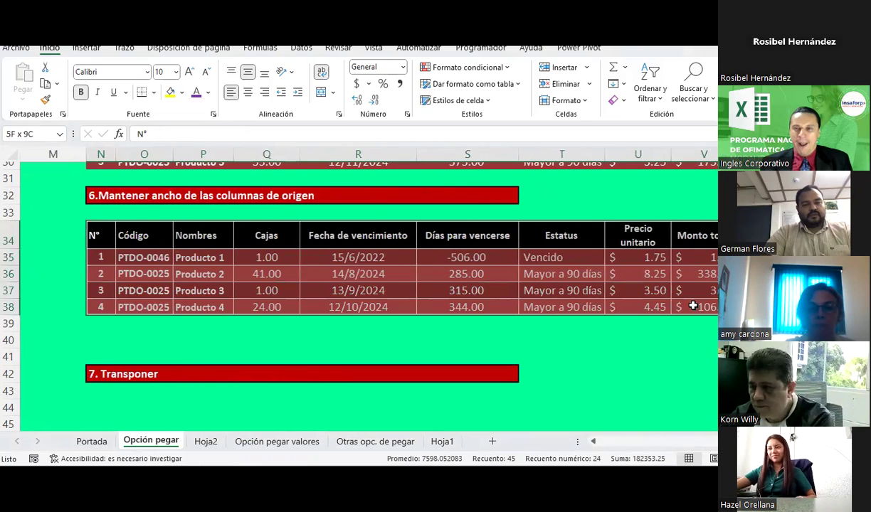
{"action": "key", "text": "ctrl+c"}
{"action": "left_click", "coordinate": [23, 98]}
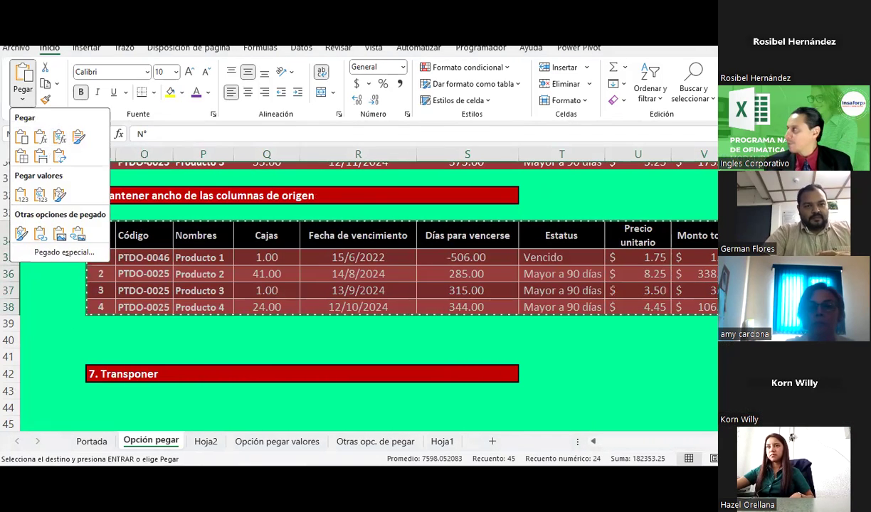
{"action": "key", "text": "Escape"}
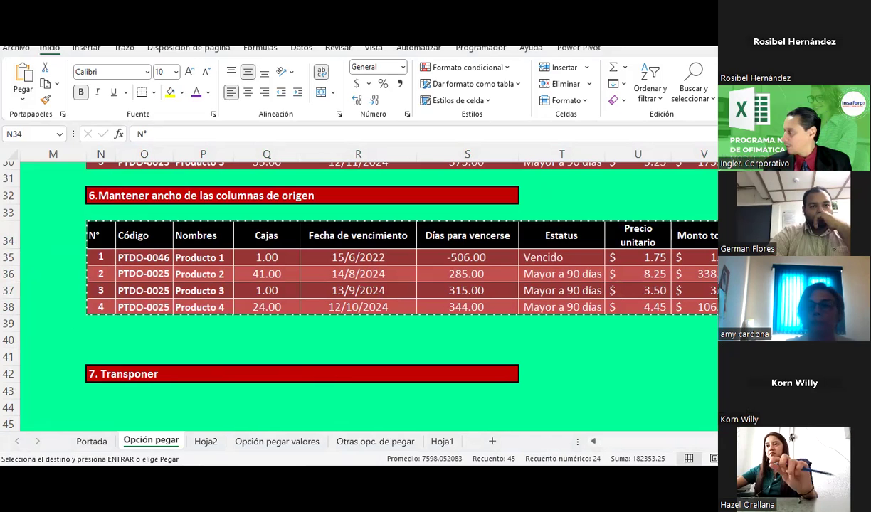
{"action": "left_click", "coordinate": [21, 95]}
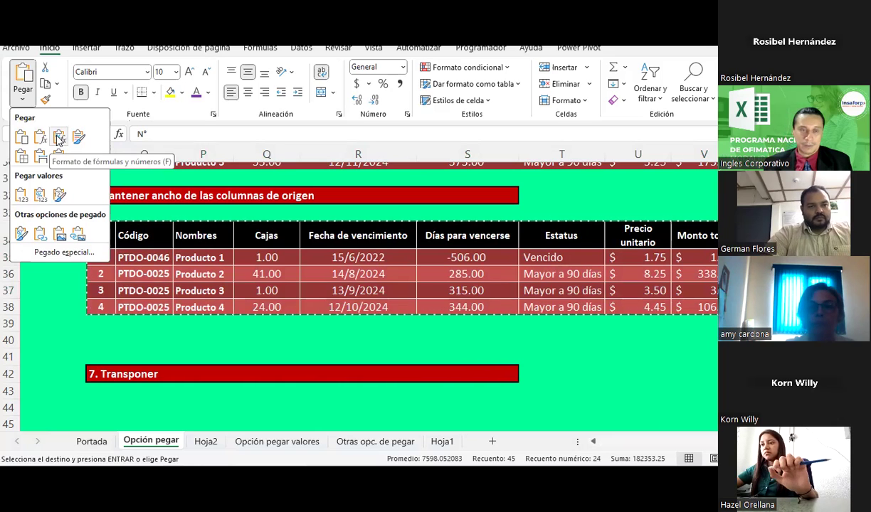
{"action": "left_click", "coordinate": [59, 141]}
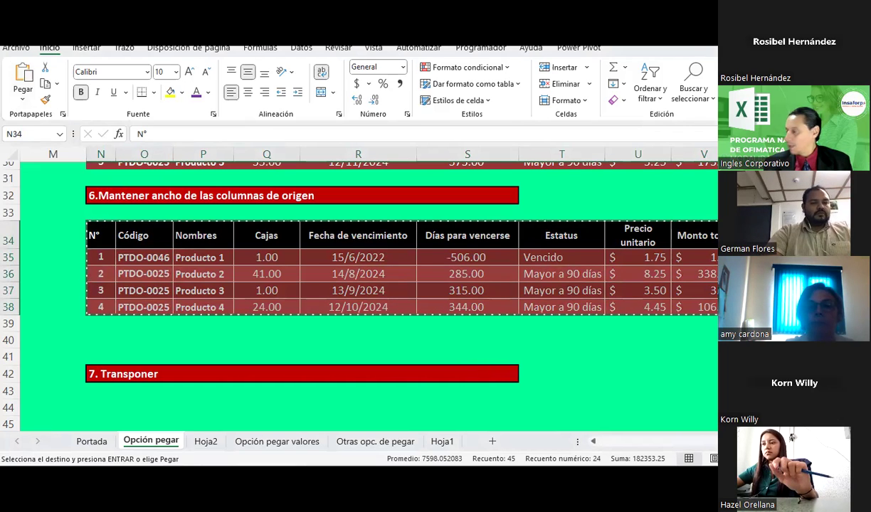
{"action": "left_click", "coordinate": [441, 286]}
- Cancel the copy and review the header row and Código cells of Productos 1–4
{"action": "key", "text": "Escape"}
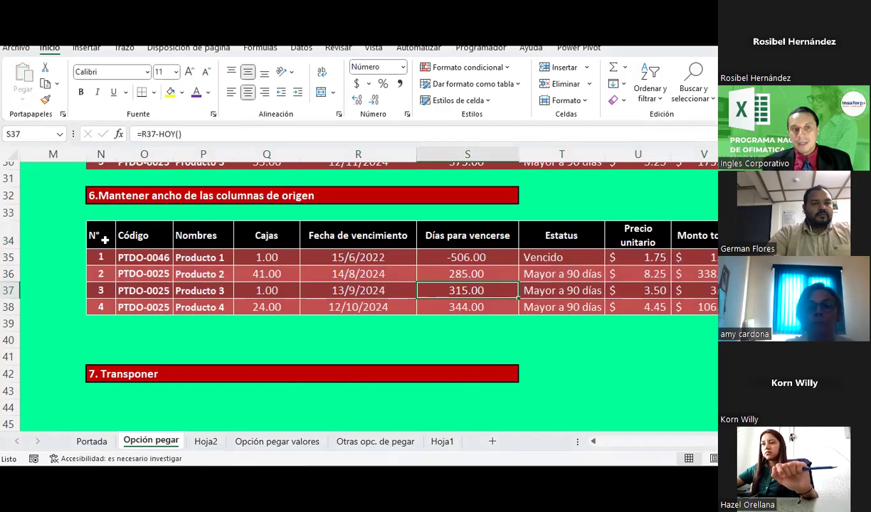
{"action": "left_click", "coordinate": [105, 240]}
{"action": "left_click", "coordinate": [133, 236]}
{"action": "left_click", "coordinate": [197, 240]}
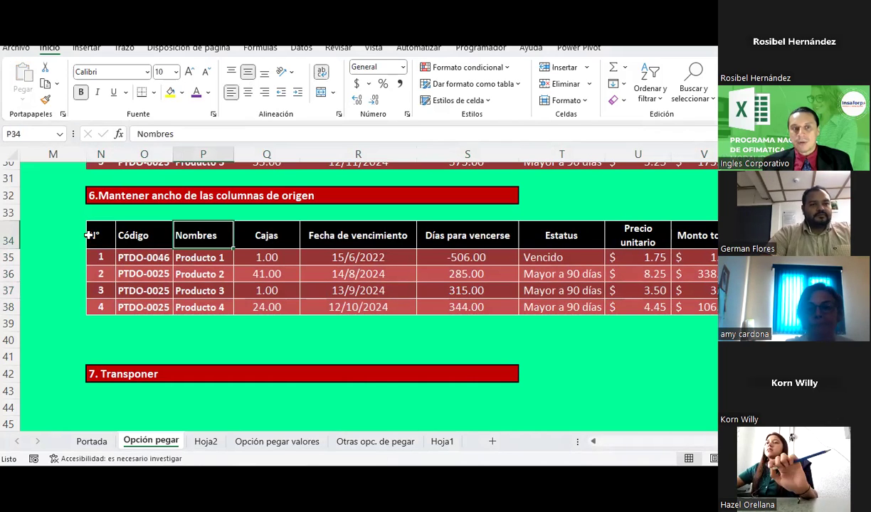
{"action": "left_click_drag", "start_coordinate": [91, 236], "coordinate": [703, 236]}
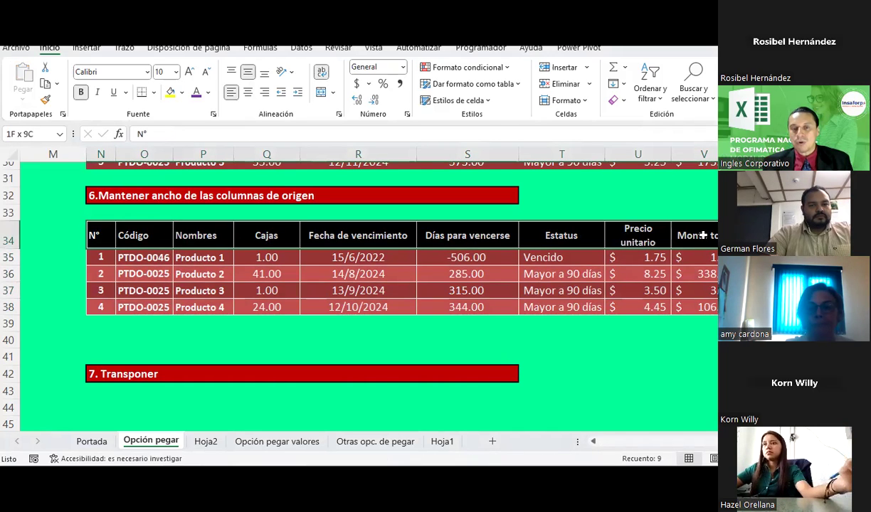
{"action": "left_click_drag", "start_coordinate": [703, 236], "coordinate": [703, 235]}
{"action": "left_click", "coordinate": [134, 258]}
{"action": "left_click", "coordinate": [139, 274]}
{"action": "left_click", "coordinate": [139, 290]}
{"action": "left_click", "coordinate": [139, 306]}
{"action": "scroll", "coordinate": [139, 303], "scroll_direction": "down", "scroll_amount": 1}
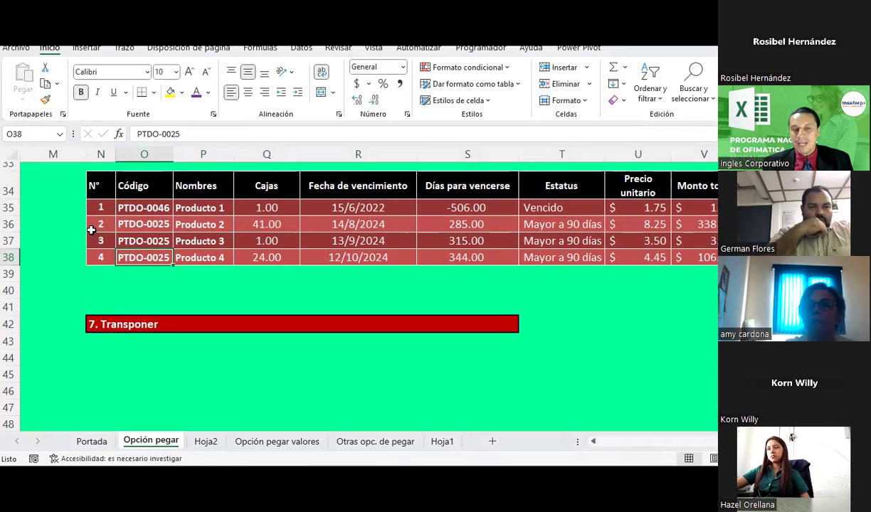
- Select the whole section 6 table N34:V38 and copy it
{"action": "left_click", "coordinate": [178, 182]}
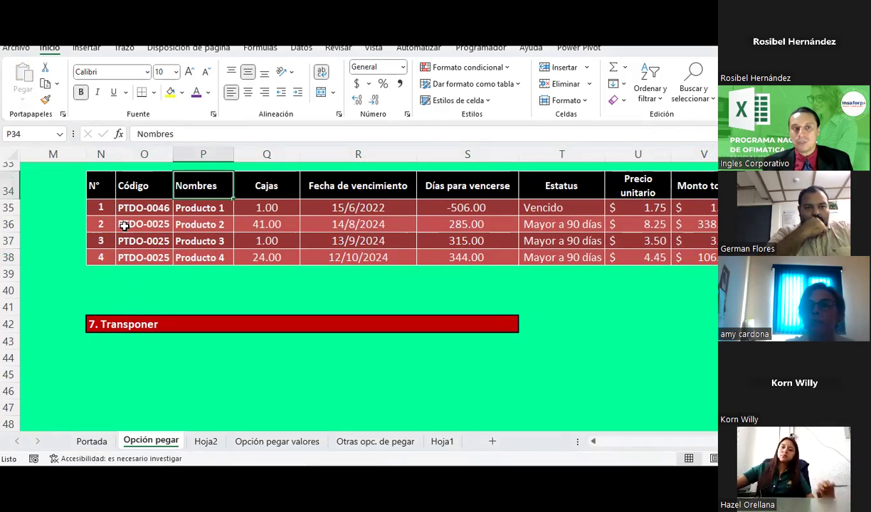
{"action": "scroll", "coordinate": [134, 287], "scroll_direction": "up", "scroll_amount": 1}
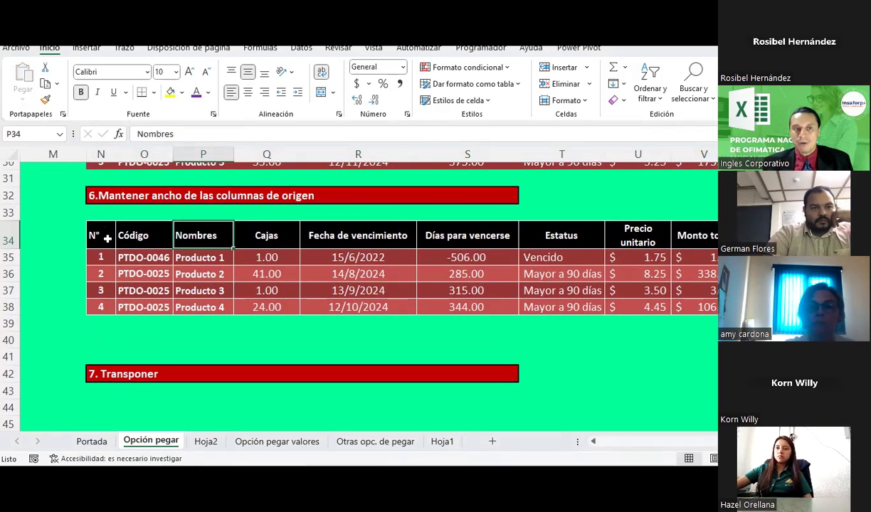
{"action": "left_click_drag", "start_coordinate": [99, 228], "coordinate": [679, 311]}
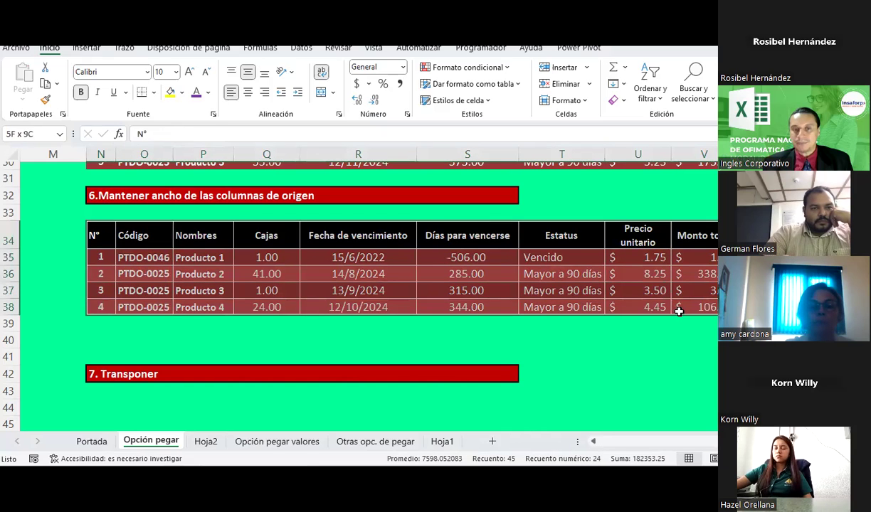
{"action": "left_click", "coordinate": [55, 86]}
{"action": "scroll", "coordinate": [170, 356], "scroll_direction": "down", "scroll_amount": 3}
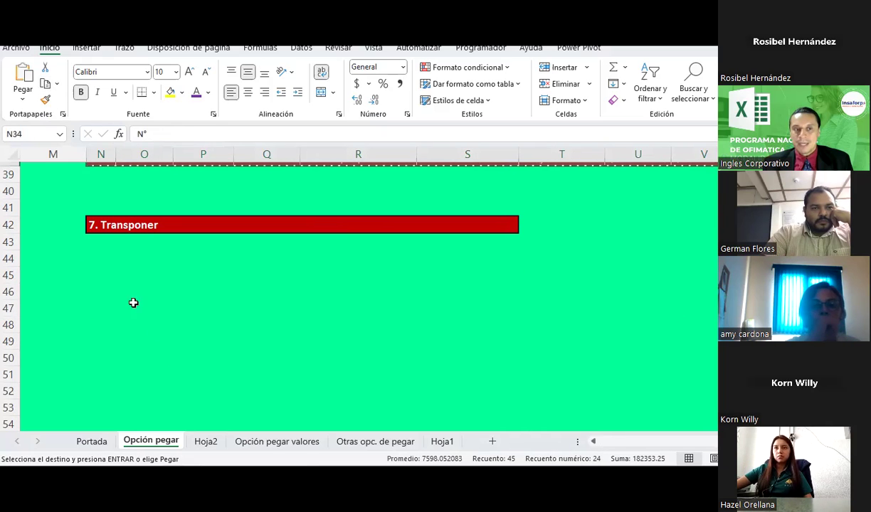
- Paste the copied table at N44 with the Transponer option
{"action": "left_click", "coordinate": [102, 262]}
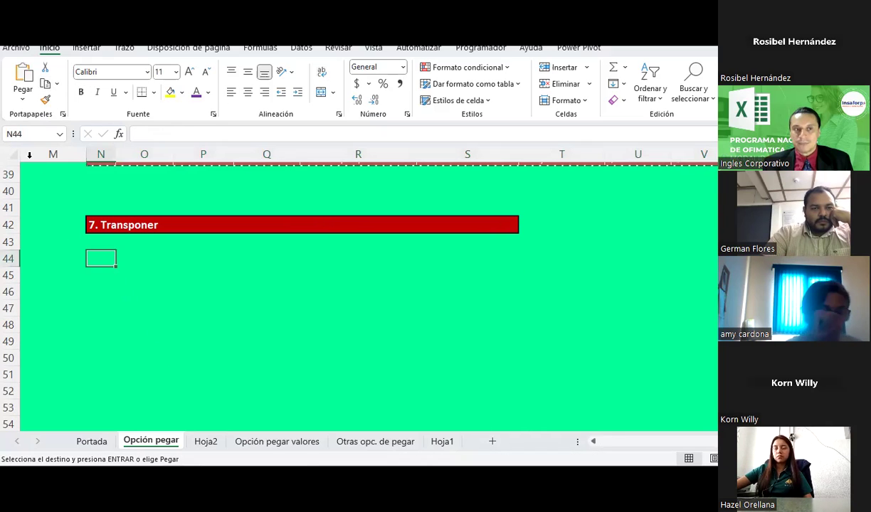
{"action": "left_click", "coordinate": [21, 98]}
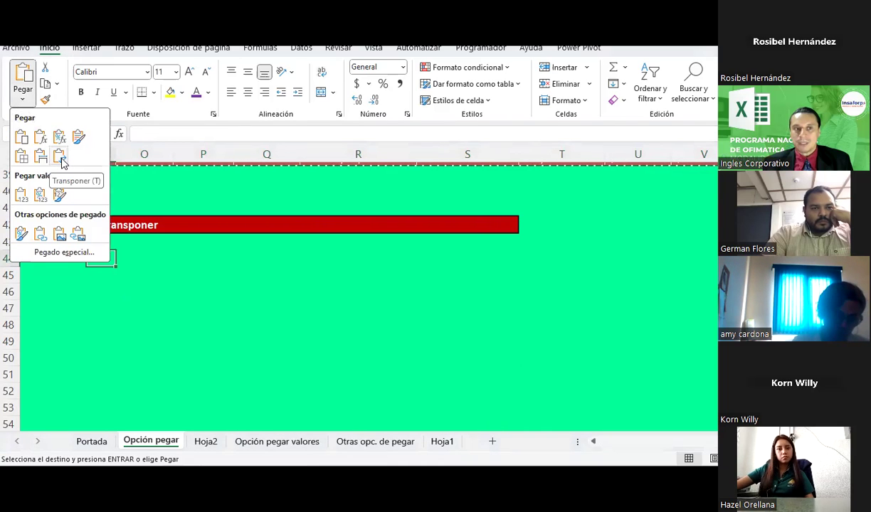
{"action": "left_click", "coordinate": [61, 162]}
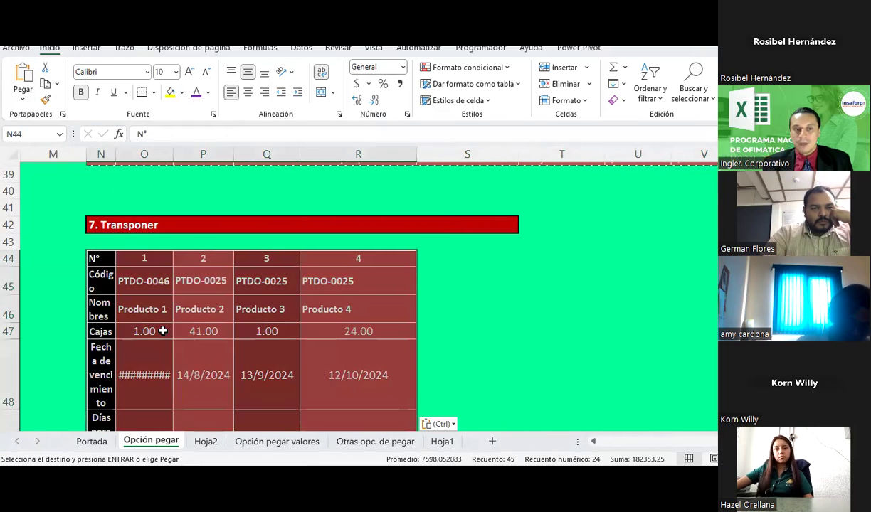
{"action": "left_click", "coordinate": [162, 330]}
{"action": "scroll", "coordinate": [163, 333], "scroll_direction": "down", "scroll_amount": 2}
{"action": "scroll", "coordinate": [164, 333], "scroll_direction": "down", "scroll_amount": 1}
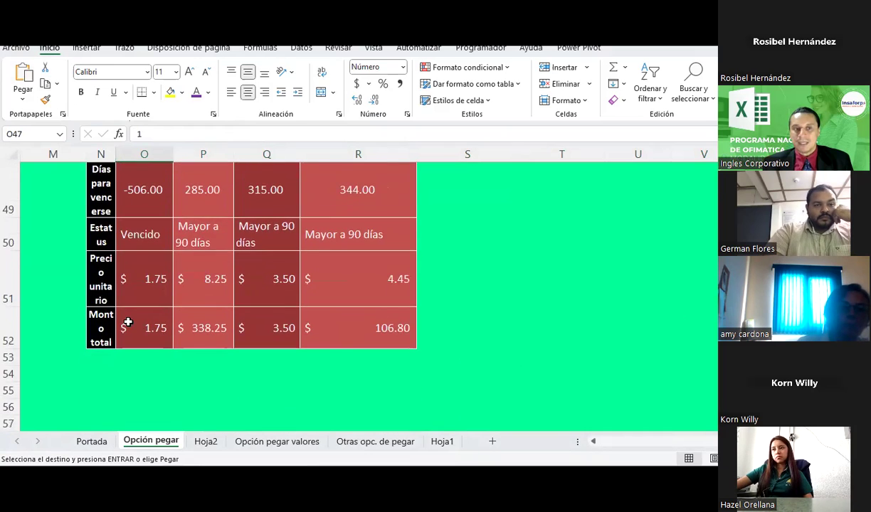
{"action": "scroll", "coordinate": [128, 325], "scroll_direction": "up", "scroll_amount": 2}
{"action": "scroll", "coordinate": [100, 232], "scroll_direction": "up", "scroll_amount": 1}
{"action": "mouse_move", "coordinate": [100, 205]}
{"action": "left_mouse_down"}
{"action": "mouse_move", "coordinate": [110, 451]}
{"action": "mouse_move", "coordinate": [120, 402]}
{"action": "left_mouse_up"}
{"action": "scroll", "coordinate": [163, 349], "scroll_direction": "up", "scroll_amount": 2}
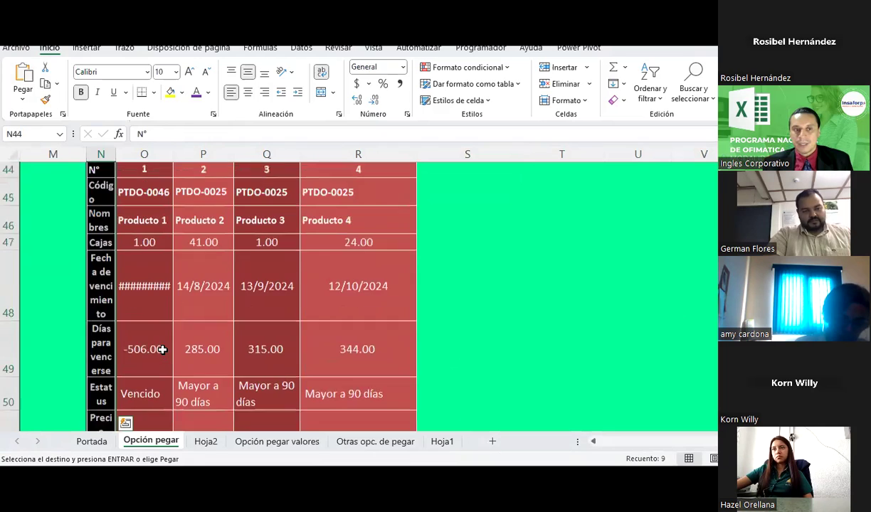
- Check product numbers 1–4 and the Producto 4 Cajas value, then add a new sheet
{"action": "left_click", "coordinate": [147, 183]}
{"action": "left_click", "coordinate": [205, 180]}
{"action": "left_click", "coordinate": [265, 180]}
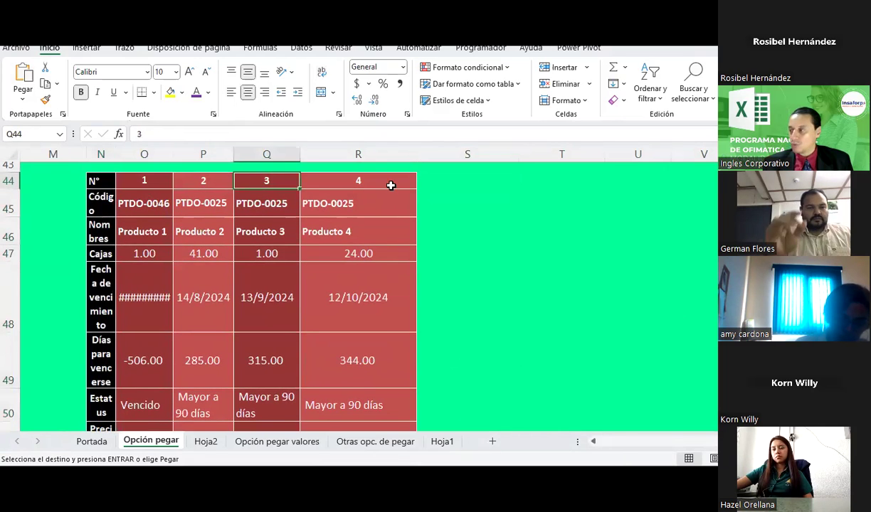
{"action": "left_click", "coordinate": [388, 183]}
{"action": "left_click", "coordinate": [366, 255]}
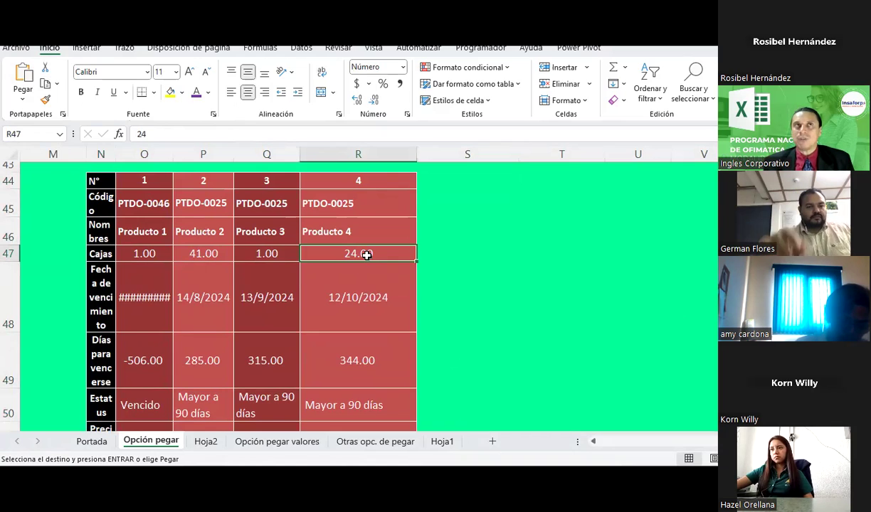
{"action": "left_click", "coordinate": [491, 444]}
- Enter the Ponderación header in C3 with weights 10%, 40%, 50% below it
{"action": "left_click", "coordinate": [129, 191]}
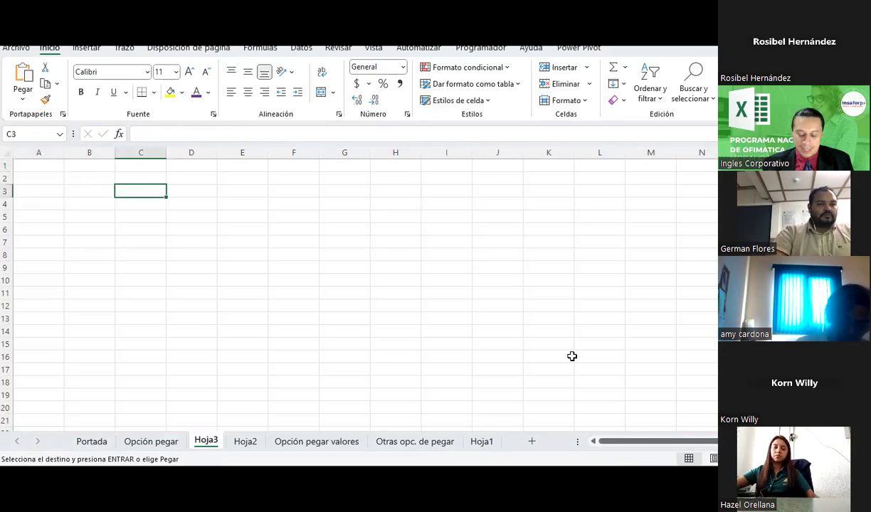
{"action": "type", "text": "Ponde"}
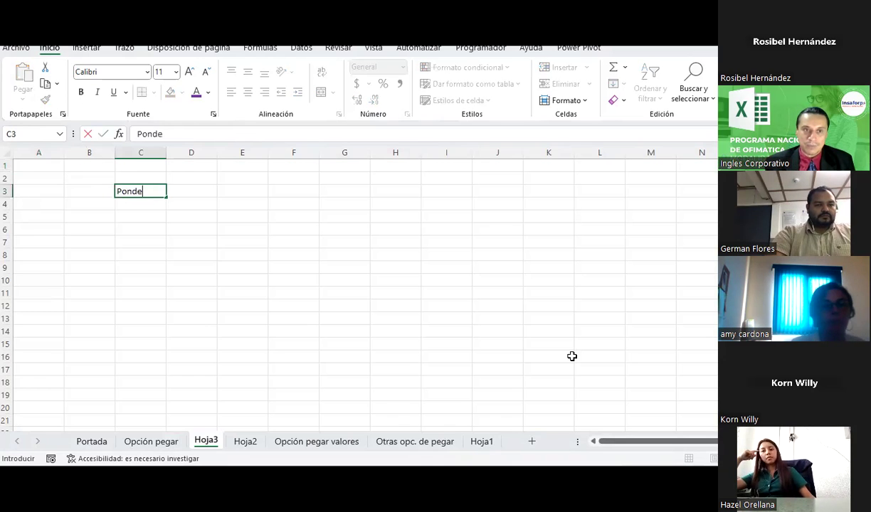
{"action": "type", "text": "ración"}
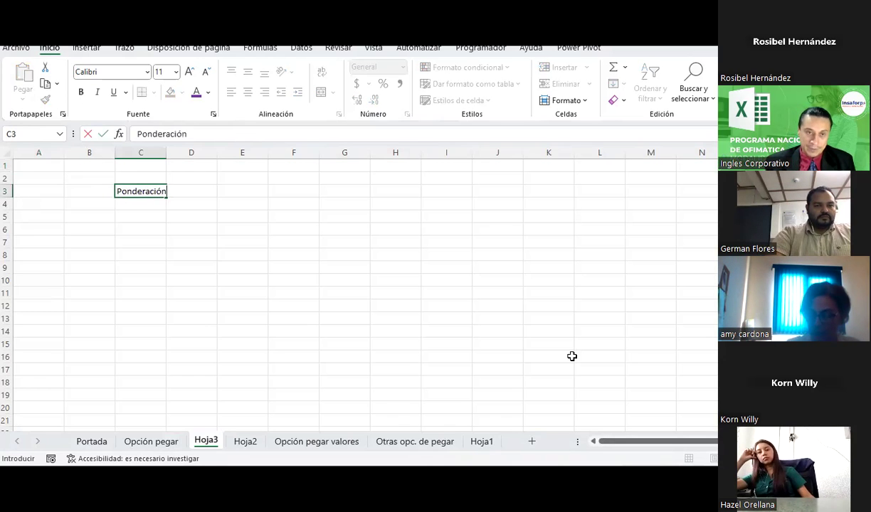
{"action": "key", "text": "Return"}
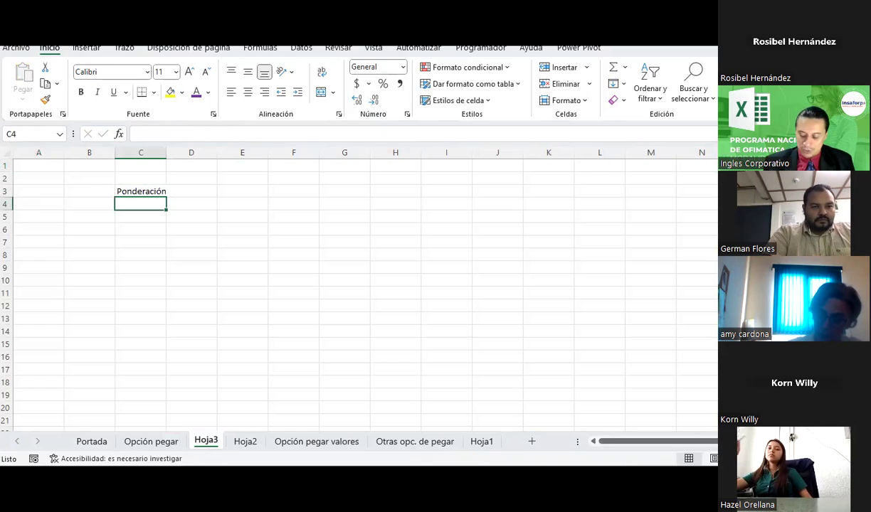
{"action": "type", "text": "10%"}
{"action": "key", "text": "Return"}
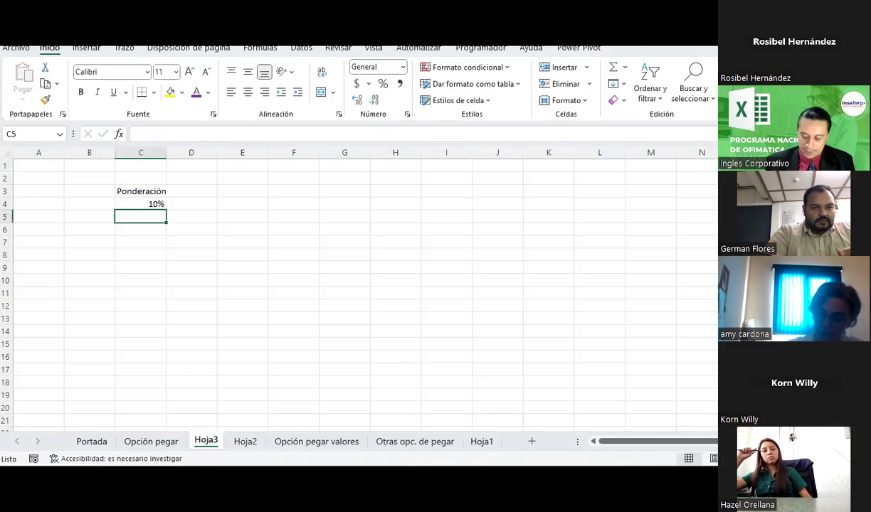
{"action": "type", "text": "40"}
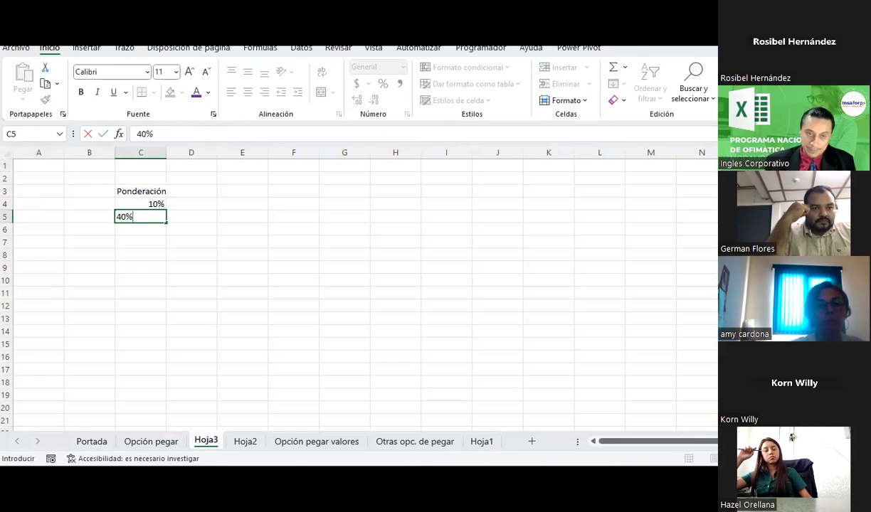
{"action": "key", "text": "Return"}
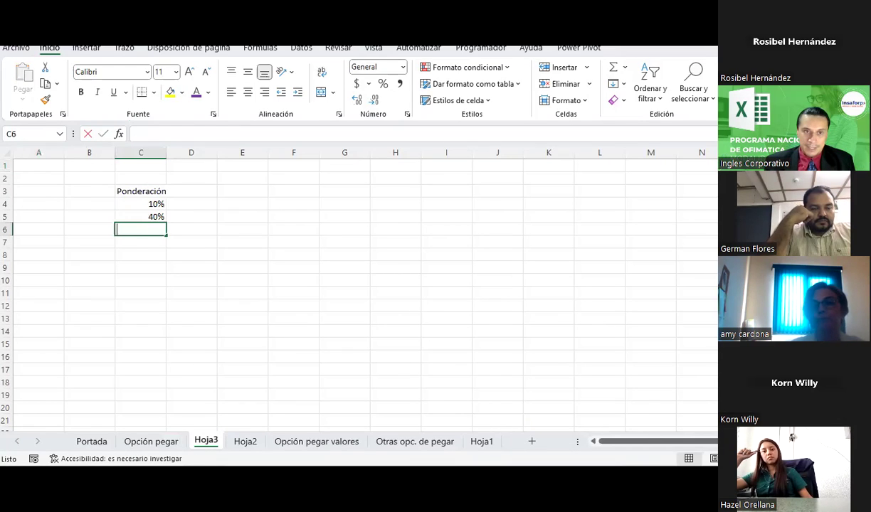
{"action": "type", "text": "50"}
{"action": "key", "text": "Tab"}
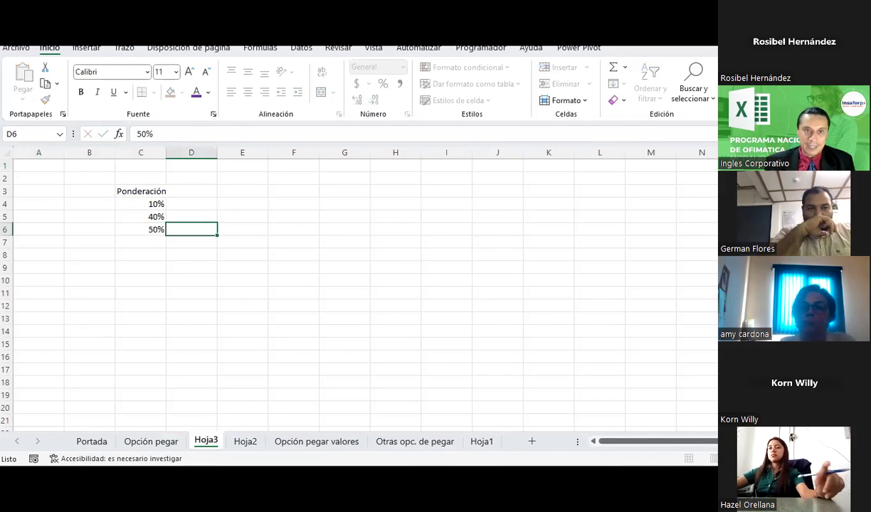
- Add the Nota header in D3 with grades 5, 8 and 10 beneath it
{"action": "key", "text": "Up"}
{"action": "key", "text": "Up"}
{"action": "key", "text": "Up"}
{"action": "type", "text": "B"}
{"action": "key", "text": "BackSpace"}
{"action": "type", "text": "J"}
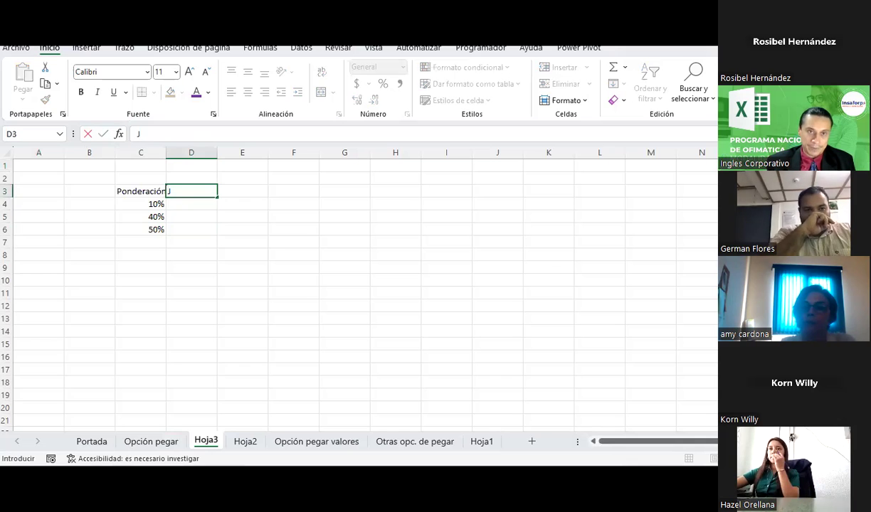
{"action": "key", "text": "BackSpace"}
{"action": "type", "text": "Nota"}
{"action": "key", "text": "Return"}
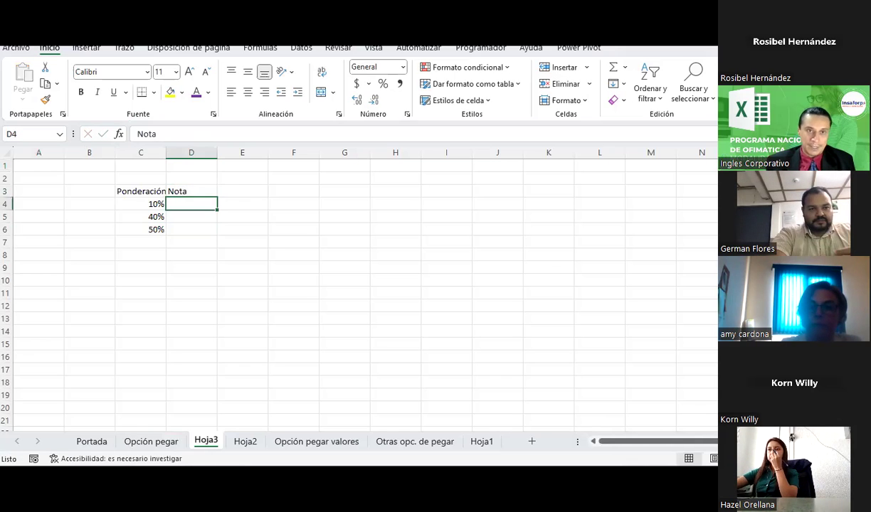
{"action": "type", "text": "5"}
{"action": "key", "text": "Return"}
{"action": "type", "text": "8"}
{"action": "key", "text": "Return"}
{"action": "type", "text": "10"}
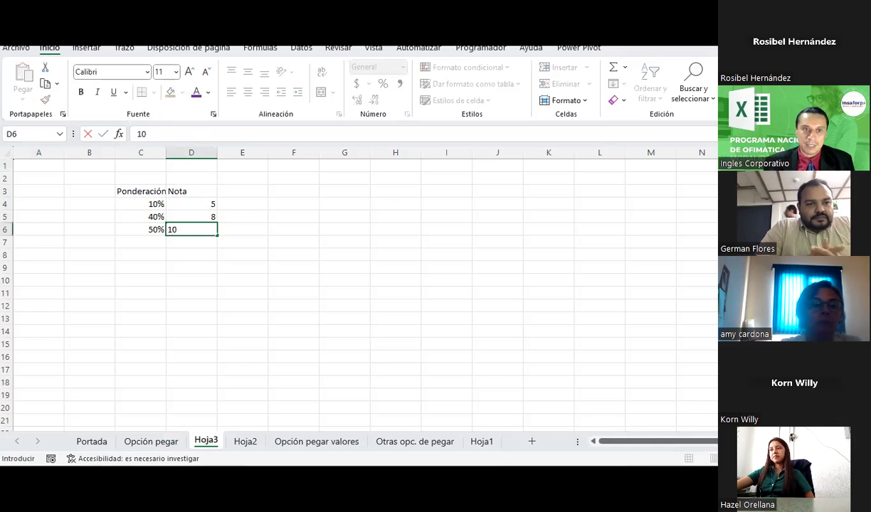
{"action": "key", "text": "Return"}
{"action": "key", "text": "Up"}
{"action": "key", "text": "Up"}
{"action": "key", "text": "Up"}
{"action": "key", "text": "Up"}
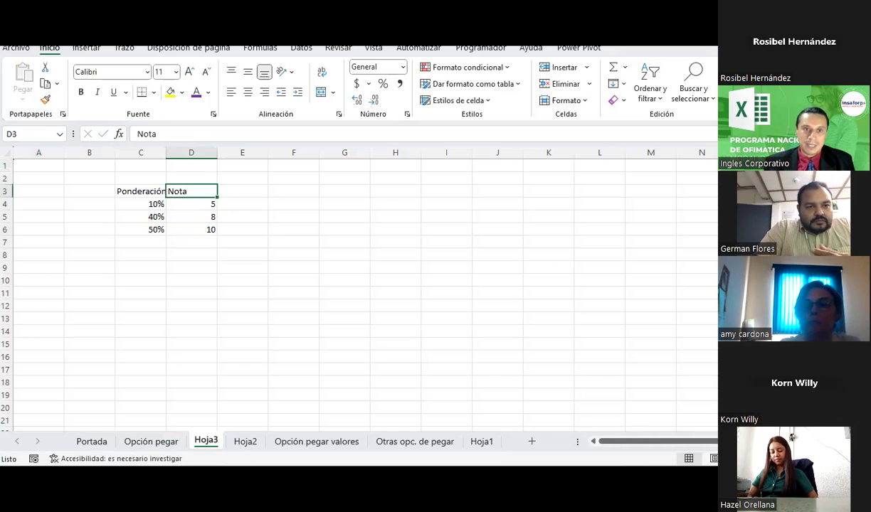
- Add the Calificación header in E3 and the formula =C4*D4 in E4, giving 0.5
{"action": "left_click", "coordinate": [242, 190]}
{"action": "type", "text": "Calificación"}
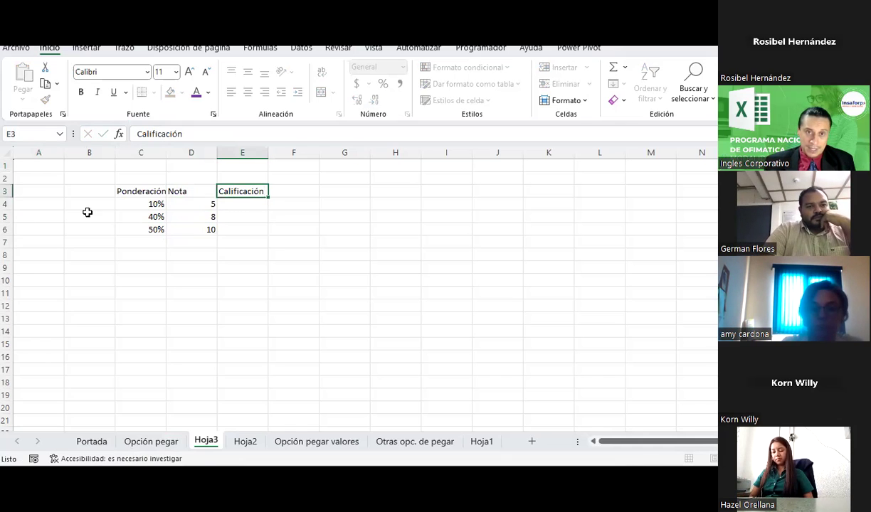
{"action": "key", "text": "Return"}
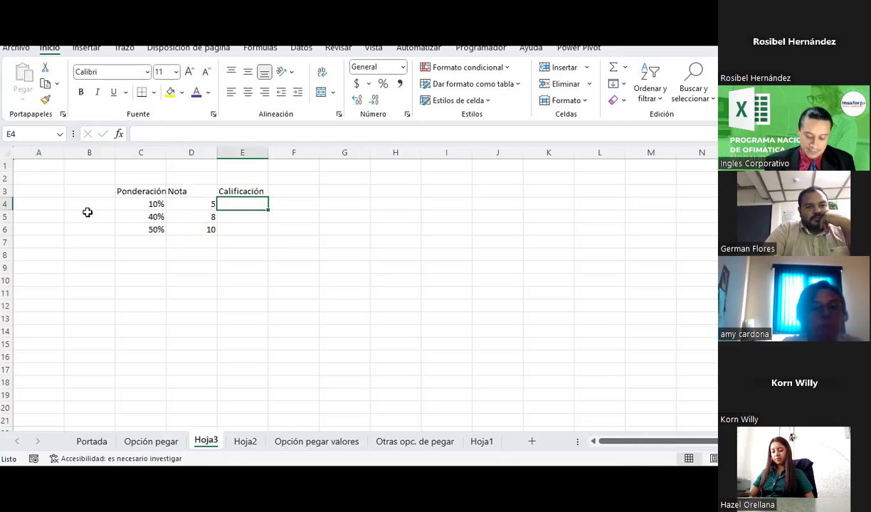
{"action": "type", "text": "="}
{"action": "key", "text": "Left"}
{"action": "key", "text": "Left"}
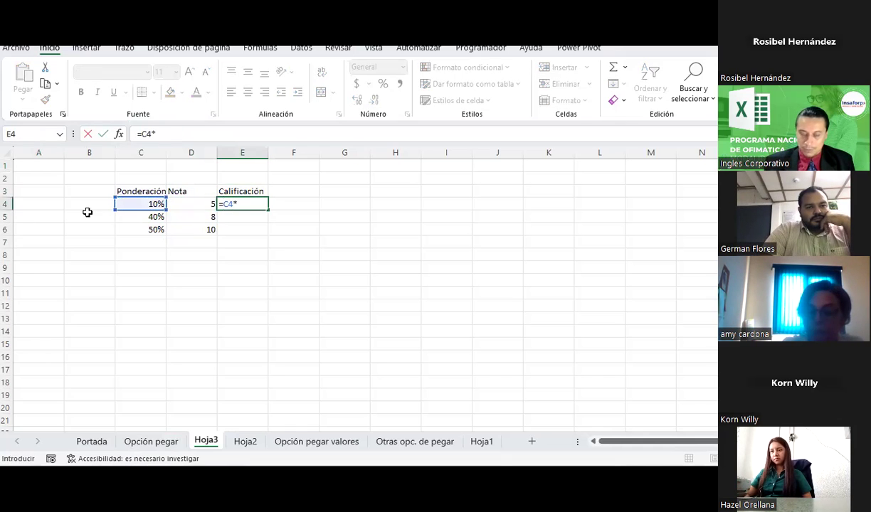
{"action": "key", "text": "Left"}
{"action": "key", "text": "Return"}
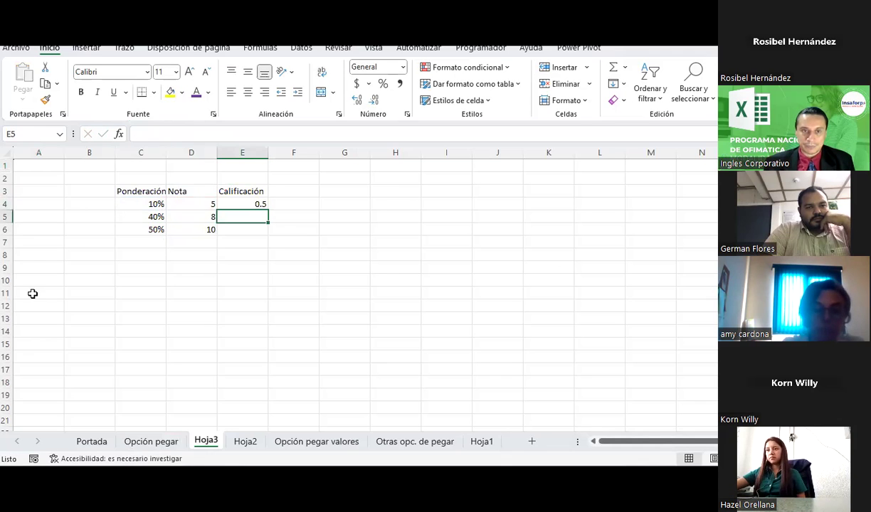
{"action": "left_click", "coordinate": [256, 205]}
- Fill the Calificación formula down to E6 and AutoSum it in E7 to 8.7
{"action": "left_click_drag", "start_coordinate": [268, 210], "coordinate": [264, 235]}
{"action": "left_click", "coordinate": [249, 244]}
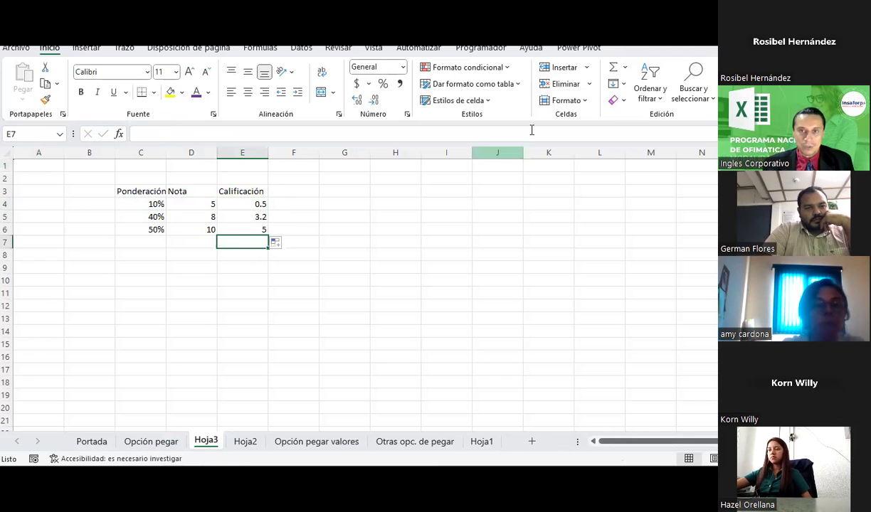
{"action": "left_click", "coordinate": [616, 68]}
{"action": "key", "text": "Return"}
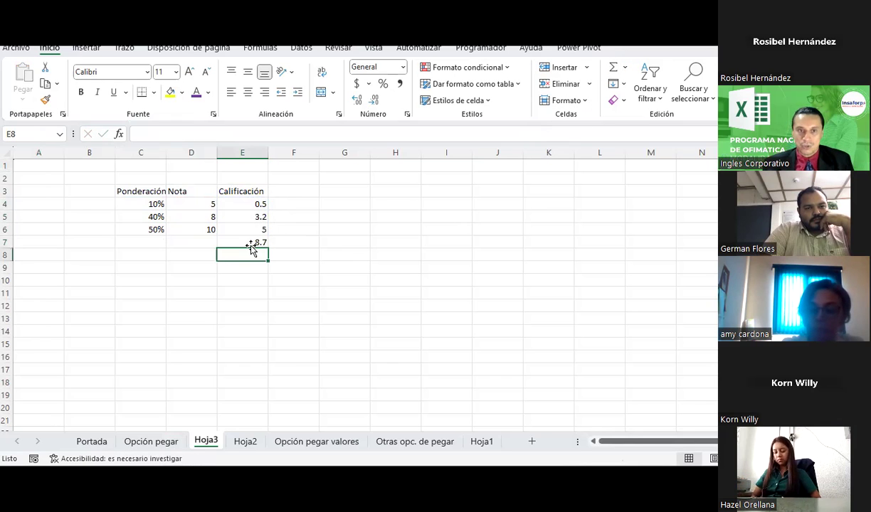
- Center the table C3:E7 horizontally and vertically and give every cell borders
{"action": "left_click_drag", "start_coordinate": [146, 194], "coordinate": [255, 241]}
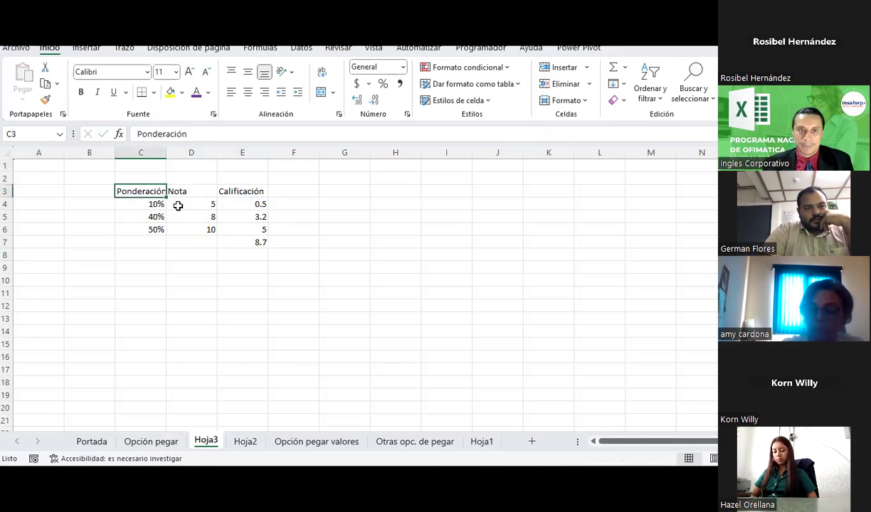
{"action": "left_click", "coordinate": [247, 91]}
{"action": "left_click", "coordinate": [248, 71]}
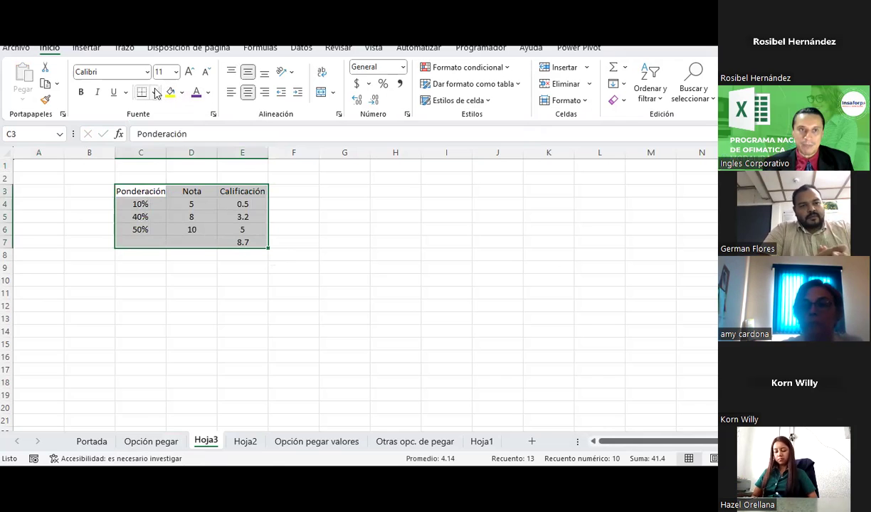
{"action": "left_click", "coordinate": [156, 92]}
{"action": "left_click", "coordinate": [167, 220]}
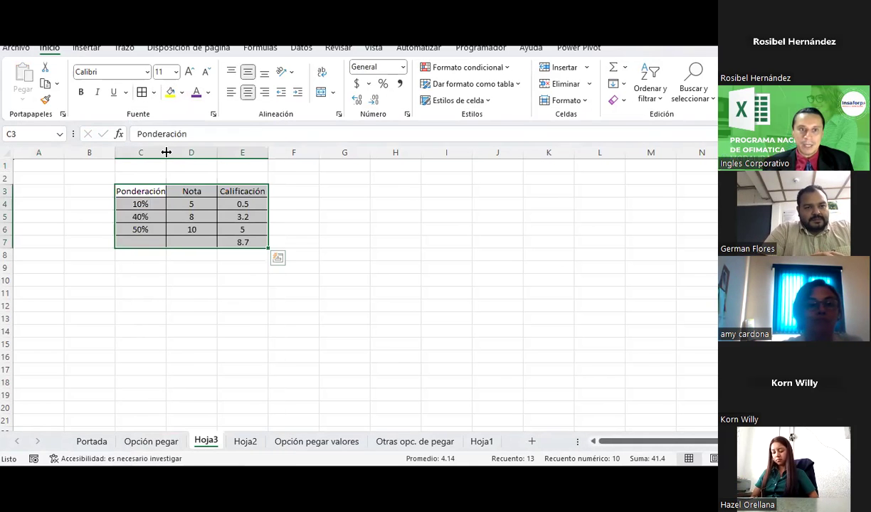
{"action": "left_click_drag", "start_coordinate": [166, 152], "coordinate": [168, 153]}
{"action": "left_click", "coordinate": [213, 305]}
- Add a Nombre label in E12 with the student's name in E13, widening column E
{"action": "left_click", "coordinate": [257, 310]}
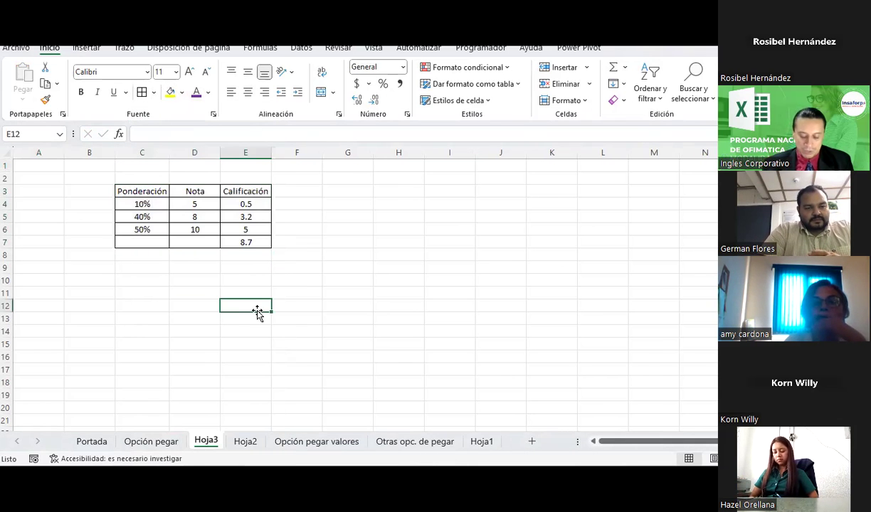
{"action": "type", "text": "Nombre"}
{"action": "key", "text": "Return"}
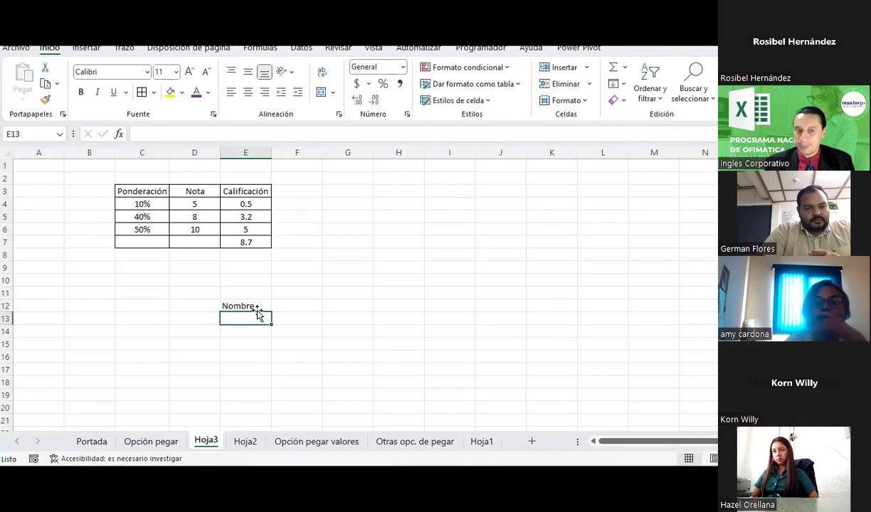
{"action": "type", "text": "German"}
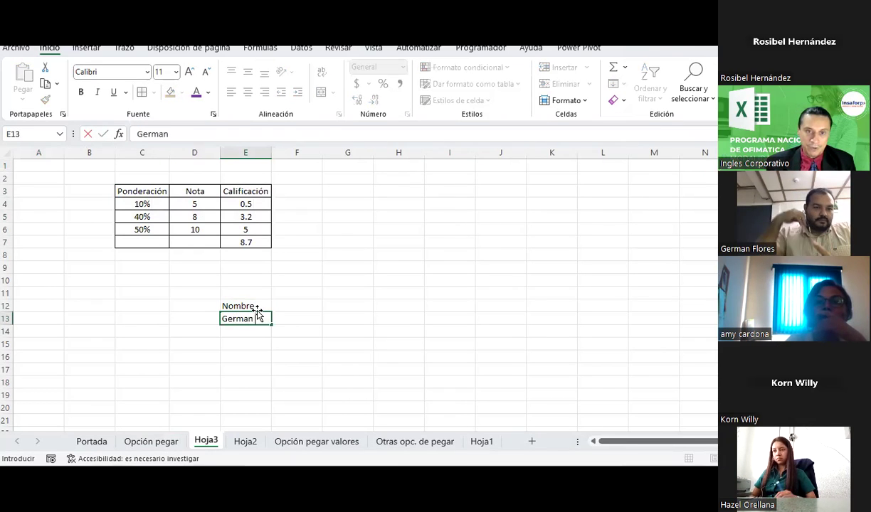
{"action": "type", "text": " Flores"}
{"action": "key", "text": "Return"}
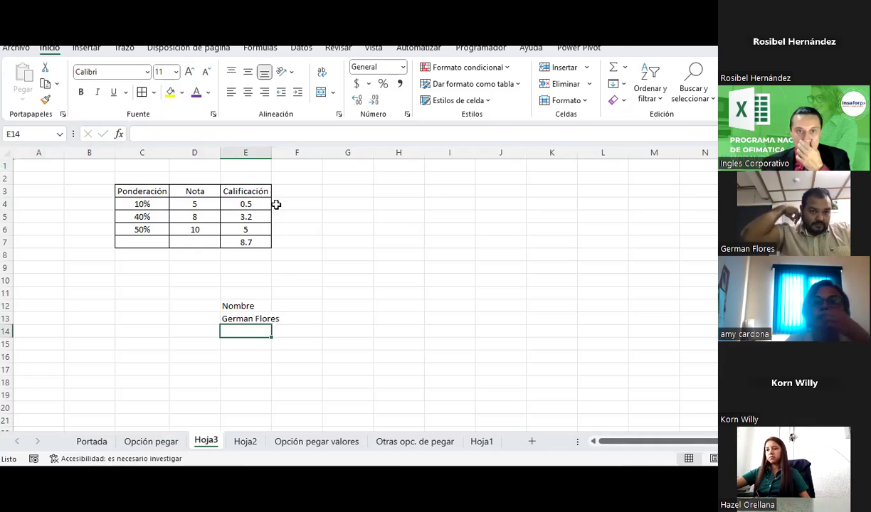
{"action": "left_click_drag", "start_coordinate": [274, 159], "coordinate": [284, 159]}
- Select F12:I12 and F13:I13 beside the name, then select the weights C4:C6
{"action": "left_click_drag", "start_coordinate": [302, 306], "coordinate": [476, 308]}
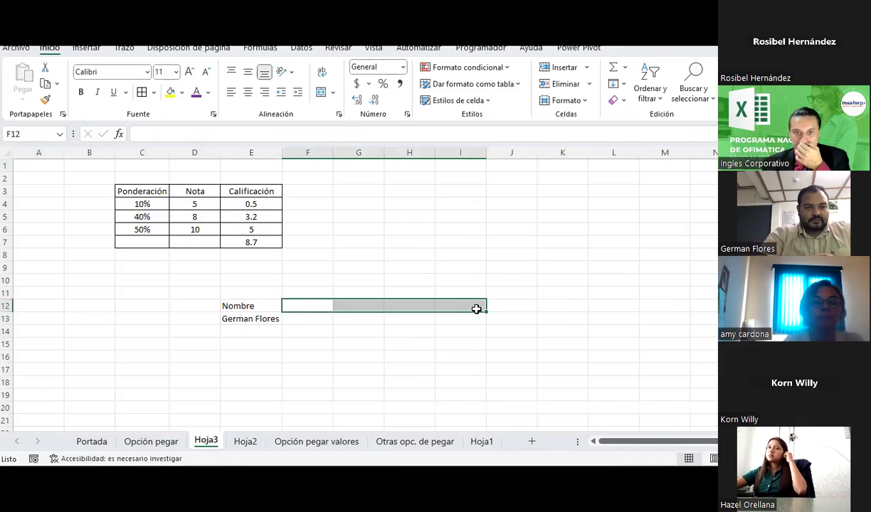
{"action": "left_click_drag", "start_coordinate": [299, 319], "coordinate": [466, 315]}
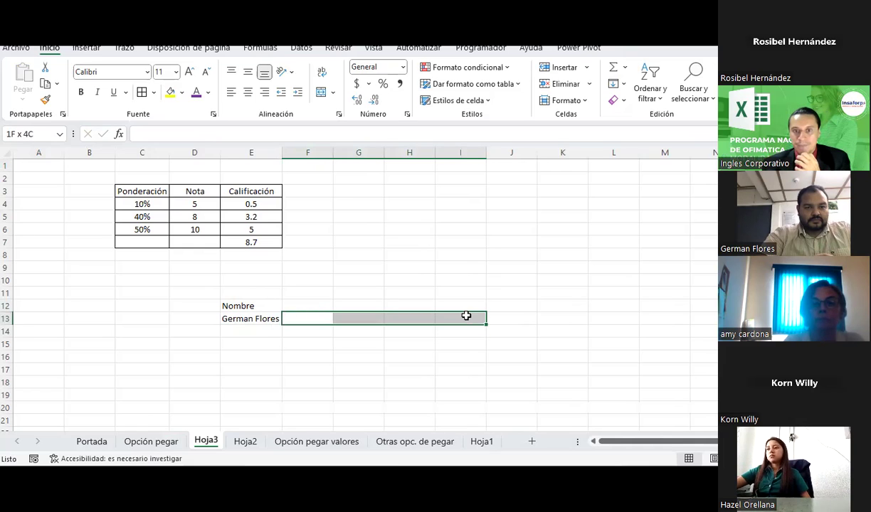
{"action": "left_click", "coordinate": [520, 306]}
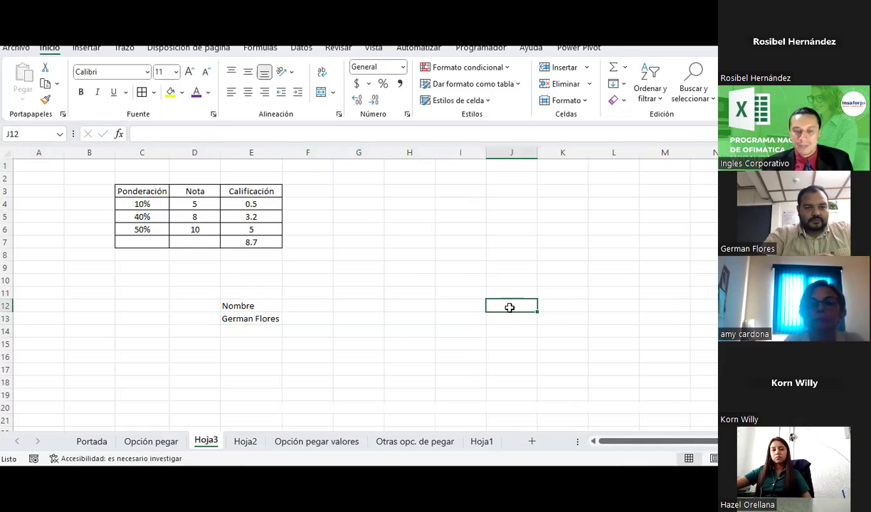
{"action": "left_click", "coordinate": [334, 347]}
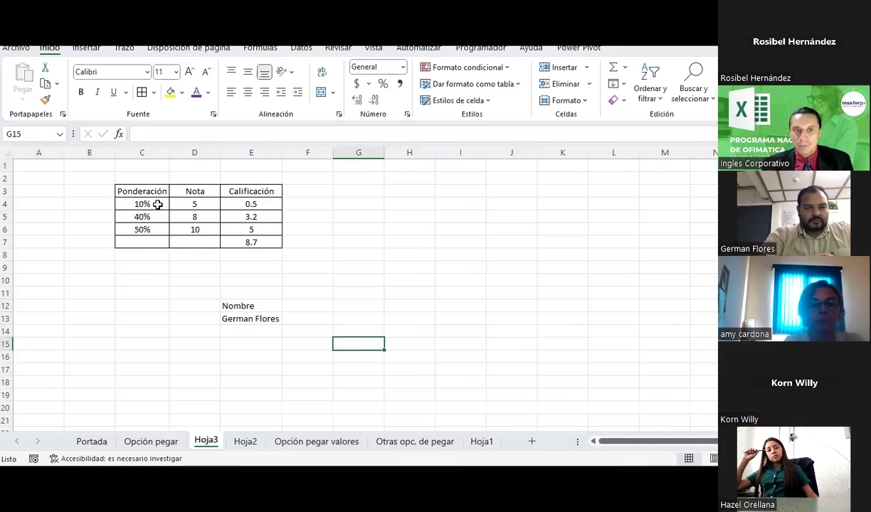
{"action": "left_click_drag", "start_coordinate": [157, 204], "coordinate": [151, 229]}
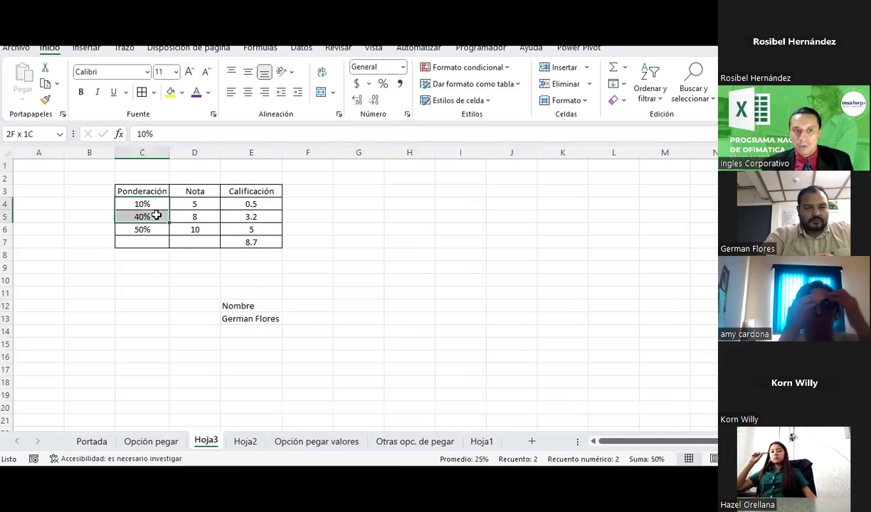
- Paste the weights 10%, 40%, 50% transposed across row 12 starting at F12
{"action": "left_click", "coordinate": [45, 83]}
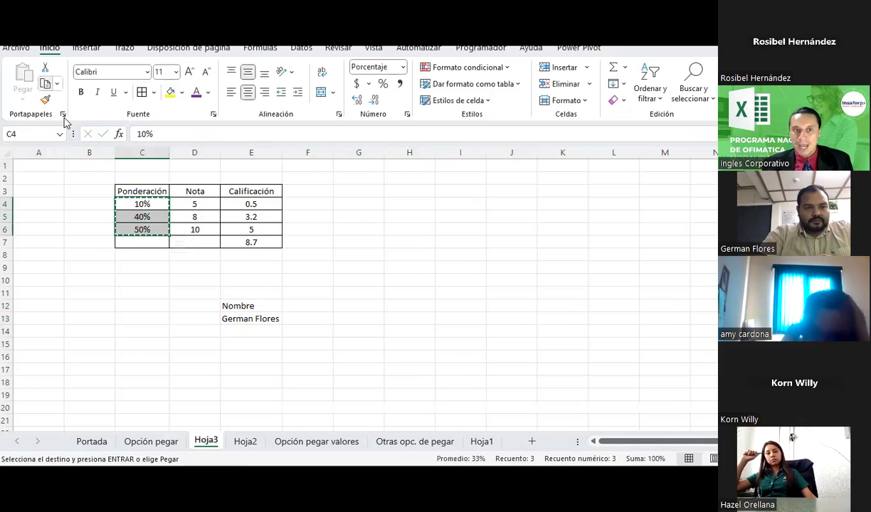
{"action": "left_click", "coordinate": [315, 304]}
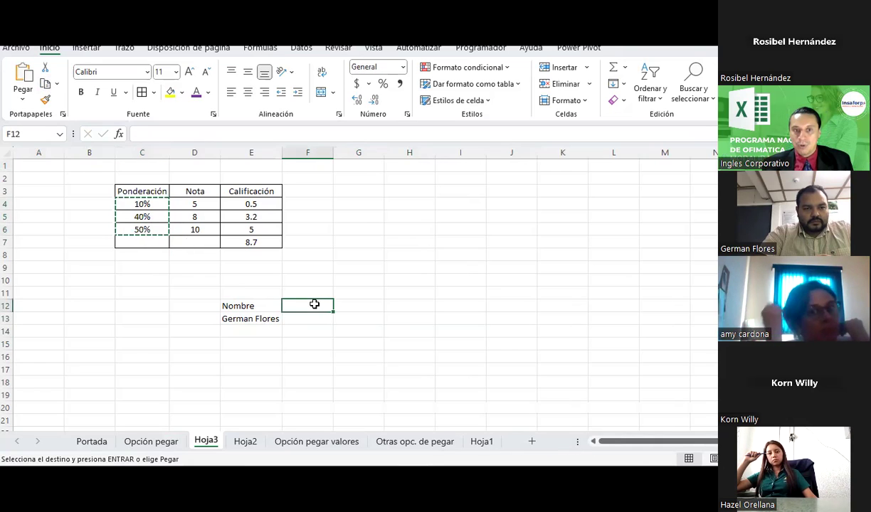
{"action": "left_click", "coordinate": [23, 99]}
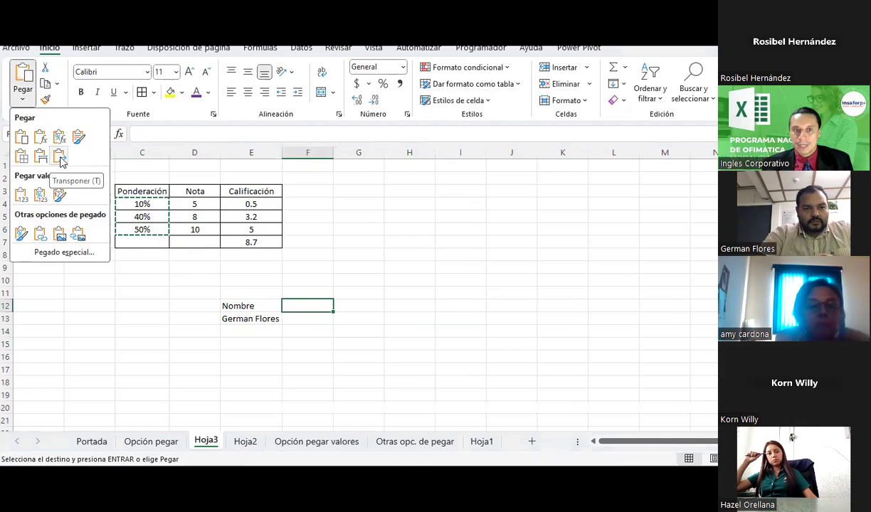
{"action": "left_click", "coordinate": [61, 162]}
{"action": "key", "text": "Down"}
{"action": "key", "text": "Down"}
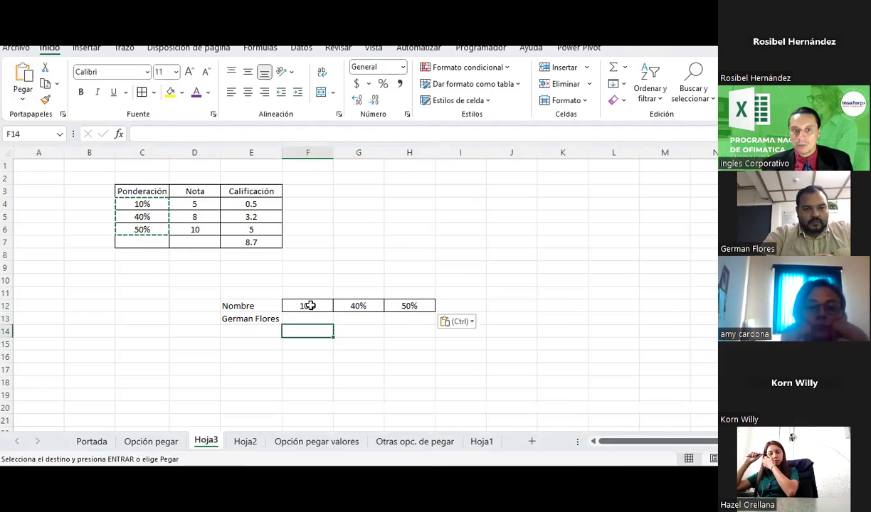
{"action": "left_click_drag", "start_coordinate": [310, 306], "coordinate": [410, 306]}
- Copy the grades 5, 8, 10 and paste them transposed across row 13 from F13
{"action": "mouse_move", "coordinate": [195, 205]}
{"action": "left_mouse_down"}
{"action": "mouse_move", "coordinate": [204, 222]}
{"action": "mouse_move", "coordinate": [196, 230]}
{"action": "left_mouse_up"}
{"action": "key", "text": "ctrl+c"}
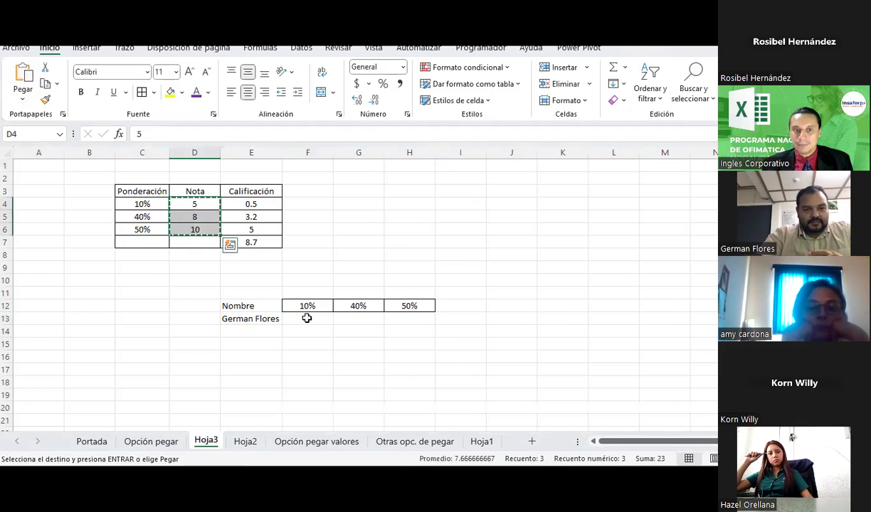
{"action": "left_click", "coordinate": [307, 318]}
{"action": "left_click", "coordinate": [23, 94]}
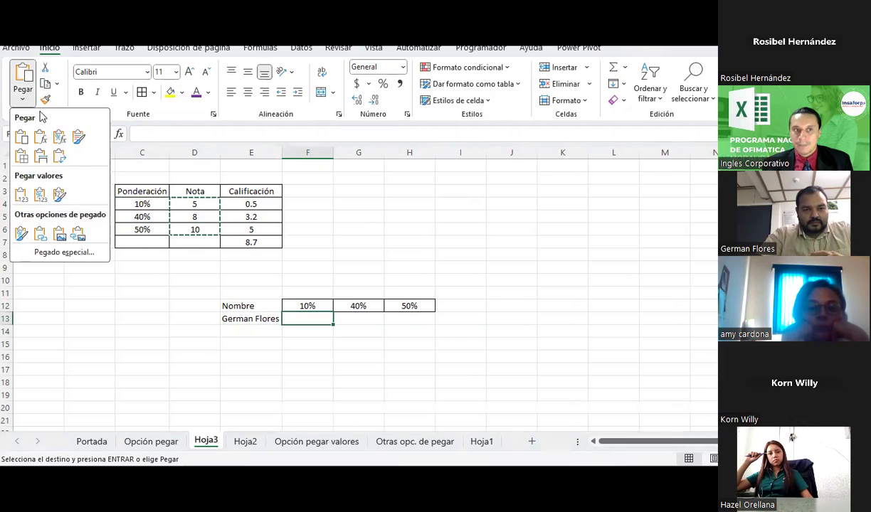
{"action": "left_click", "coordinate": [60, 157]}
{"action": "left_click", "coordinate": [305, 330]}
{"action": "left_click", "coordinate": [307, 318]}
{"action": "left_click", "coordinate": [365, 319]}
{"action": "left_click", "coordinate": [410, 320]}
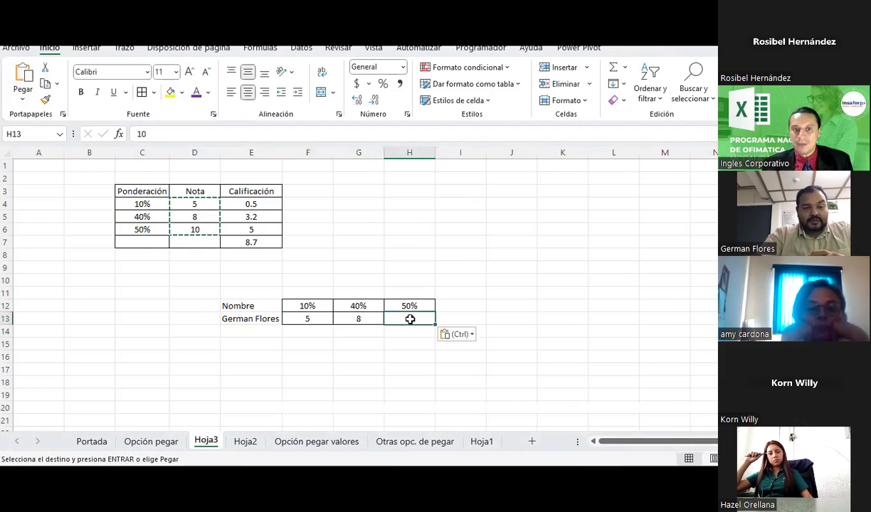
{"action": "left_click", "coordinate": [456, 305]}
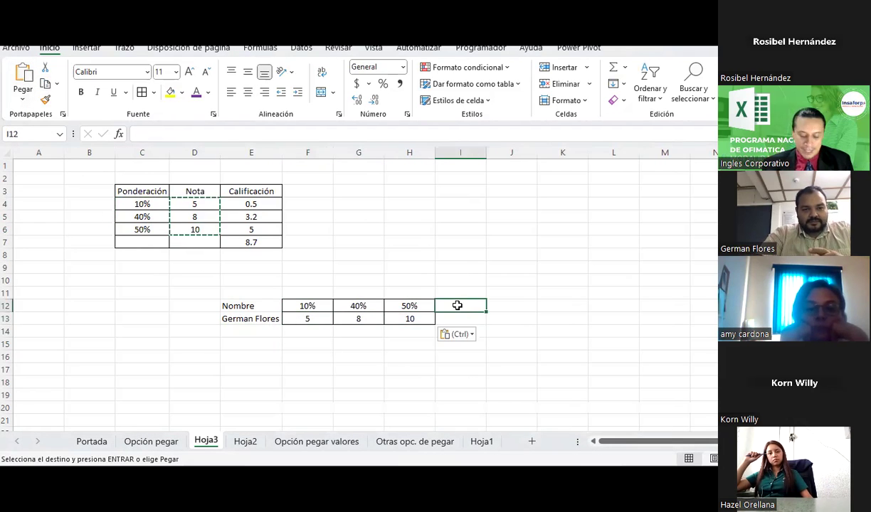
- Label I12 Calificación and enter =(F13*F12)+(G13*G12)+(H13*H12) in I13, giving 8.7
{"action": "type", "text": "Cal"}
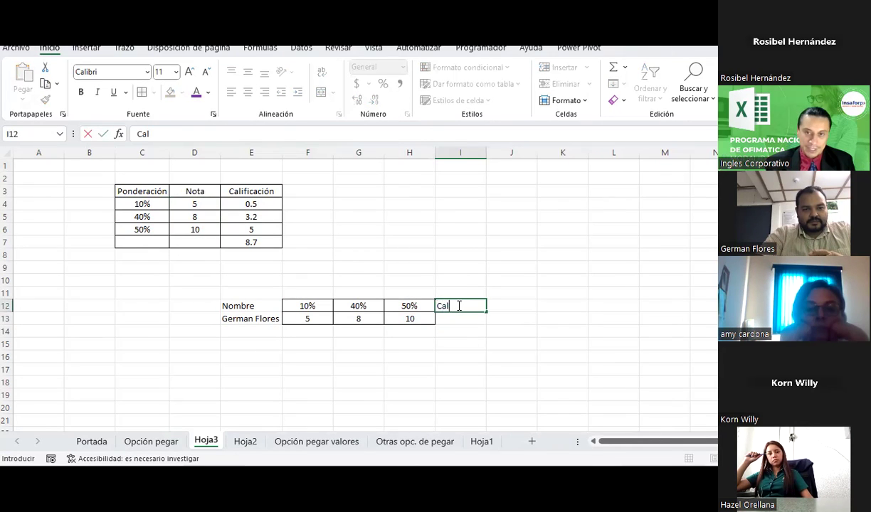
{"action": "type", "text": "n"}
{"action": "key", "text": "Return"}
{"action": "type", "text": "=("}
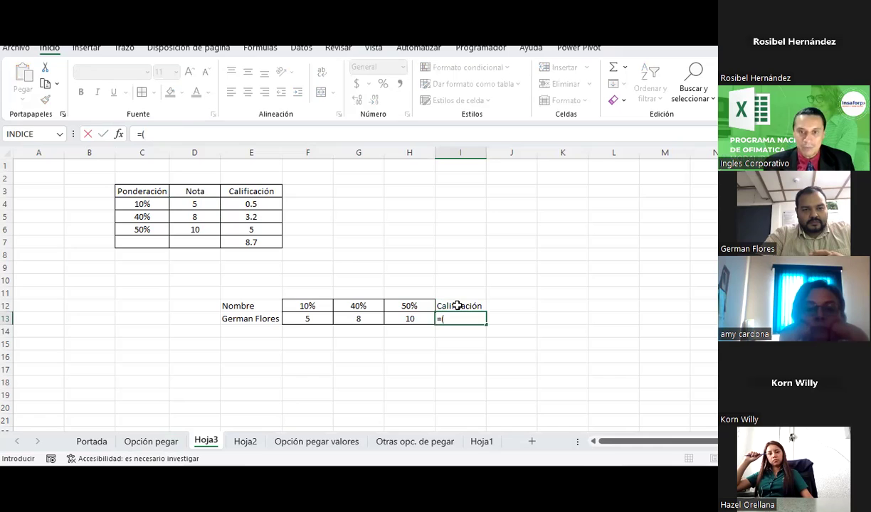
{"action": "left_click", "coordinate": [310, 318]}
{"action": "type", "text": "*"}
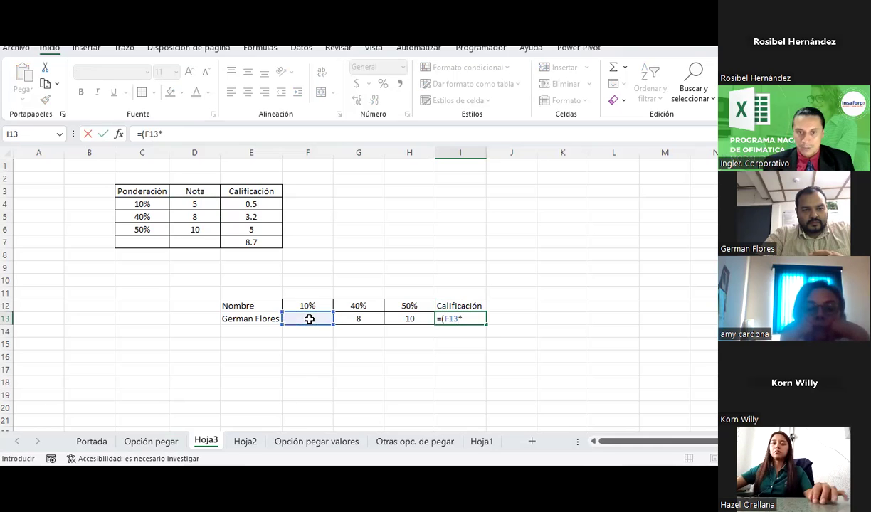
{"action": "left_click", "coordinate": [300, 304]}
{"action": "type", "text": ")+("}
{"action": "left_click", "coordinate": [355, 317]}
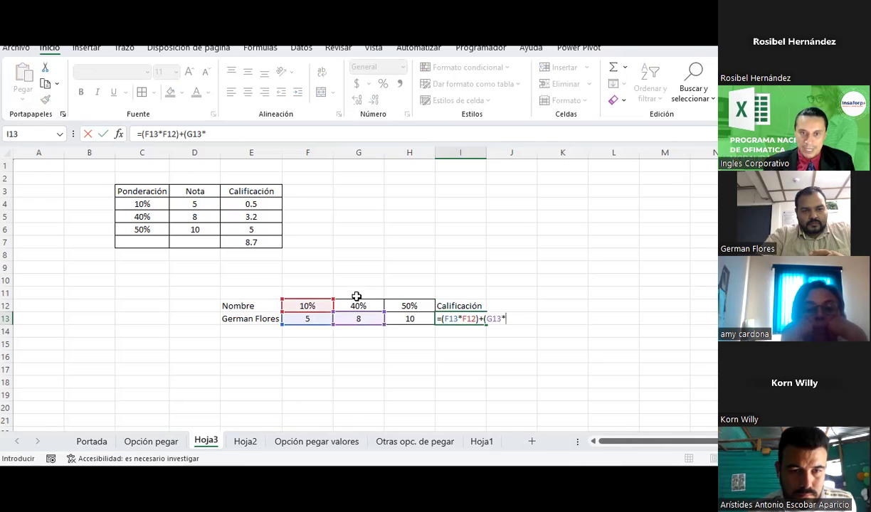
{"action": "left_click", "coordinate": [354, 301]}
{"action": "type", "text": "+("}
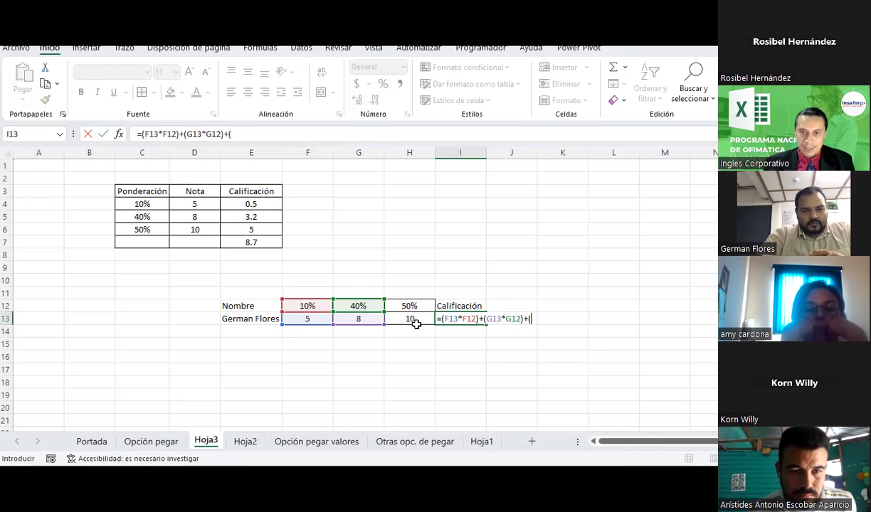
{"action": "left_click", "coordinate": [416, 324]}
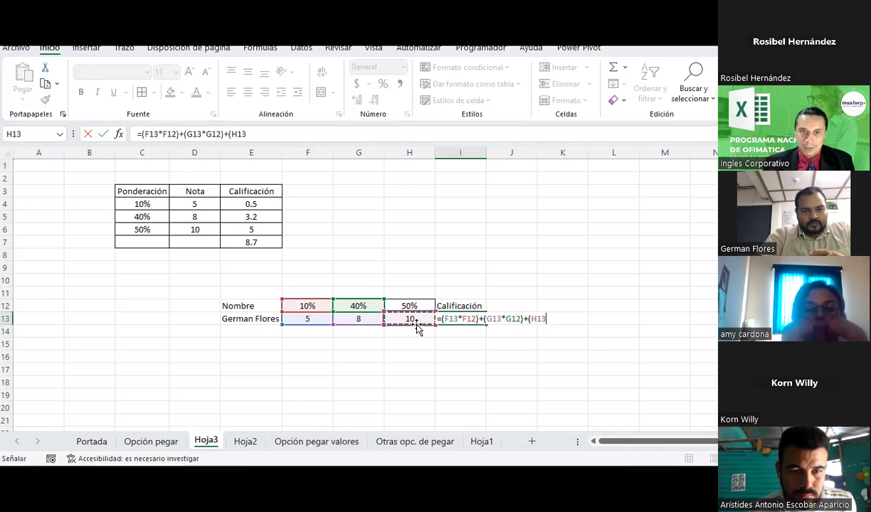
{"action": "left_click", "coordinate": [414, 306]}
{"action": "type", "text": ")"}
{"action": "key", "text": "Return"}
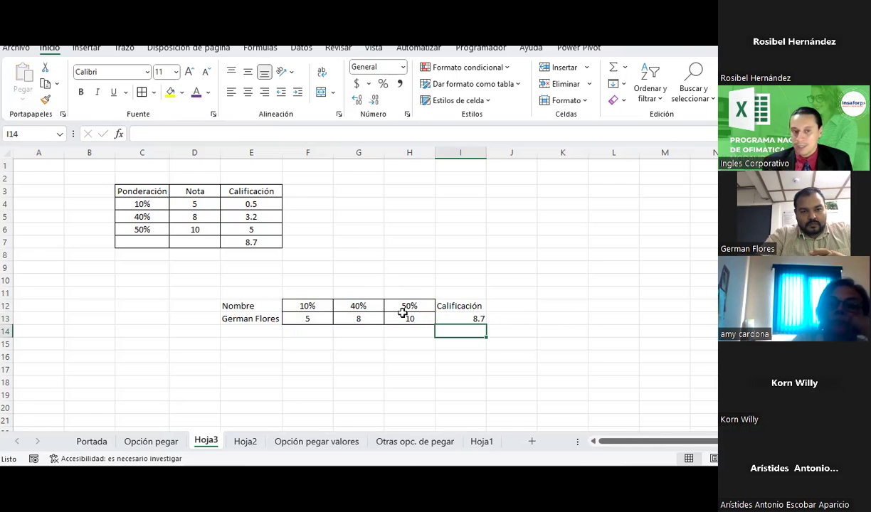
- Browse the Opción pegar and Opción pegar valores sheets, checking the 13/9/2024 expiry date
{"action": "left_click", "coordinate": [152, 441]}
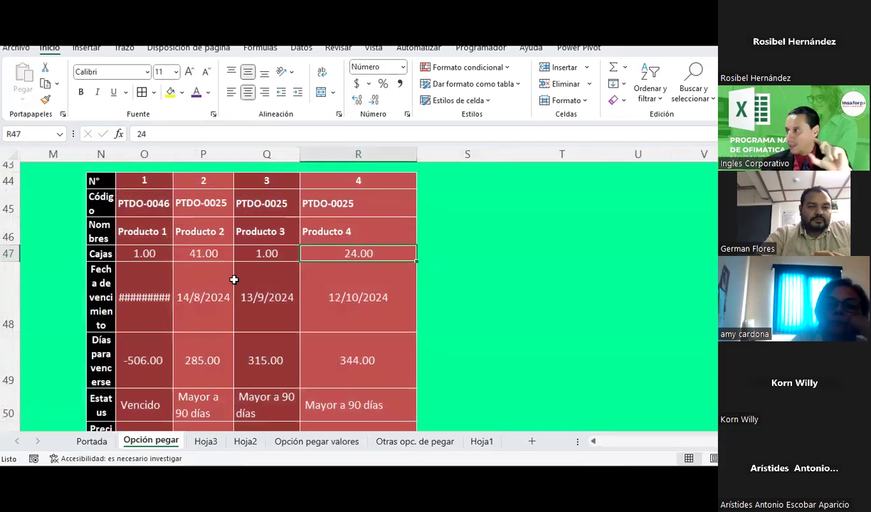
{"action": "left_click", "coordinate": [270, 299]}
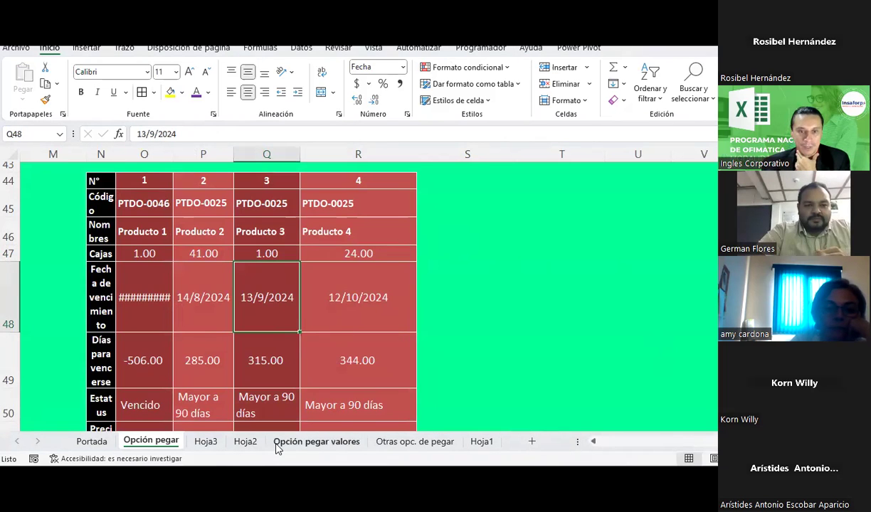
{"action": "left_click", "coordinate": [316, 442]}
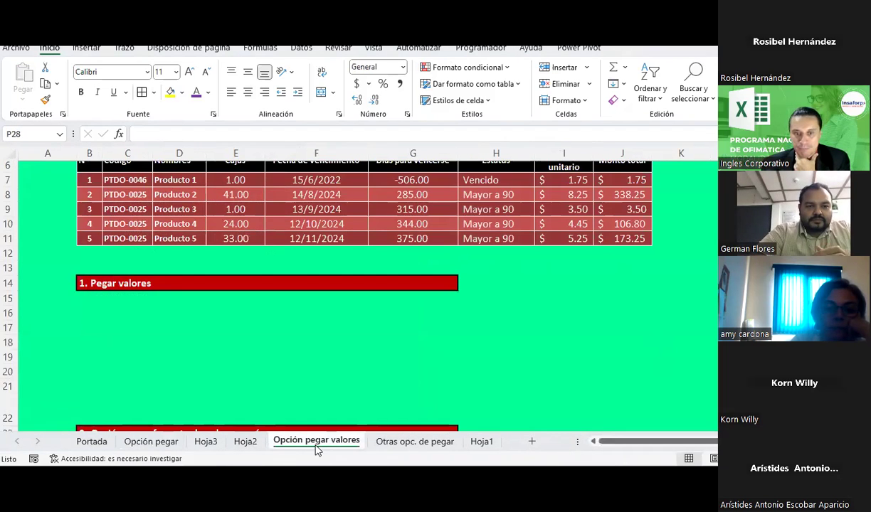
{"action": "scroll", "coordinate": [313, 330], "scroll_direction": "up", "scroll_amount": 2}
{"action": "scroll", "coordinate": [313, 328], "scroll_direction": "down", "scroll_amount": 2}
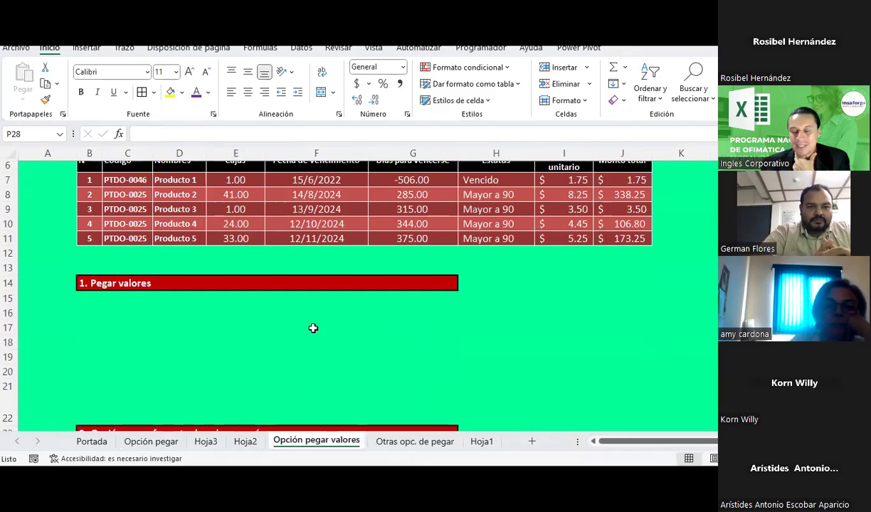
{"action": "left_click", "coordinate": [163, 445]}
- Move Hoja3 and Hoja2 after Otras opc. de pegar and show Opción pegar valores
{"action": "left_click_drag", "start_coordinate": [211, 444], "coordinate": [470, 423]}
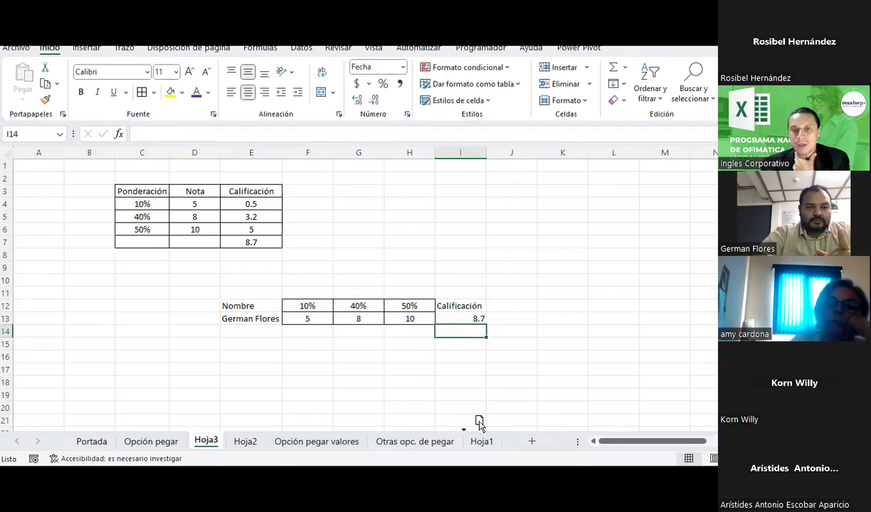
{"action": "mouse_move", "coordinate": [218, 441]}
{"action": "left_mouse_down"}
{"action": "mouse_move", "coordinate": [470, 424]}
{"action": "mouse_move", "coordinate": [463, 436]}
{"action": "left_mouse_up"}
{"action": "left_click", "coordinate": [247, 443]}
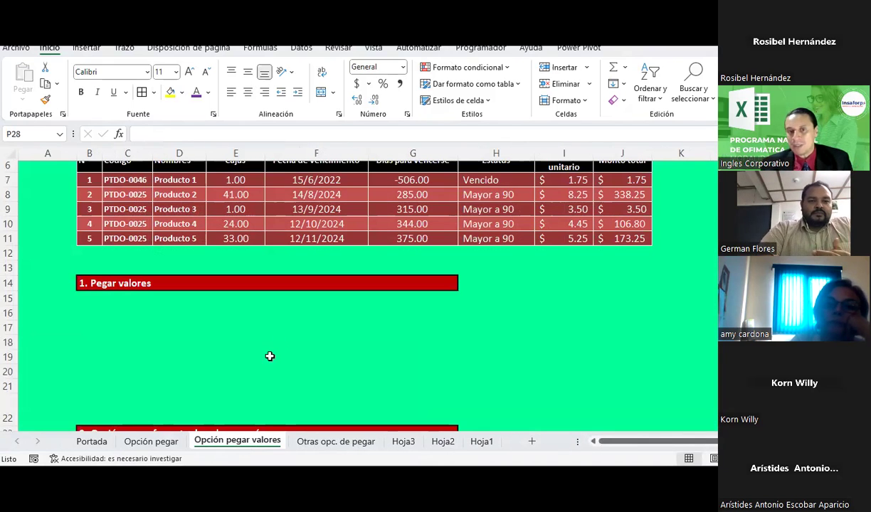
{"action": "scroll", "coordinate": [269, 356], "scroll_direction": "up", "scroll_amount": 1}
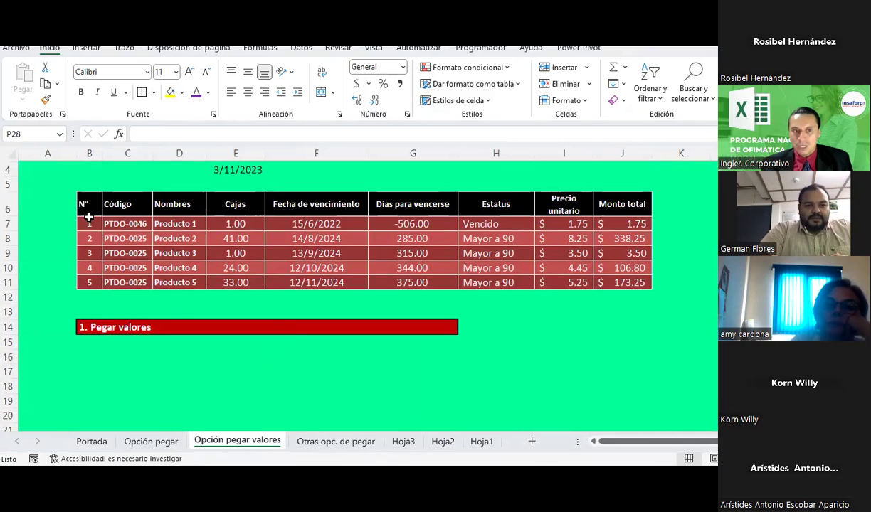
- Copy the product table B6:J11 and paste it at B16 under section 1
{"action": "left_click_drag", "start_coordinate": [88, 216], "coordinate": [615, 280]}
{"action": "key", "text": "ctrl+c"}
{"action": "scroll", "coordinate": [107, 285], "scroll_direction": "down", "scroll_amount": 2}
{"action": "left_click", "coordinate": [89, 269]}
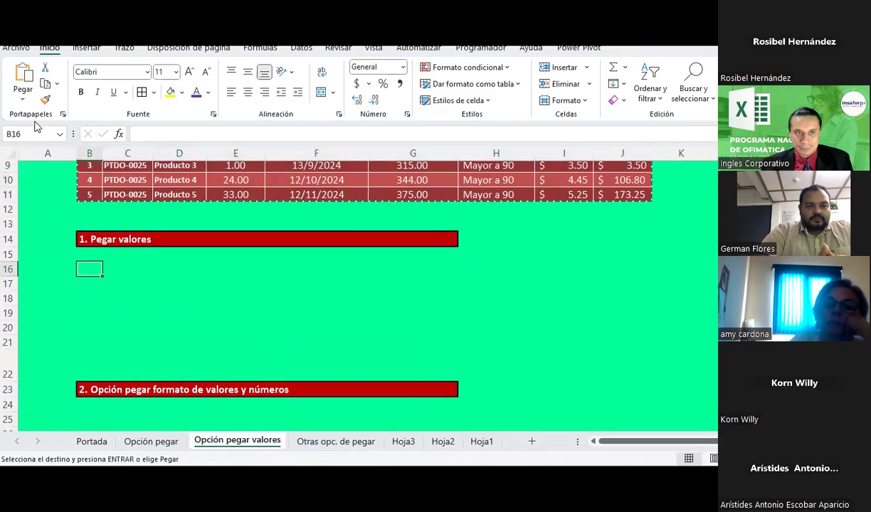
{"action": "left_click", "coordinate": [23, 99]}
{"action": "left_click", "coordinate": [18, 138]}
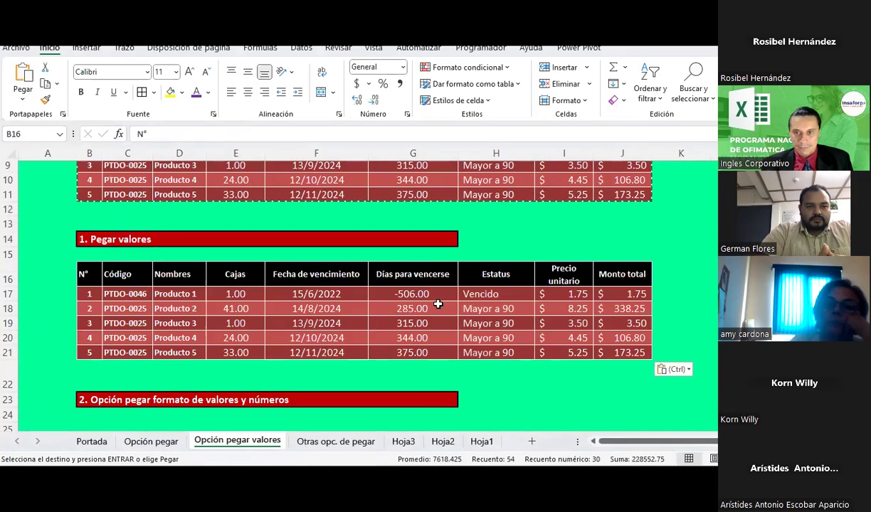
{"action": "left_click", "coordinate": [532, 339]}
- Clear the pasted Monto total amounts in J17:J21 and review the copied table
{"action": "left_click_drag", "start_coordinate": [651, 293], "coordinate": [632, 351]}
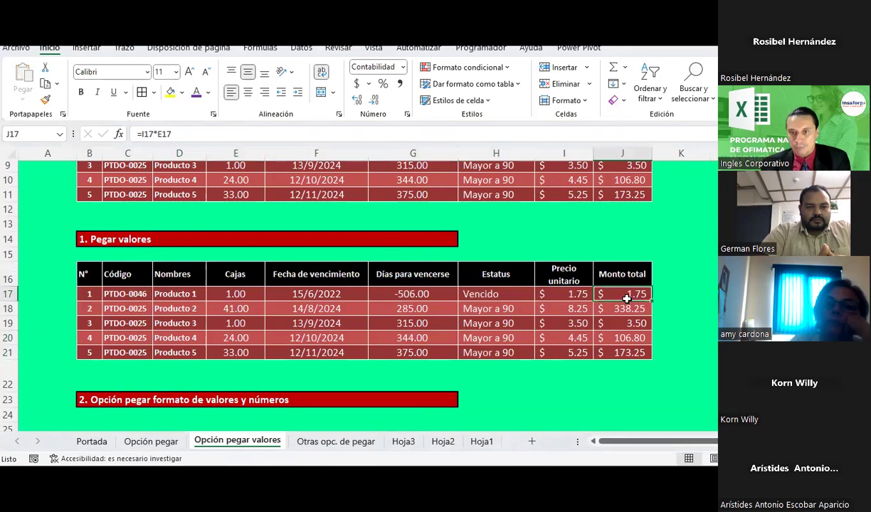
{"action": "key", "text": "Delete"}
{"action": "key", "text": "Right"}
{"action": "key", "text": "Right"}
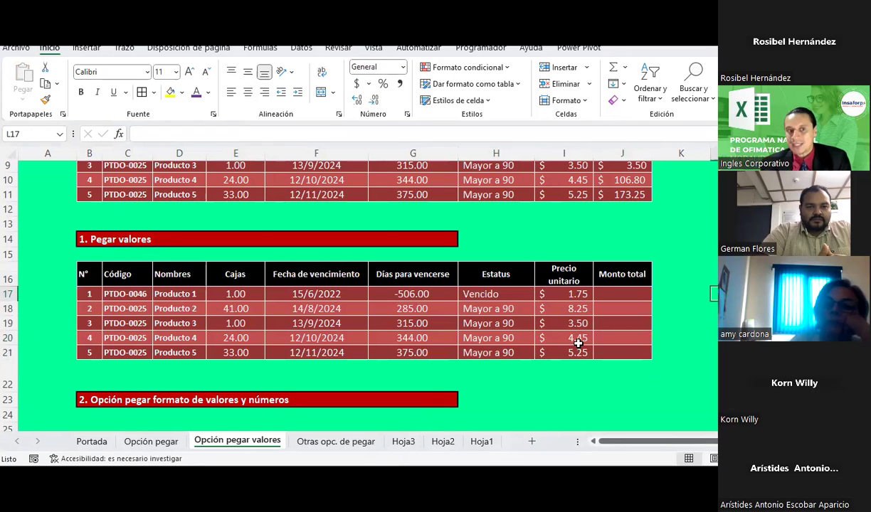
{"action": "scroll", "coordinate": [82, 278], "scroll_direction": "up", "scroll_amount": 2}
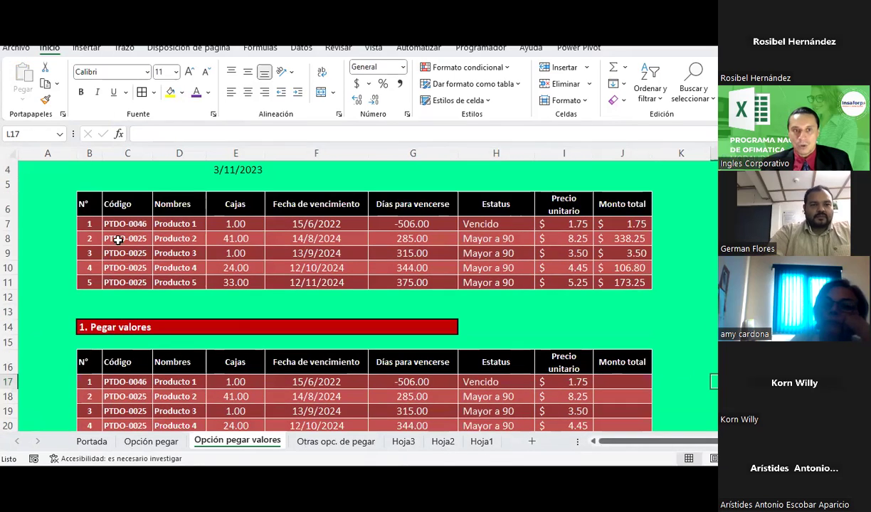
{"action": "scroll", "coordinate": [372, 268], "scroll_direction": "down", "scroll_amount": 2}
{"action": "mouse_move", "coordinate": [86, 274]}
{"action": "left_mouse_down"}
{"action": "mouse_move", "coordinate": [625, 336]}
{"action": "mouse_move", "coordinate": [635, 352]}
{"action": "left_mouse_up"}
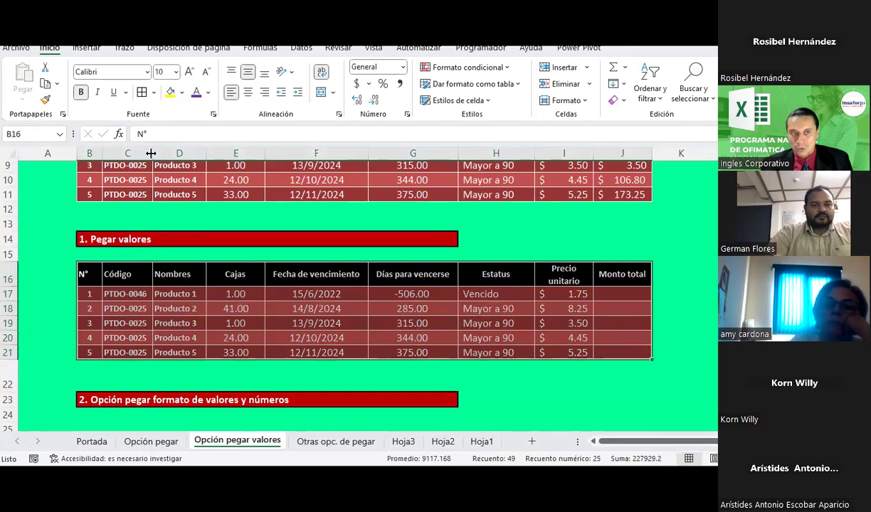
{"action": "left_click", "coordinate": [32, 91]}
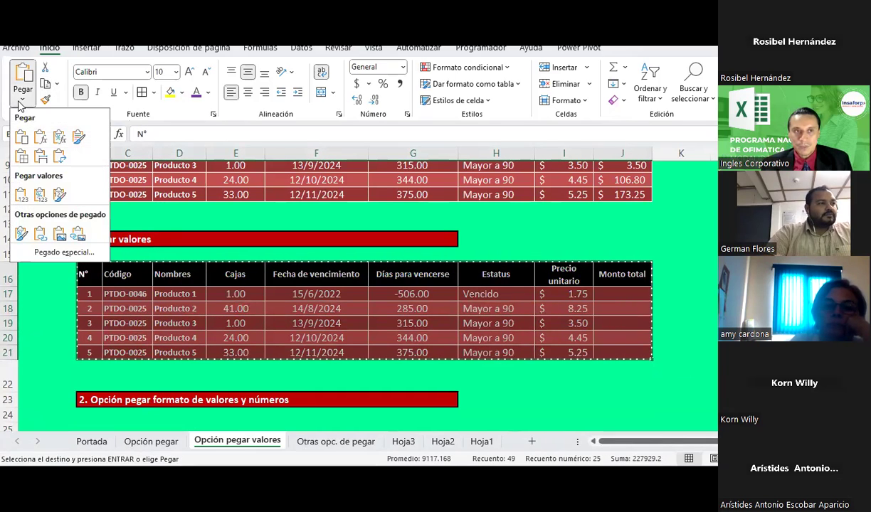
{"action": "left_click", "coordinate": [154, 244]}
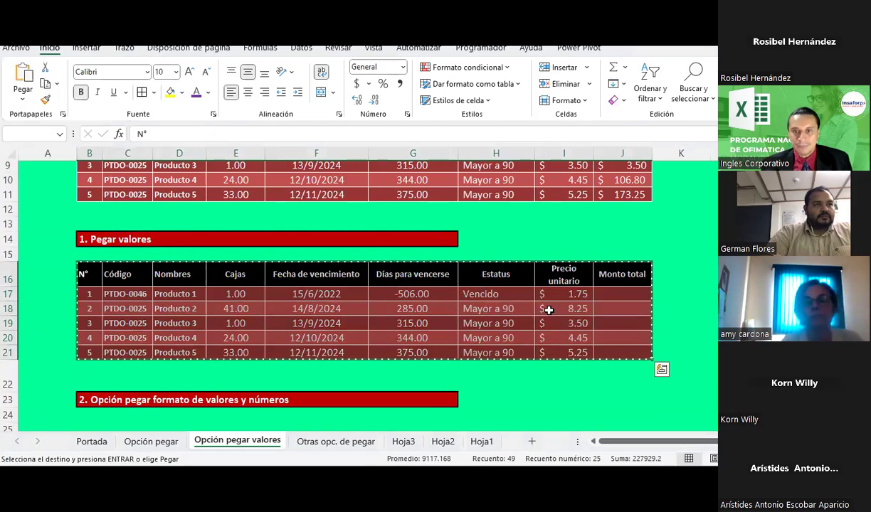
{"action": "left_click", "coordinate": [564, 308]}
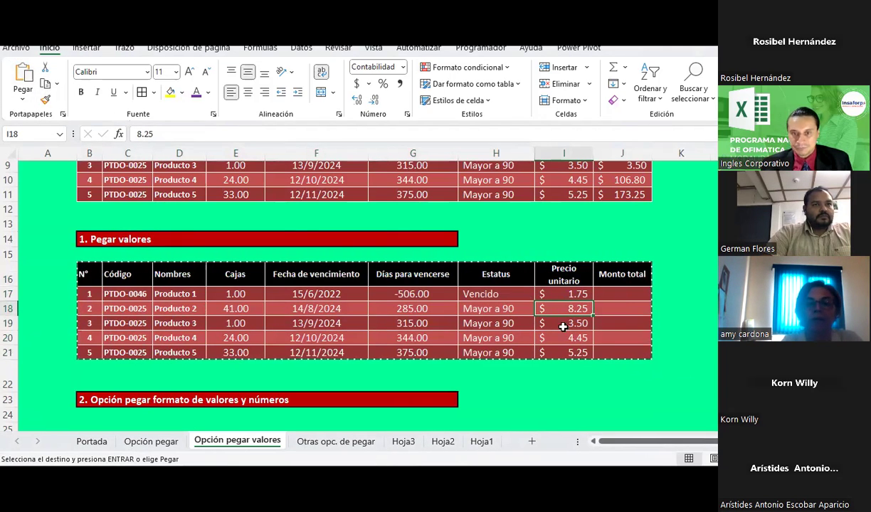
{"action": "left_click_drag", "start_coordinate": [617, 296], "coordinate": [628, 349]}
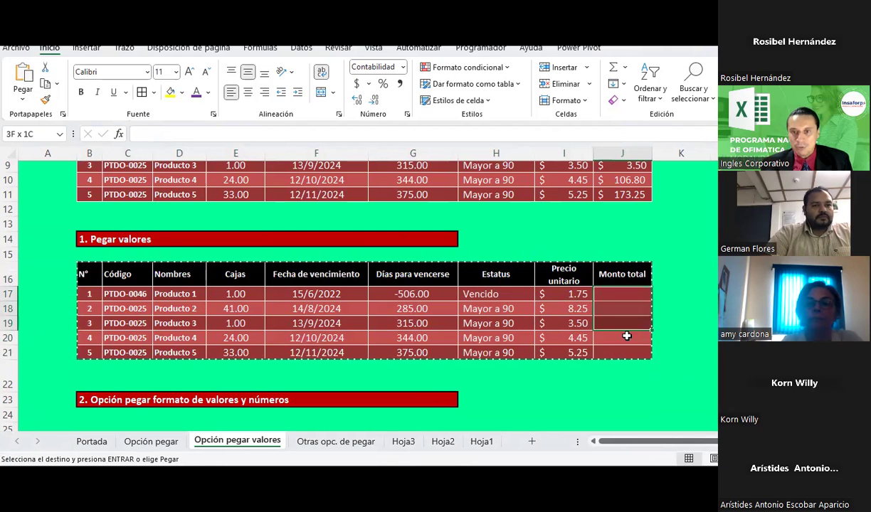
{"action": "left_click_drag", "start_coordinate": [612, 296], "coordinate": [618, 347]}
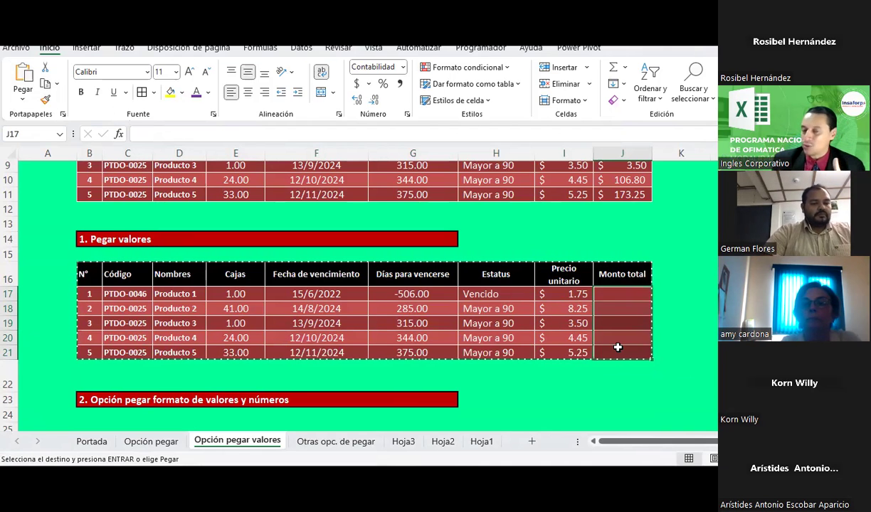
- Inspect the Monto total formulas in J7 and J8 and cancel the pending copy
{"action": "scroll", "coordinate": [618, 347], "scroll_direction": "up", "scroll_amount": 3}
{"action": "left_click", "coordinate": [621, 268]}
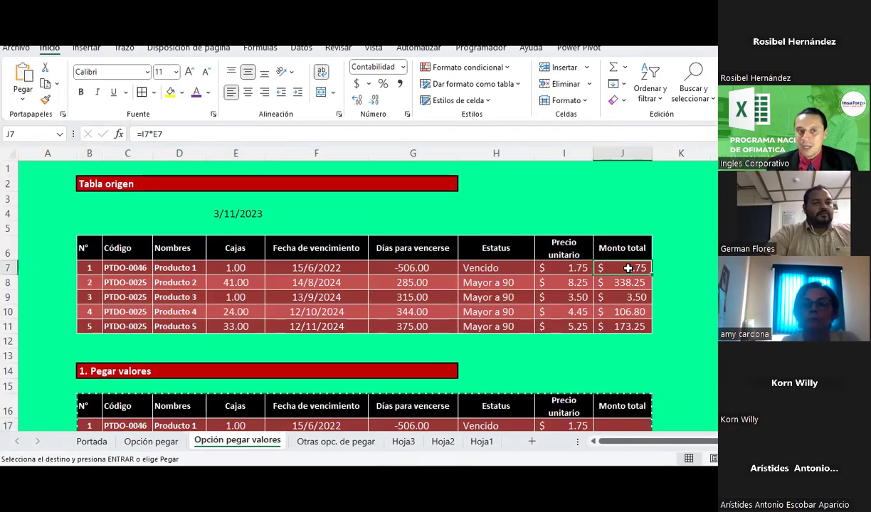
{"action": "left_click", "coordinate": [624, 282]}
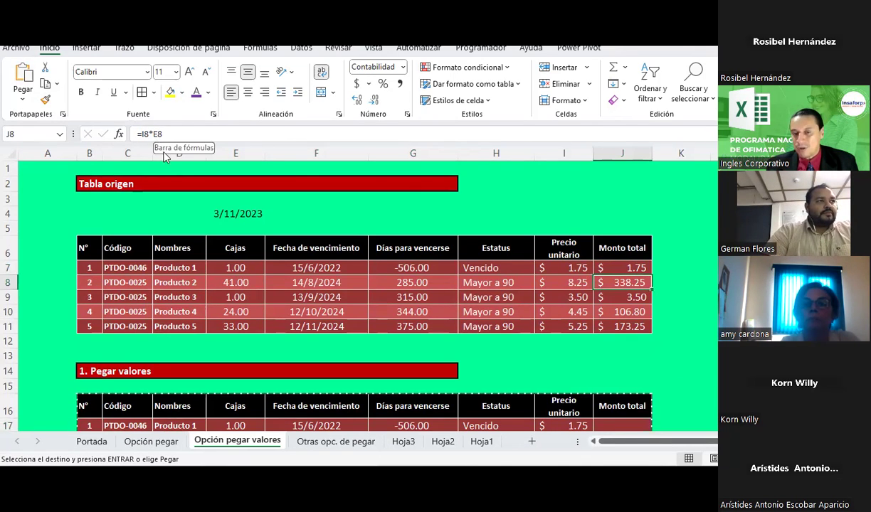
{"action": "scroll", "coordinate": [631, 267], "scroll_direction": "down", "scroll_amount": 1}
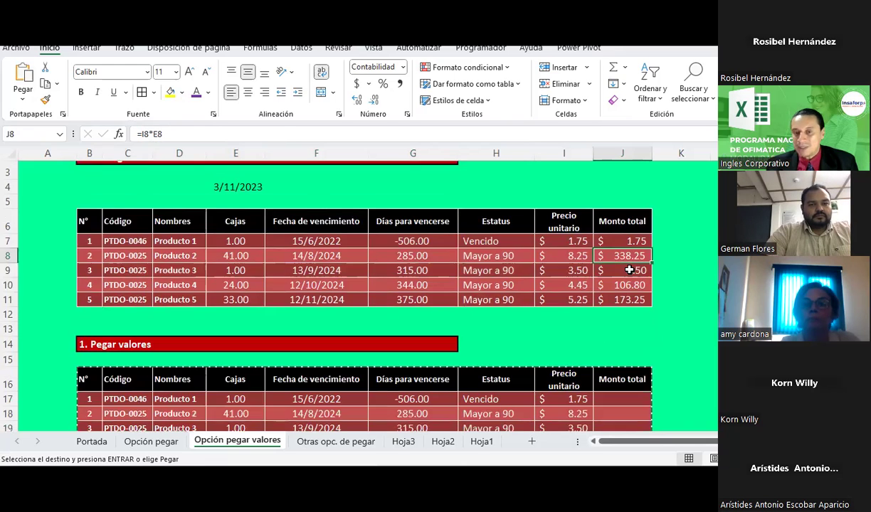
{"action": "key", "text": "Escape"}
{"action": "scroll", "coordinate": [630, 269], "scroll_direction": "down", "scroll_amount": 1}
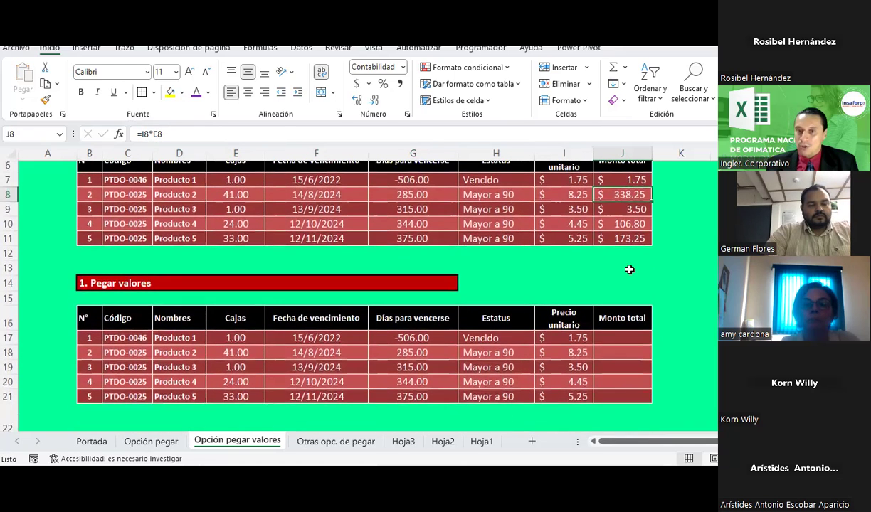
- Paste the Monto total amounts J7:J11 as plain values into L7:L11
{"action": "left_click_drag", "start_coordinate": [627, 183], "coordinate": [629, 233]}
{"action": "key", "text": "ctrl+c"}
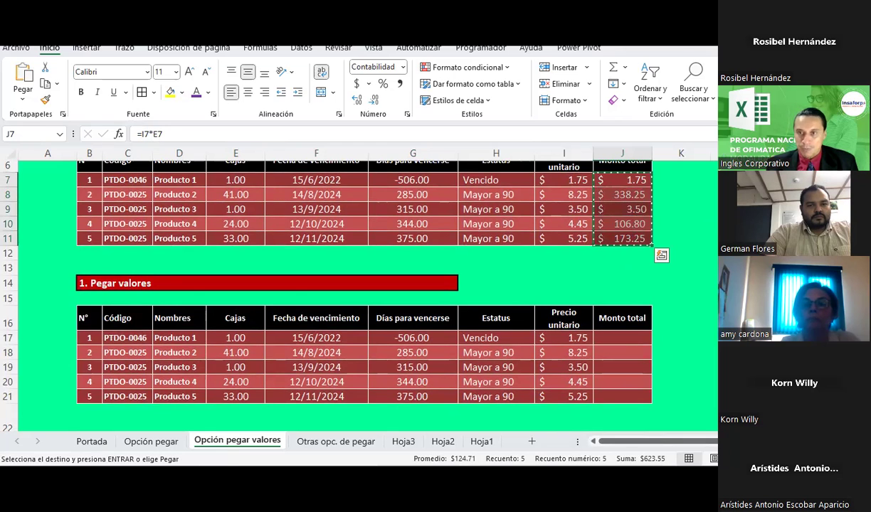
{"action": "left_click", "coordinate": [713, 195]}
{"action": "right_click", "coordinate": [714, 180]}
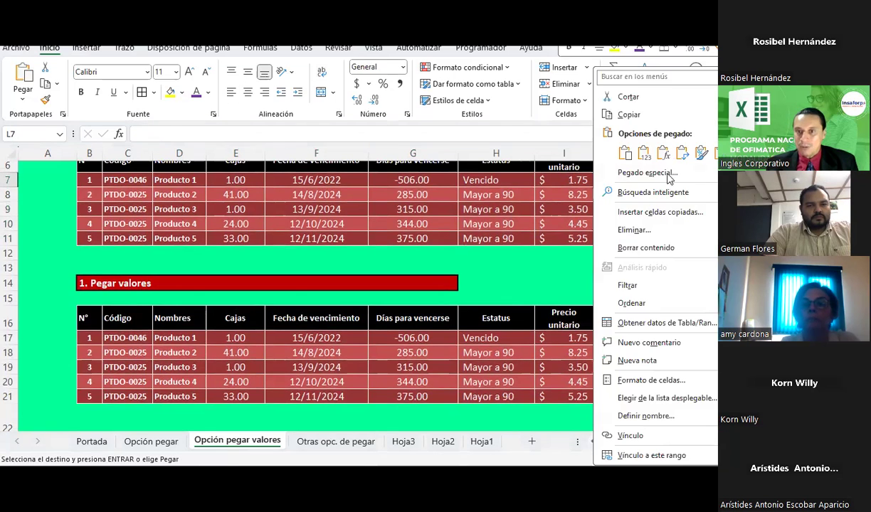
{"action": "left_click", "coordinate": [644, 154]}
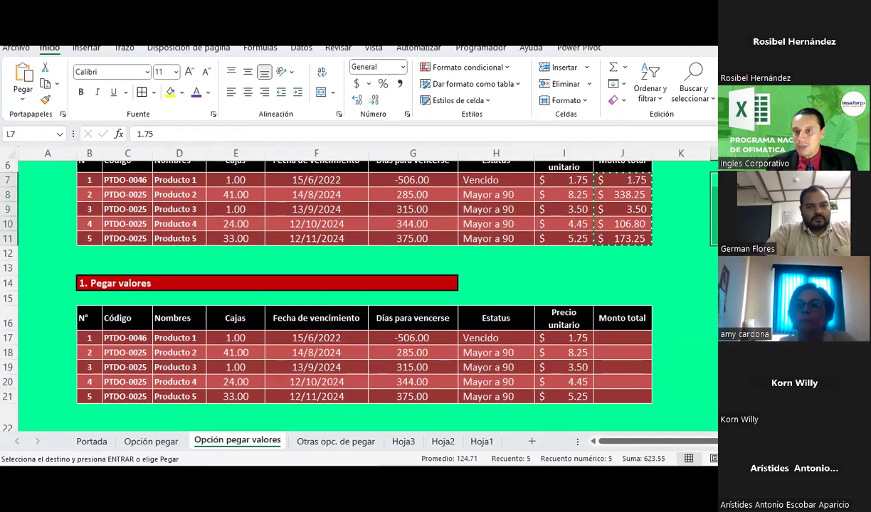
{"action": "key", "text": "Escape"}
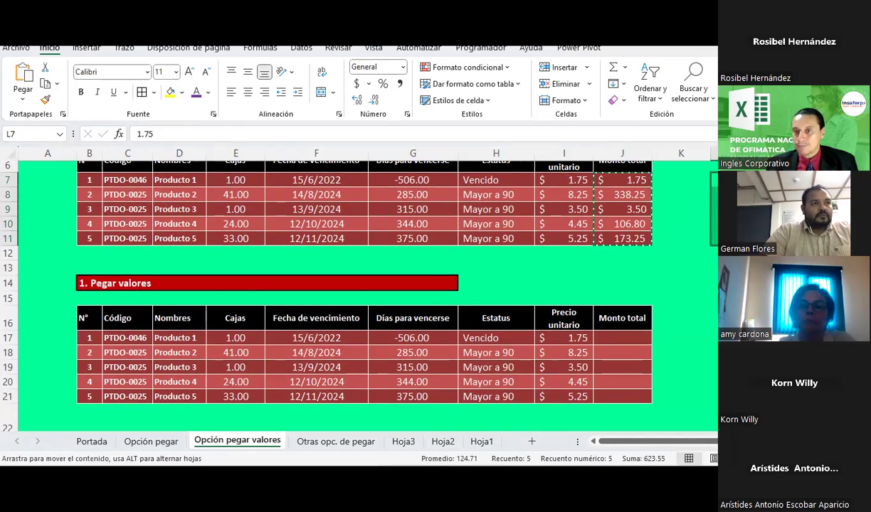
- Check the pasted values in L7:L11, then copy the amounts J7:J11 again
{"action": "left_click_drag", "start_coordinate": [714, 180], "coordinate": [714, 238]}
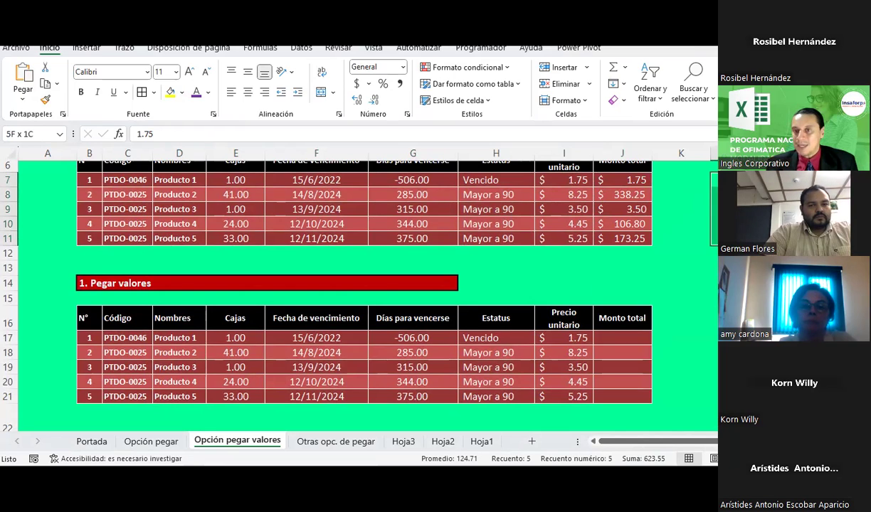
{"action": "left_click", "coordinate": [715, 283]}
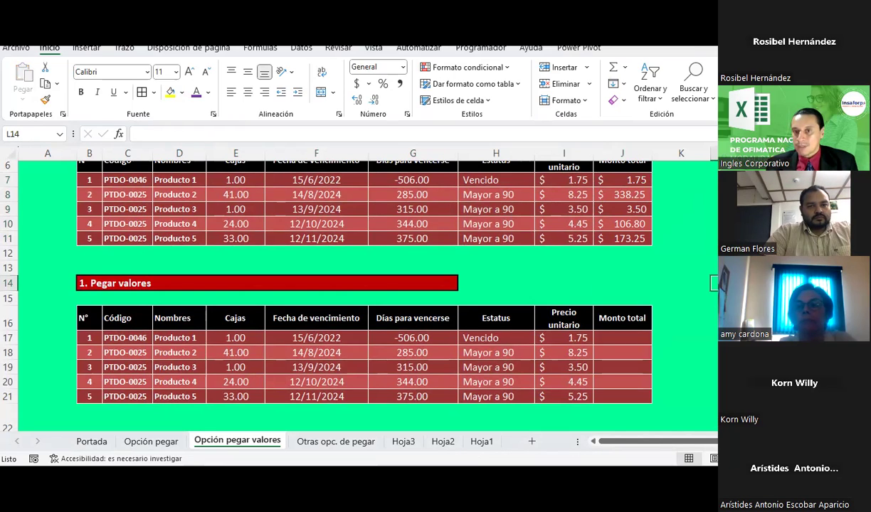
{"action": "left_click", "coordinate": [715, 180]}
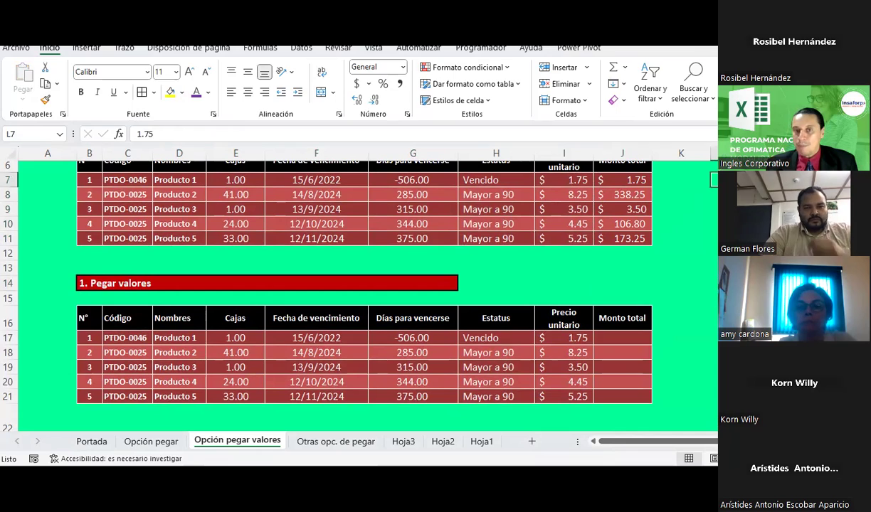
{"action": "left_click", "coordinate": [715, 195]}
{"action": "left_click", "coordinate": [714, 210]}
{"action": "left_click", "coordinate": [714, 224]}
{"action": "left_click", "coordinate": [714, 239]}
{"action": "left_click_drag", "start_coordinate": [631, 174], "coordinate": [627, 239]}
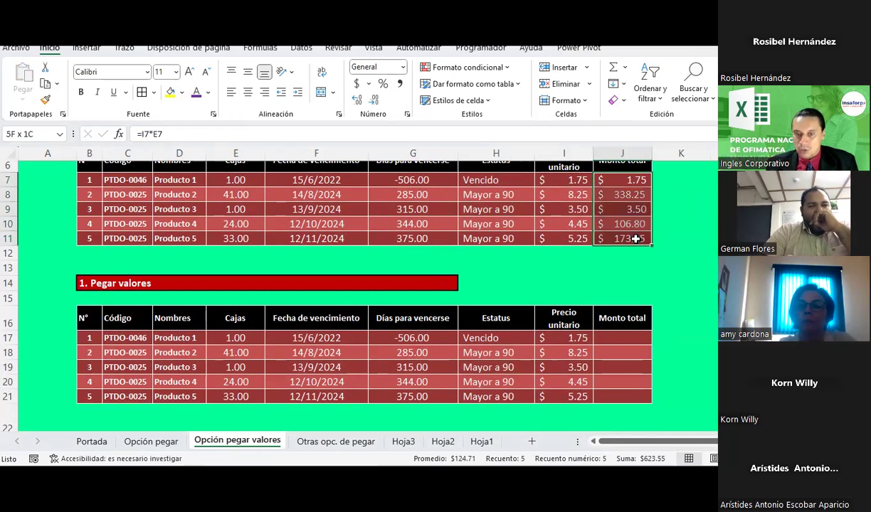
{"action": "key", "text": "ctrl+c"}
{"action": "left_click", "coordinate": [609, 334]}
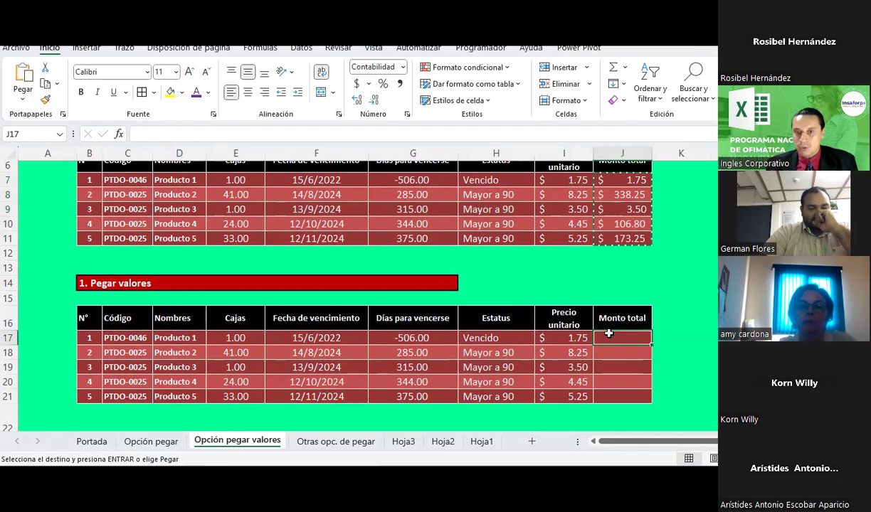
- Paste the copied amounts into J17:J21 as plain values using Pegar valores > Valores
{"action": "right_click", "coordinate": [610, 335]}
{"action": "left_click", "coordinate": [667, 163]}
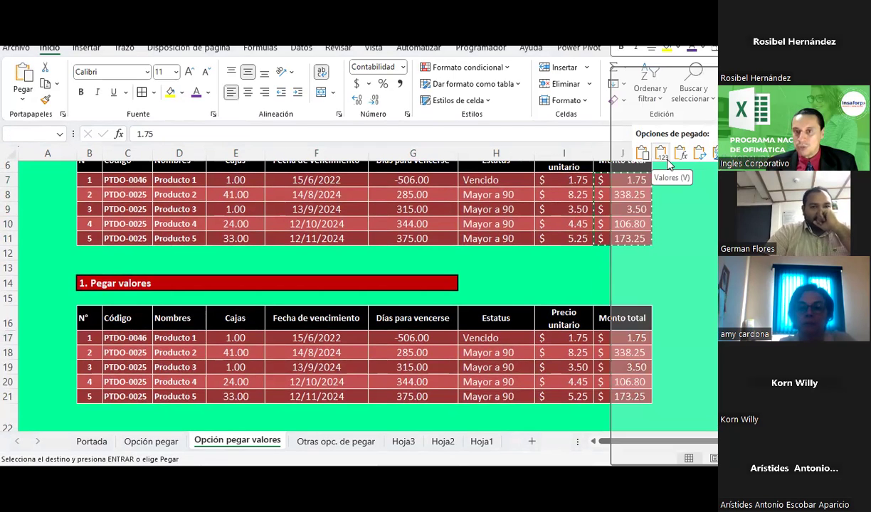
{"action": "left_click", "coordinate": [23, 100]}
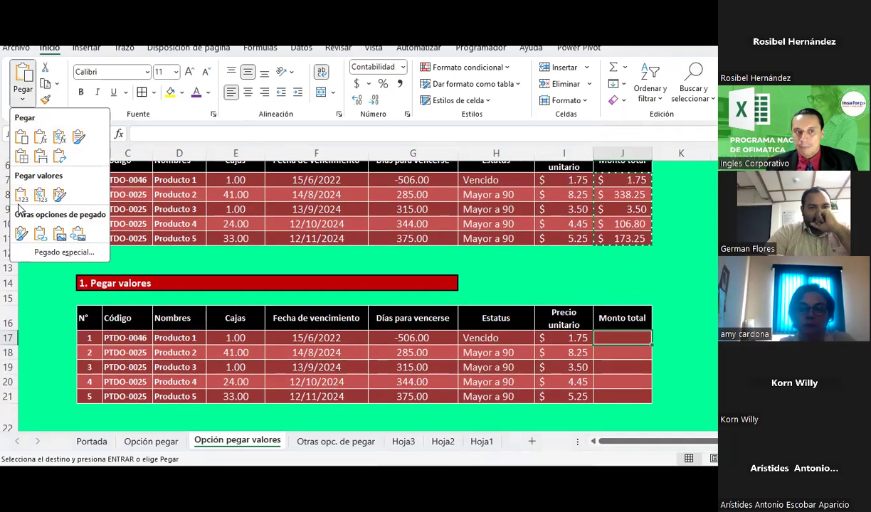
{"action": "left_click", "coordinate": [21, 195]}
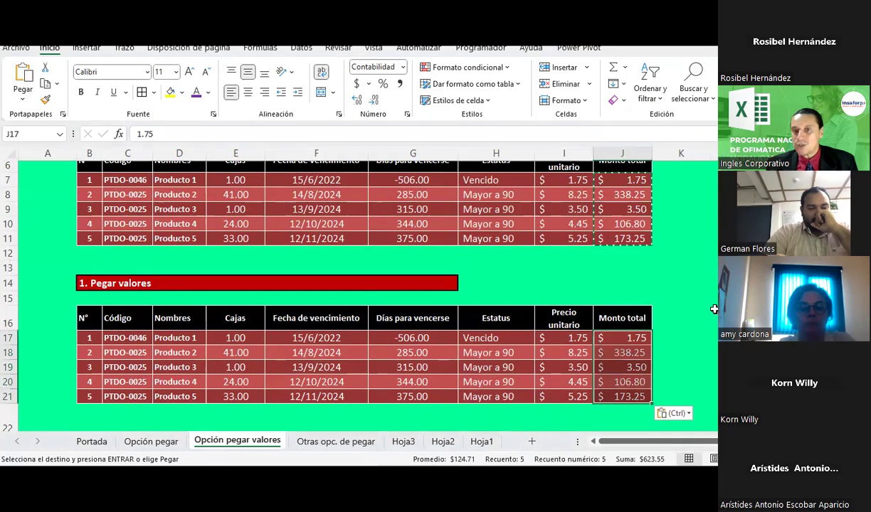
- Check that J17:J21 hold plain values, 1.75 through 173.25, rather than formulas
{"action": "scroll", "coordinate": [714, 309], "scroll_direction": "down", "scroll_amount": 1}
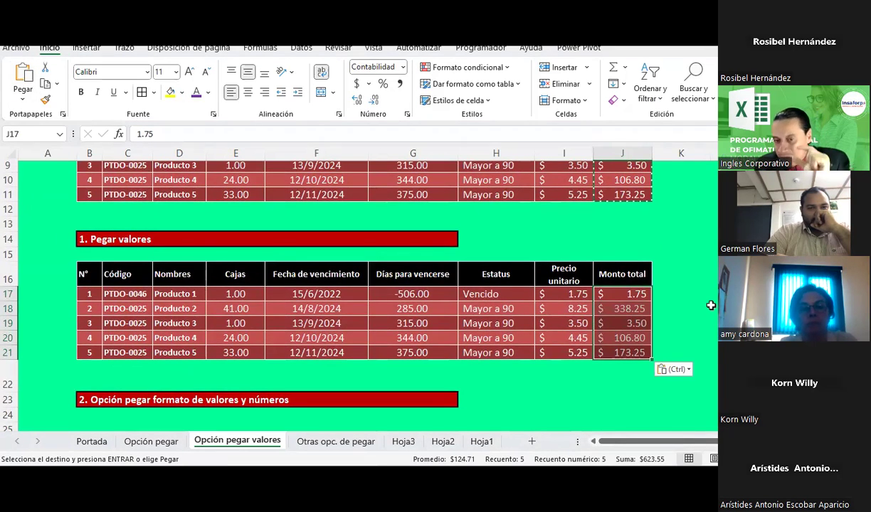
{"action": "left_click", "coordinate": [685, 294]}
{"action": "left_click", "coordinate": [611, 292]}
{"action": "left_click", "coordinate": [606, 308]}
{"action": "left_click", "coordinate": [607, 323]}
{"action": "left_click", "coordinate": [610, 338]}
{"action": "left_click", "coordinate": [616, 353]}
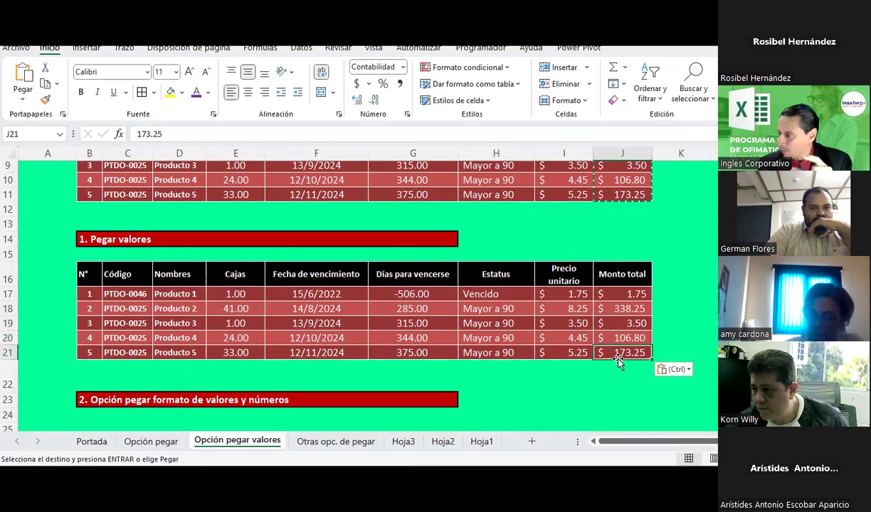
{"action": "left_click_drag", "start_coordinate": [617, 294], "coordinate": [619, 323]}
{"action": "left_click", "coordinate": [624, 311]}
{"action": "left_click", "coordinate": [630, 325]}
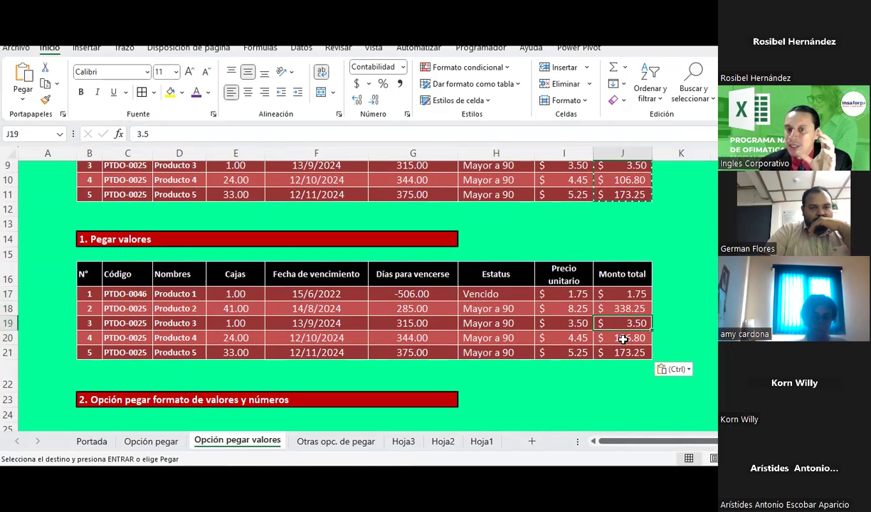
{"action": "left_click", "coordinate": [618, 338]}
{"action": "left_click", "coordinate": [617, 353]}
{"action": "left_click_drag", "start_coordinate": [607, 291], "coordinate": [619, 349]}
- Compare against the values in L7:L11 beside the source table and recheck each J17:J21 amount
{"action": "scroll", "coordinate": [622, 309], "scroll_direction": "up", "scroll_amount": 2}
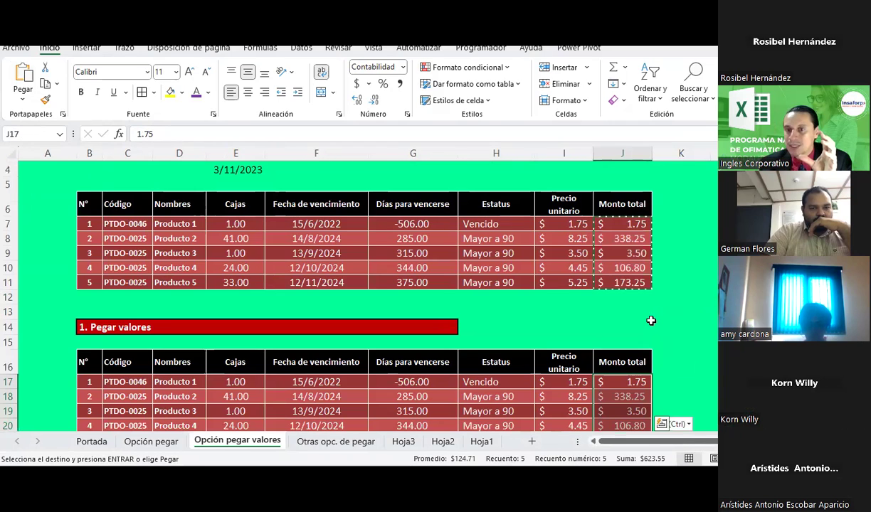
{"action": "left_click", "coordinate": [713, 224]}
{"action": "left_click_drag", "start_coordinate": [713, 223], "coordinate": [714, 282]}
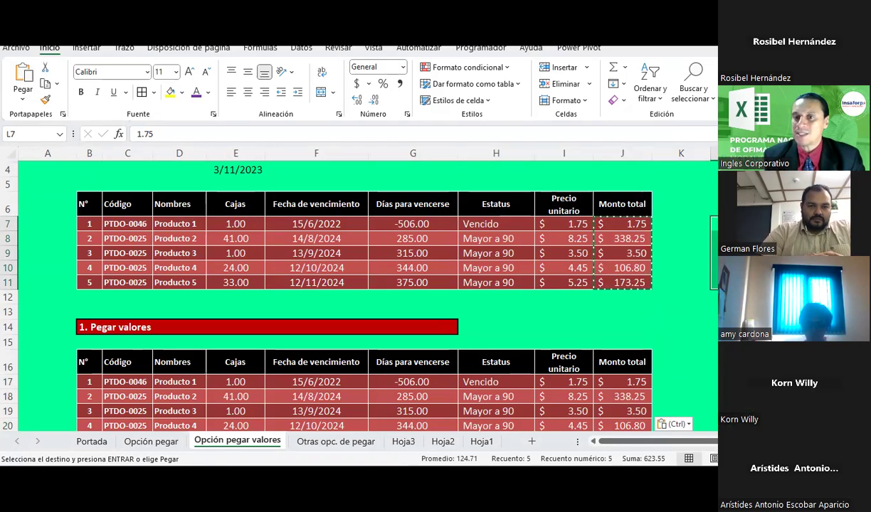
{"action": "scroll", "coordinate": [644, 283], "scroll_direction": "down", "scroll_amount": 2}
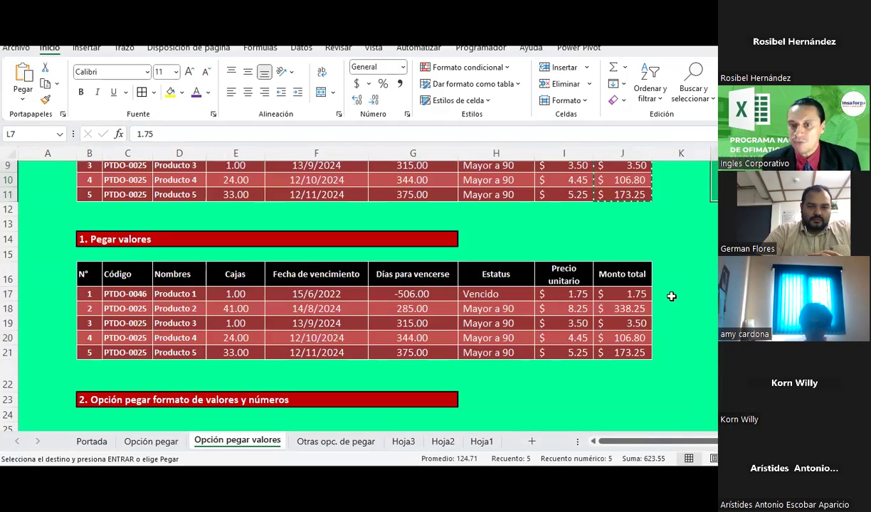
{"action": "left_click", "coordinate": [632, 309]}
{"action": "left_click", "coordinate": [628, 322]}
{"action": "left_click", "coordinate": [624, 339]}
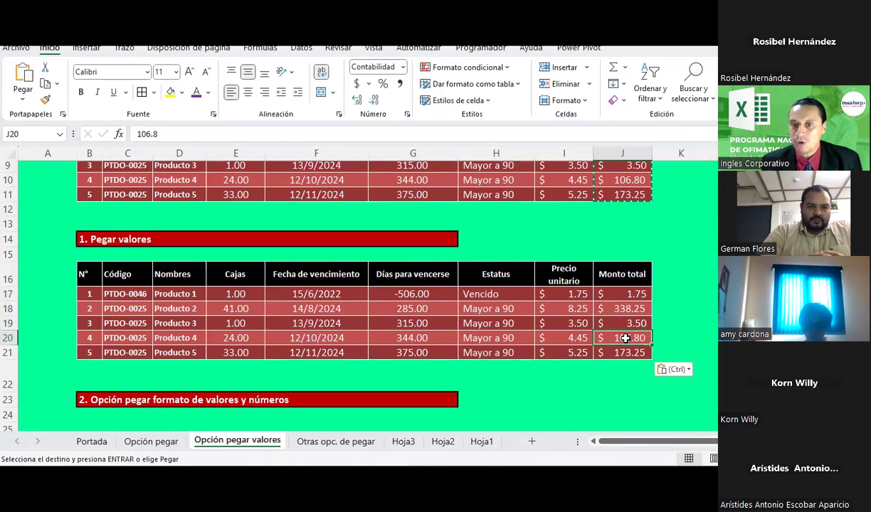
{"action": "left_click", "coordinate": [616, 290]}
{"action": "left_click", "coordinate": [623, 309]}
{"action": "left_click", "coordinate": [622, 338]}
{"action": "left_click", "coordinate": [621, 351]}
{"action": "left_click", "coordinate": [612, 321]}
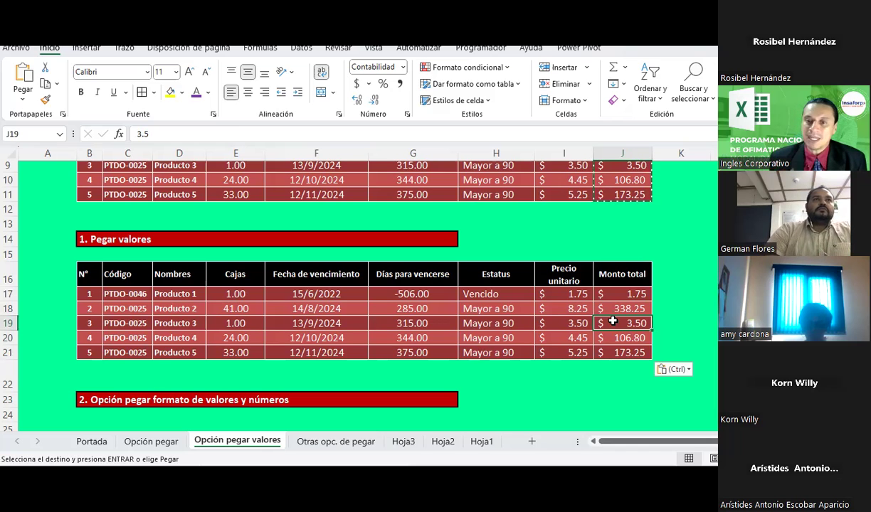
{"action": "left_click", "coordinate": [625, 308]}
{"action": "left_click", "coordinate": [627, 294]}
{"action": "left_click", "coordinate": [615, 338]}
{"action": "left_click", "coordinate": [616, 352]}
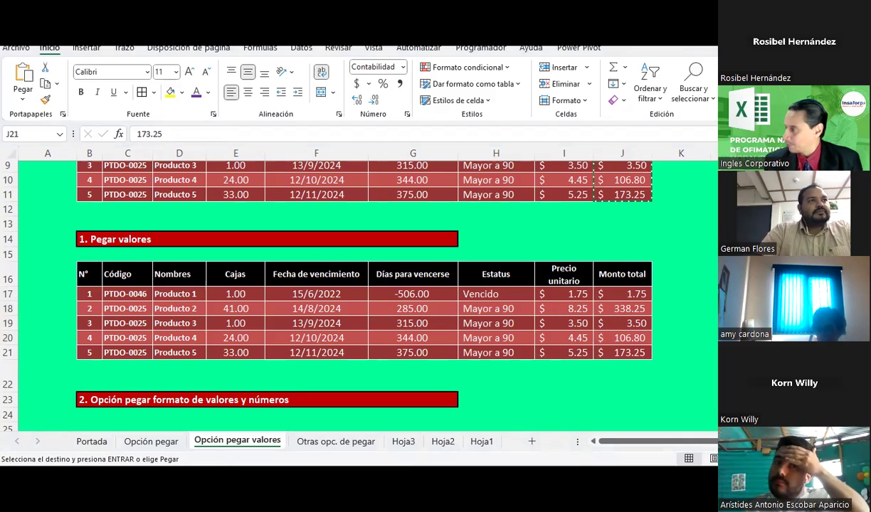
- Cancel the pending copy with Escape and review the completed '1. Pegar valores' table
{"action": "key", "text": "ctrl+v"}
{"action": "left_click", "coordinate": [633, 293]}
{"action": "key", "text": "Escape"}
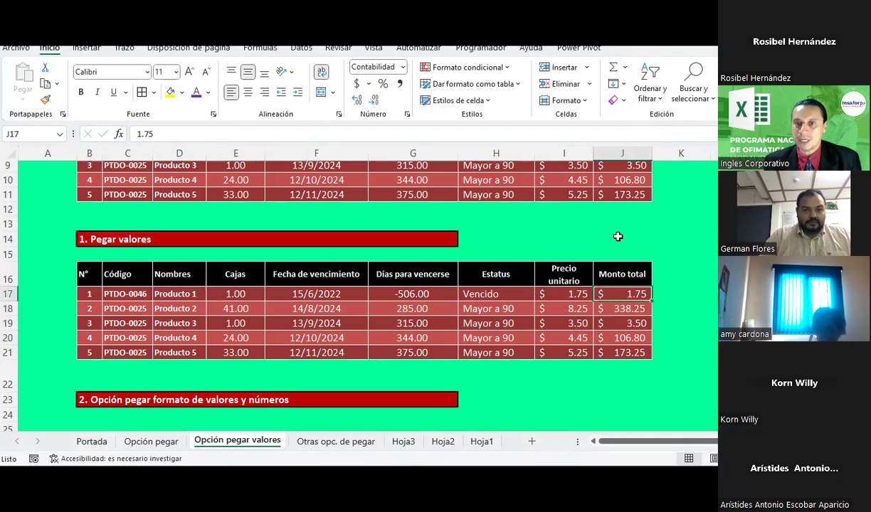
{"action": "scroll", "coordinate": [651, 235], "scroll_direction": "down", "scroll_amount": 1}
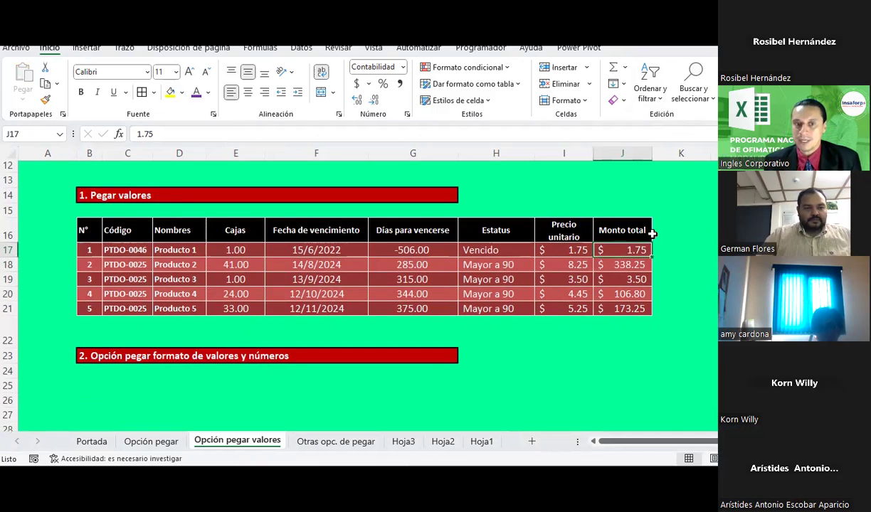
{"action": "scroll", "coordinate": [652, 235], "scroll_direction": "down", "scroll_amount": 3}
{"action": "scroll", "coordinate": [651, 235], "scroll_direction": "up", "scroll_amount": 2}
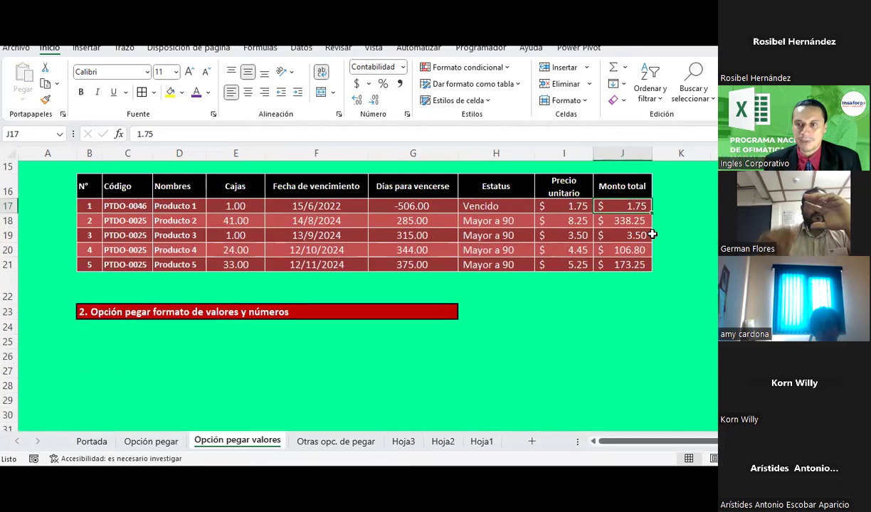
{"action": "scroll", "coordinate": [651, 234], "scroll_direction": "down", "scroll_amount": 2}
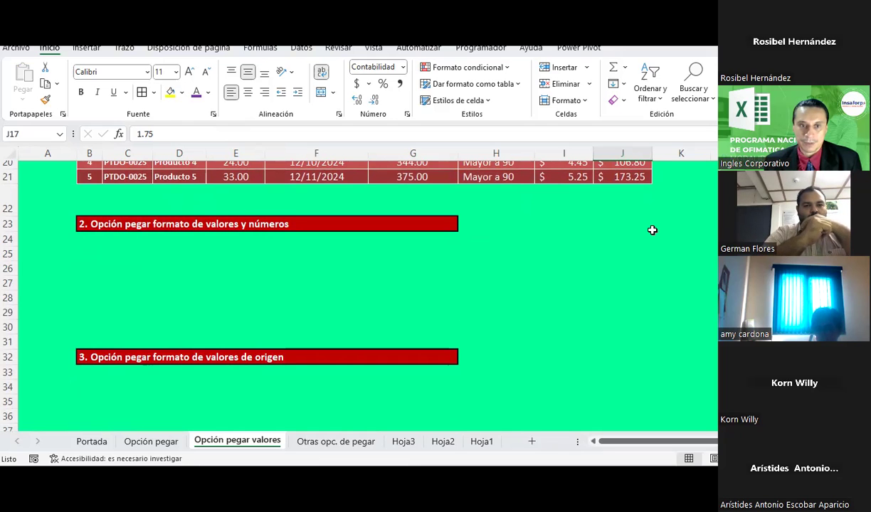
{"action": "scroll", "coordinate": [652, 230], "scroll_direction": "up", "scroll_amount": 3}
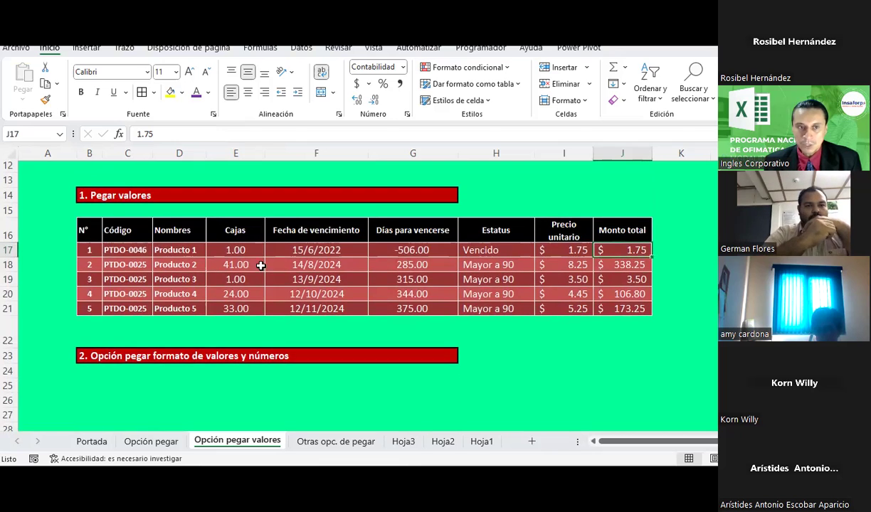
- Copy the whole source product table (Tabla origen)
{"action": "left_click_drag", "start_coordinate": [89, 232], "coordinate": [200, 247]}
{"action": "scroll", "coordinate": [200, 247], "scroll_direction": "up", "scroll_amount": 4}
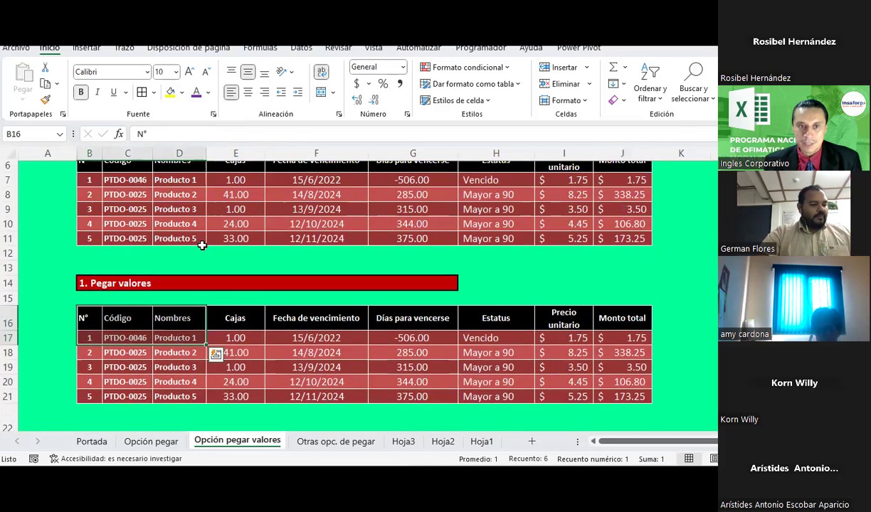
{"action": "left_click_drag", "start_coordinate": [89, 249], "coordinate": [603, 334]}
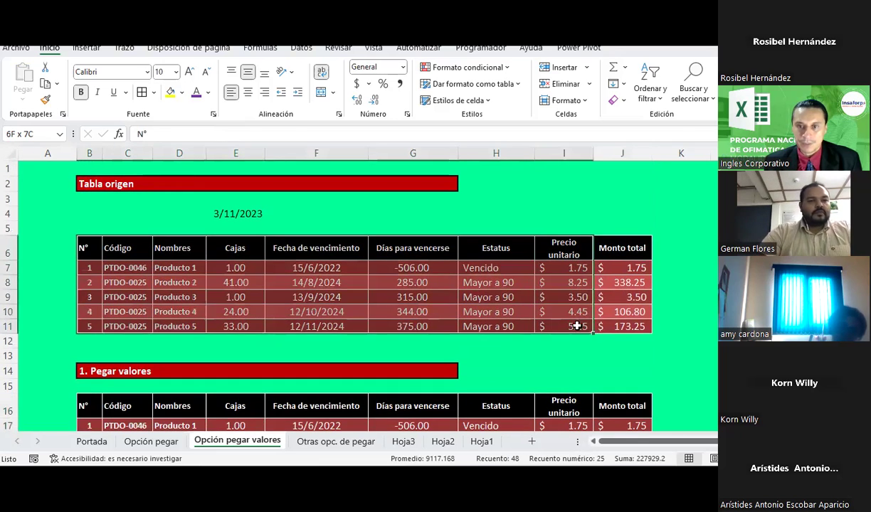
{"action": "key", "text": "ctrl+c"}
- Paste the table under section 2 with Formato de valores y números
{"action": "scroll", "coordinate": [537, 302], "scroll_direction": "down", "scroll_amount": 6}
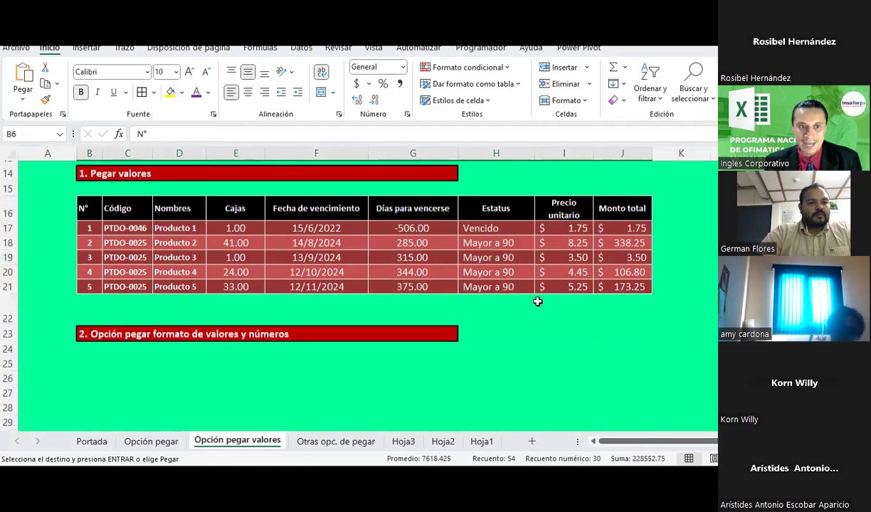
{"action": "scroll", "coordinate": [537, 302], "scroll_direction": "down", "scroll_amount": 1}
{"action": "left_click", "coordinate": [84, 250]}
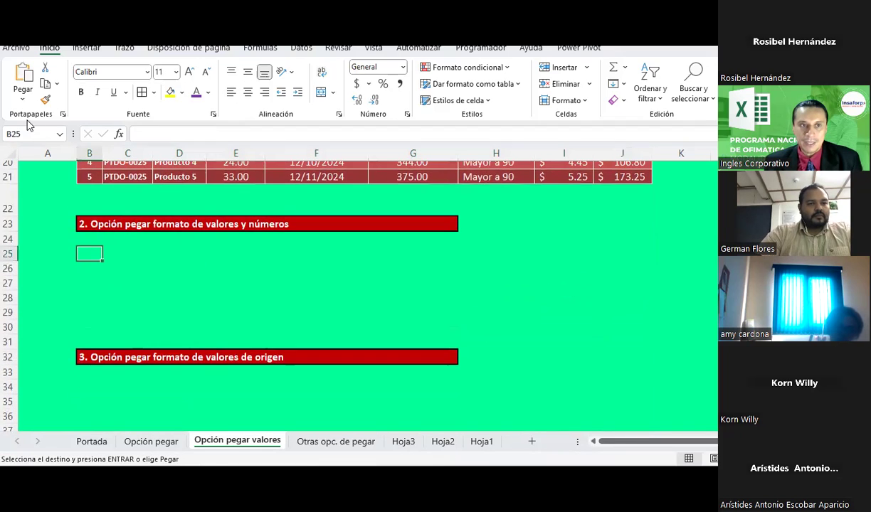
{"action": "left_click", "coordinate": [23, 99]}
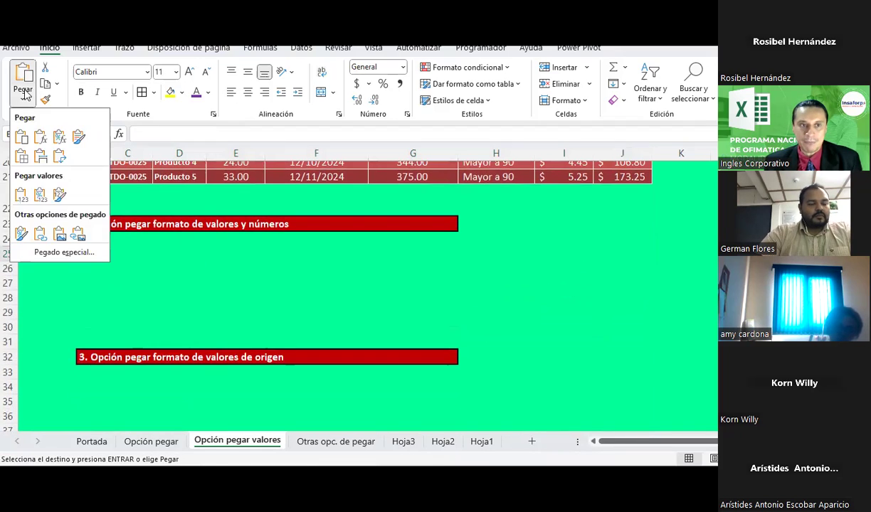
{"action": "left_click", "coordinate": [41, 202]}
{"action": "left_click", "coordinate": [171, 285]}
- Verify the pasted Estatus, unit prices and Monto total amounts in section 2
{"action": "left_click_drag", "start_coordinate": [91, 258], "coordinate": [624, 326]}
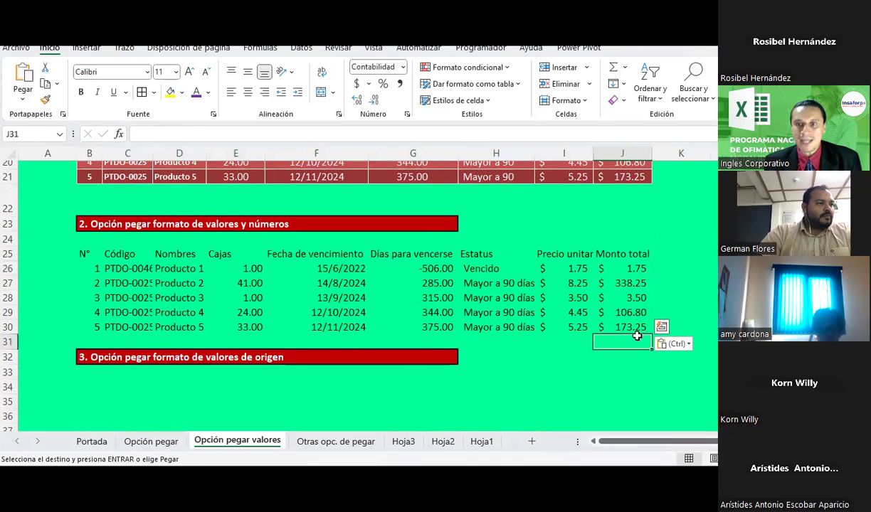
{"action": "left_click", "coordinate": [496, 313]}
{"action": "left_click", "coordinate": [448, 269]}
{"action": "left_click", "coordinate": [566, 269]}
{"action": "left_click", "coordinate": [566, 283]}
{"action": "left_click", "coordinate": [568, 297]}
{"action": "left_click", "coordinate": [568, 312]}
{"action": "left_click", "coordinate": [573, 326]}
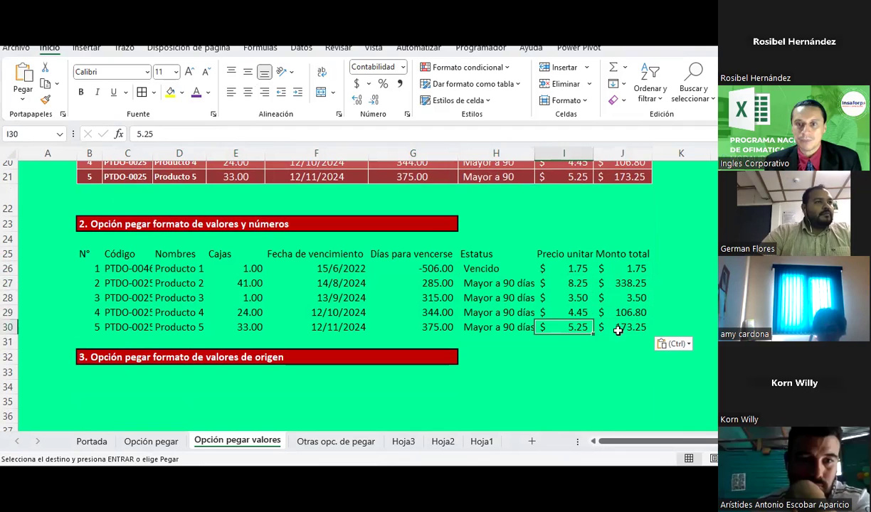
{"action": "left_click", "coordinate": [614, 313]}
- Center the pasted section 2 table and confirm Cajas, expiry dates and Monto total values
{"action": "left_click_drag", "start_coordinate": [82, 254], "coordinate": [630, 328]}
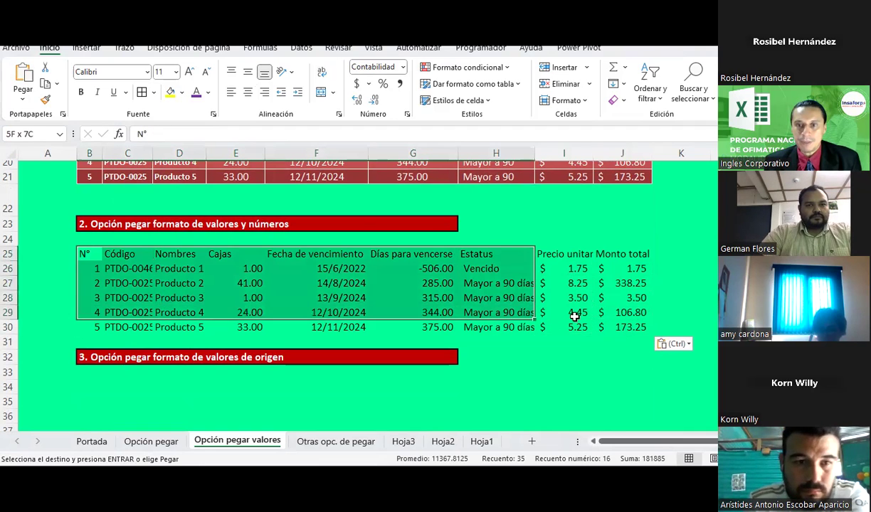
{"action": "left_click", "coordinate": [247, 93]}
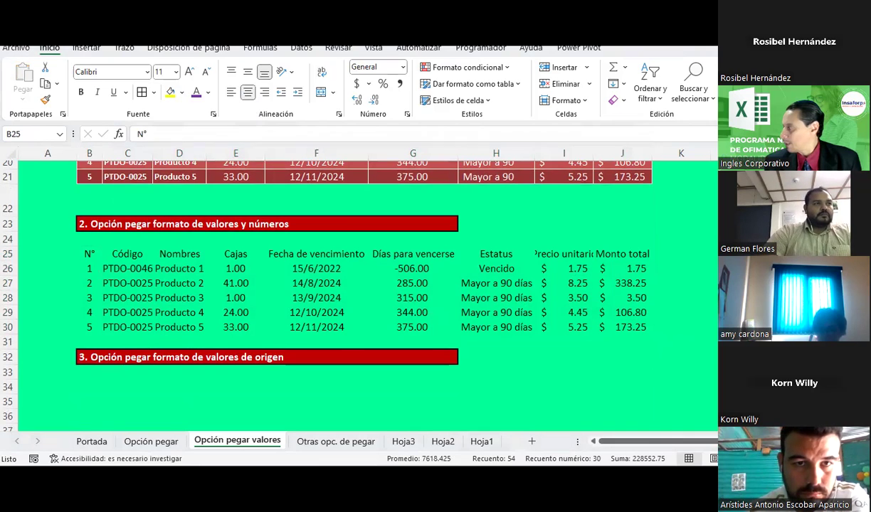
{"action": "left_click", "coordinate": [233, 284]}
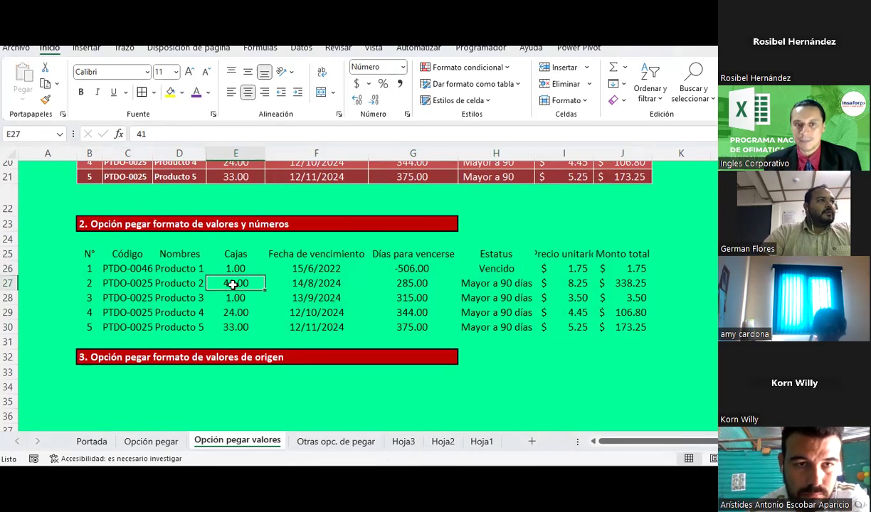
{"action": "left_click", "coordinate": [340, 270]}
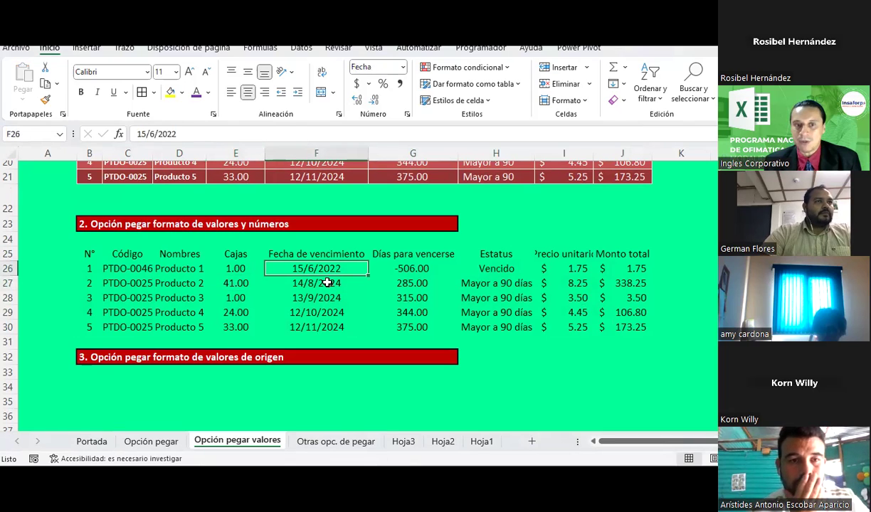
{"action": "left_click", "coordinate": [332, 284]}
{"action": "left_click", "coordinate": [321, 310]}
{"action": "left_click", "coordinate": [301, 272]}
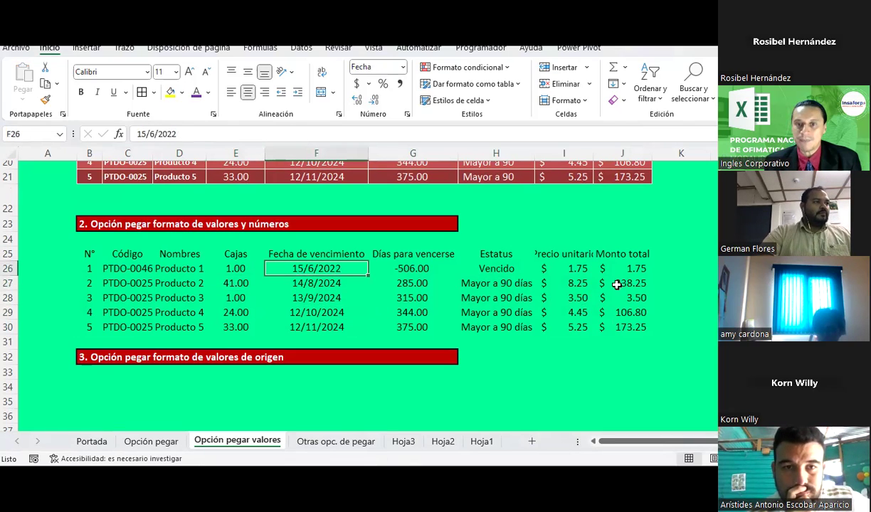
{"action": "left_click", "coordinate": [636, 272]}
{"action": "left_click", "coordinate": [632, 285]}
{"action": "left_click", "coordinate": [633, 307]}
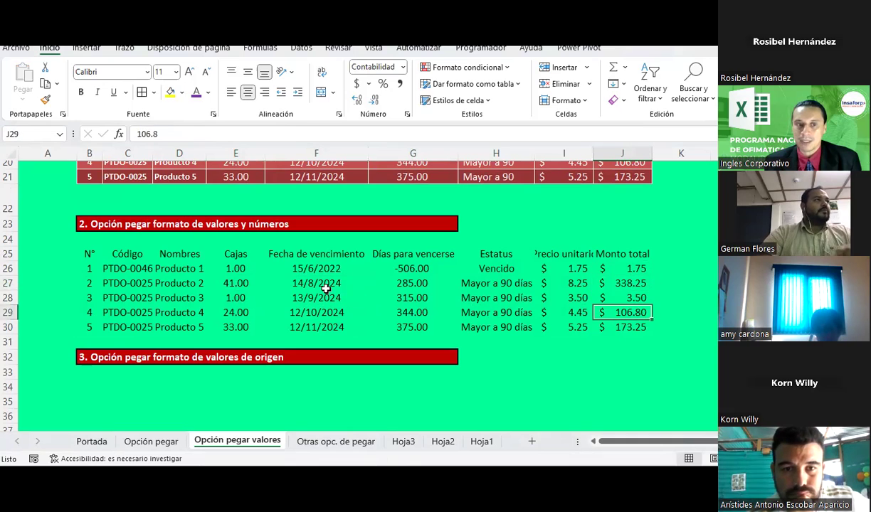
- Copy the original product table again
{"action": "scroll", "coordinate": [326, 289], "scroll_direction": "up", "scroll_amount": 2}
{"action": "left_click_drag", "start_coordinate": [85, 186], "coordinate": [630, 258]}
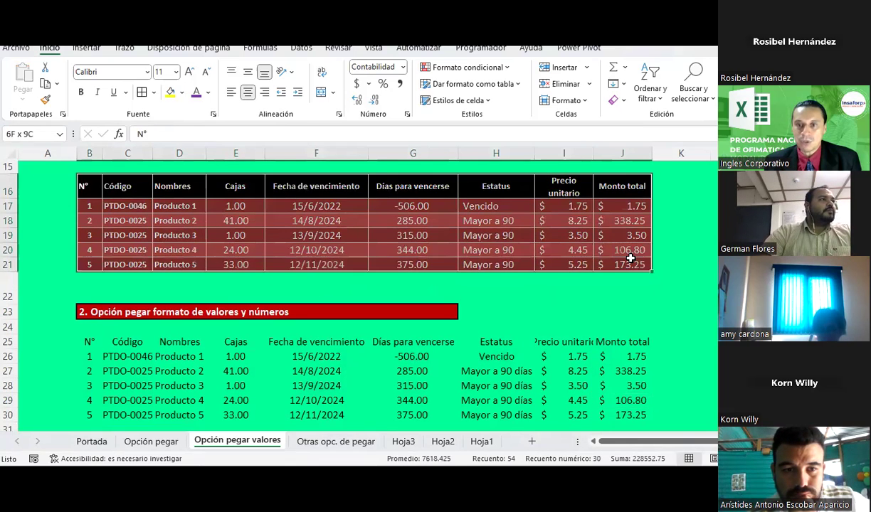
{"action": "key", "text": "ctrl+c"}
{"action": "scroll", "coordinate": [26, 221], "scroll_direction": "down", "scroll_amount": 3}
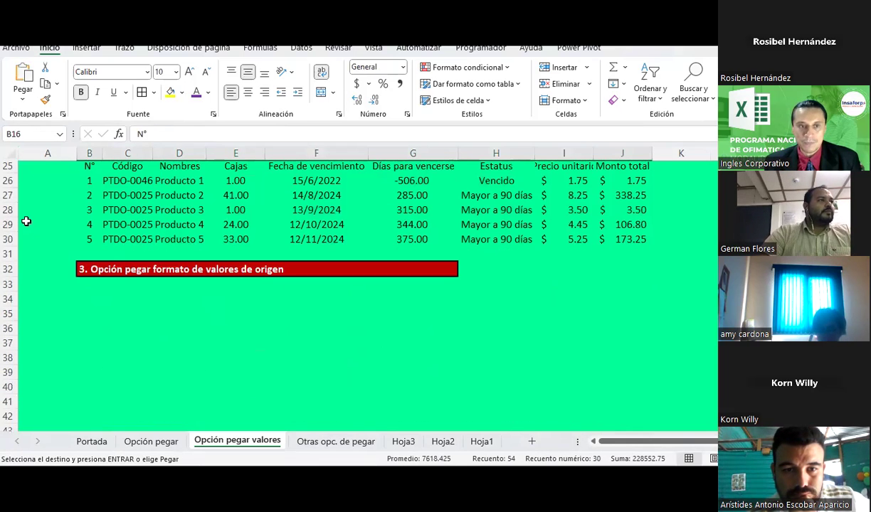
- Paste the table at B34 with Formato de valores y origen, keeping the dark-red formatting
{"action": "left_click", "coordinate": [89, 299]}
{"action": "left_click", "coordinate": [23, 91]}
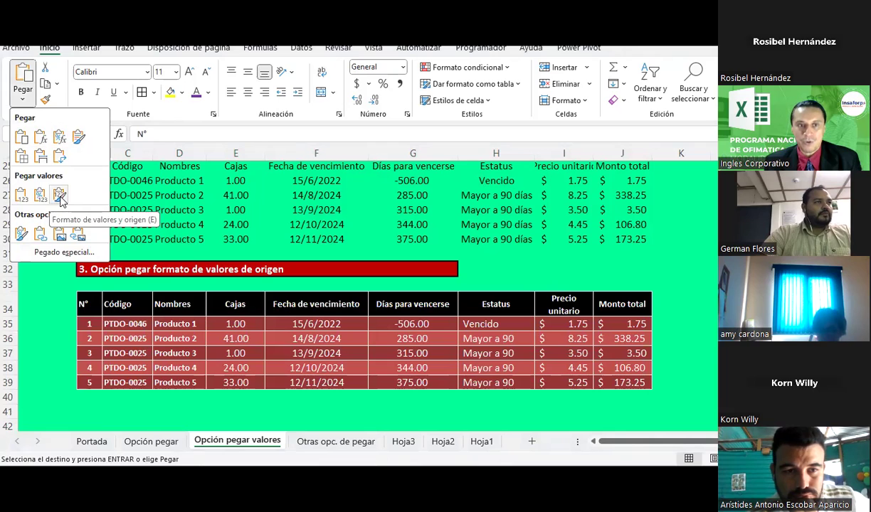
{"action": "left_click", "coordinate": [61, 196]}
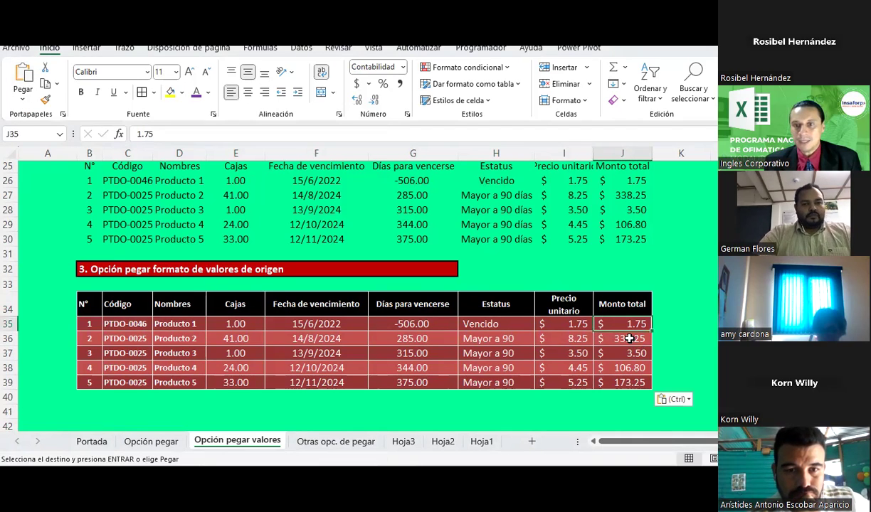
{"action": "left_click", "coordinate": [629, 339]}
- Clear the copy marquee and reselect the original product table B16:J21
{"action": "scroll", "coordinate": [604, 263], "scroll_direction": "up", "scroll_amount": 1}
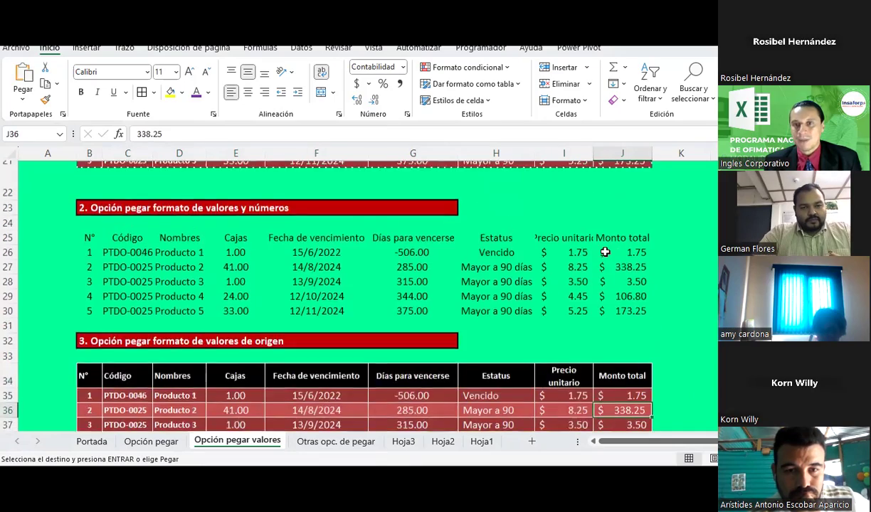
{"action": "scroll", "coordinate": [608, 249], "scroll_direction": "up", "scroll_amount": 3}
{"action": "scroll", "coordinate": [619, 248], "scroll_direction": "down", "scroll_amount": 5}
{"action": "key", "text": "Escape"}
{"action": "left_click", "coordinate": [619, 247]}
{"action": "scroll", "coordinate": [616, 249], "scroll_direction": "up", "scroll_amount": 2}
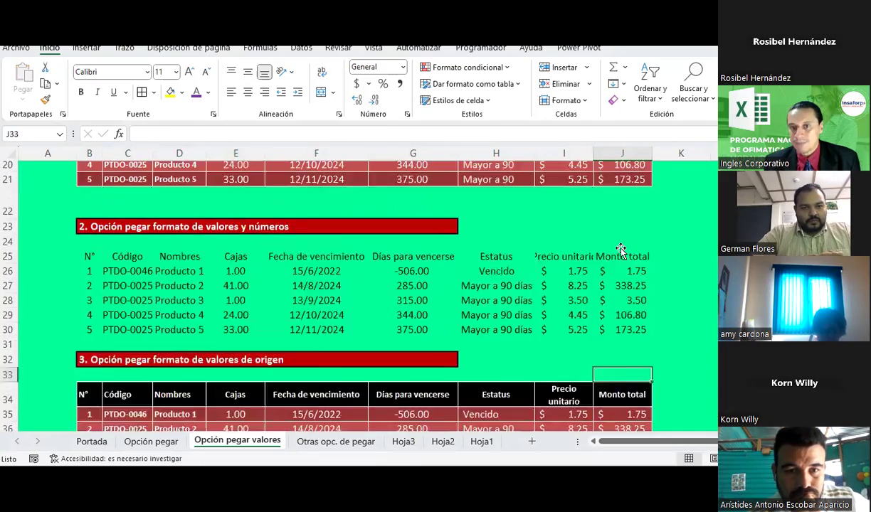
{"action": "scroll", "coordinate": [612, 249], "scroll_direction": "up", "scroll_amount": 2}
{"action": "scroll", "coordinate": [609, 251], "scroll_direction": "up", "scroll_amount": 1}
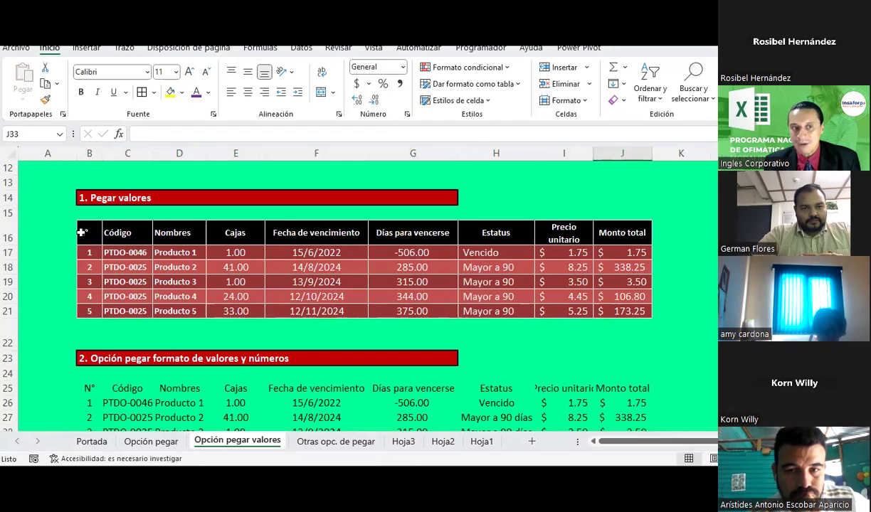
{"action": "left_click_drag", "start_coordinate": [82, 233], "coordinate": [618, 309]}
- Copy the product table and paste it at B41 as plain values only
{"action": "key", "text": "ctrl+c"}
{"action": "scroll", "coordinate": [616, 298], "scroll_direction": "down", "scroll_amount": 5}
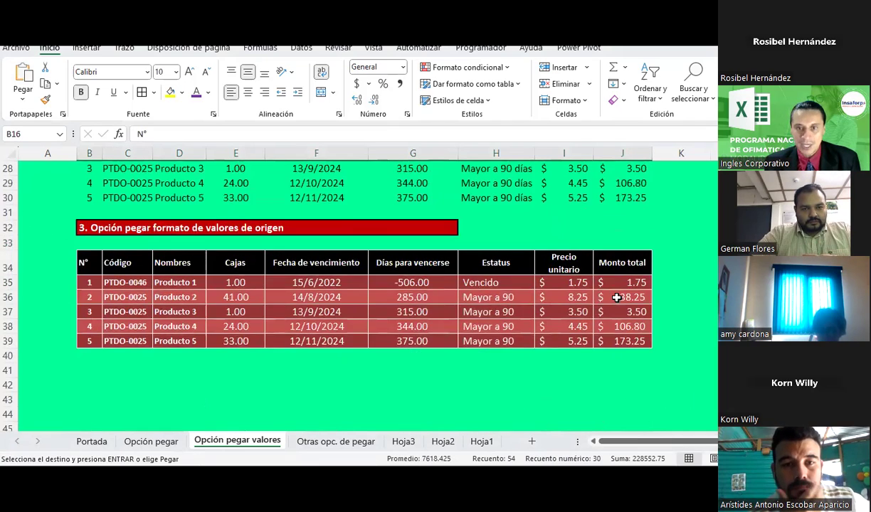
{"action": "scroll", "coordinate": [616, 298], "scroll_direction": "down", "scroll_amount": 2}
{"action": "left_click", "coordinate": [87, 284]}
{"action": "left_click", "coordinate": [22, 99]}
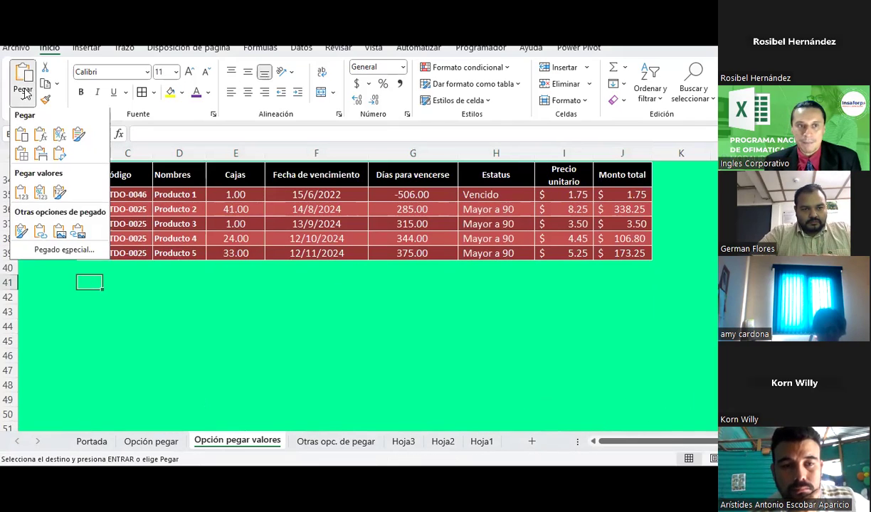
{"action": "left_click", "coordinate": [22, 195]}
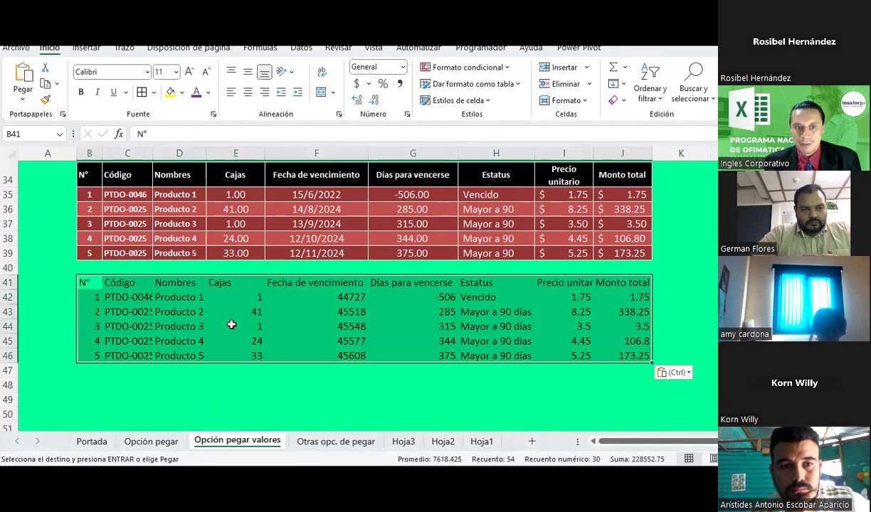
- Inspect the pasted dates shown as serial numbers like 44727 and the unformatted unit prices
{"action": "left_click_drag", "start_coordinate": [345, 297], "coordinate": [350, 358]}
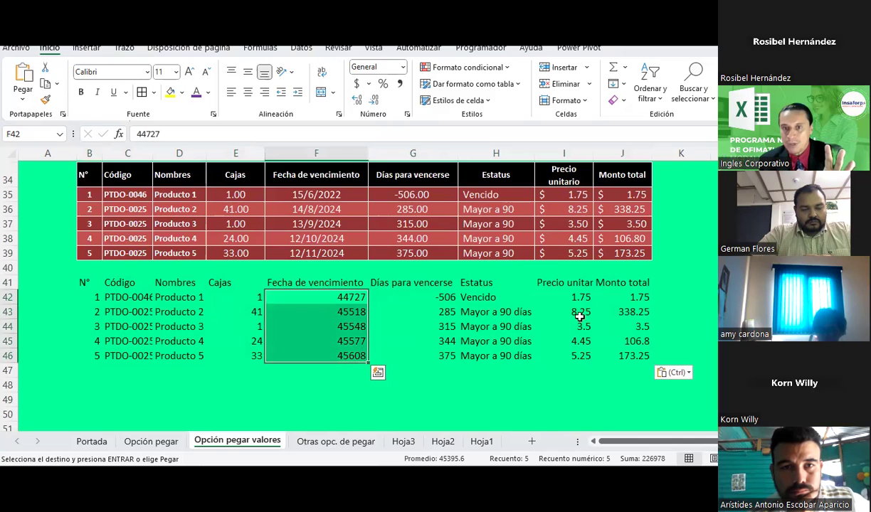
{"action": "left_click_drag", "start_coordinate": [579, 298], "coordinate": [581, 355]}
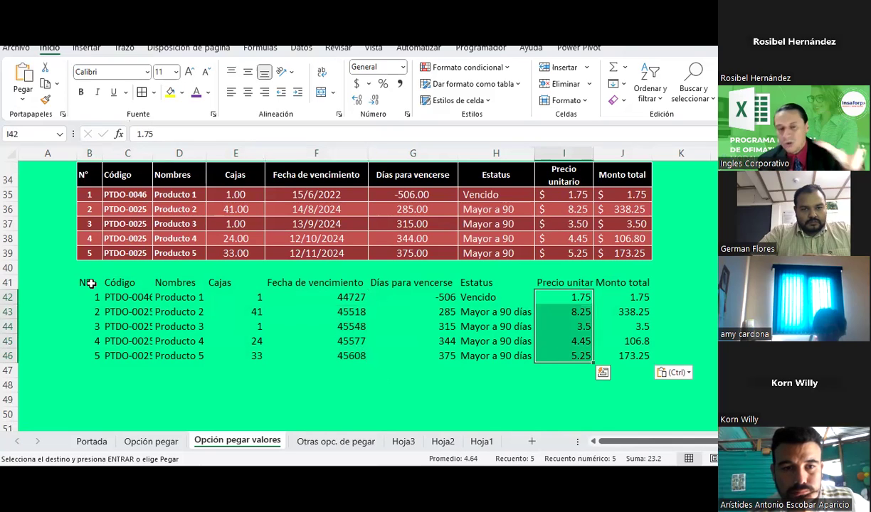
{"action": "left_click", "coordinate": [641, 298]}
{"action": "scroll", "coordinate": [535, 295], "scroll_direction": "up", "scroll_amount": 1}
{"action": "scroll", "coordinate": [103, 264], "scroll_direction": "up", "scroll_amount": 1}
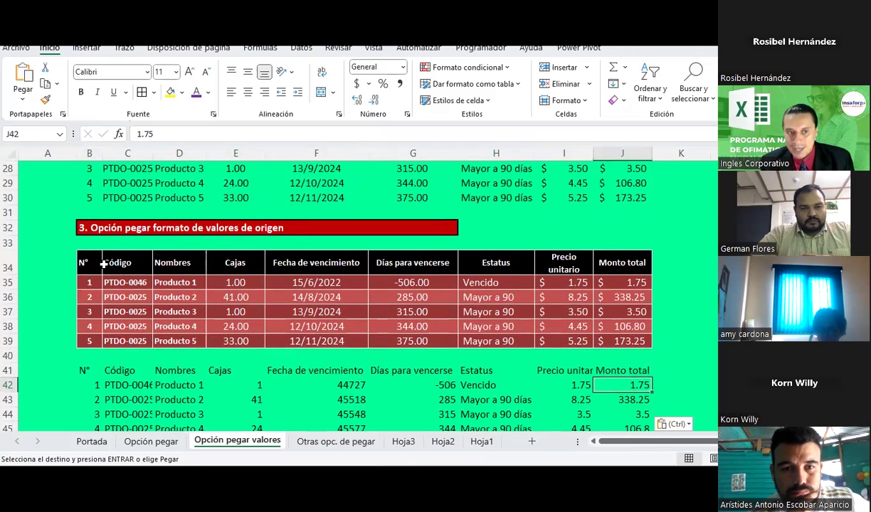
{"action": "left_click_drag", "start_coordinate": [86, 266], "coordinate": [622, 341]}
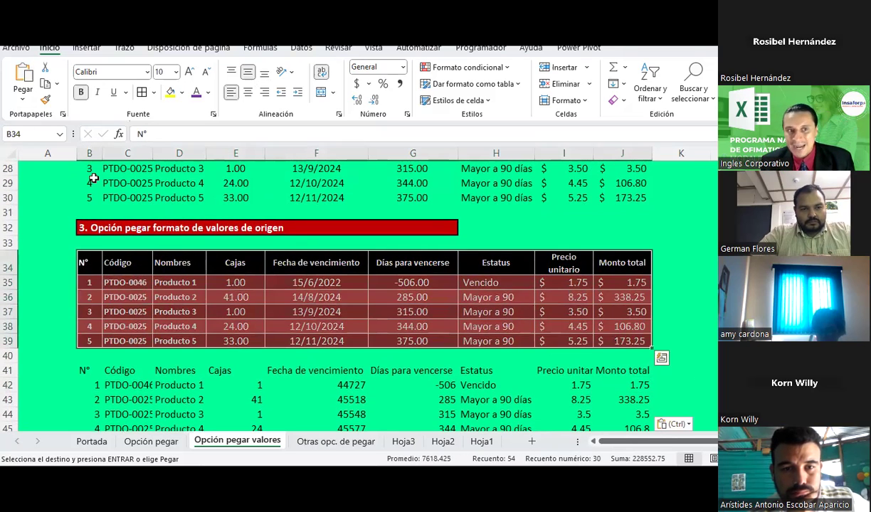
{"action": "left_click", "coordinate": [27, 102]}
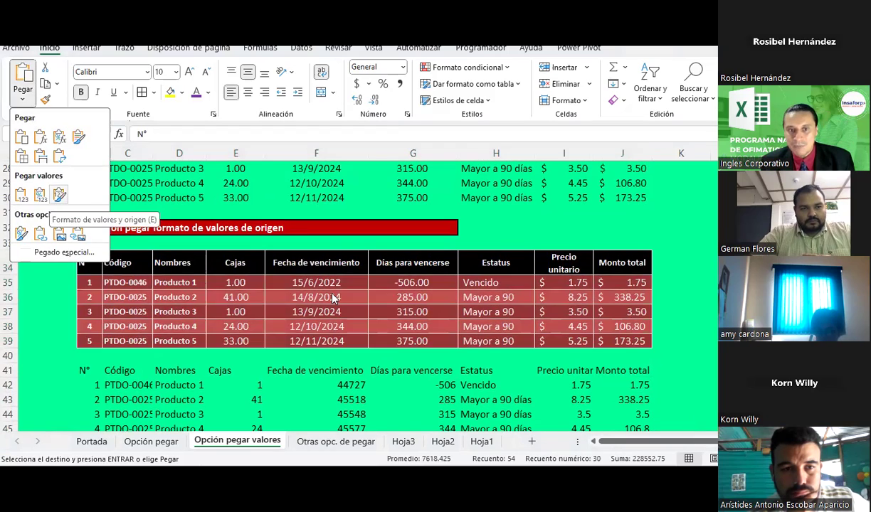
{"action": "left_click", "coordinate": [63, 197]}
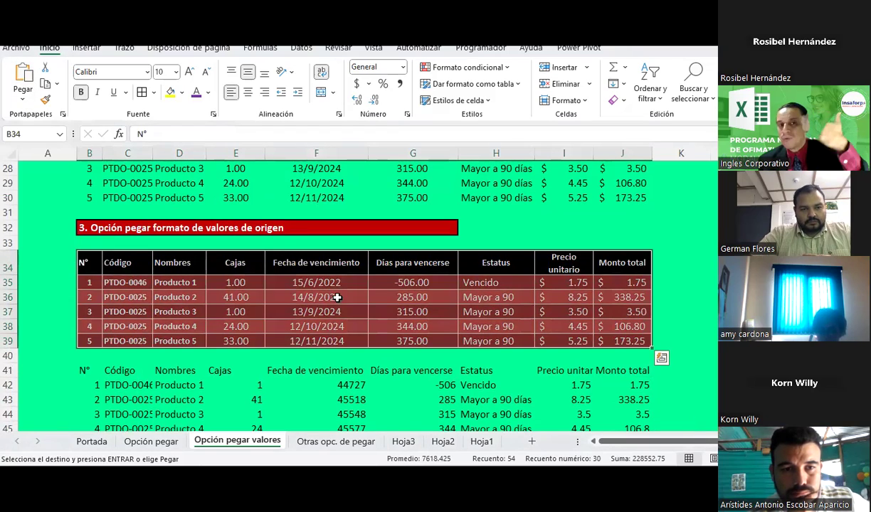
{"action": "scroll", "coordinate": [342, 295], "scroll_direction": "up", "scroll_amount": 5}
{"action": "scroll", "coordinate": [350, 294], "scroll_direction": "down", "scroll_amount": 4}
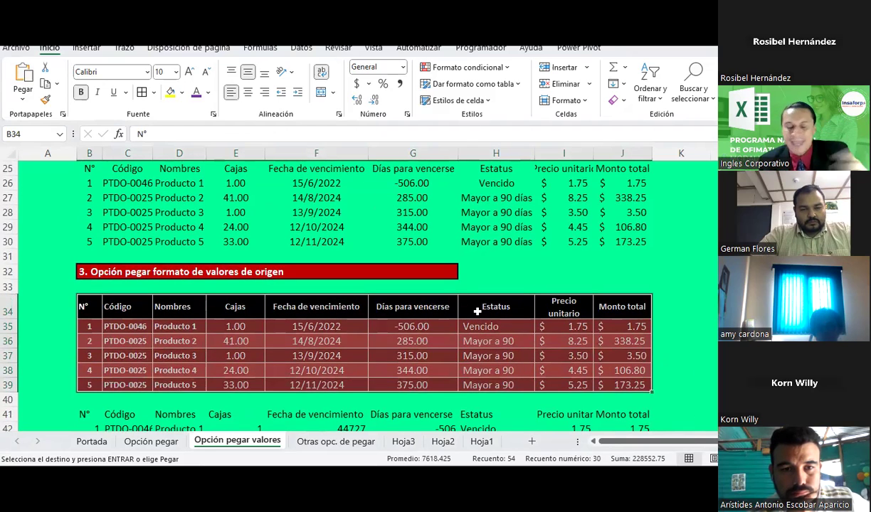
{"action": "left_click", "coordinate": [616, 328]}
{"action": "left_click", "coordinate": [618, 341]}
{"action": "left_click", "coordinate": [618, 356]}
{"action": "left_click", "coordinate": [619, 370]}
{"action": "left_click", "coordinate": [618, 356]}
{"action": "left_click", "coordinate": [618, 370]}
{"action": "left_click", "coordinate": [609, 328]}
{"action": "scroll", "coordinate": [609, 329], "scroll_direction": "down", "scroll_amount": 2}
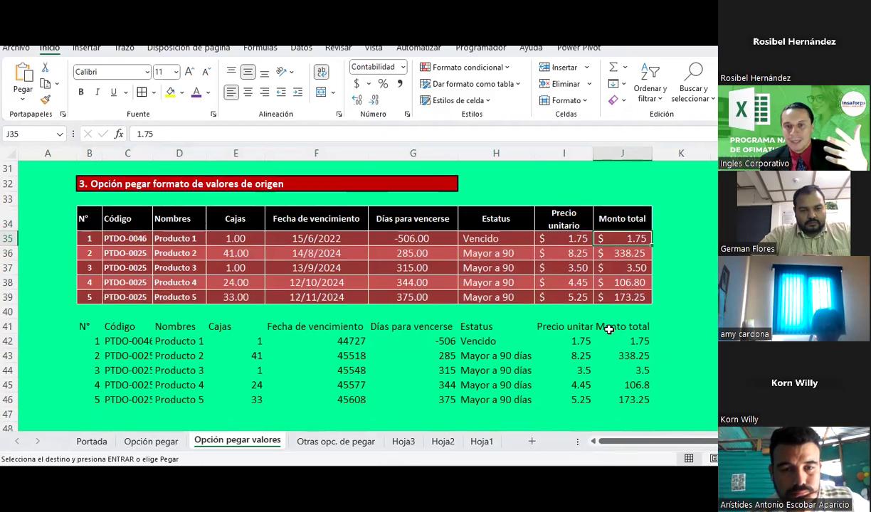
{"action": "scroll", "coordinate": [582, 303], "scroll_direction": "up", "scroll_amount": 4}
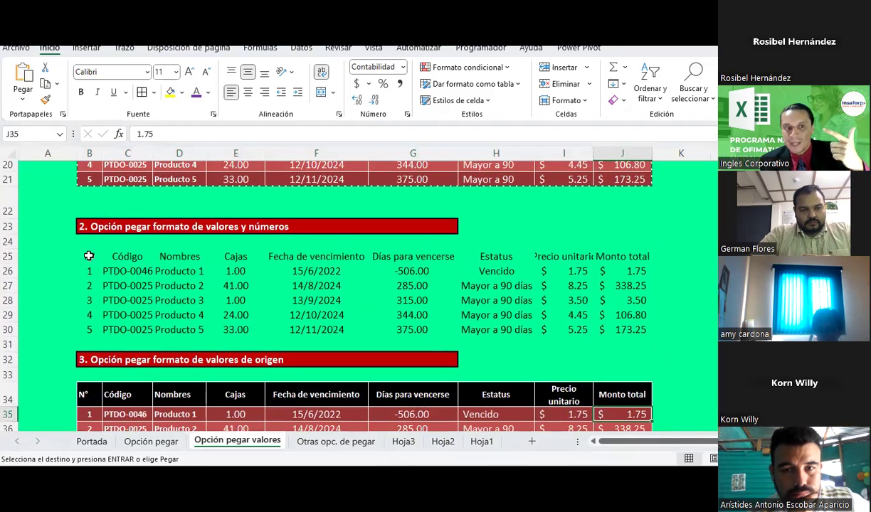
{"action": "left_click_drag", "start_coordinate": [89, 256], "coordinate": [569, 316]}
{"action": "left_click", "coordinate": [20, 100]}
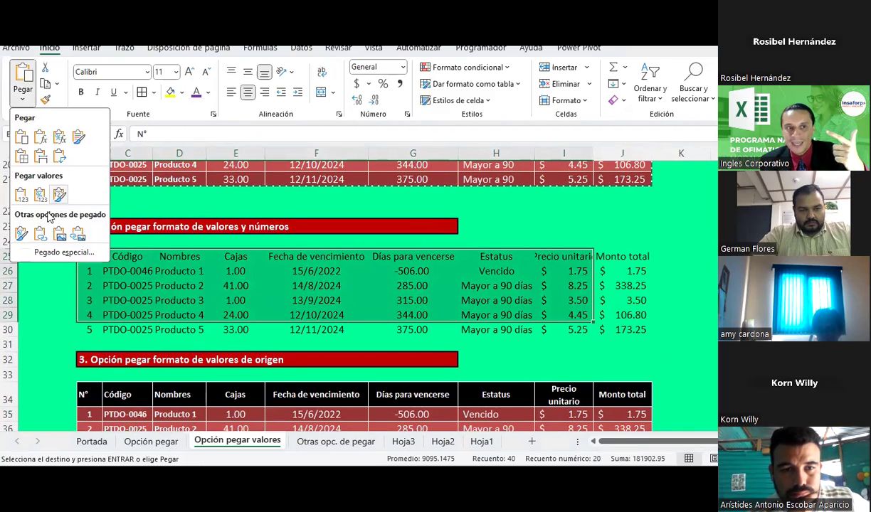
{"action": "left_click", "coordinate": [41, 196]}
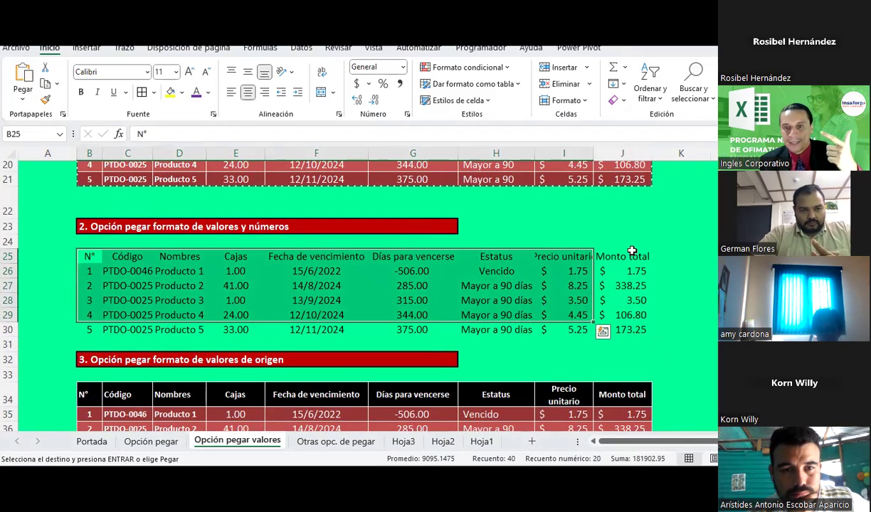
{"action": "left_click", "coordinate": [632, 253]}
{"action": "left_click", "coordinate": [634, 271]}
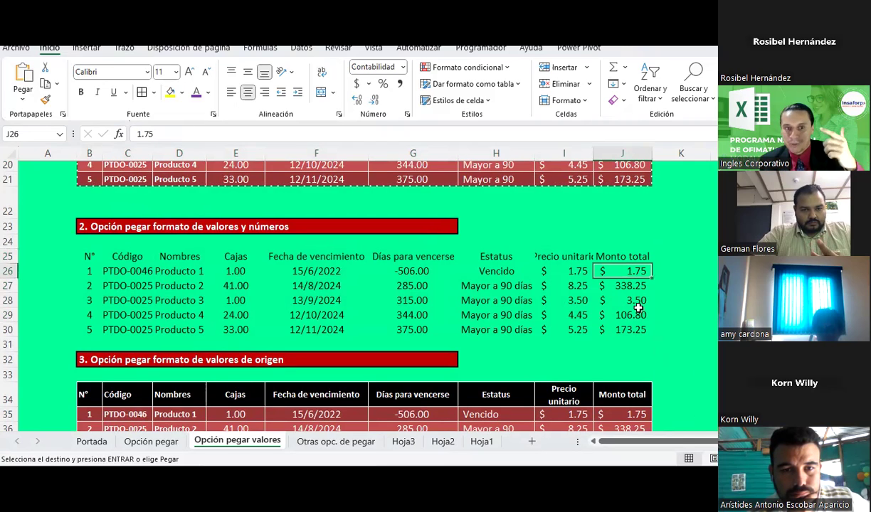
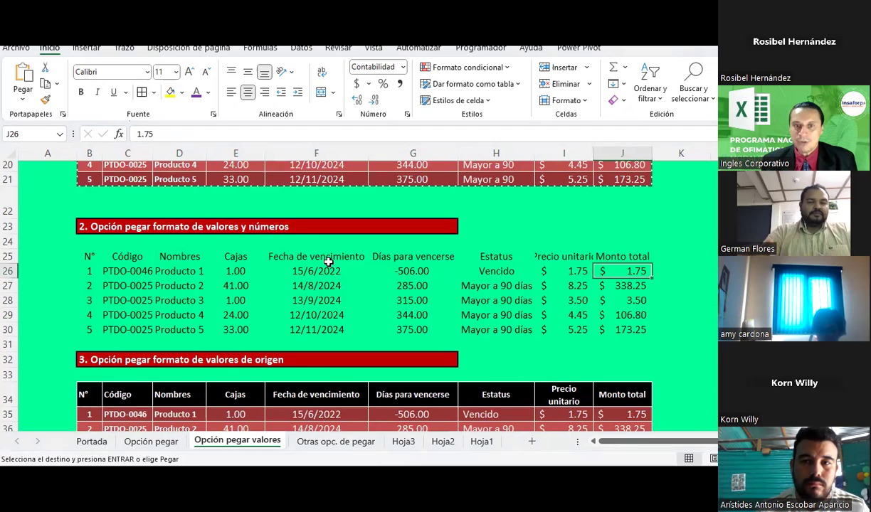
- Paste the copied values over the section 2 table B25:J30 and check the 338.25 Monto total
{"action": "scroll", "coordinate": [331, 258], "scroll_direction": "up", "scroll_amount": 2}
{"action": "left_click", "coordinate": [23, 98]}
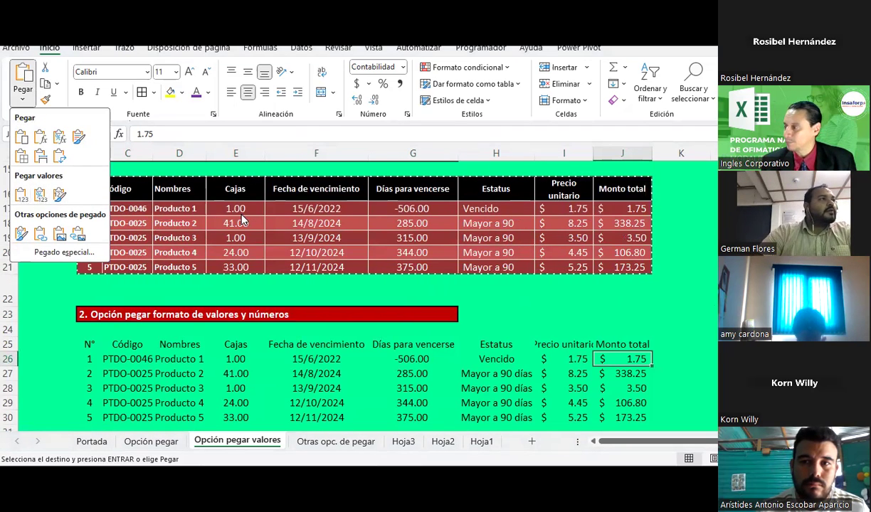
{"action": "key", "text": "Escape"}
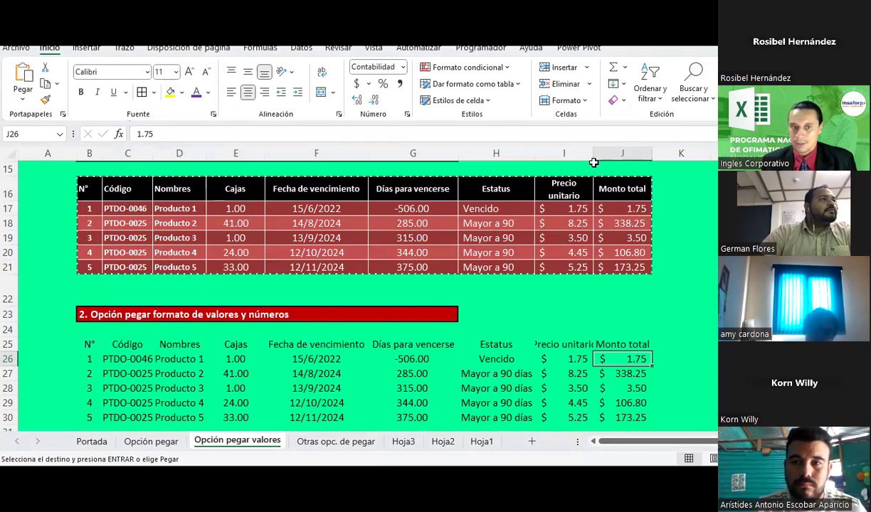
{"action": "scroll", "coordinate": [495, 256], "scroll_direction": "down", "scroll_amount": 2}
{"action": "left_click_drag", "start_coordinate": [89, 260], "coordinate": [618, 328]}
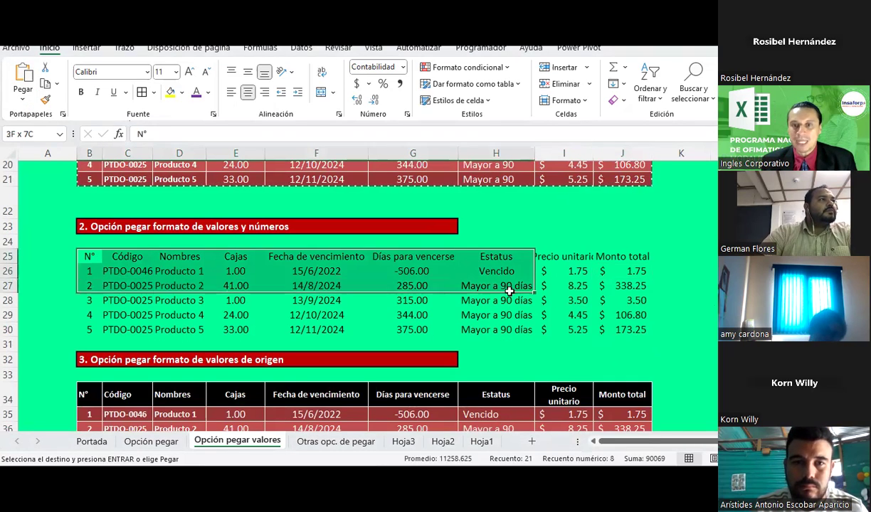
{"action": "key", "text": "ctrl+v"}
{"action": "left_click", "coordinate": [631, 263]}
{"action": "left_click", "coordinate": [623, 285]}
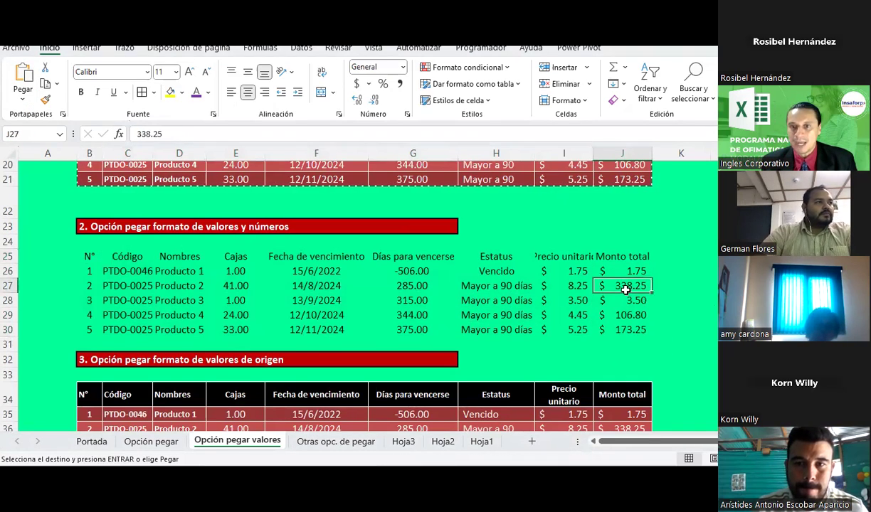
- Paste the copied data over the Monto total cells J17:J21
{"action": "scroll", "coordinate": [431, 283], "scroll_direction": "down", "scroll_amount": 3}
{"action": "scroll", "coordinate": [431, 281], "scroll_direction": "down", "scroll_amount": 2}
{"action": "scroll", "coordinate": [431, 281], "scroll_direction": "up", "scroll_amount": 6}
{"action": "scroll", "coordinate": [431, 282], "scroll_direction": "up", "scroll_amount": 2}
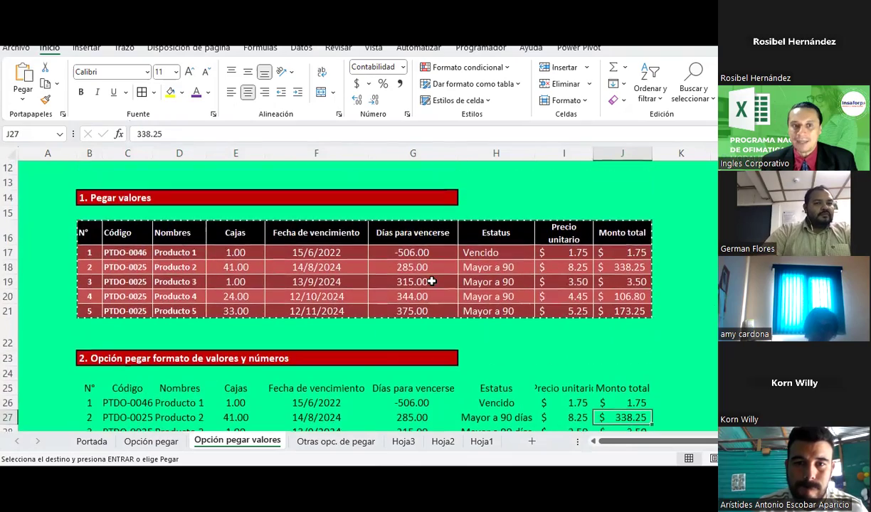
{"action": "left_click", "coordinate": [636, 253]}
{"action": "left_click_drag", "start_coordinate": [636, 253], "coordinate": [634, 309]}
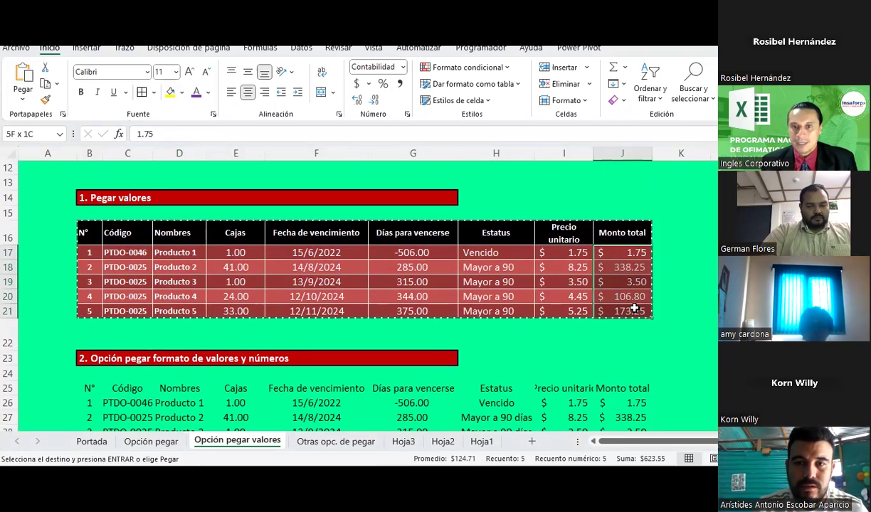
{"action": "key", "text": "ctrl+v"}
- Select the section 3 table B34:J39
{"action": "scroll", "coordinate": [630, 306], "scroll_direction": "down", "scroll_amount": 3}
{"action": "scroll", "coordinate": [515, 285], "scroll_direction": "down", "scroll_amount": 4}
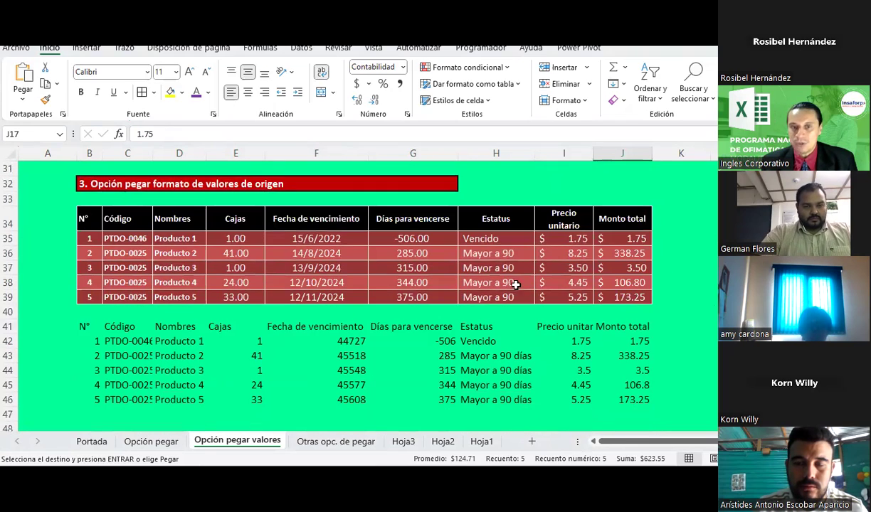
{"action": "left_click_drag", "start_coordinate": [87, 217], "coordinate": [632, 293]}
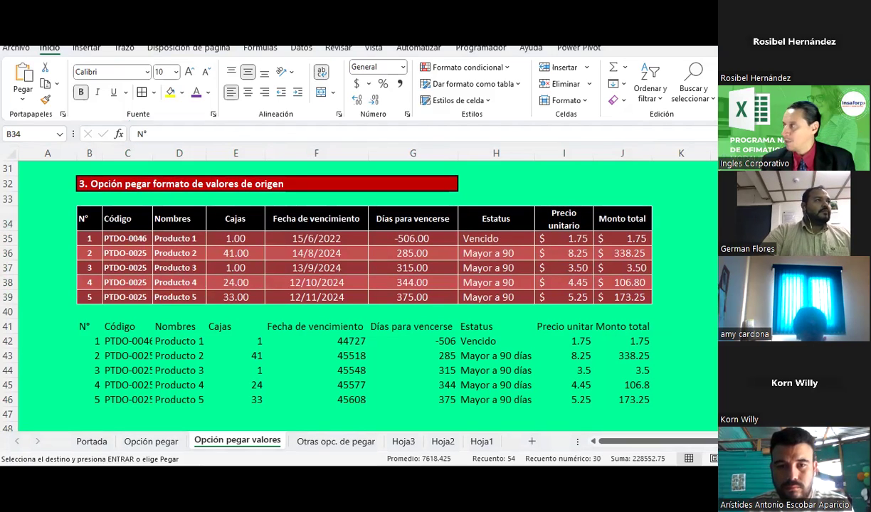
- On the Otras opc. de pegar sheet, copy B5:J10 and paste only its formatting at B16
{"action": "left_click", "coordinate": [336, 441]}
{"action": "left_click", "coordinate": [492, 302]}
{"action": "scroll", "coordinate": [491, 302], "scroll_direction": "down", "scroll_amount": 3}
{"action": "scroll", "coordinate": [493, 300], "scroll_direction": "up", "scroll_amount": 1}
{"action": "scroll", "coordinate": [493, 300], "scroll_direction": "up", "scroll_amount": 1}
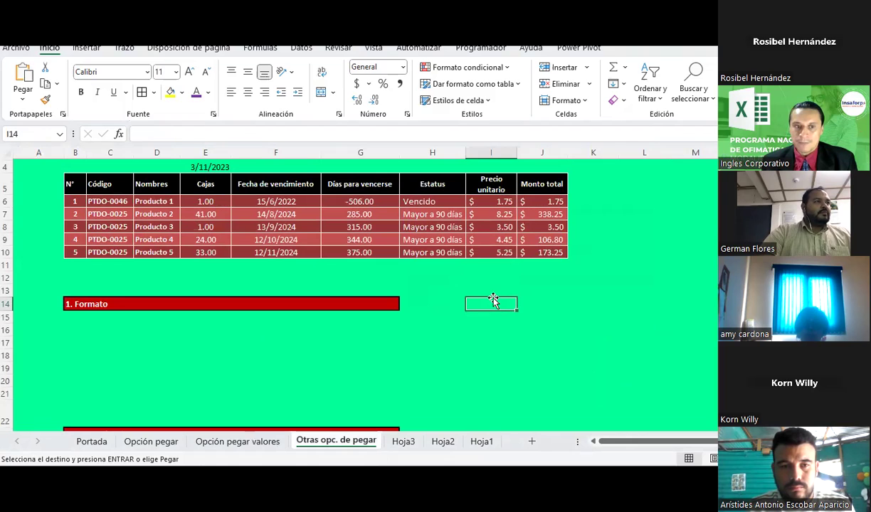
{"action": "left_click_drag", "start_coordinate": [70, 185], "coordinate": [562, 253]}
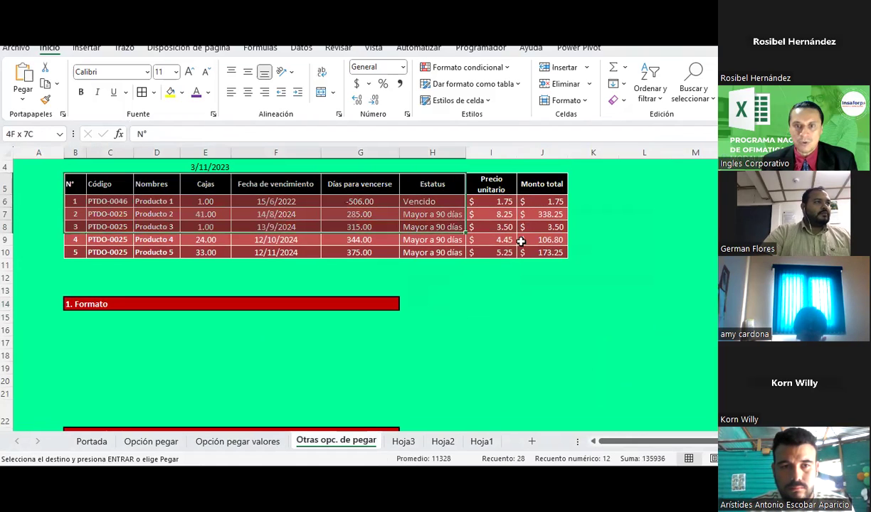
{"action": "left_click", "coordinate": [47, 91]}
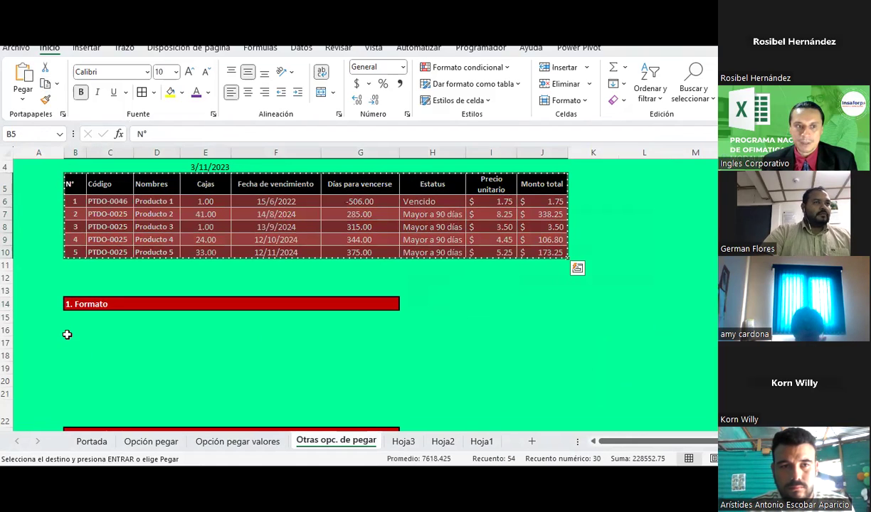
{"action": "left_click", "coordinate": [71, 331]}
{"action": "left_click", "coordinate": [22, 100]}
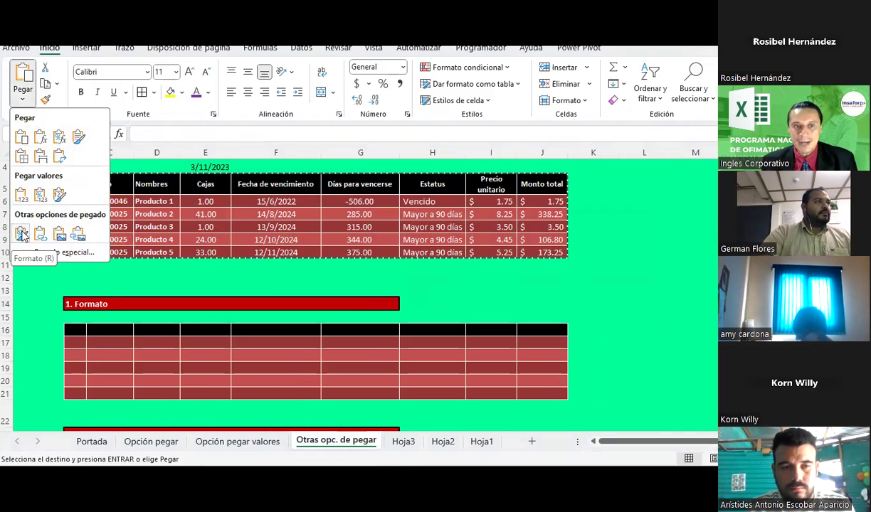
{"action": "left_click", "coordinate": [21, 235]}
{"action": "scroll", "coordinate": [251, 347], "scroll_direction": "down", "scroll_amount": 5}
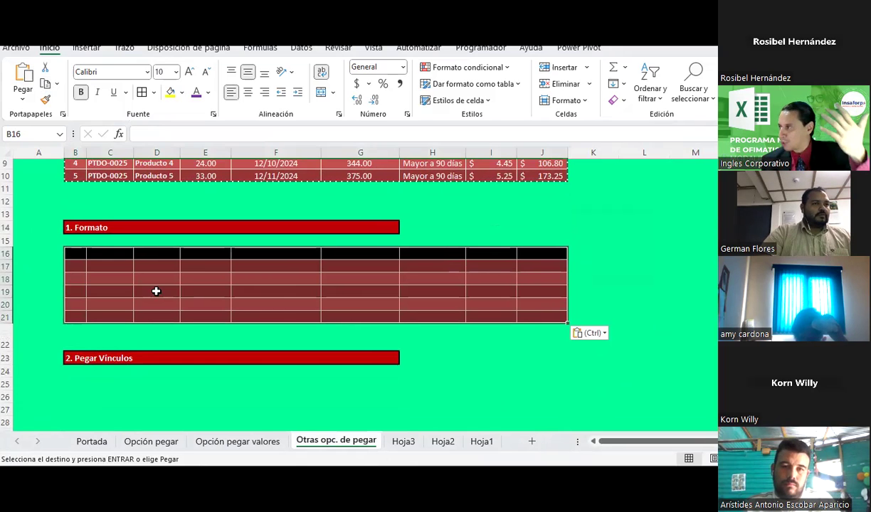
- Copy the source table B5:J10 and paste it as links at B25
{"action": "scroll", "coordinate": [156, 291], "scroll_direction": "down", "scroll_amount": 2}
{"action": "scroll", "coordinate": [155, 291], "scroll_direction": "down", "scroll_amount": 1}
{"action": "left_click", "coordinate": [73, 306]}
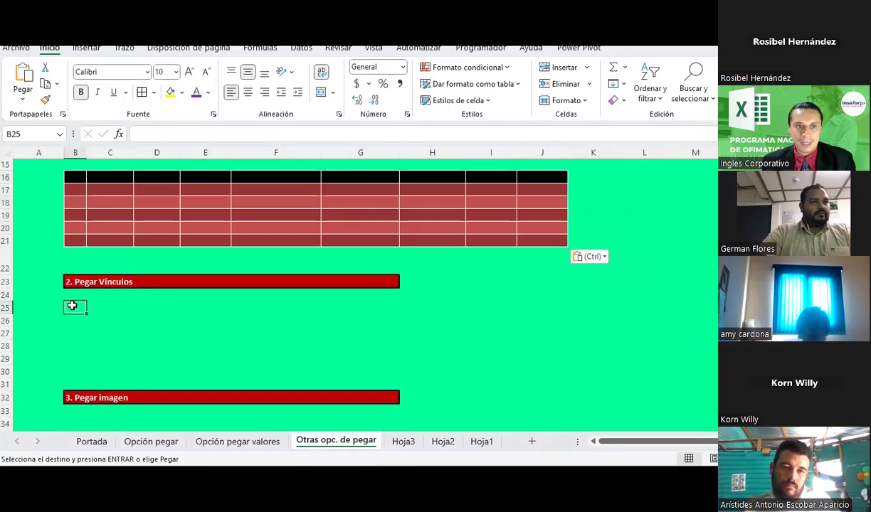
{"action": "scroll", "coordinate": [131, 272], "scroll_direction": "up", "scroll_amount": 3}
{"action": "scroll", "coordinate": [131, 272], "scroll_direction": "up", "scroll_amount": 2}
{"action": "left_click_drag", "start_coordinate": [70, 222], "coordinate": [549, 292]}
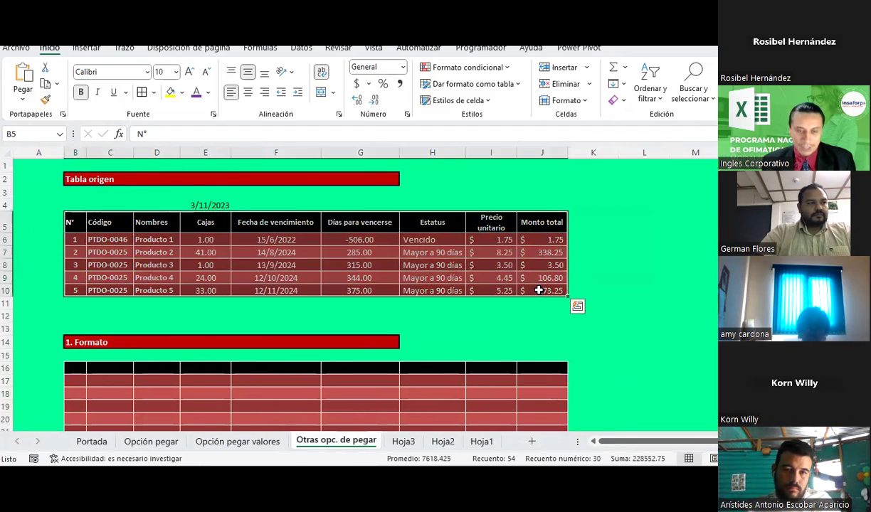
{"action": "scroll", "coordinate": [539, 288], "scroll_direction": "down", "scroll_amount": 4}
{"action": "scroll", "coordinate": [260, 296], "scroll_direction": "down", "scroll_amount": 2}
{"action": "left_click", "coordinate": [72, 268]}
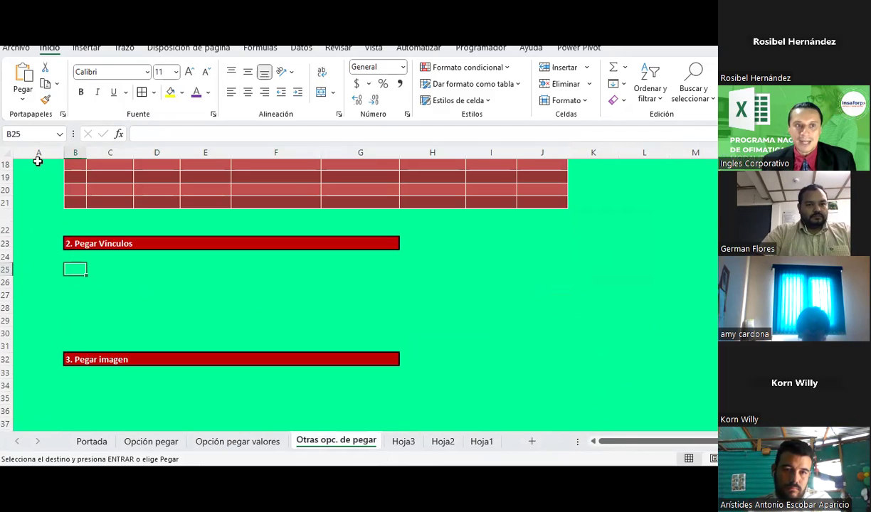
{"action": "left_click", "coordinate": [21, 101]}
{"action": "left_click", "coordinate": [40, 238]}
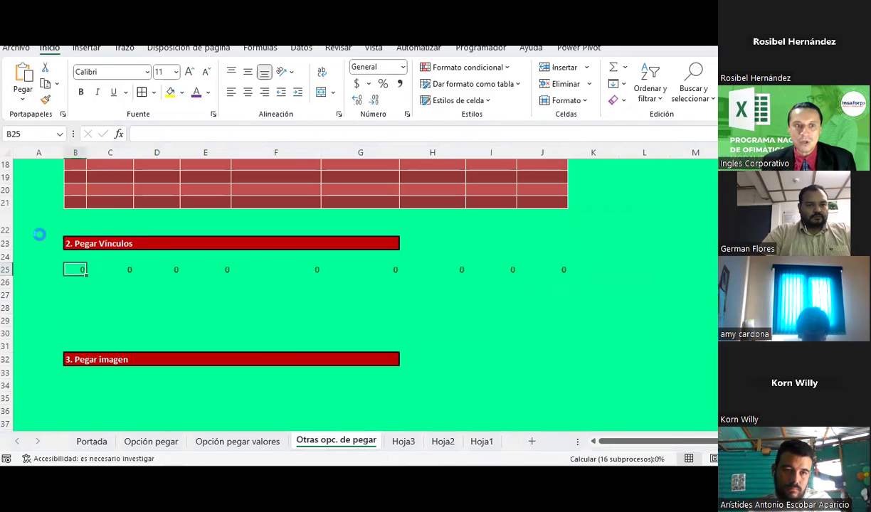
- Compare J26's link formula (=J6) with the original J6 (=I6*E6), then select B25:J30
{"action": "left_click", "coordinate": [640, 304]}
{"action": "left_click", "coordinate": [548, 281]}
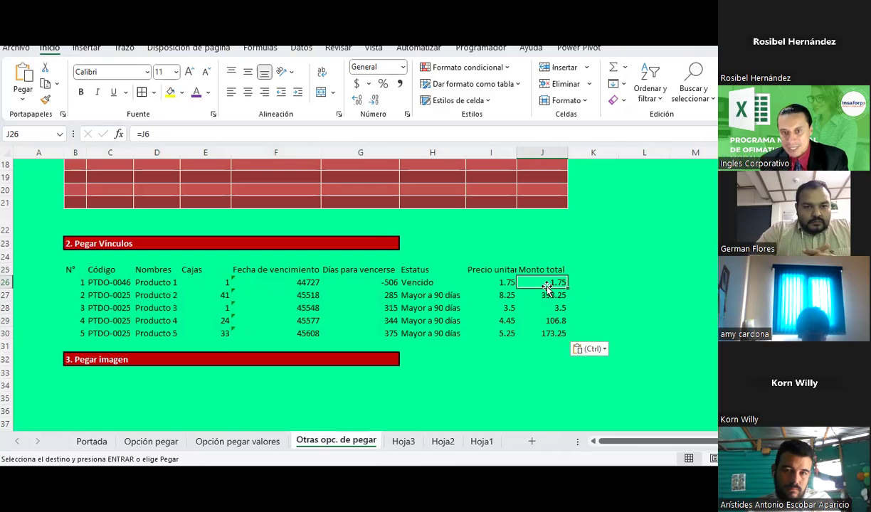
{"action": "scroll", "coordinate": [547, 282], "scroll_direction": "up", "scroll_amount": 5}
{"action": "left_click", "coordinate": [537, 204]}
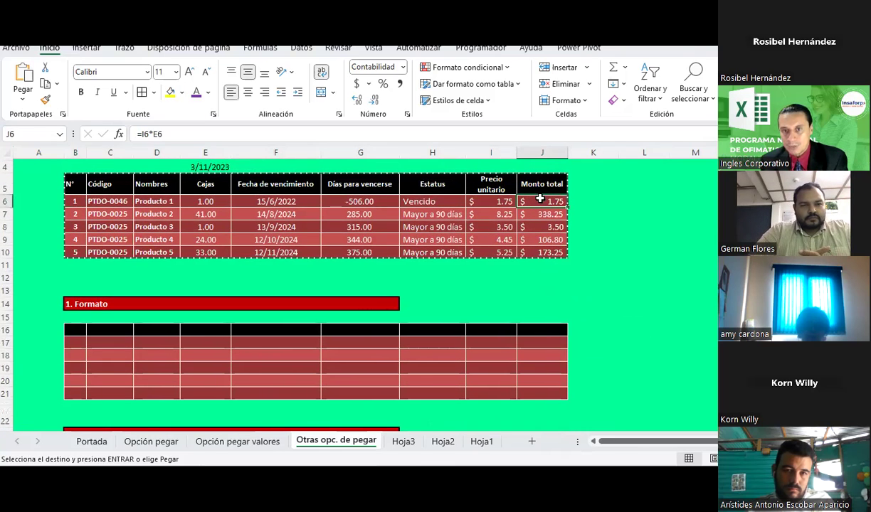
{"action": "scroll", "coordinate": [519, 268], "scroll_direction": "down", "scroll_amount": 3}
{"action": "scroll", "coordinate": [521, 269], "scroll_direction": "down", "scroll_amount": 3}
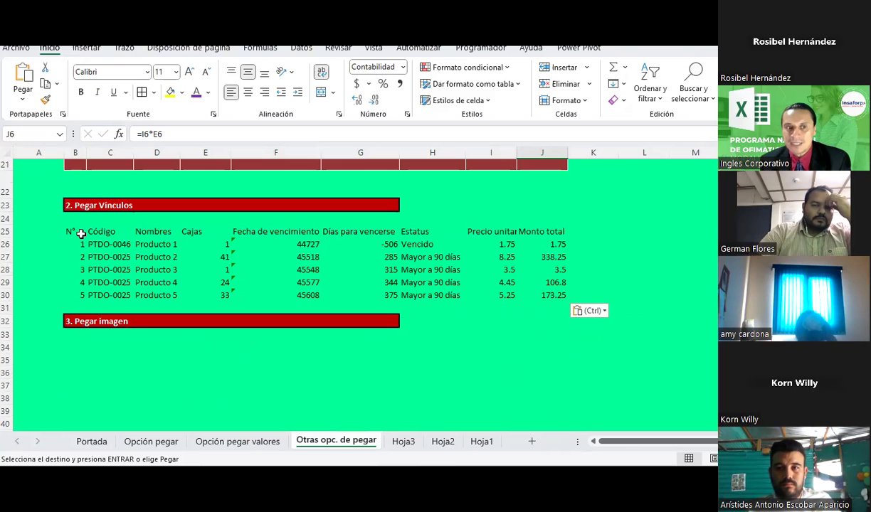
{"action": "left_click_drag", "start_coordinate": [81, 234], "coordinate": [548, 294]}
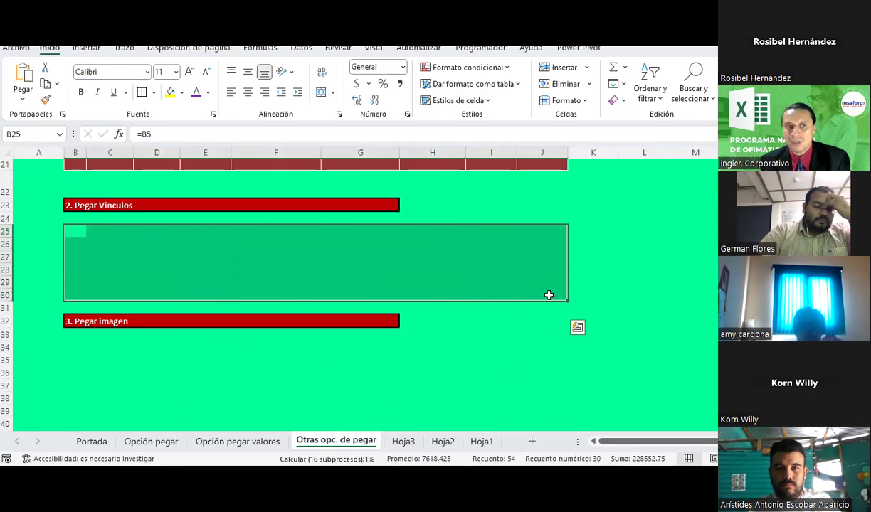
- Clear the linked table from B25:J30 and copy the source table B5:J10 again
{"action": "key", "text": "Delete"}
{"action": "scroll", "coordinate": [206, 244], "scroll_direction": "up", "scroll_amount": 7}
{"action": "mouse_move", "coordinate": [71, 222]}
{"action": "left_mouse_down"}
{"action": "mouse_move", "coordinate": [527, 280]}
{"action": "mouse_move", "coordinate": [550, 292]}
{"action": "left_mouse_up"}
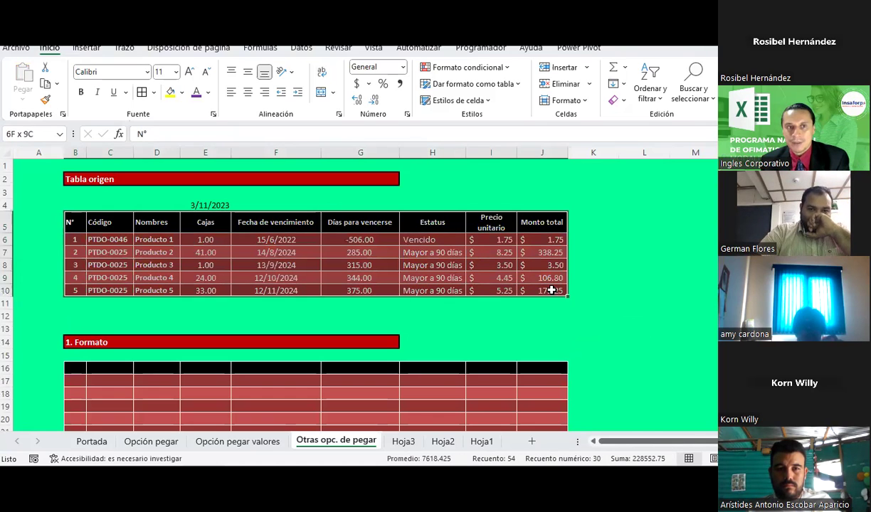
{"action": "left_click", "coordinate": [44, 82]}
{"action": "scroll", "coordinate": [84, 202], "scroll_direction": "down", "scroll_amount": 5}
{"action": "scroll", "coordinate": [85, 207], "scroll_direction": "down", "scroll_amount": 2}
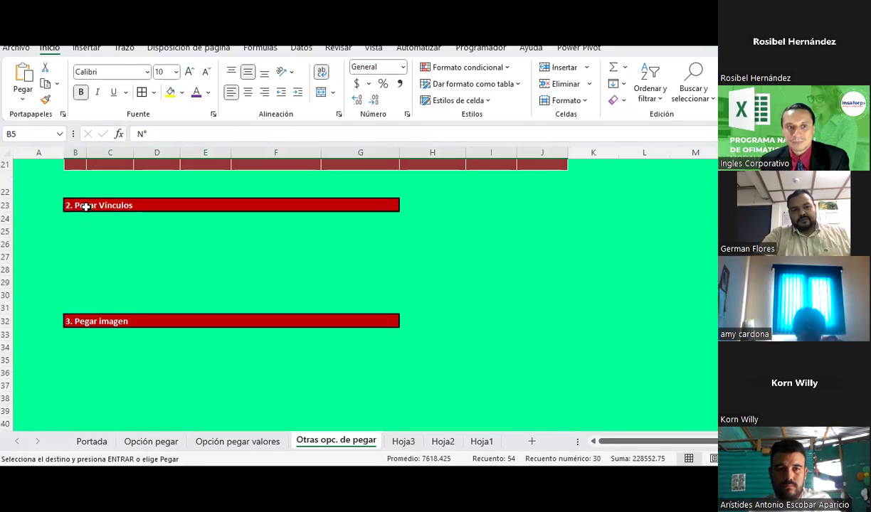
- Open Paste Special for B25, choose Values, then cancel without pasting
{"action": "left_click", "coordinate": [74, 232]}
{"action": "right_click", "coordinate": [75, 232]}
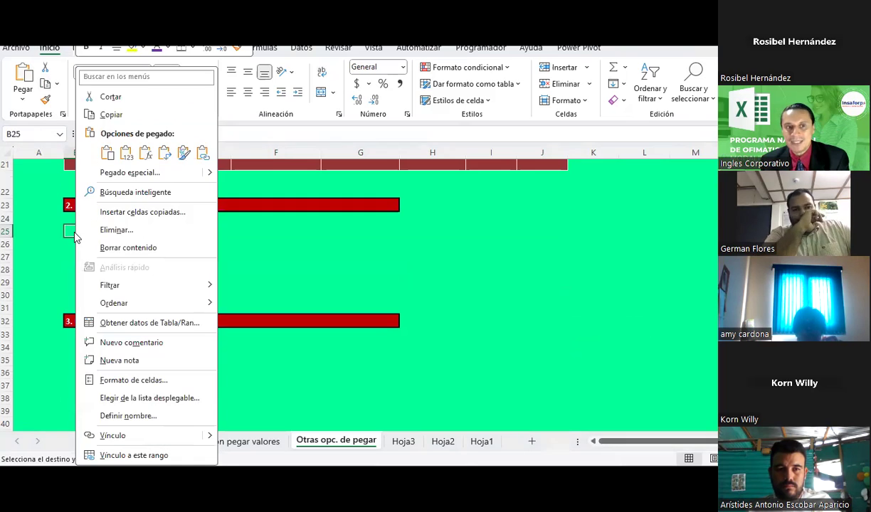
{"action": "left_click", "coordinate": [125, 175]}
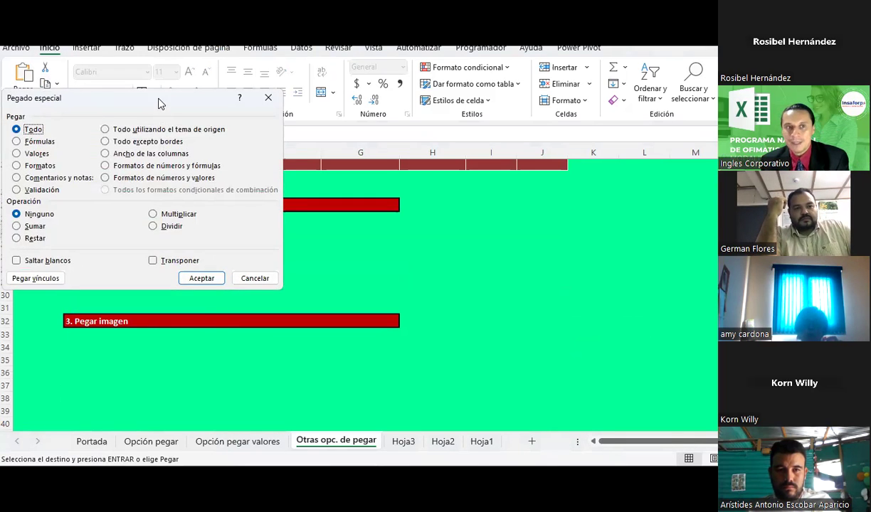
{"action": "left_click_drag", "start_coordinate": [160, 103], "coordinate": [431, 100]}
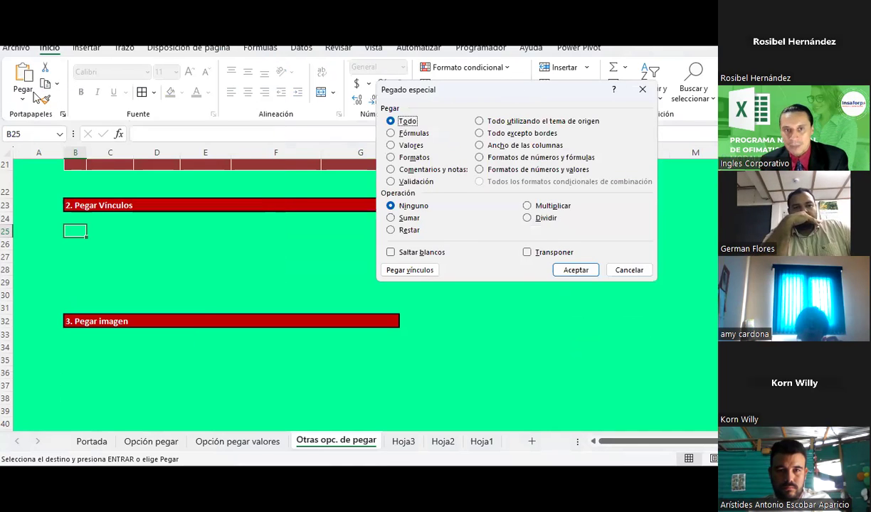
{"action": "left_click", "coordinate": [393, 146]}
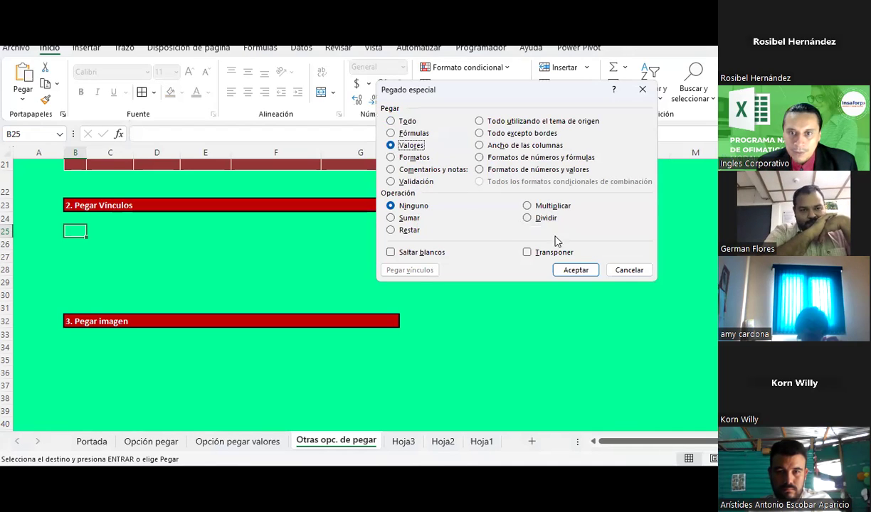
{"action": "key", "text": "Escape"}
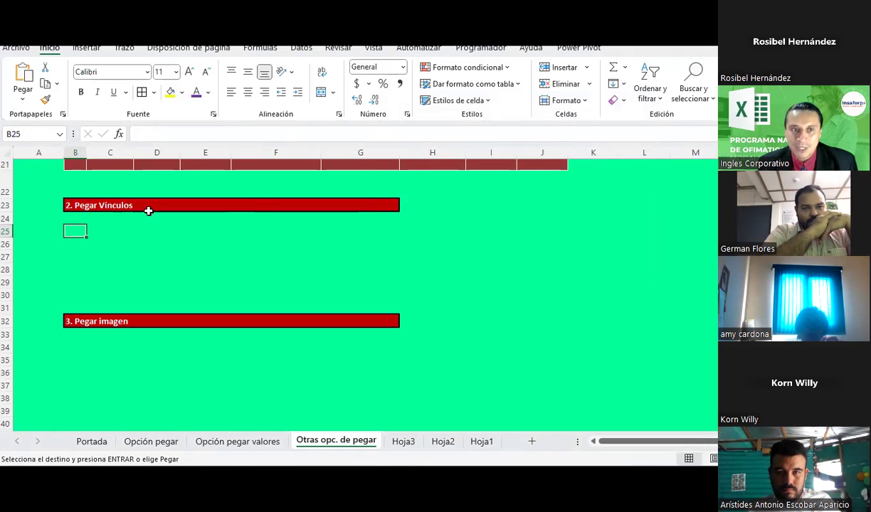
- Paste formatting and then links at B25, check H28, and autofit row 25's height
{"action": "left_click", "coordinate": [12, 103]}
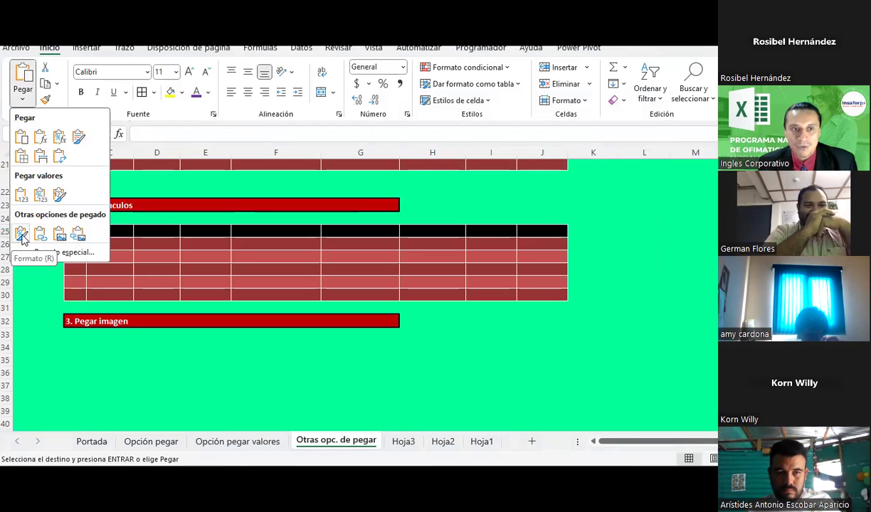
{"action": "left_click", "coordinate": [22, 238]}
{"action": "left_click", "coordinate": [23, 98]}
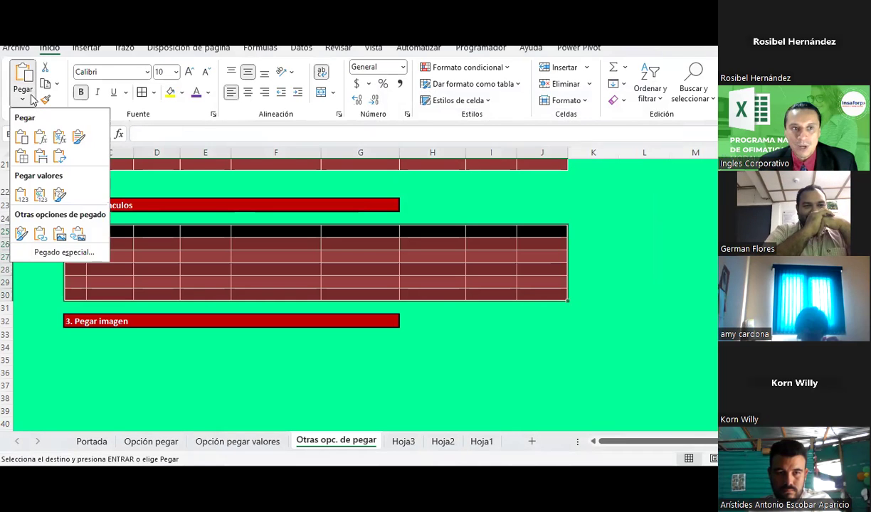
{"action": "left_click", "coordinate": [39, 235]}
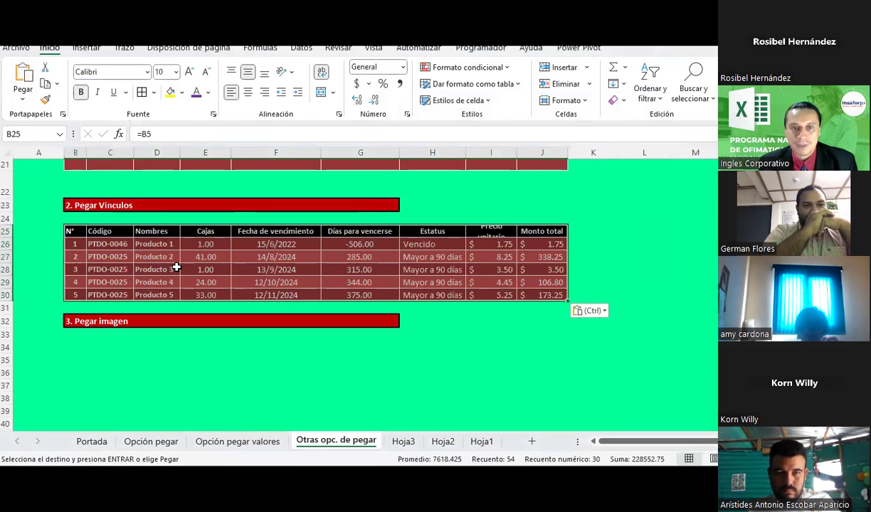
{"action": "left_click", "coordinate": [435, 271]}
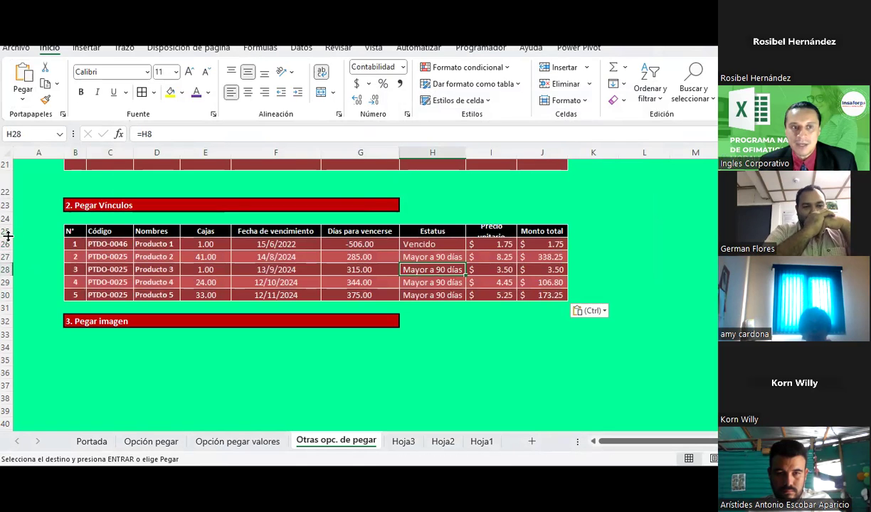
{"action": "double_click", "coordinate": [7, 236]}
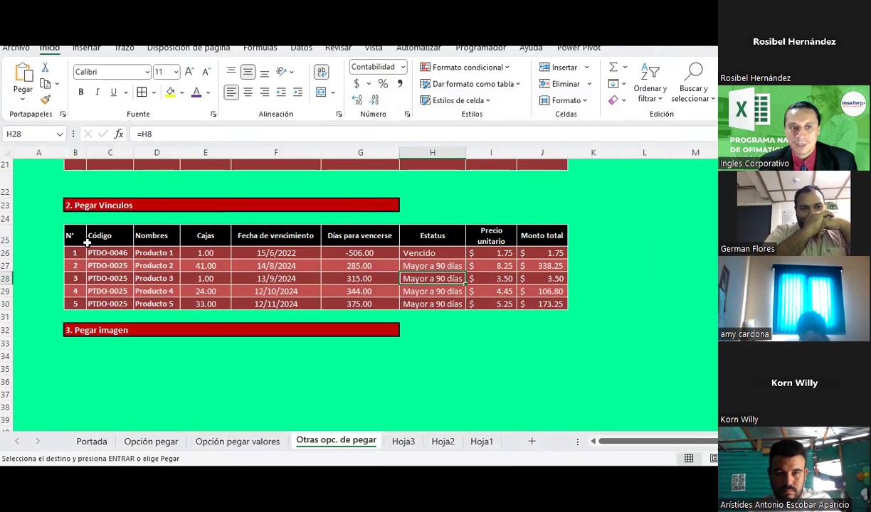
- Redo the B25 paste as formatting followed by links, and check H26's link formula
{"action": "scroll", "coordinate": [157, 201], "scroll_direction": "up", "scroll_amount": 2}
{"action": "left_click_drag", "start_coordinate": [69, 179], "coordinate": [559, 243]}
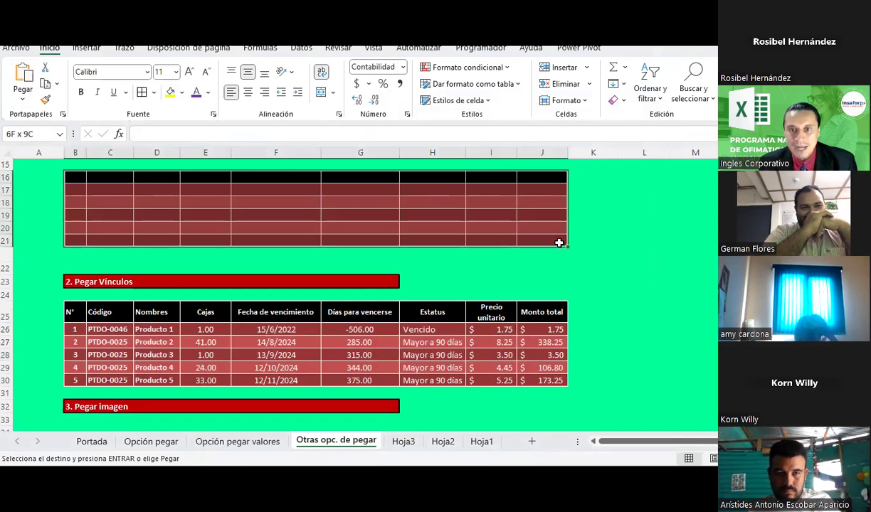
{"action": "key", "text": "ctrl+v"}
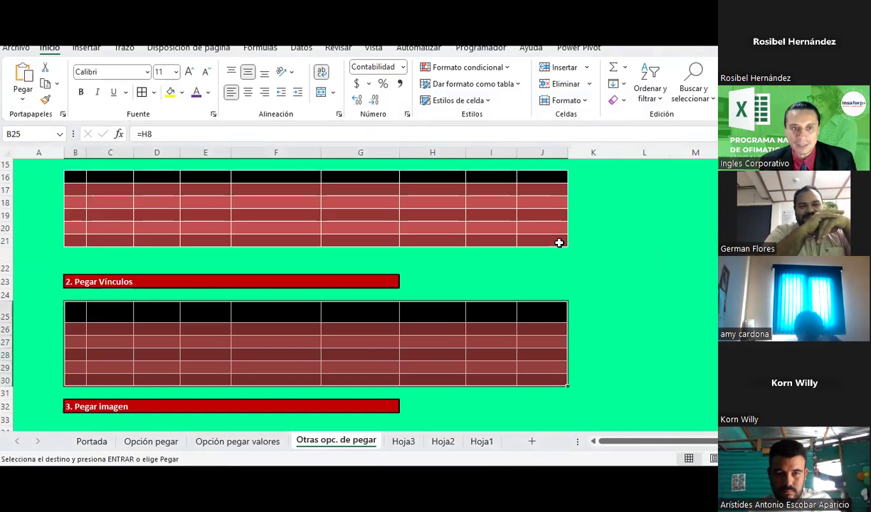
{"action": "left_click", "coordinate": [28, 103]}
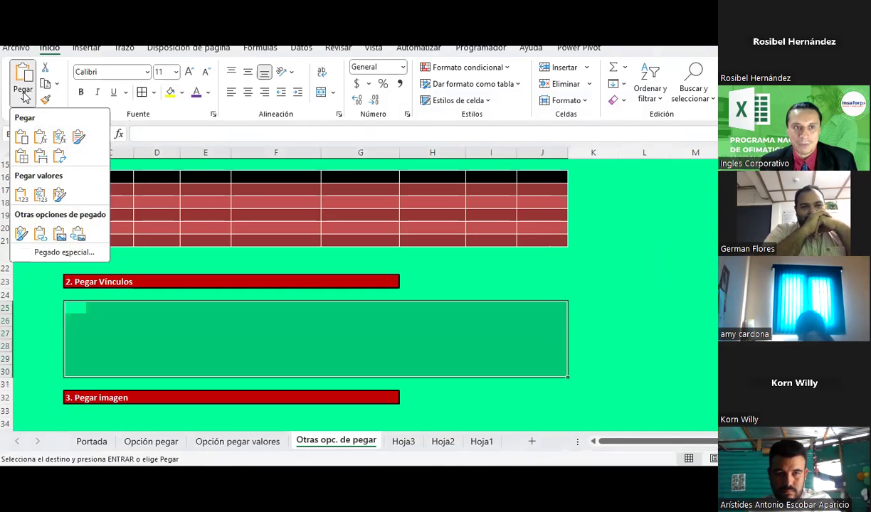
{"action": "left_click", "coordinate": [24, 233]}
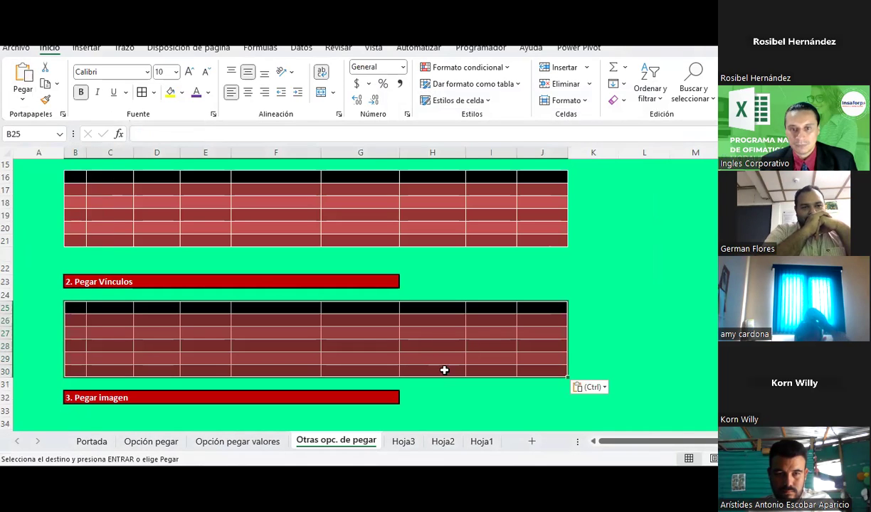
{"action": "left_click", "coordinate": [22, 103]}
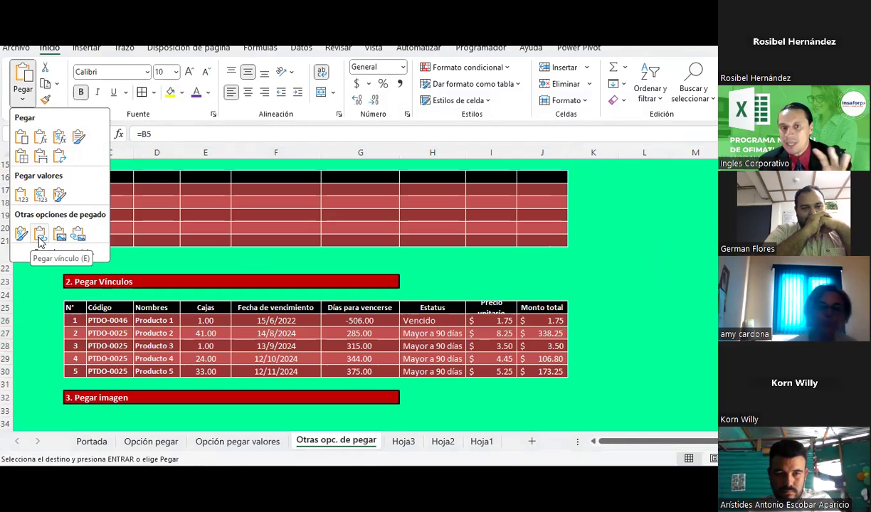
{"action": "left_click", "coordinate": [39, 237]}
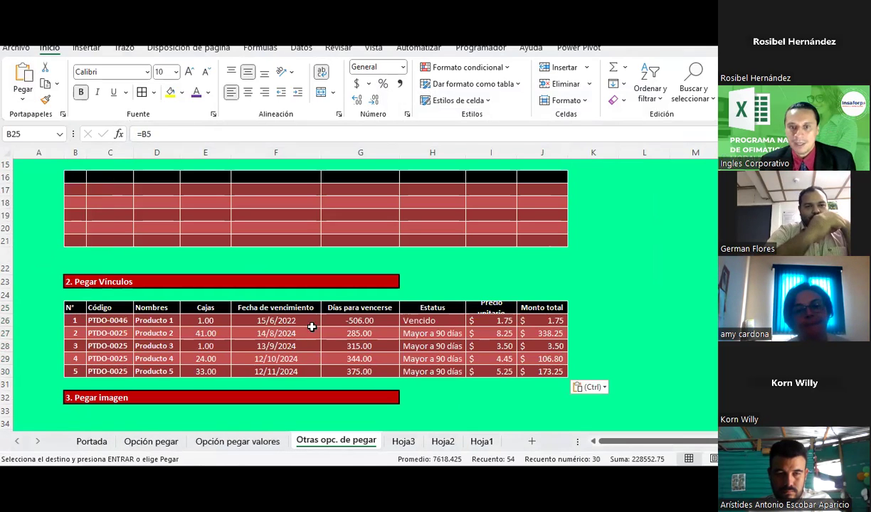
{"action": "left_click", "coordinate": [426, 321]}
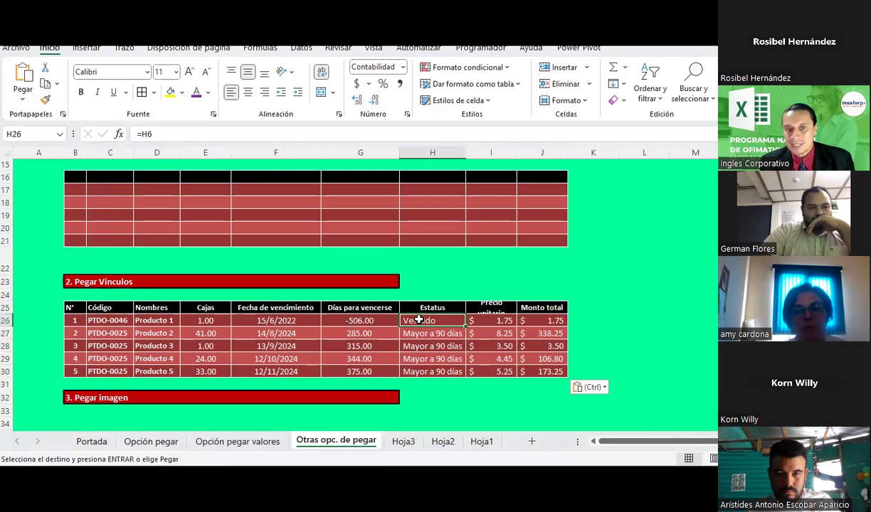
- Set Producto 1's Cajas in E6 of the source table to 2
{"action": "scroll", "coordinate": [418, 320], "scroll_direction": "up", "scroll_amount": 5}
{"action": "left_click", "coordinate": [430, 240]}
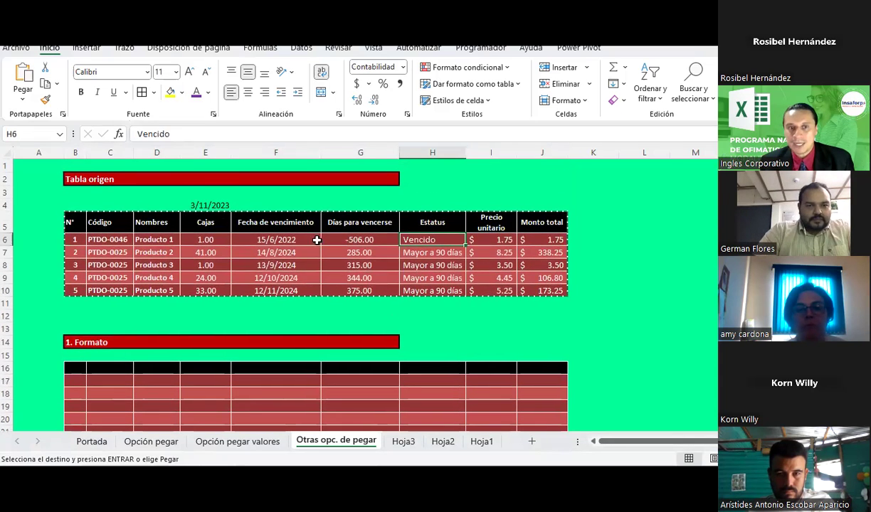
{"action": "left_click", "coordinate": [205, 239]}
{"action": "type", "text": "2"}
{"action": "scroll", "coordinate": [214, 292], "scroll_direction": "down", "scroll_amount": 2}
{"action": "scroll", "coordinate": [217, 320], "scroll_direction": "down", "scroll_amount": 3}
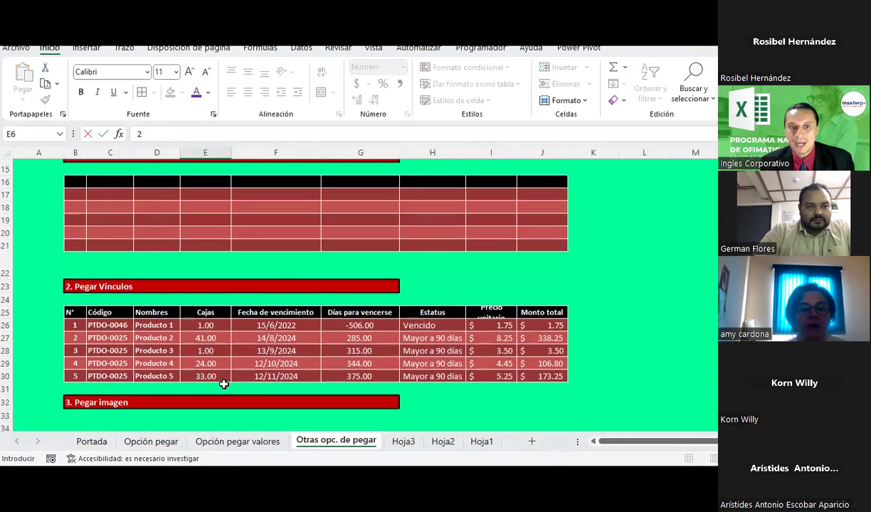
{"action": "scroll", "coordinate": [235, 310], "scroll_direction": "up", "scroll_amount": 5}
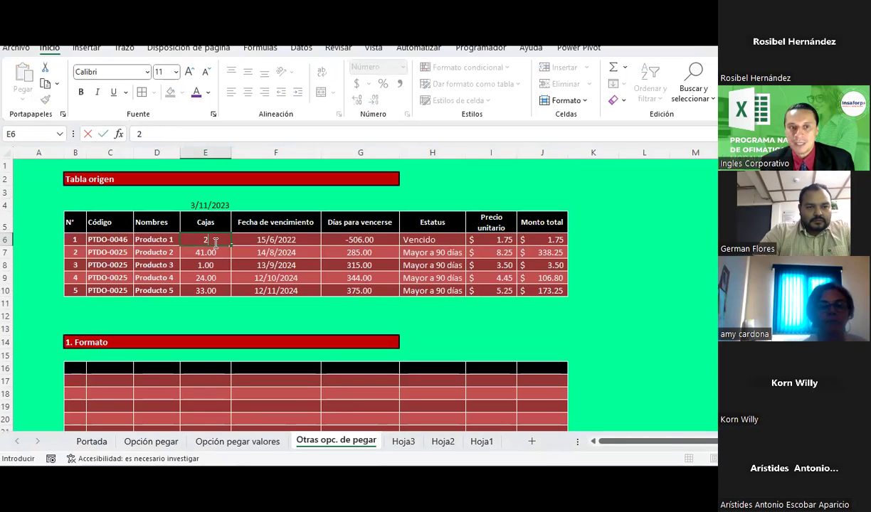
{"action": "key", "text": "Return"}
- Confirm linked cell E26 shows 2.00 and make the linked table's header row taller
{"action": "scroll", "coordinate": [227, 284], "scroll_direction": "down", "scroll_amount": 2}
{"action": "scroll", "coordinate": [235, 288], "scroll_direction": "down", "scroll_amount": 2}
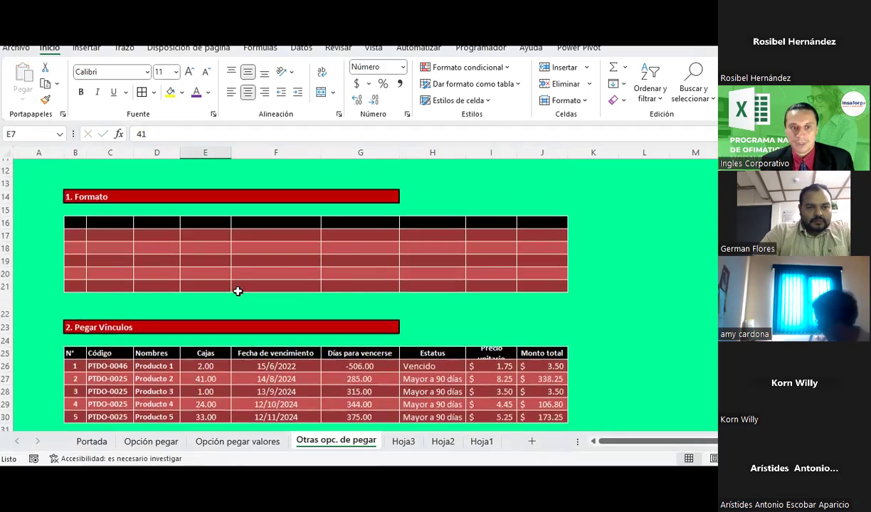
{"action": "scroll", "coordinate": [215, 334], "scroll_direction": "down", "scroll_amount": 1}
{"action": "left_click", "coordinate": [212, 321]}
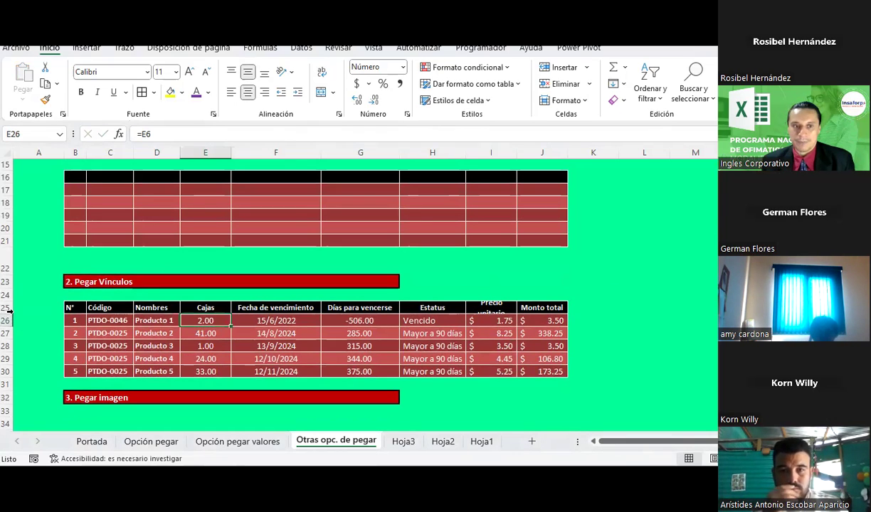
{"action": "left_click_drag", "start_coordinate": [5, 314], "coordinate": [5, 321]}
{"action": "scroll", "coordinate": [203, 350], "scroll_direction": "down", "scroll_amount": 2}
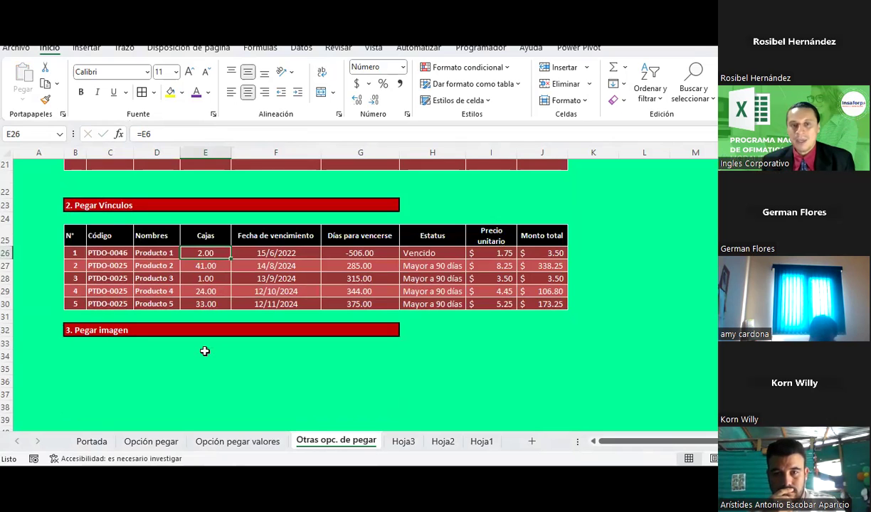
{"action": "scroll", "coordinate": [205, 351], "scroll_direction": "up", "scroll_amount": 5}
{"action": "scroll", "coordinate": [204, 351], "scroll_direction": "up", "scroll_amount": 2}
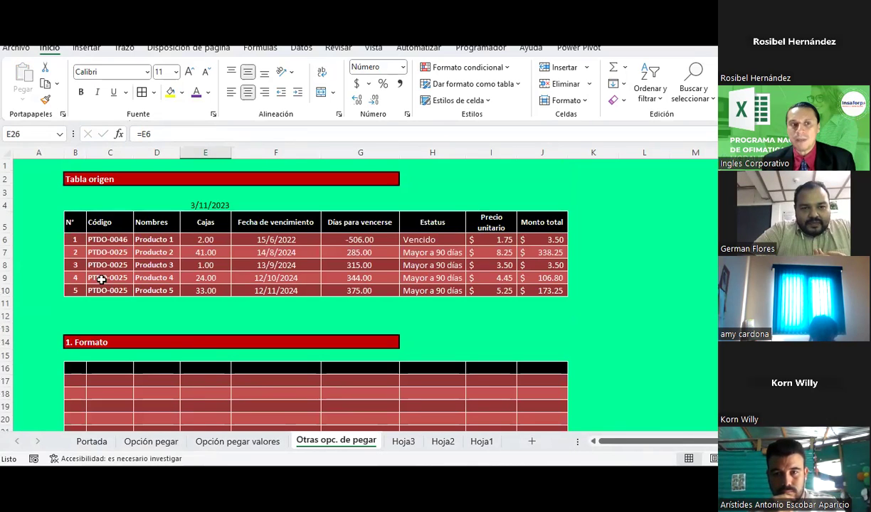
- Paste B5:J10 as a picture at B35 and enlarge it past column M
{"action": "left_click_drag", "start_coordinate": [70, 221], "coordinate": [542, 289]}
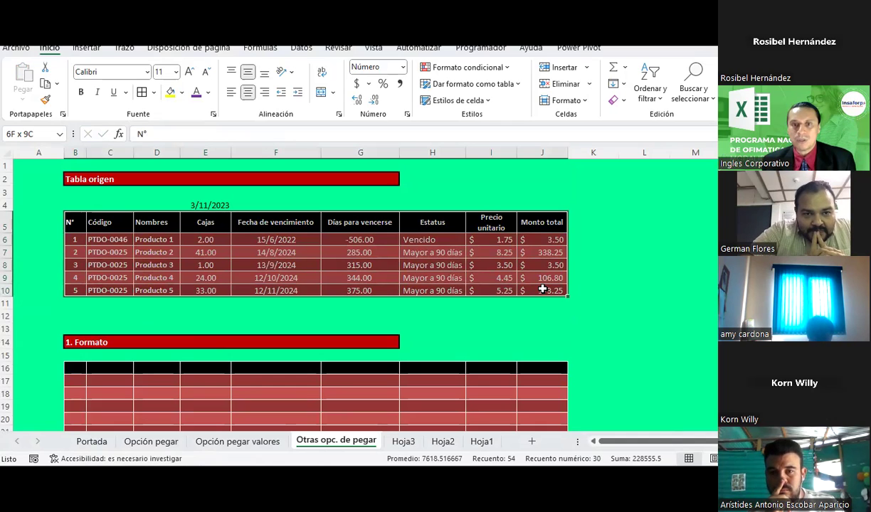
{"action": "left_click", "coordinate": [43, 86]}
{"action": "scroll", "coordinate": [153, 273], "scroll_direction": "down", "scroll_amount": 3}
{"action": "scroll", "coordinate": [152, 273], "scroll_direction": "down", "scroll_amount": 5}
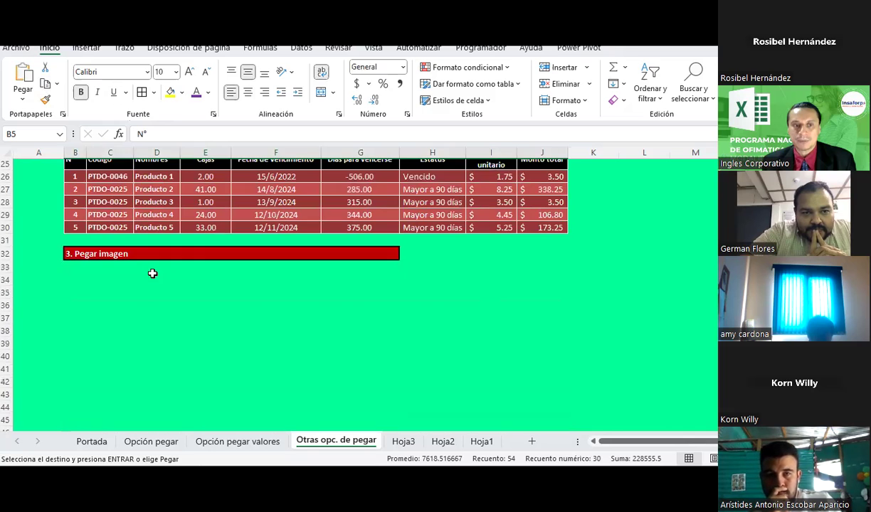
{"action": "left_click", "coordinate": [68, 287]}
{"action": "left_click", "coordinate": [19, 101]}
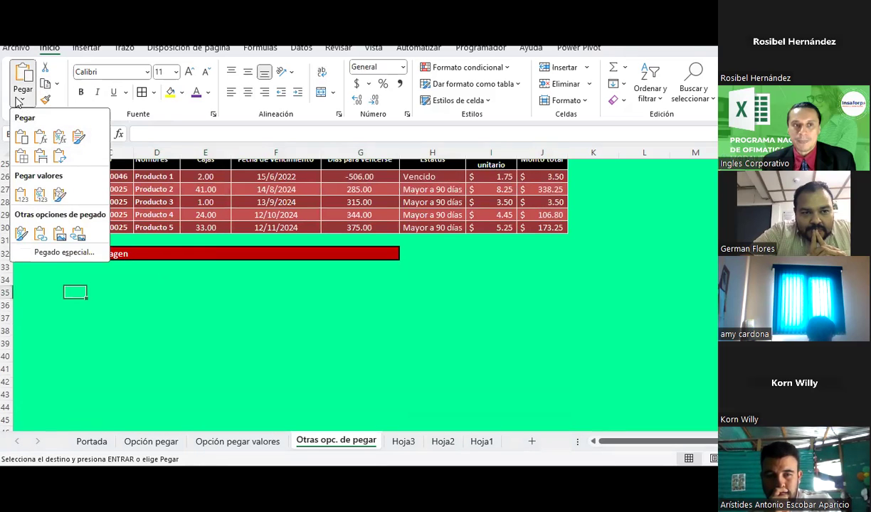
{"action": "left_click", "coordinate": [62, 240]}
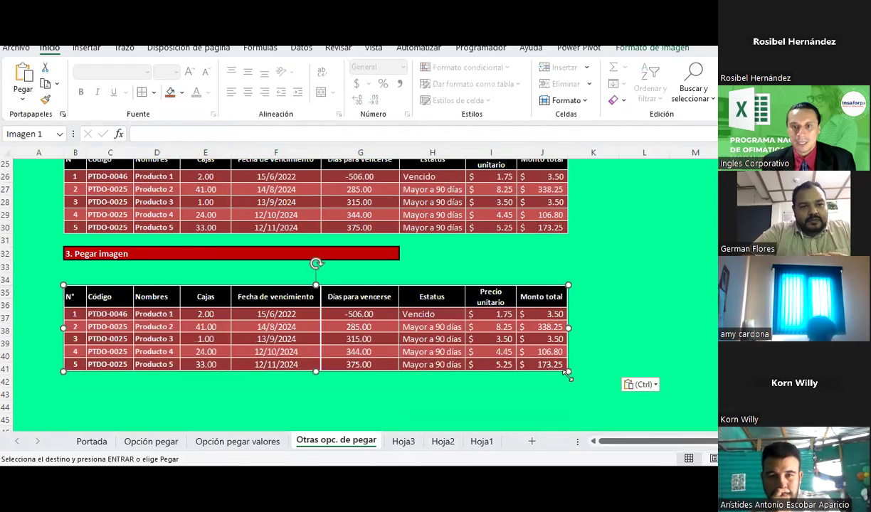
{"action": "left_click_drag", "start_coordinate": [569, 372], "coordinate": [644, 415]}
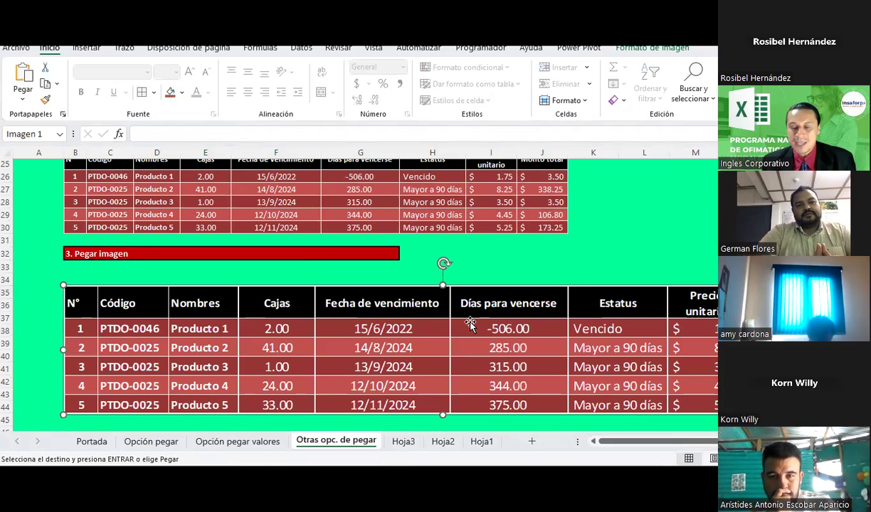
{"action": "scroll", "coordinate": [470, 323], "scroll_direction": "down", "scroll_amount": 2}
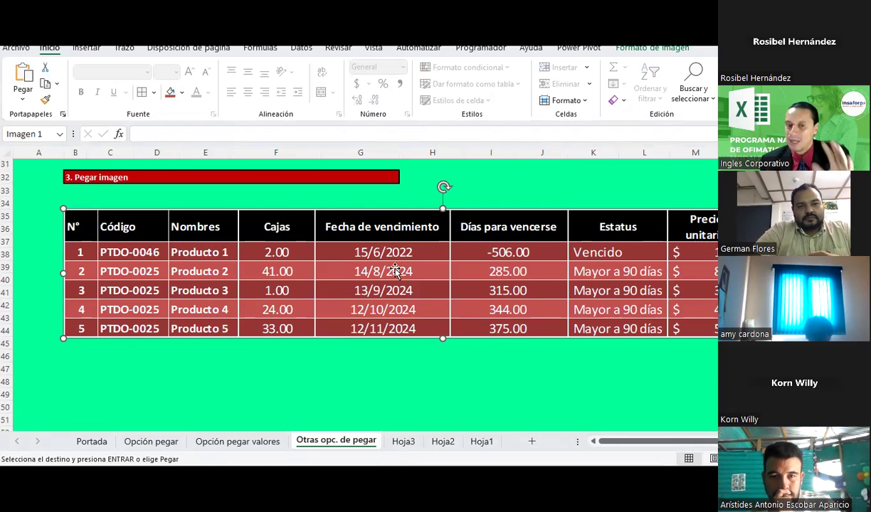
{"action": "key", "text": "super"}
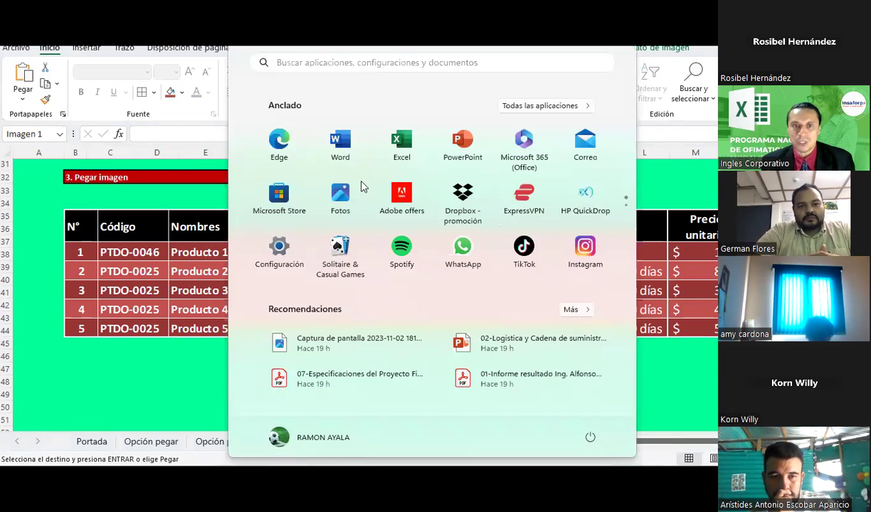
- Paste the table as a picture into a new blank Word document, enlarge it, and return to Excel
{"action": "left_click", "coordinate": [340, 146]}
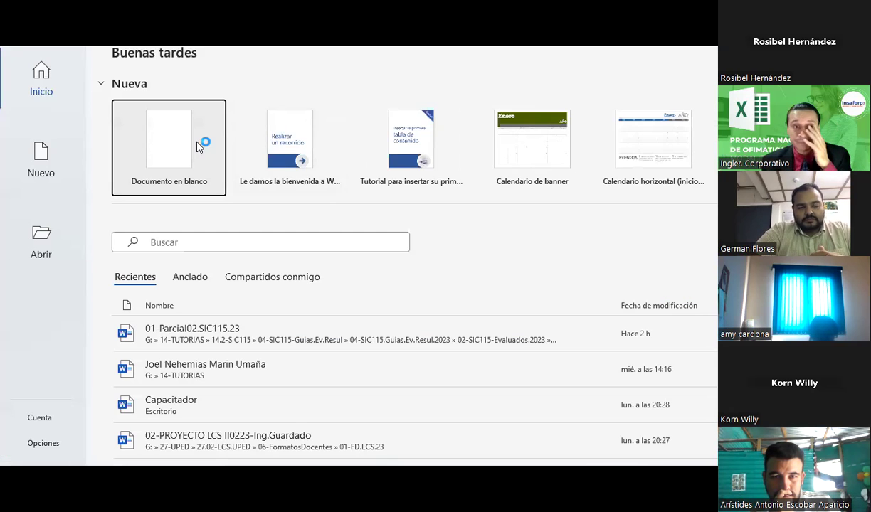
{"action": "left_click", "coordinate": [200, 147]}
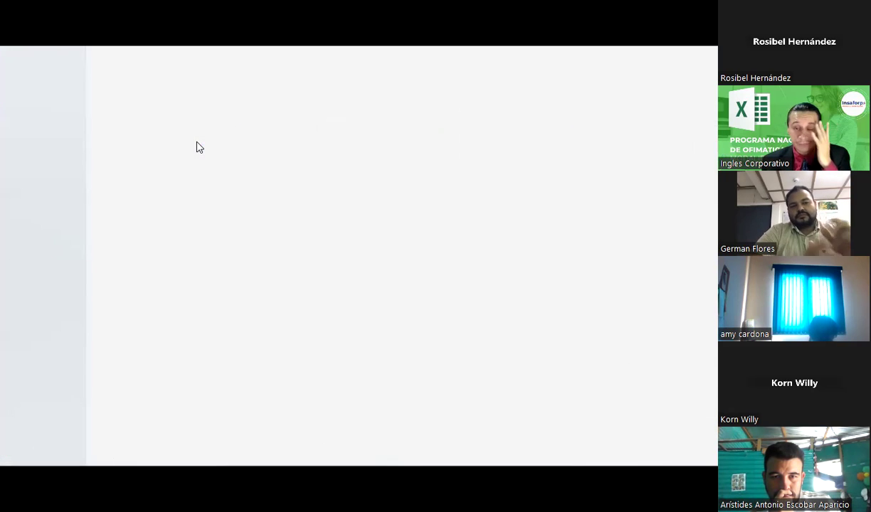
{"action": "left_click", "coordinate": [24, 98]}
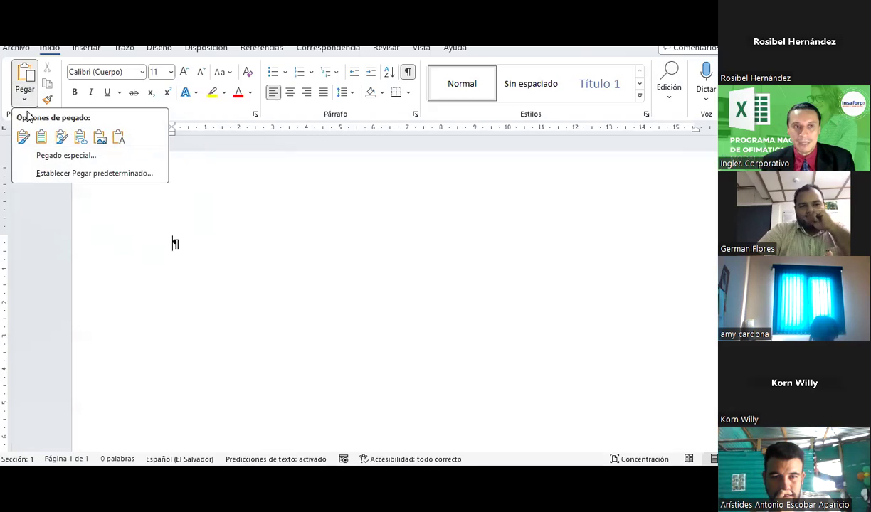
{"action": "left_click", "coordinate": [98, 139]}
{"action": "left_click", "coordinate": [360, 278]}
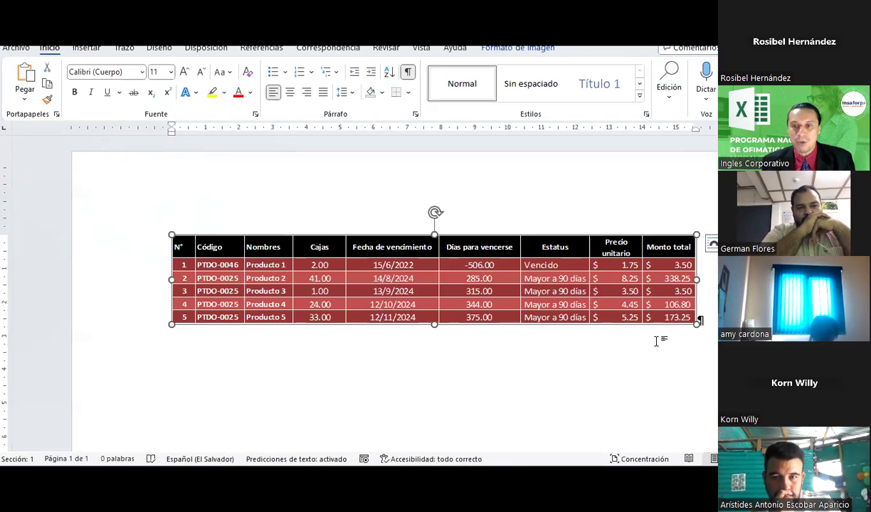
{"action": "mouse_move", "coordinate": [697, 323]}
{"action": "left_mouse_down"}
{"action": "mouse_move", "coordinate": [530, 294]}
{"action": "mouse_move", "coordinate": [626, 361]}
{"action": "left_mouse_up"}
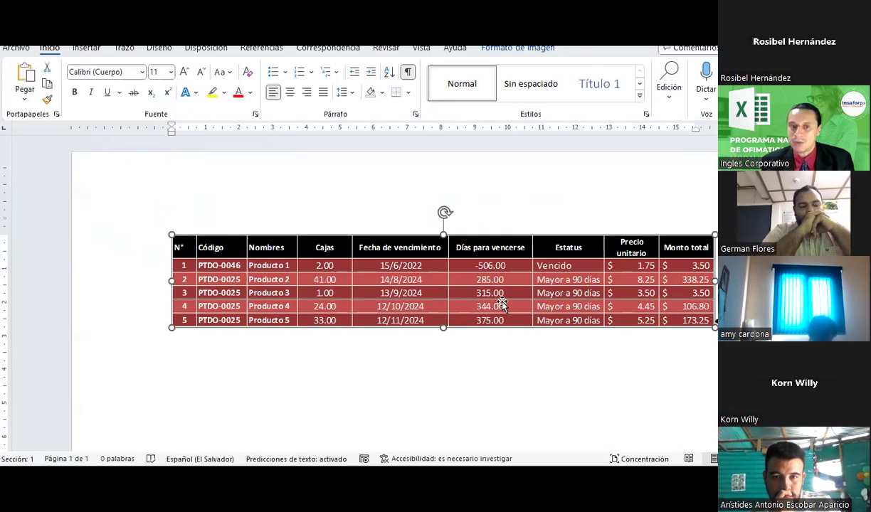
{"action": "key", "text": "alt+Tab"}
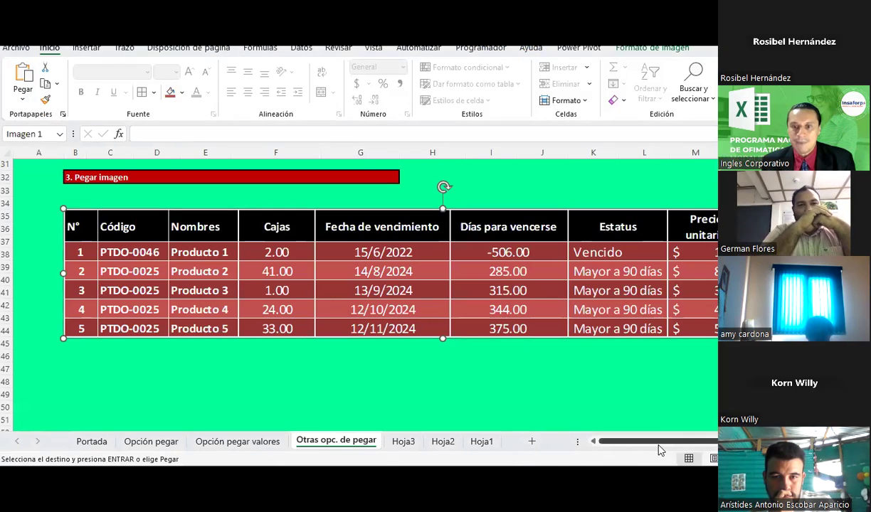
- Attempt a linked-picture paste of B5:J10 at N17 and dismiss the no-link warning
{"action": "scroll", "coordinate": [317, 285], "scroll_direction": "up", "scroll_amount": 9}
{"action": "scroll", "coordinate": [317, 286], "scroll_direction": "up", "scroll_amount": 1}
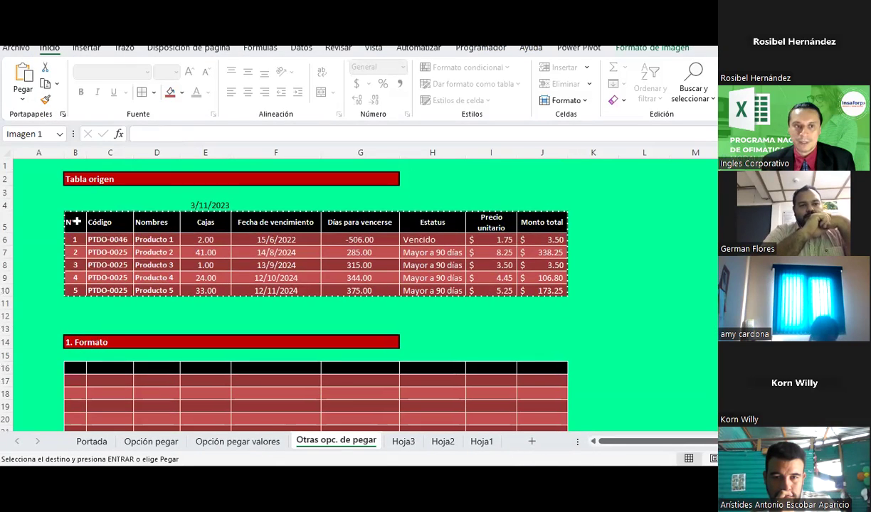
{"action": "left_click_drag", "start_coordinate": [76, 222], "coordinate": [554, 289]}
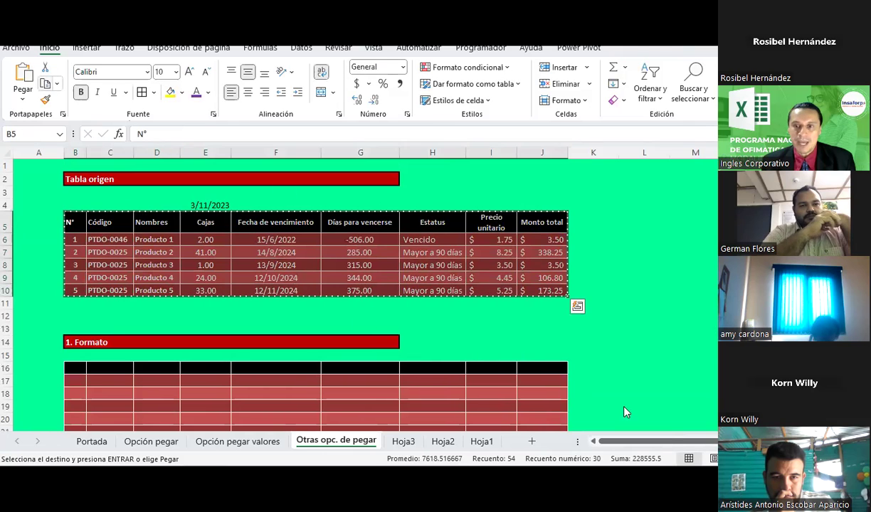
{"action": "scroll", "coordinate": [640, 370], "scroll_direction": "right", "scroll_amount": 3}
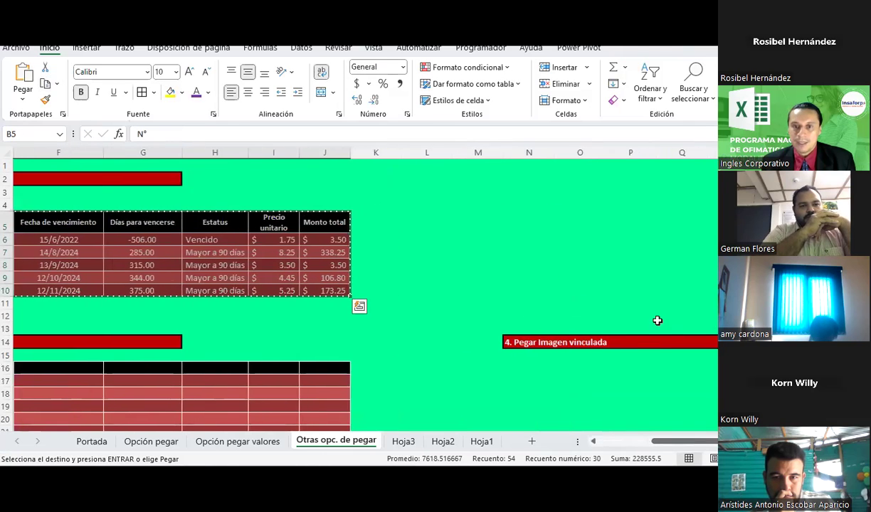
{"action": "scroll", "coordinate": [657, 320], "scroll_direction": "down", "scroll_amount": 4}
{"action": "left_click", "coordinate": [528, 228]}
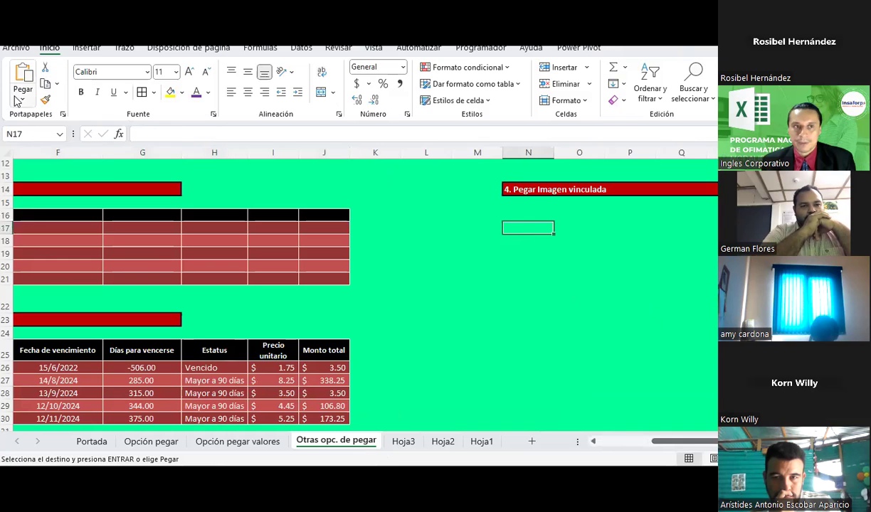
{"action": "left_click", "coordinate": [17, 102]}
{"action": "left_click", "coordinate": [79, 235]}
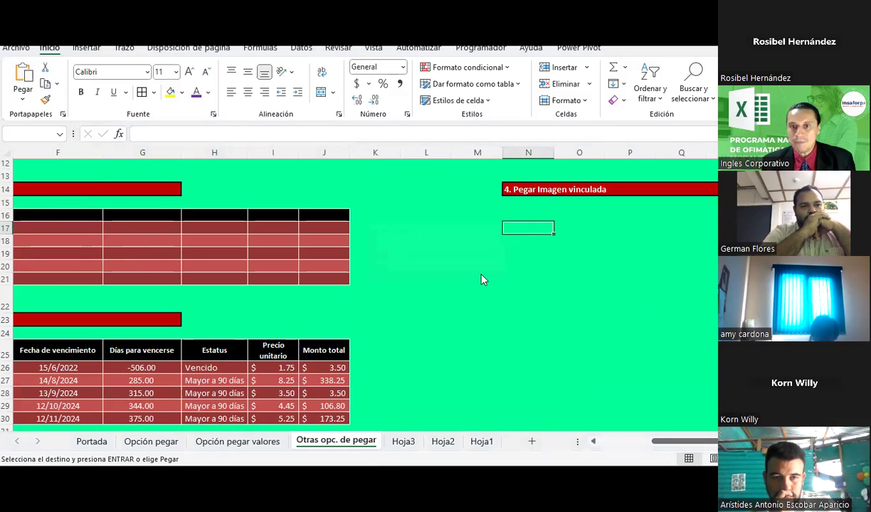
{"action": "left_click", "coordinate": [437, 279]}
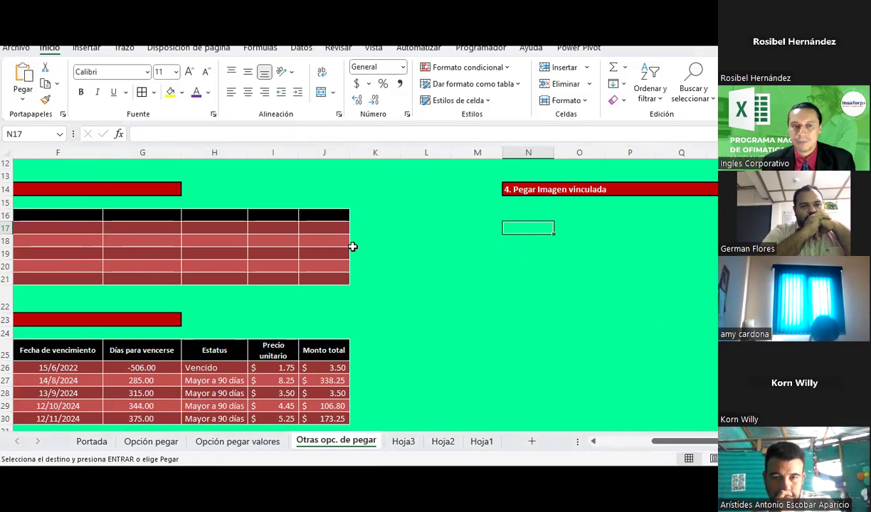
- Reselect B5:J10 and paste it as a linked picture at N16
{"action": "scroll", "coordinate": [285, 242], "scroll_direction": "up", "scroll_amount": 4}
{"action": "mouse_move", "coordinate": [322, 222]}
{"action": "left_mouse_down"}
{"action": "mouse_move", "coordinate": [103, 286]}
{"action": "mouse_move", "coordinate": [75, 286]}
{"action": "left_mouse_up"}
{"action": "key", "text": "ctrl+v"}
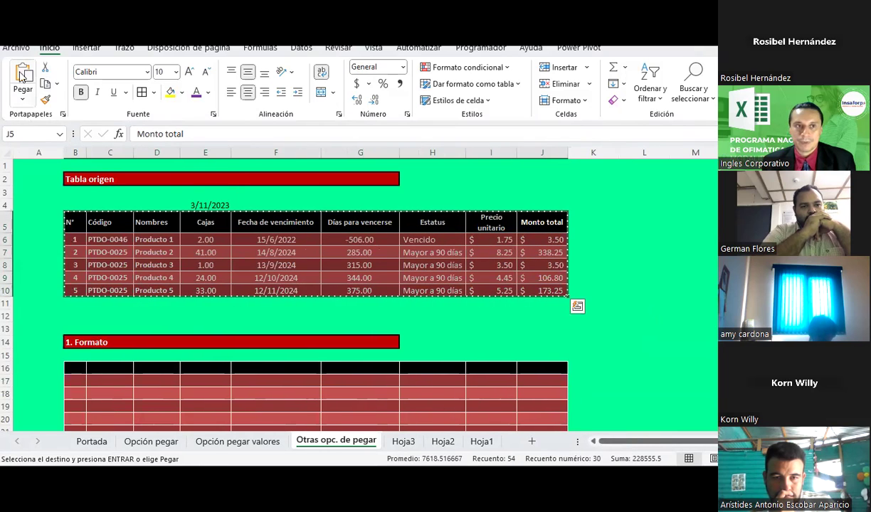
{"action": "left_click", "coordinate": [75, 367]}
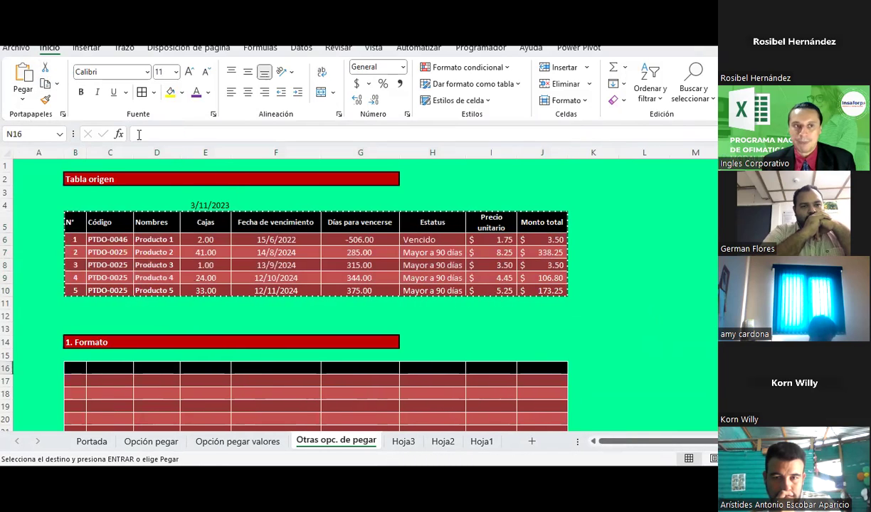
{"action": "left_click", "coordinate": [22, 99]}
{"action": "left_click", "coordinate": [78, 233]}
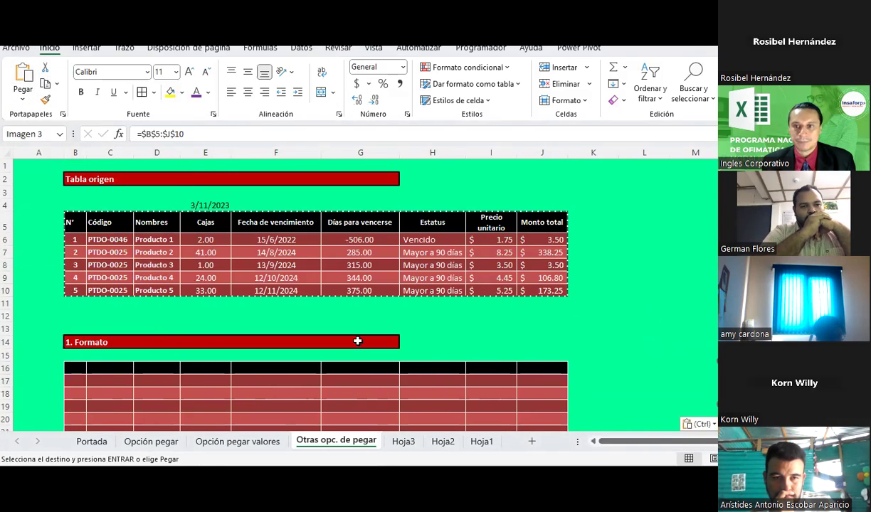
{"action": "scroll", "coordinate": [679, 291], "scroll_direction": "down", "scroll_amount": 3}
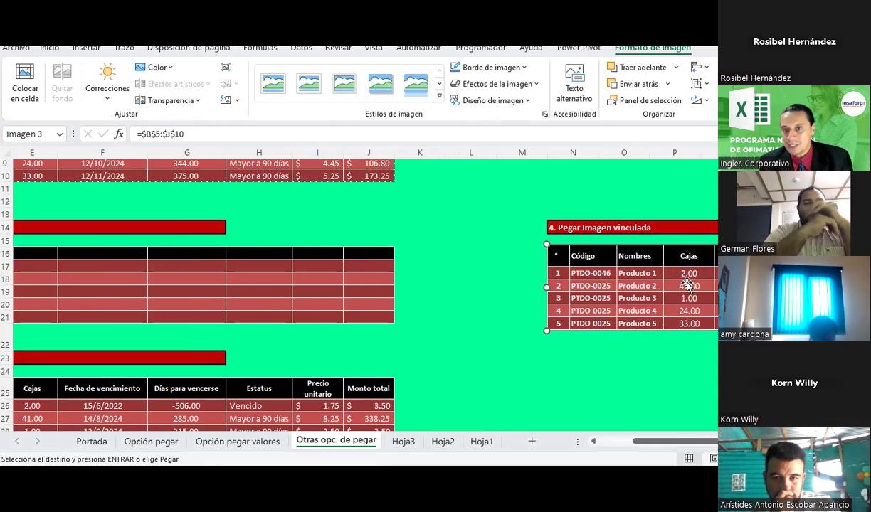
- Set Producto 1's Cajas in E6 to 4
{"action": "left_click", "coordinate": [604, 441]}
{"action": "scroll", "coordinate": [268, 275], "scroll_direction": "up", "scroll_amount": 2}
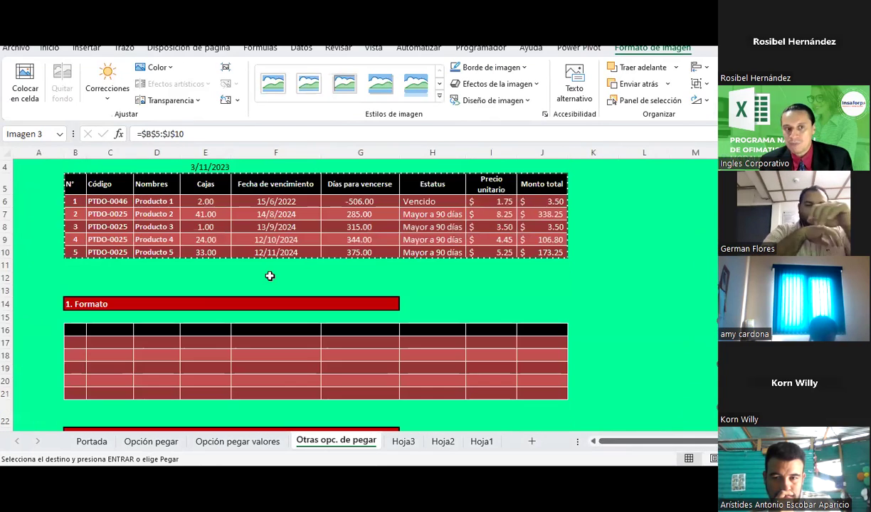
{"action": "left_click", "coordinate": [205, 202]}
{"action": "type", "text": "4"}
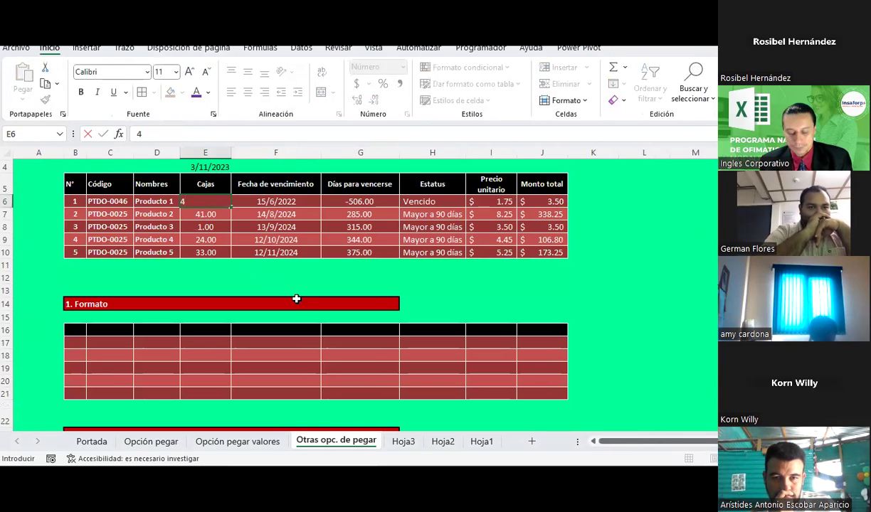
{"action": "left_click", "coordinate": [296, 301]}
{"action": "left_click", "coordinate": [205, 202]}
{"action": "left_click_drag", "start_coordinate": [626, 442], "coordinate": [712, 441]}
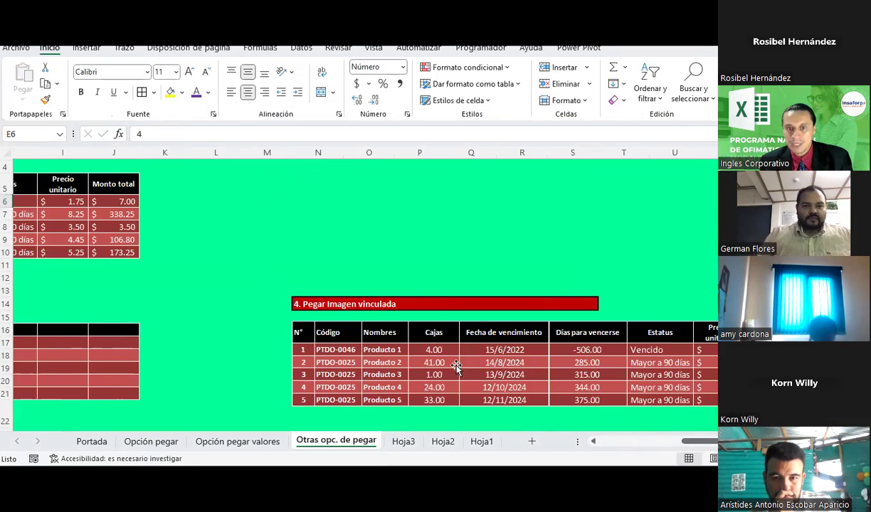
- Verify the linked picture shows 4.00 and 7.00 while section 3's static picture keeps 2.00
{"action": "left_click", "coordinate": [432, 377]}
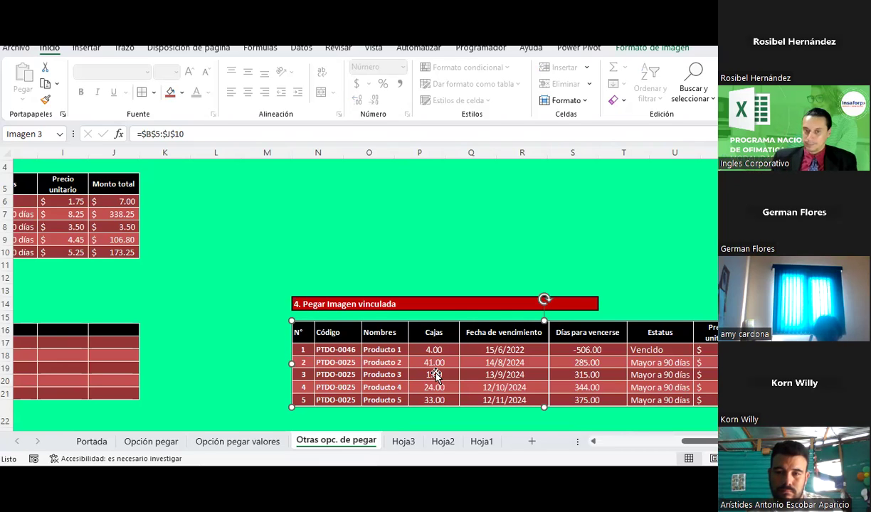
{"action": "left_click", "coordinate": [475, 217]}
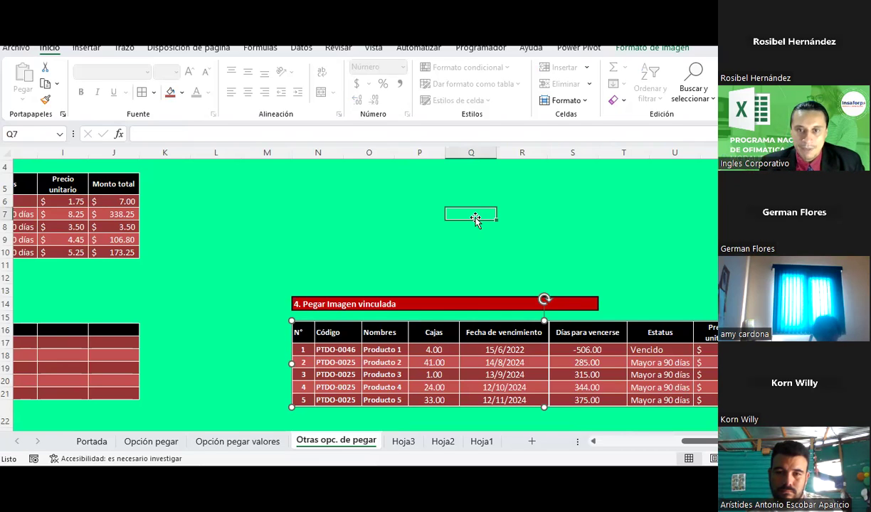
{"action": "scroll", "coordinate": [475, 219], "scroll_direction": "down", "scroll_amount": 2}
{"action": "scroll", "coordinate": [476, 219], "scroll_direction": "down", "scroll_amount": 4}
{"action": "scroll", "coordinate": [476, 219], "scroll_direction": "down", "scroll_amount": 2}
{"action": "scroll", "coordinate": [475, 219], "scroll_direction": "down", "scroll_amount": 1}
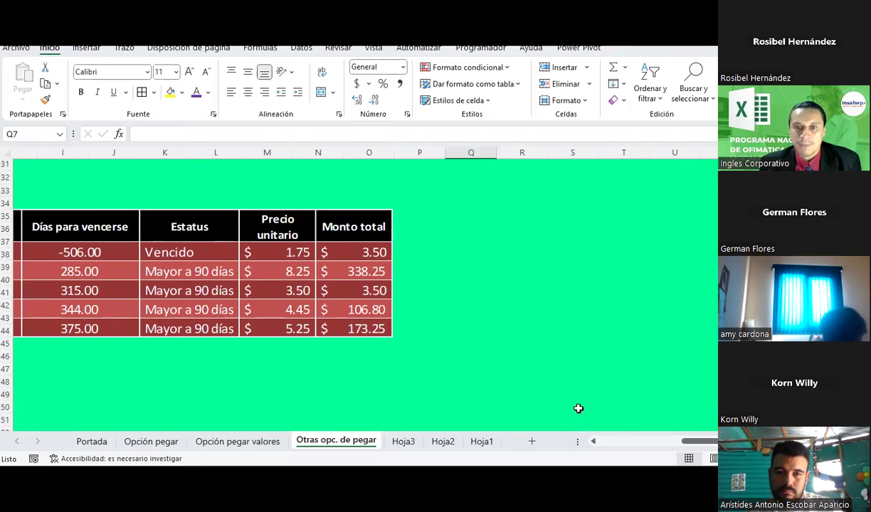
{"action": "left_click", "coordinate": [609, 445]}
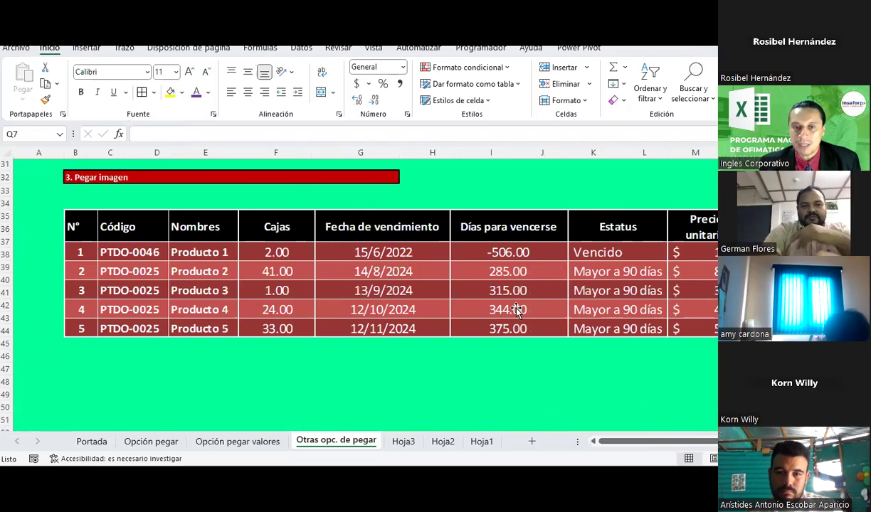
{"action": "scroll", "coordinate": [512, 308], "scroll_direction": "down", "scroll_amount": 4}
{"action": "scroll", "coordinate": [515, 309], "scroll_direction": "down", "scroll_amount": 2}
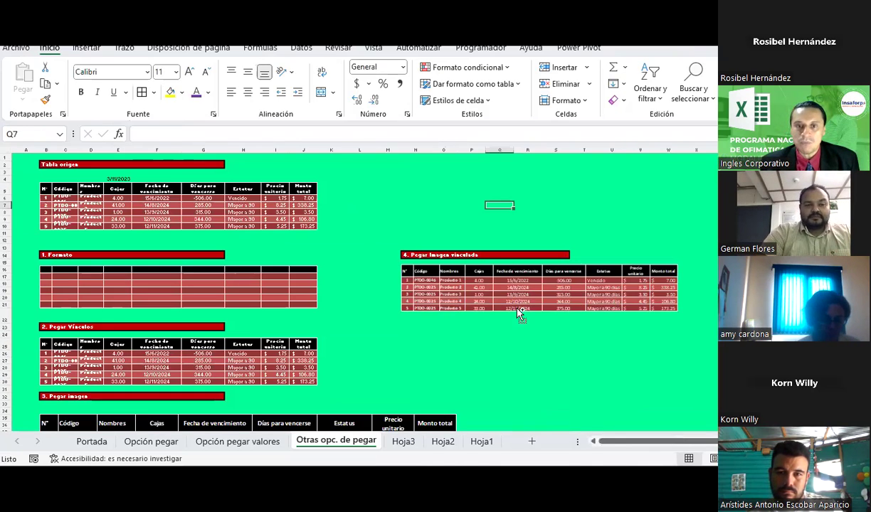